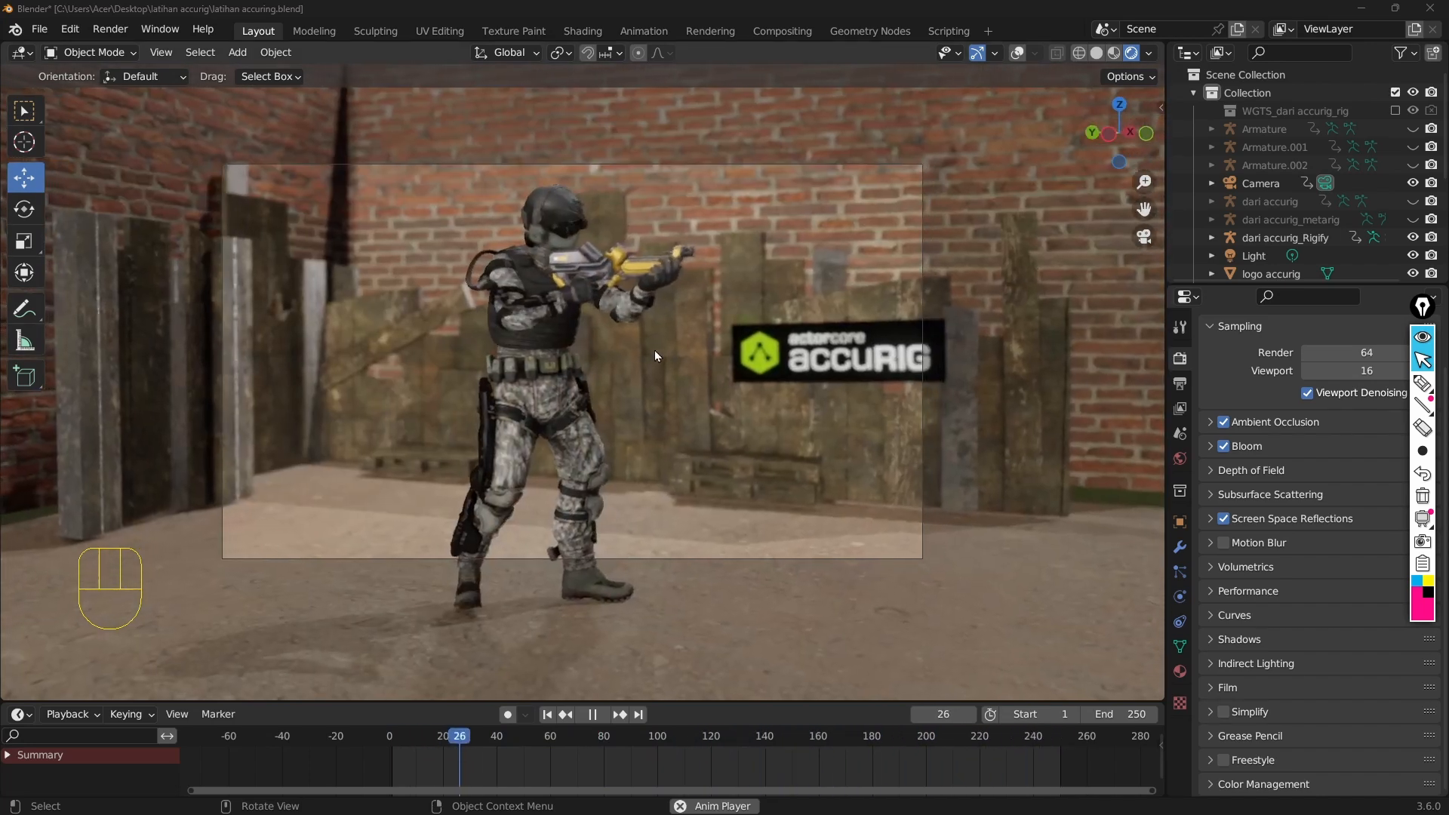
Examine the animated soldier, the plank fence and the accuRIG sign from several angles and pause the playback
middle_drag(654, 350, 758, 400)
shift+middle_drag(758, 400, 786, 424)
scroll(772, 397, up, 2)
scroll(802, 397, down, 2)
scroll(786, 424, up, 2)
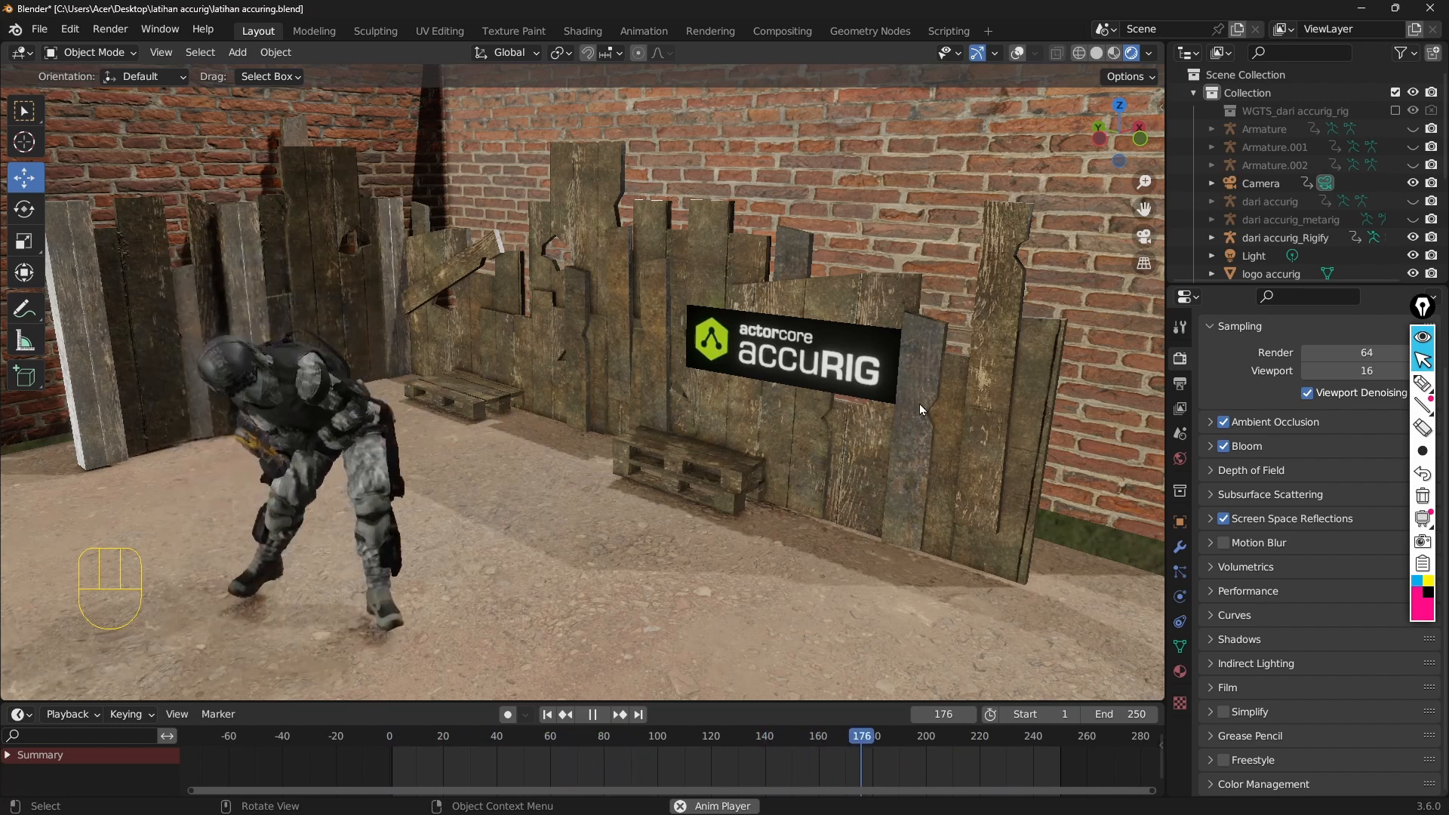
scroll(723, 408, down, 2)
middle_drag(570, 392, 724, 400)
scroll(724, 400, up, 1)
shift+middle_drag(725, 400, 716, 405)
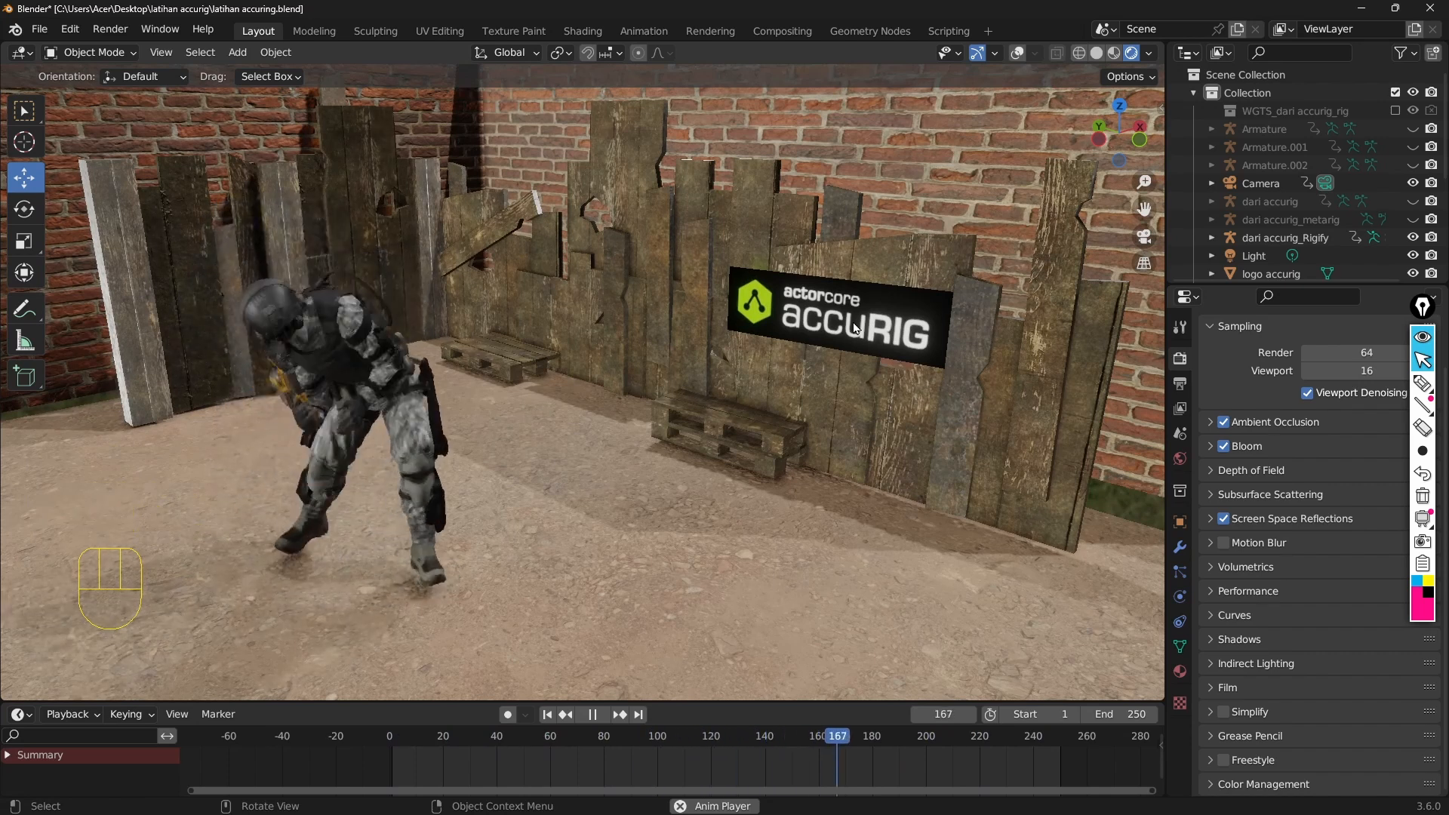
middle_drag(855, 326, 696, 494)
scroll(766, 411, up, 1)
scroll(758, 435, up, 1)
key(space)
scroll(722, 361, down, 4)
shift+middle_drag(721, 360, 678, 379)
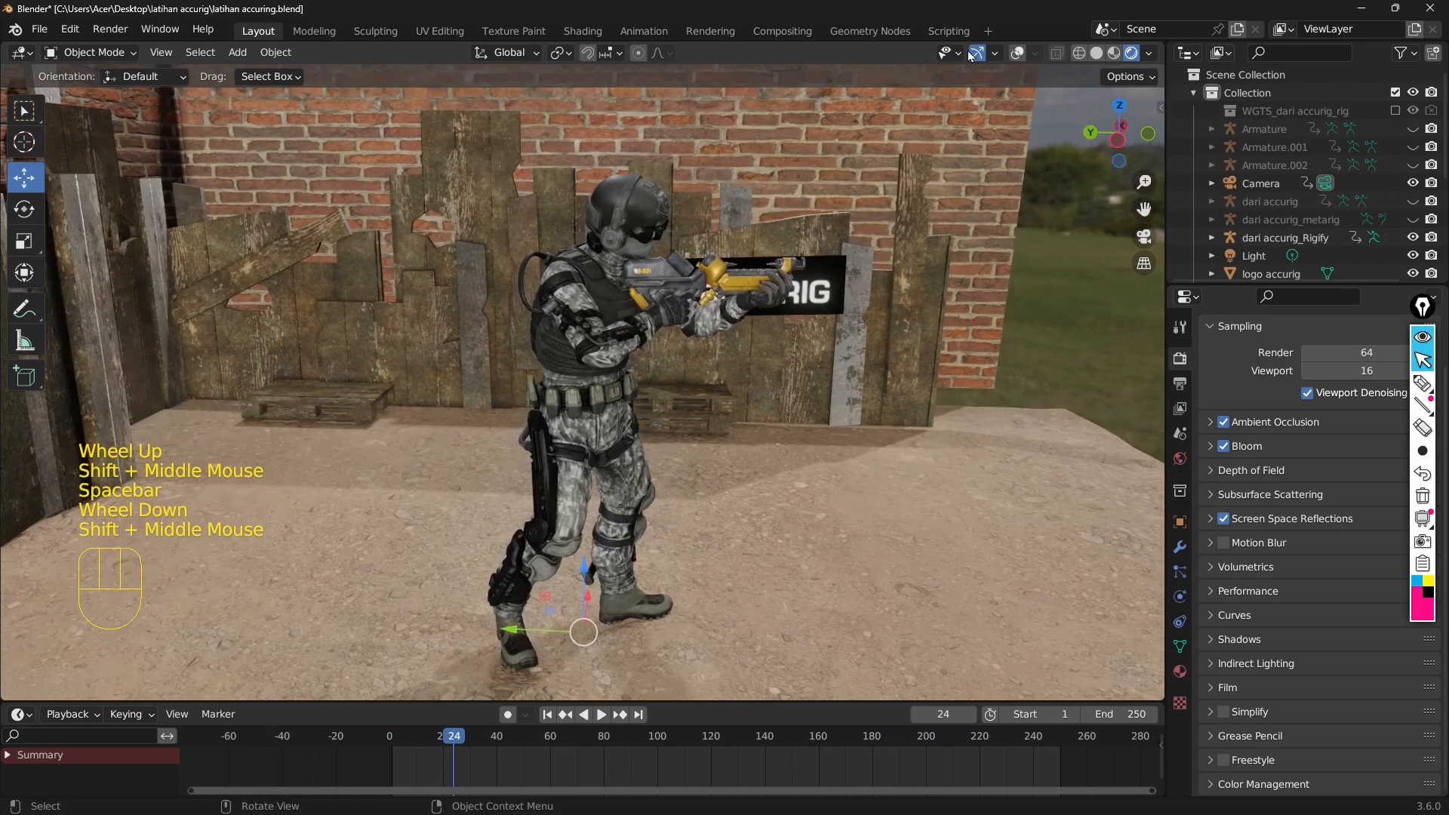
Show the viewport overlays and select the soldier's rig, dari accurig_Rigify
click(1016, 53)
middle_drag(870, 240, 850, 242)
scroll(633, 302, up, 1)
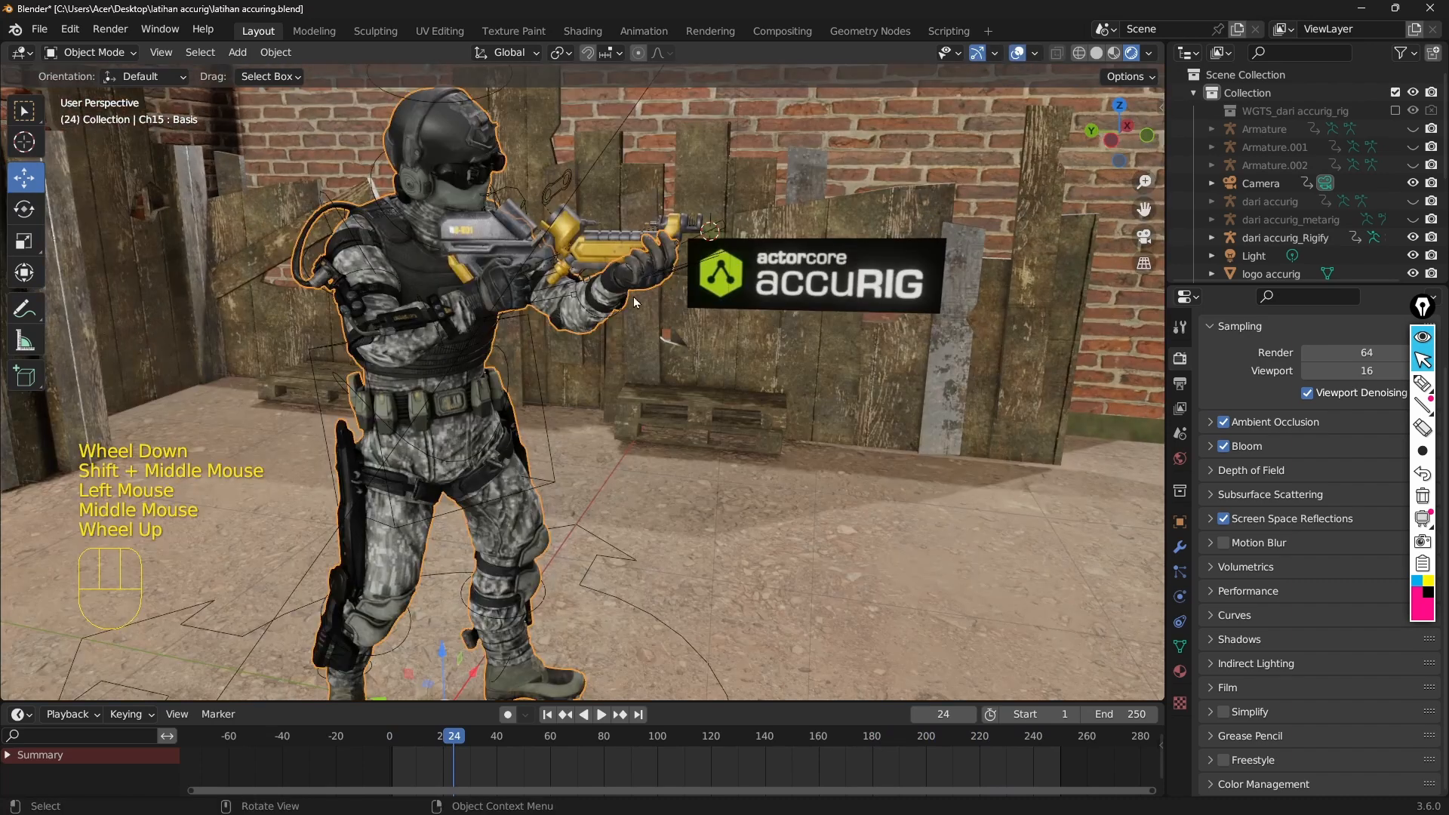
click(531, 228)
shift+middle_drag(542, 235, 617, 197)
scroll(589, 268, up, 2)
shift+middle_drag(591, 292, 684, 283)
middle_drag(600, 315, 625, 273)
scroll(618, 254, down, 1)
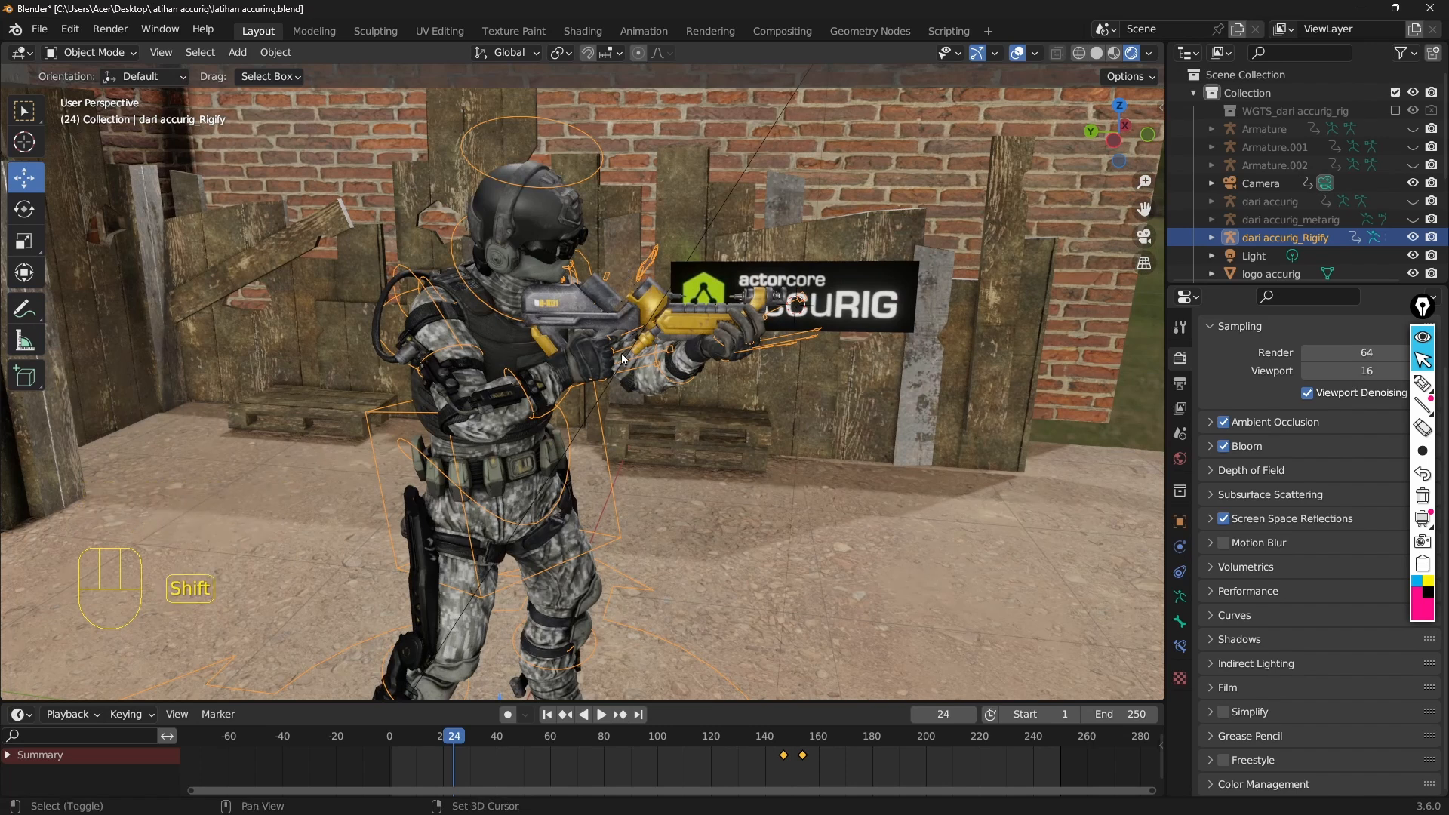
shift+middle_drag(623, 359, 658, 363)
Play the animation and examine the rigged soldier's movement from another angle
click(602, 714)
middle_drag(661, 618, 658, 442)
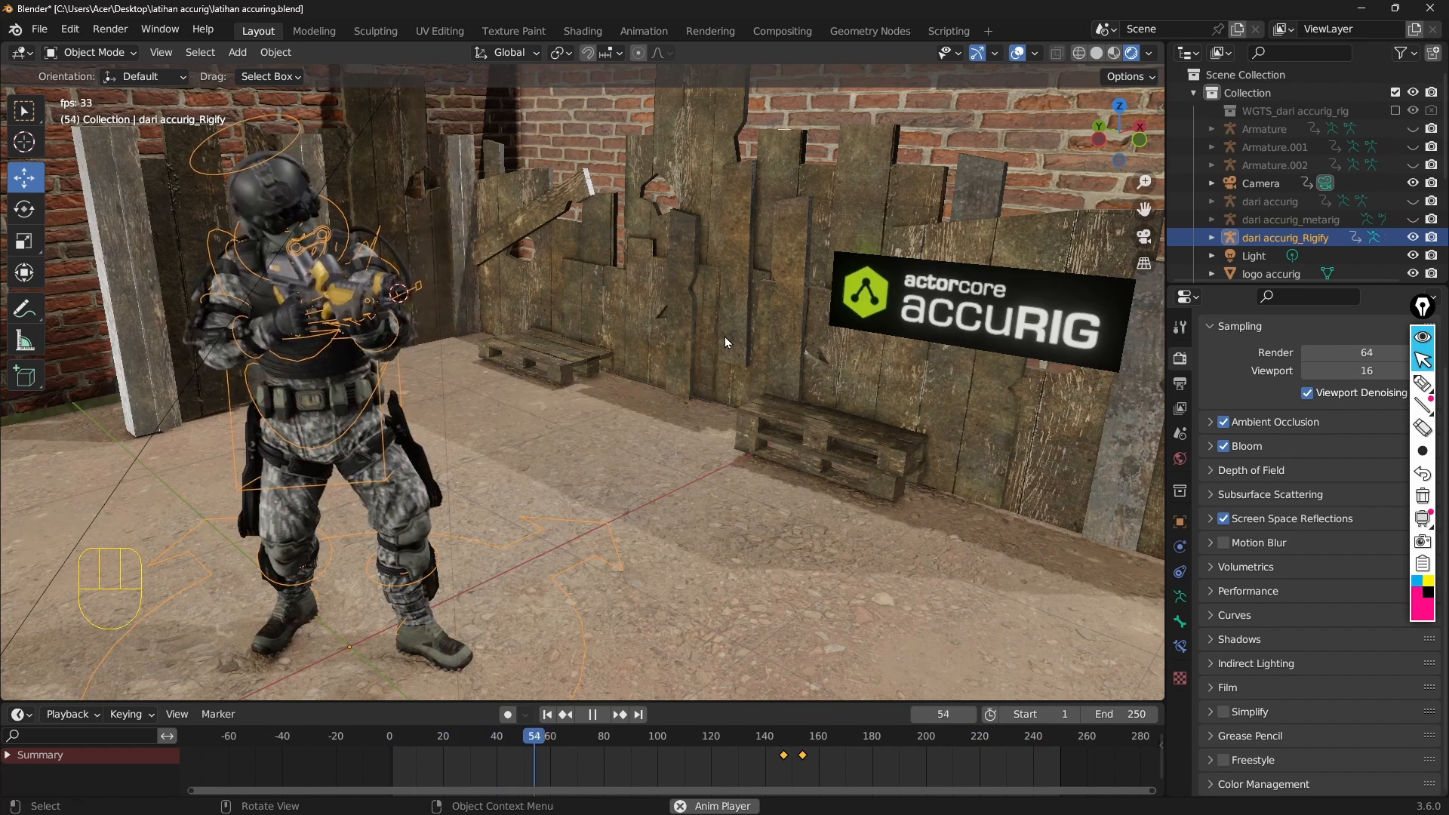
scroll(680, 311, down, 3)
mouse_move(667, 335)
middle_down()
mouse_move(654, 326)
mouse_move(699, 327)
mouse_move(649, 339)
middle_up()
scroll(697, 328, down, 2)
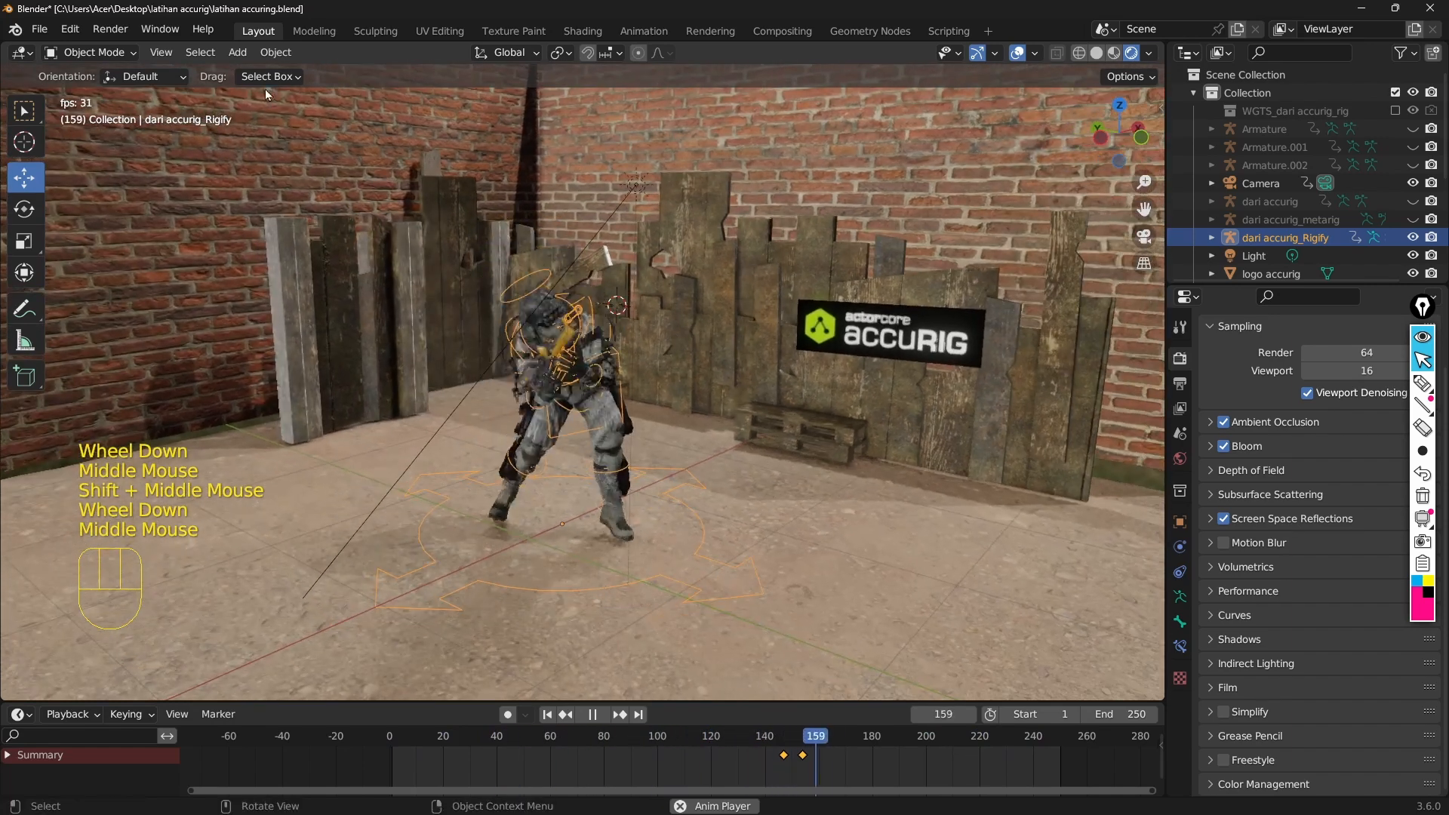
Display the Blender splash screen to check the program version and dismiss it
click(16, 32)
click(53, 43)
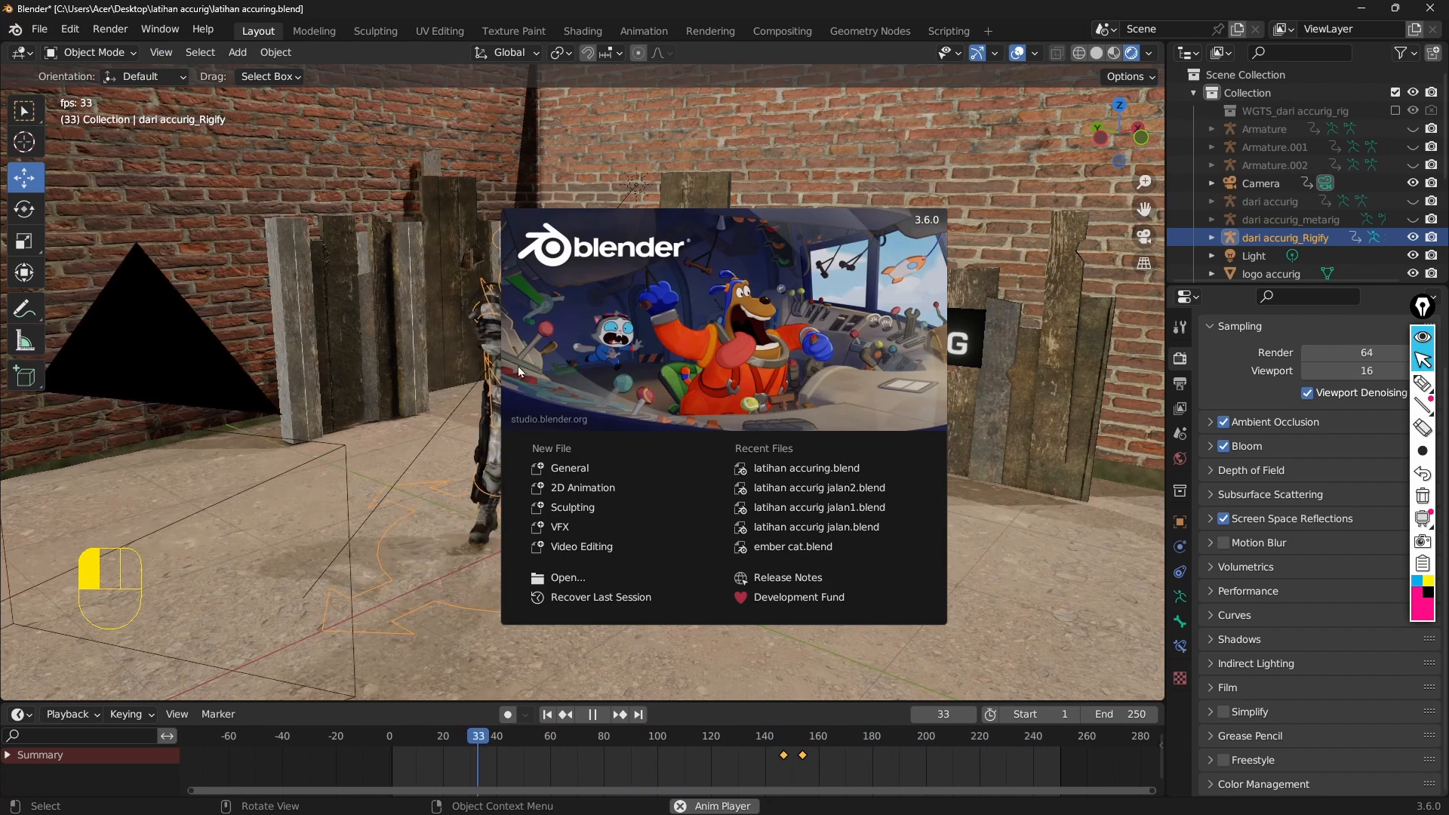
middle_drag(468, 355, 594, 335)
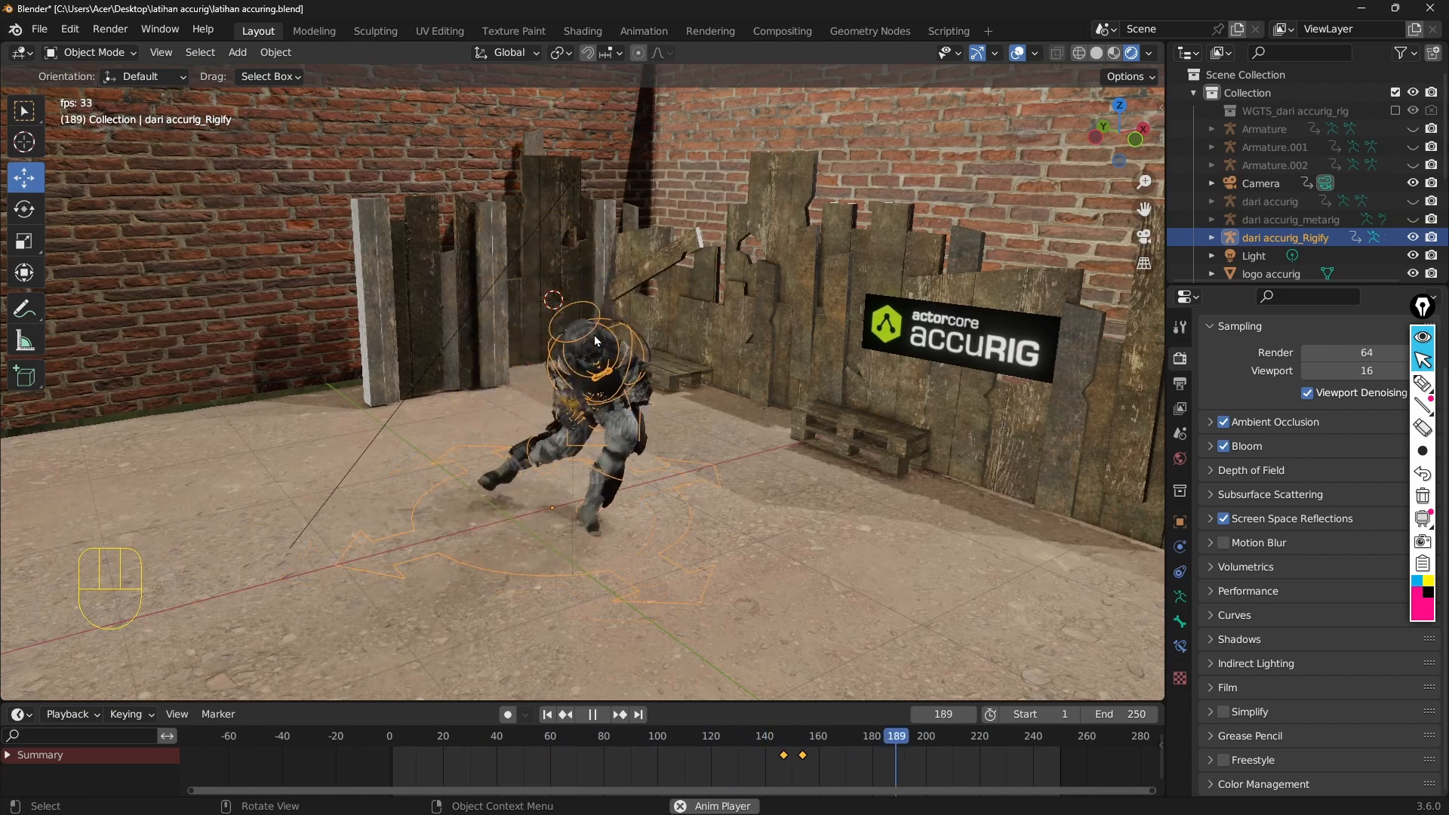
middle_drag(514, 350, 507, 407)
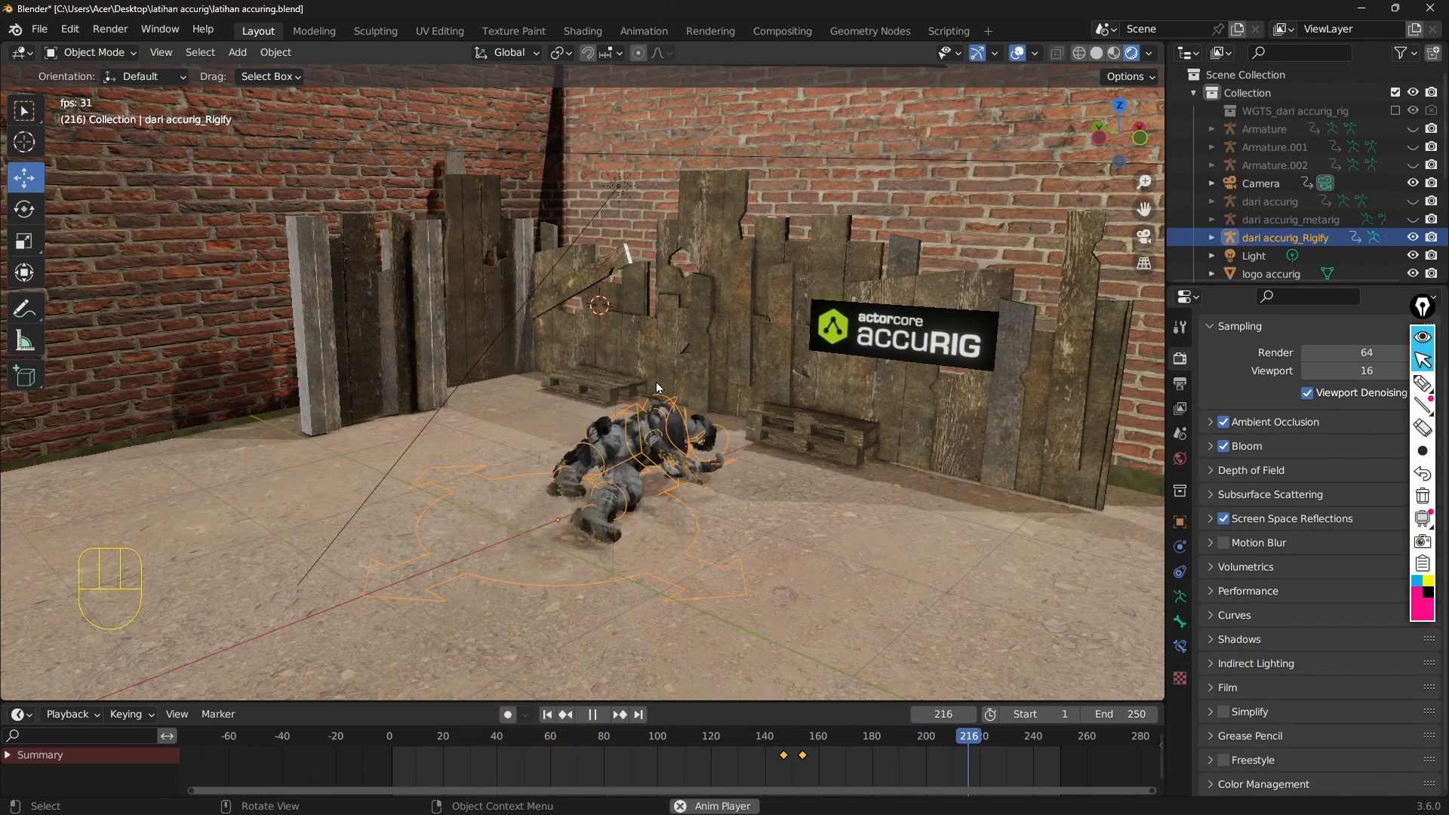
middle_drag(649, 414, 851, 390)
scroll(834, 427, up, 2)
shift+middle_drag(852, 391, 854, 397)
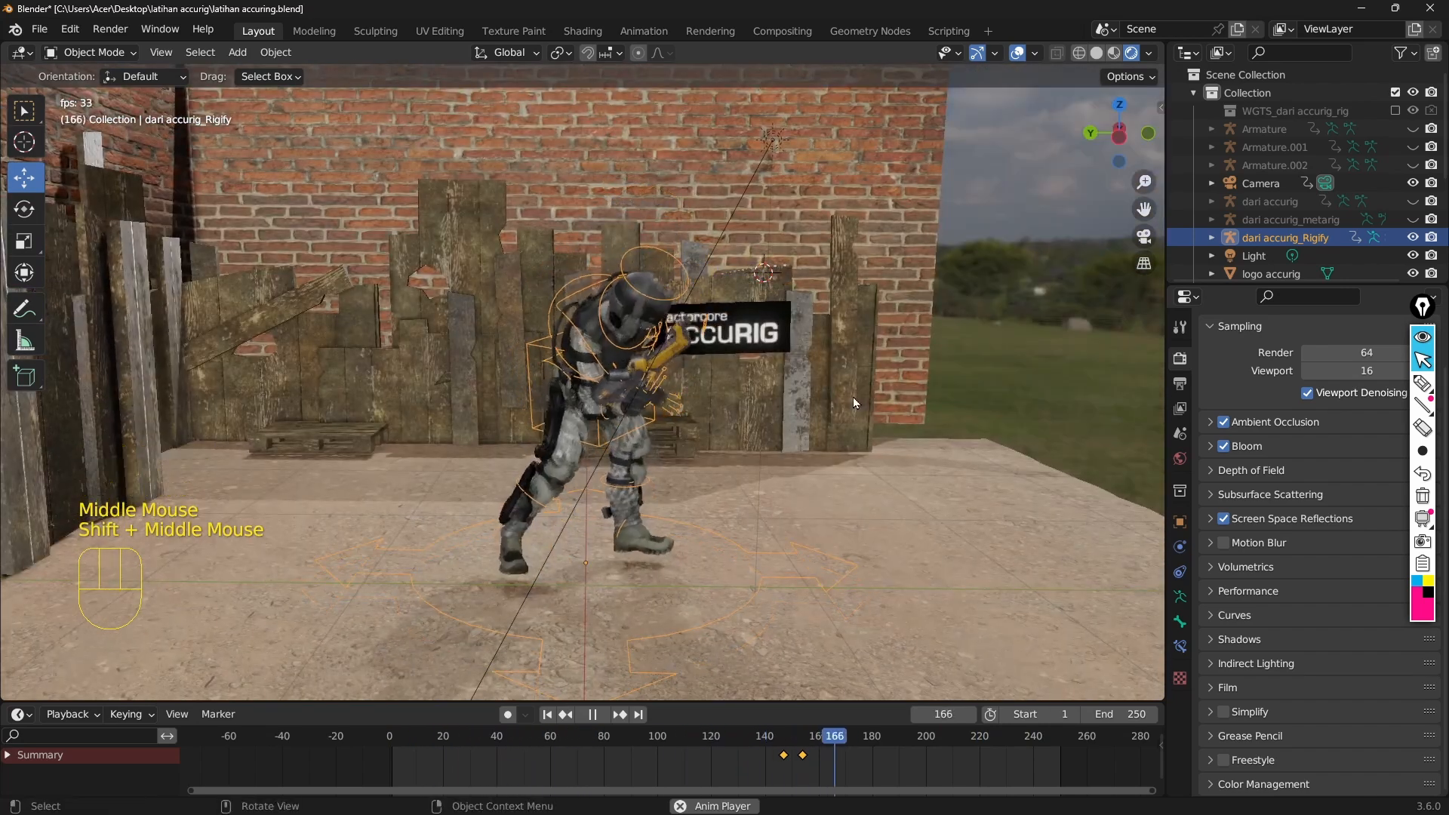
Switch to the web browser and look through the tutorial packages on the products page
key(super)
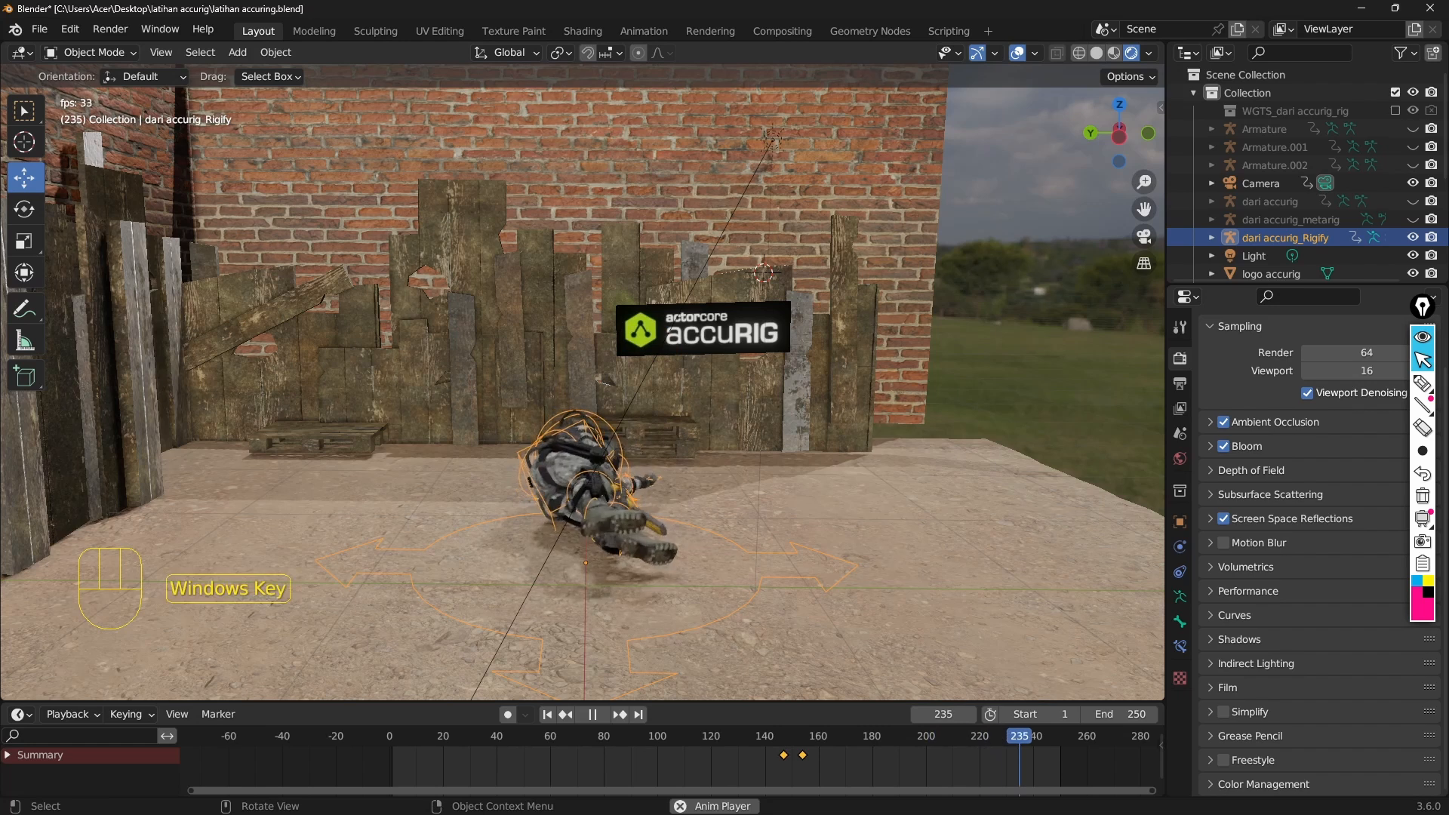
key(alt+Tab)
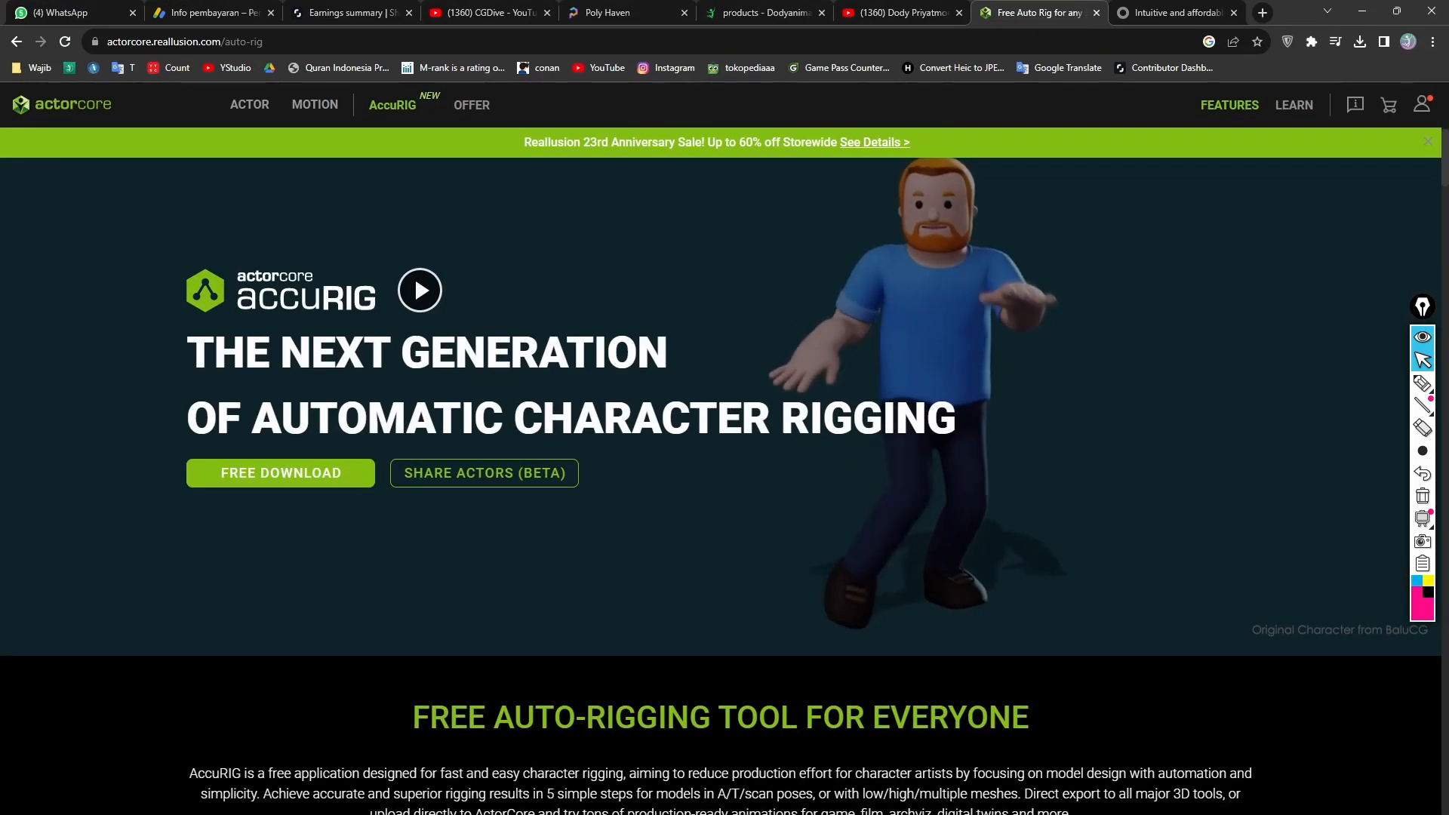
click(778, 12)
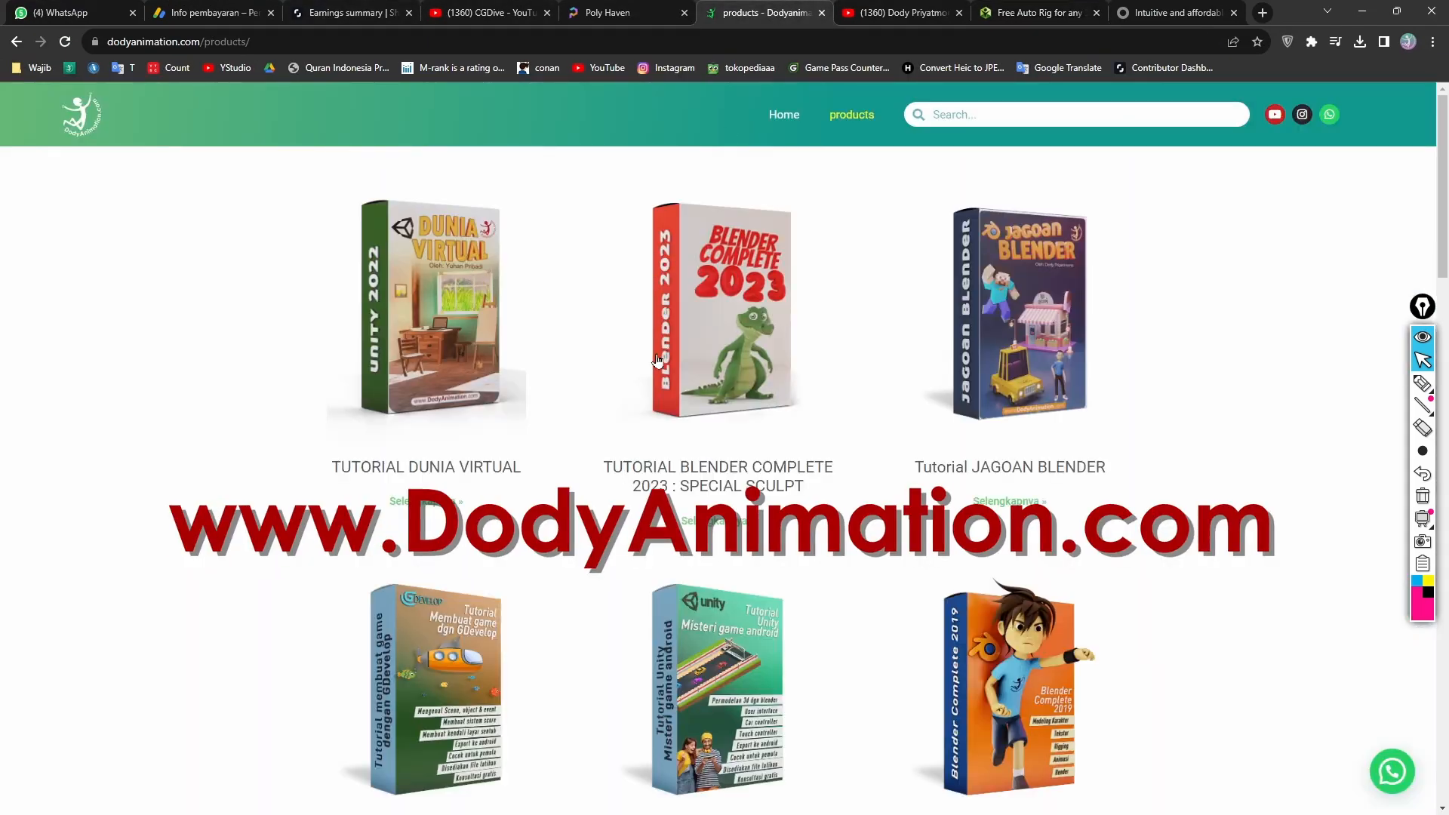
scroll(868, 392, down, 1)
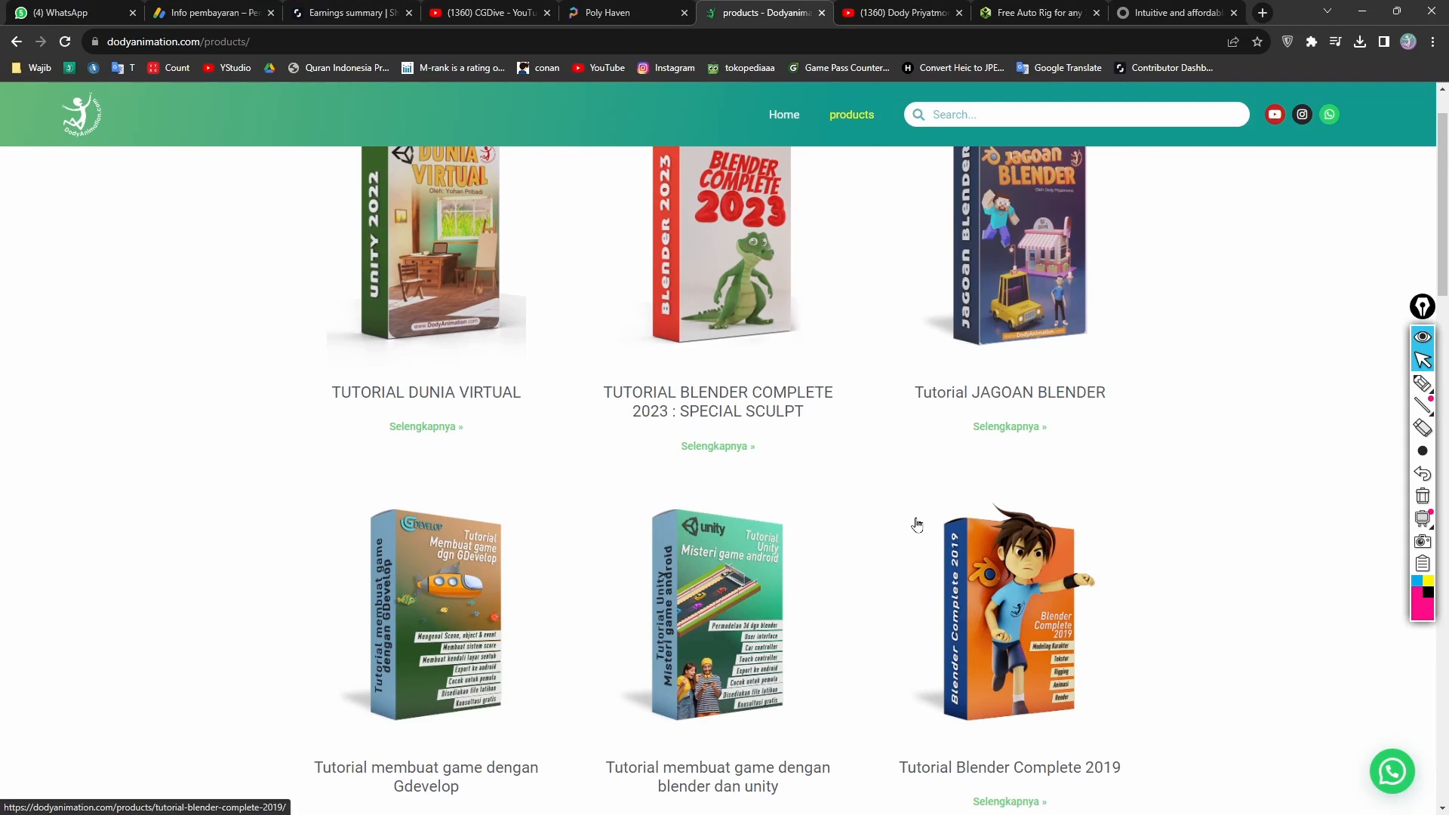
scroll(917, 525, down, 1)
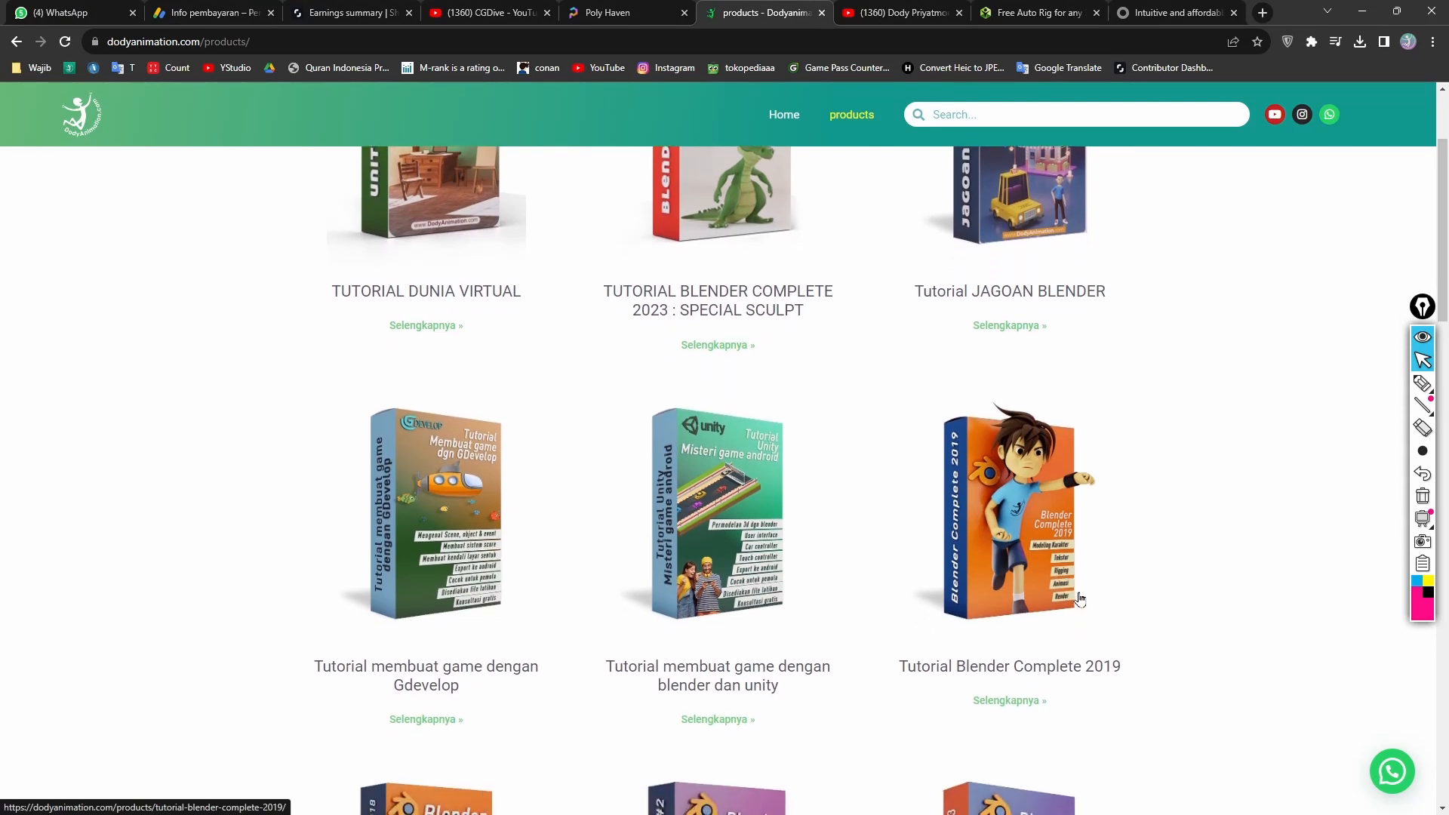
scroll(1078, 598, down, 2)
scroll(1080, 591, up, 4)
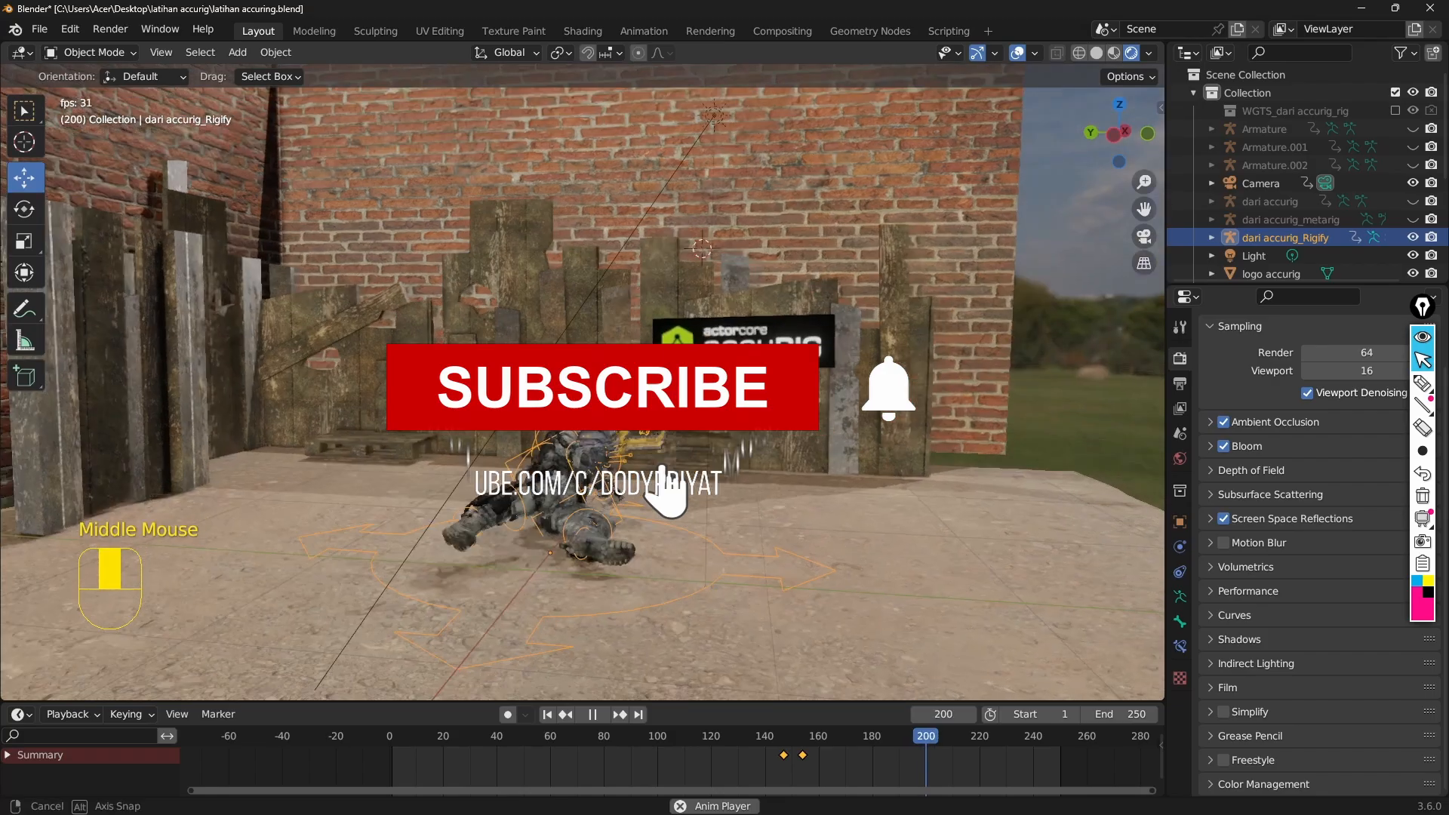
middle_drag(573, 393, 631, 384)
shift+middle_drag(631, 385, 609, 349)
middle_drag(610, 348, 728, 432)
scroll(509, 223, down, 2)
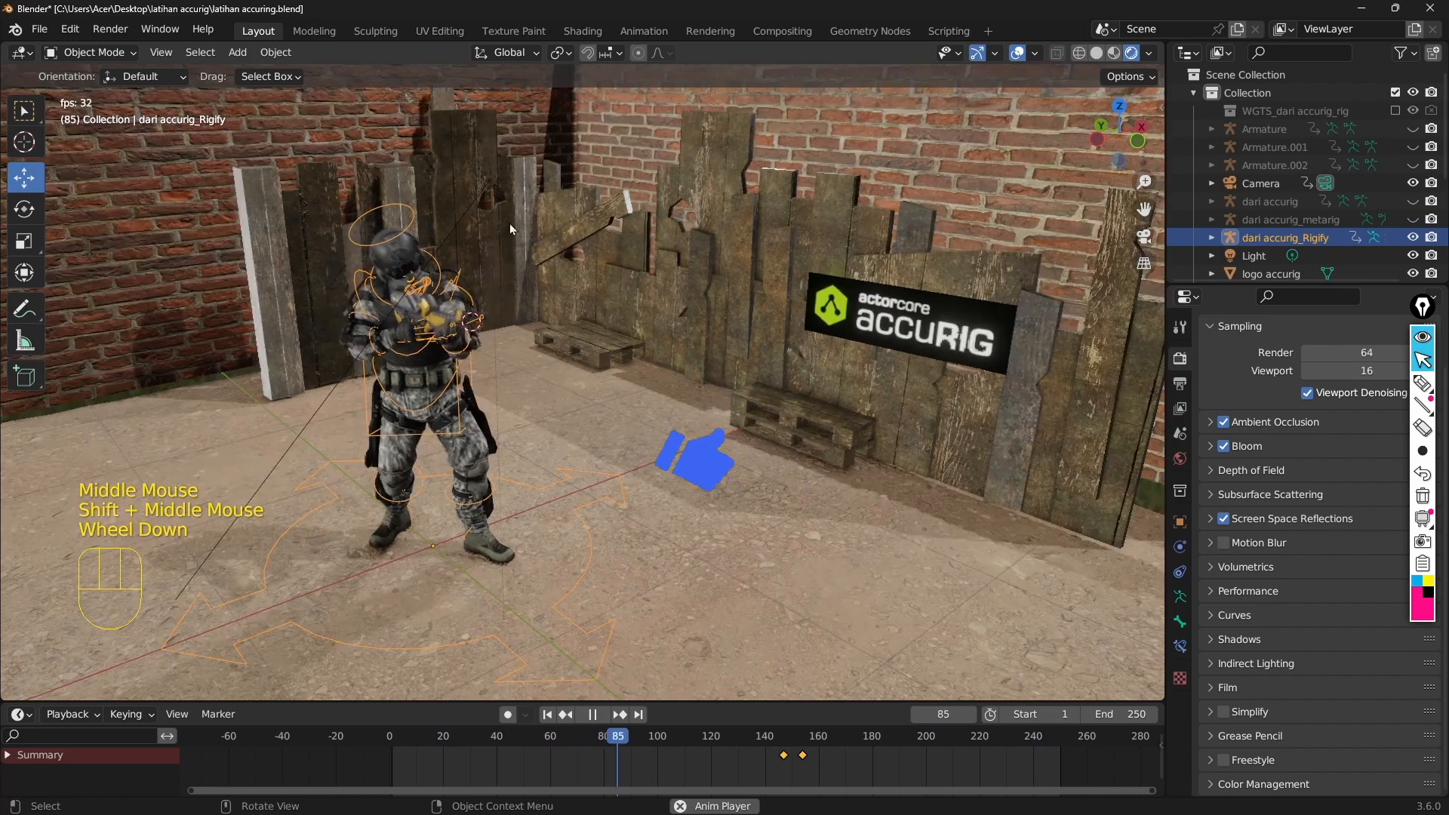
middle_drag(533, 409, 551, 393)
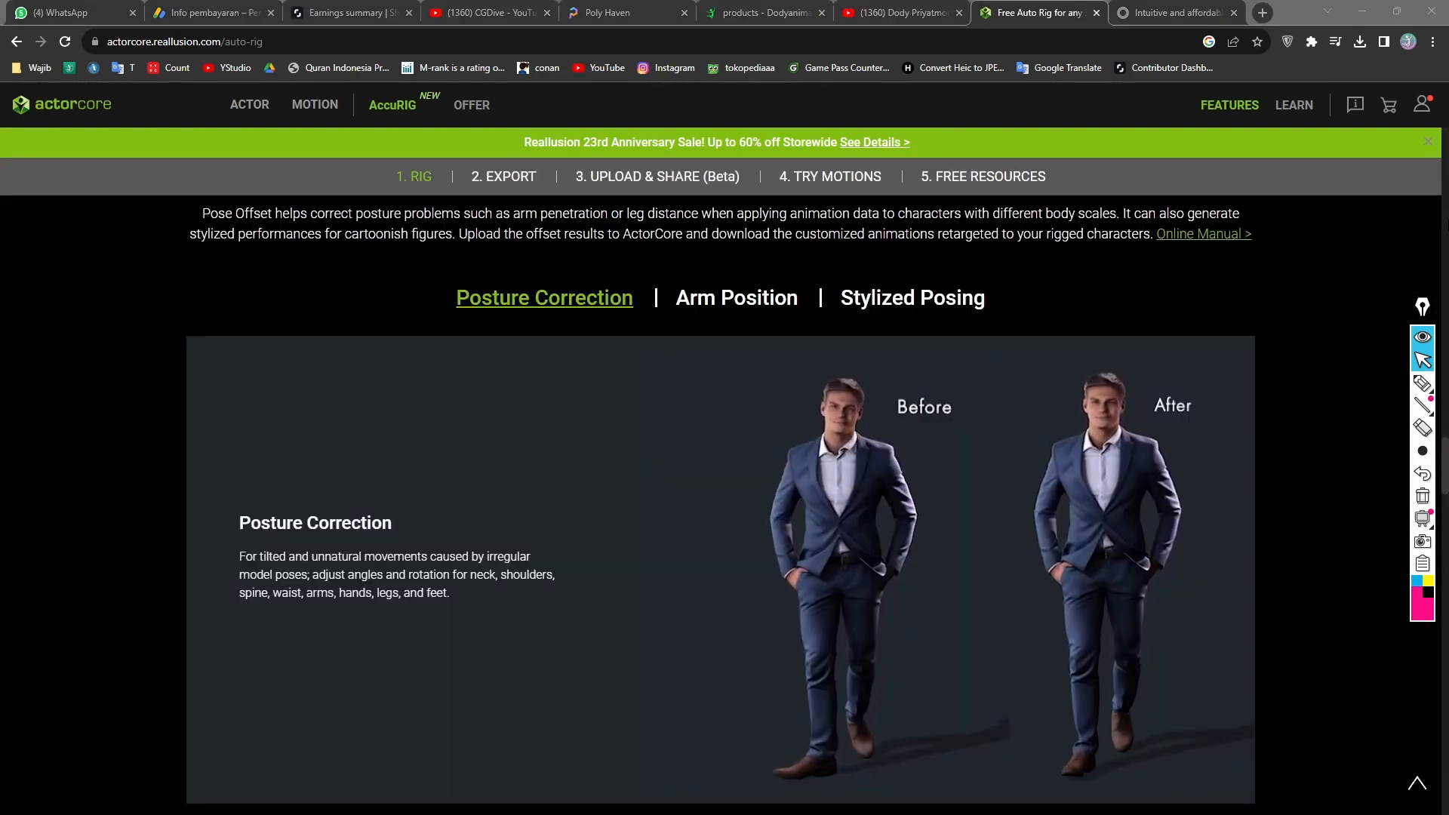
Look over the introduction and the RIG section of the ActorCore AccuRIG web page
click(1444, 218)
click(1444, 219)
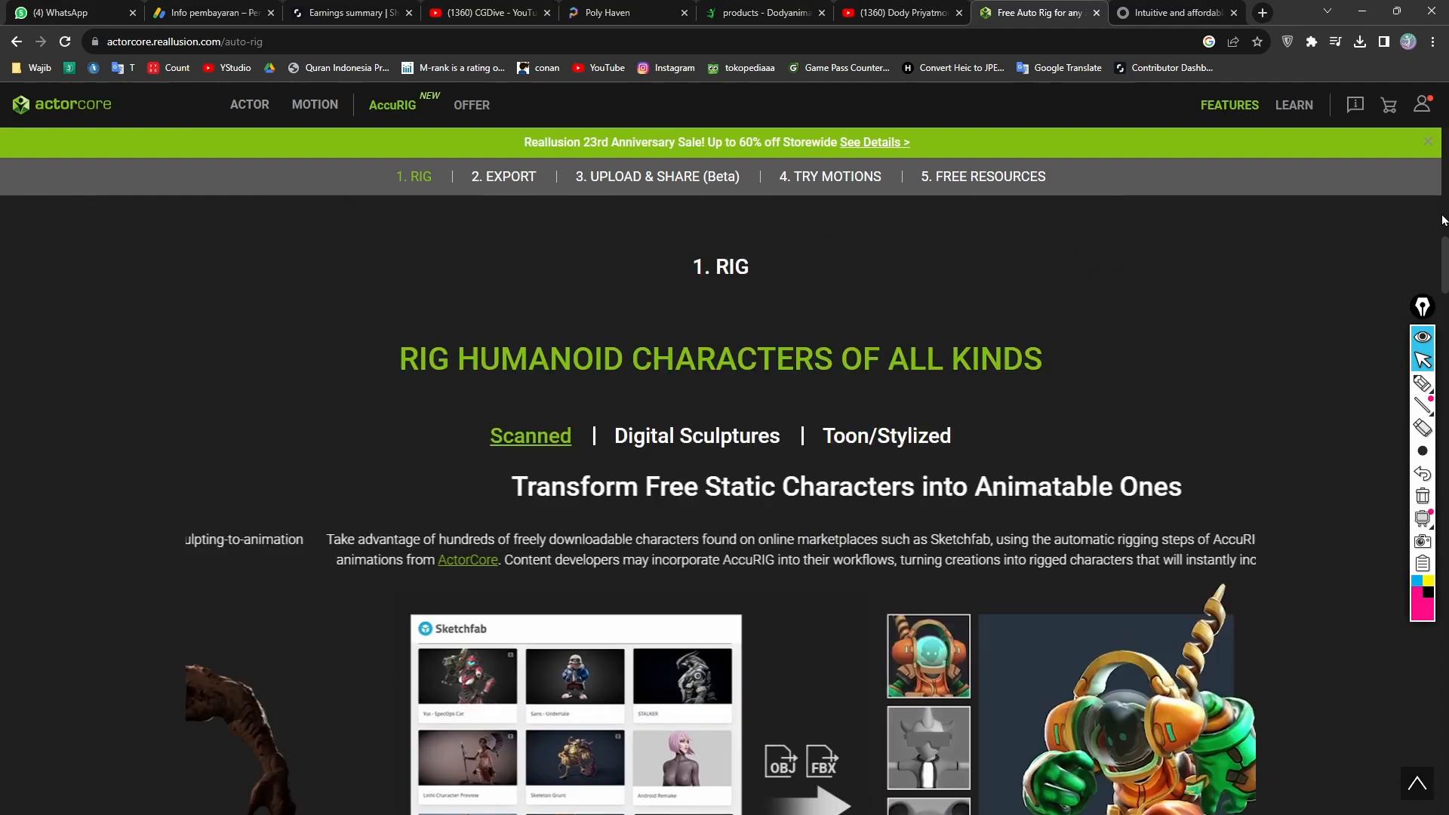
click(1445, 218)
scroll(680, 426, down, 2)
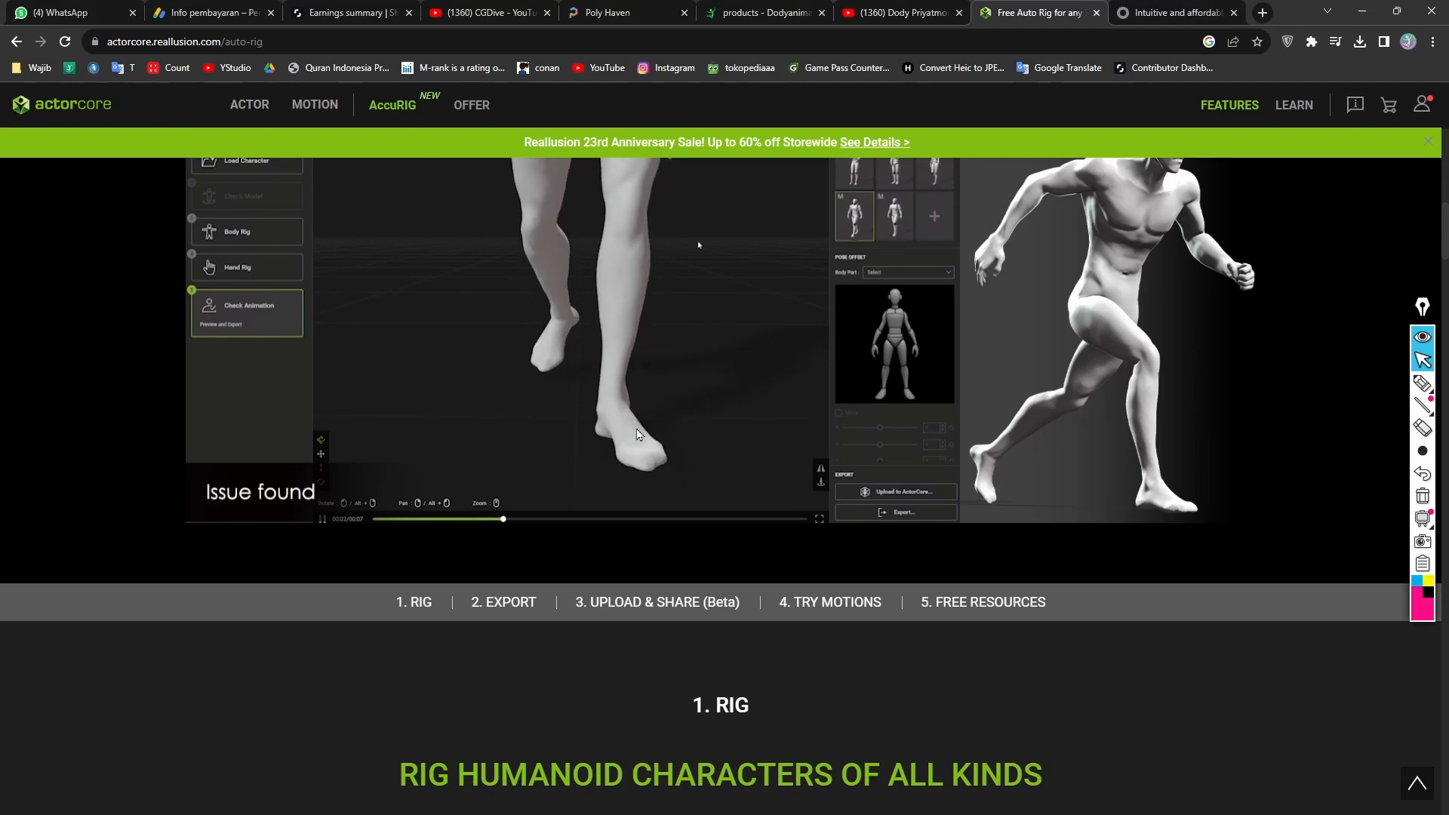
Return to Blender from the web browser and stop the animation playback
click(1361, 14)
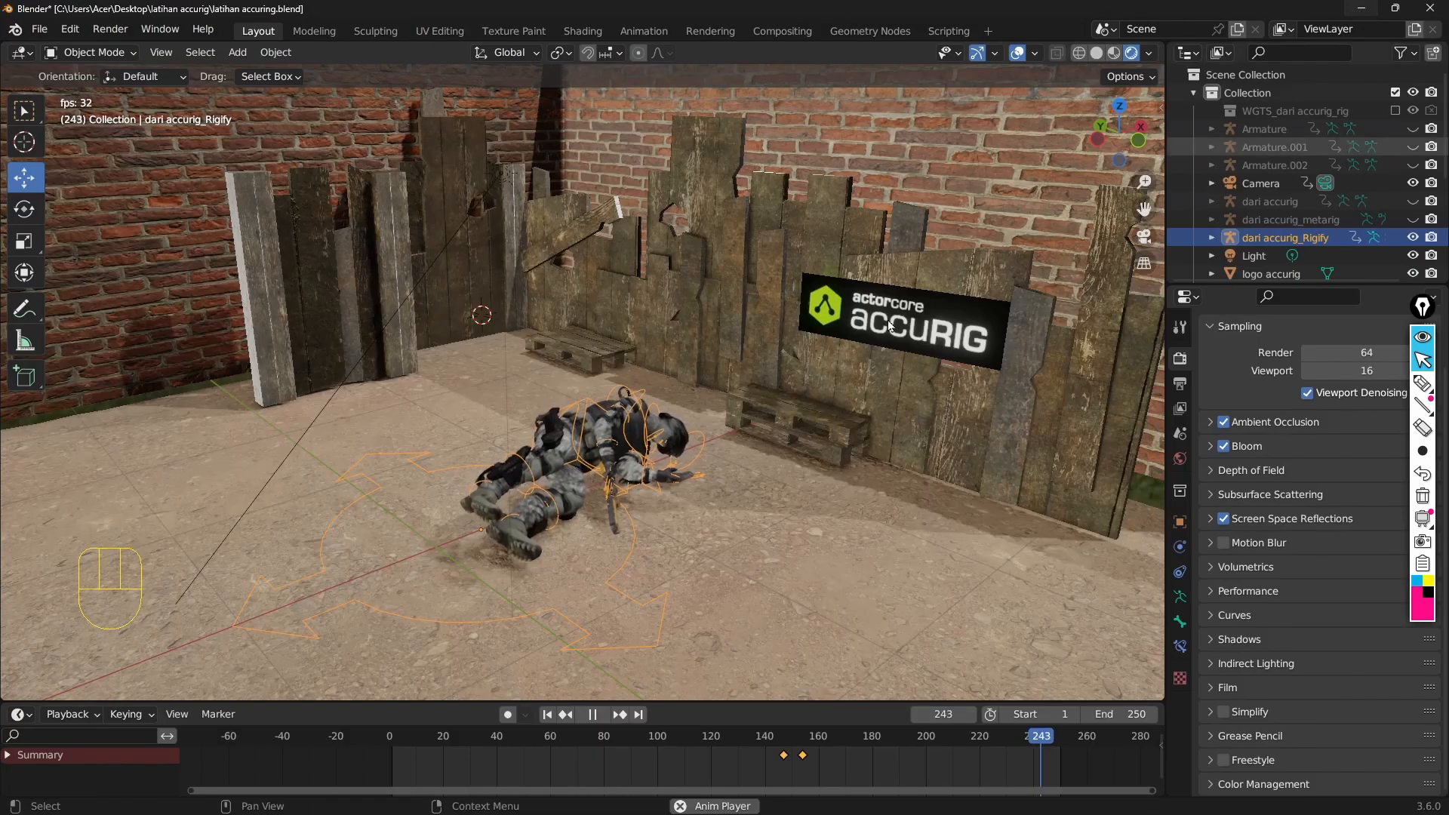
key(space)
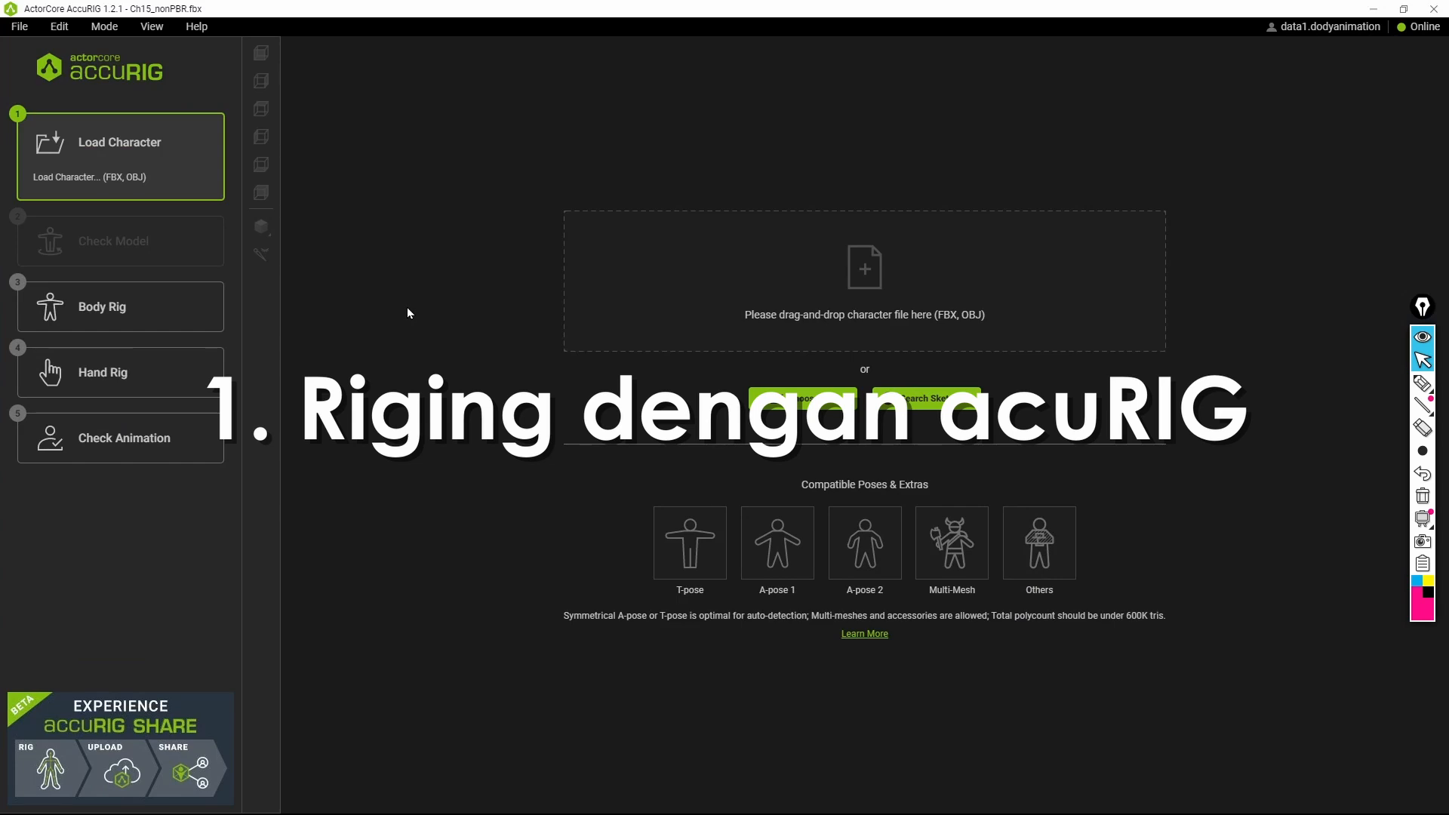
click(112, 30)
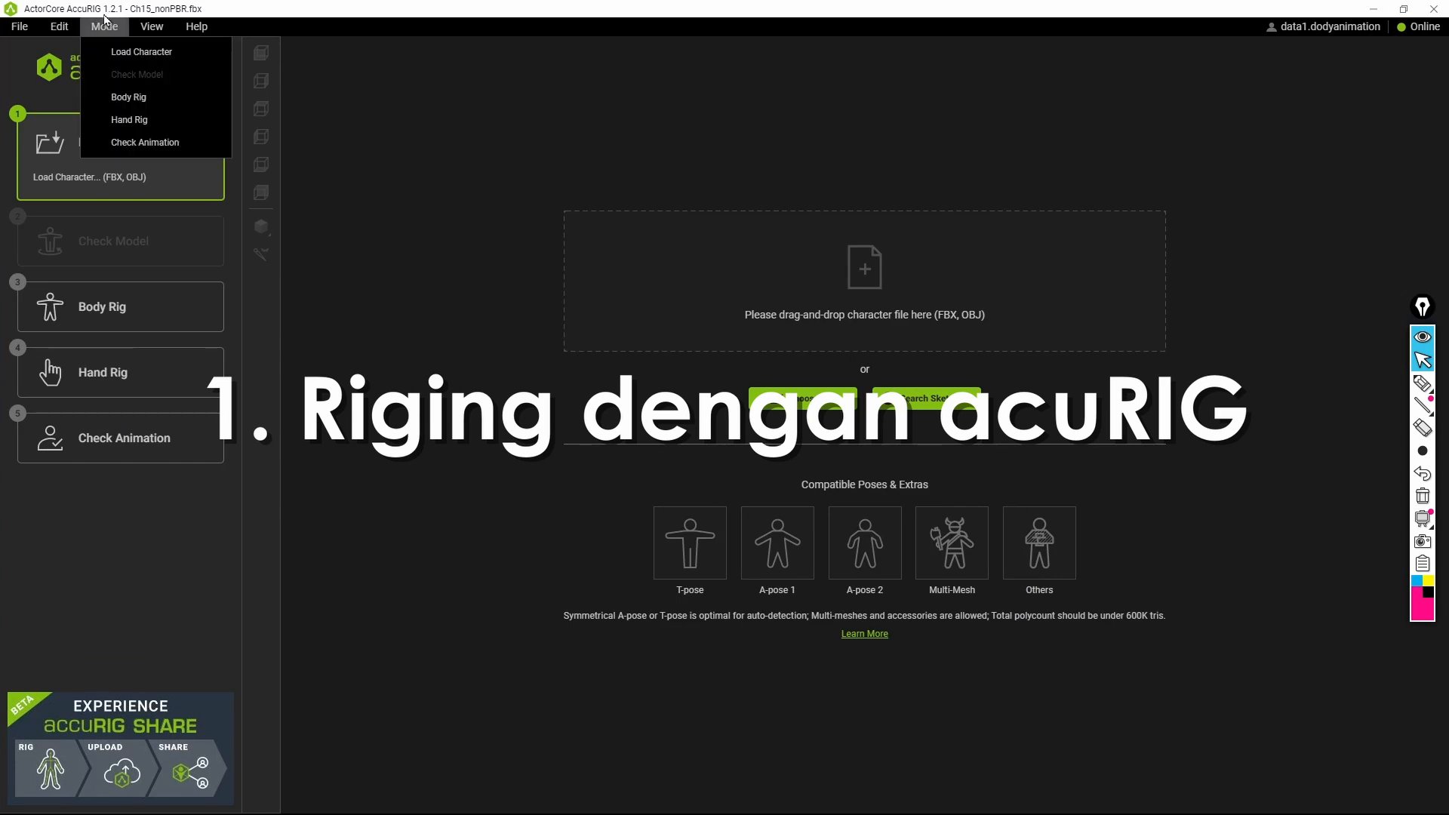
click(107, 21)
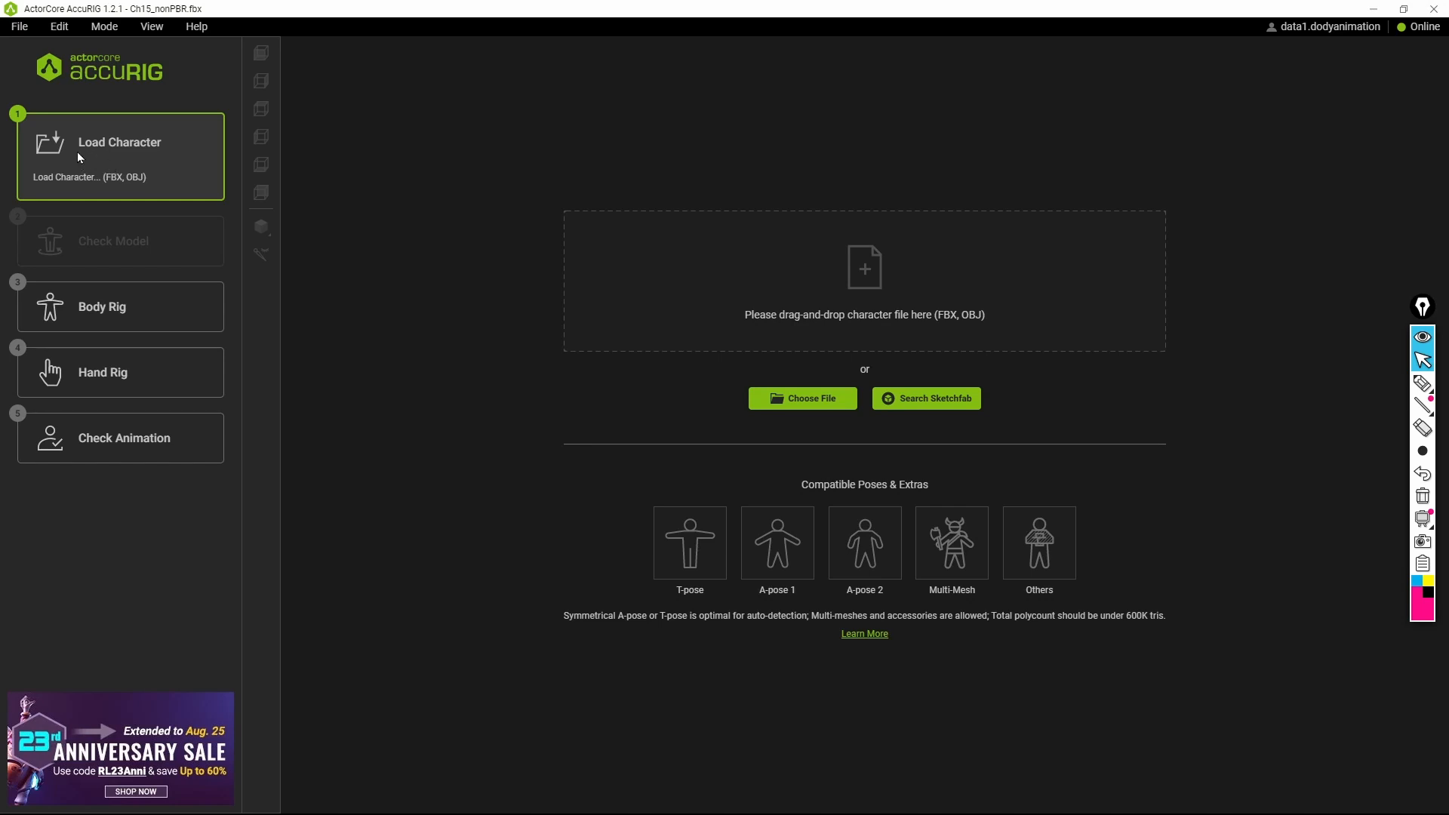
Load the sample model Pete.obj from AccuRIG's Sample Character folder
click(20, 32)
click(83, 76)
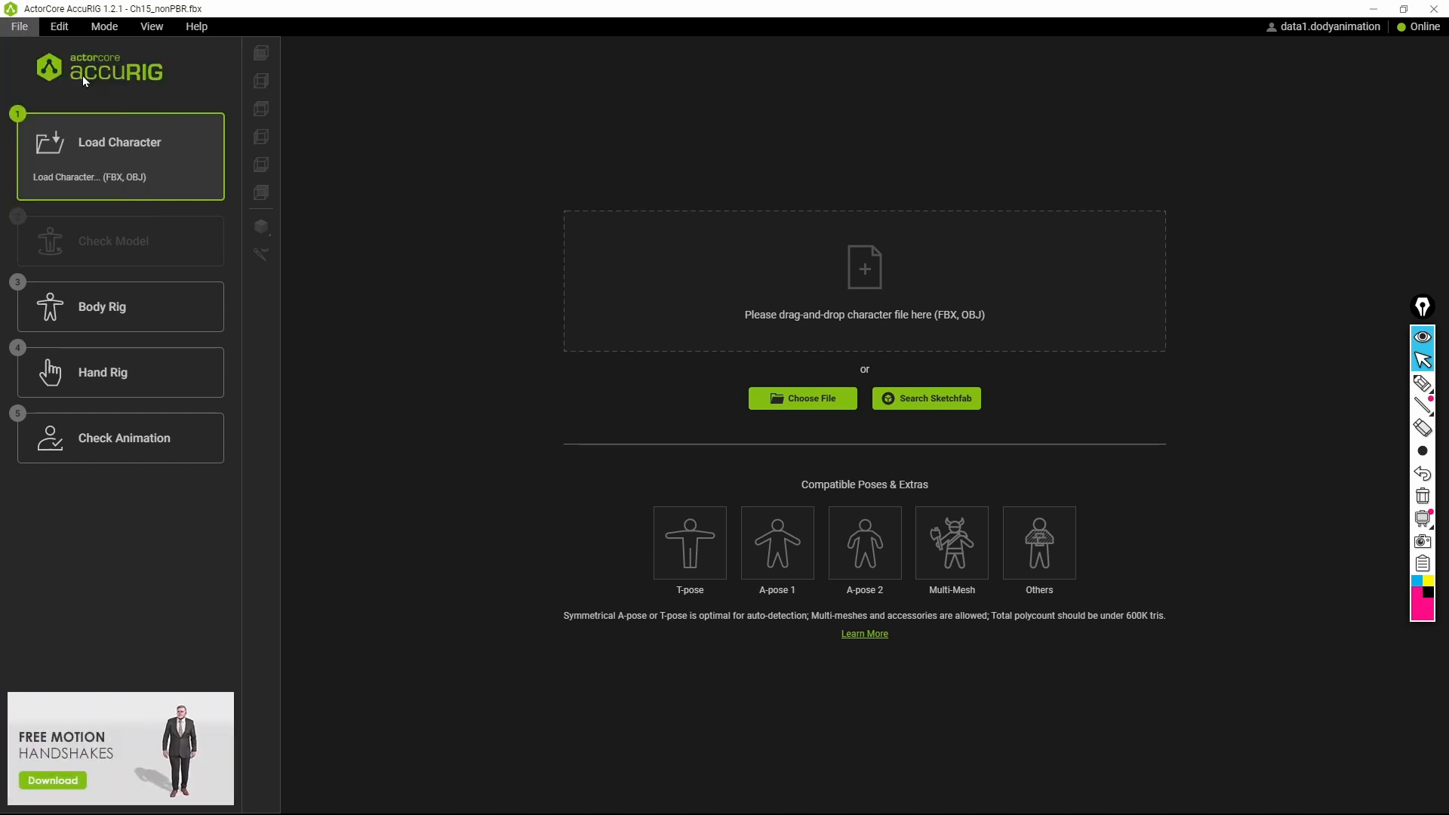
click(494, 210)
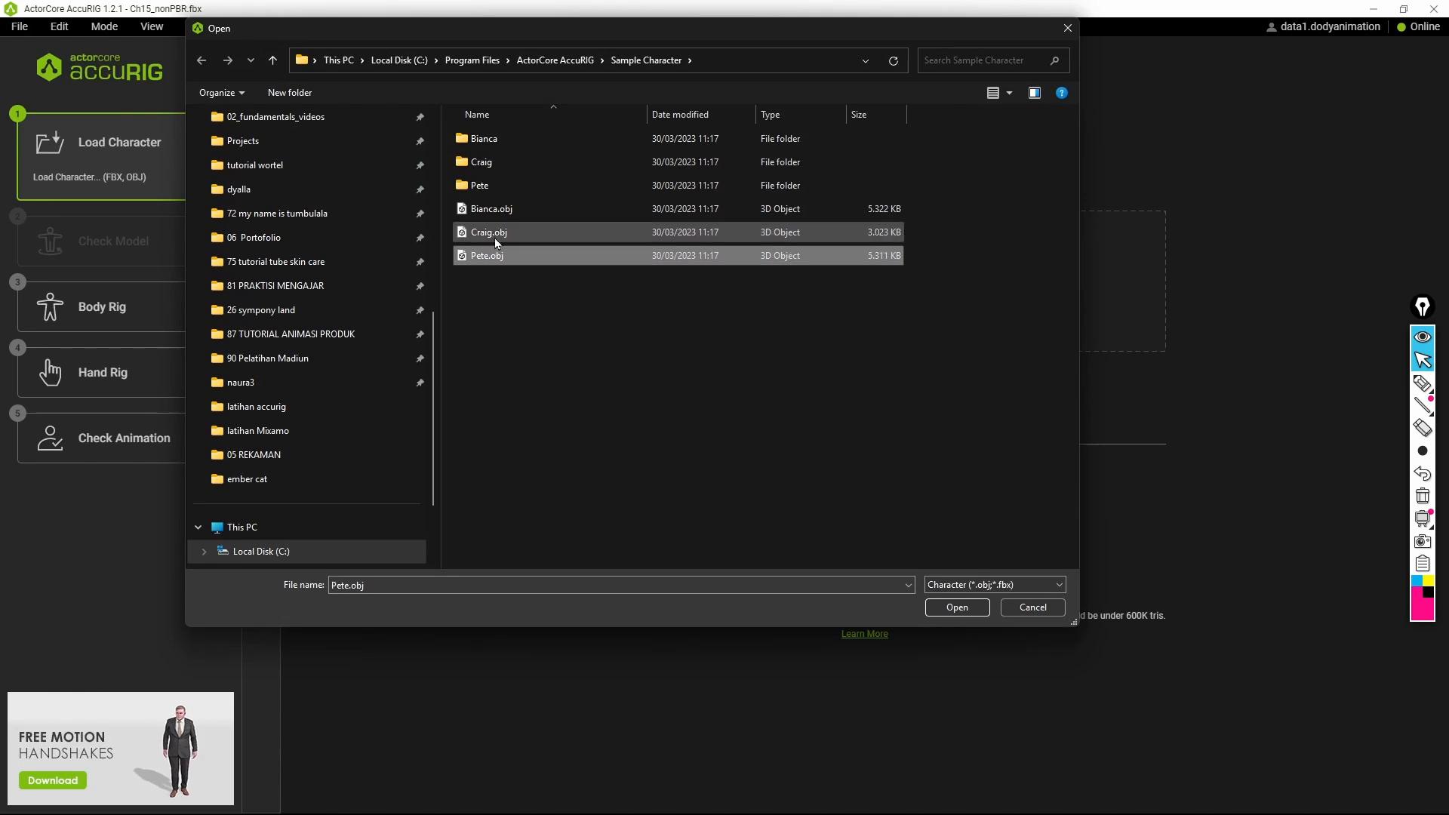
click(498, 257)
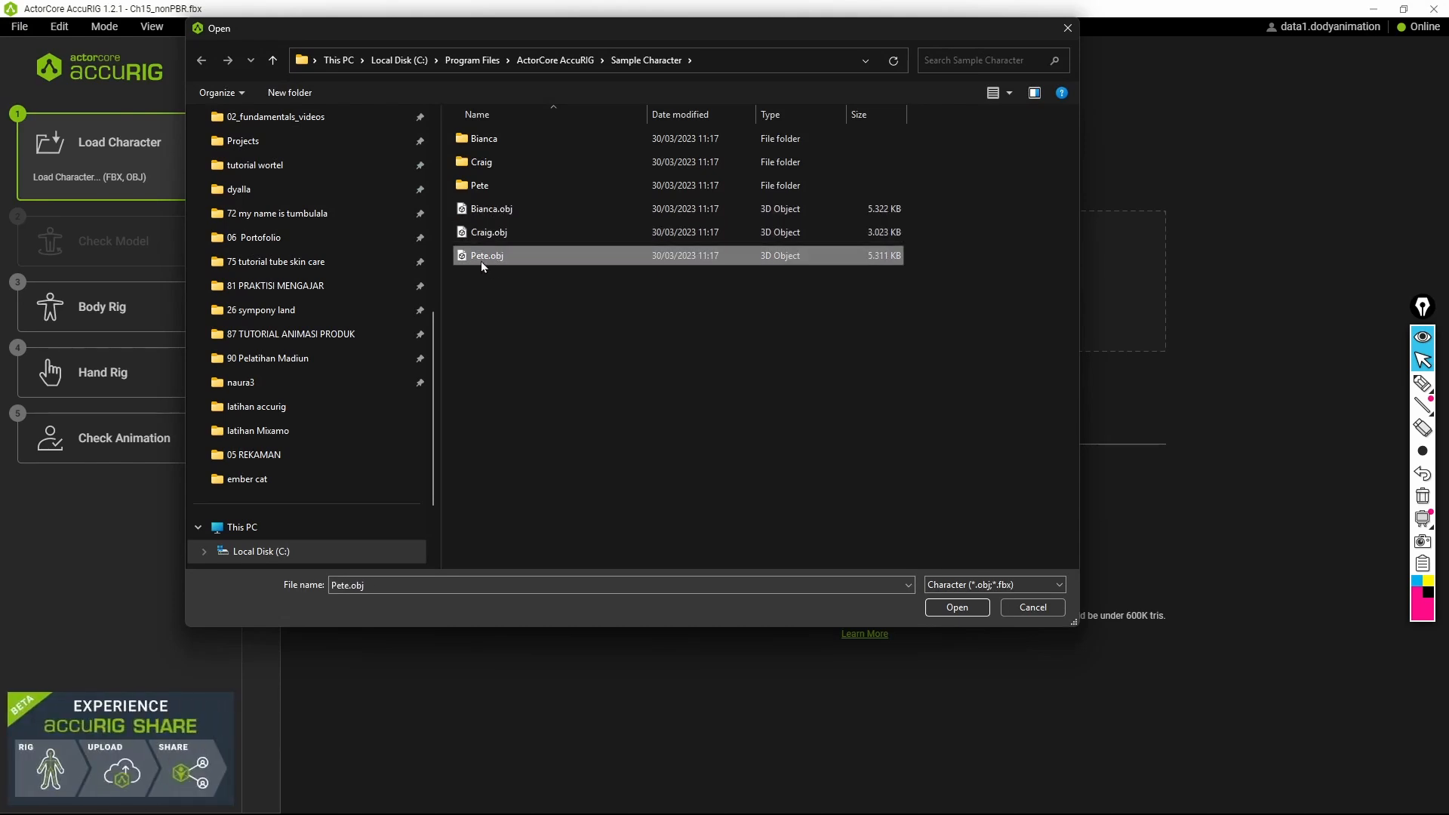
click(953, 603)
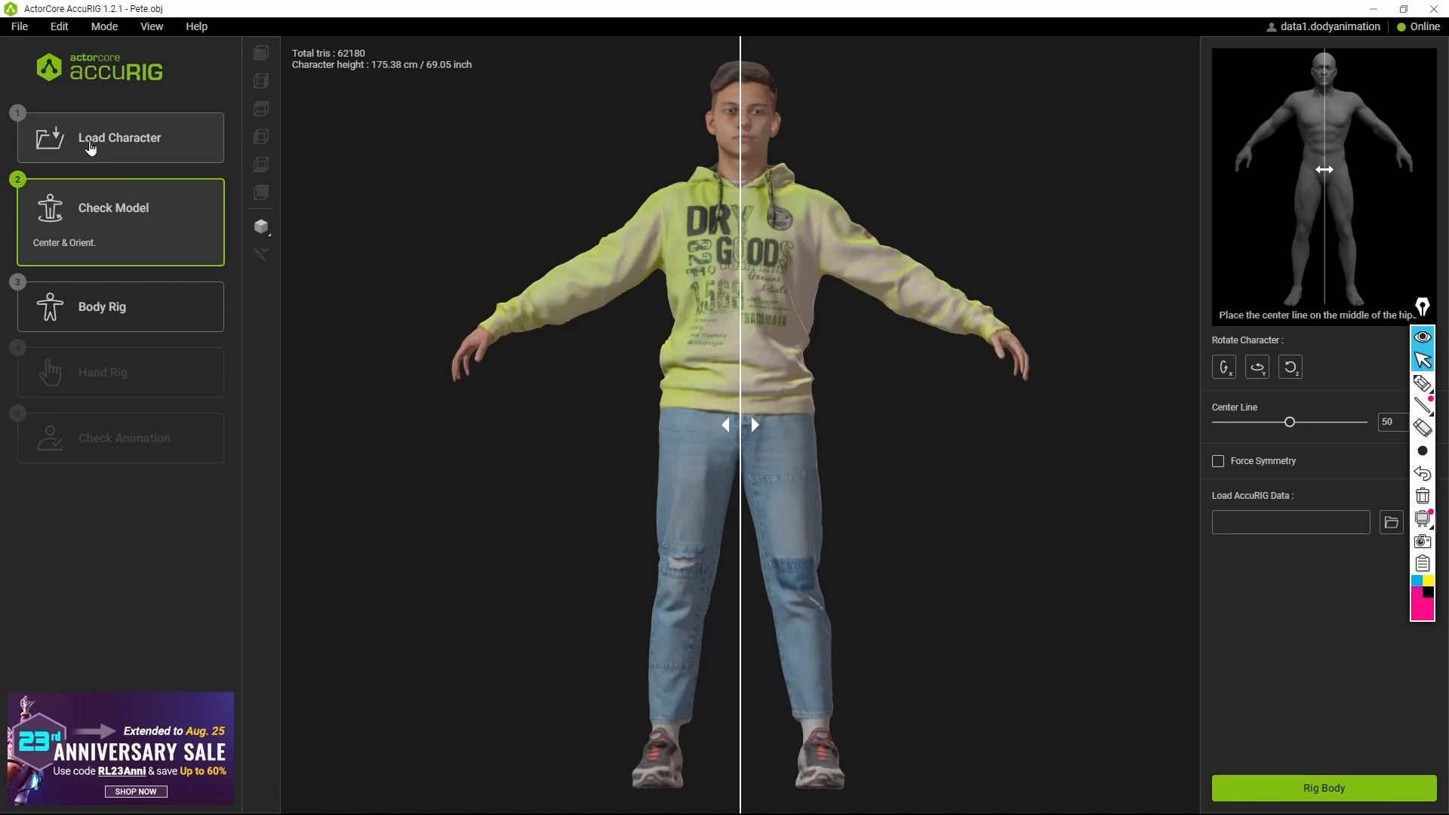
Load the soldier model Ch15_nonPBR.fbx from the latihan accurig folder as the character to rig
click(102, 139)
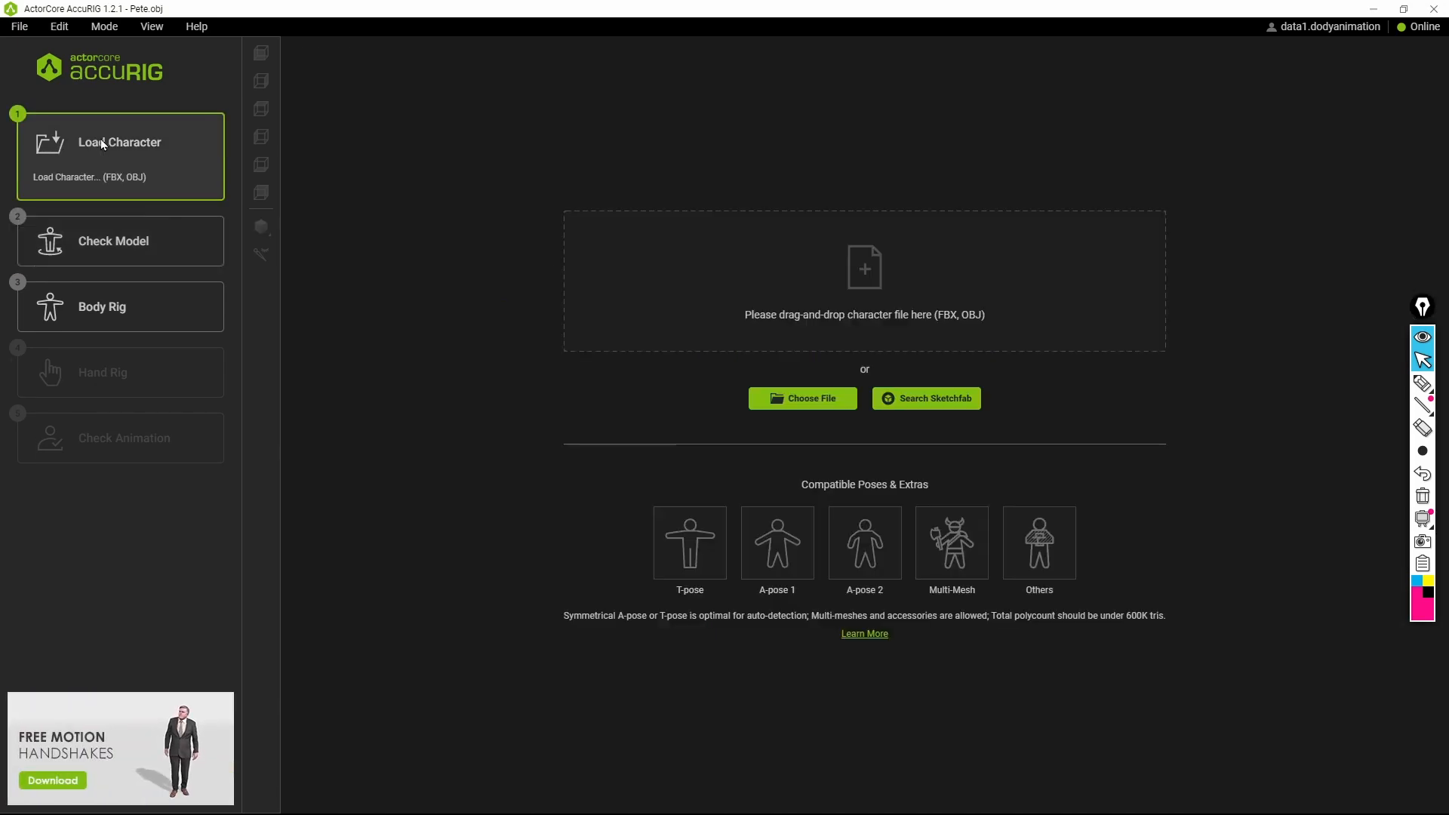
click(815, 319)
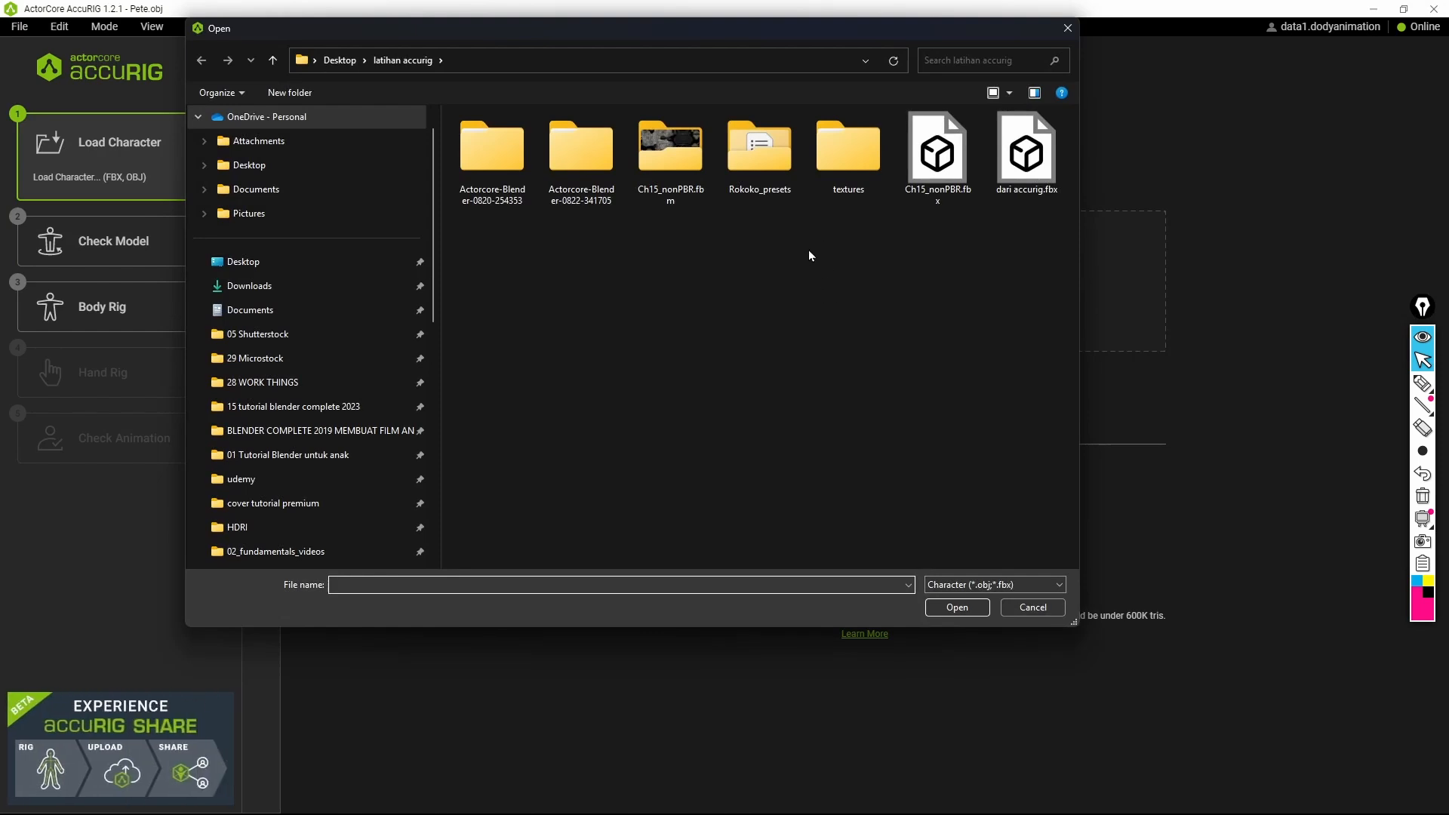
click(937, 157)
click(955, 607)
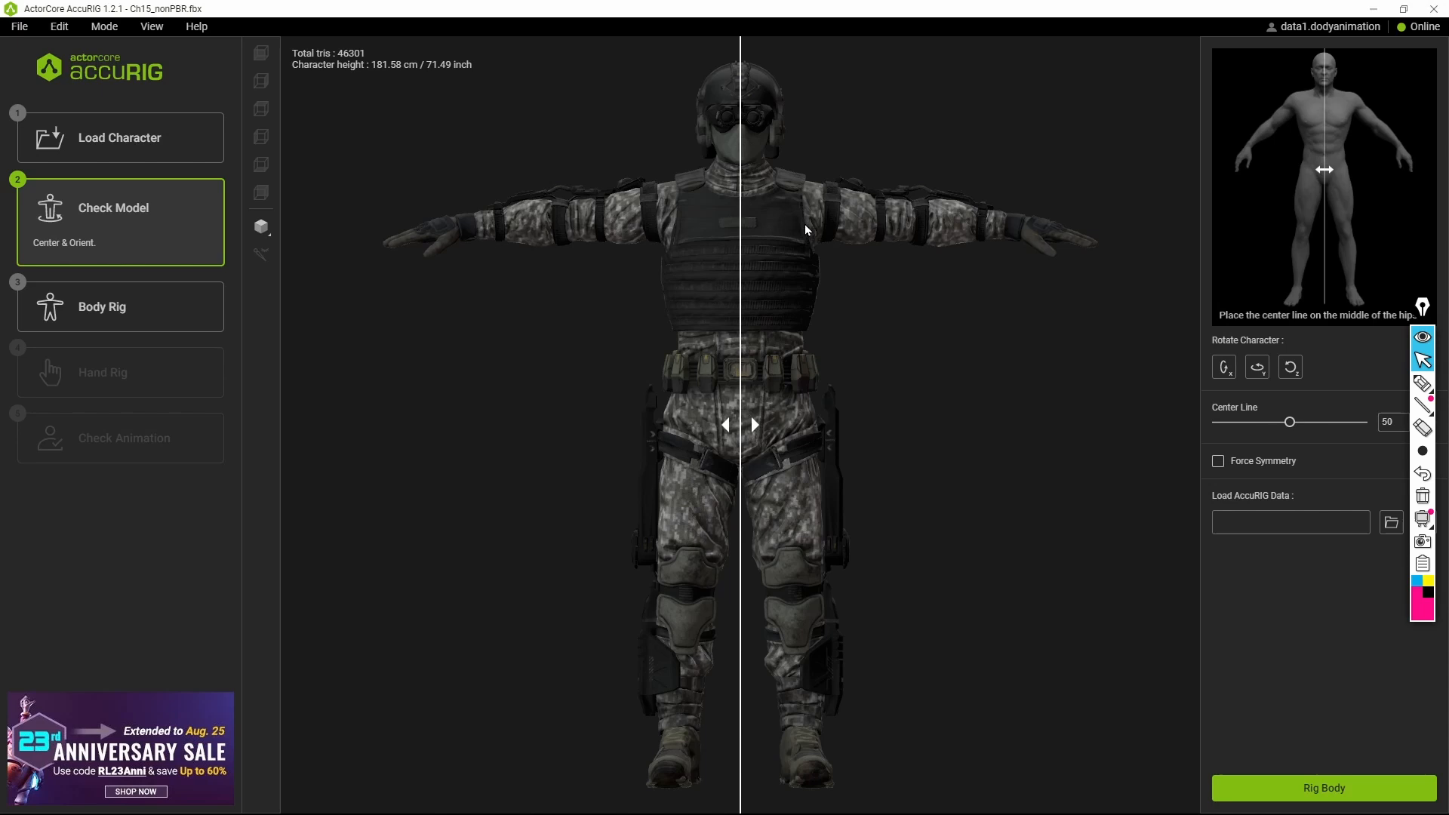
Reload the character file Ch15_nonPBR.fbx from the latihan accurig folder
click(93, 140)
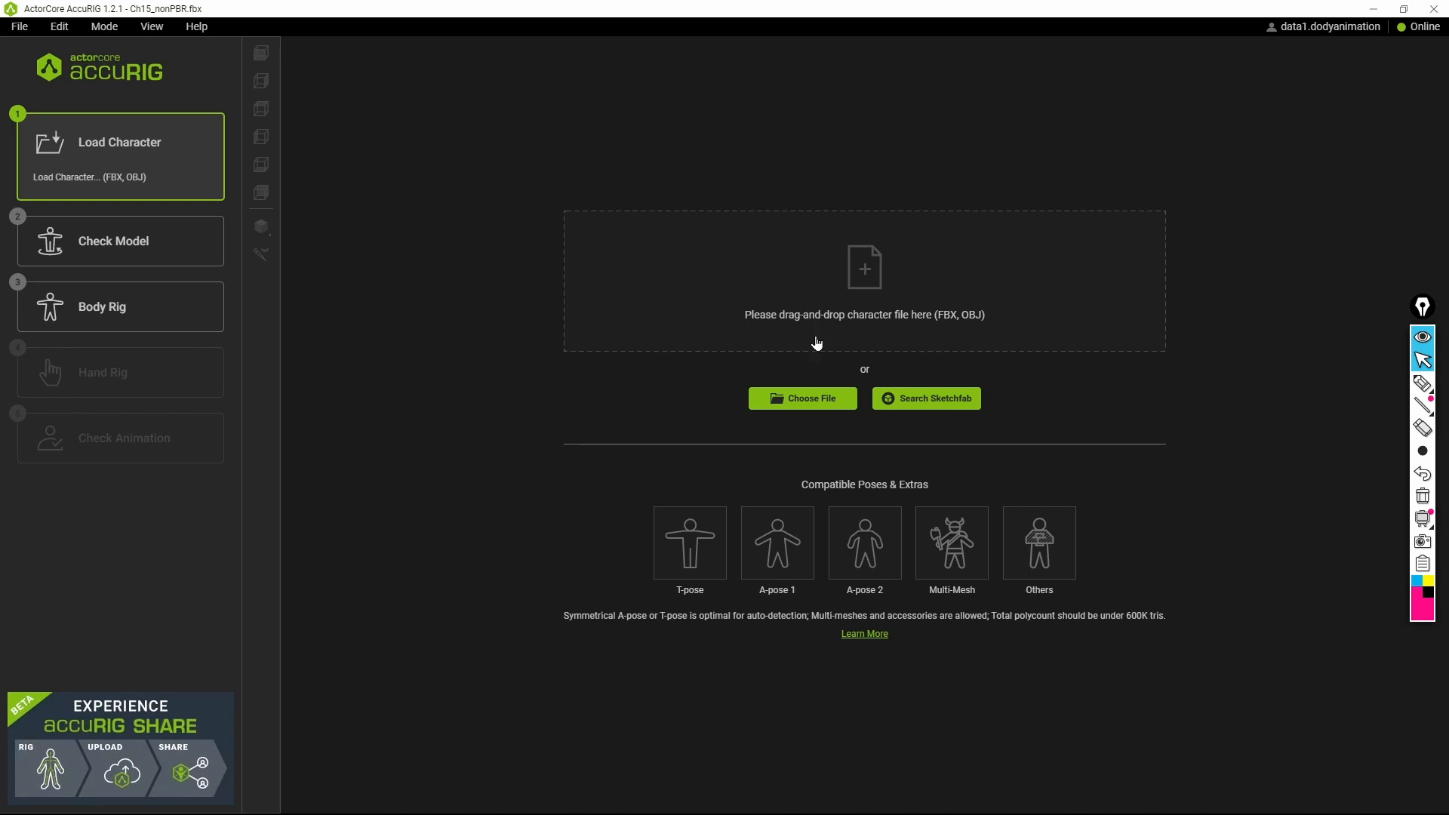
click(825, 398)
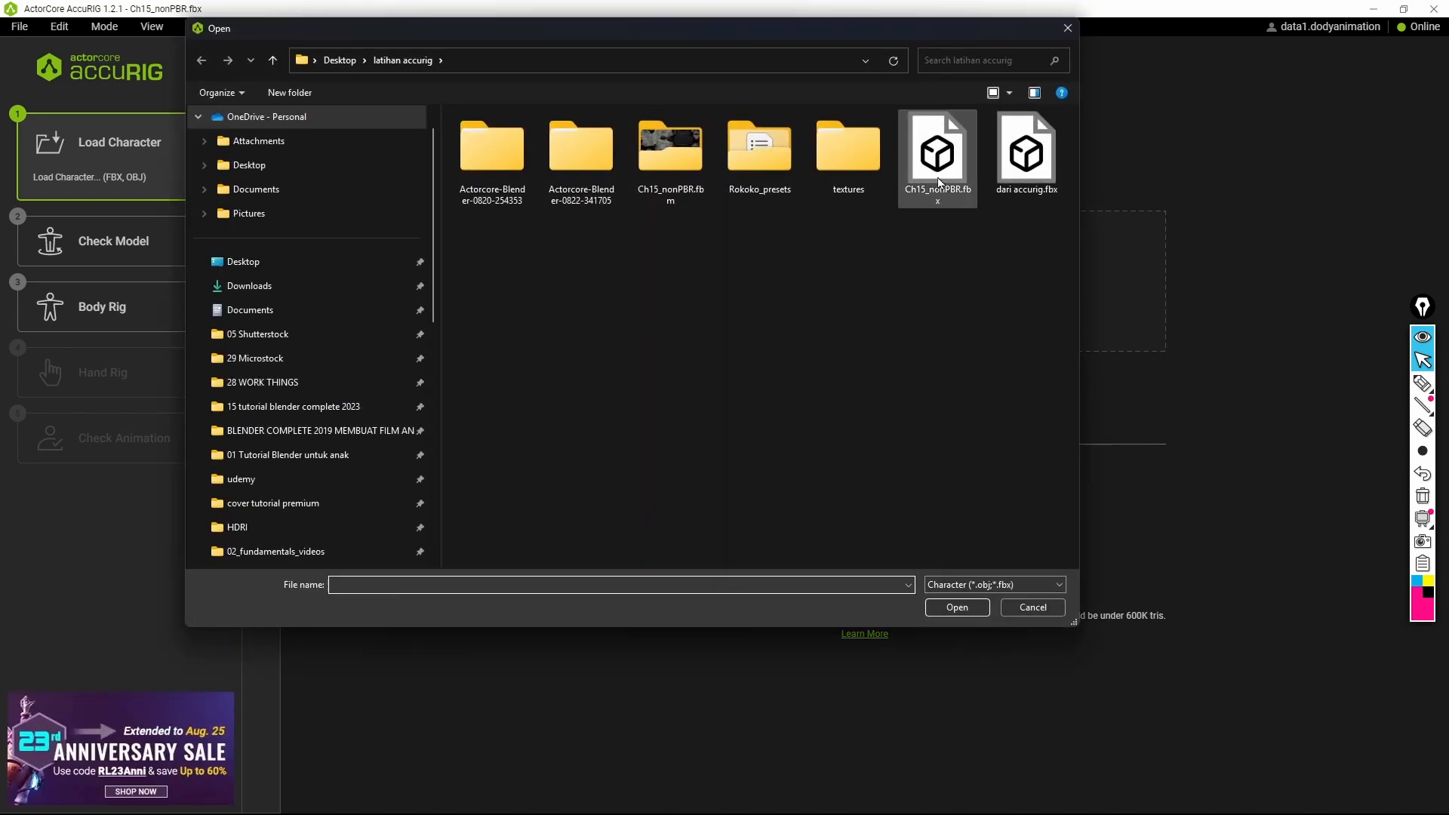
double_click(938, 155)
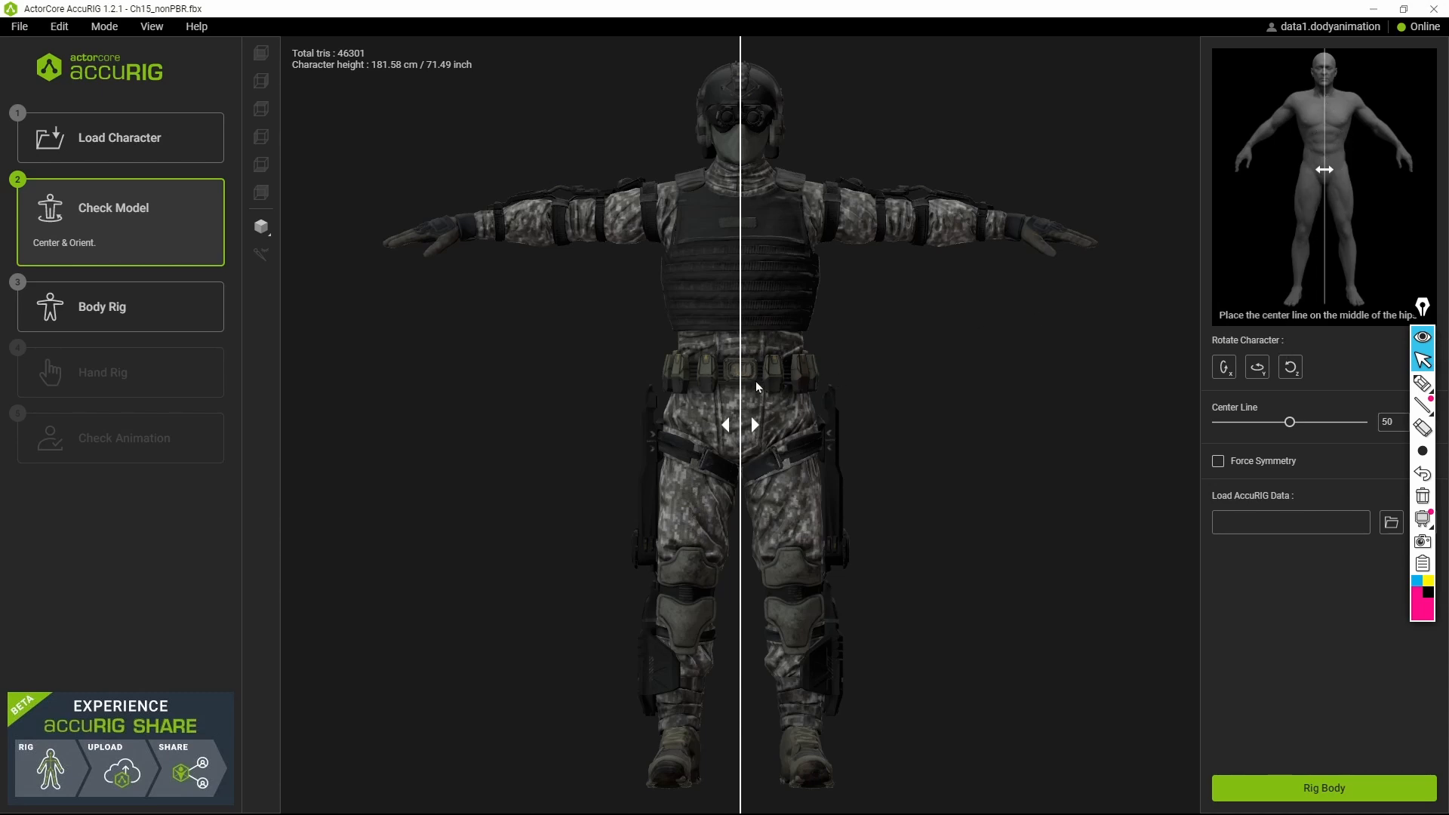
Shift the center line to 50,08 at the middle of the hip and generate the body rig joints
drag(744, 380, 723, 407)
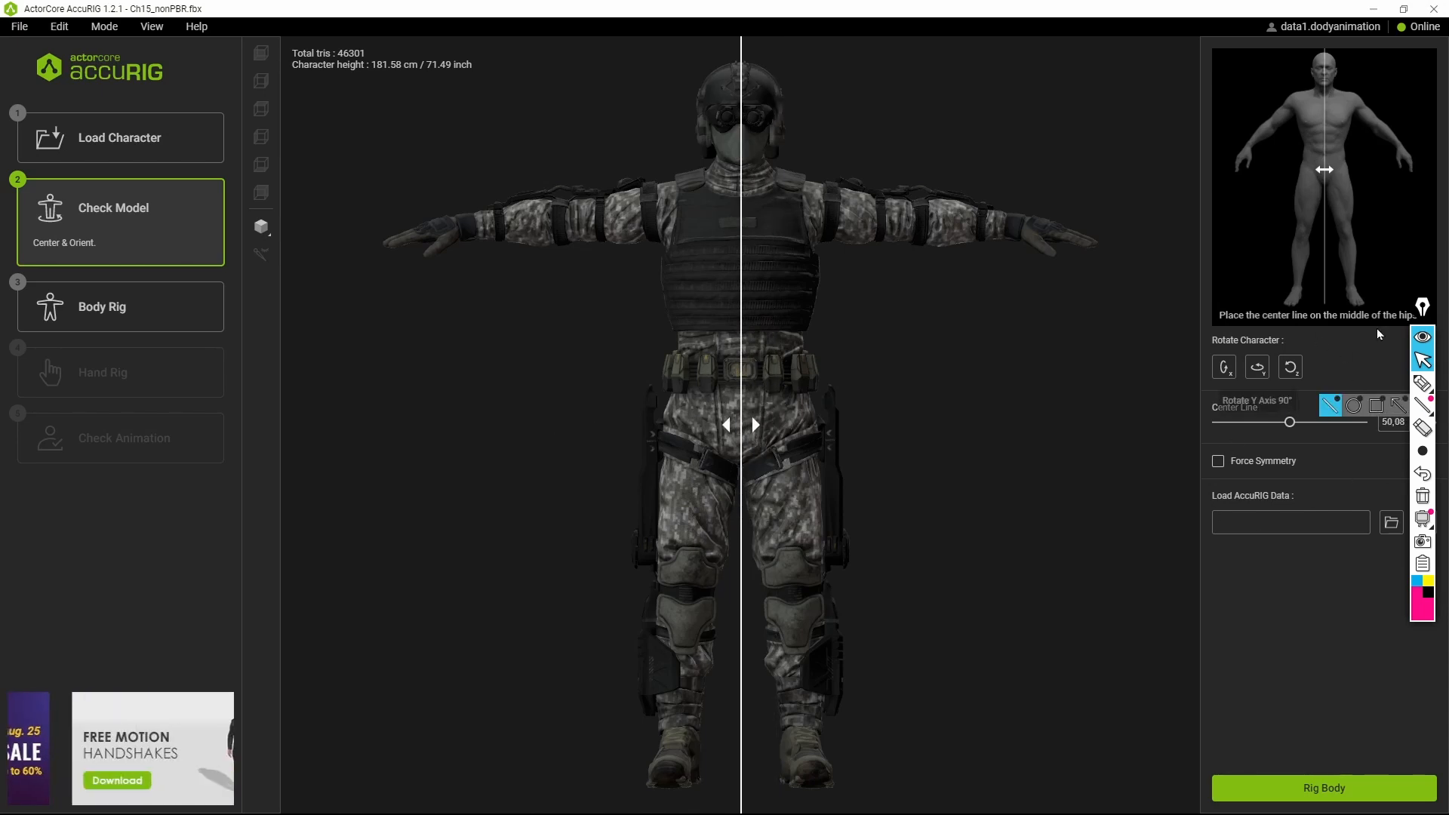
click(1310, 794)
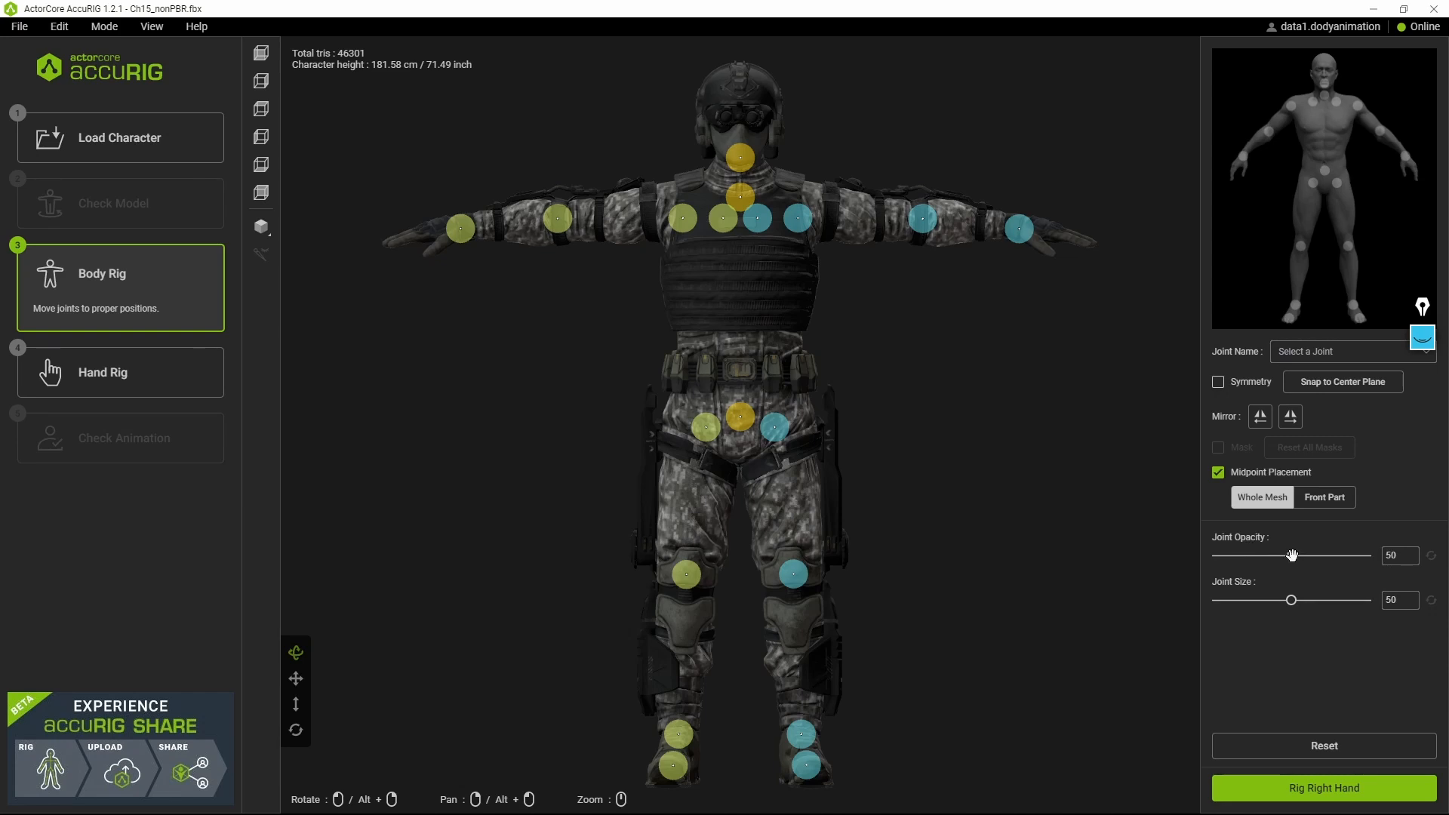
Set the joint opacity to 71 and the joint size to 35
drag(1292, 556, 1267, 601)
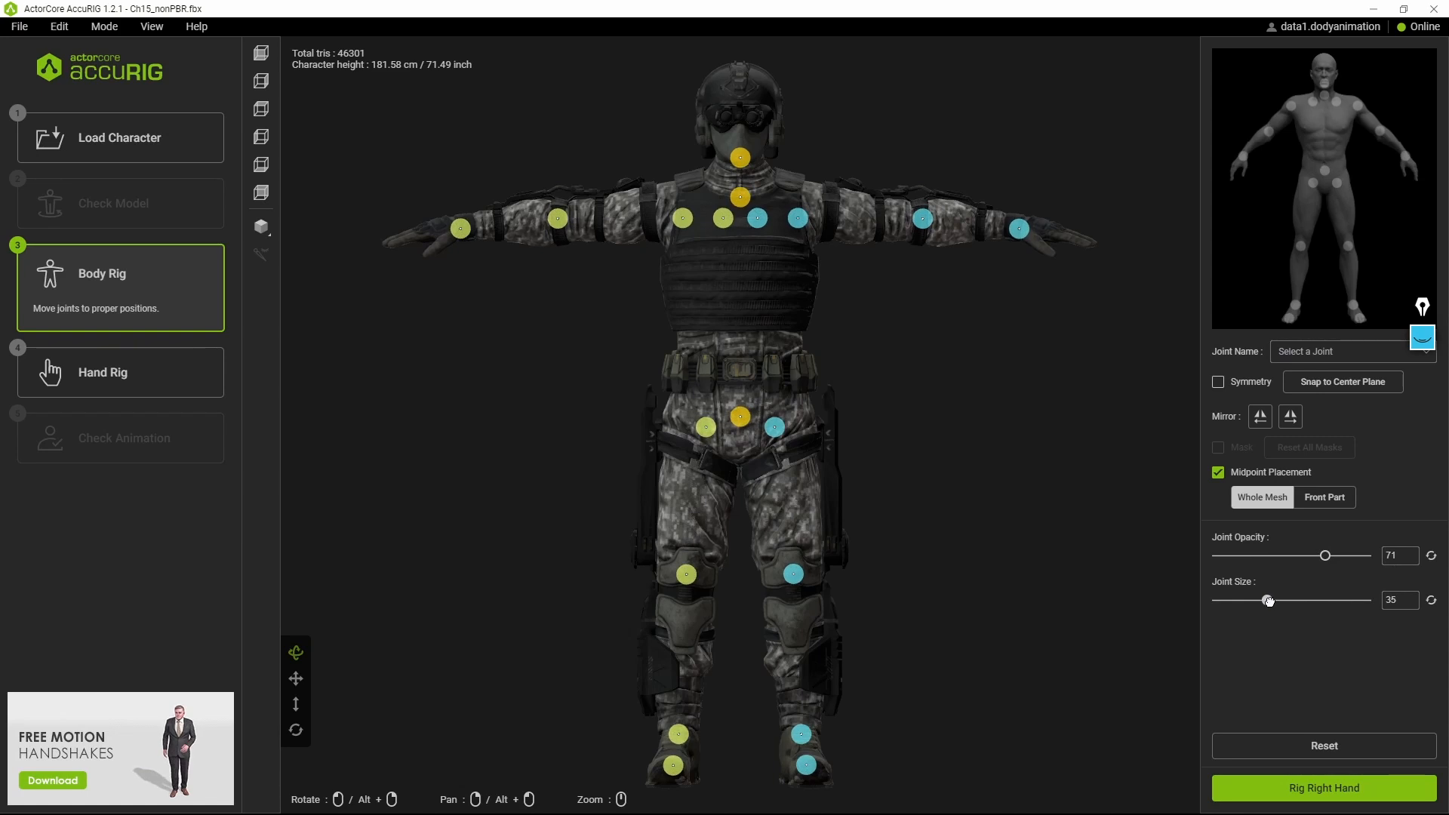
Examine the placement of the body joints on the soldier close up and from the front, right and top views
scroll(804, 324, up, 8)
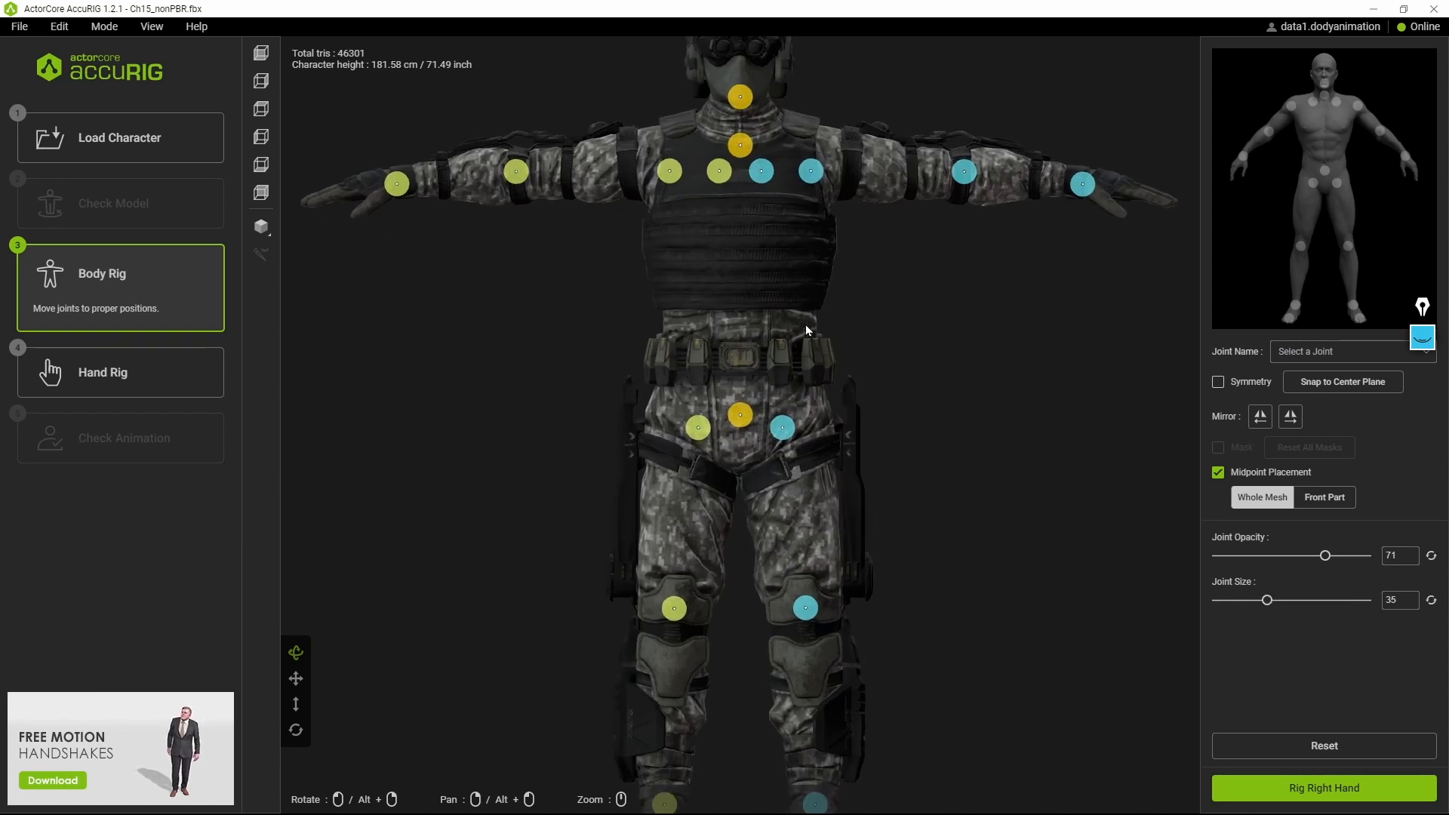
mouse_move(909, 215)
mouse_down()
mouse_move(971, 243)
mouse_move(893, 161)
mouse_move(822, 286)
mouse_move(984, 171)
mouse_up()
right_drag(983, 171, 993, 596)
mouse_move(971, 287)
right_down()
mouse_move(958, 507)
mouse_move(938, 542)
right_up()
right_drag(974, 316, 1019, 234)
drag(1011, 235, 1045, 235)
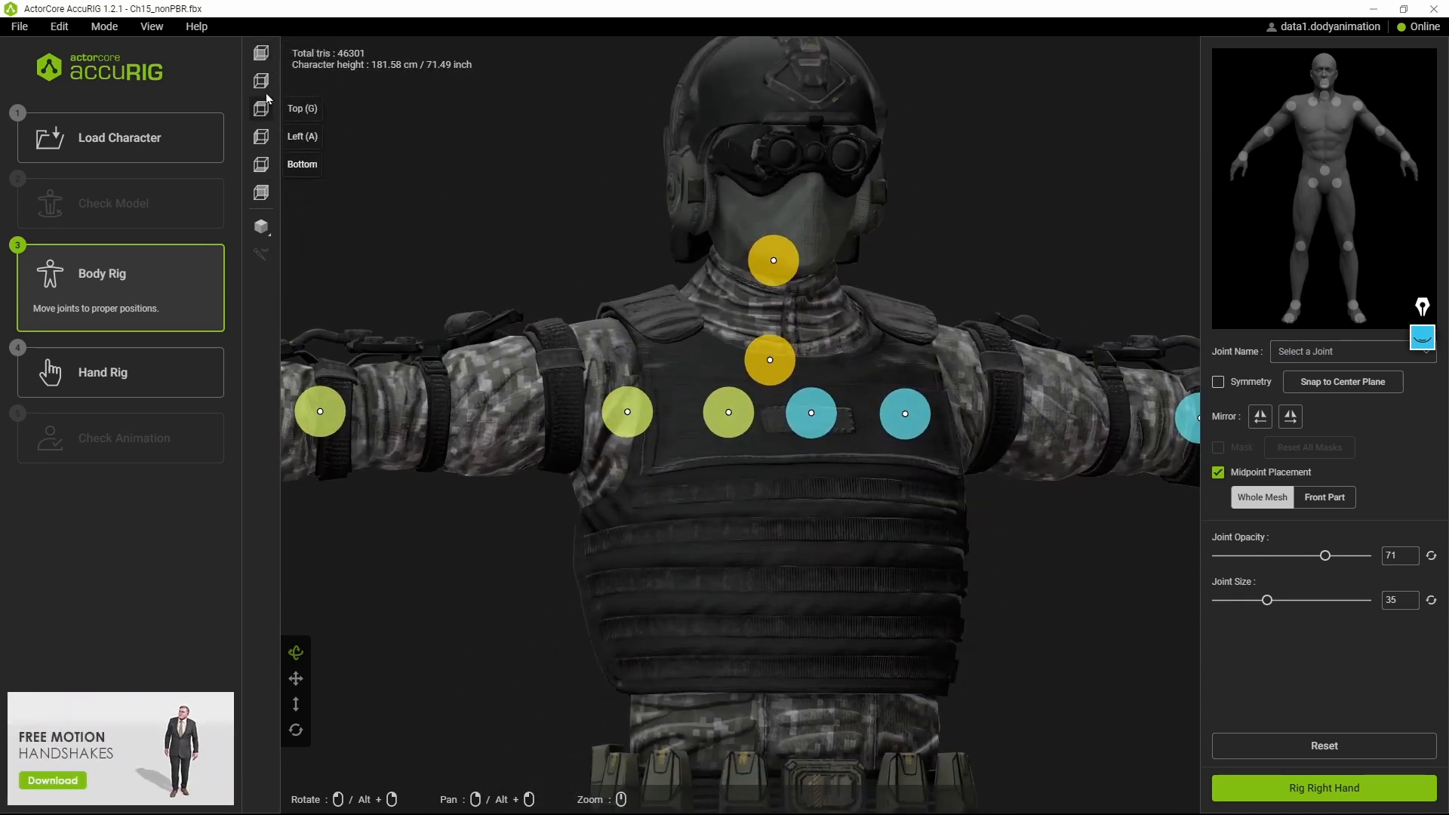
click(261, 56)
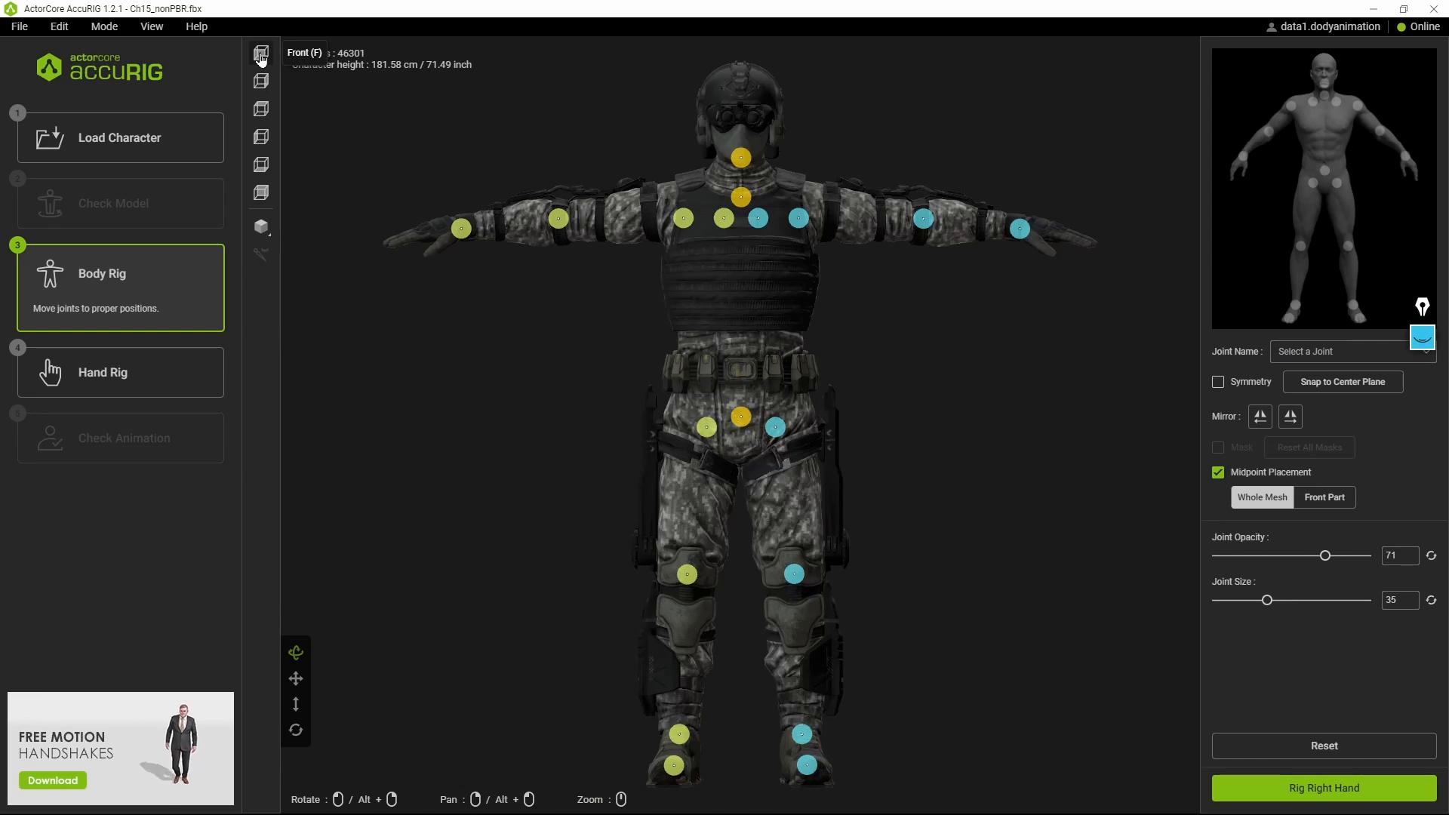
click(261, 82)
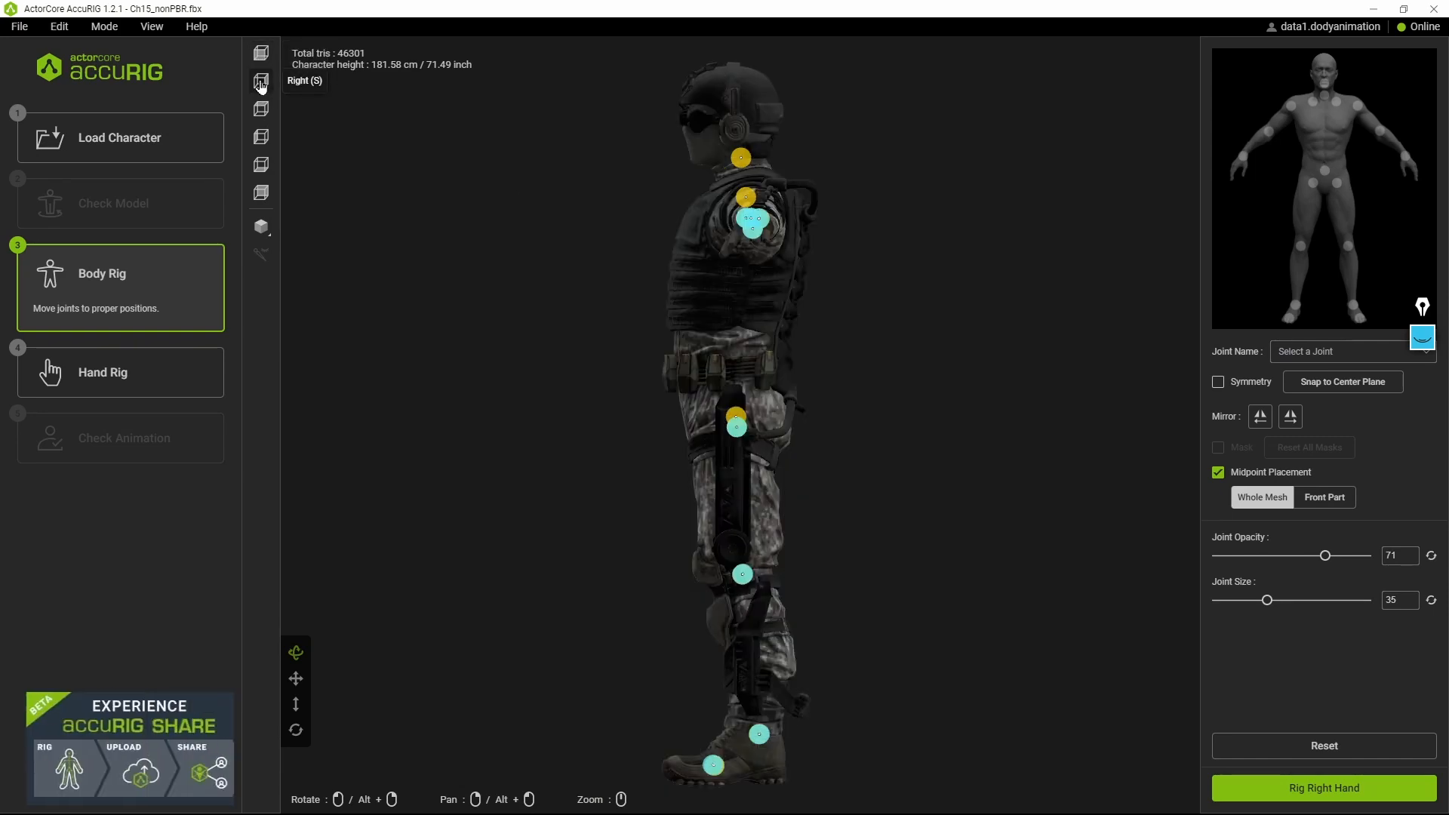
click(261, 109)
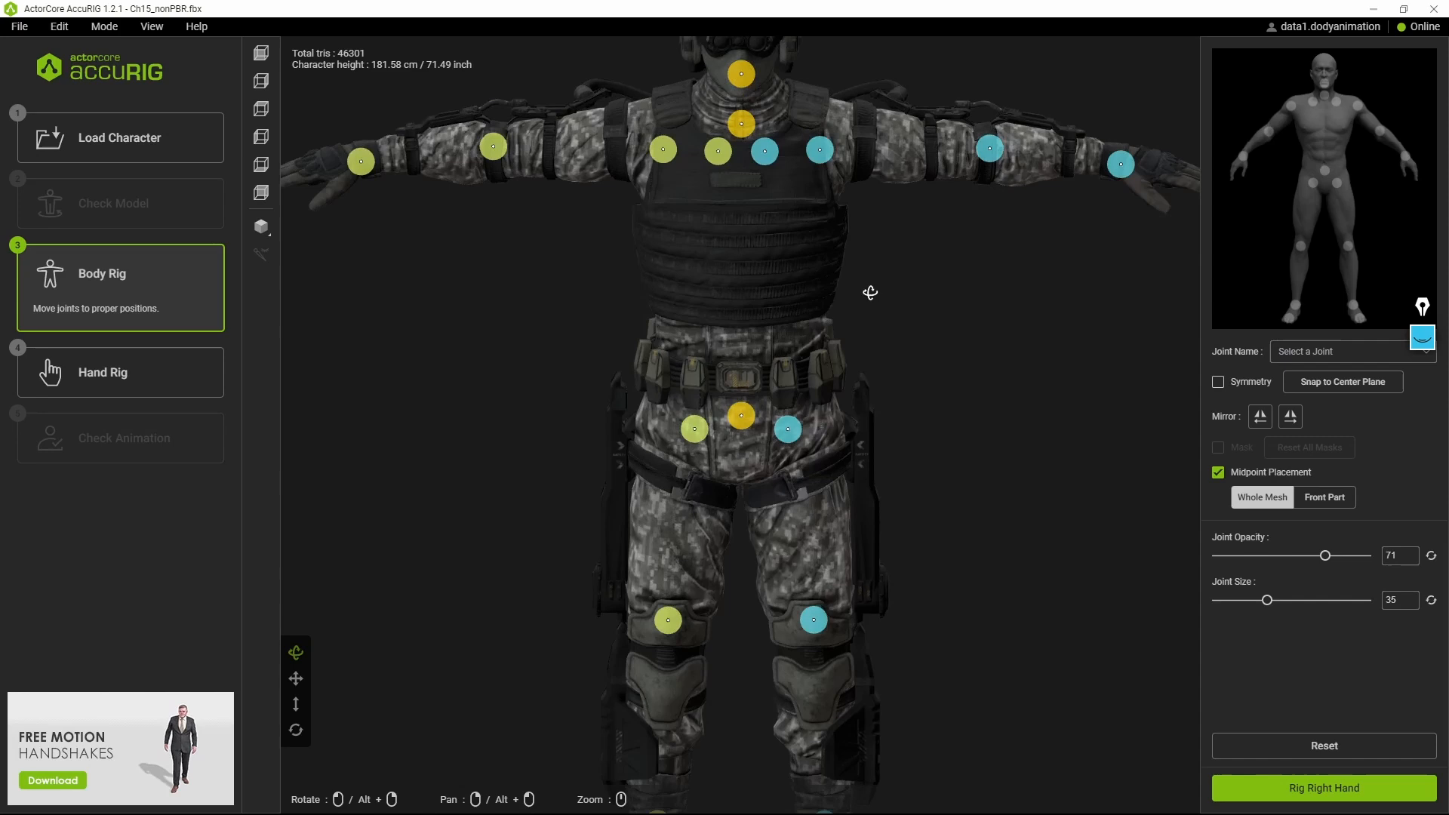
drag(870, 293, 864, 272)
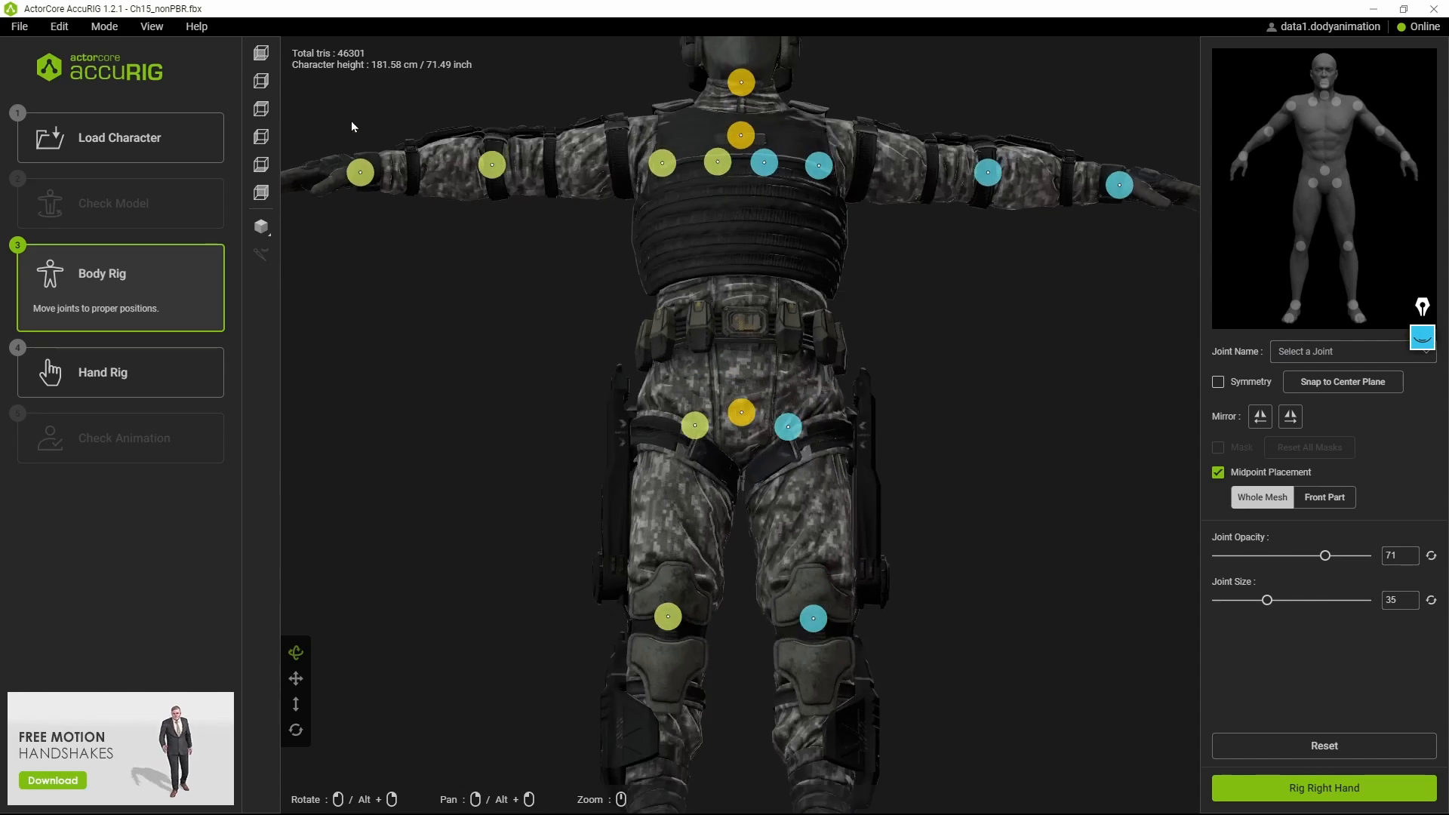
Raise the head joint to the neck tip at the mask, with Symmetry enabled, and check it from the right side
click(264, 59)
right_drag(815, 413, 784, 703)
scroll(787, 431, up, 2)
scroll(786, 422, up, 3)
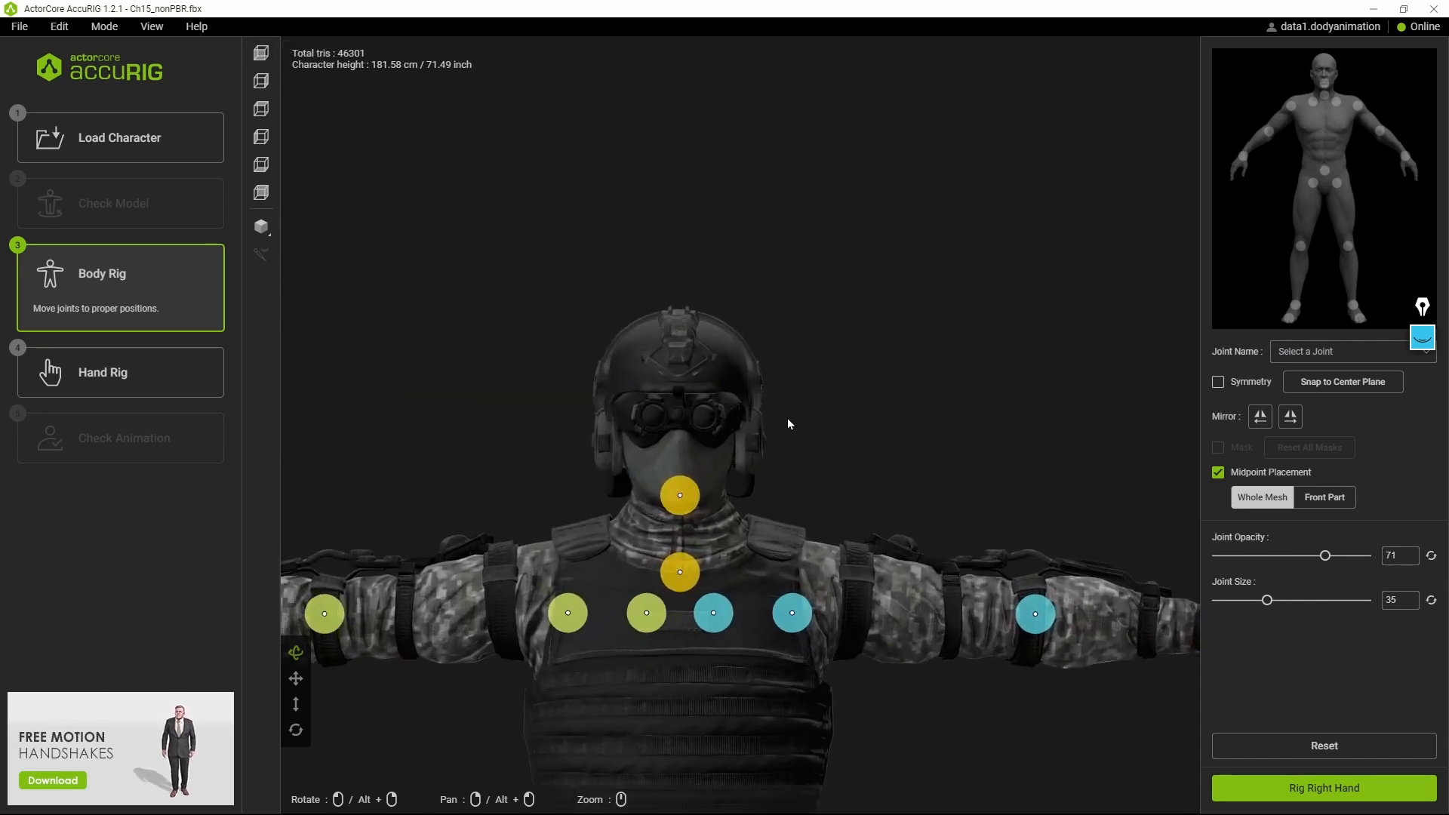
right_drag(873, 468, 725, 335)
click(728, 316)
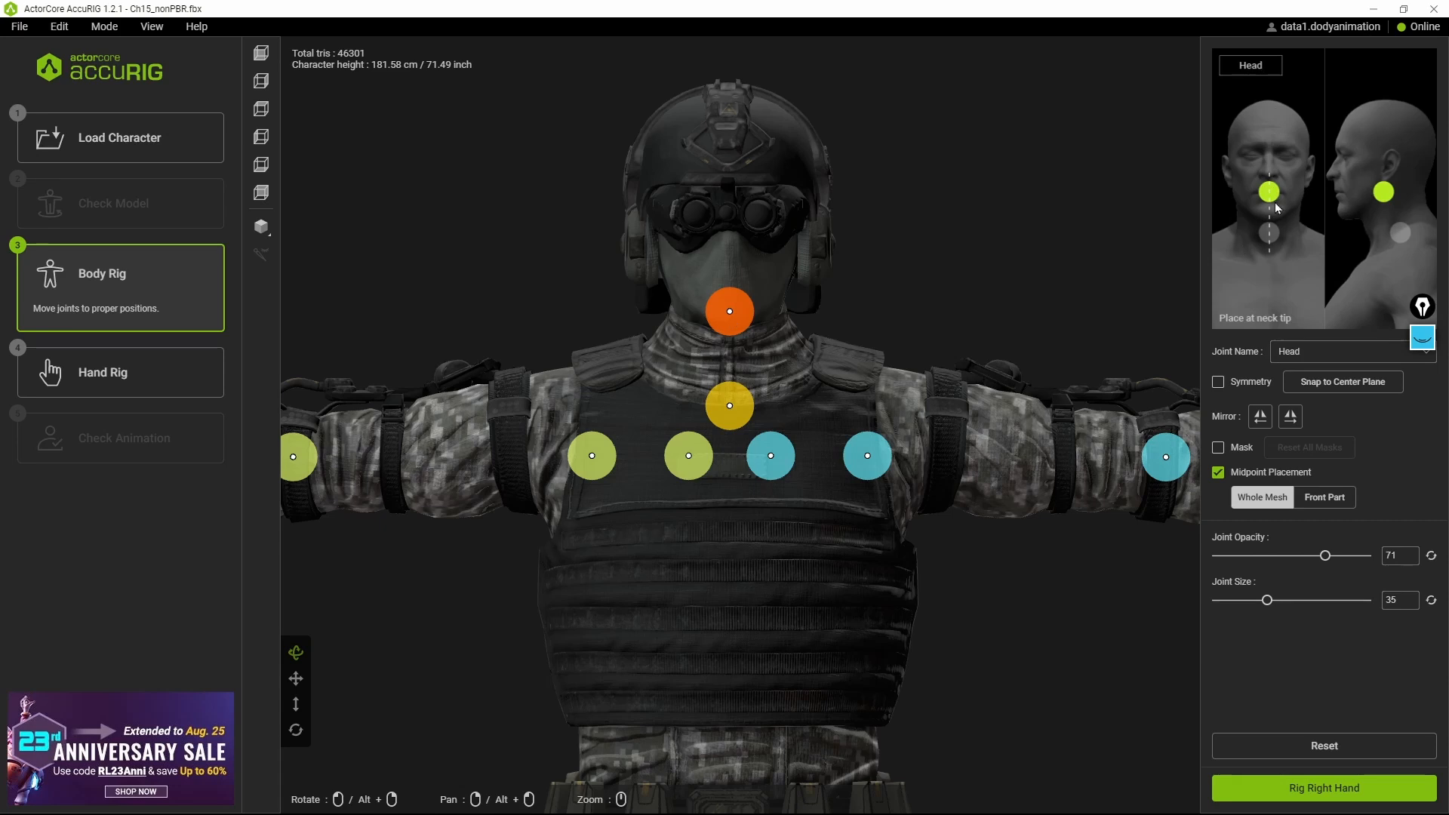
drag(730, 312, 729, 278)
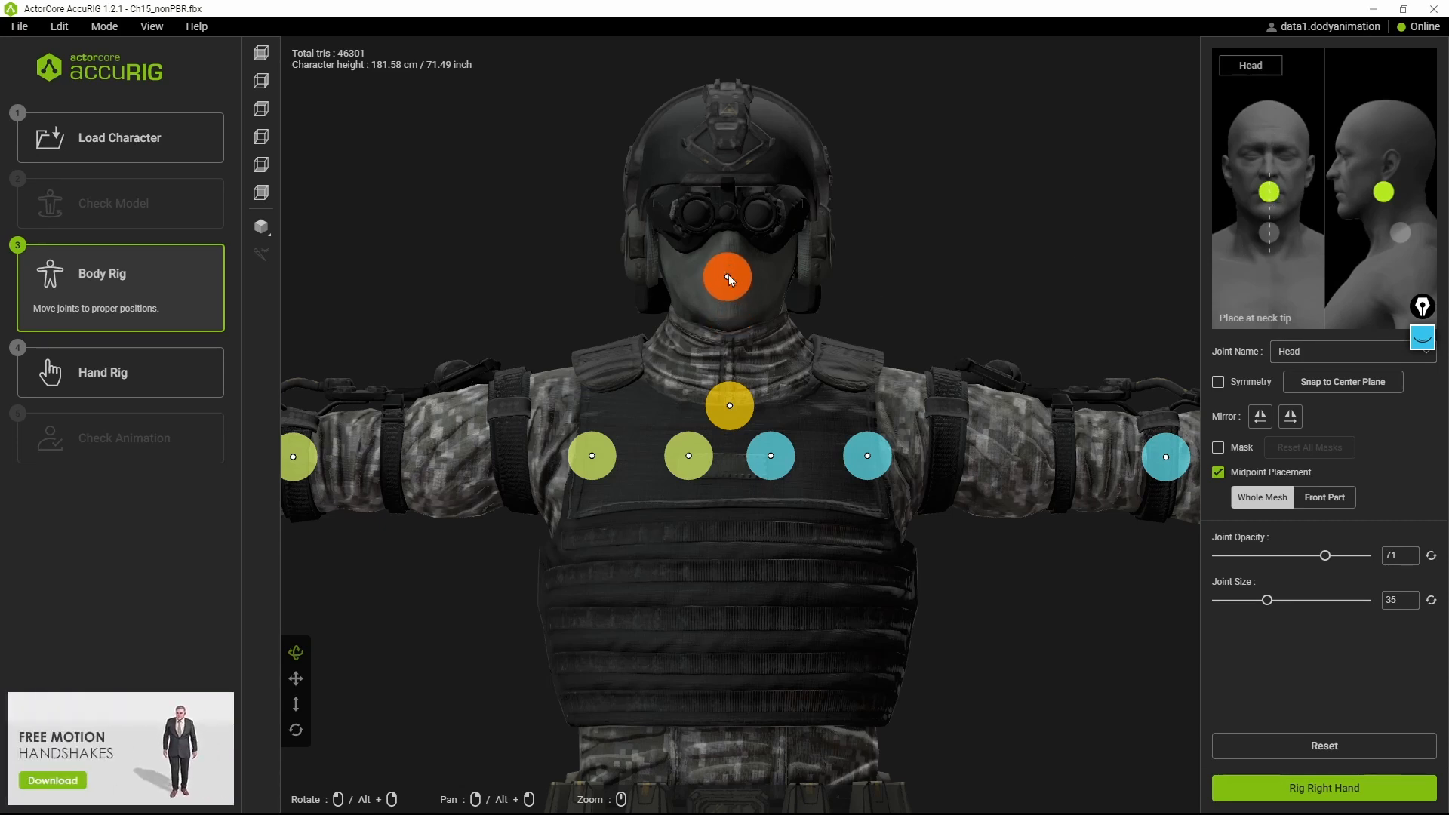
click(1217, 382)
drag(738, 278, 754, 277)
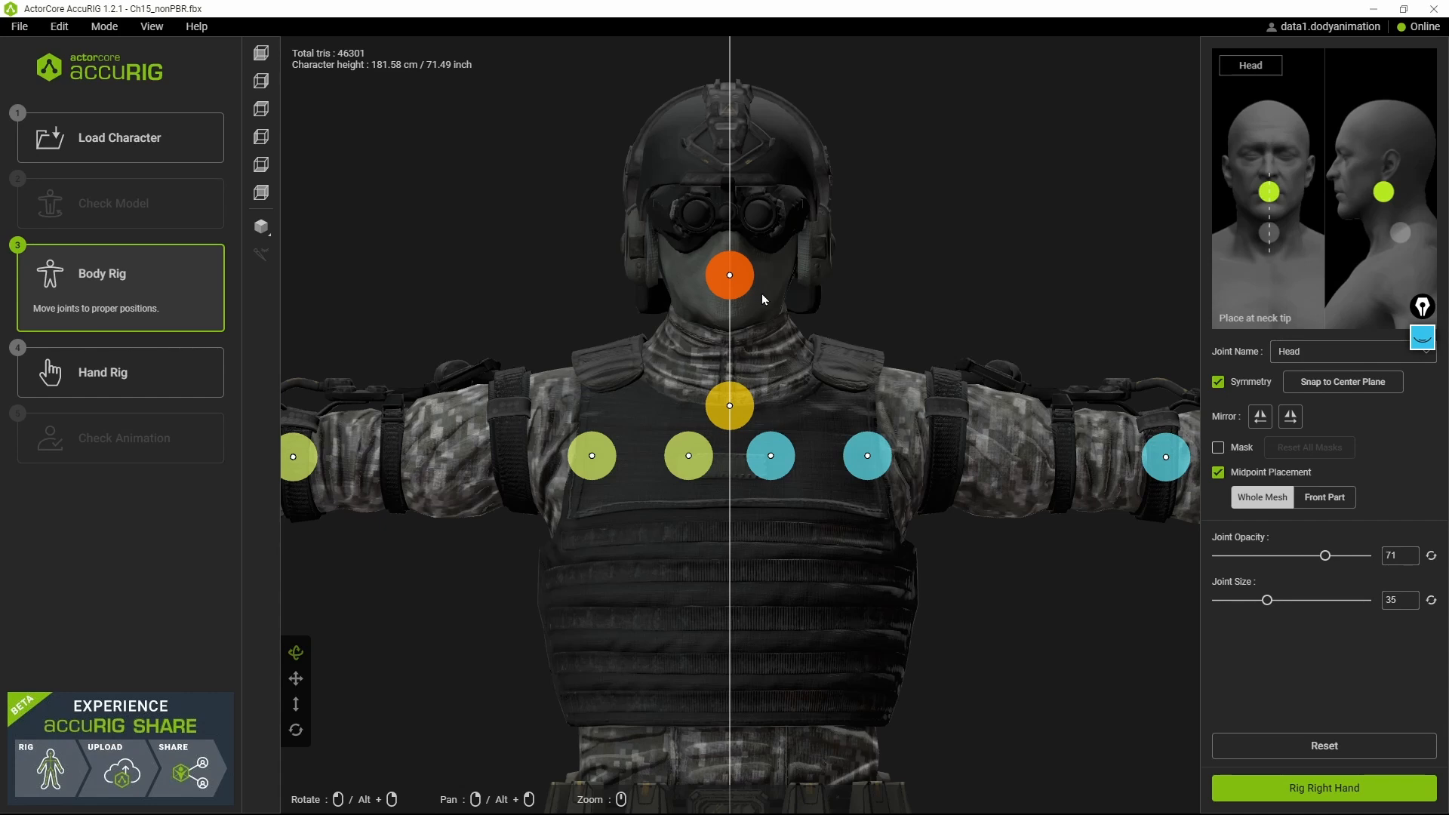
click(261, 81)
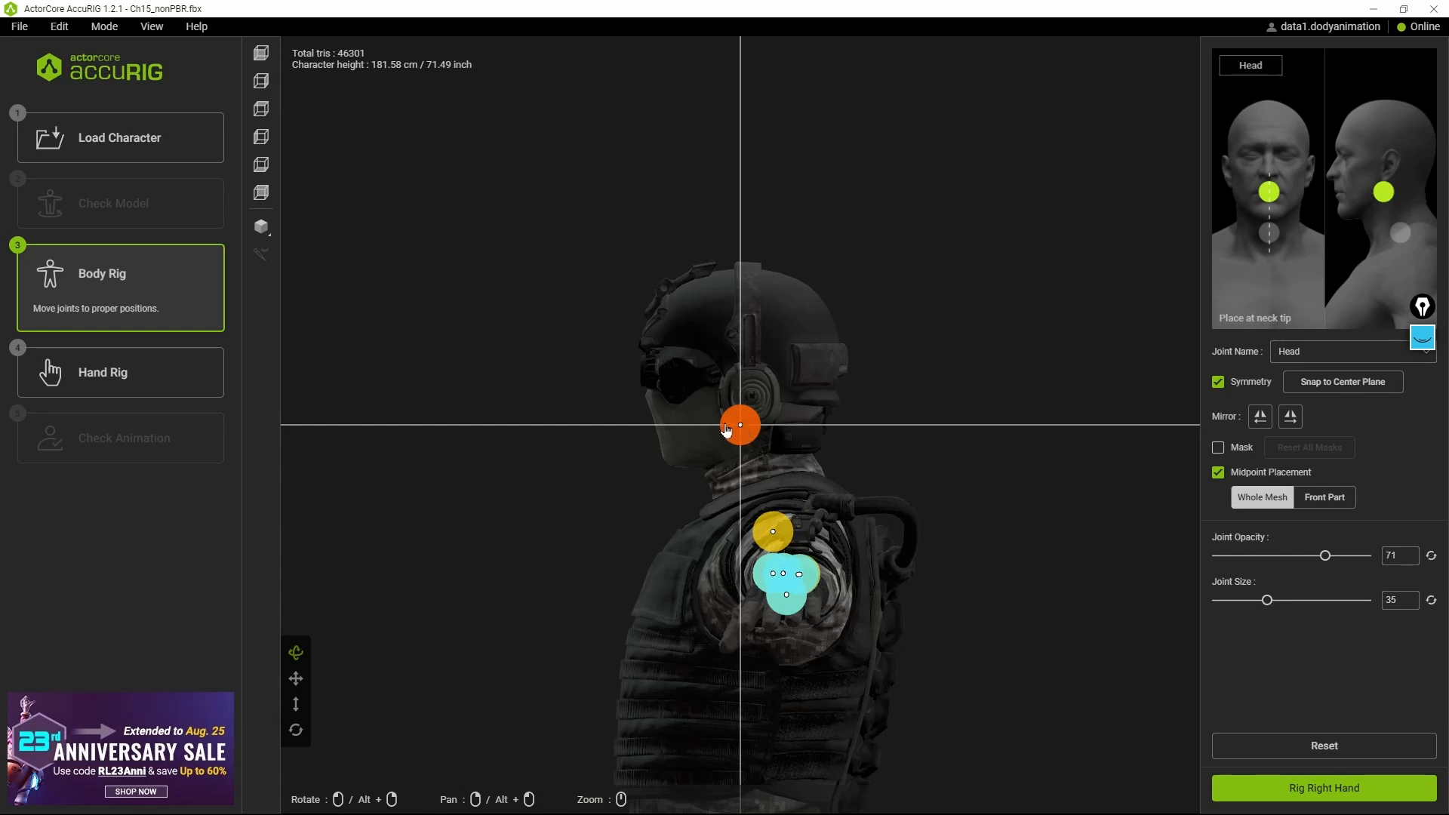
click(261, 53)
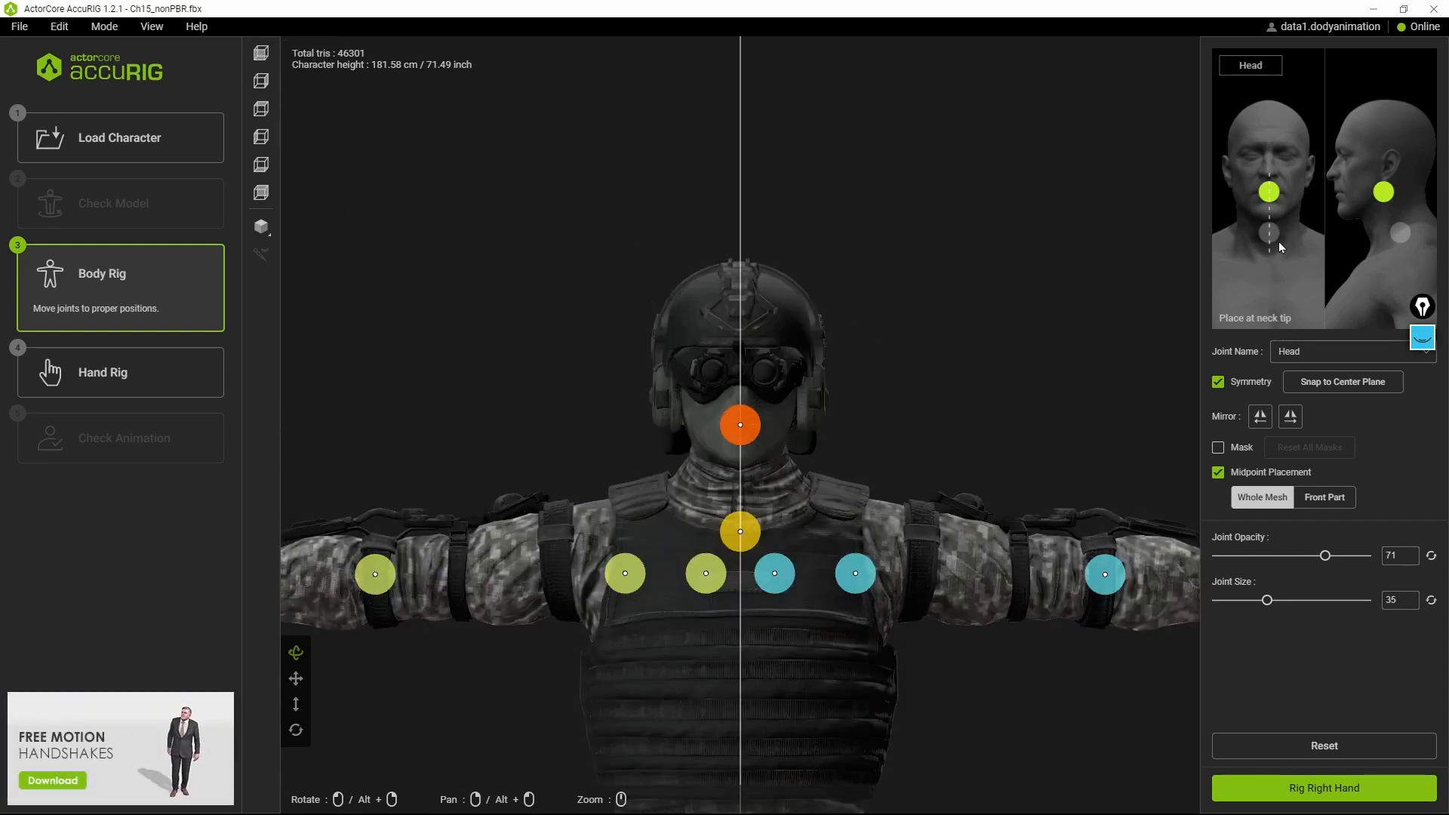
Raise the neck joint to the base of the neck at the collar and check it from the right side
click(740, 531)
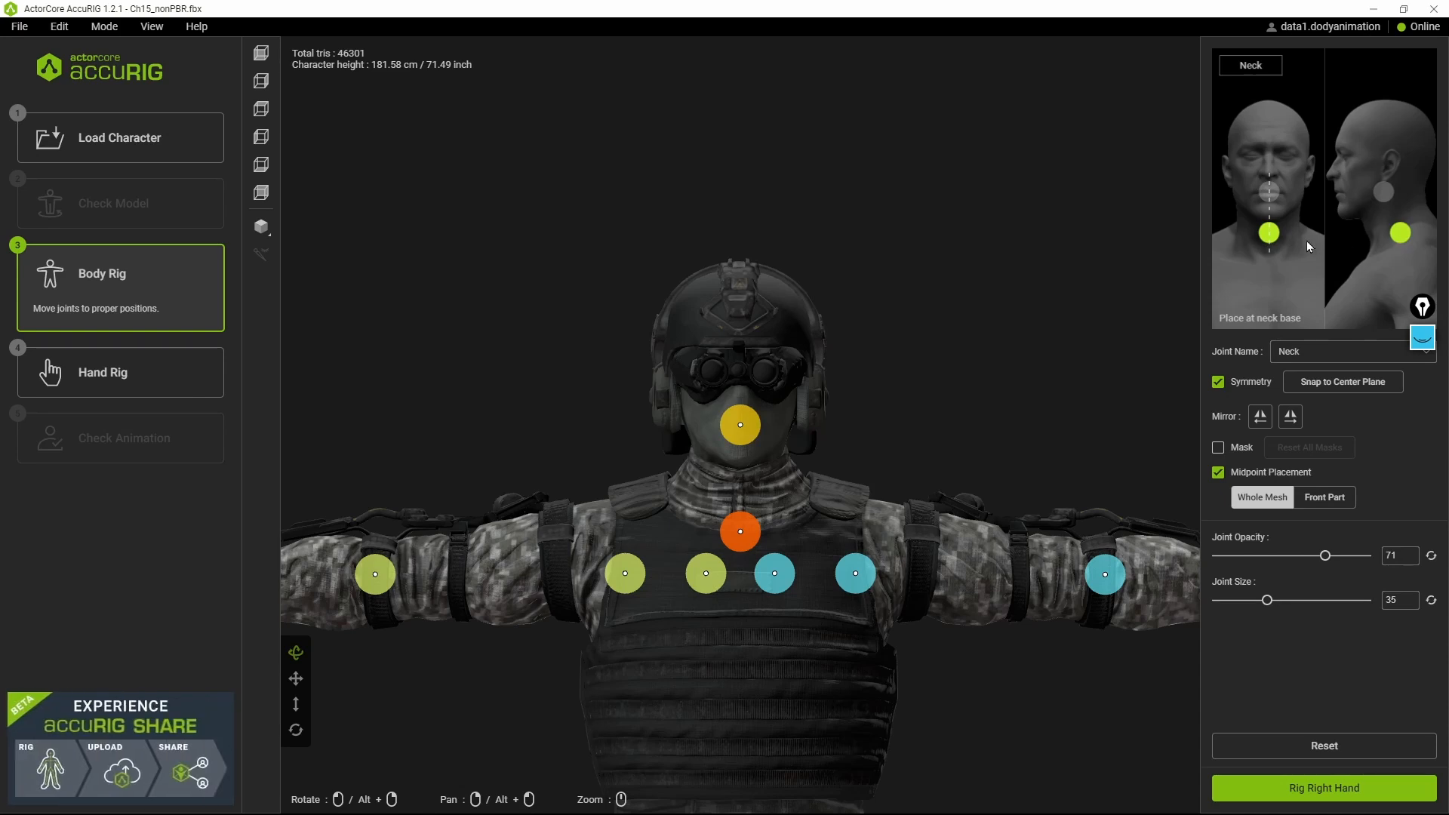
drag(743, 530, 754, 491)
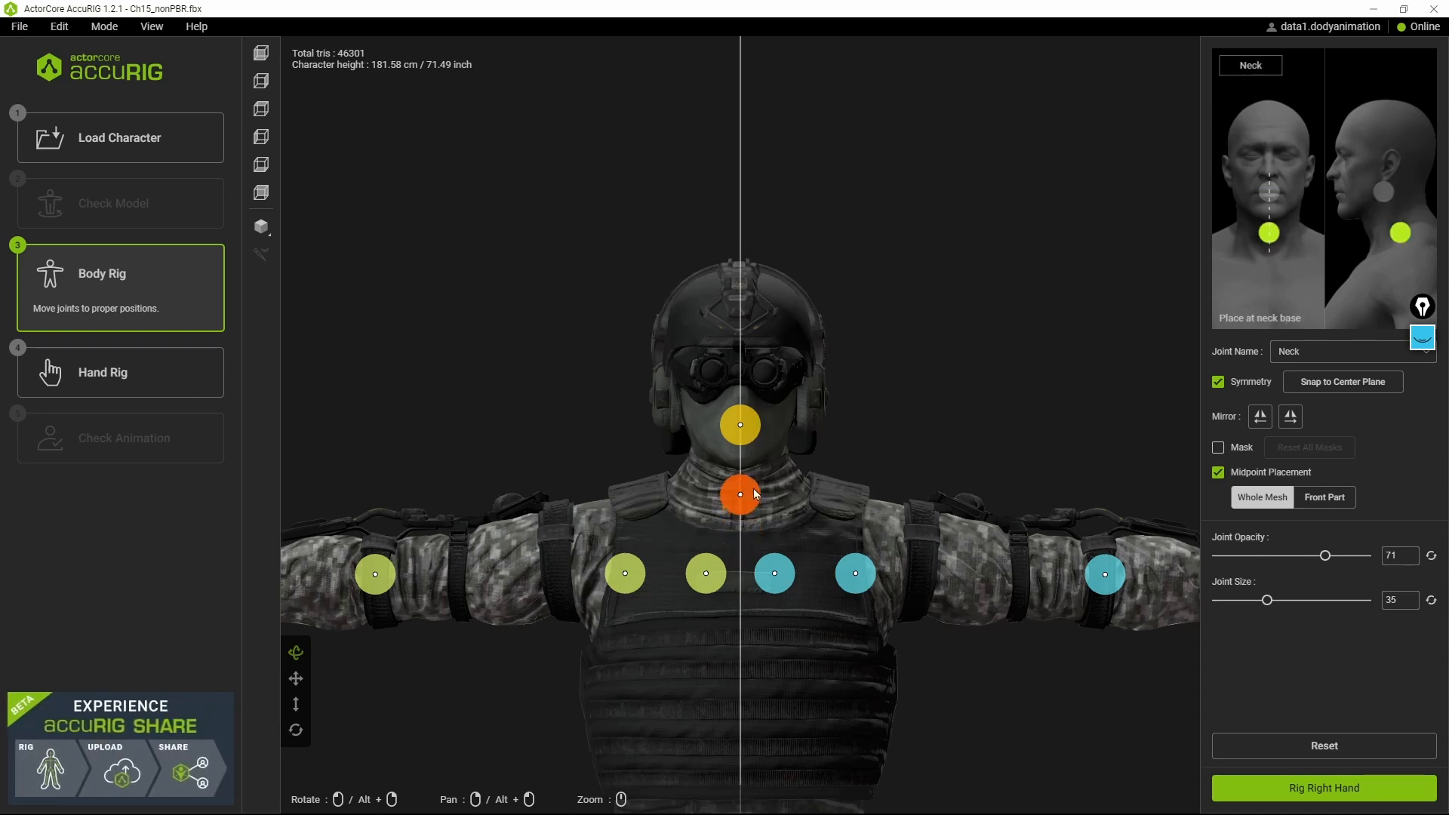
click(261, 80)
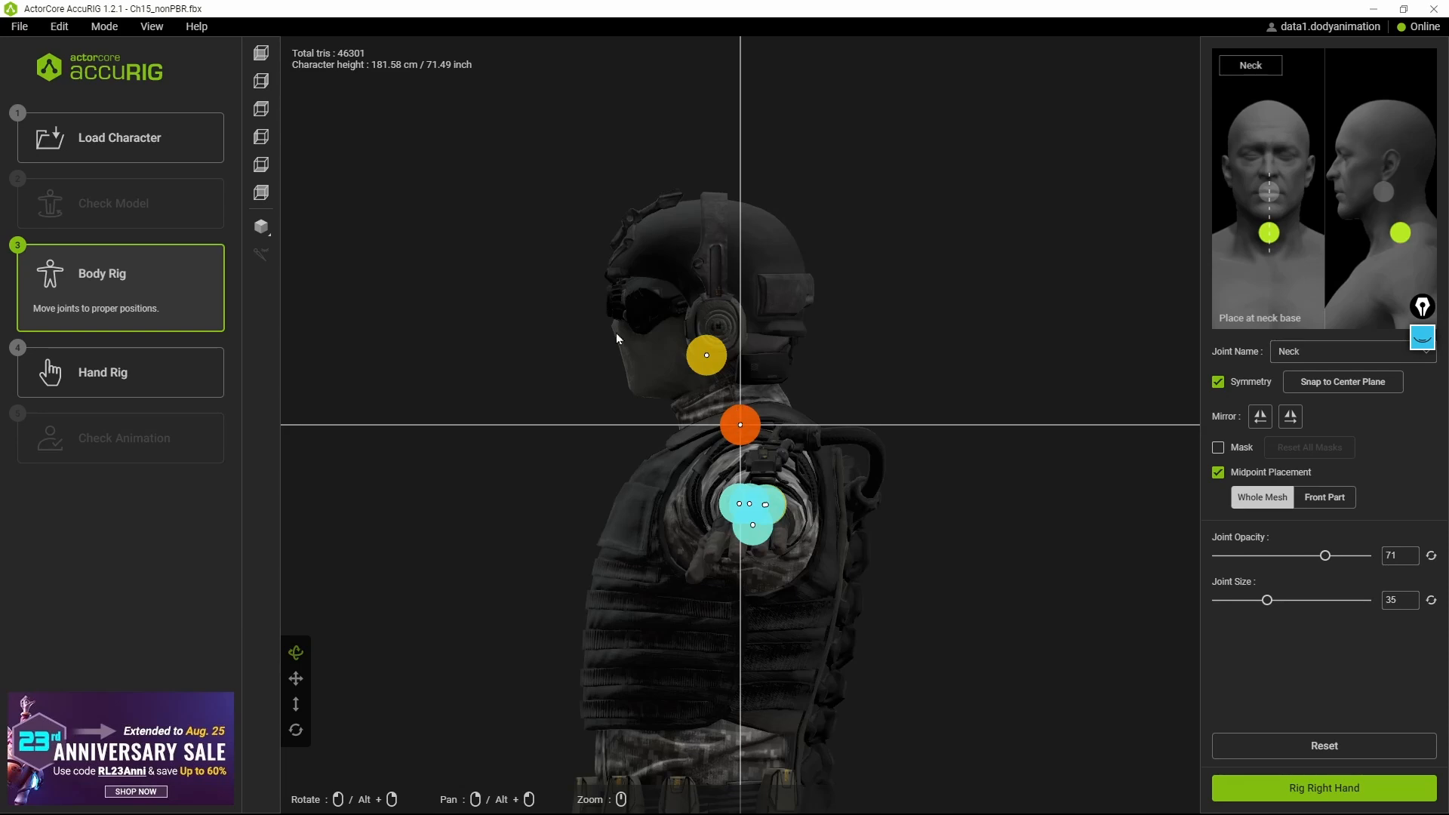
click(261, 52)
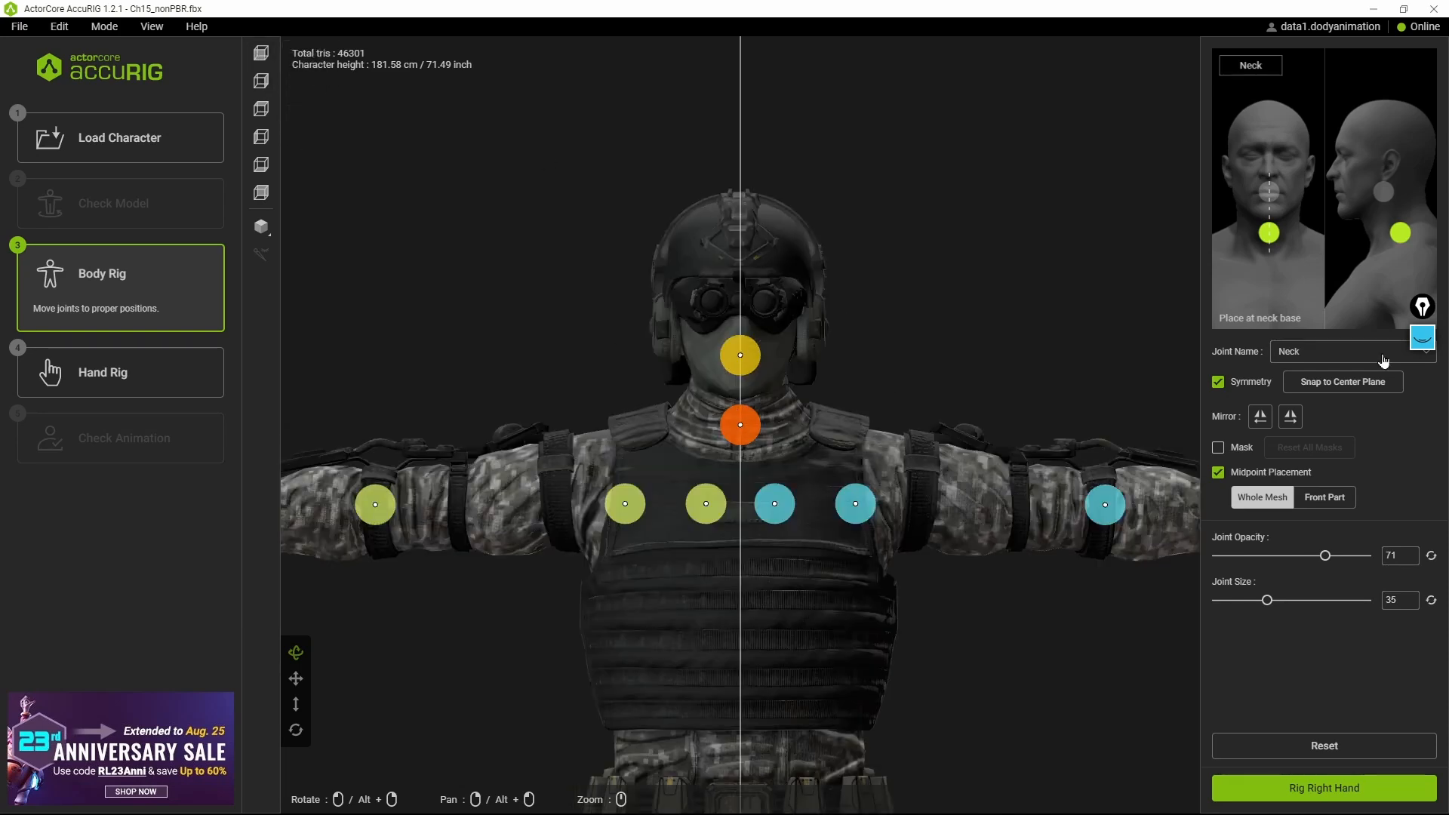
Compare the left clavicle, hip, knee and foot joints with the reference pictures, checking the legs from the front and right side
click(774, 505)
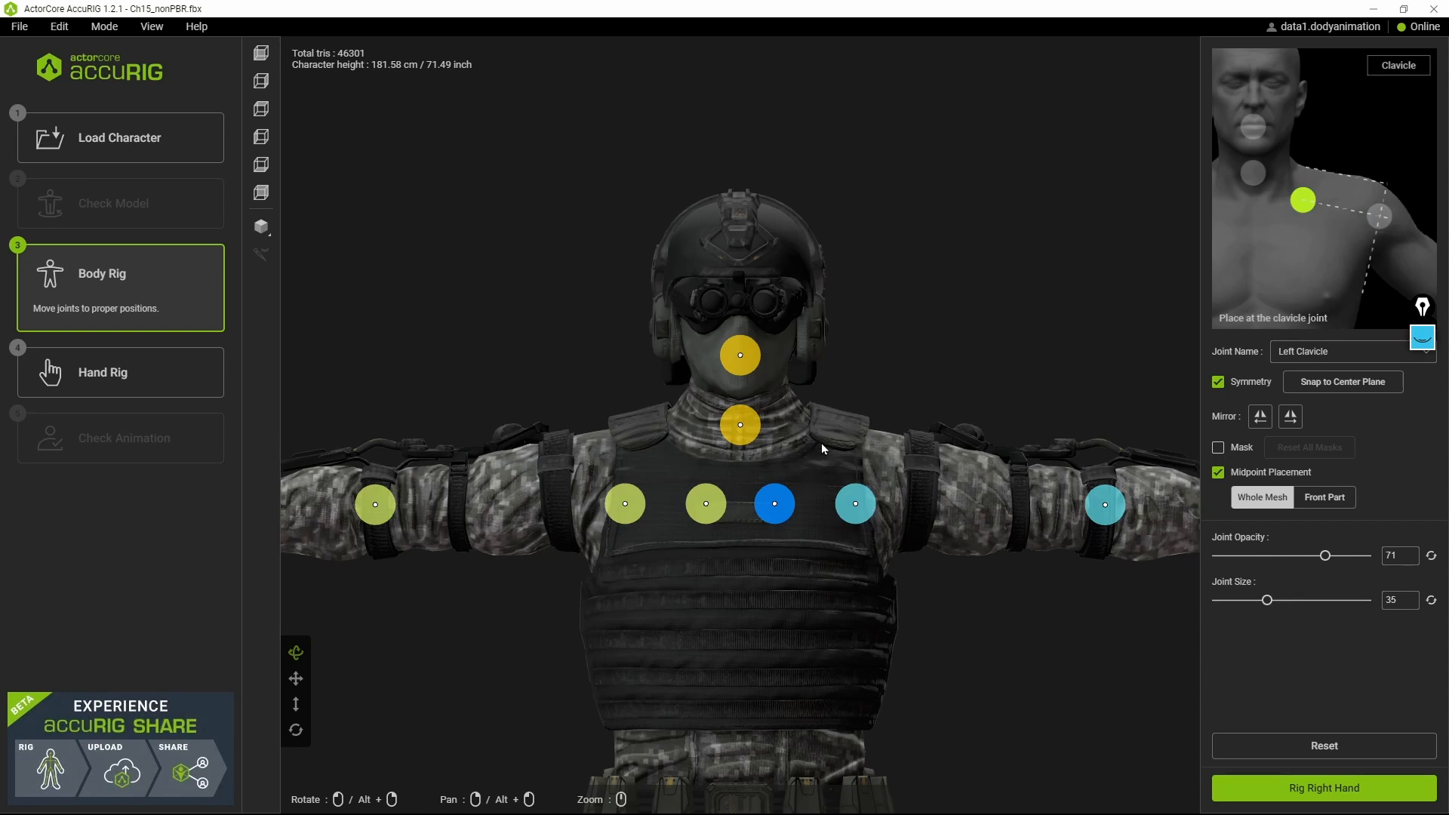
scroll(821, 442, down, 4)
middle_drag(850, 396, 849, 304)
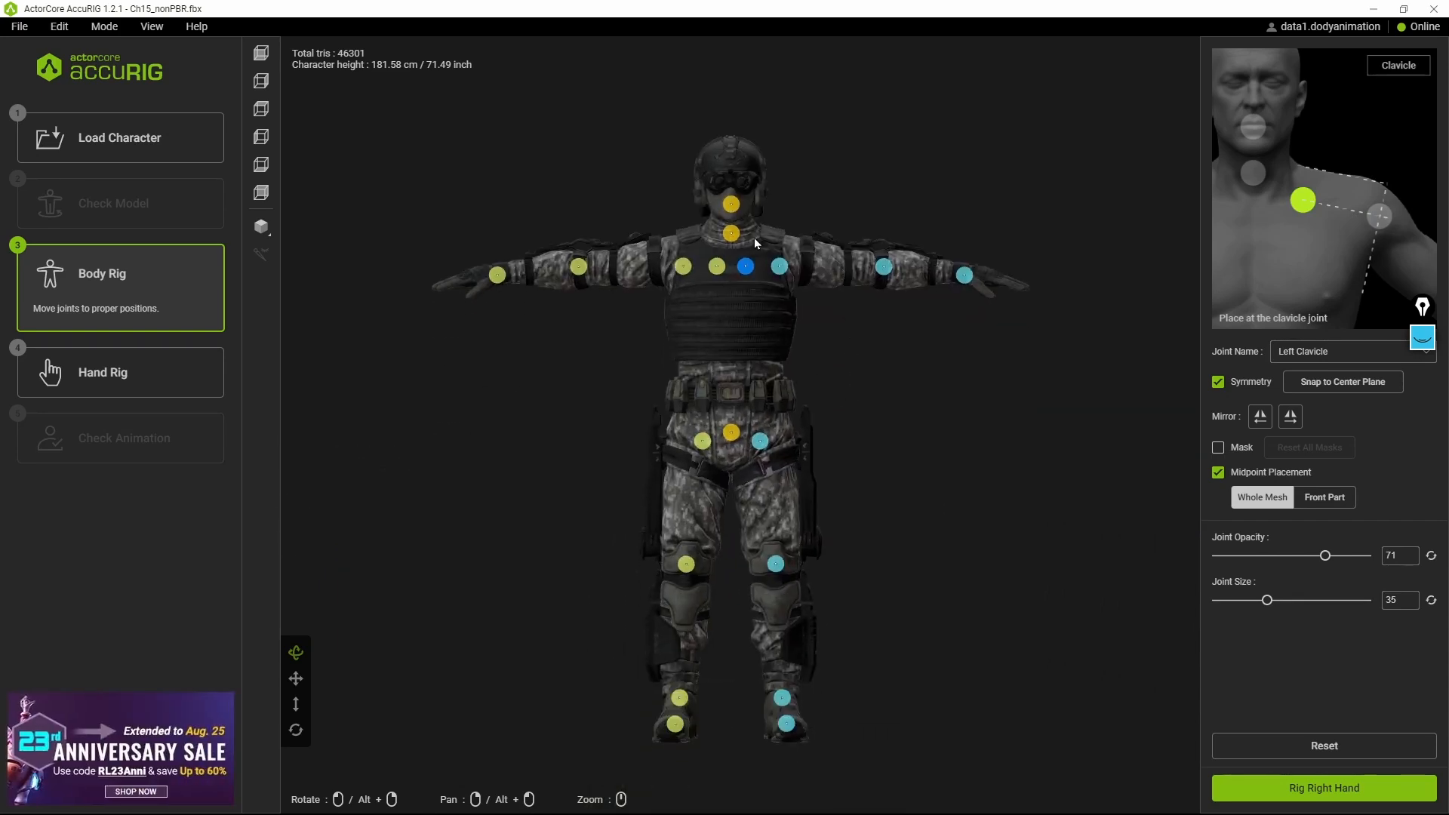
scroll(808, 483, up, 6)
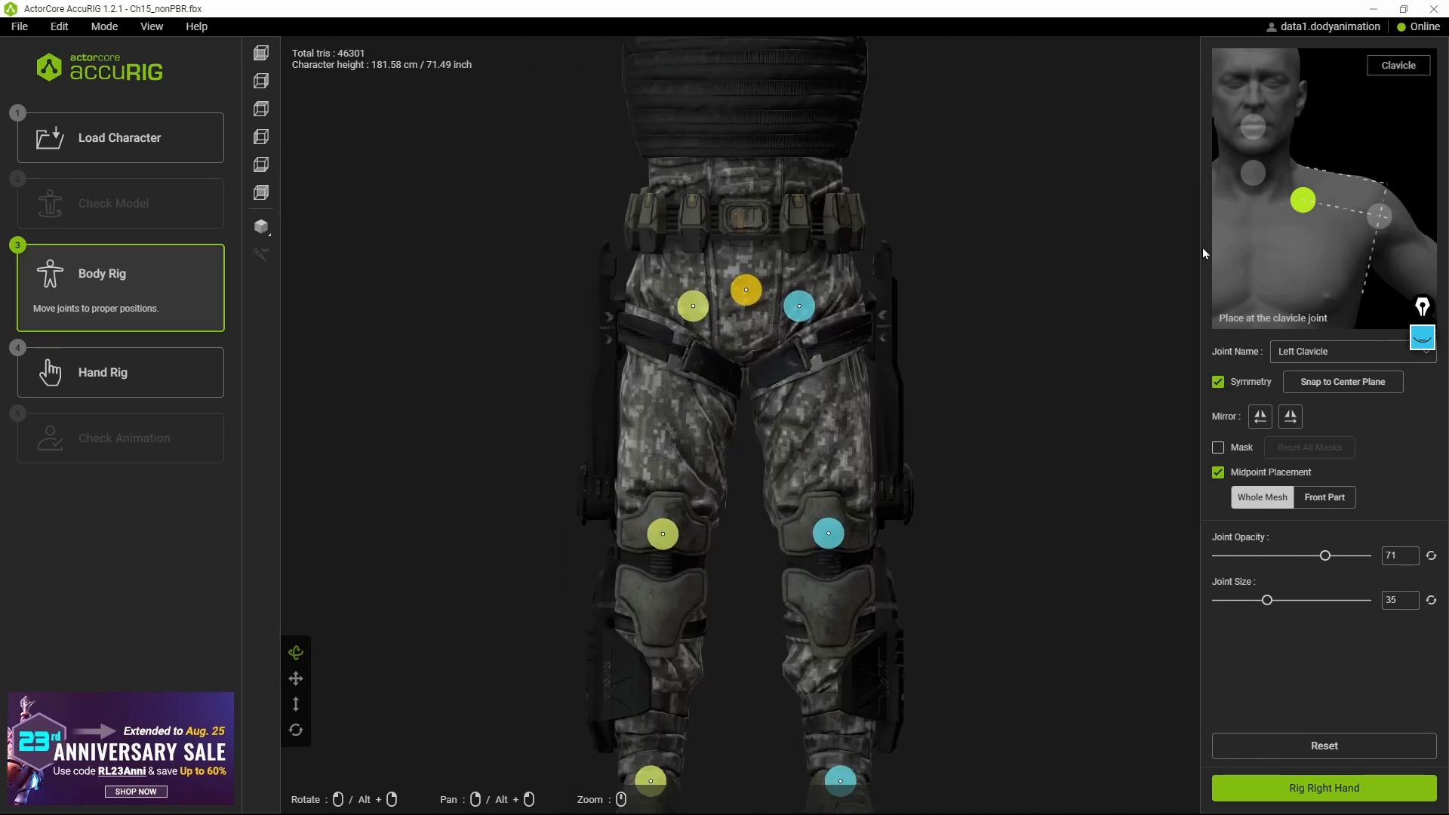
click(1347, 268)
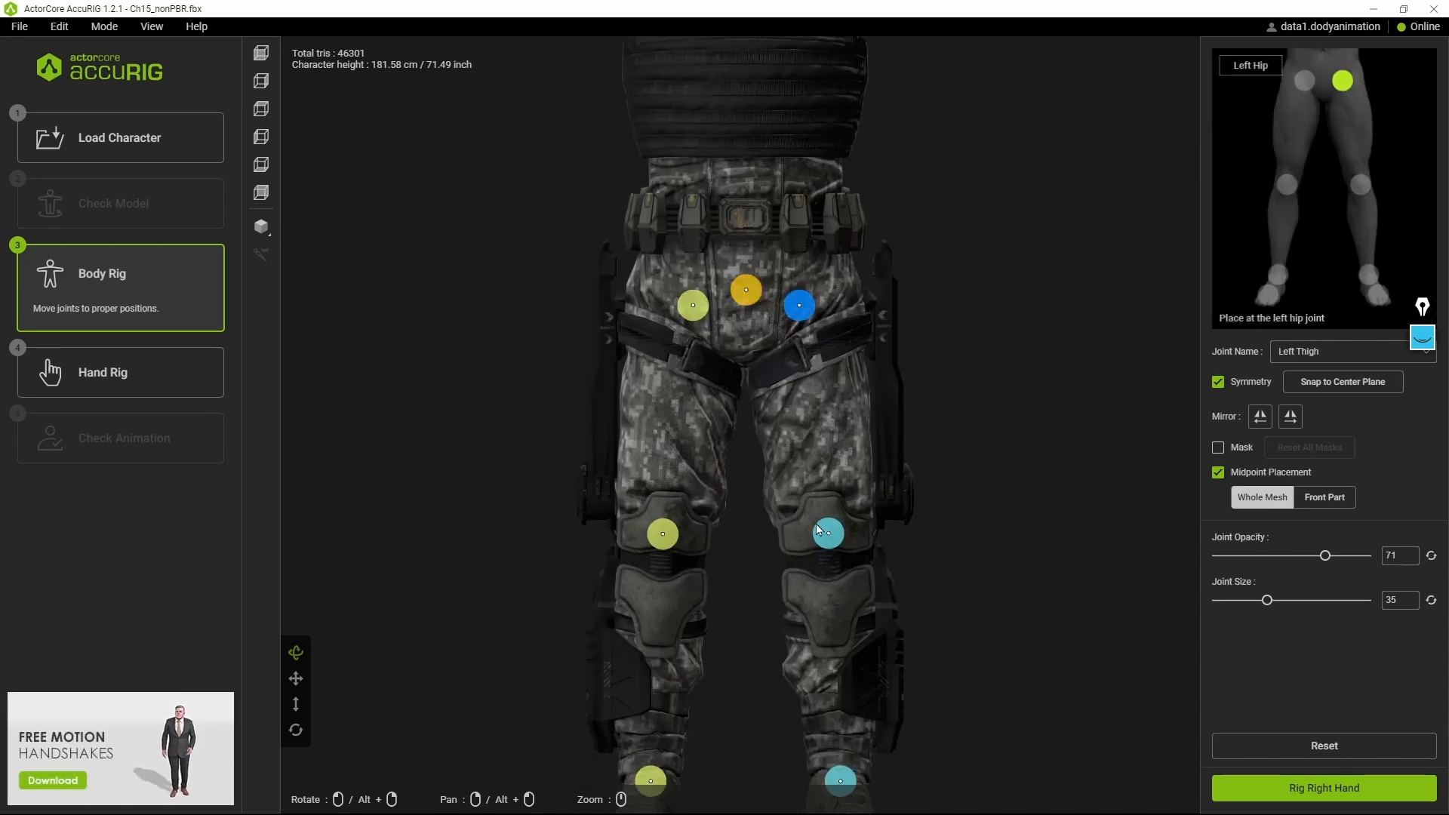
click(818, 527)
middle_drag(872, 638, 922, 388)
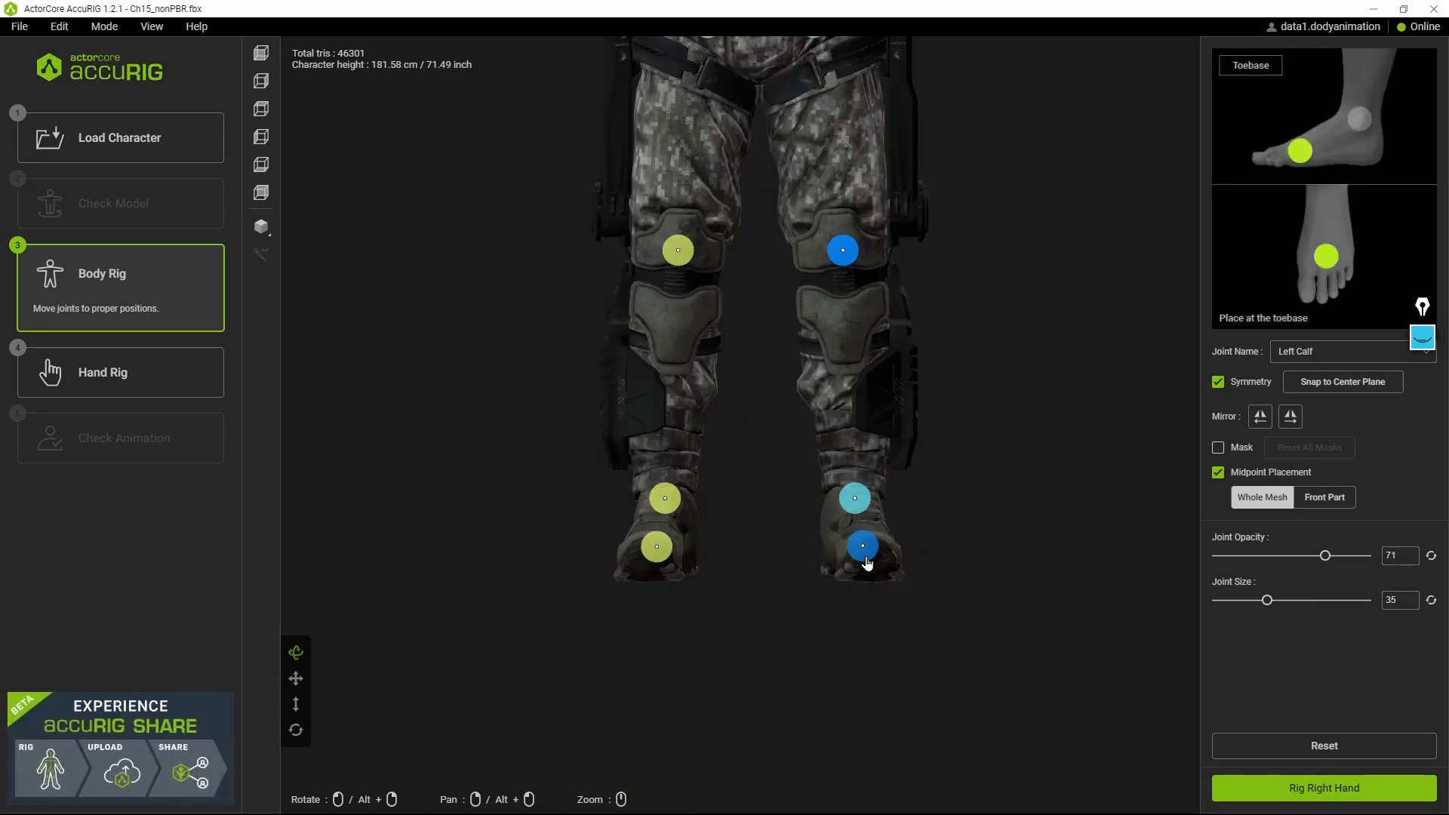
click(261, 81)
middle_drag(888, 699, 940, 414)
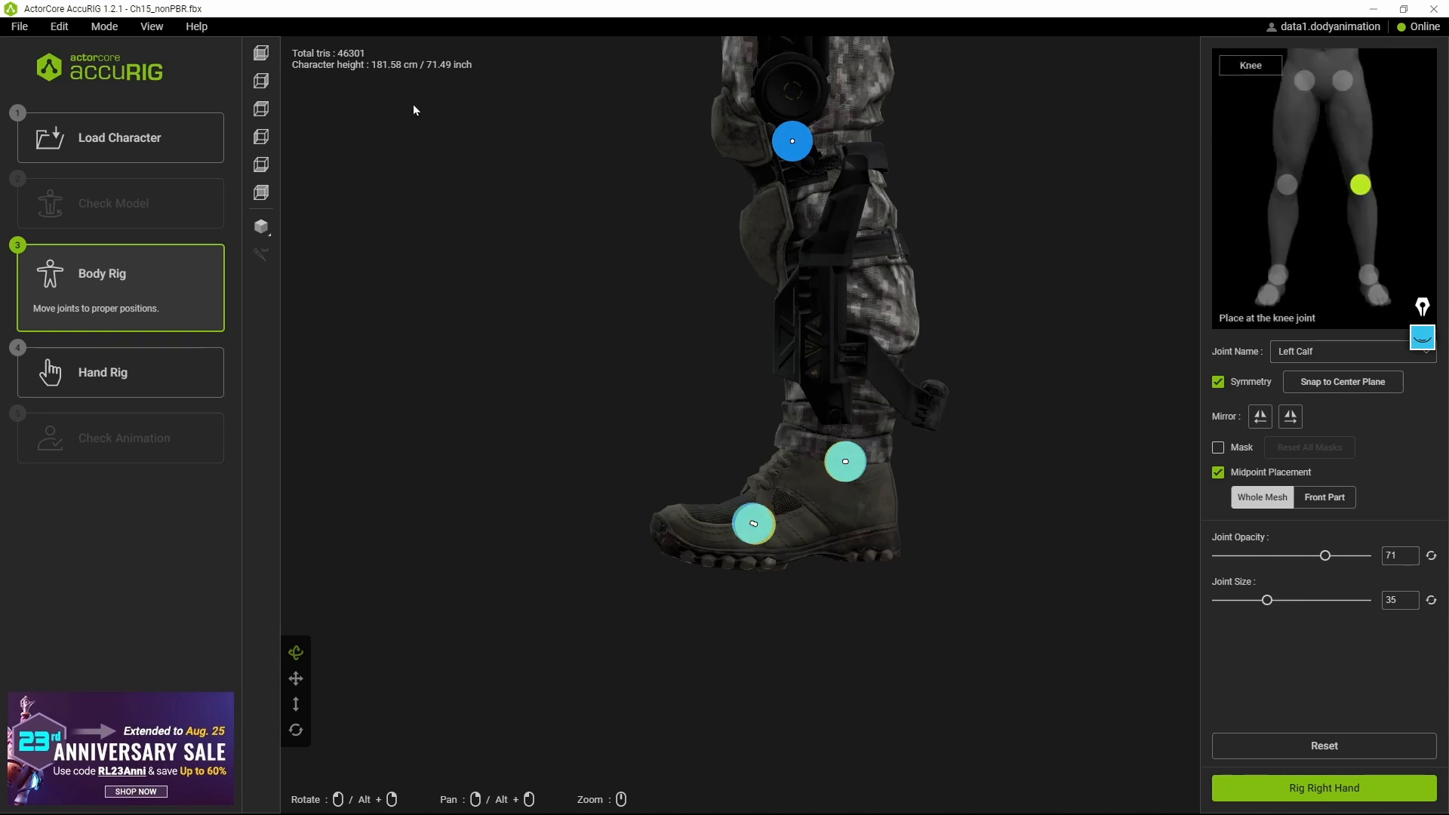
click(261, 80)
right_drag(920, 564, 937, 336)
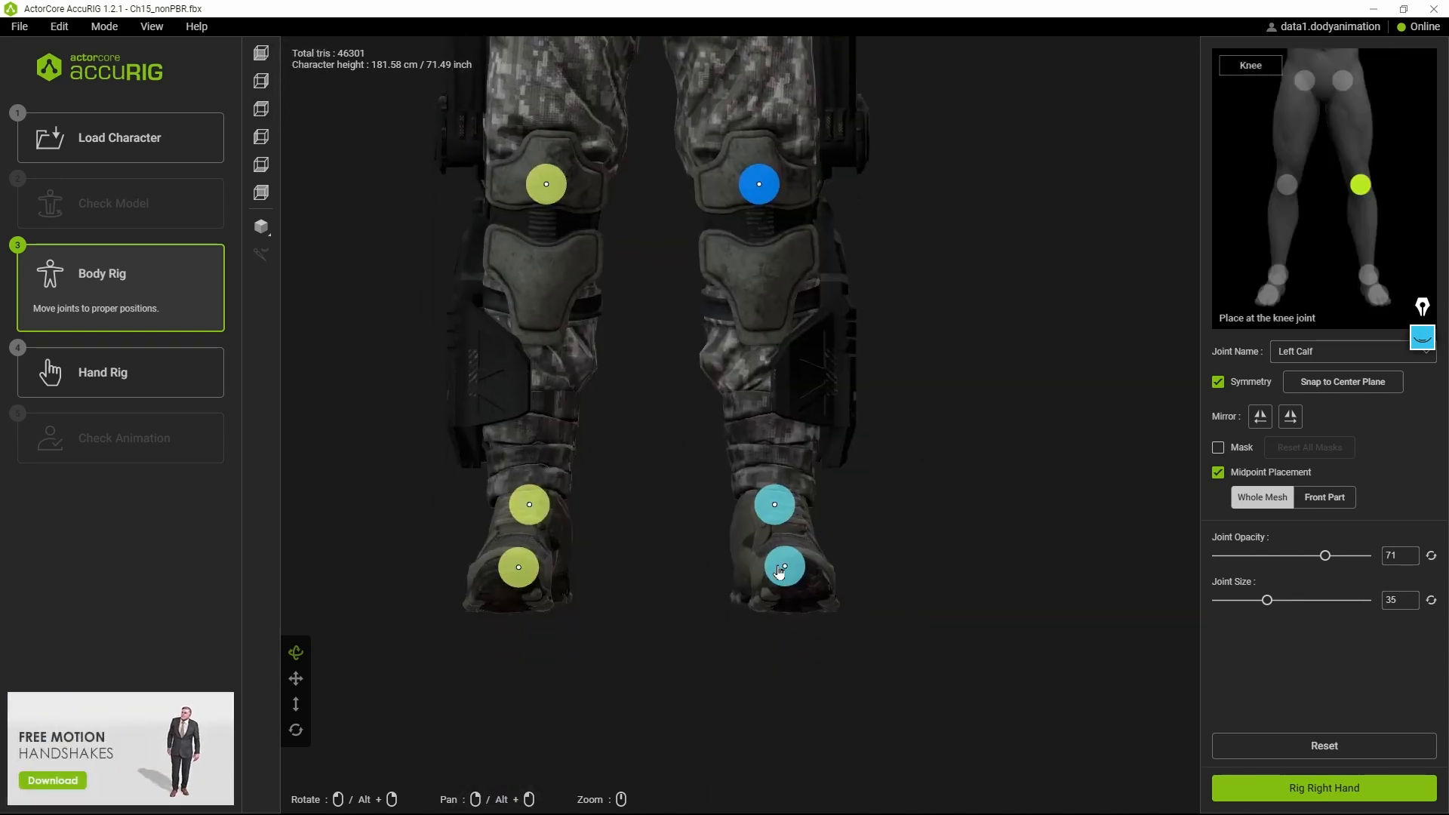
click(262, 56)
right_drag(739, 479, 839, 307)
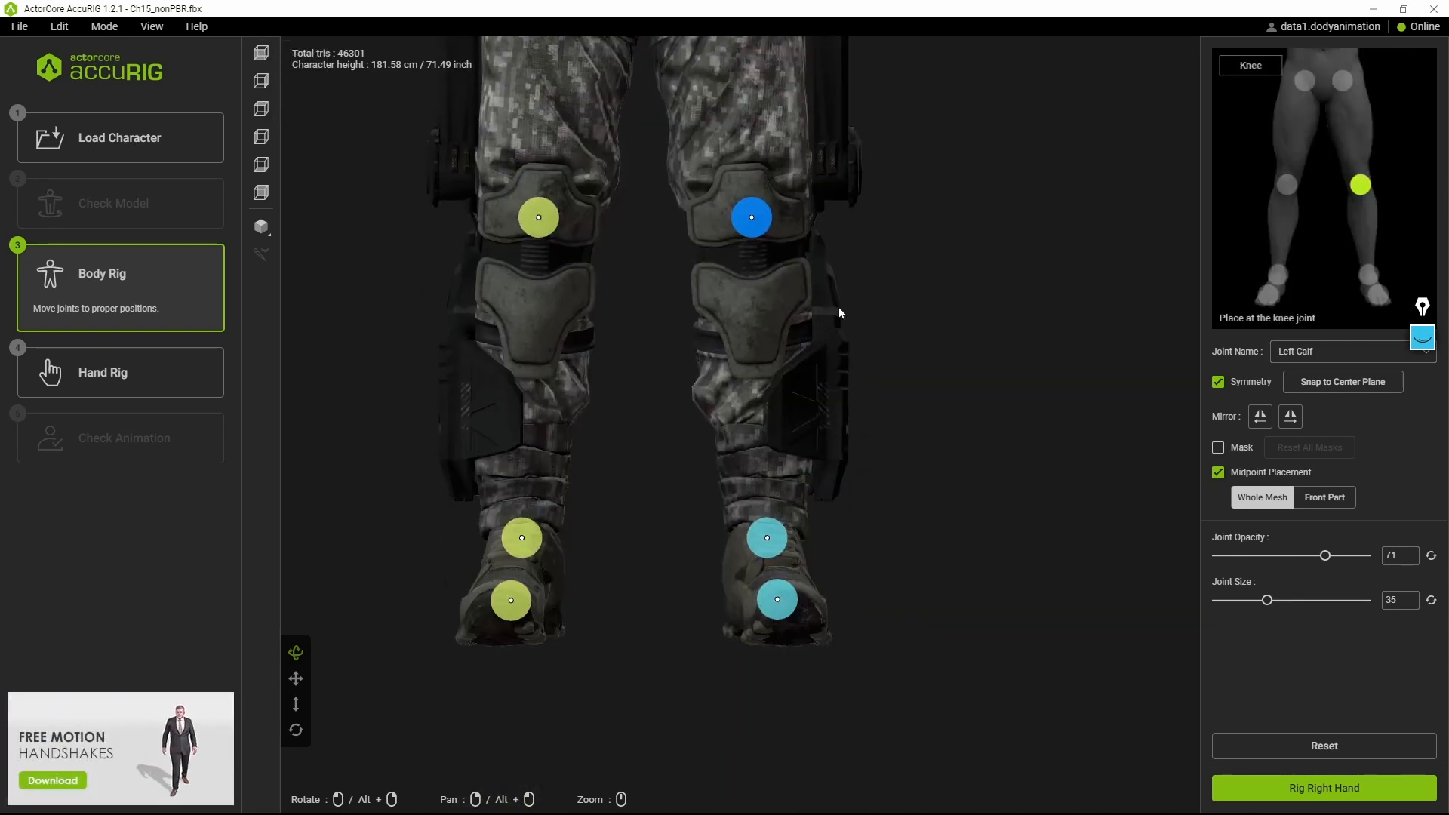
Move the left toe base joint forward into the front of the boot and check it from the front and right side
click(261, 110)
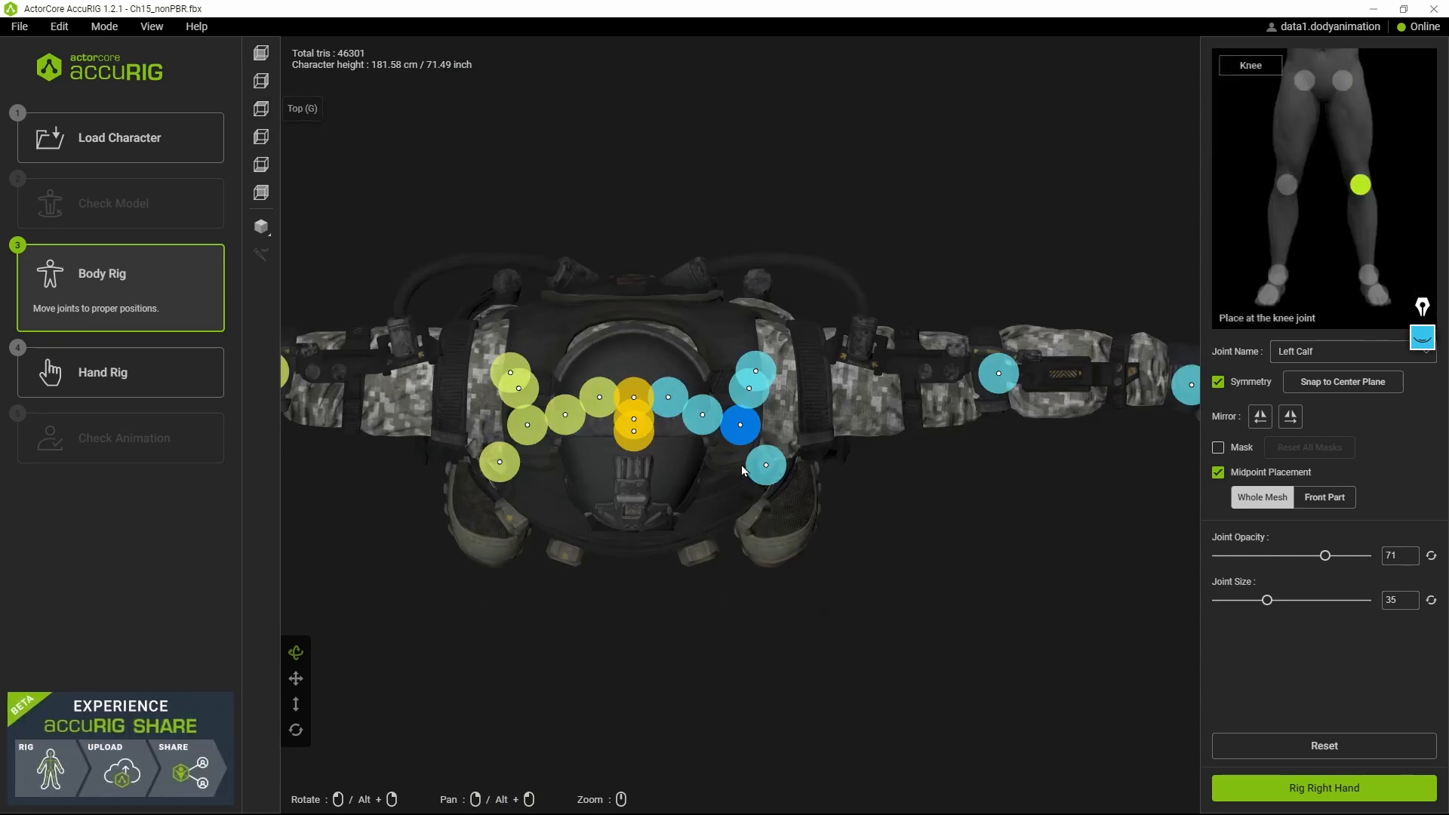
drag(764, 468, 781, 525)
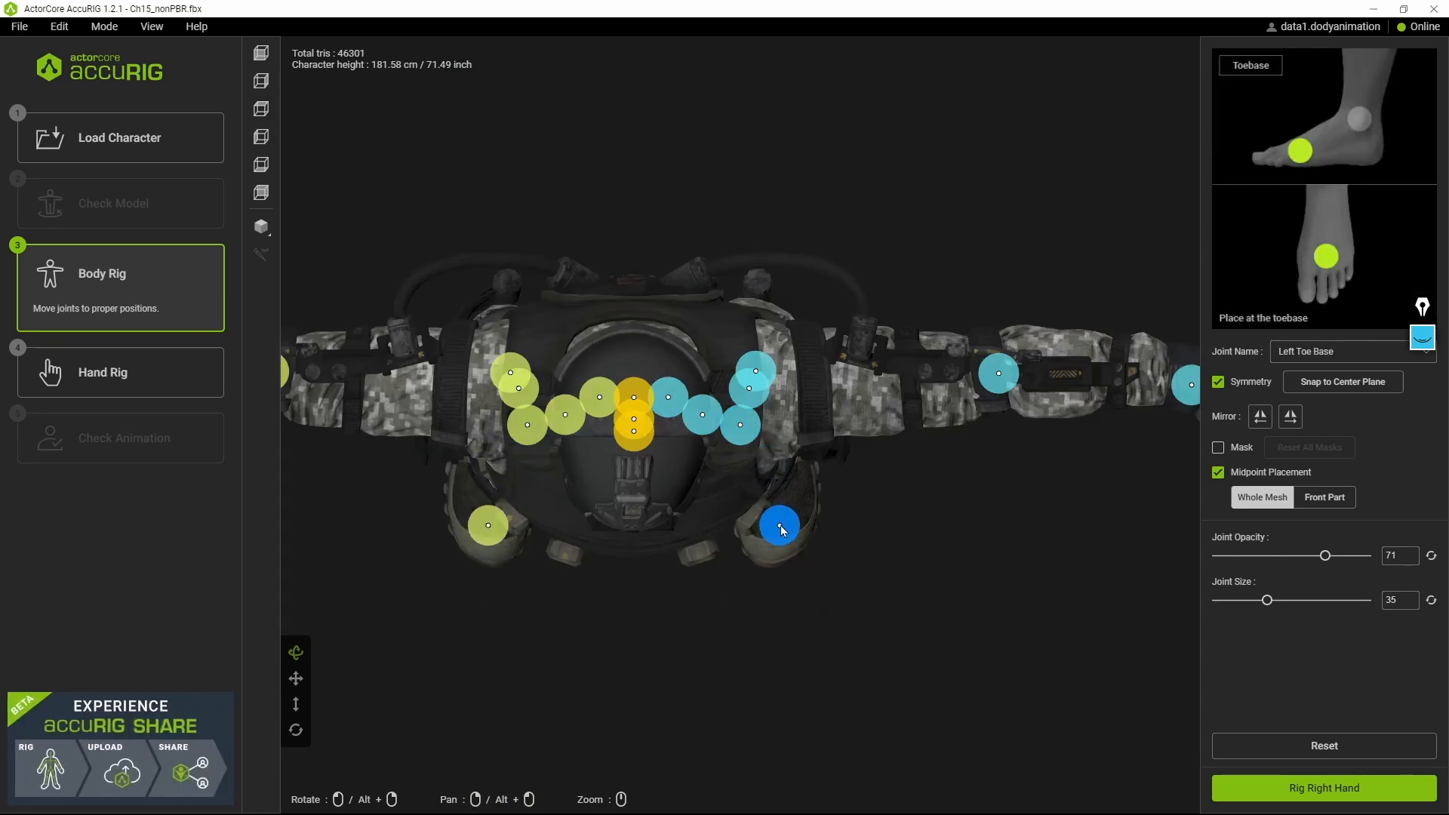
click(261, 56)
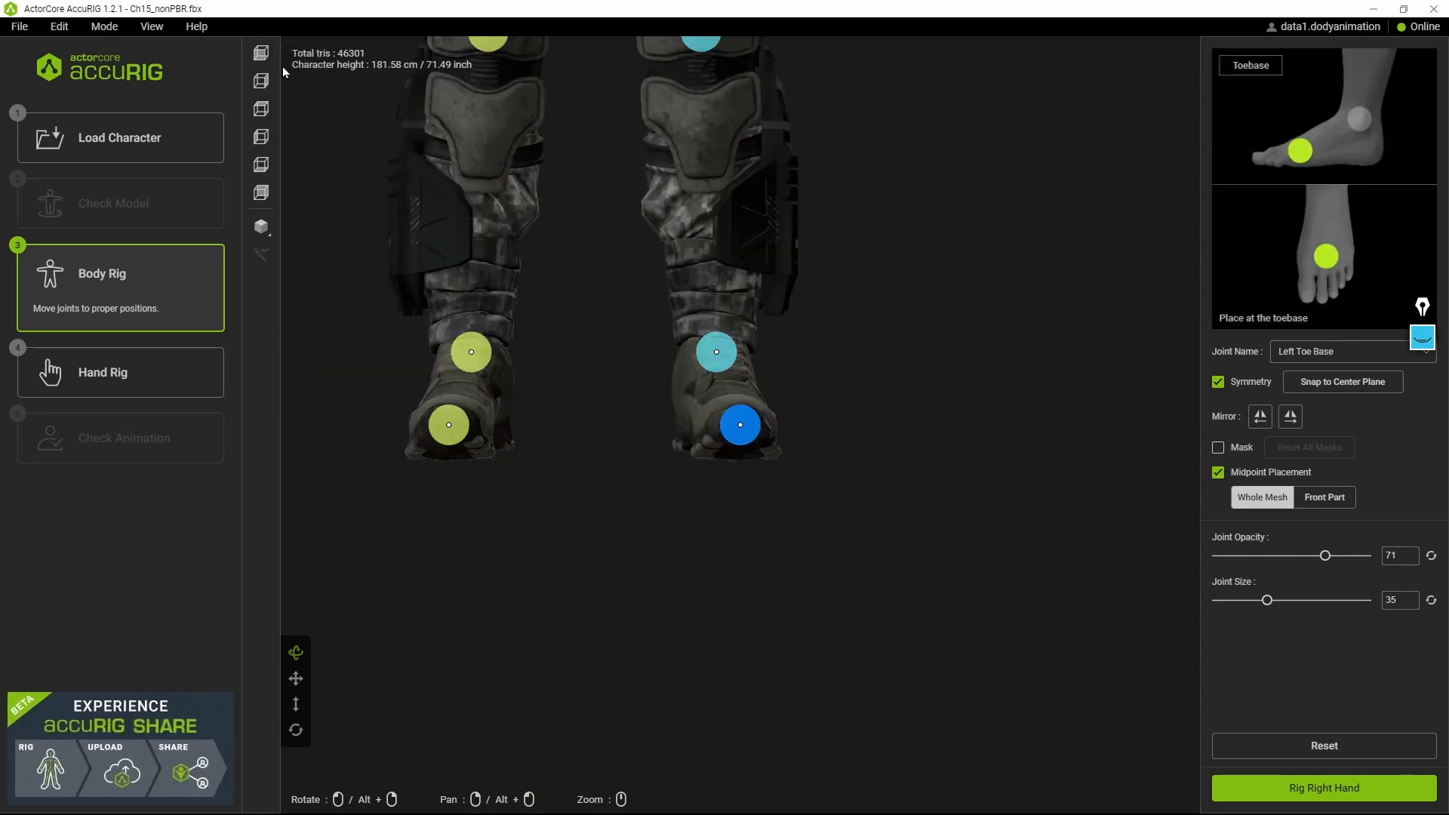
click(261, 81)
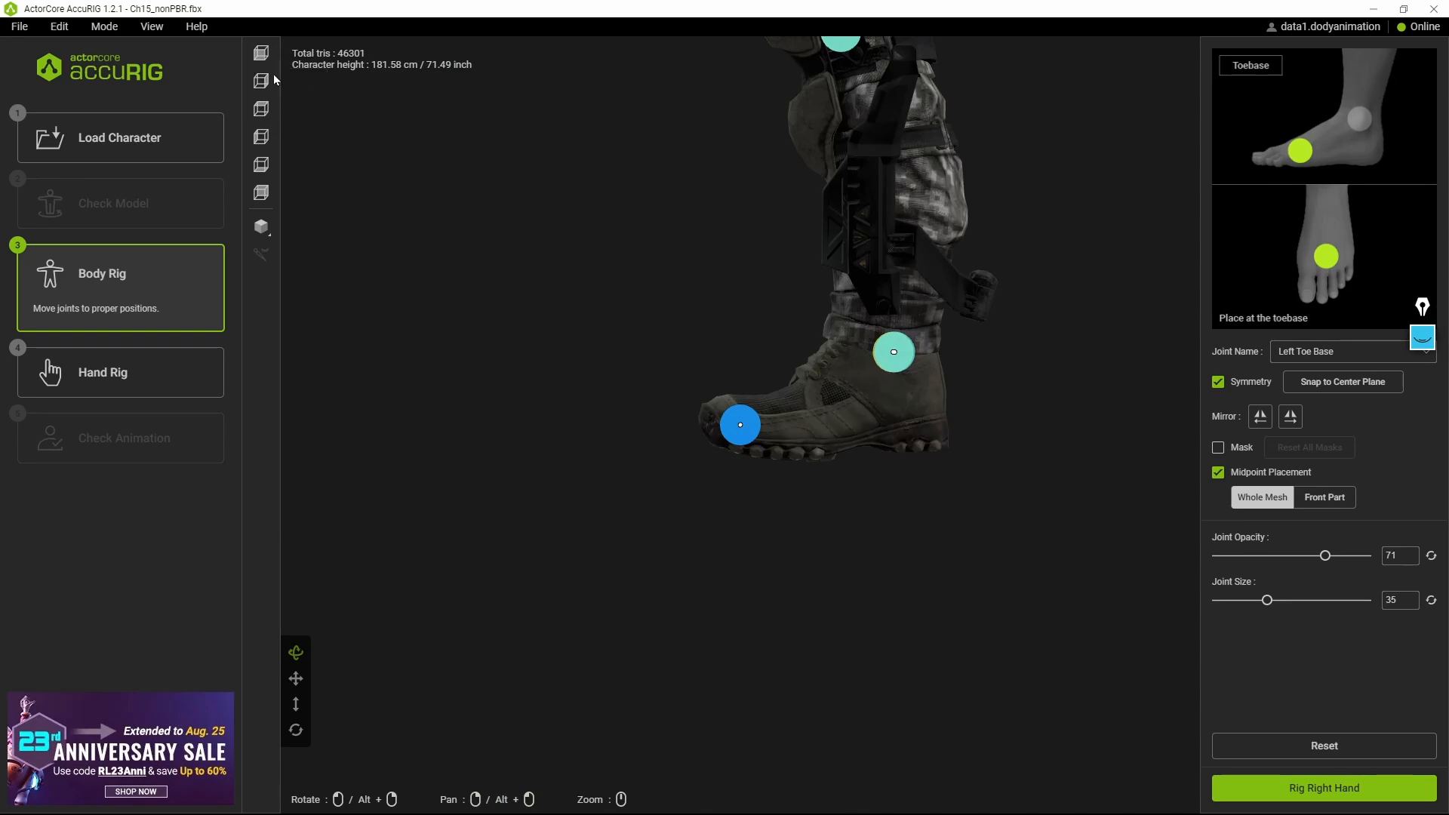
Nudge the left toe base joint slightly back toward the ankle in the top view and check it from the front and right side
click(261, 54)
click(265, 113)
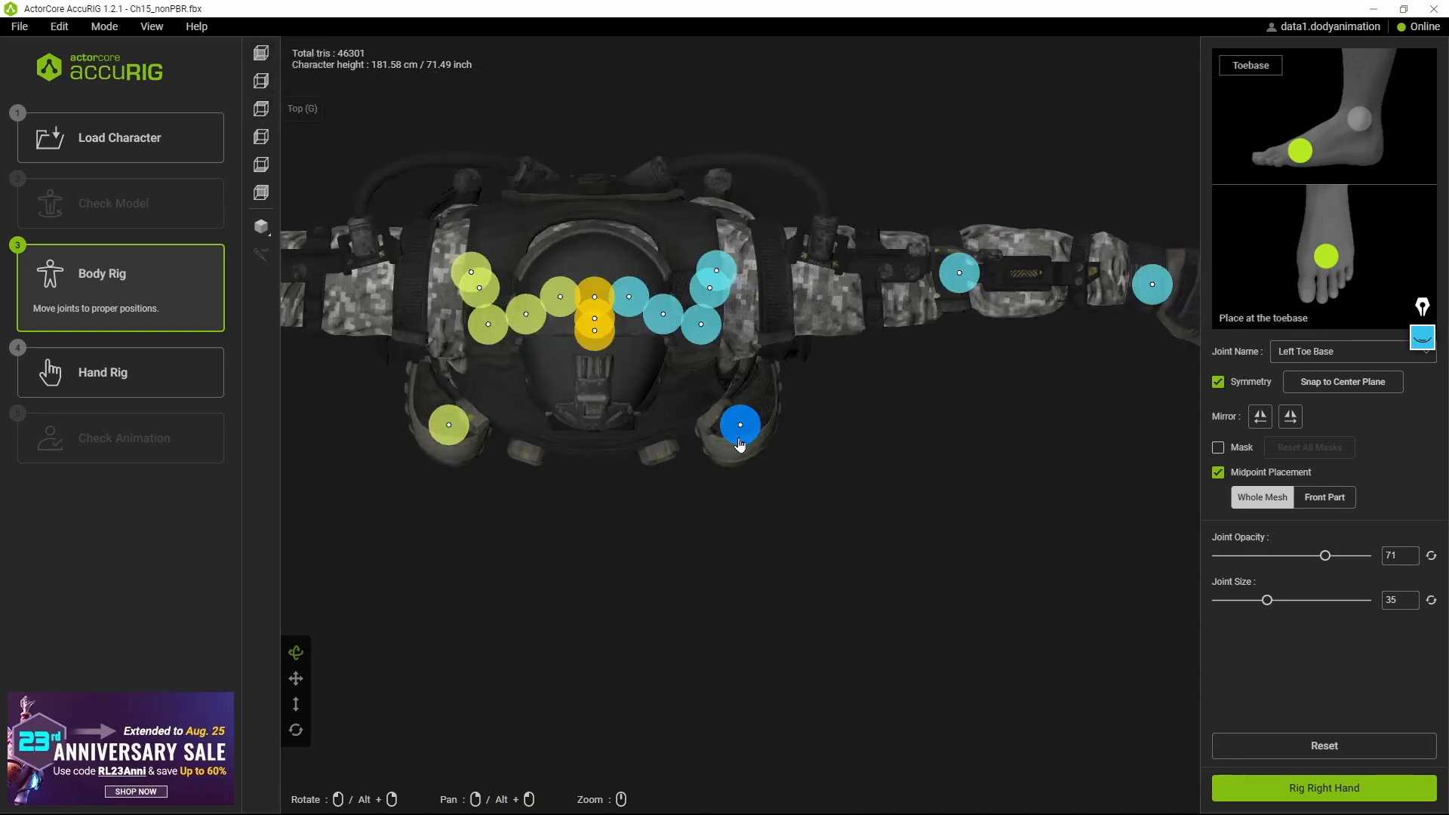
drag(739, 415, 742, 410)
click(264, 61)
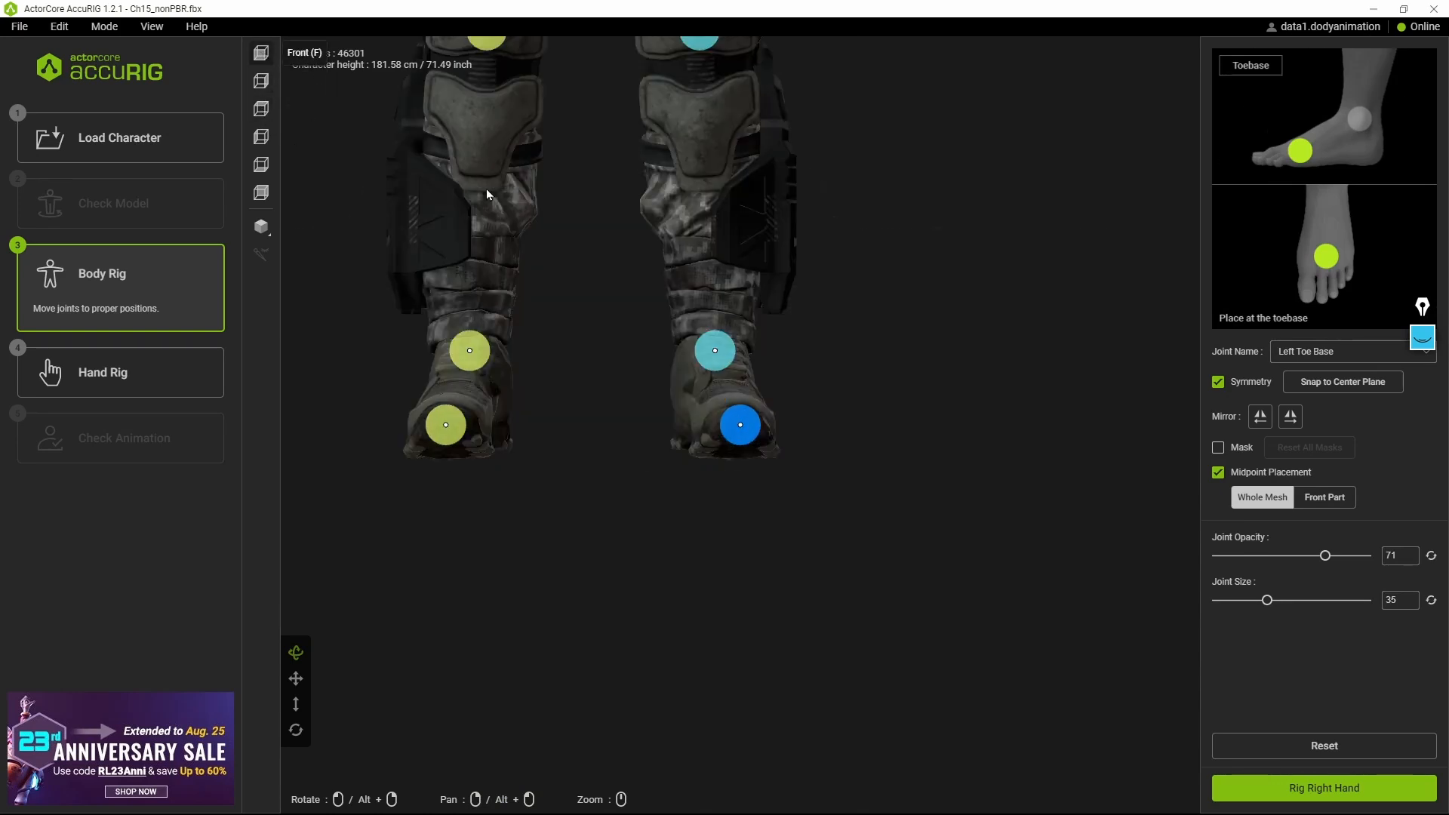
click(262, 83)
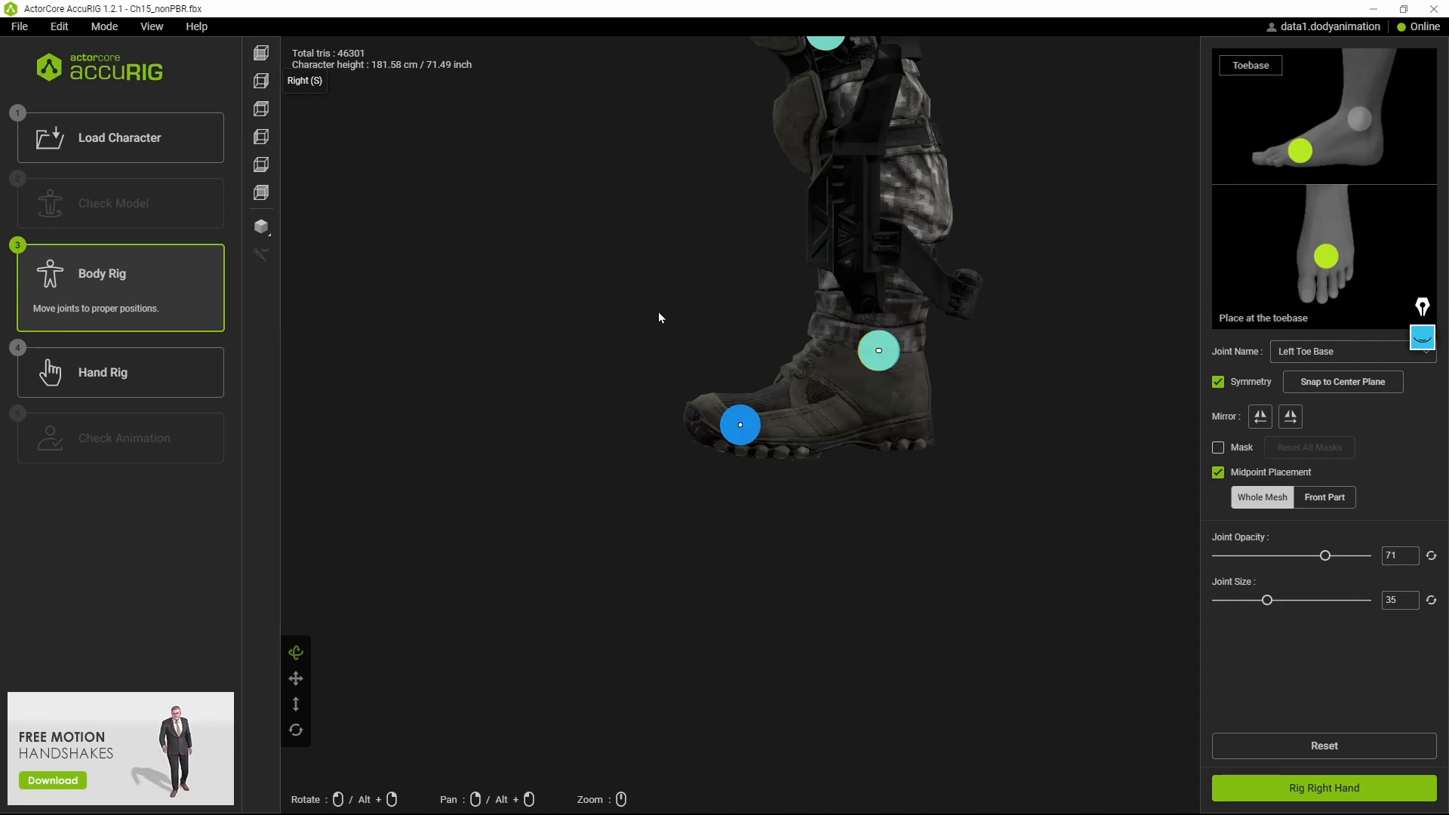
key(f)
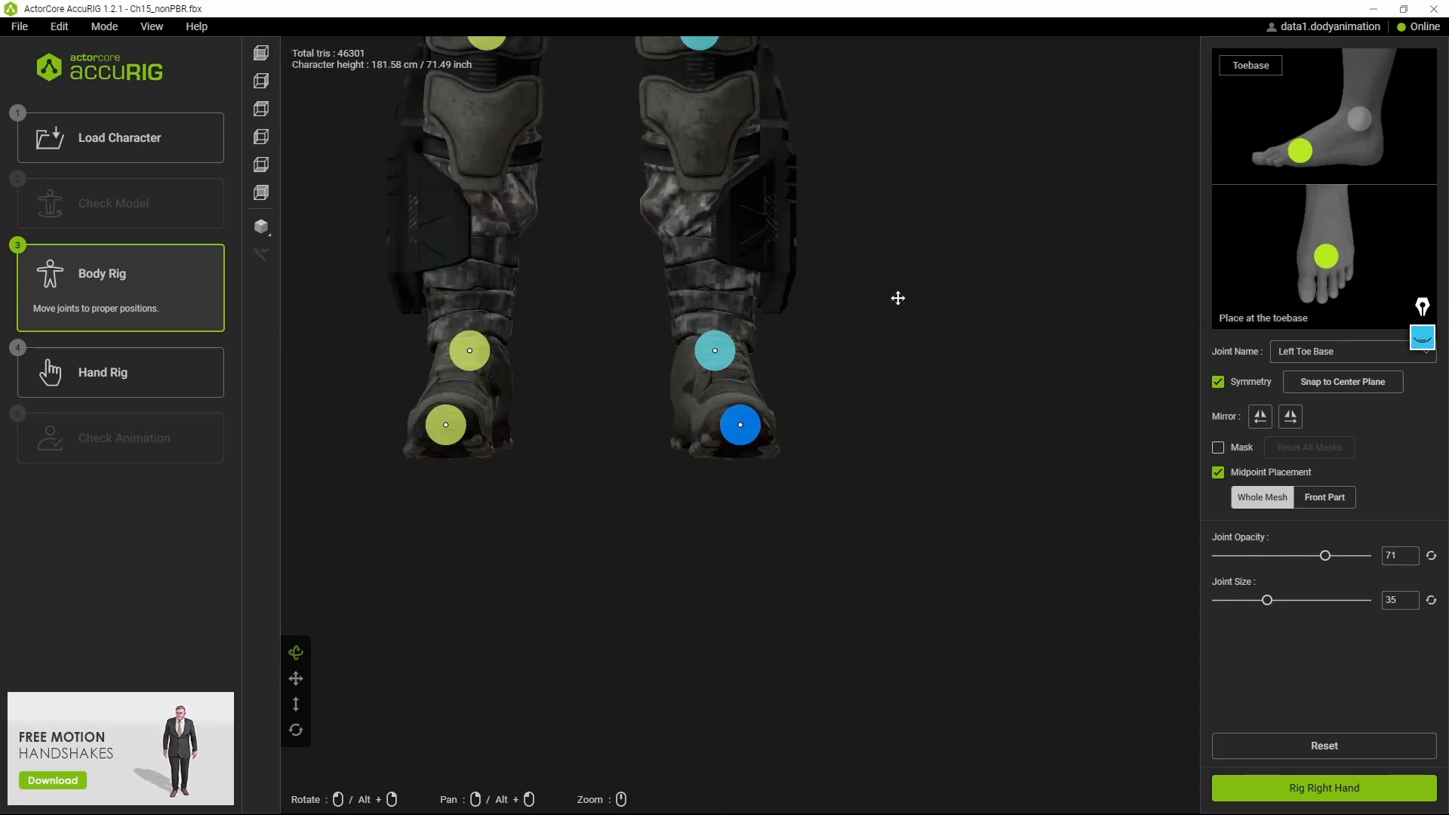
Review the body joints on the whole figure and start rigging the right hand with 5 fingers
right_drag(898, 298, 891, 368)
scroll(892, 369, down, 5)
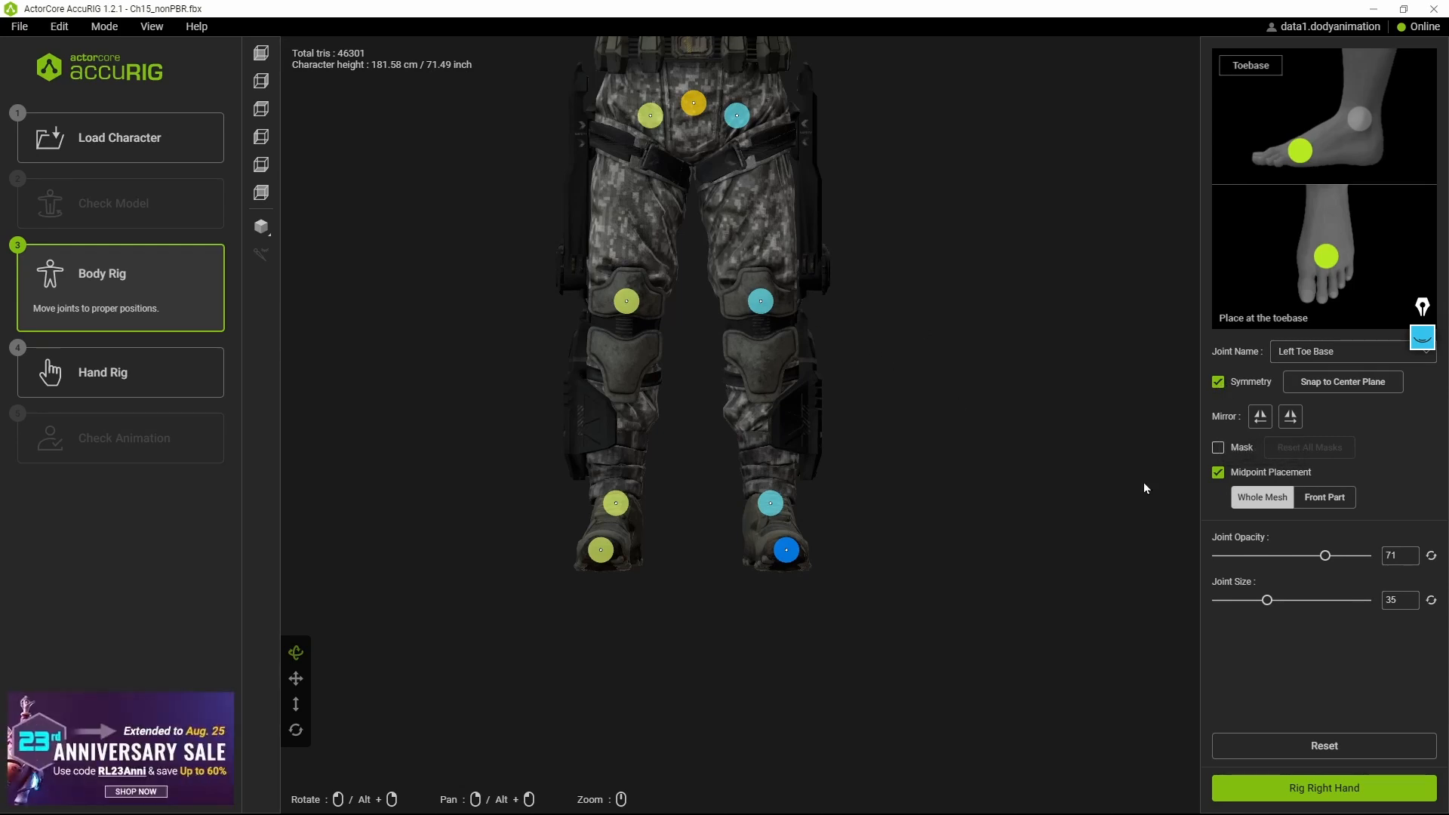
scroll(1069, 291, down, 10)
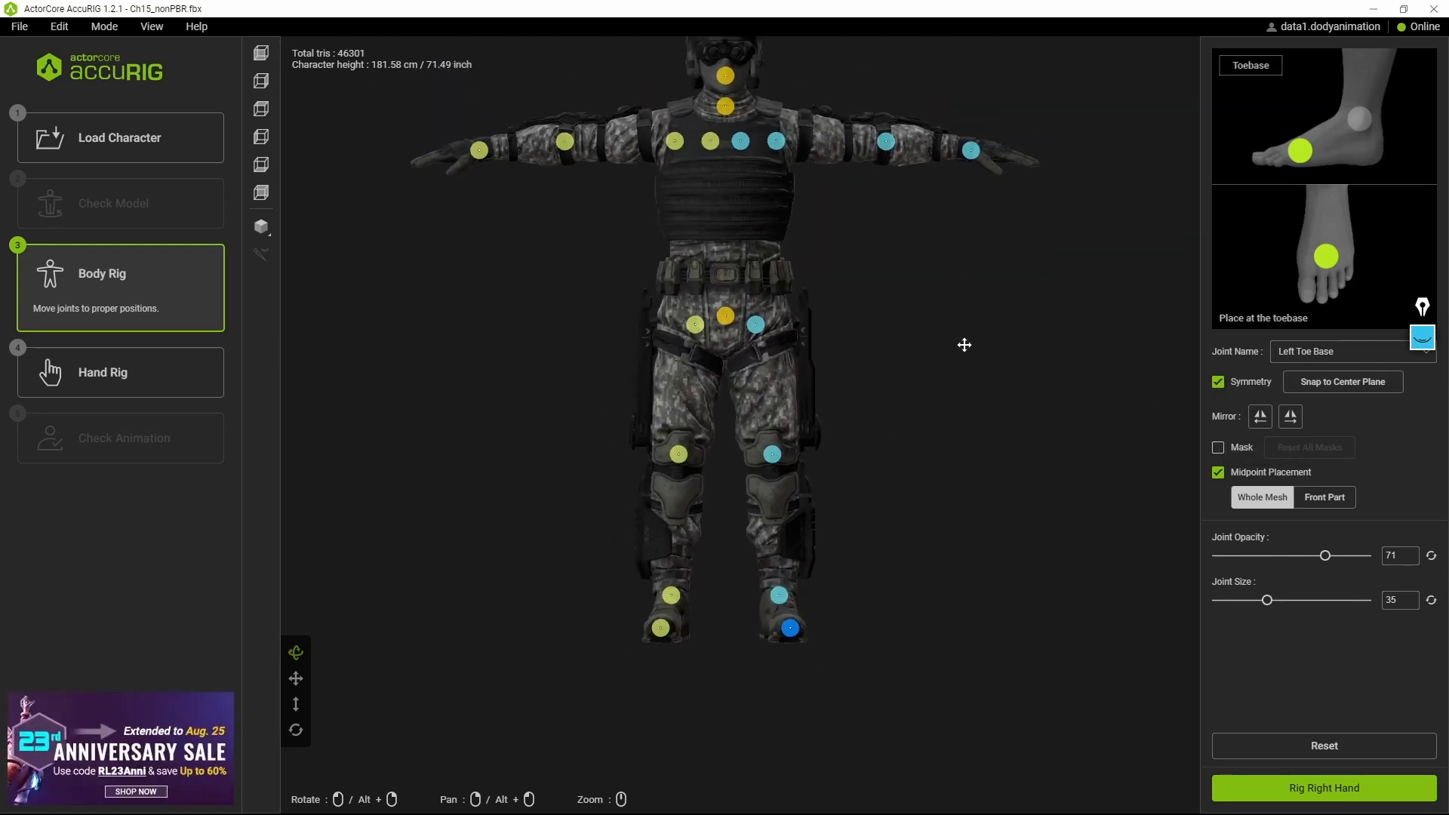
scroll(813, 307, up, 1)
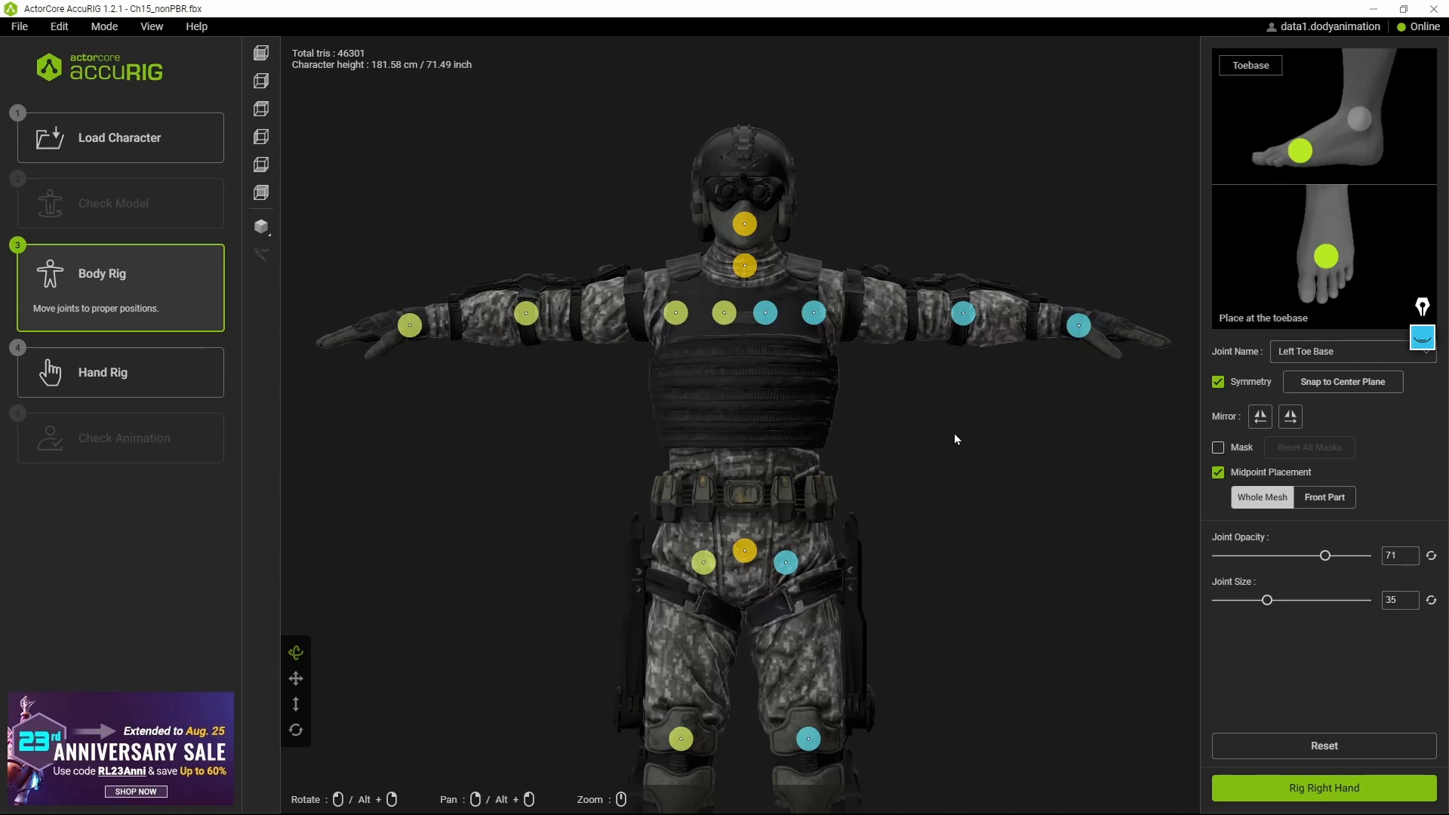
right_drag(954, 434, 994, 307)
scroll(957, 362, down, 2)
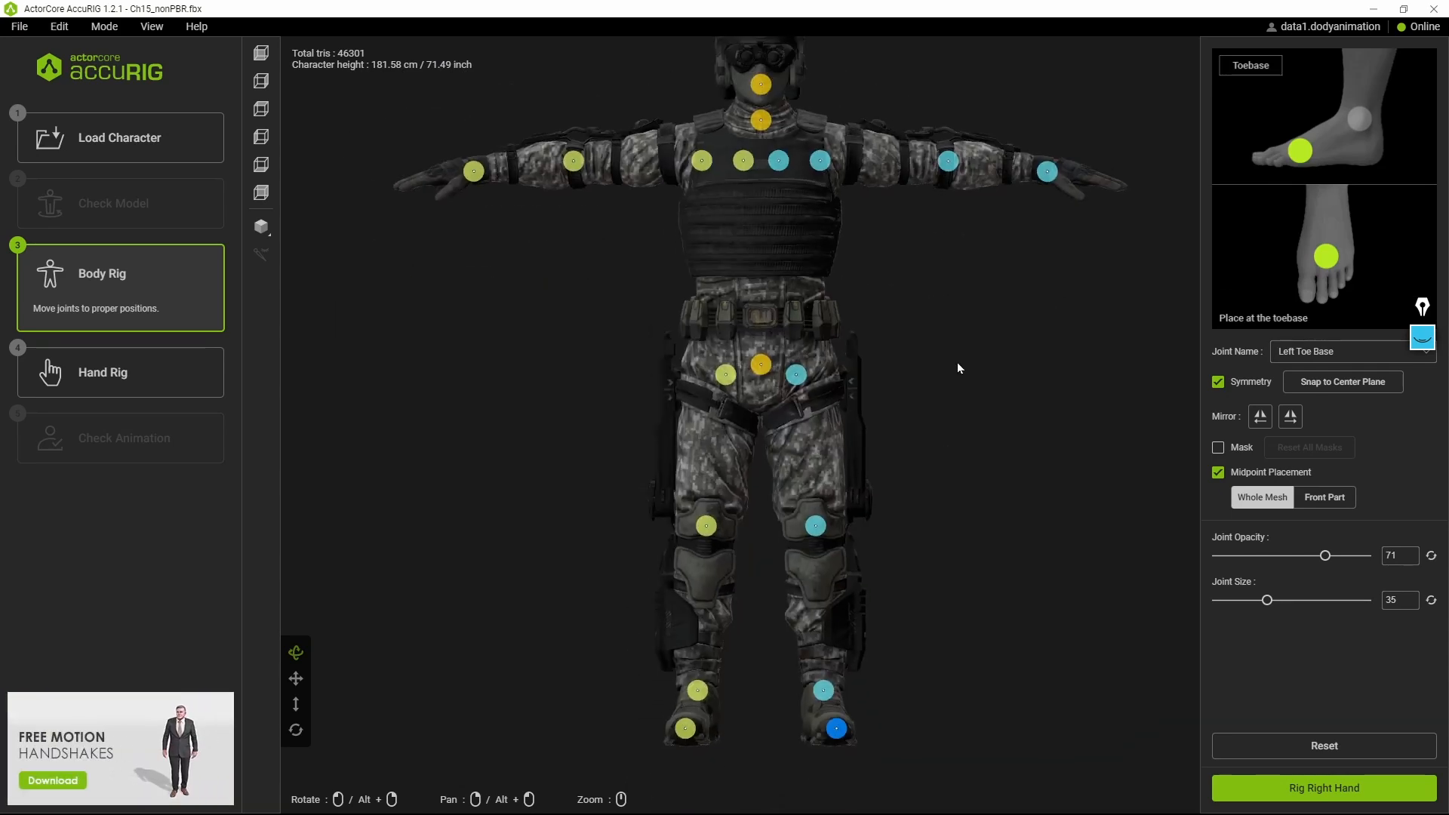
click(1320, 788)
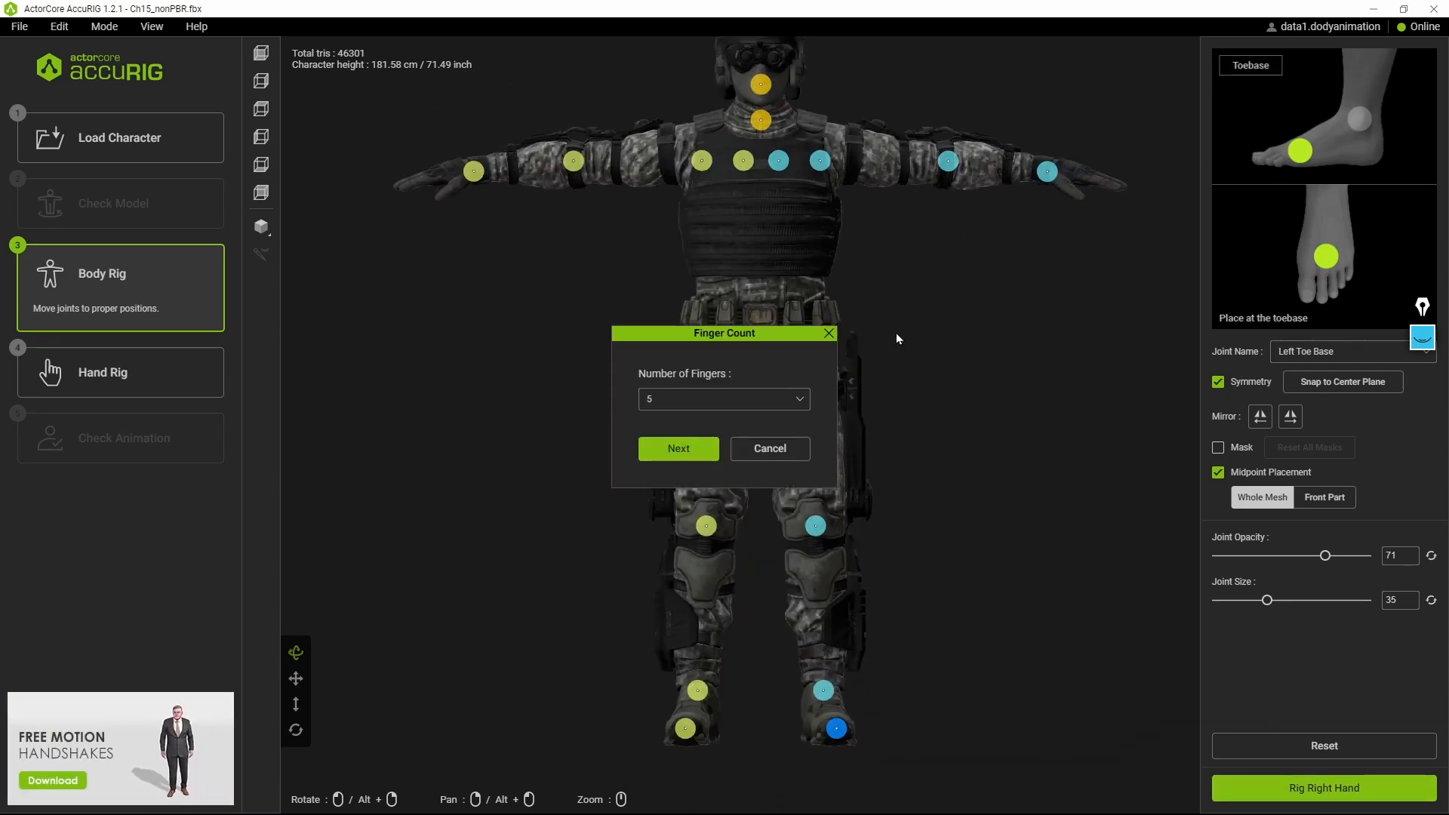
click(691, 402)
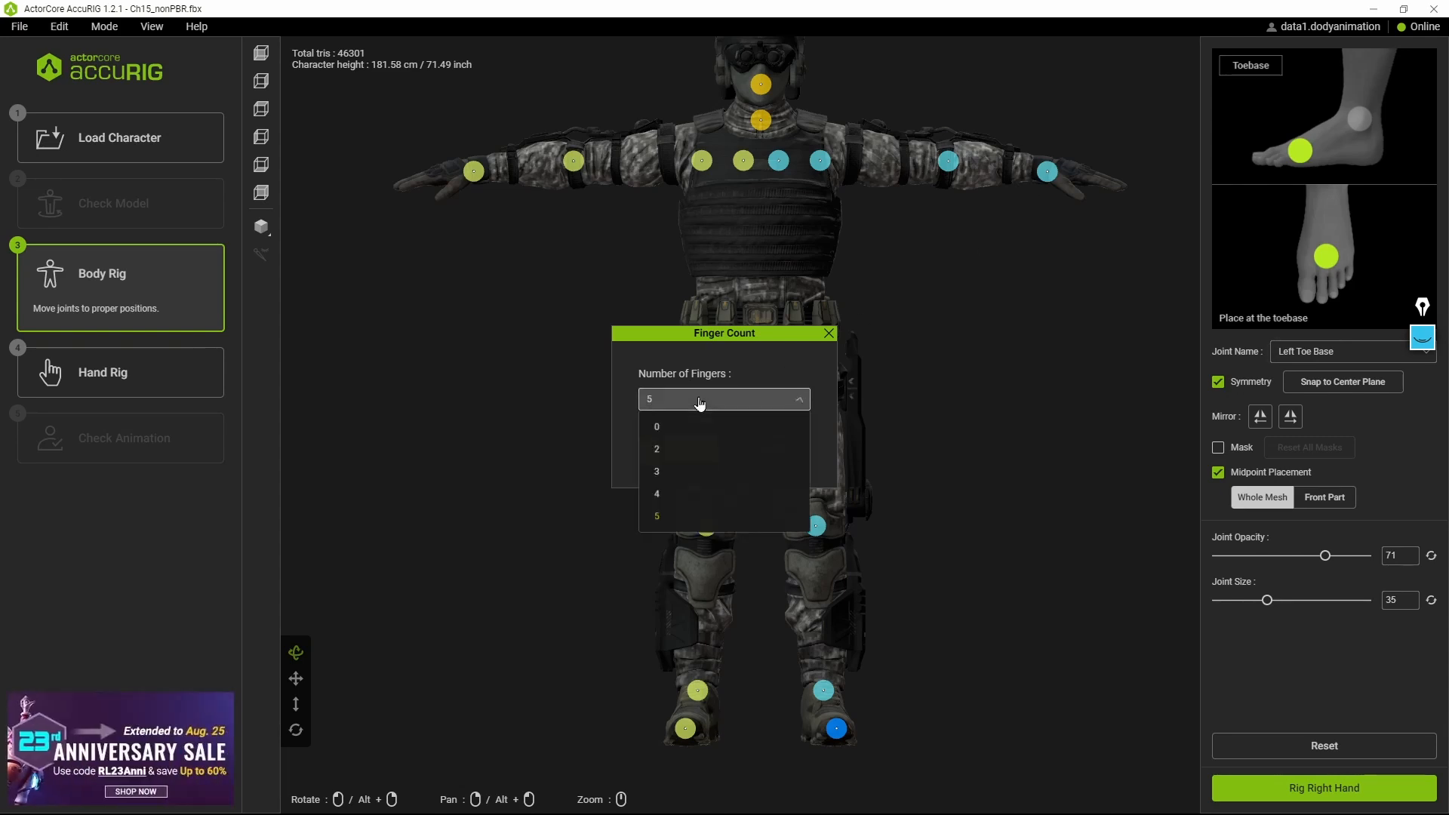
click(668, 473)
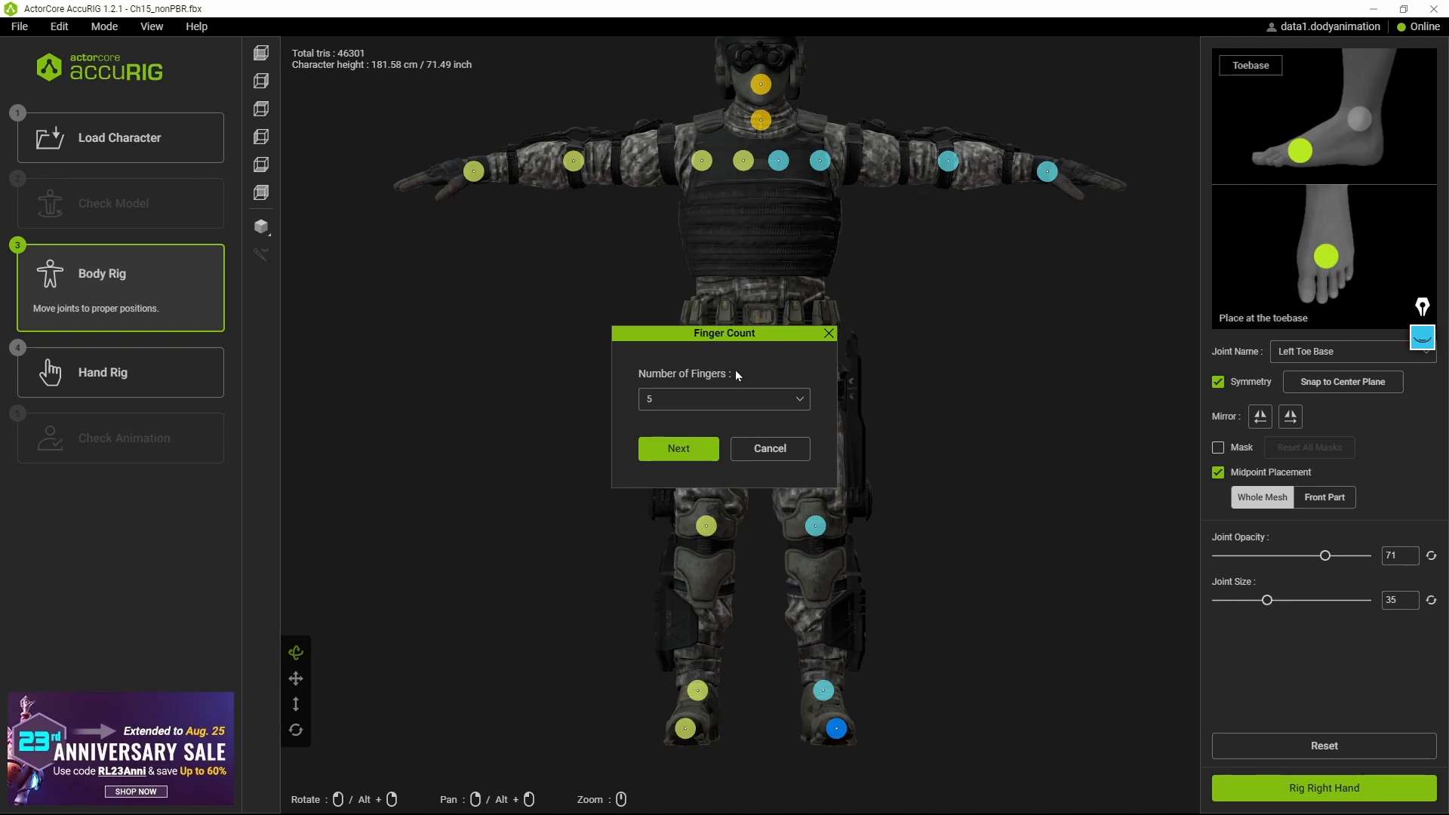
click(676, 450)
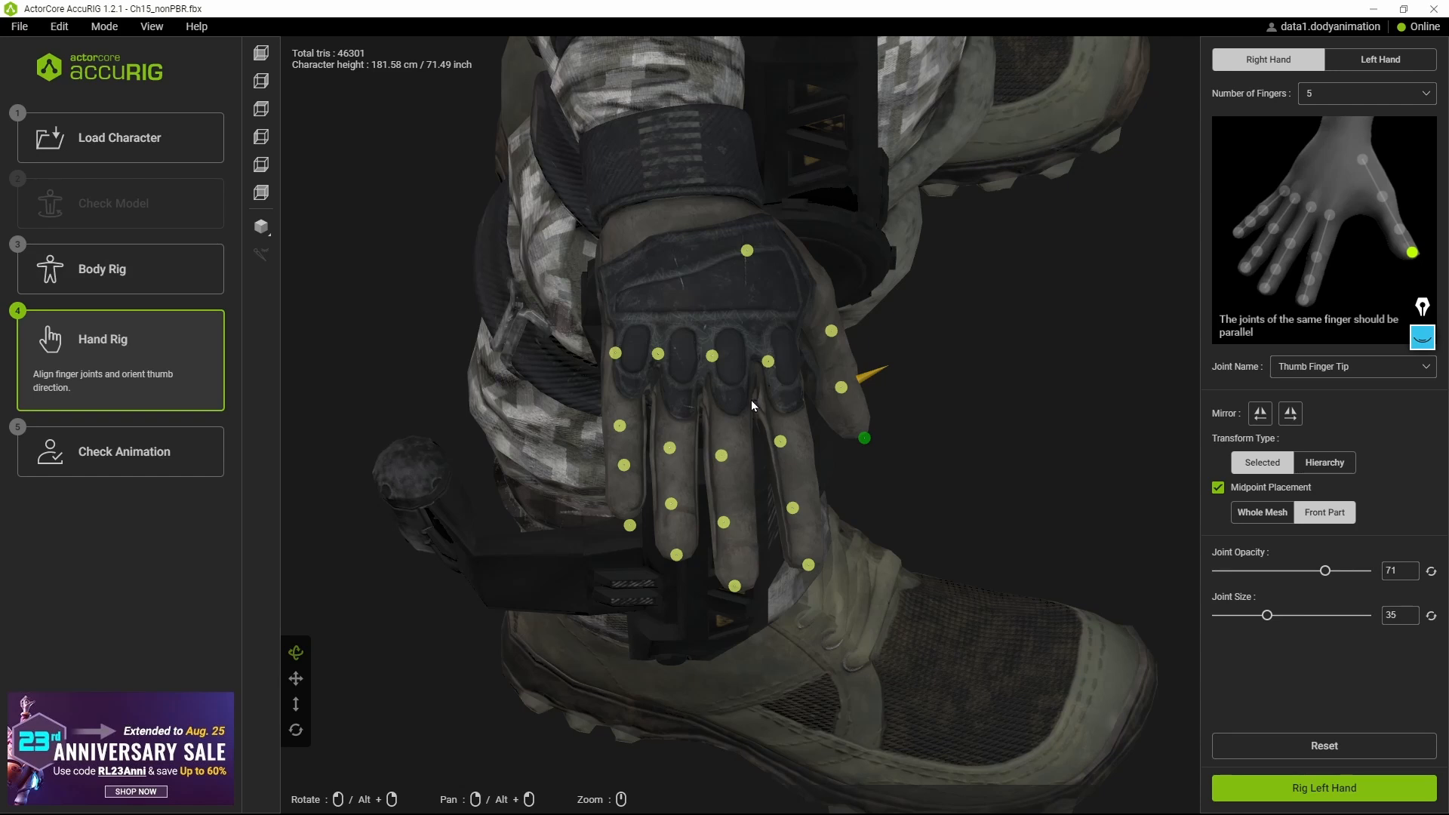
Pull the right hand's index, middle, ring and pinky fingertip joints slightly back inside the glove's fingertips
right_drag(945, 495, 850, 462)
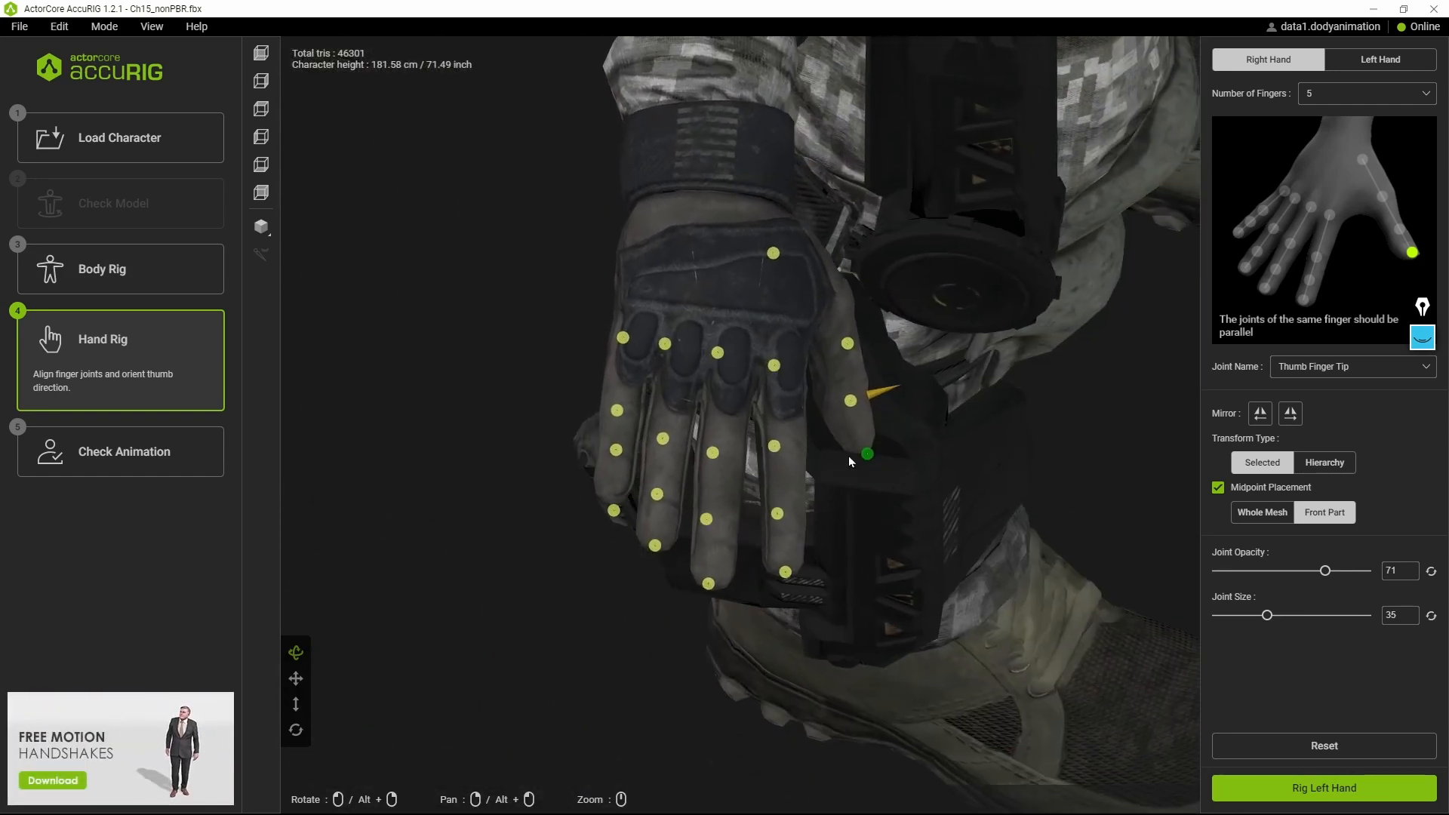
click(786, 571)
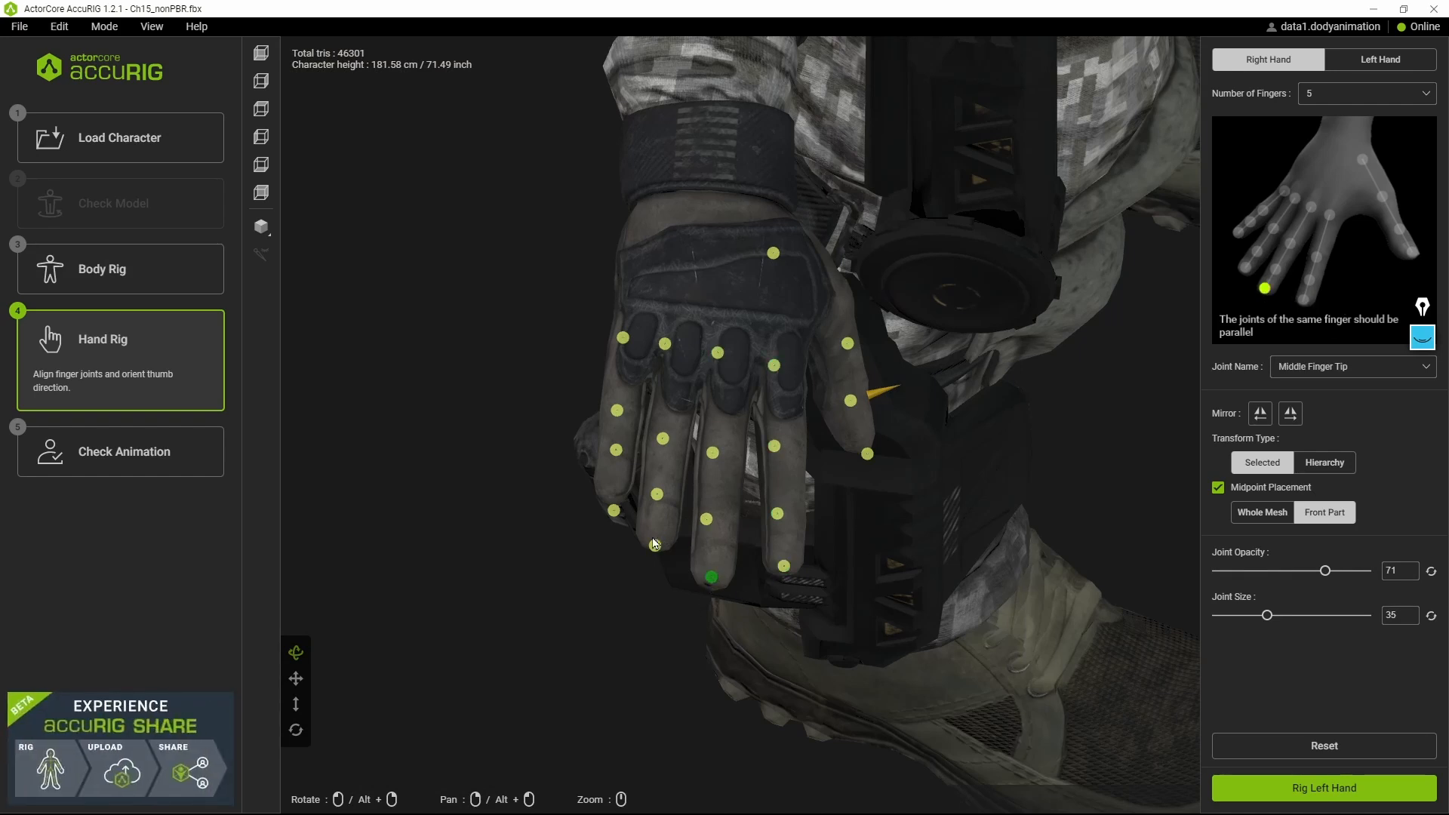
drag(614, 510, 613, 498)
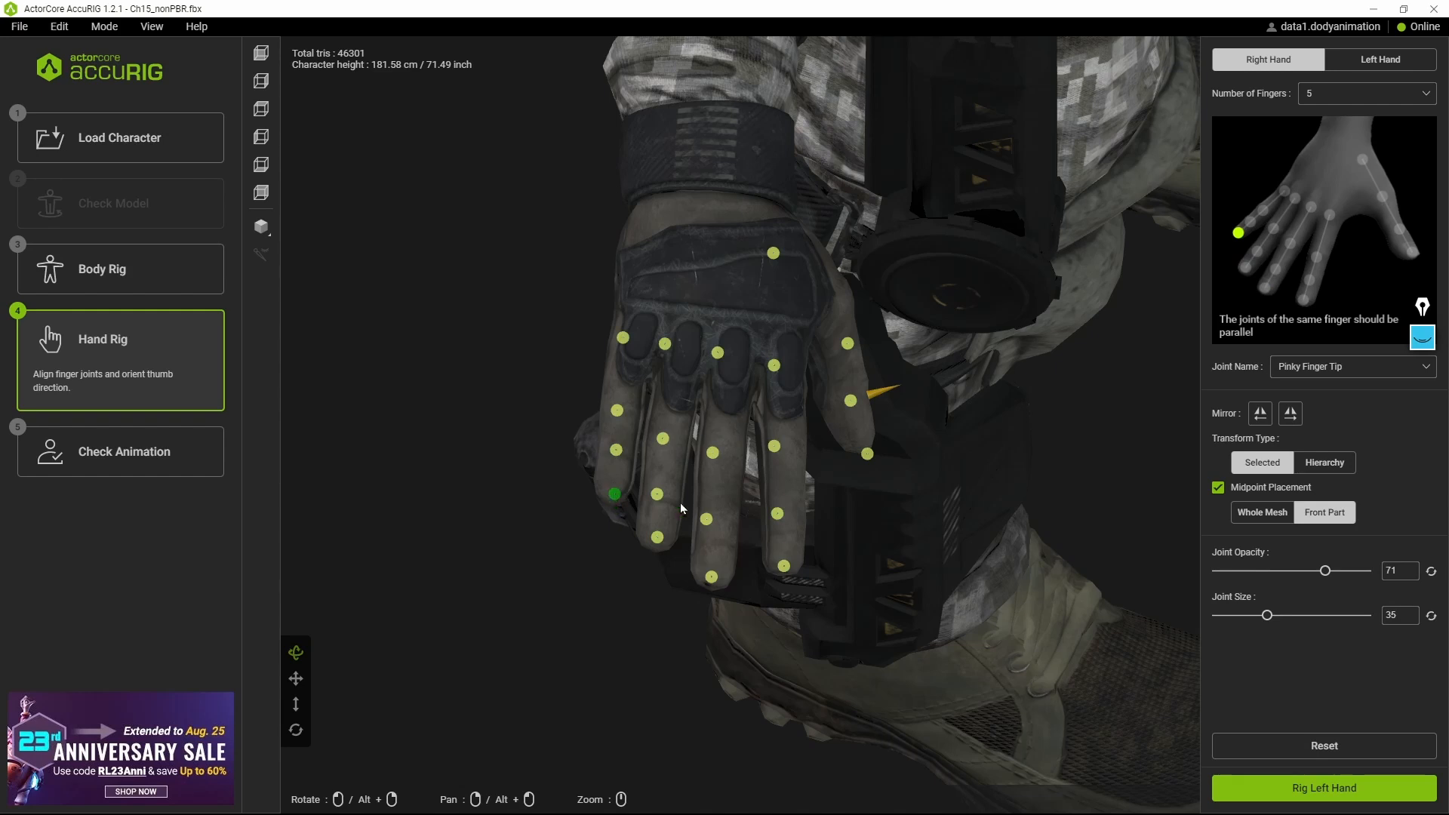
Centre the right hand's four knuckle joints on the glove's knuckle pads and align the middle finger-segment joints along each finger
mouse_move(853, 501)
mouse_down()
mouse_move(870, 508)
mouse_move(858, 517)
mouse_up()
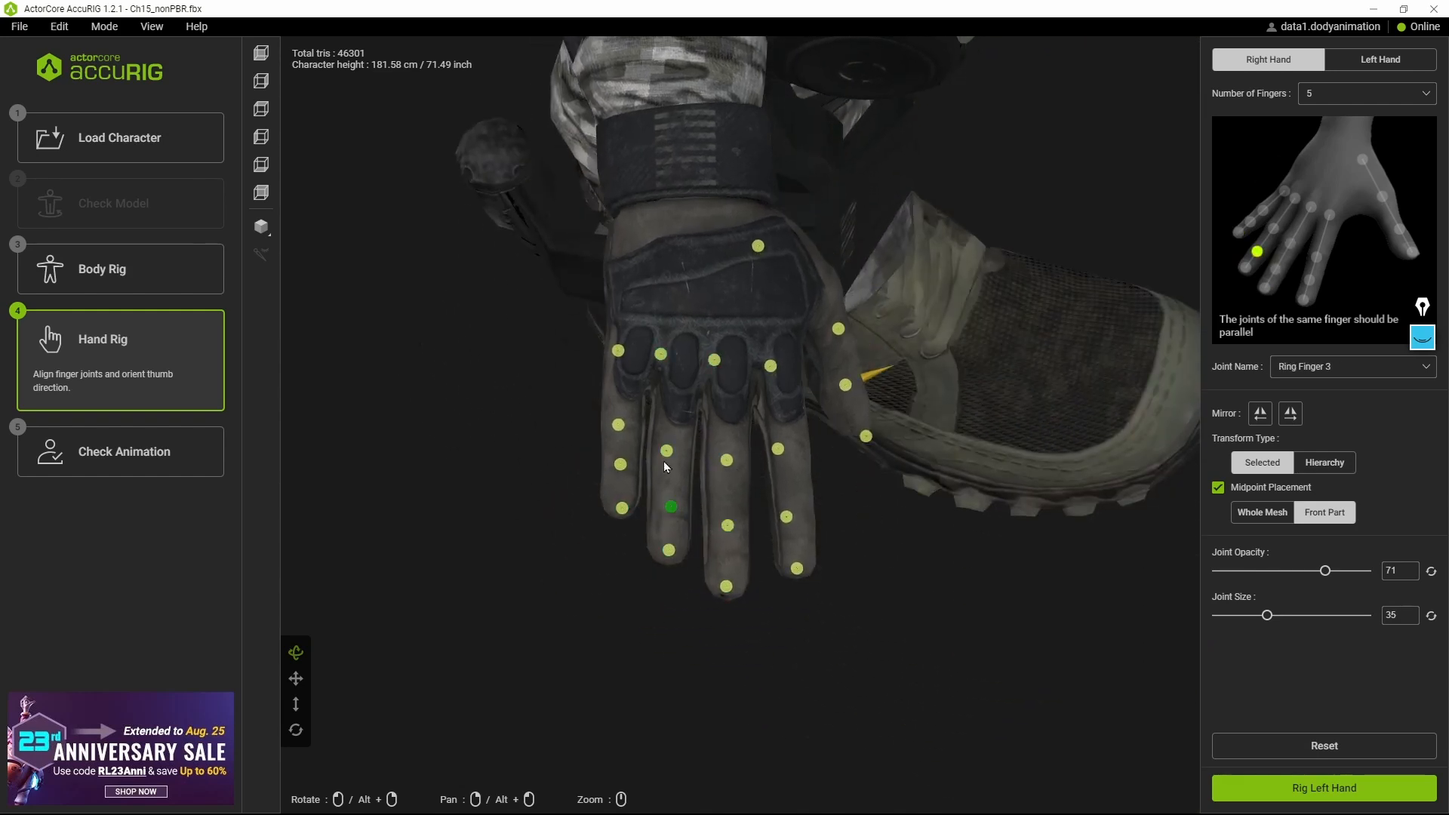
drag(618, 425, 621, 420)
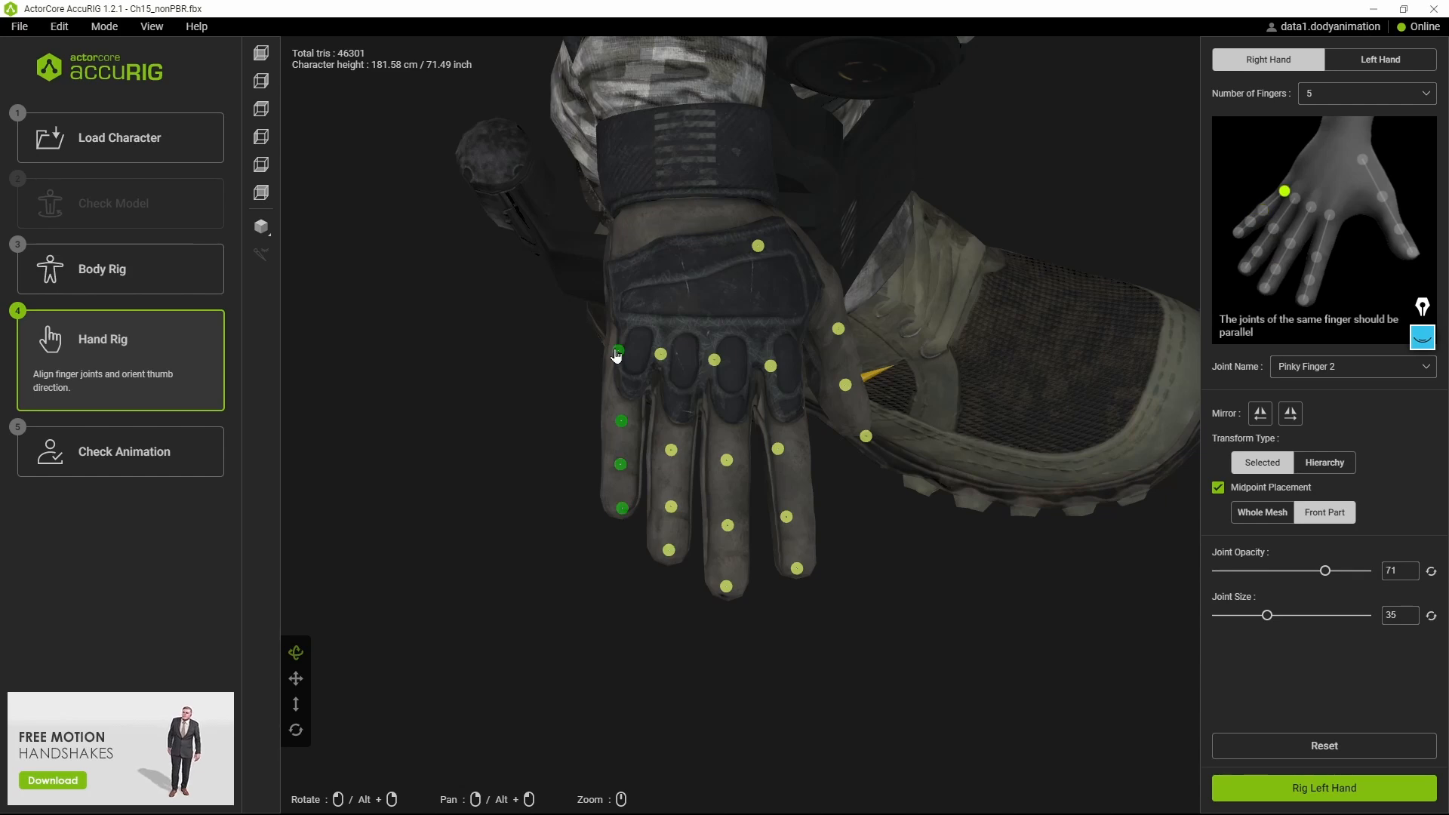
click(661, 354)
drag(680, 363, 721, 381)
click(725, 367)
click(772, 368)
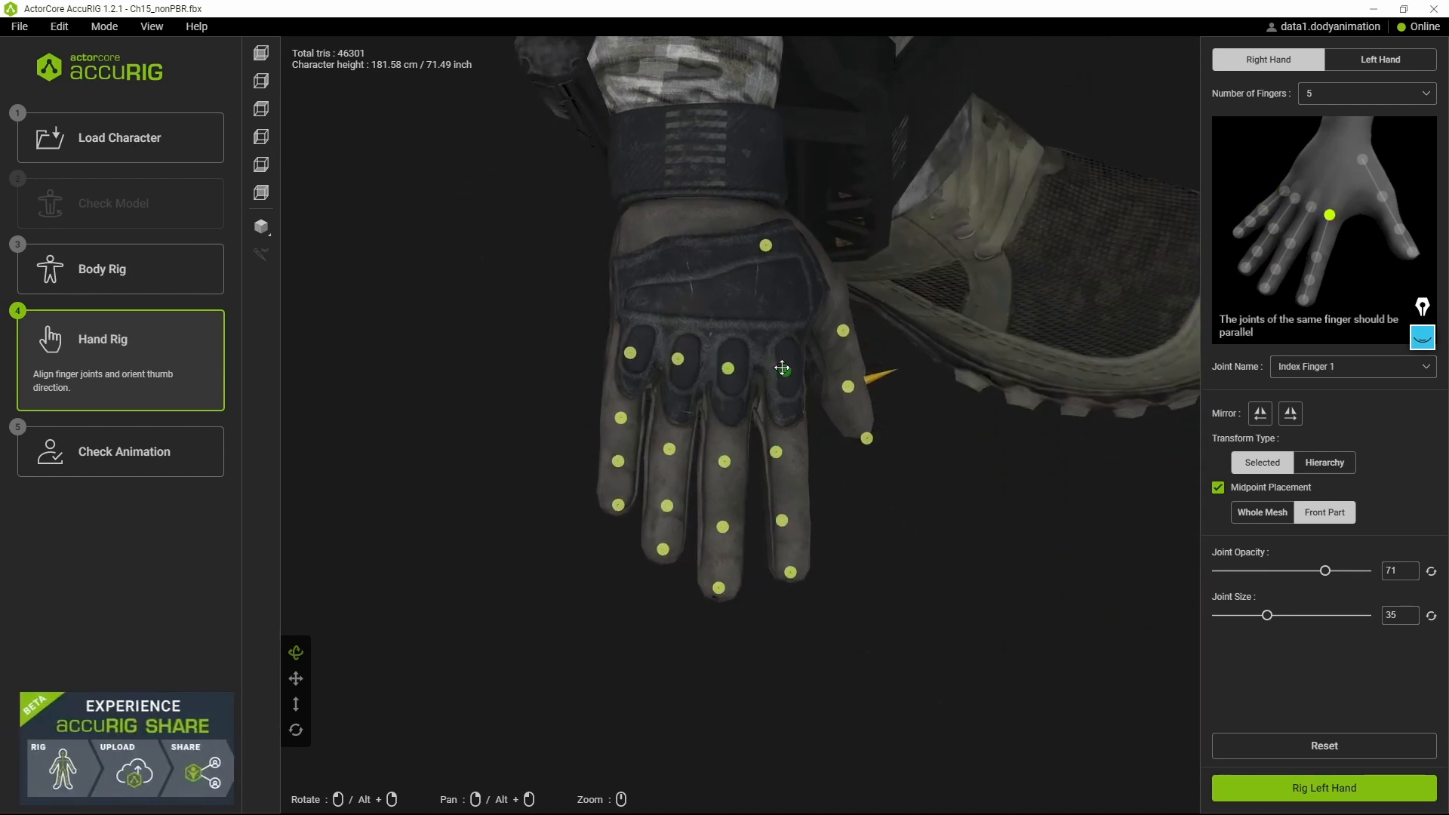
drag(825, 485, 672, 501)
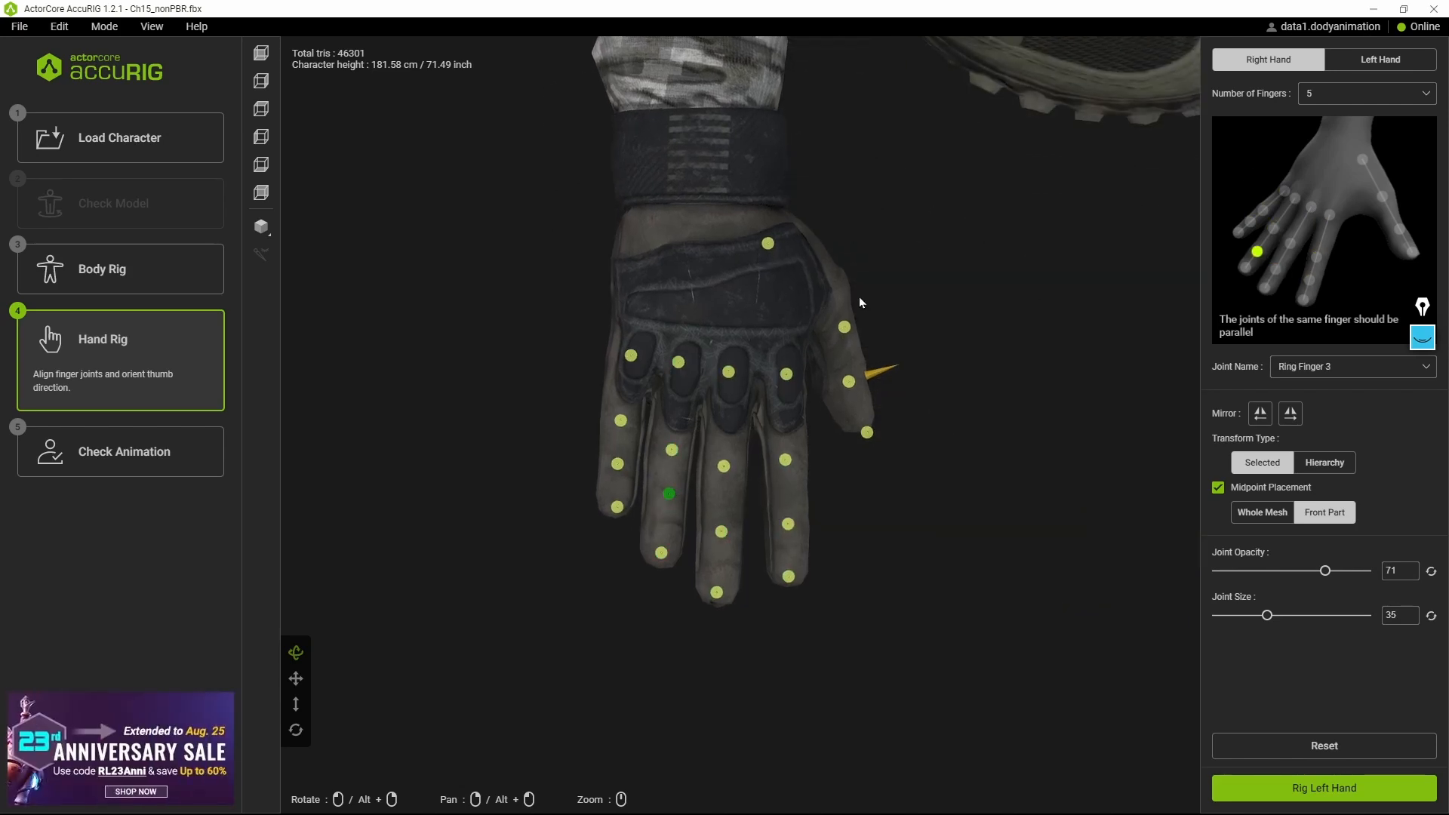
Shift the right thumb's first joint toward the thumb side of the hand and its second and third joints toward the wrist
drag(898, 343, 790, 249)
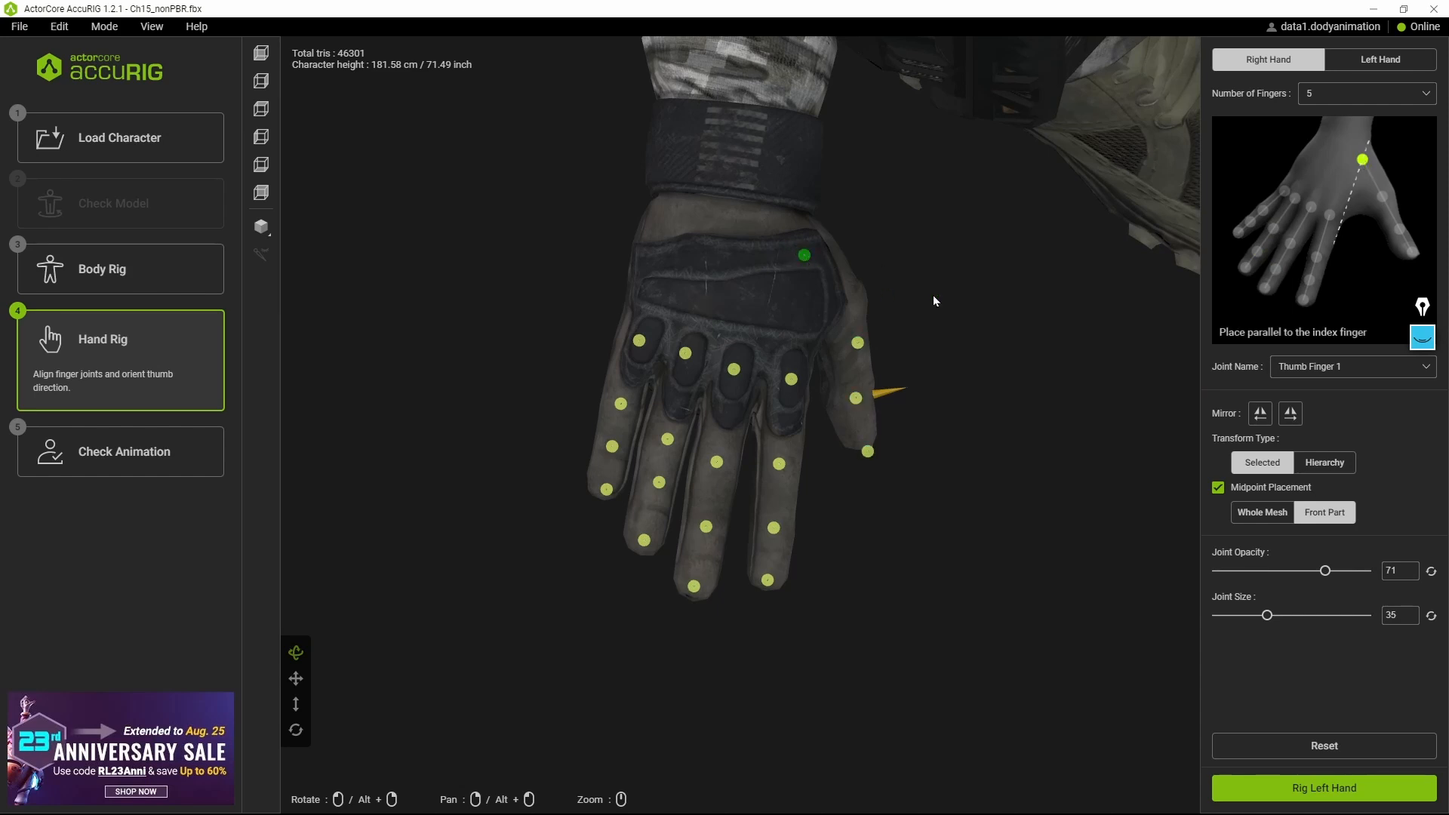
drag(857, 343, 843, 323)
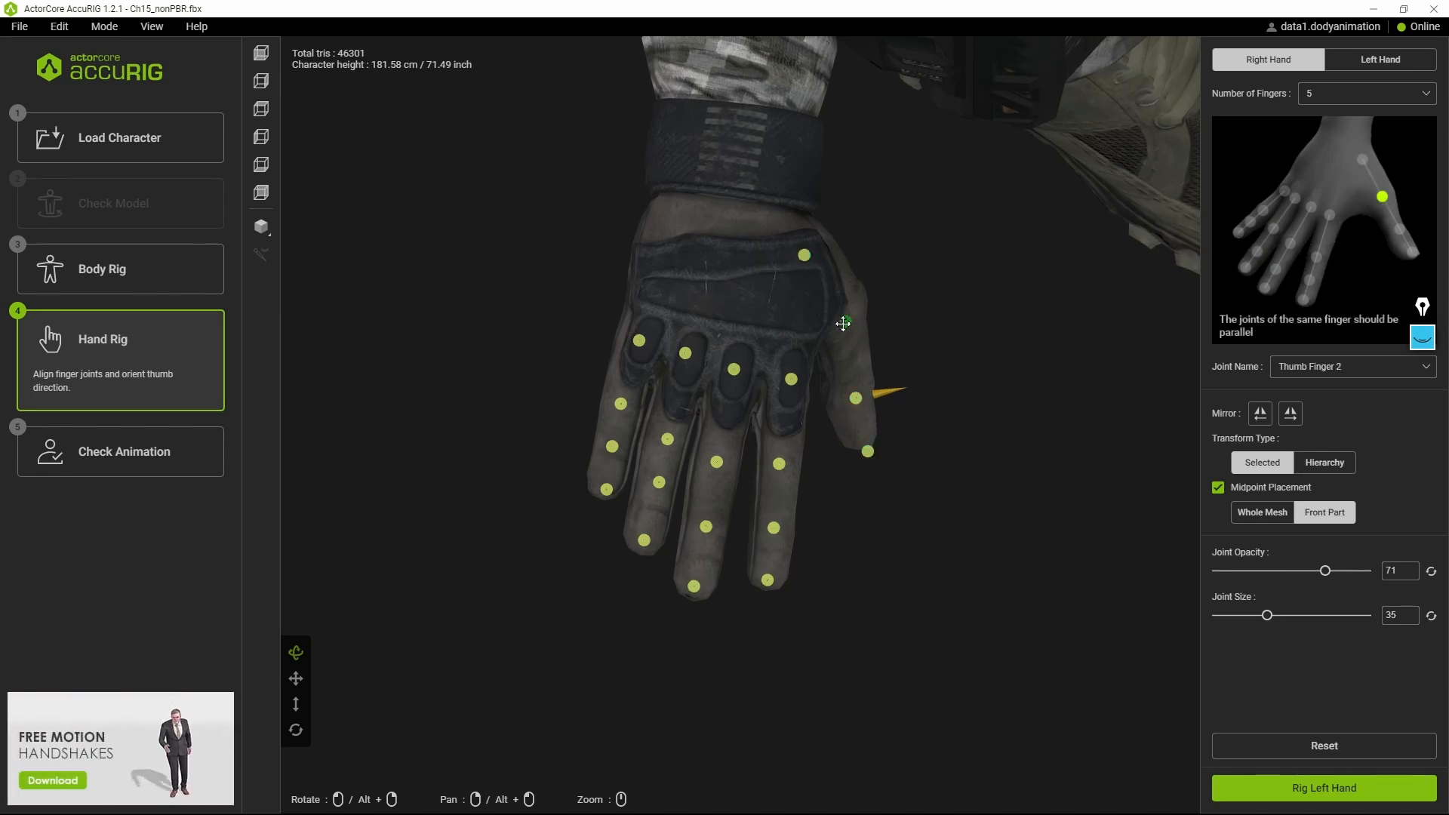
drag(853, 400, 853, 384)
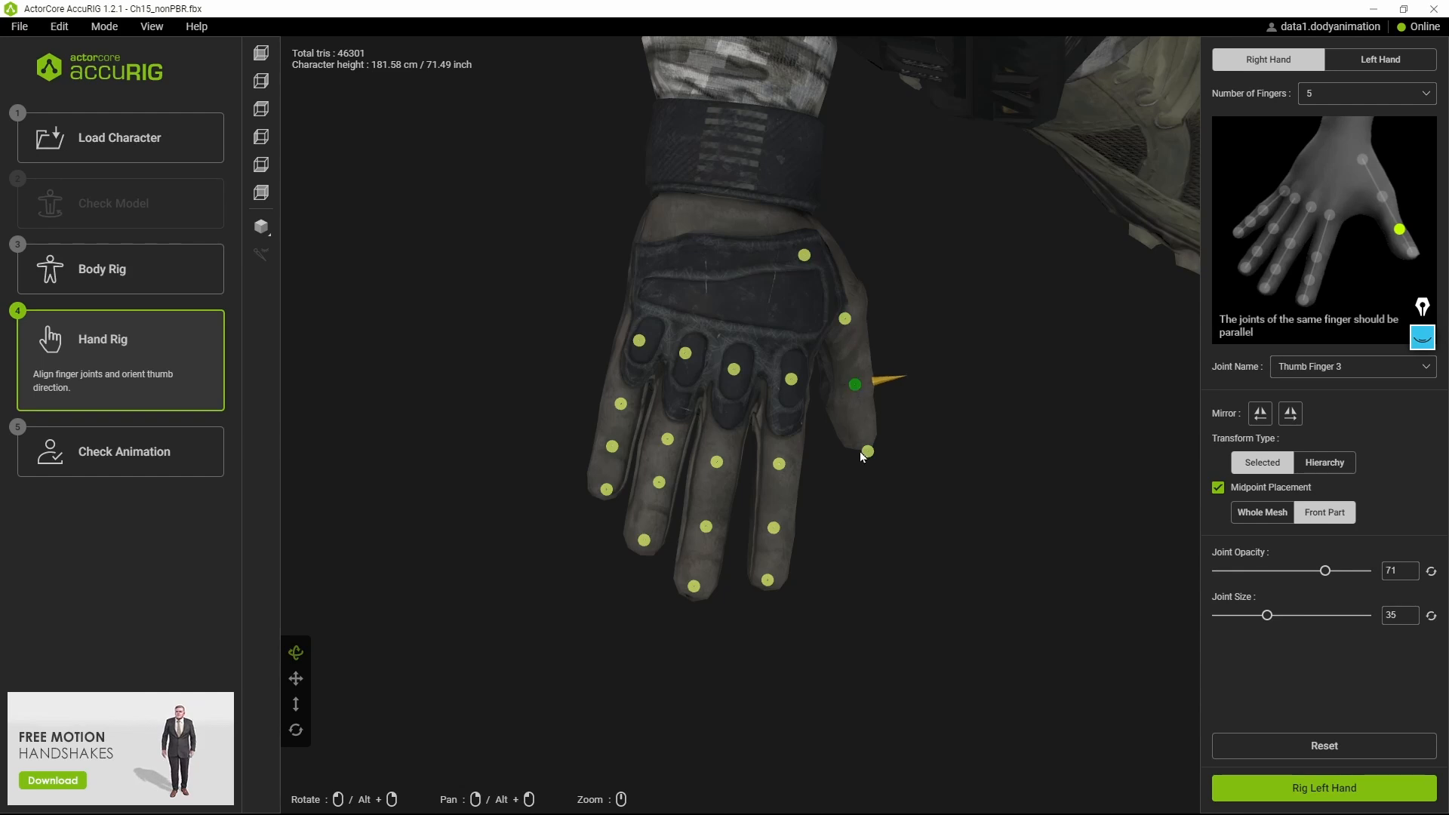
Rotate the right thumb's orientation cone perpendicular to the thumbnail and check it from several angles
drag(898, 520, 945, 493)
scroll(919, 461, up, 1)
click(939, 477)
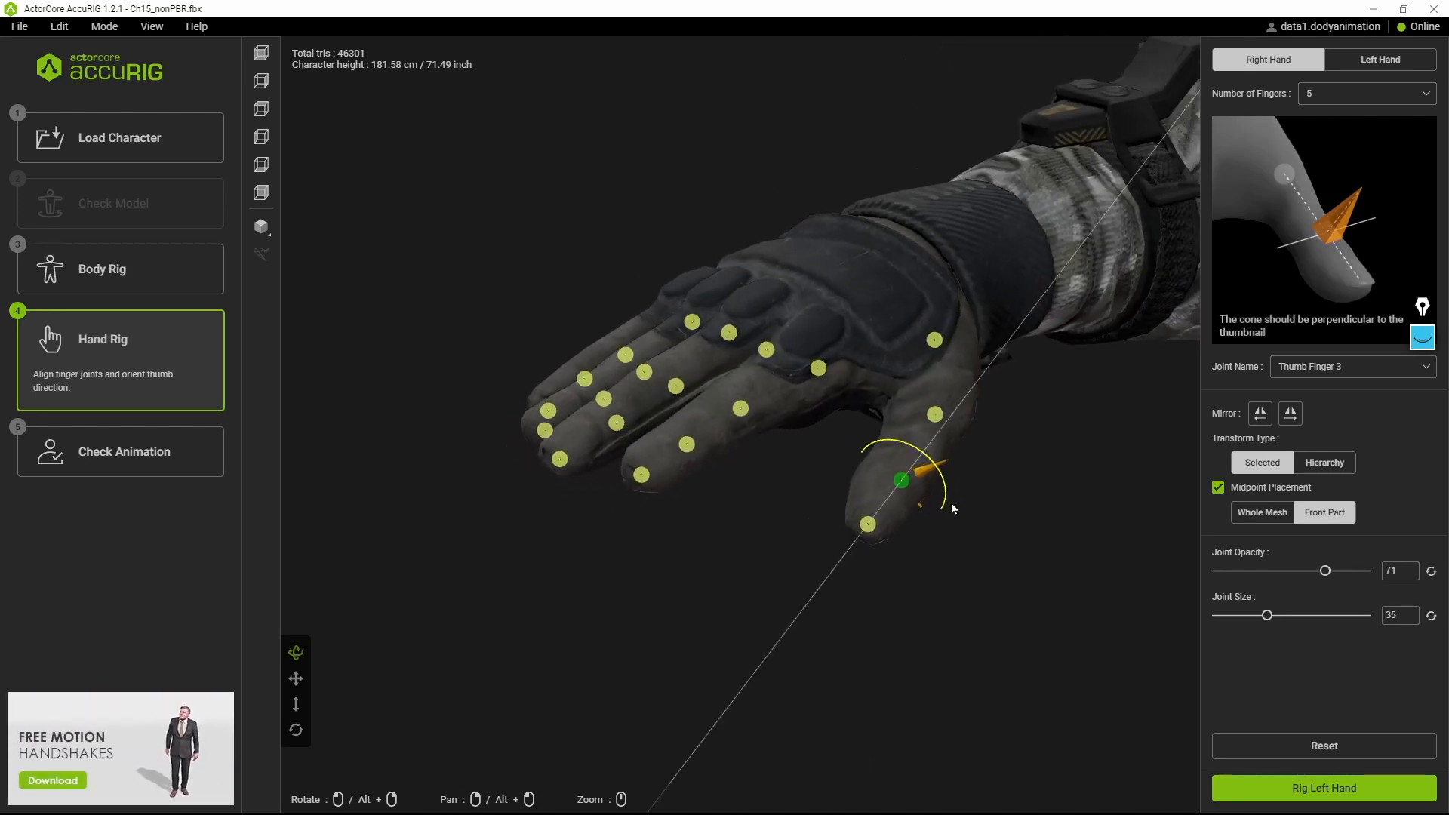
right_drag(952, 509, 952, 552)
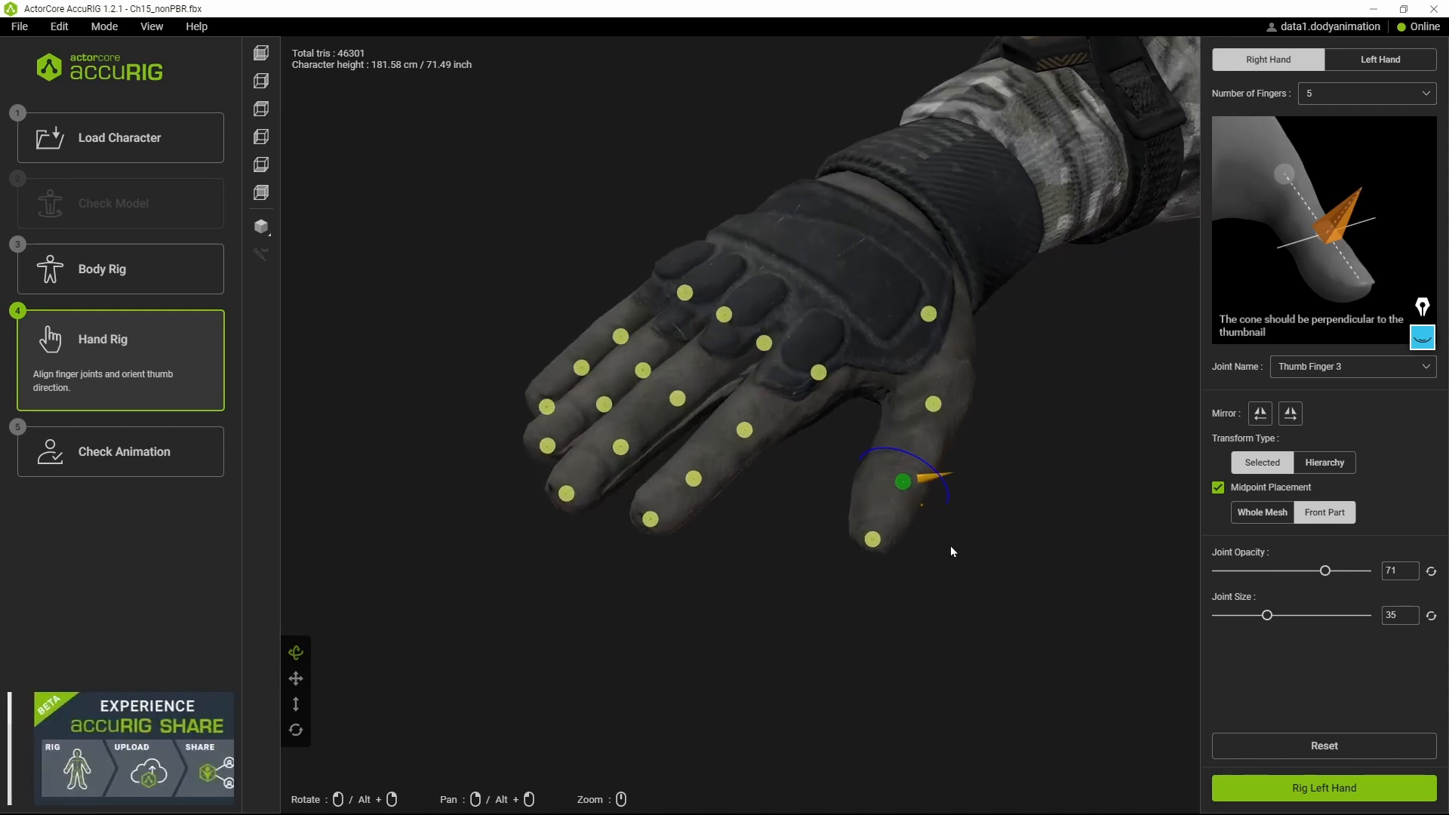
drag(952, 552, 950, 551)
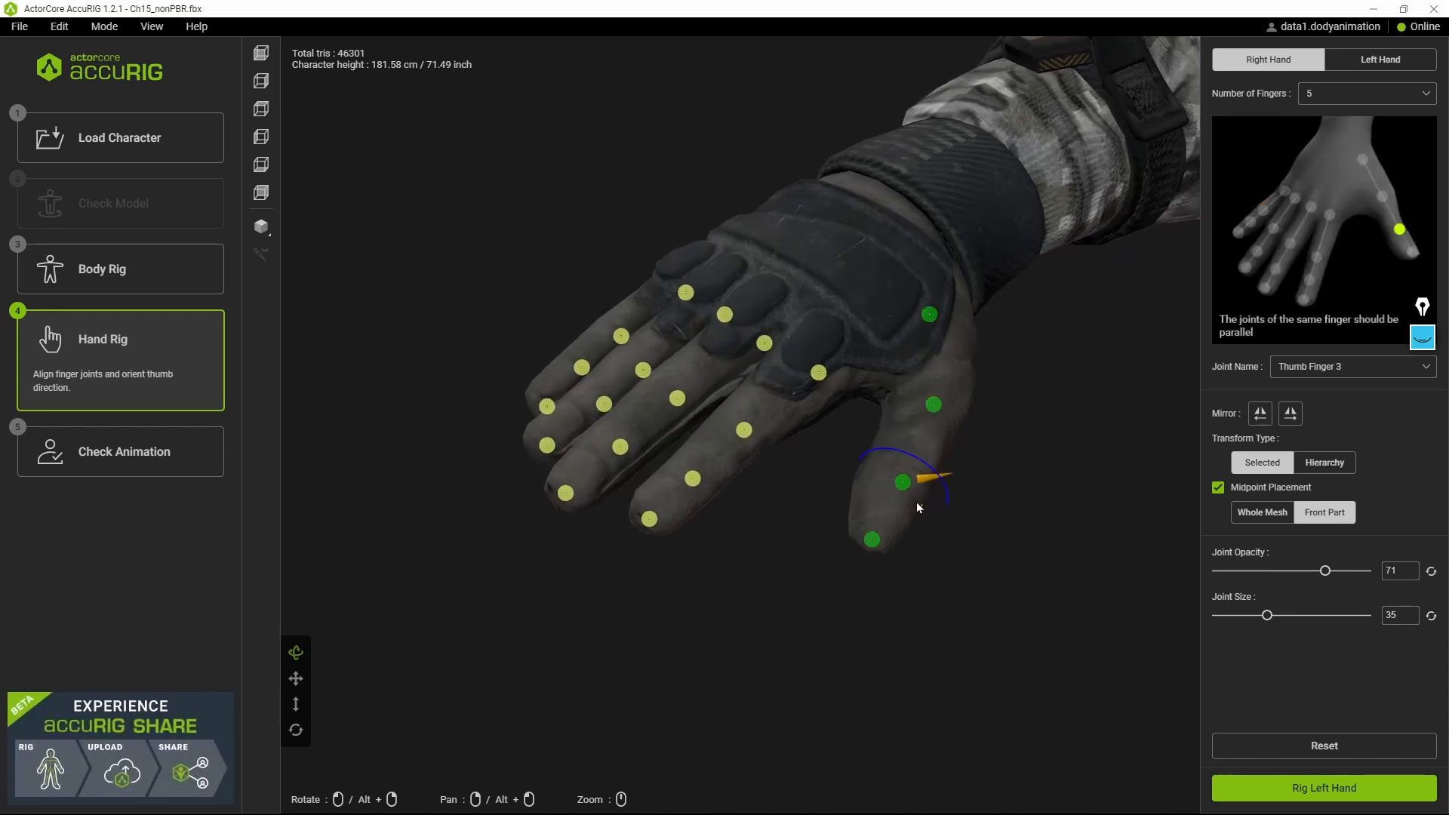
right_drag(967, 384, 960, 417)
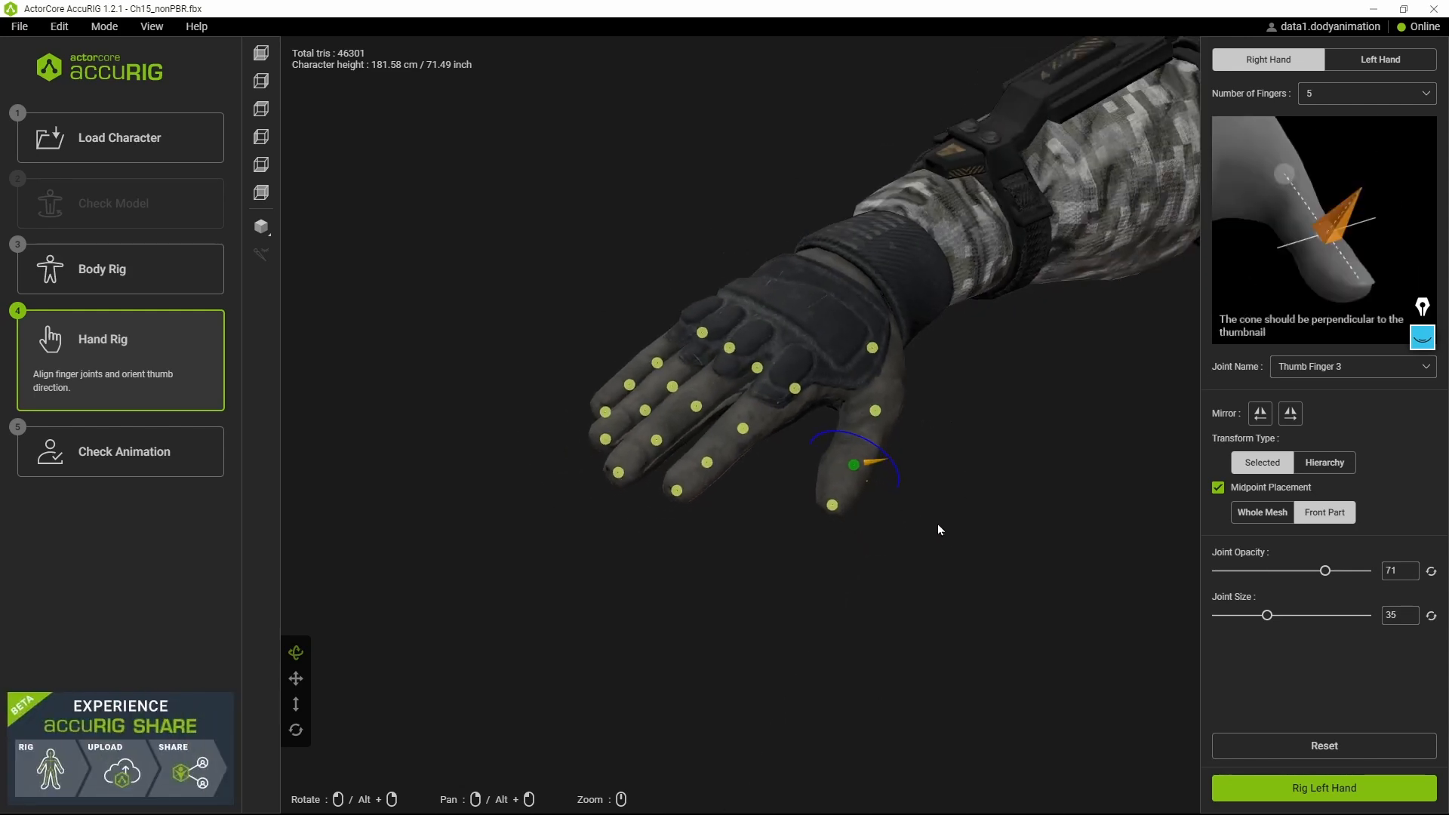
mouse_move(938, 526)
right_down()
mouse_move(944, 634)
mouse_move(873, 599)
mouse_move(936, 528)
right_up()
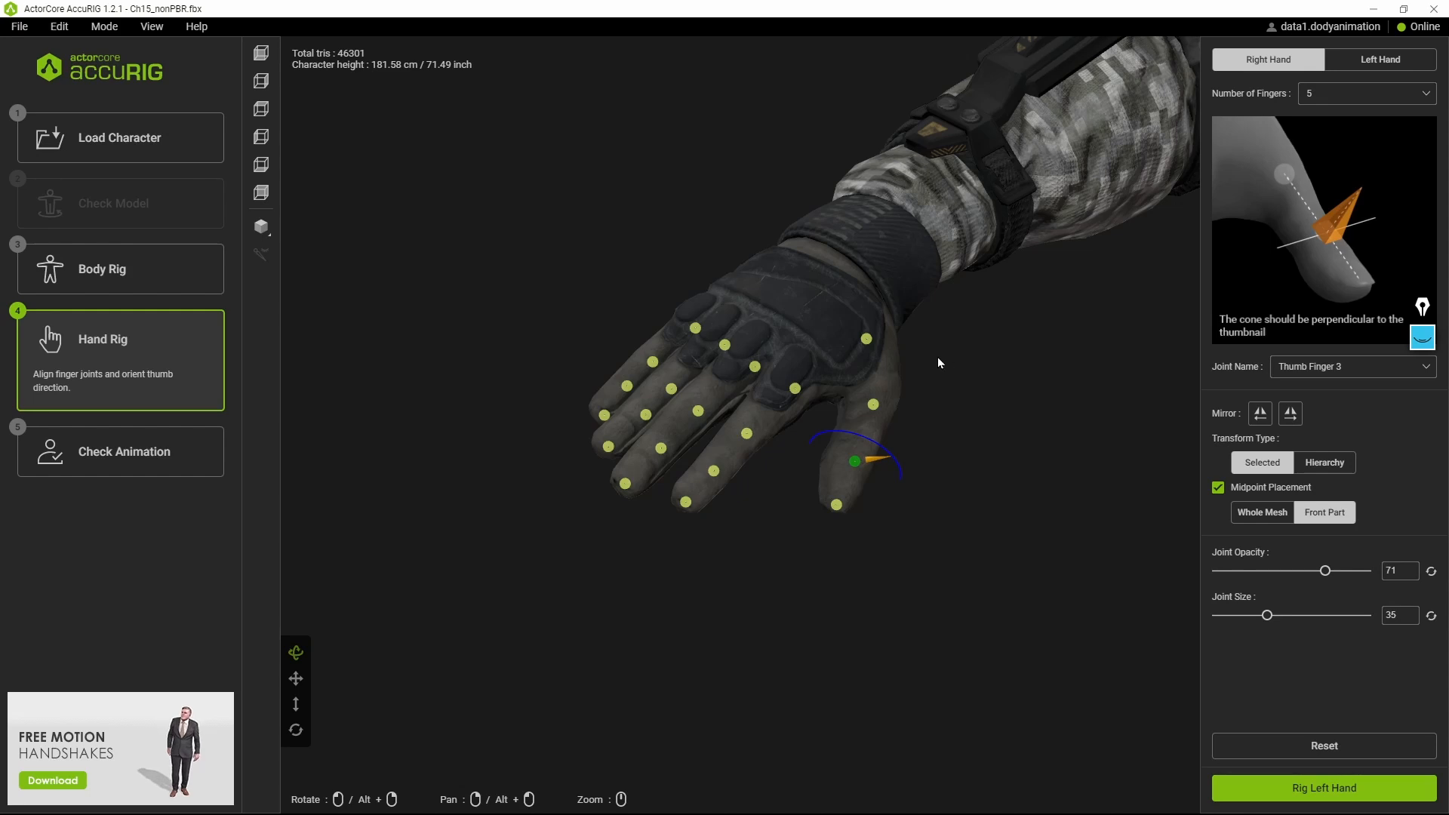
drag(975, 385, 990, 363)
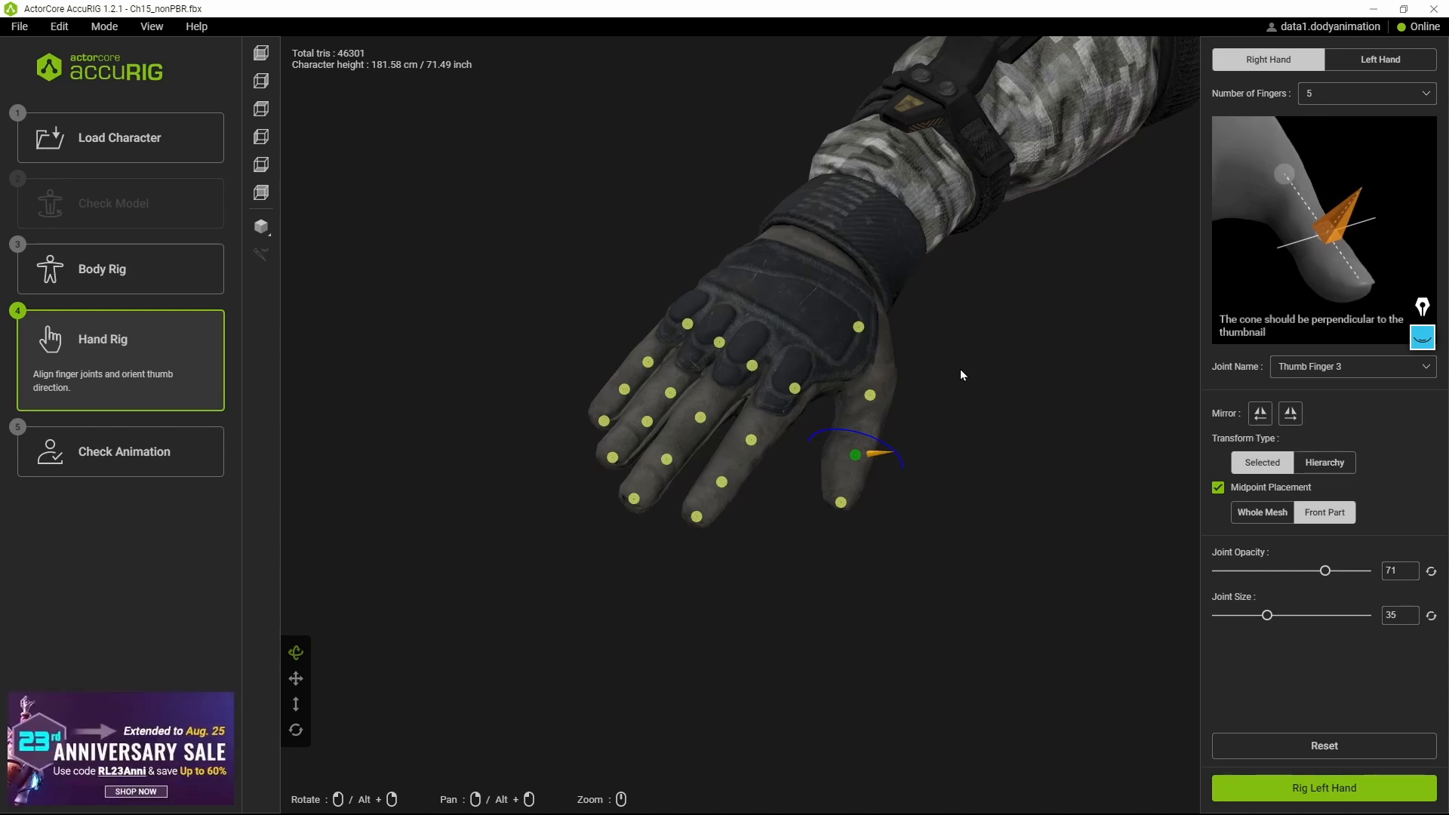
Proceed to the left hand rig, keep its proposed finger joints and finalize the character
scroll(962, 359, down, 4)
scroll(983, 349, up, 3)
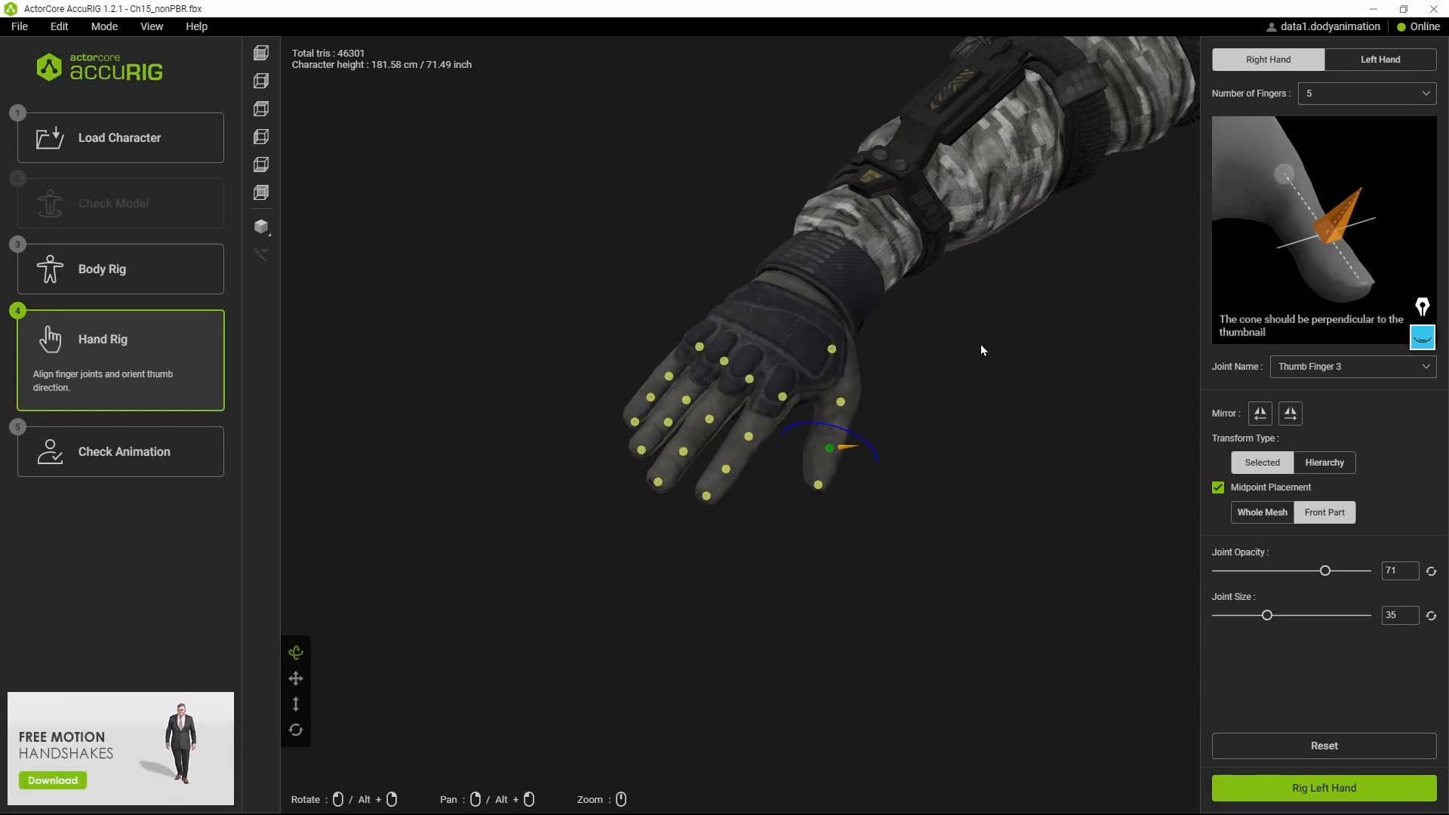
click(1323, 794)
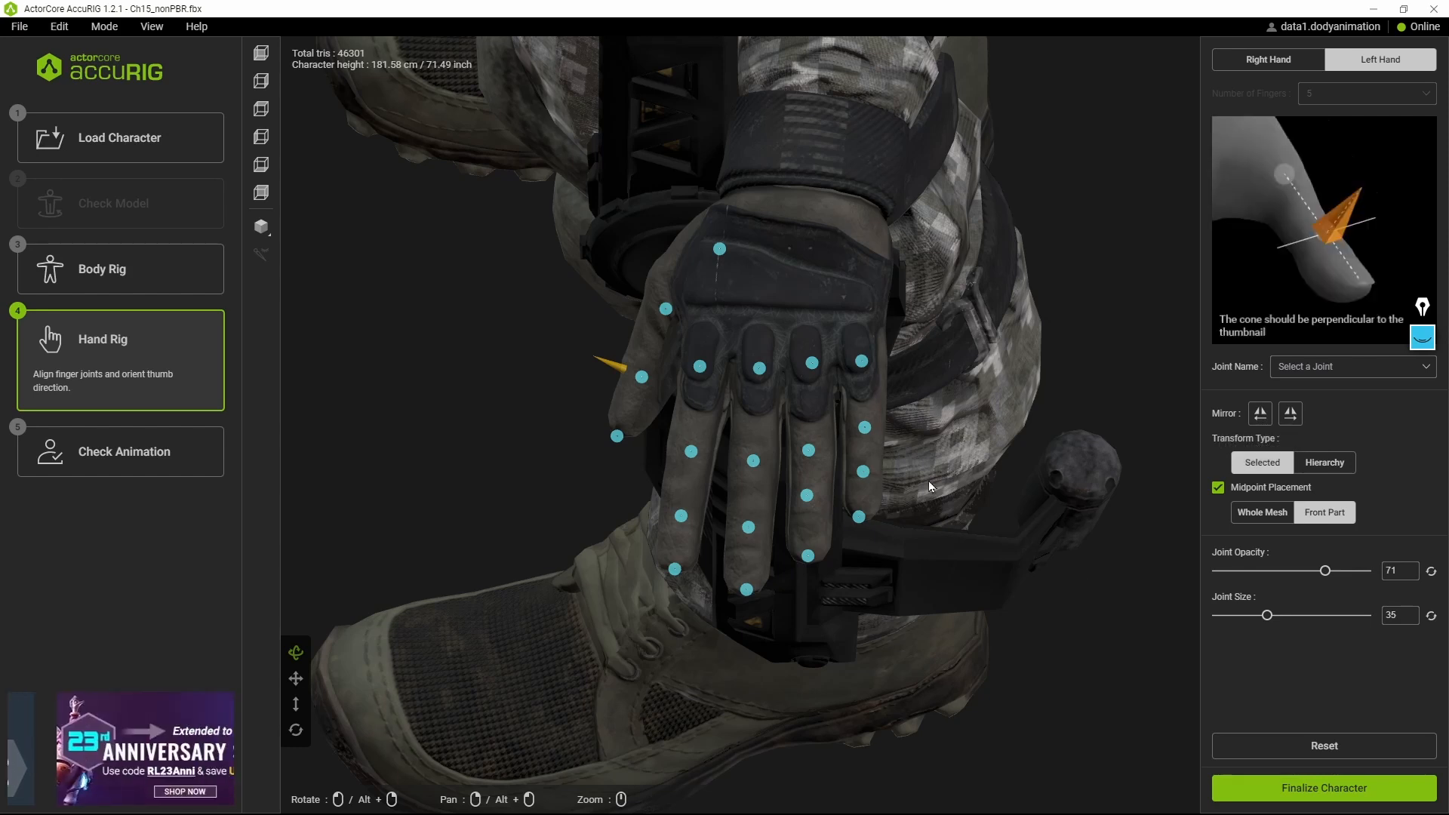
click(1324, 788)
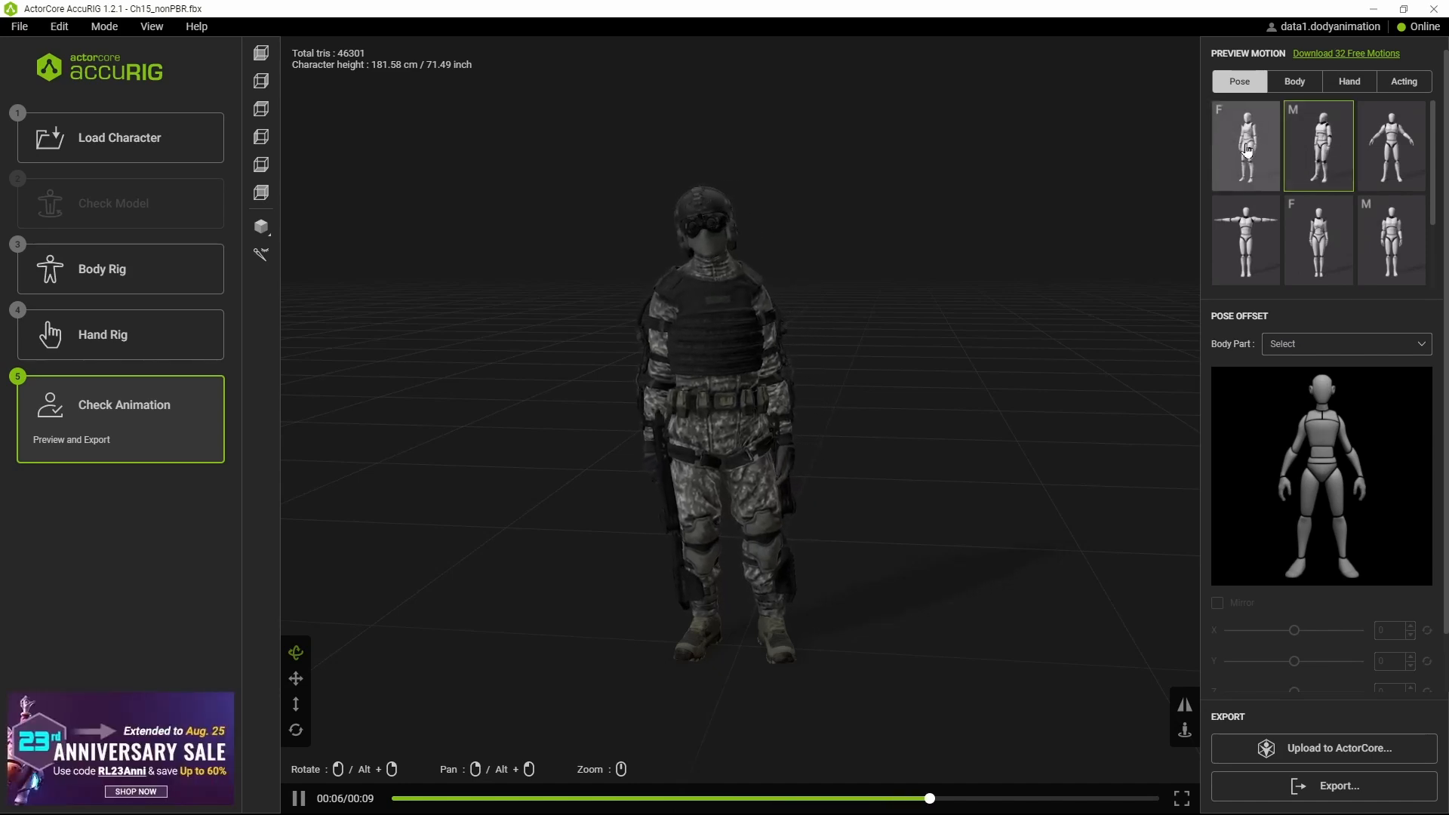
Preview the male standing pose and the first body motion on the rigged soldier, checking the deformation from different angles
click(1326, 139)
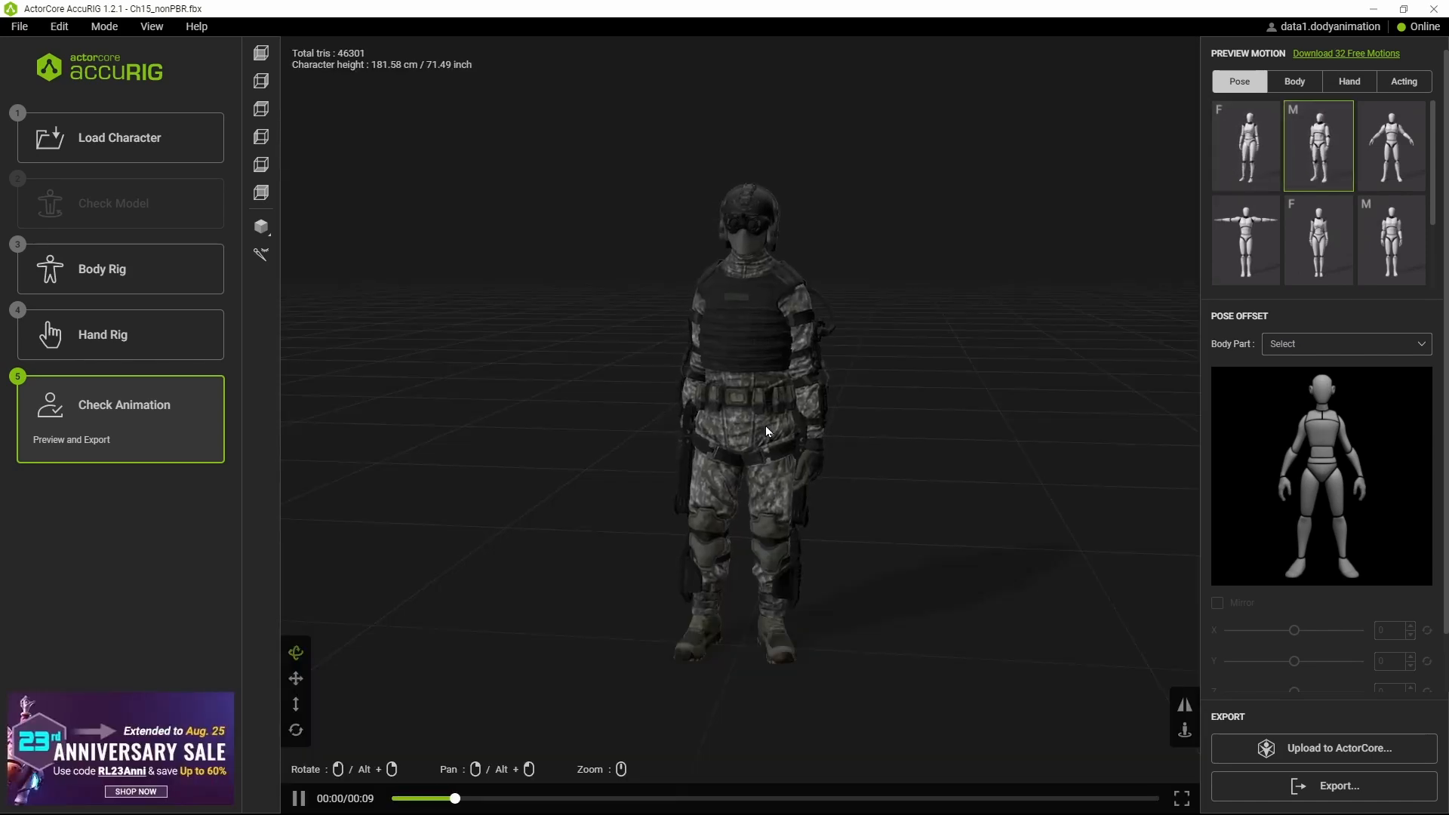
scroll(765, 431, up, 2)
drag(764, 431, 820, 424)
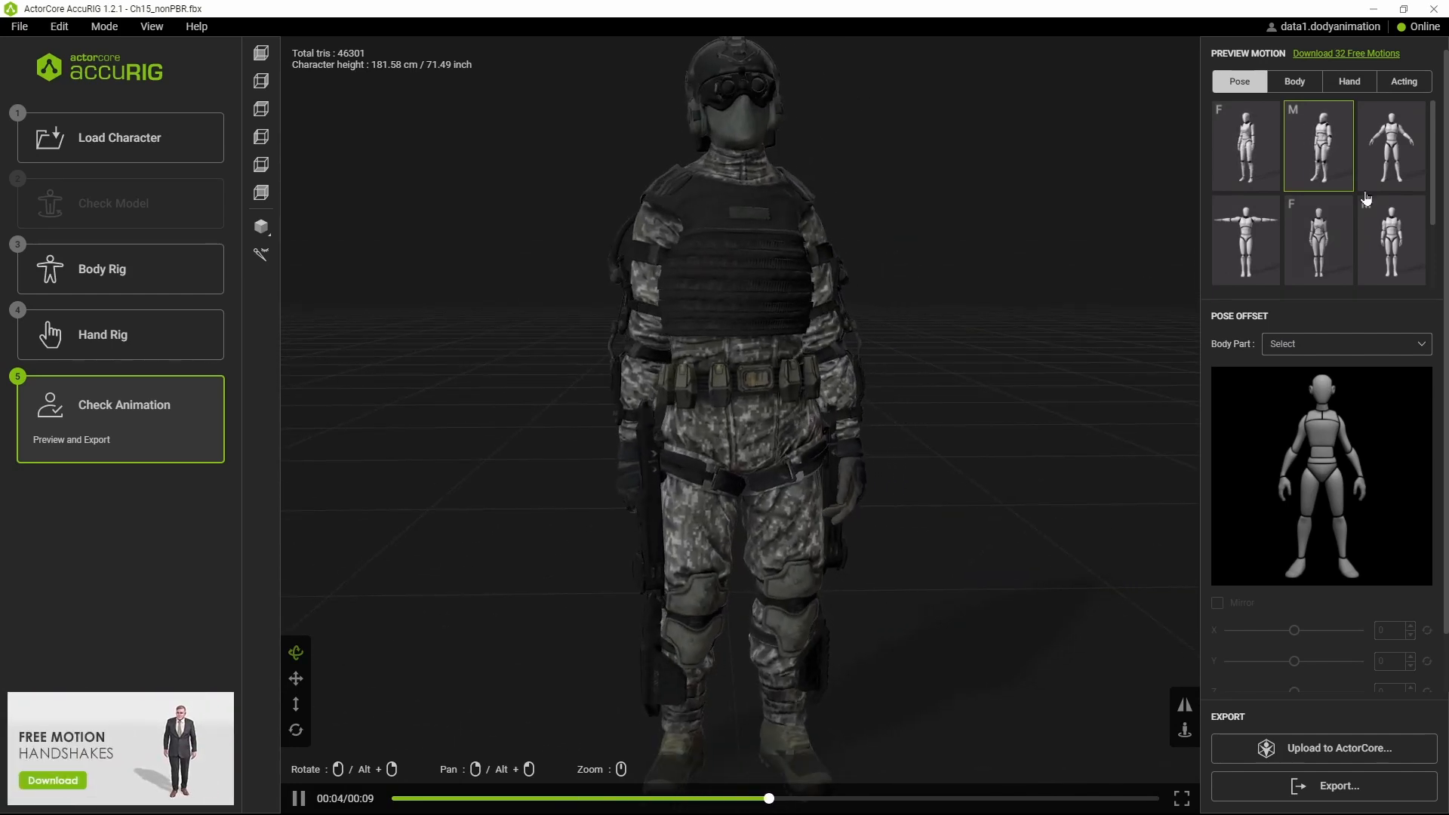
click(1298, 85)
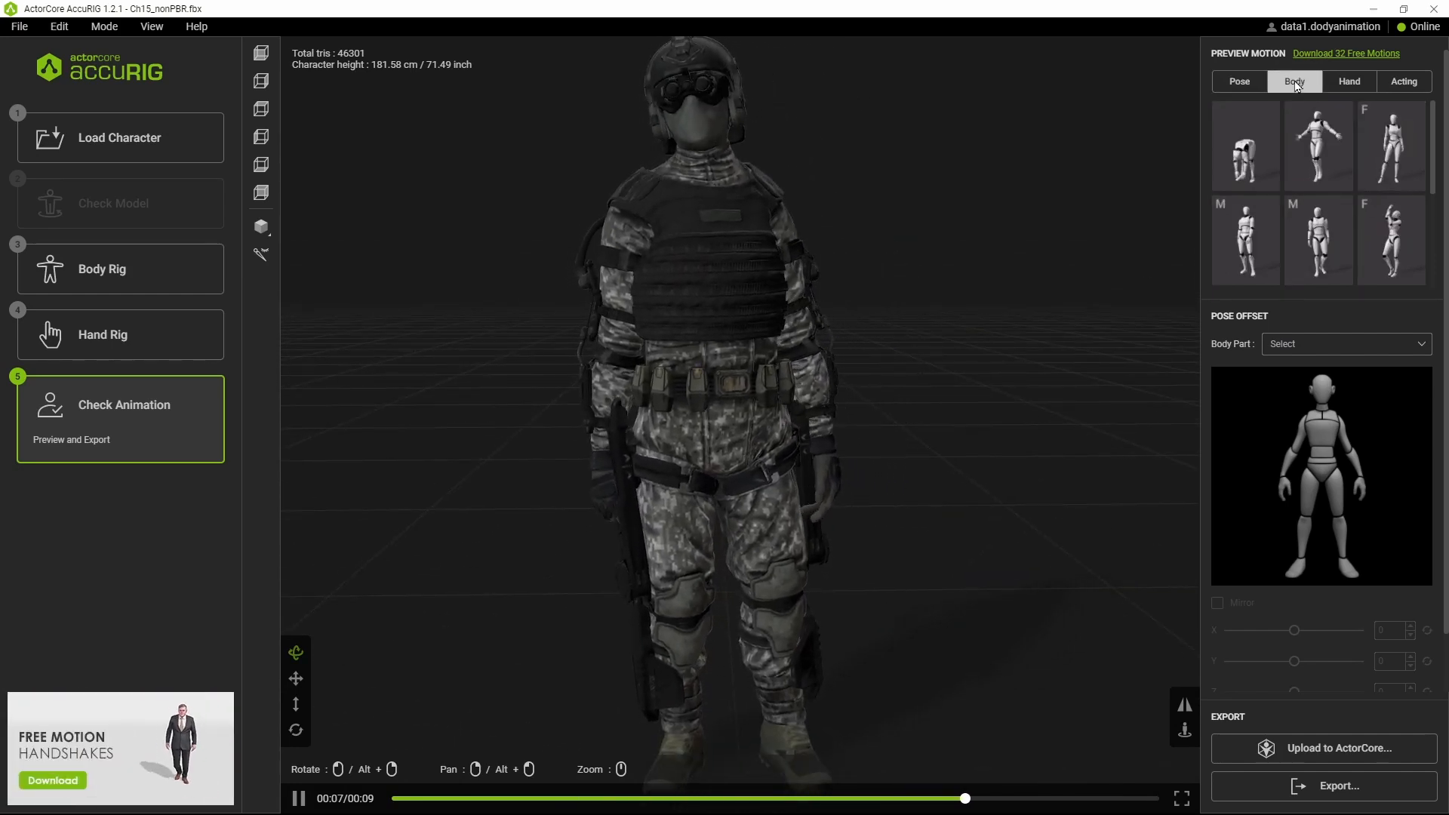
click(1246, 160)
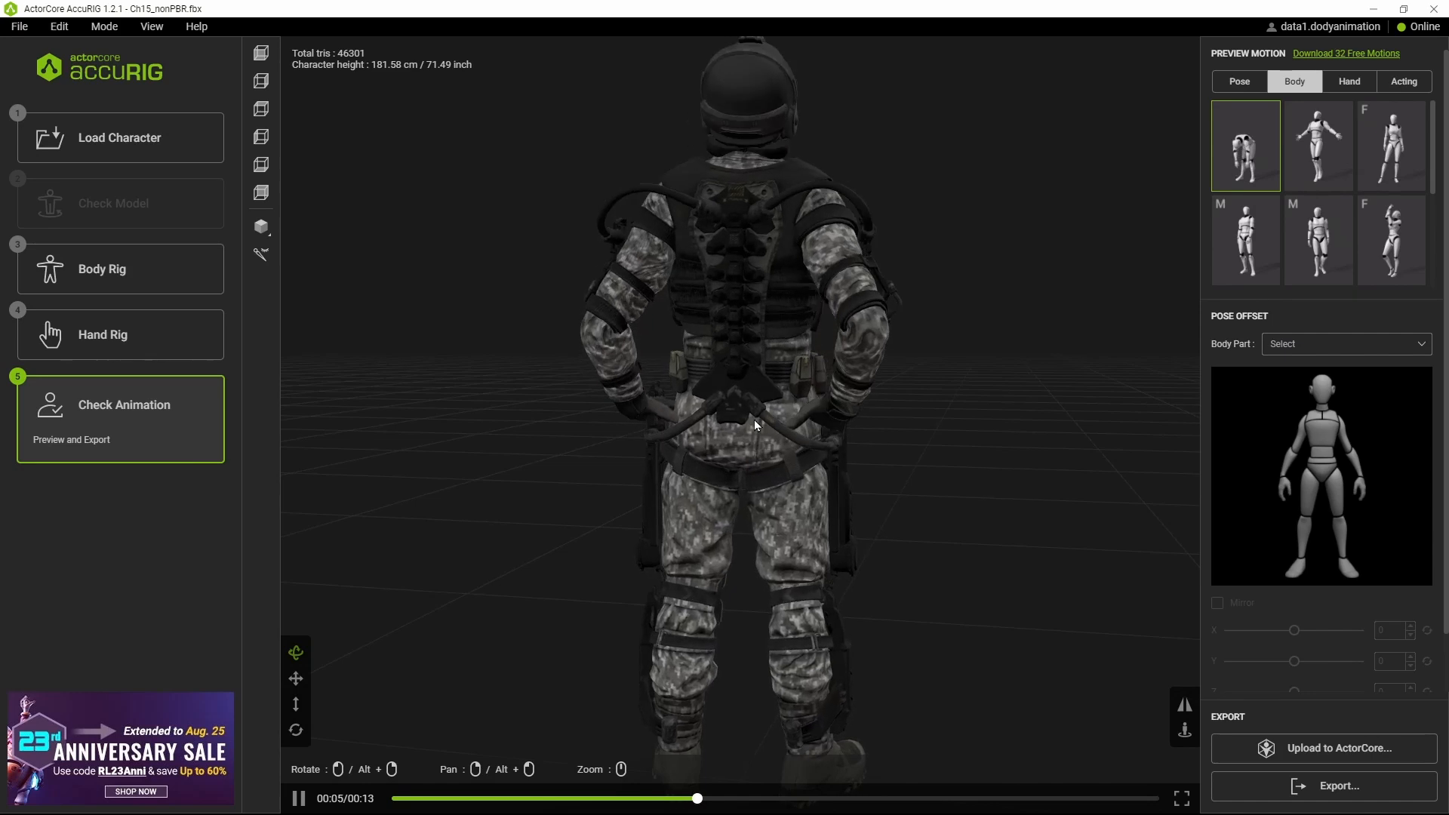
drag(923, 432, 906, 362)
Preview the first and fourth hand motions and the first male acting motion, checking the soldier's fingers and body up close
click(1350, 80)
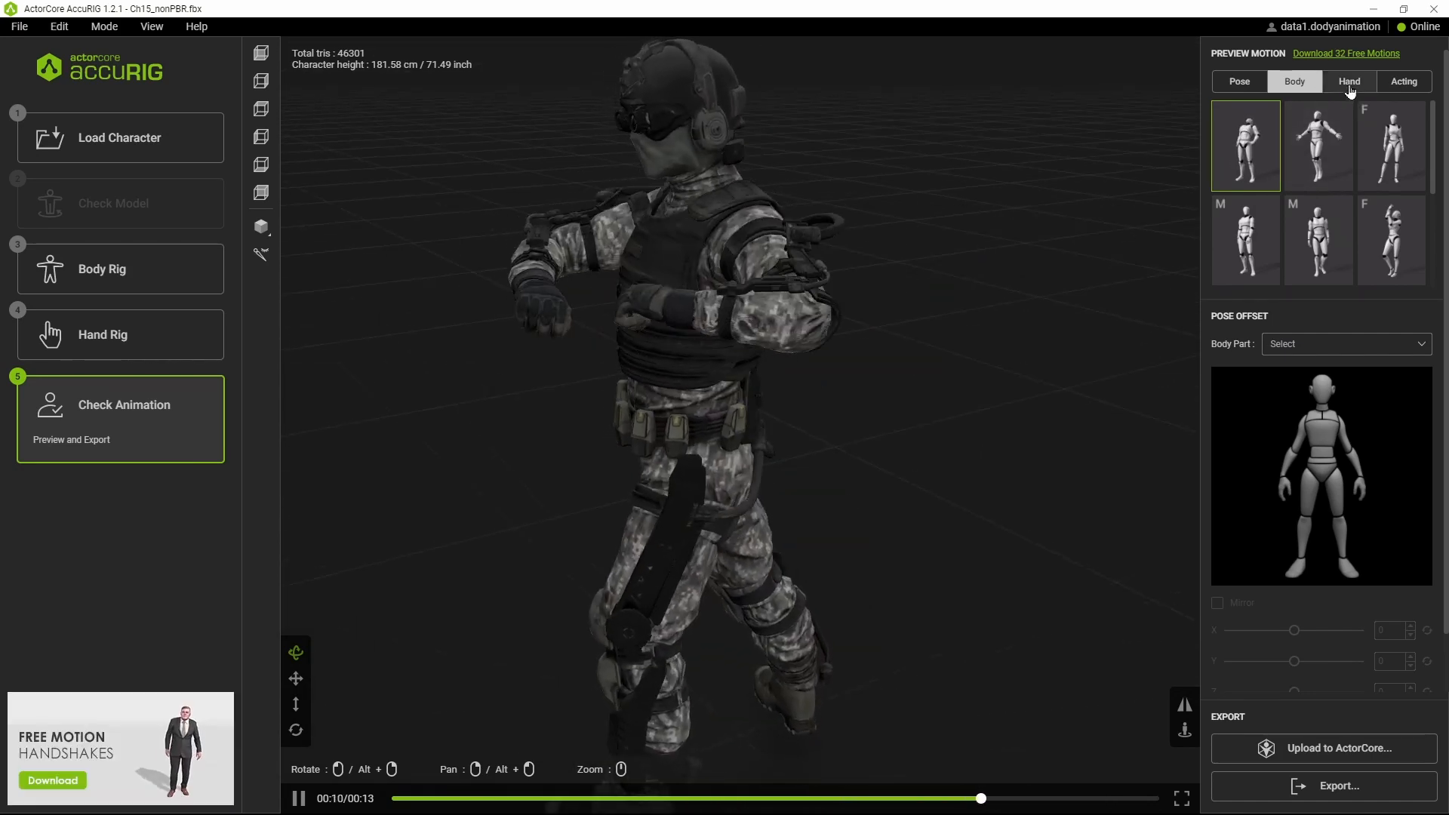
click(1246, 161)
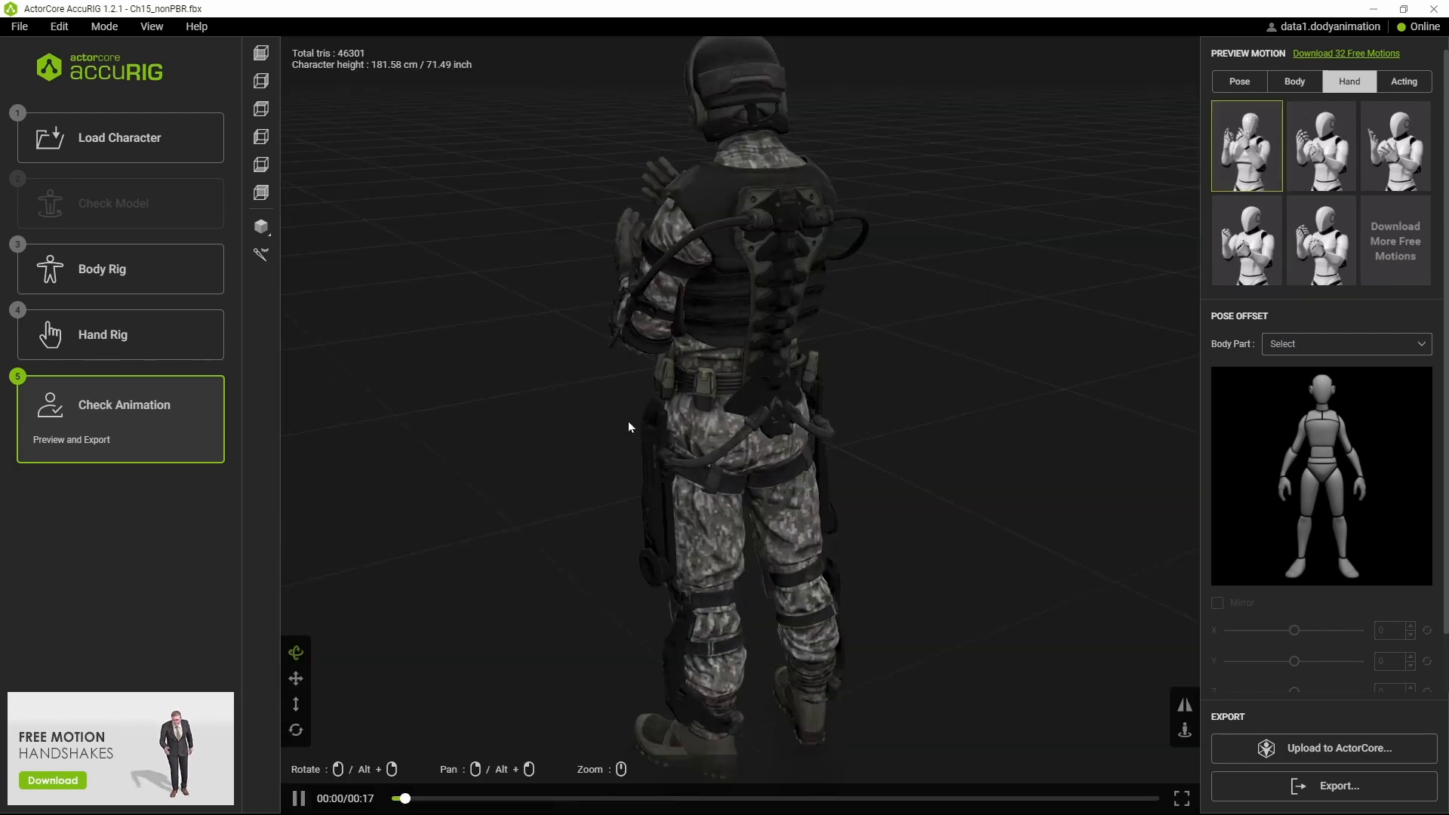
scroll(893, 432, up, 3)
drag(853, 385, 722, 337)
click(1246, 240)
click(1403, 83)
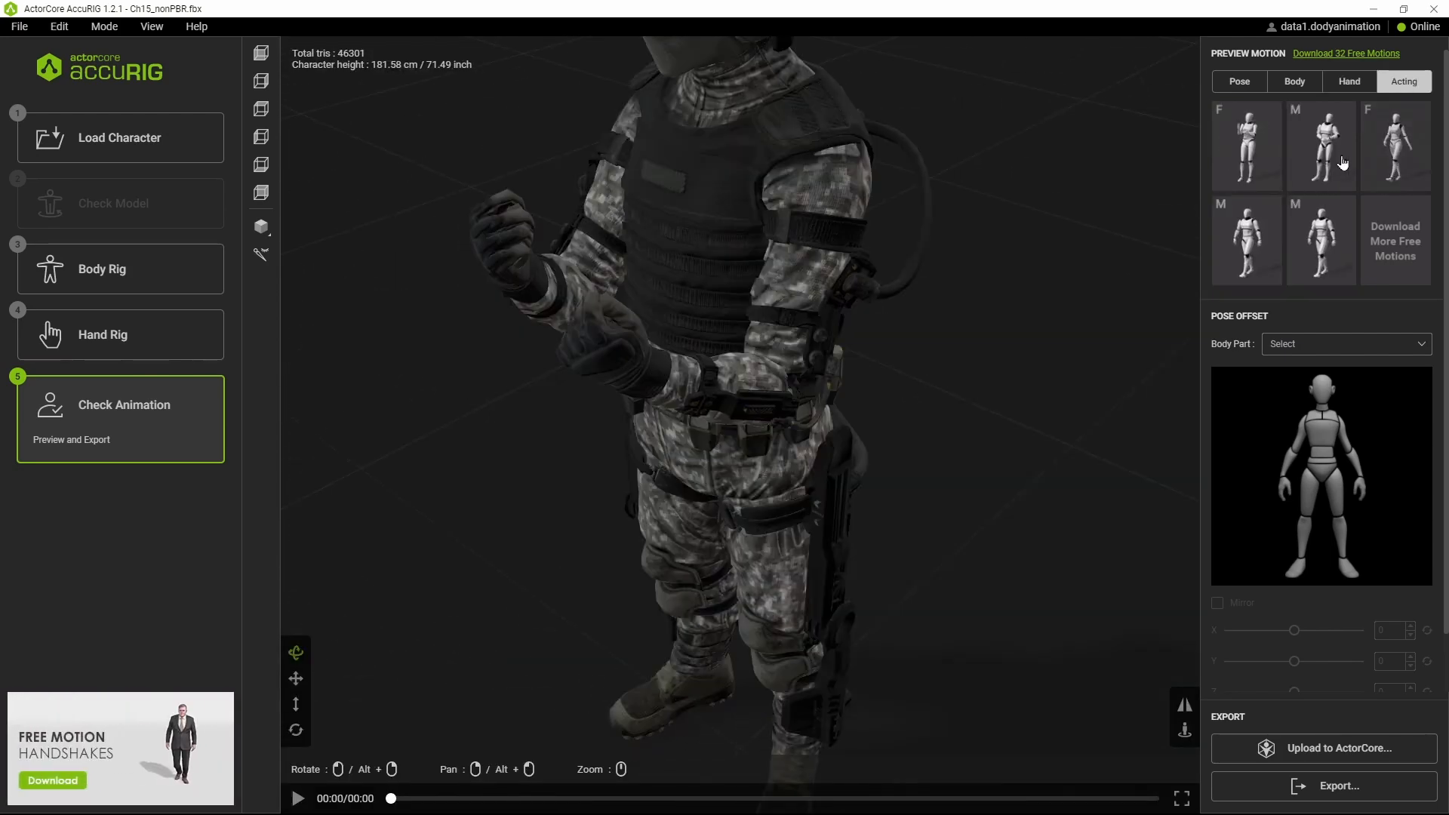
click(1333, 176)
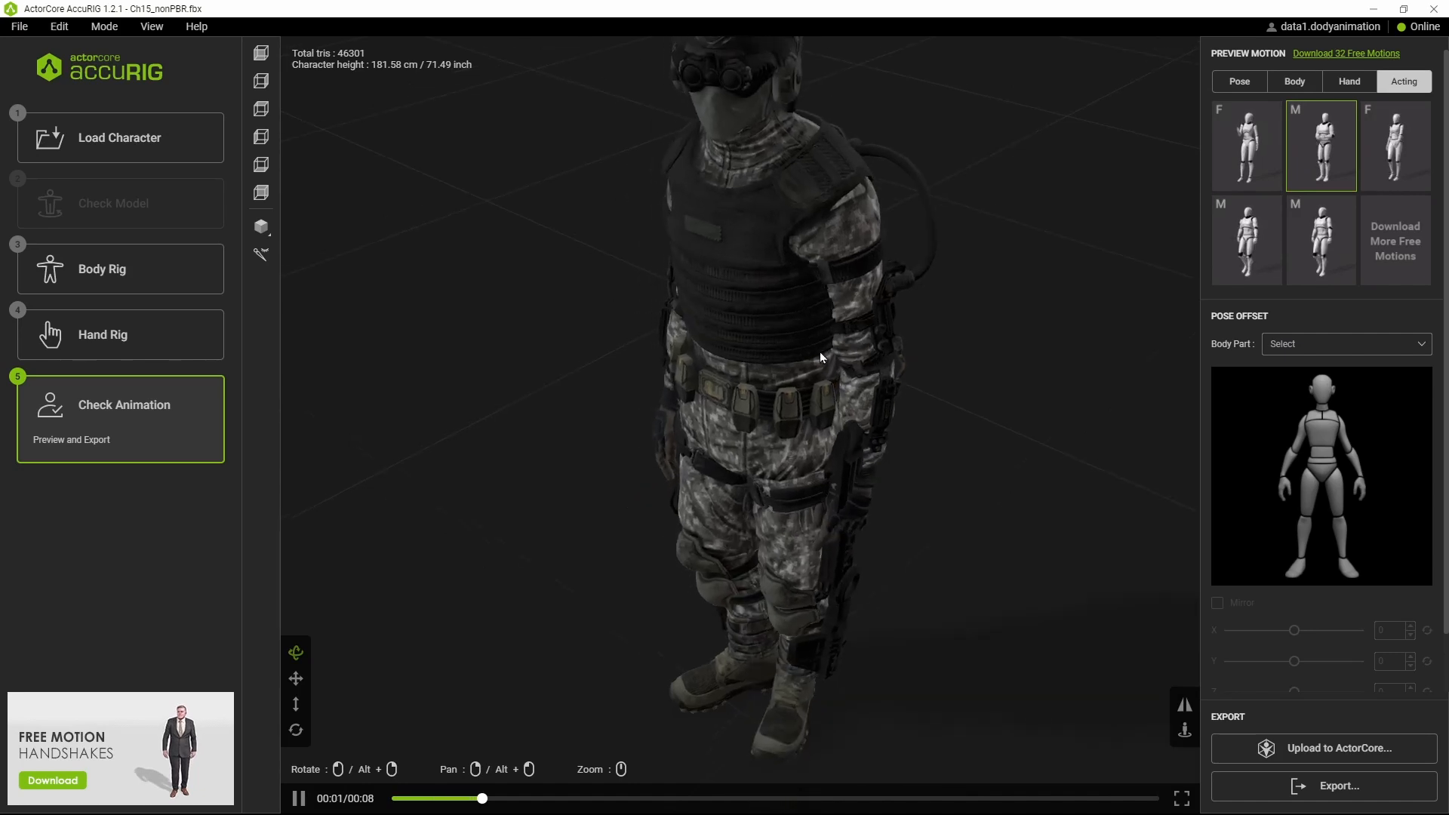
Preview the last male acting motion and the male standing pose on the rigged soldier
click(1321, 240)
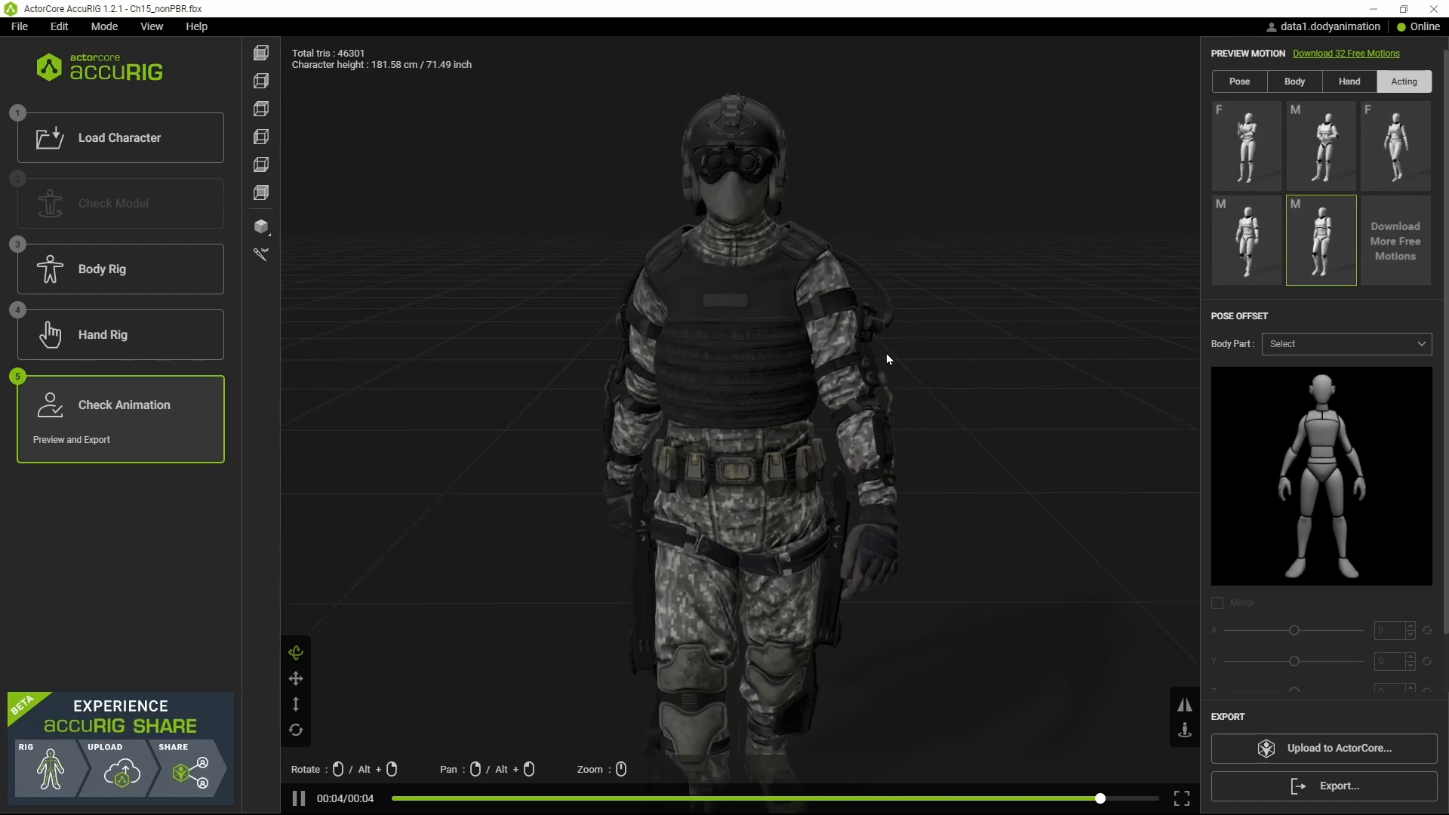
click(1244, 81)
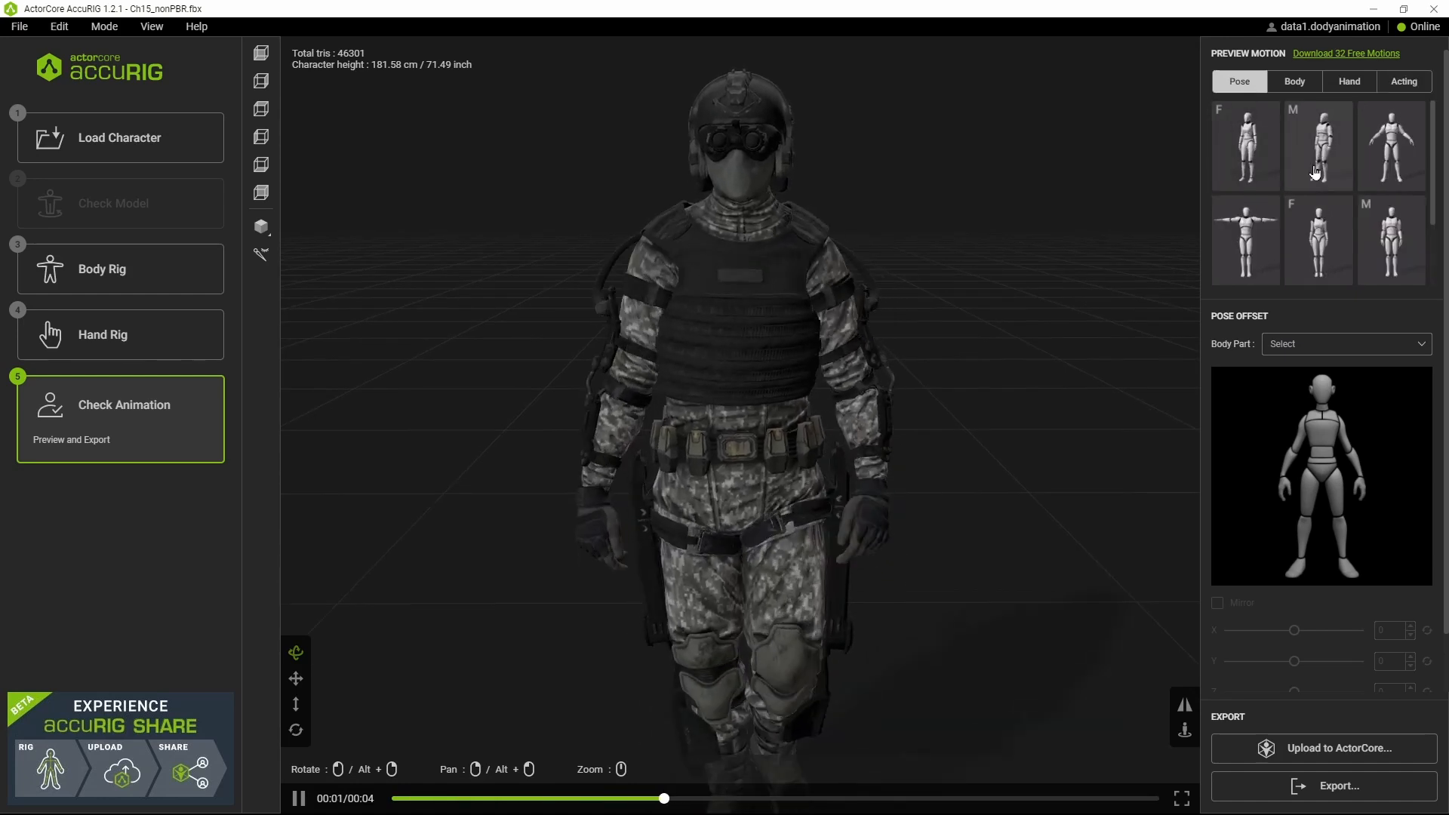
click(1319, 147)
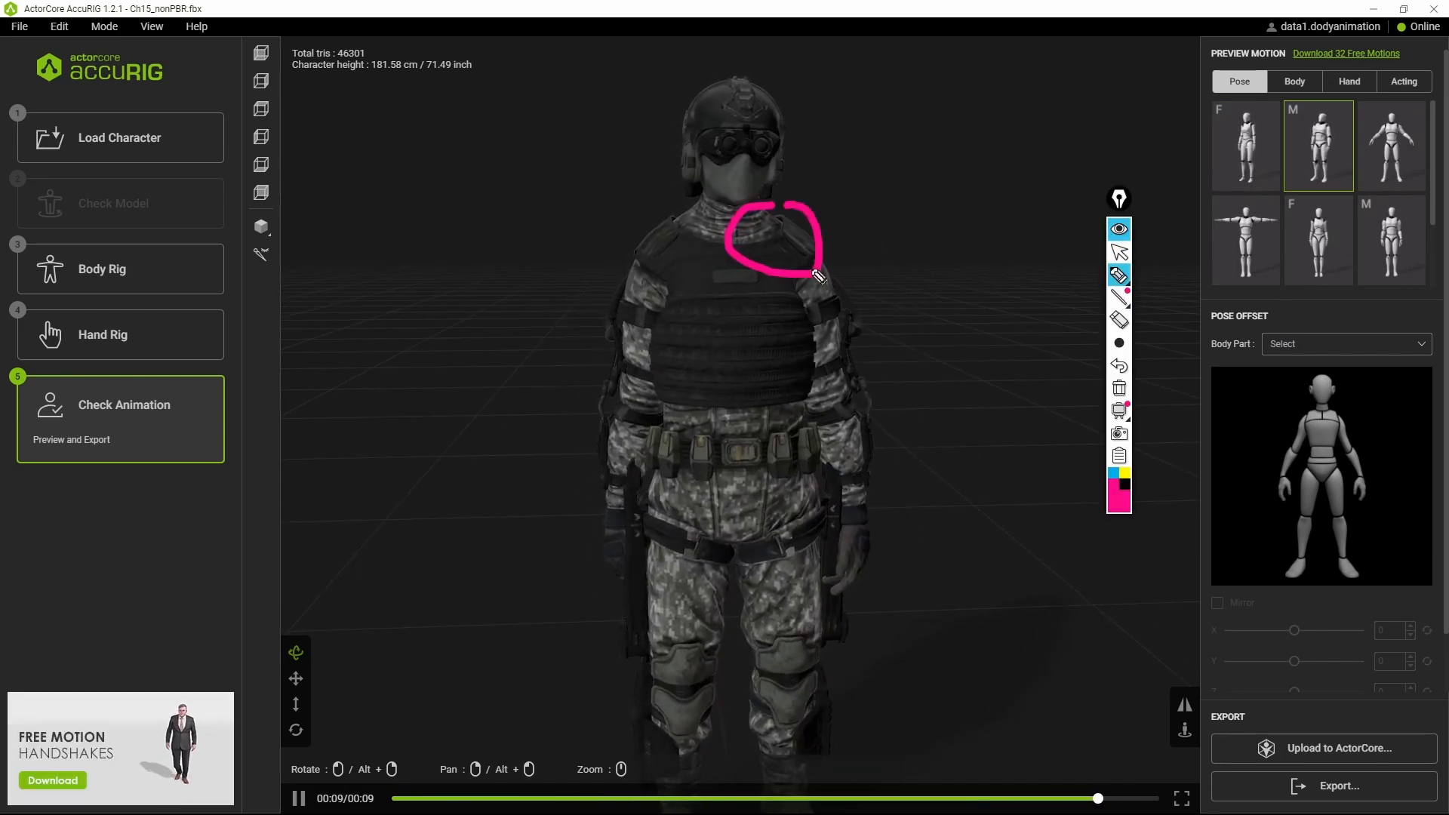
Mark the sloping and squared neck-to-shoulder outlines over the soldier with the screen pen, clear the marks and close the pen tools
click(1119, 388)
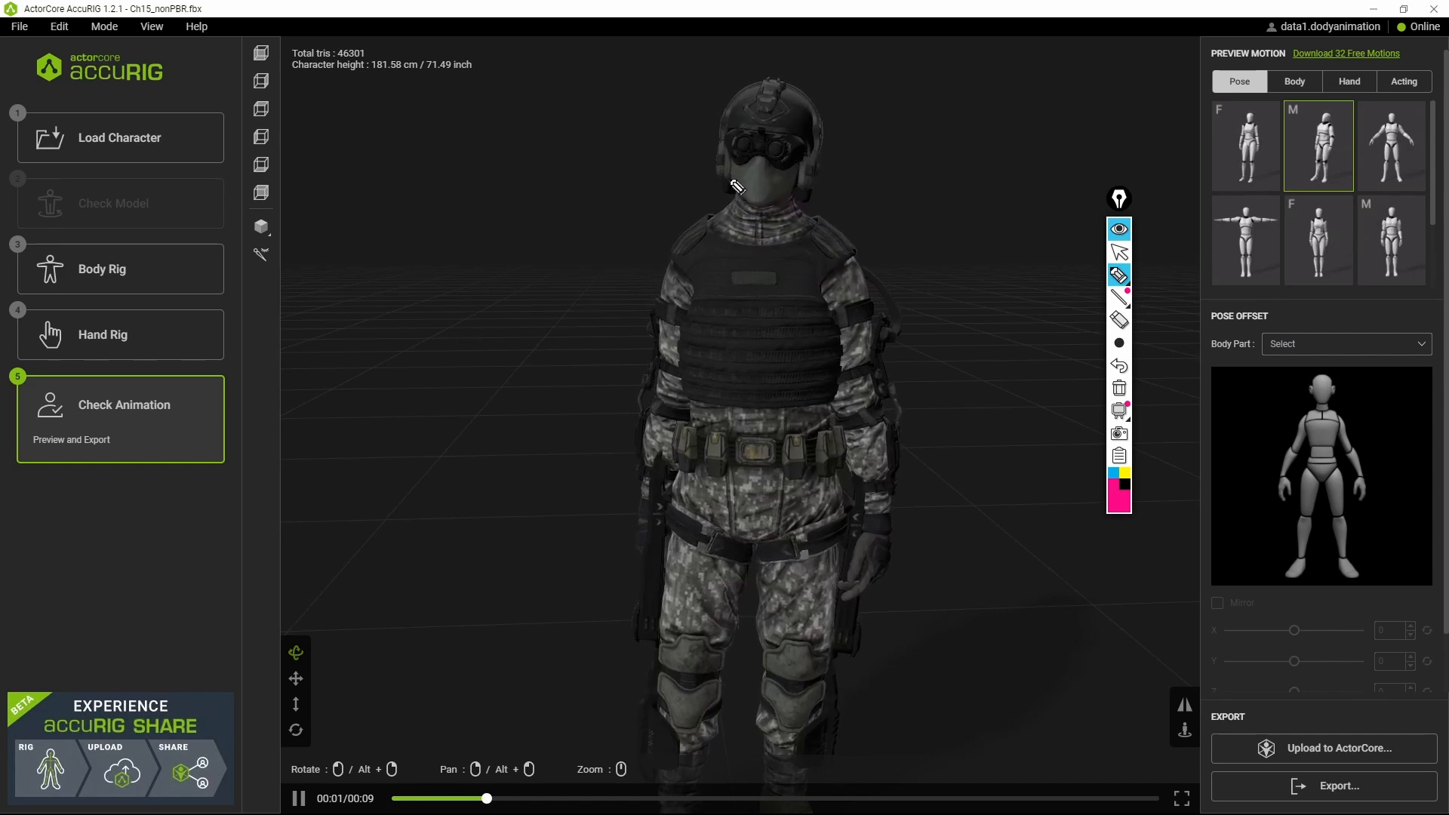
drag(806, 179, 854, 277)
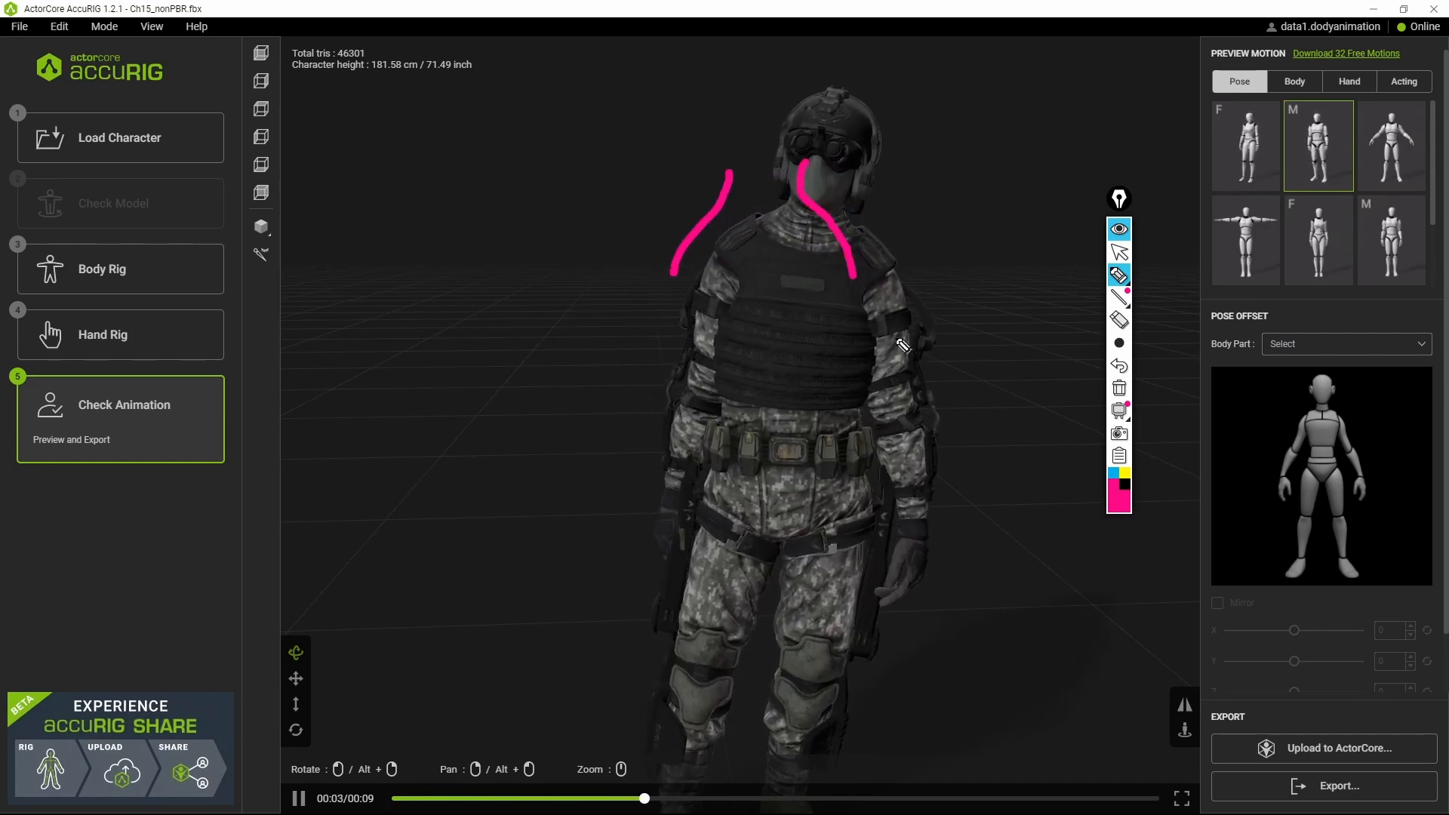
click(1120, 389)
drag(725, 173, 644, 282)
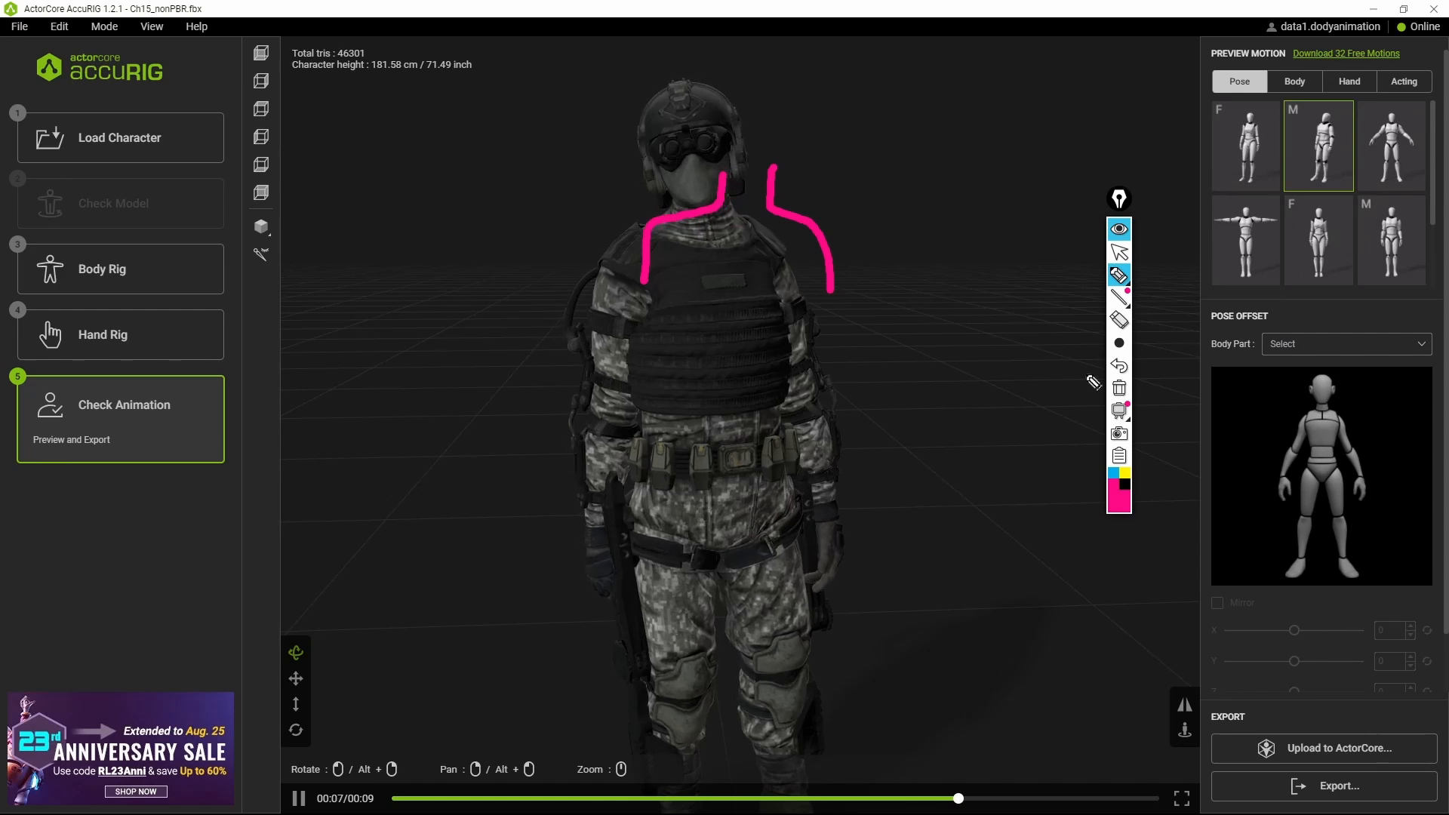
click(1118, 388)
click(1120, 200)
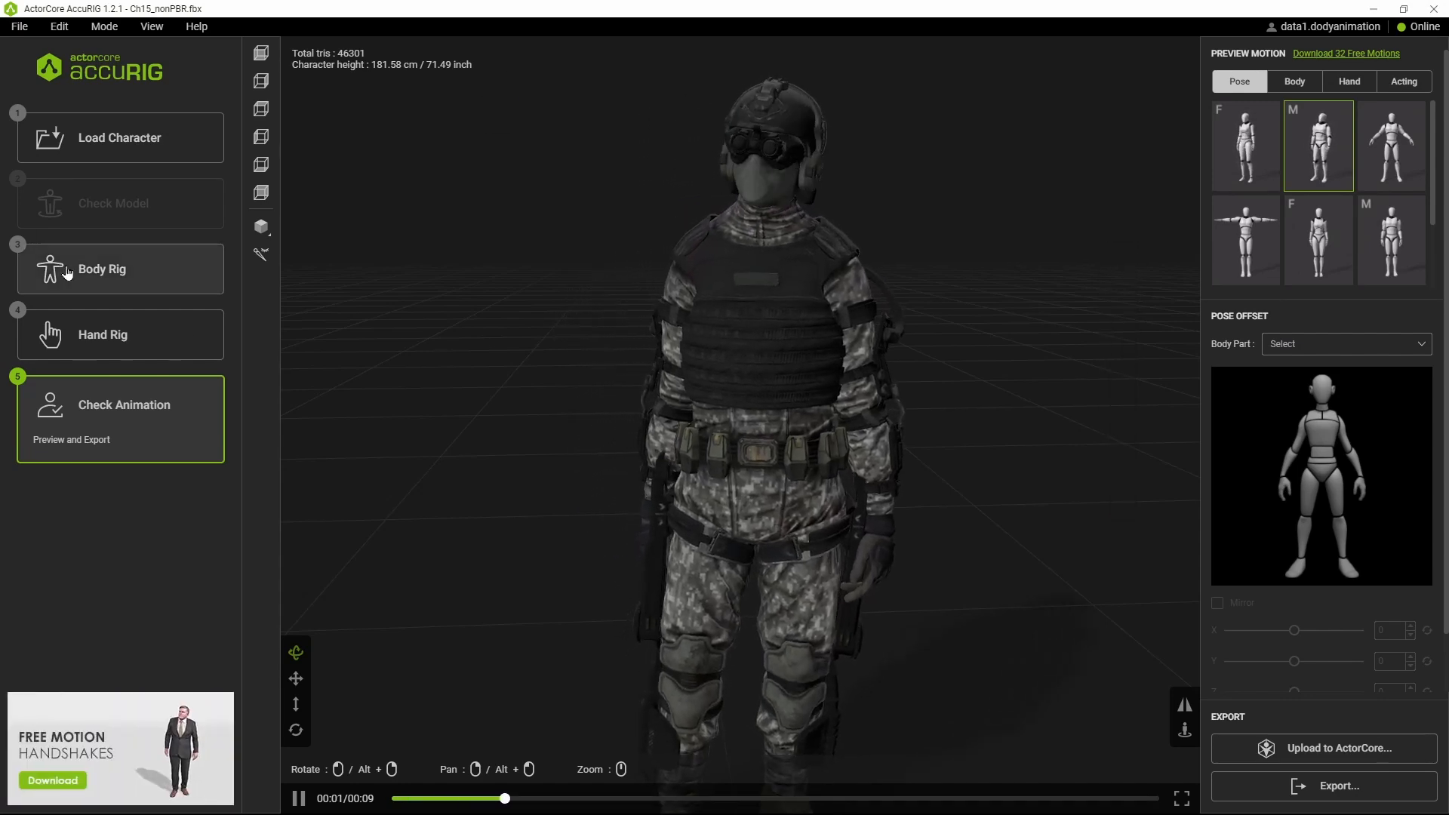
Return to the body rig and move the symmetric clavicle joints up and outward below the collar, with the shoulder joints raised and widened
click(113, 276)
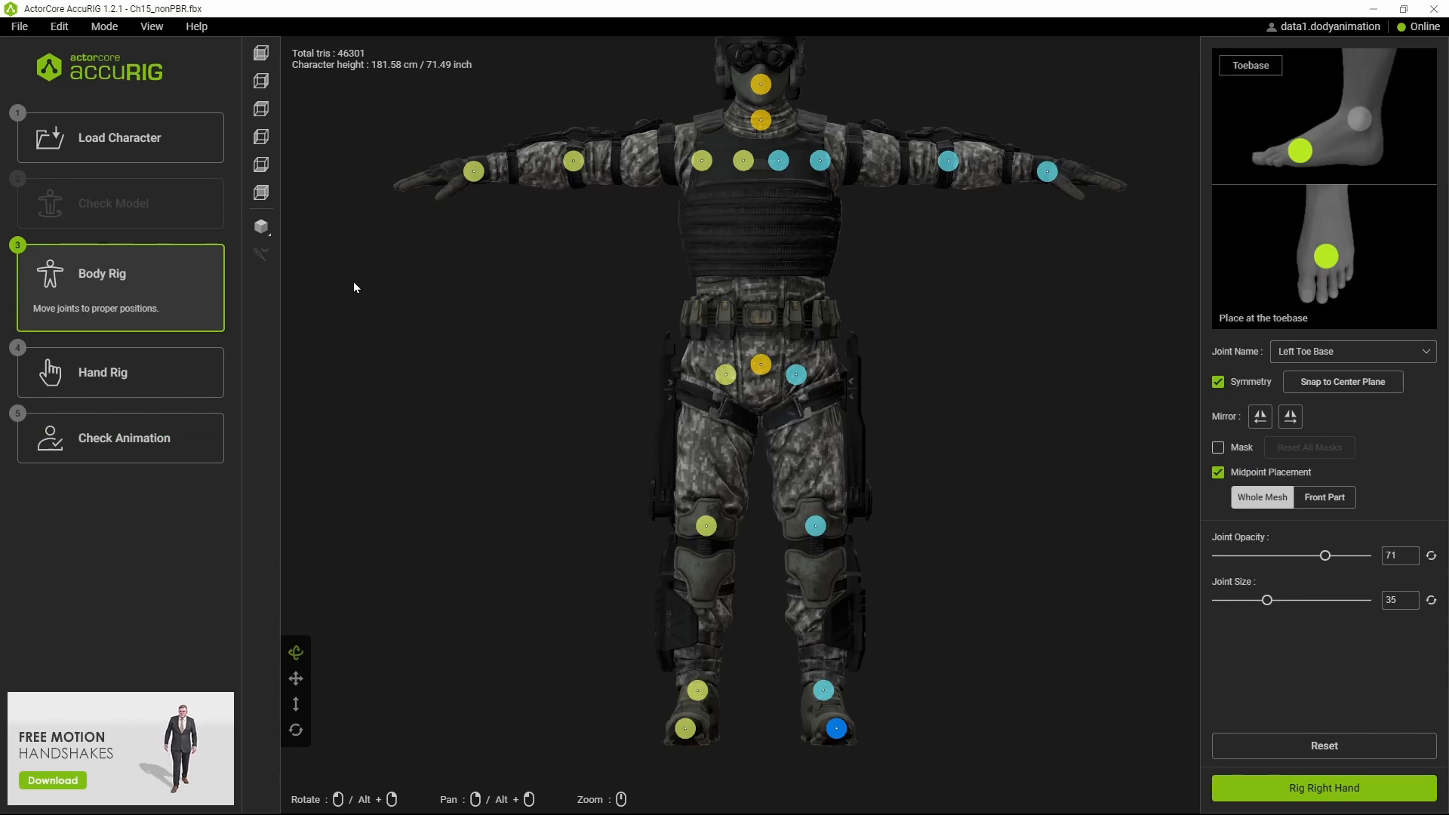
scroll(857, 347, up, 8)
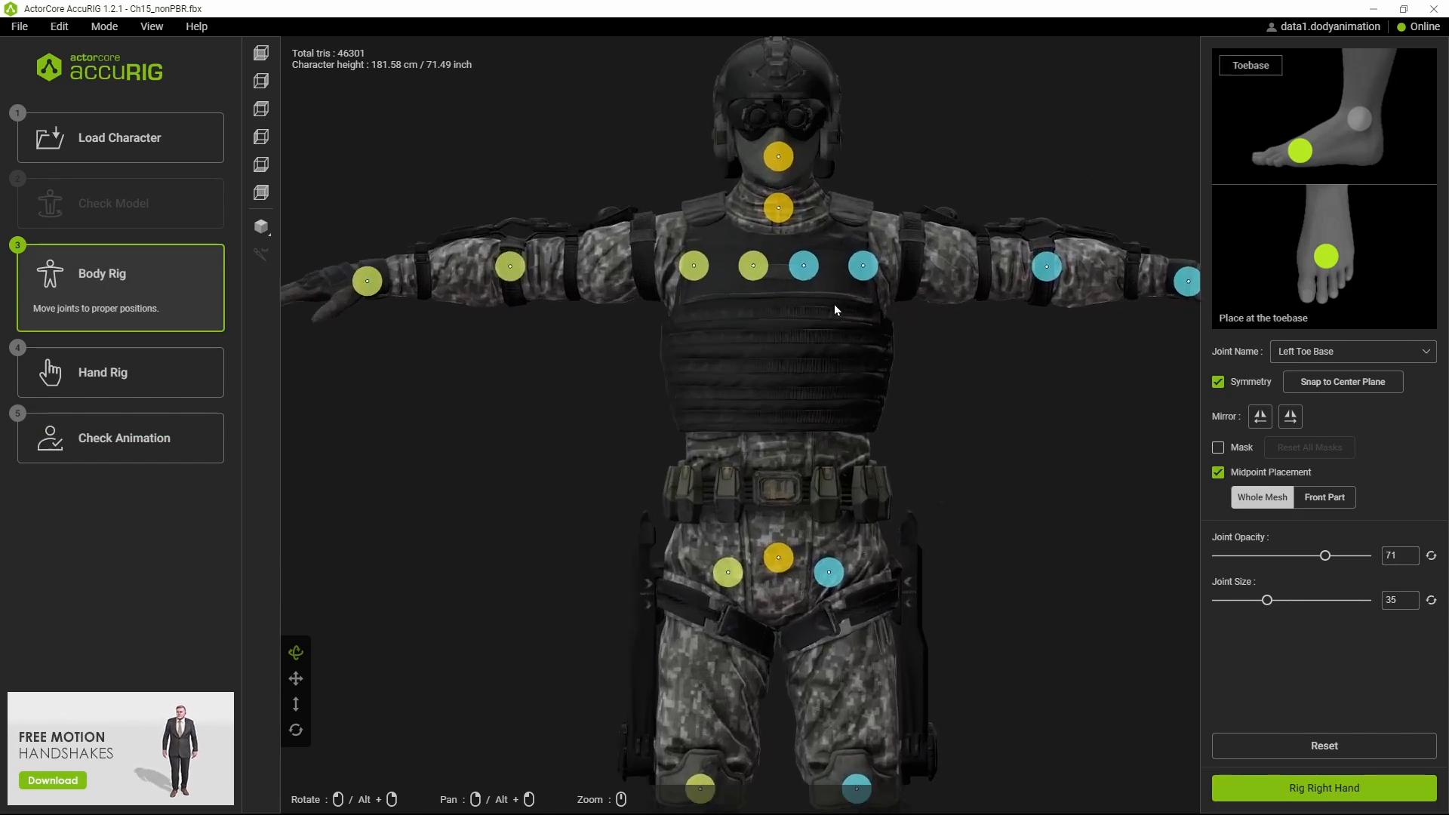
click(764, 391)
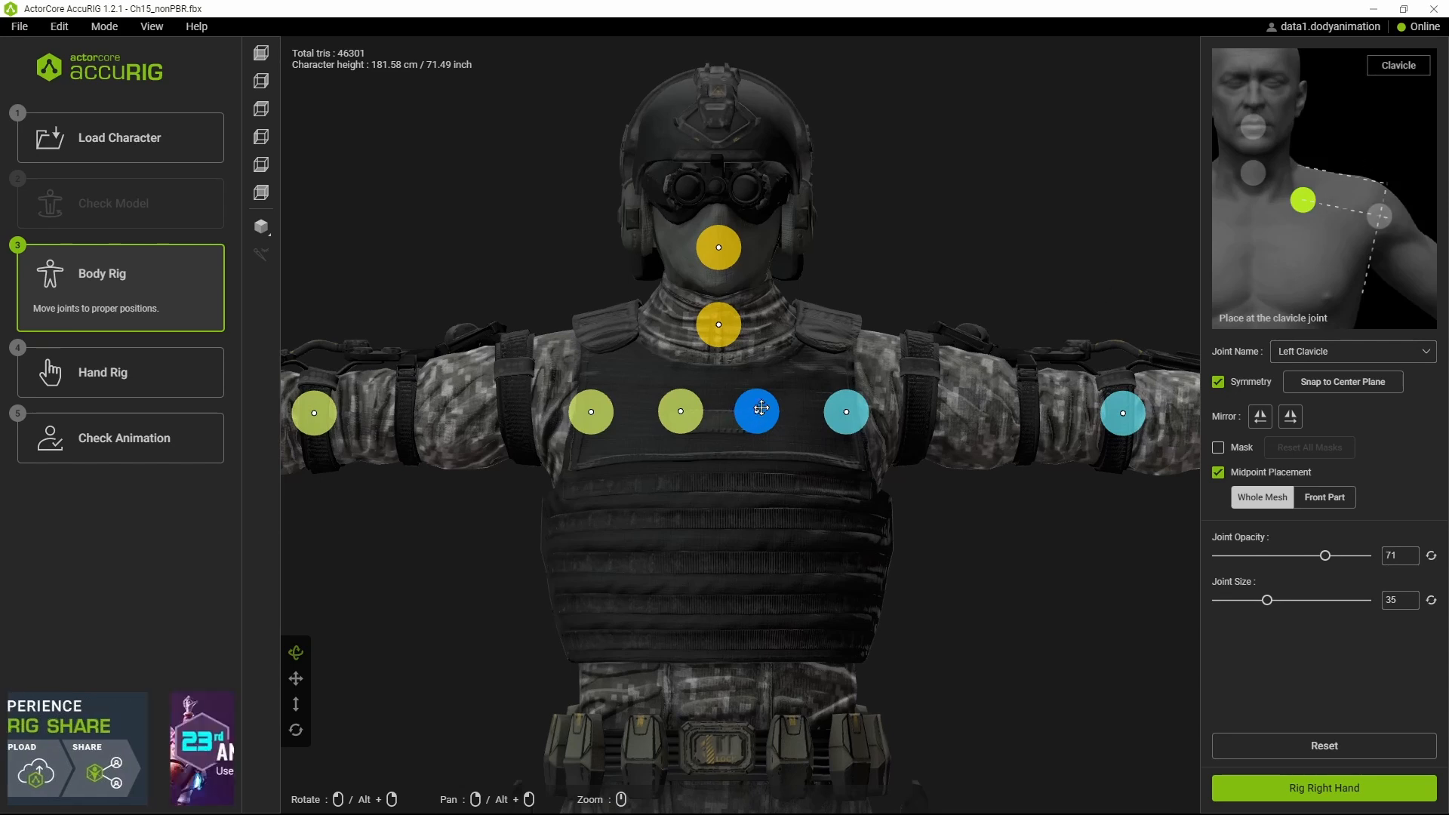
drag(762, 407, 780, 367)
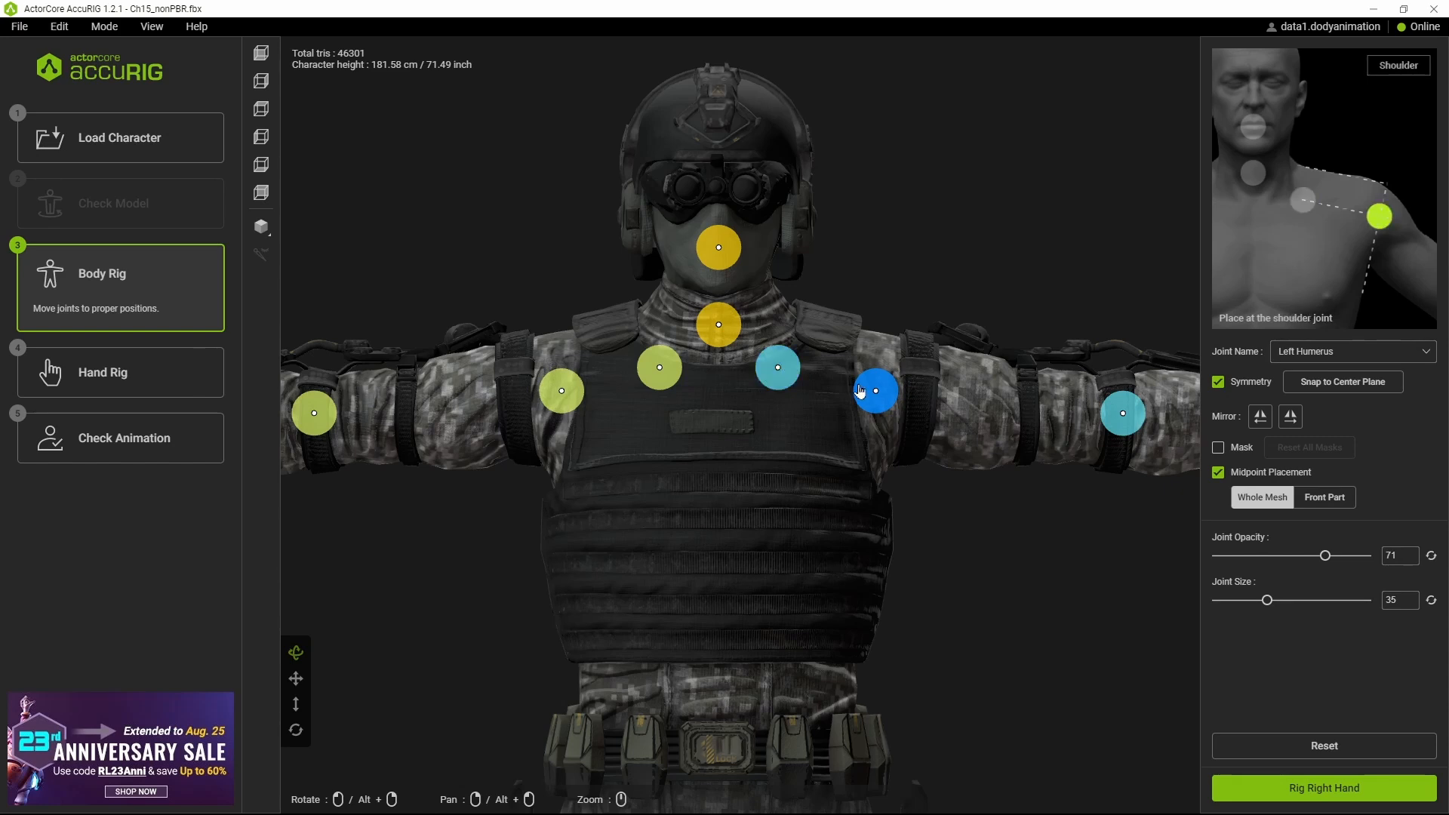
click(876, 389)
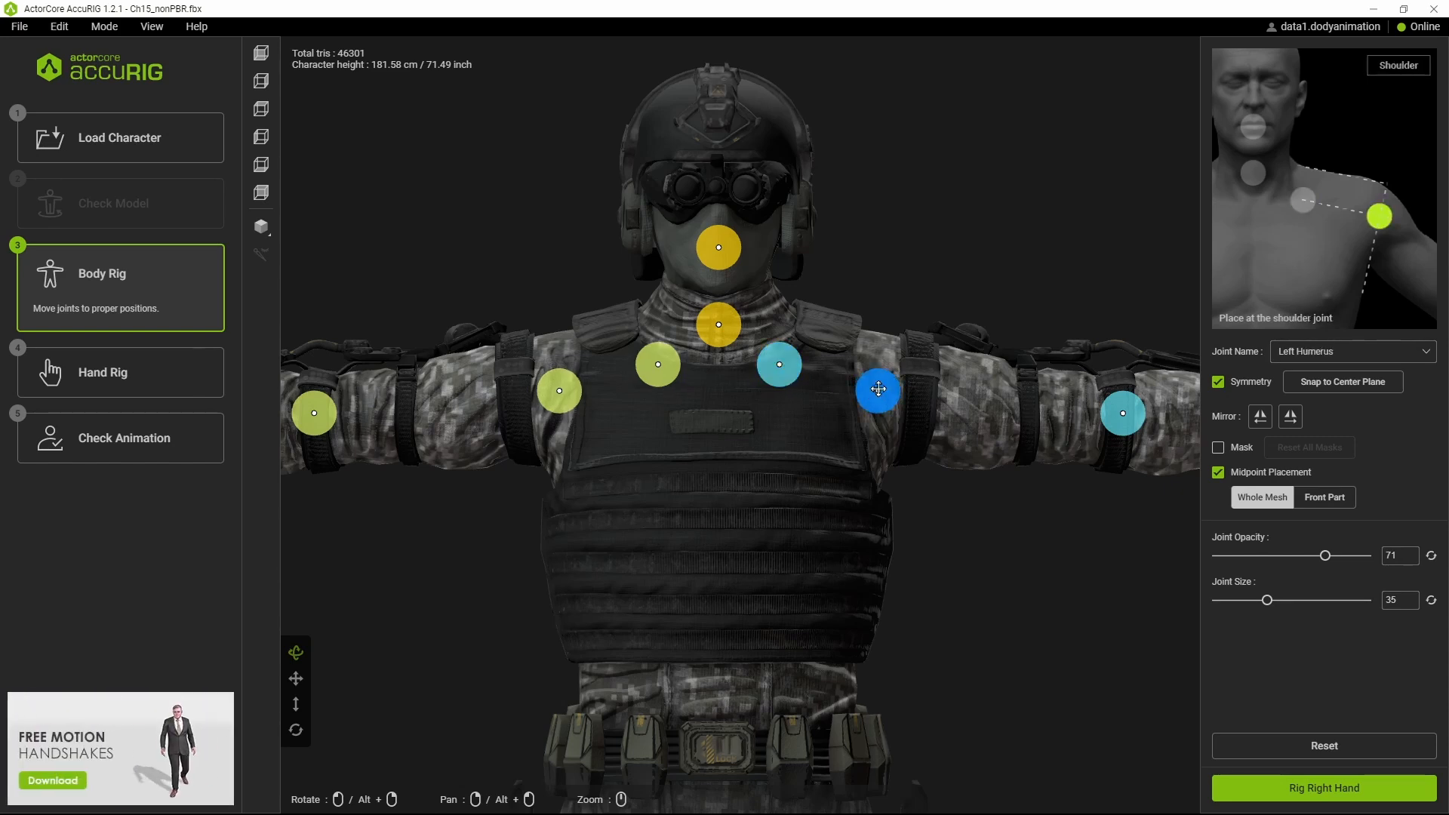
Keep the existing finger joints of both hands and finalize the character with the adjusted shoulders
click(1298, 794)
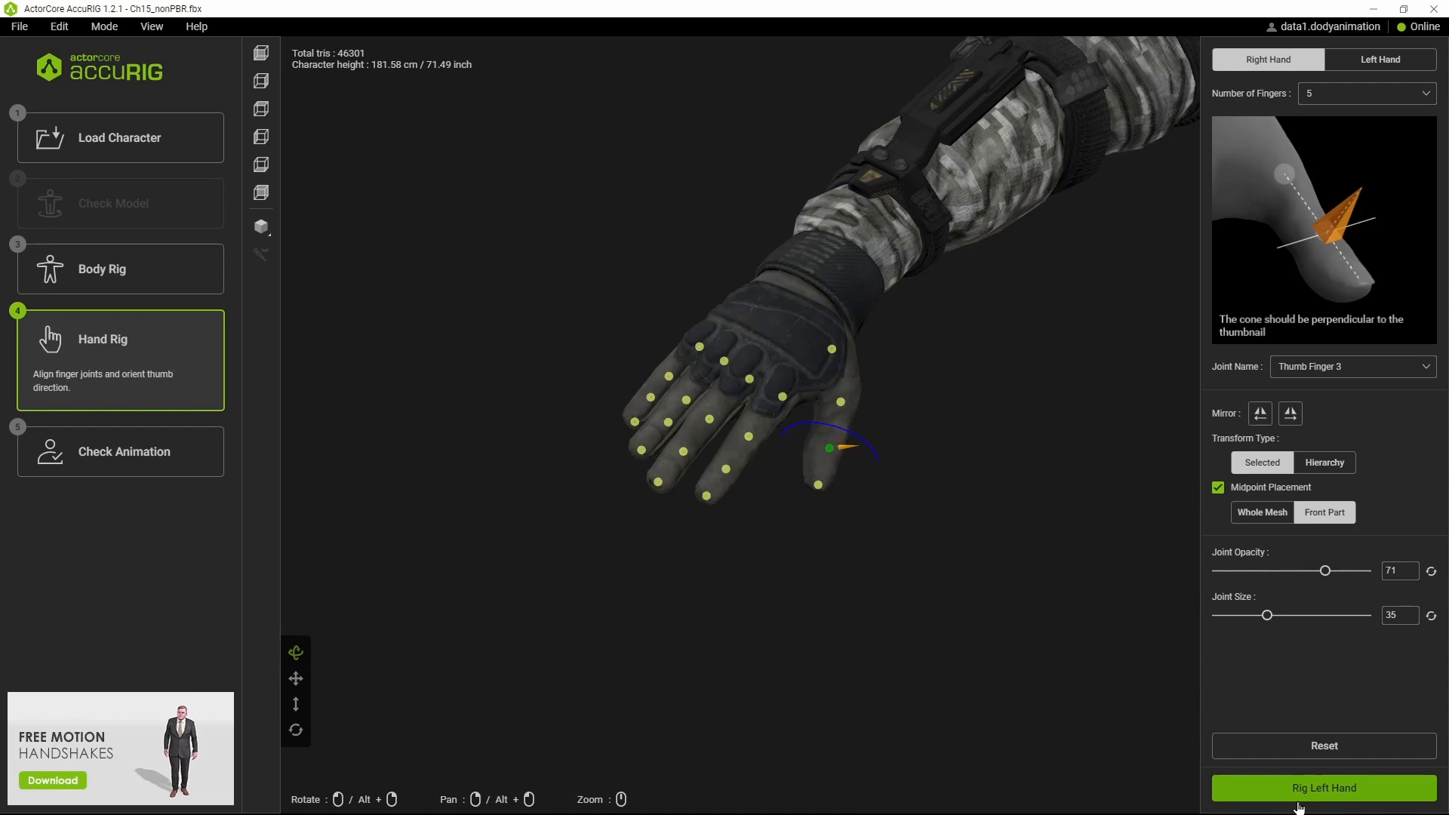
click(1300, 794)
click(1291, 792)
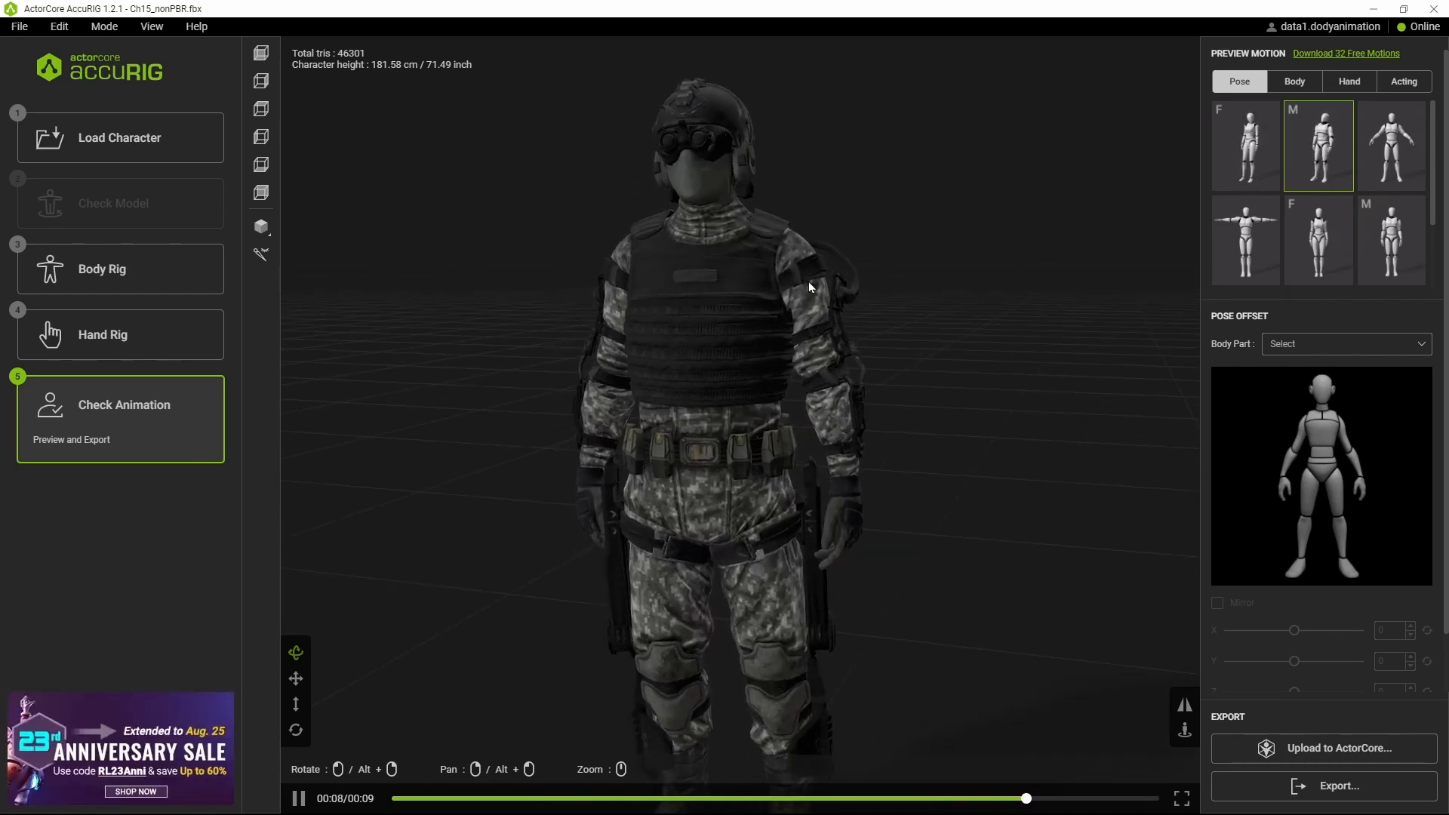
Check the soldier's shoulders, arms and legs in the male standing pose from different angles
drag(679, 294, 890, 301)
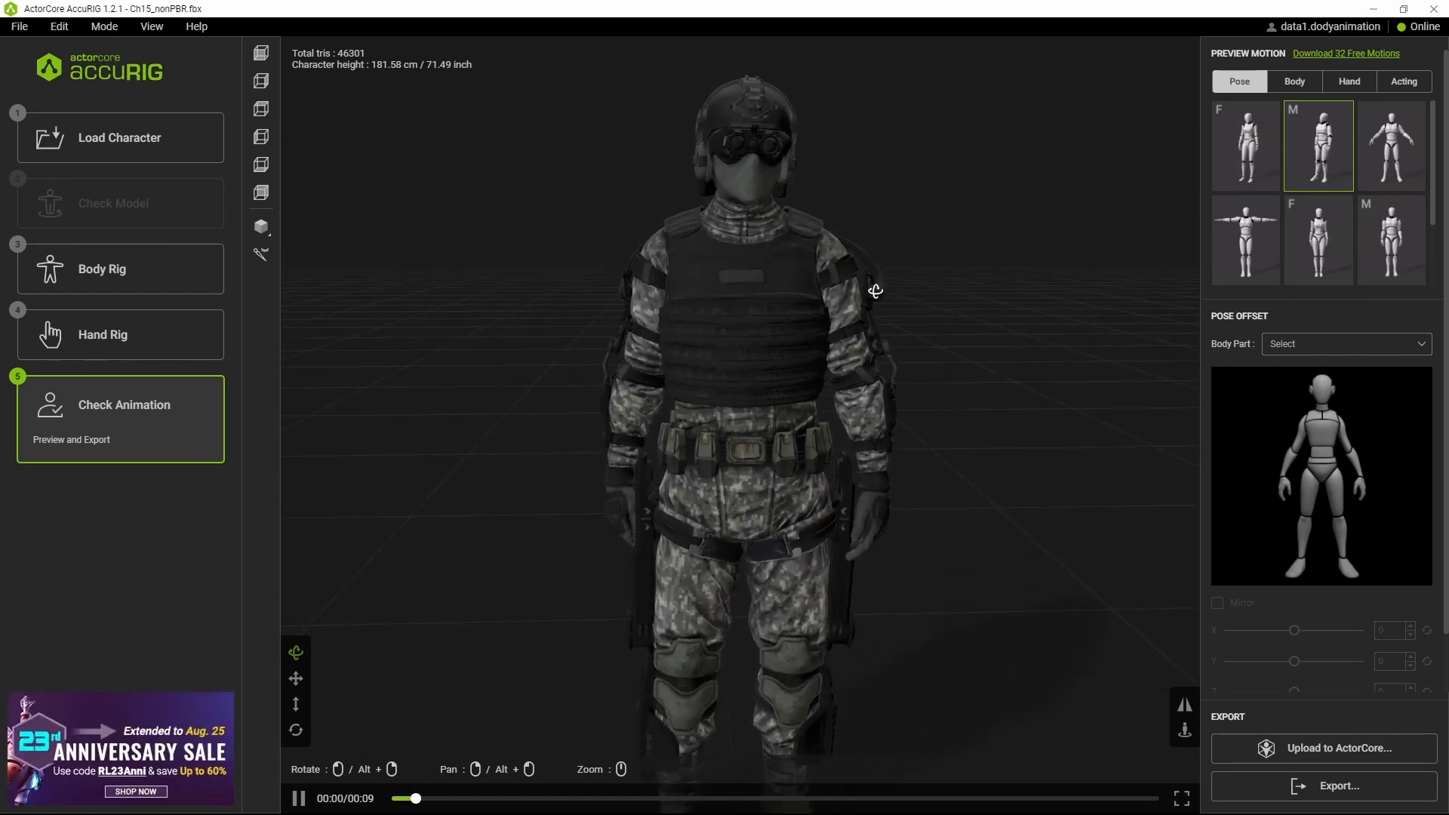
right_drag(903, 557, 831, 320)
scroll(785, 365, up, 2)
drag(778, 383, 717, 381)
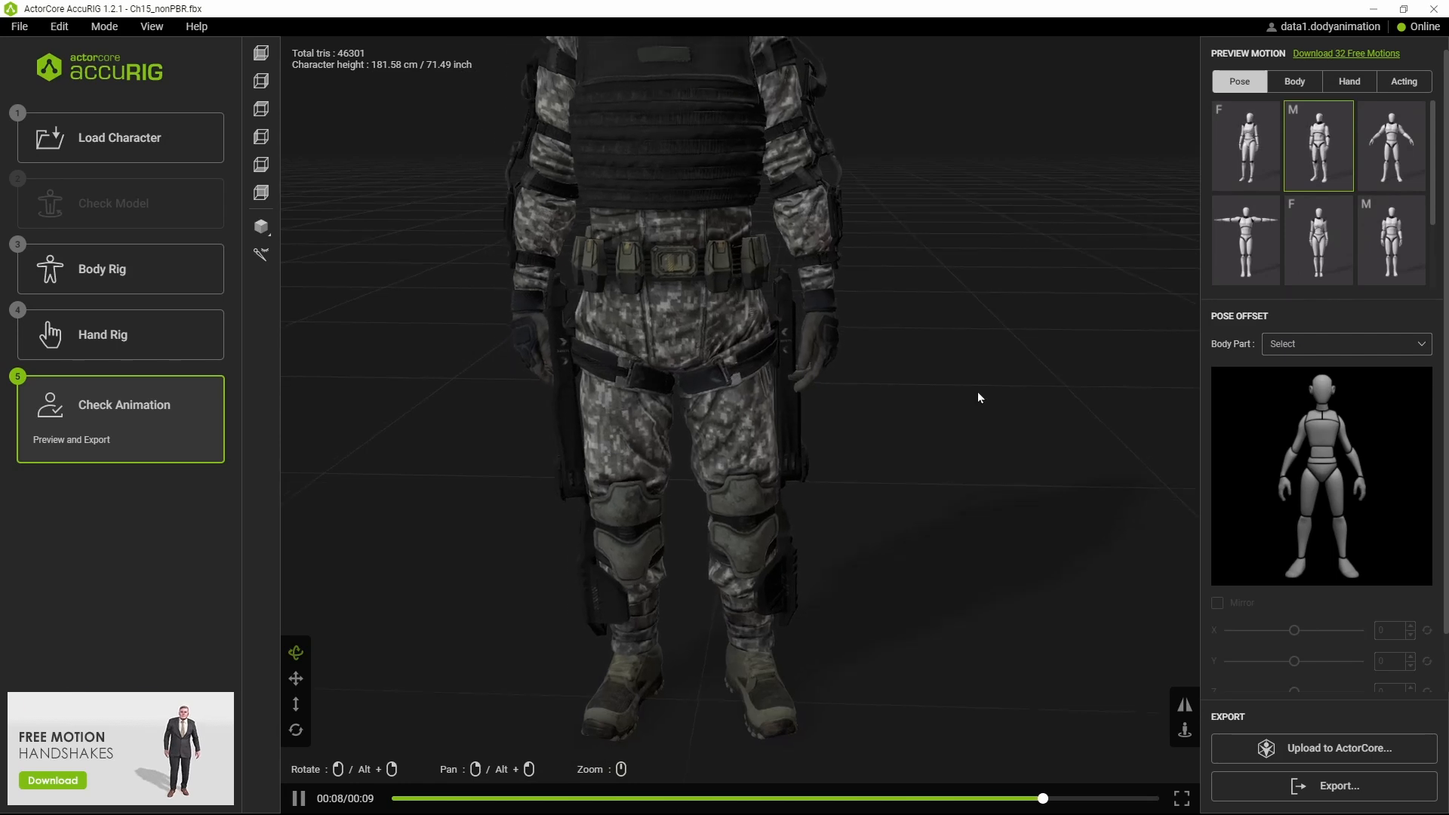
Adjust the Z pose offset of the right upper arm with Mirror enabled, trying -3
click(1300, 441)
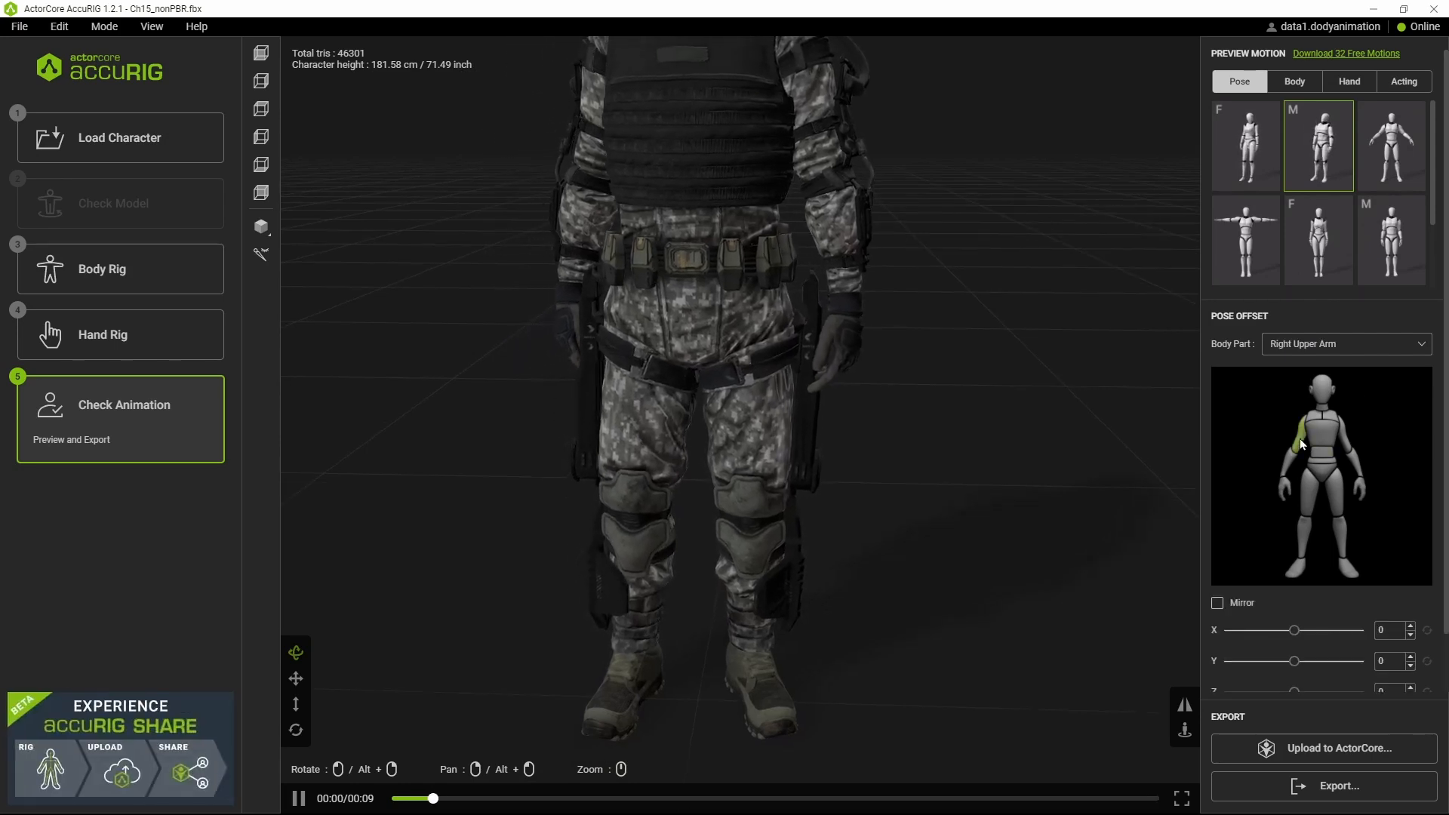
click(1216, 602)
drag(1446, 581, 1446, 646)
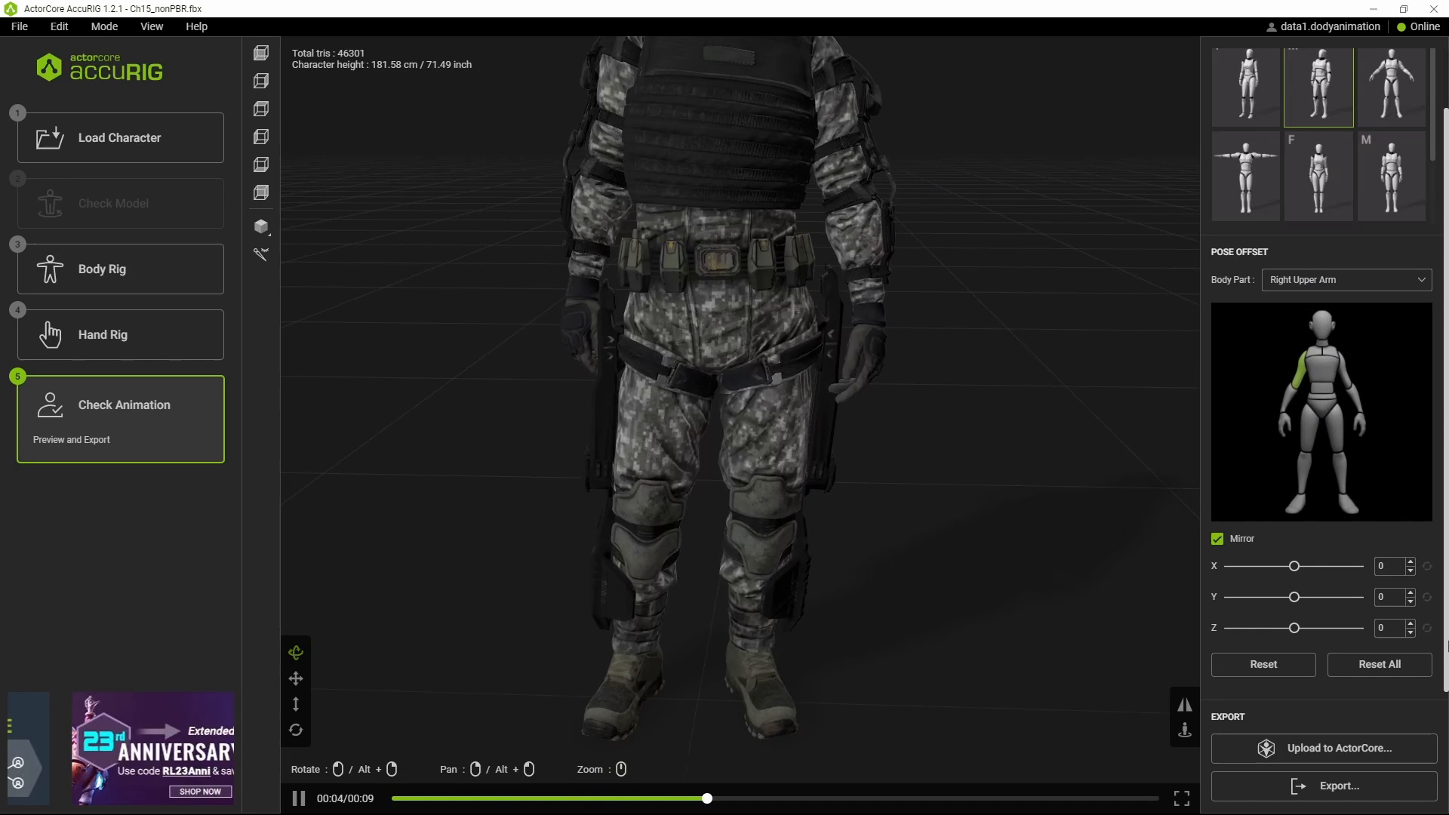
click(1285, 627)
drag(1286, 629, 1292, 628)
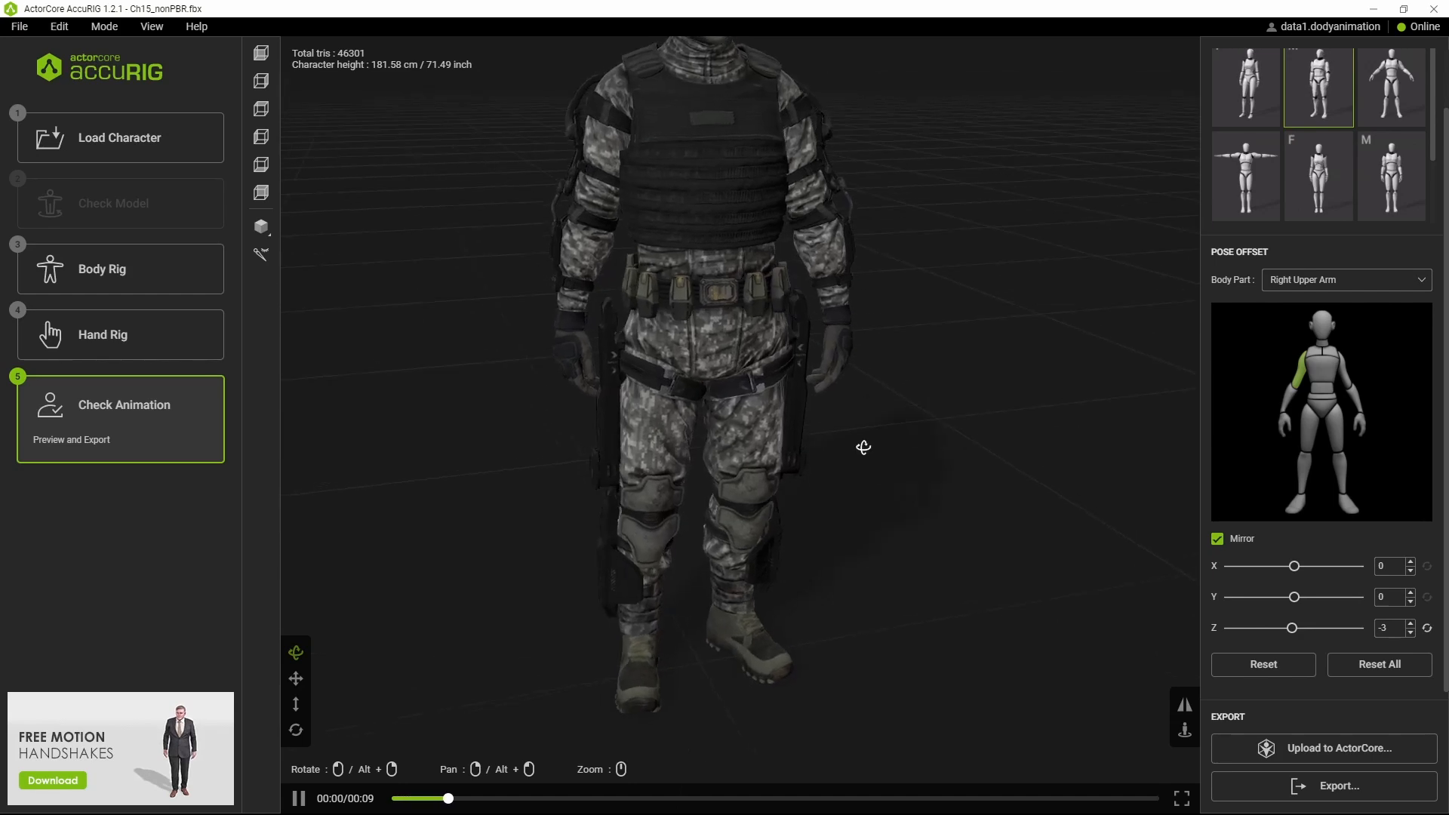
drag(1284, 634, 1298, 640)
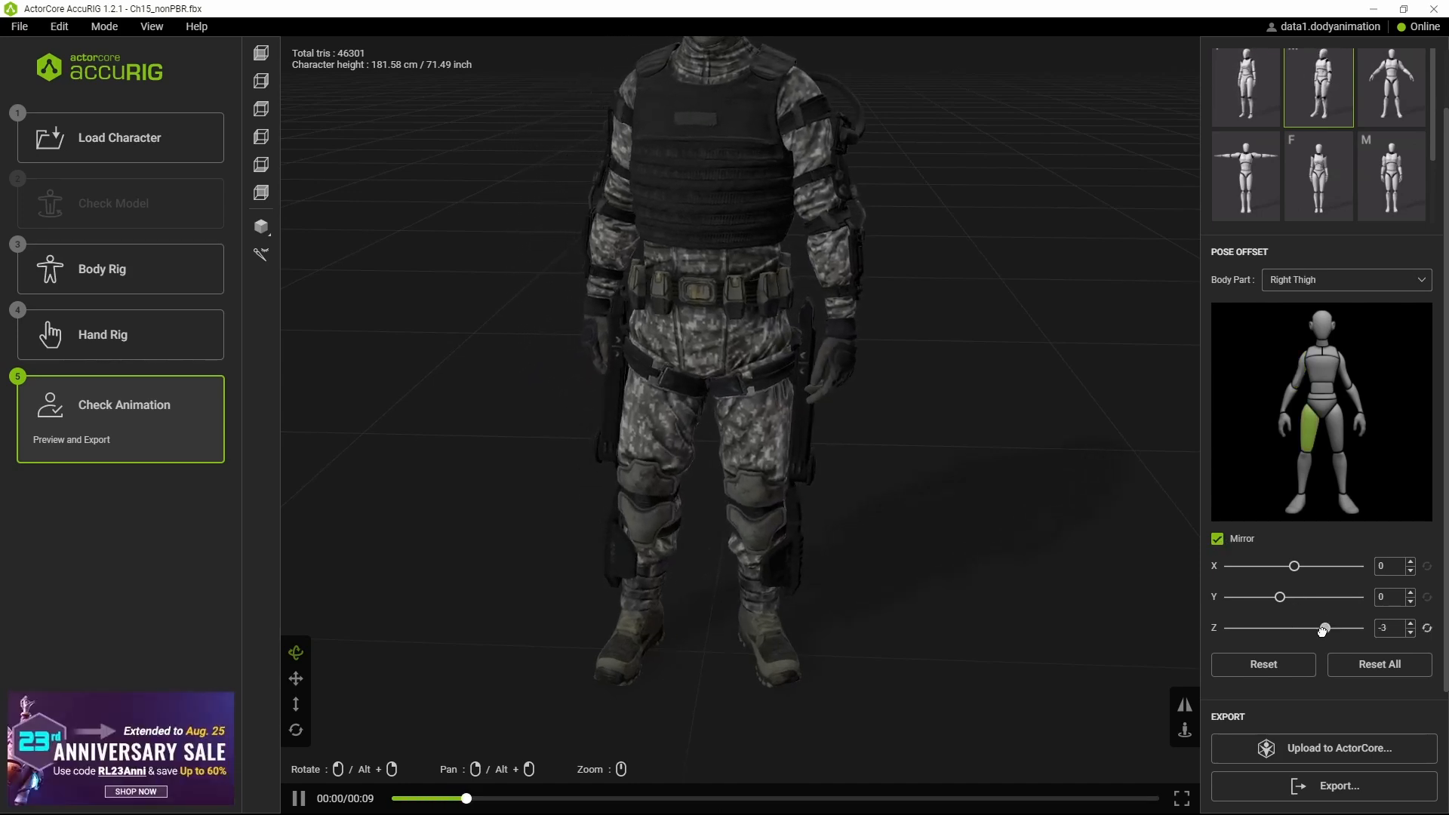
Try a mirrored Z pose offset of 3 on the right thigh and preview it in the last male acting motion
drag(1328, 628, 1335, 640)
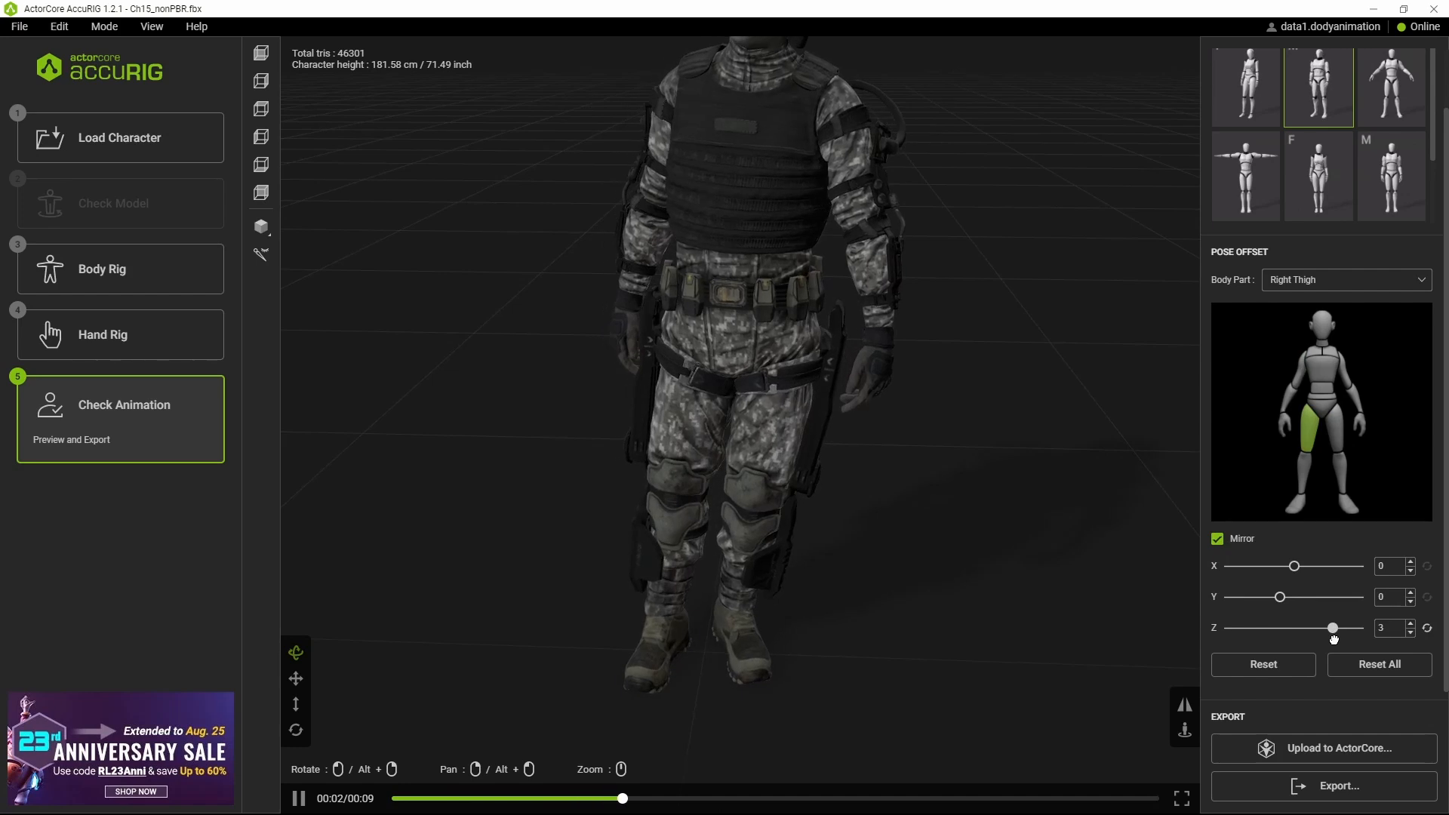
scroll(1380, 104, up, 2)
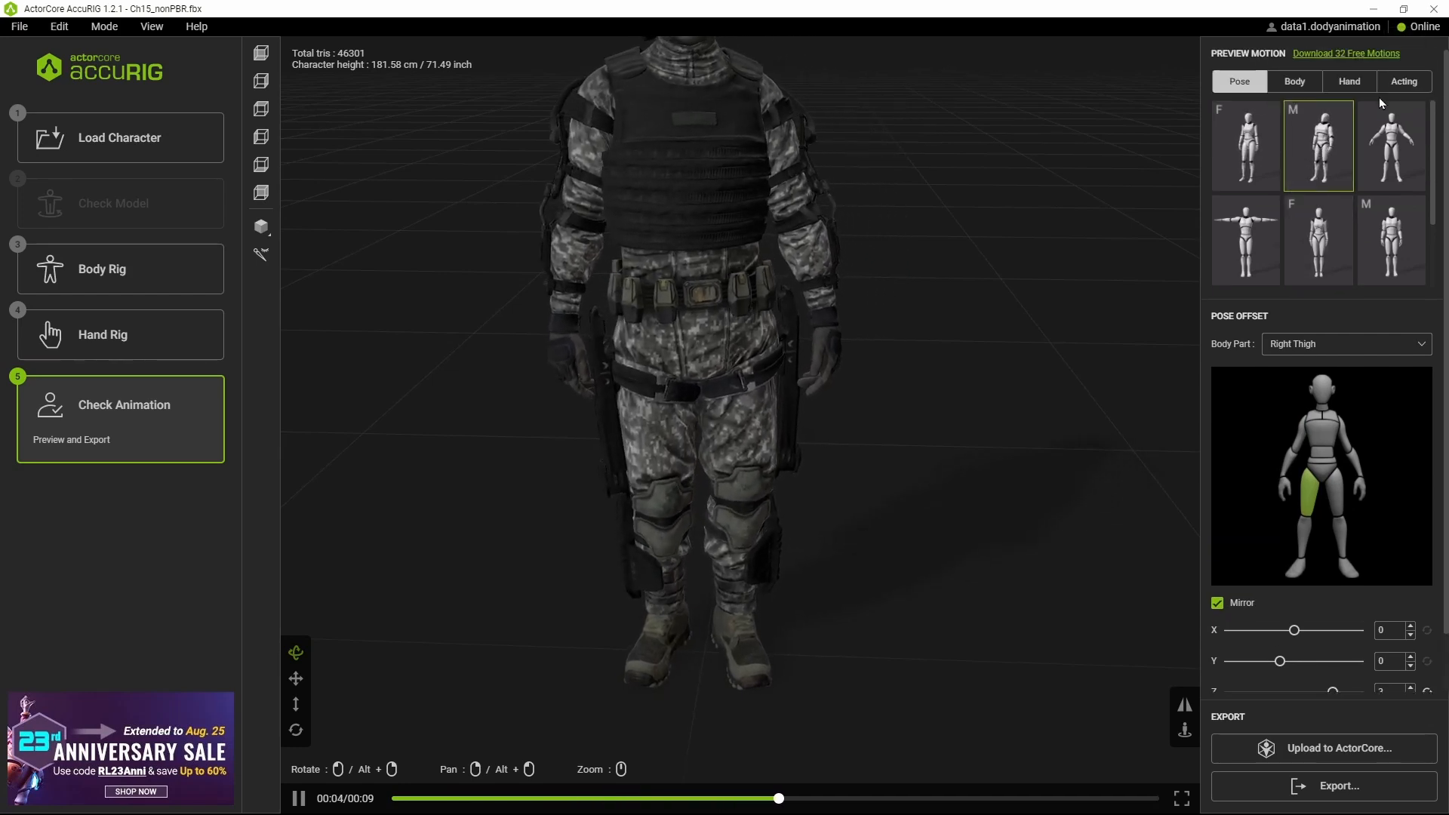
click(1407, 87)
click(1320, 271)
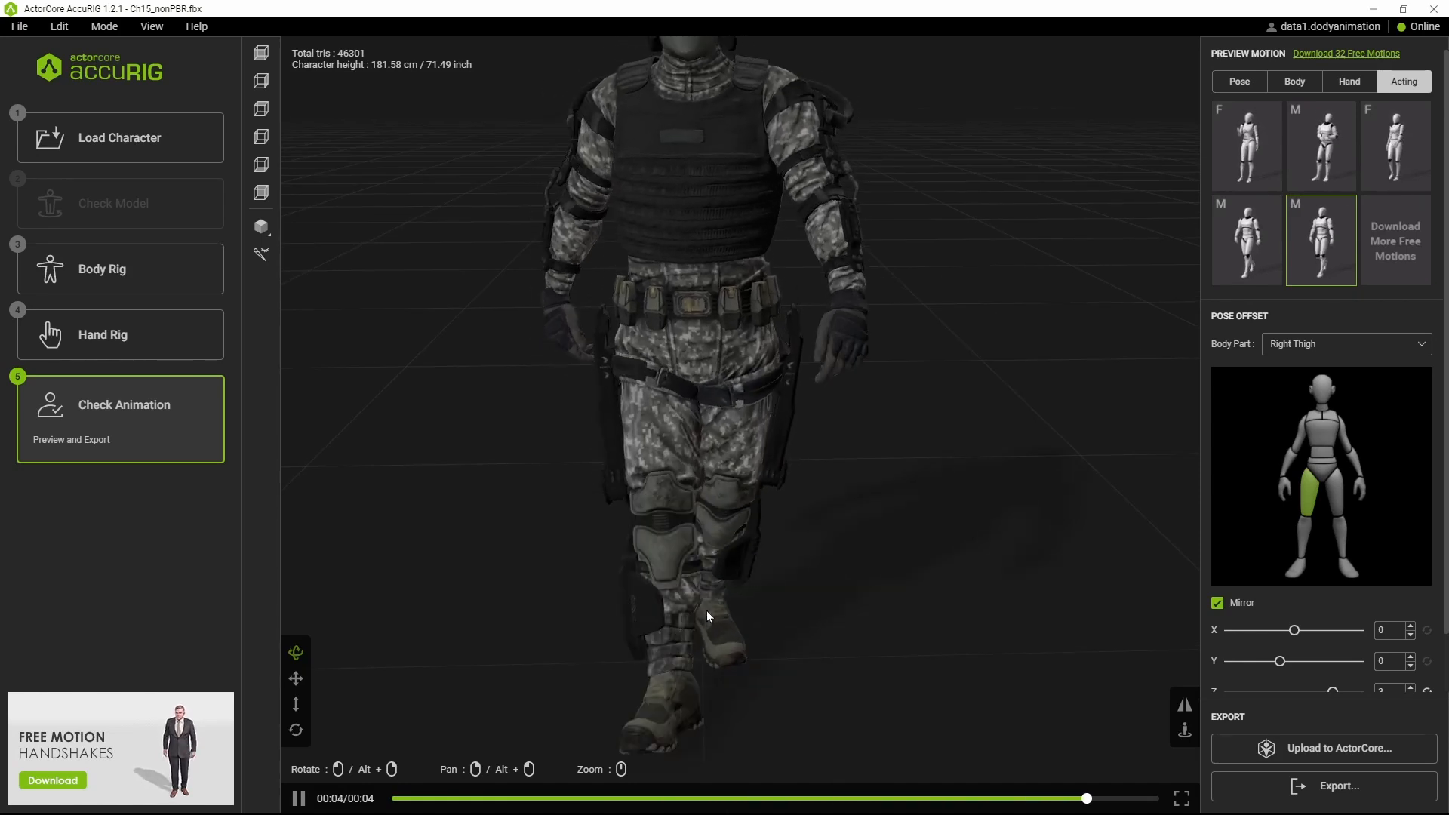
Set the right thigh's mirrored Z pose offset back to 0
scroll(1446, 645, down, 1)
scroll(1319, 646, down, 1)
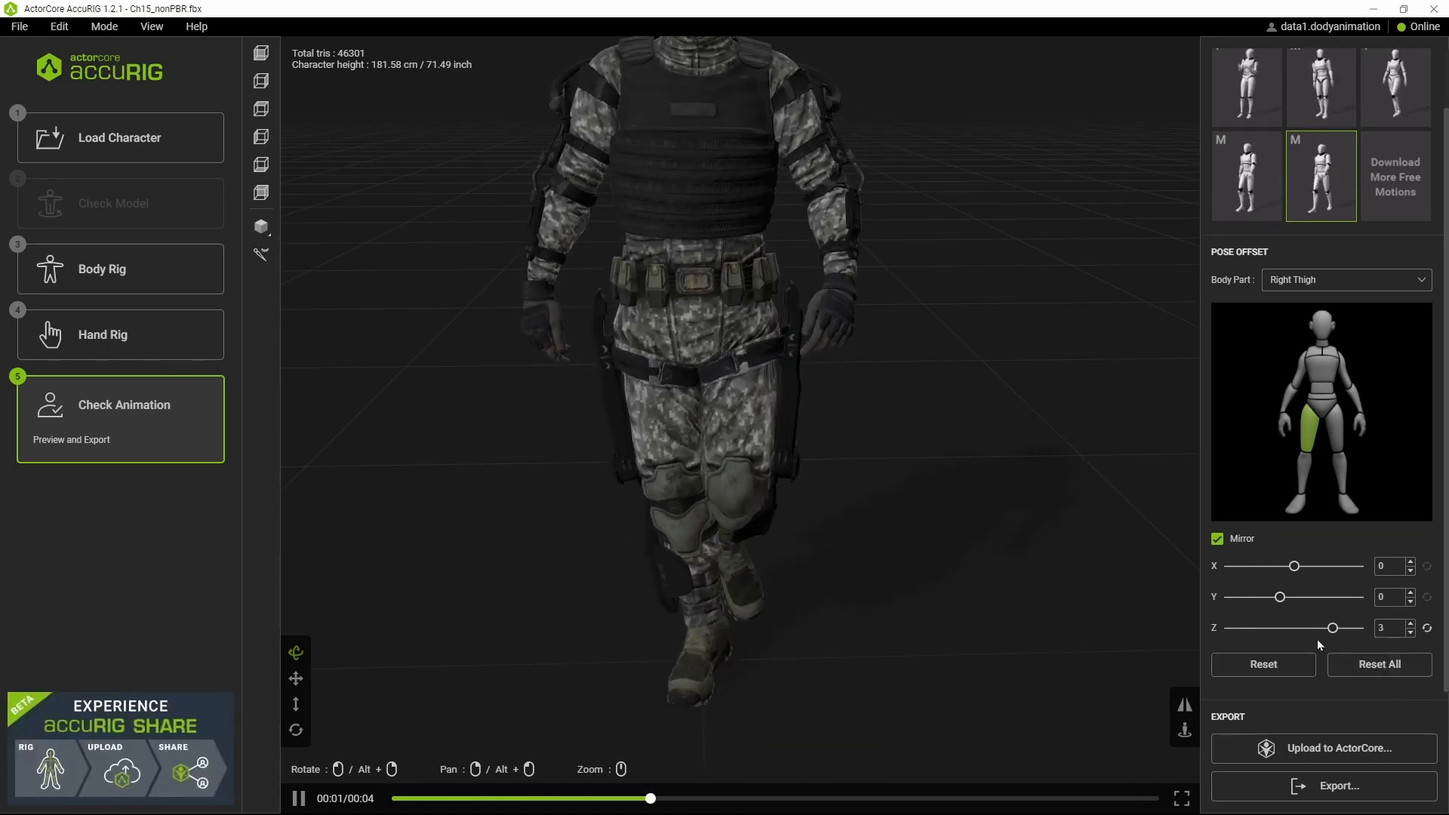
drag(1335, 630, 1326, 629)
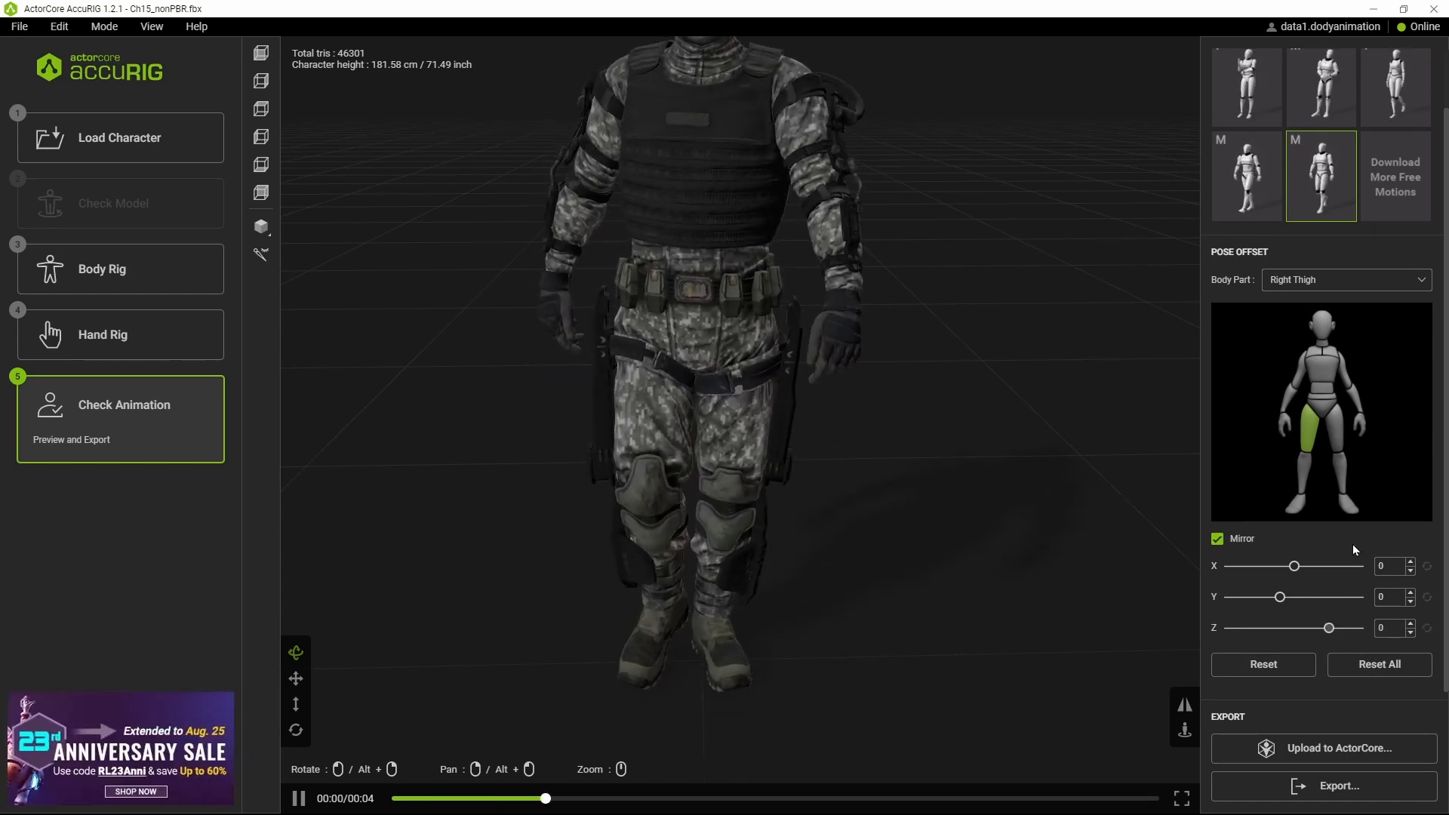
Try mirrored pose offsets on the right foot (X 60, Y 28, and Z) and the right calf (Z 3), resetting each
click(1290, 507)
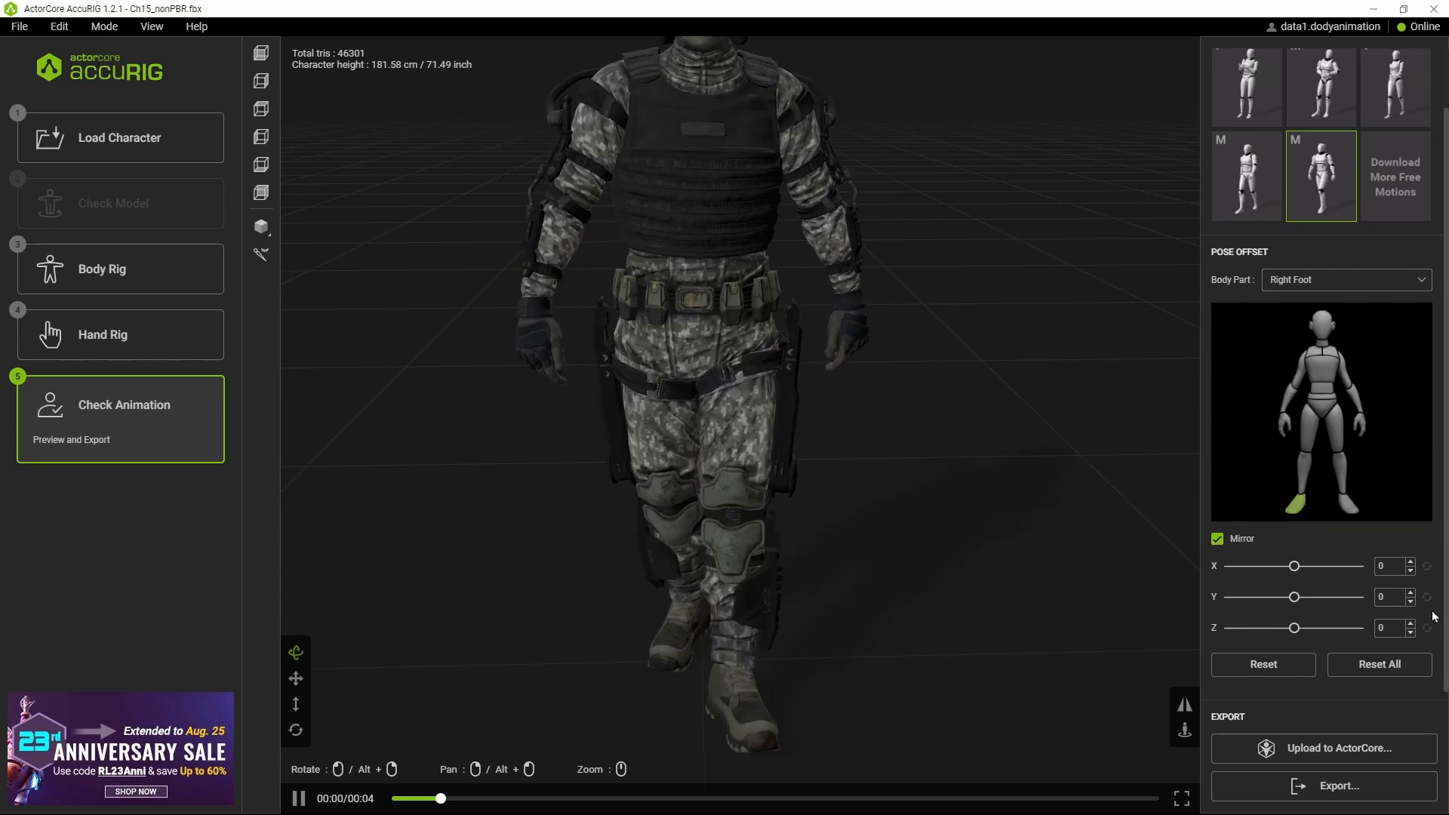
drag(1294, 628, 1305, 629)
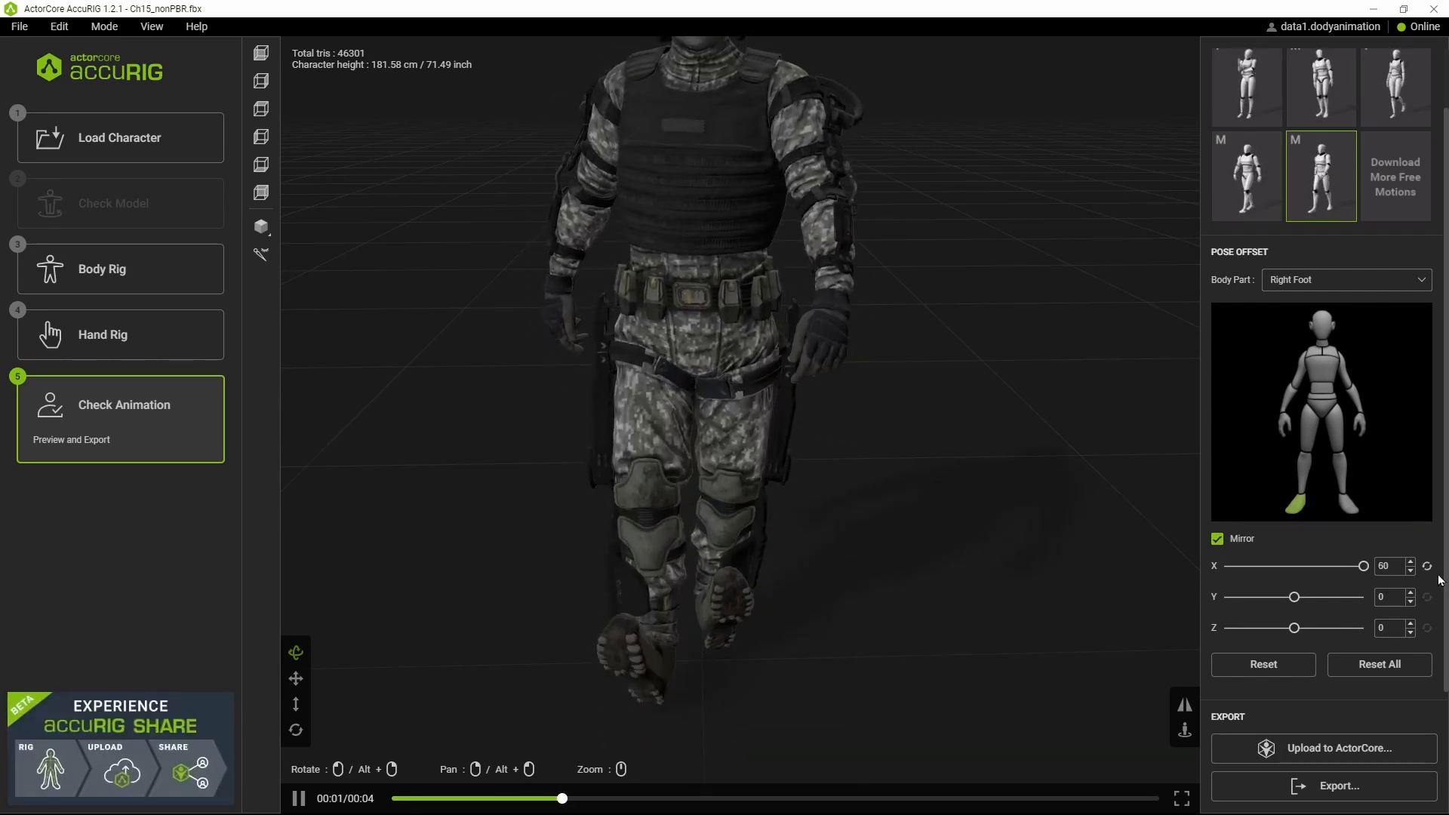
drag(1331, 603, 1364, 610)
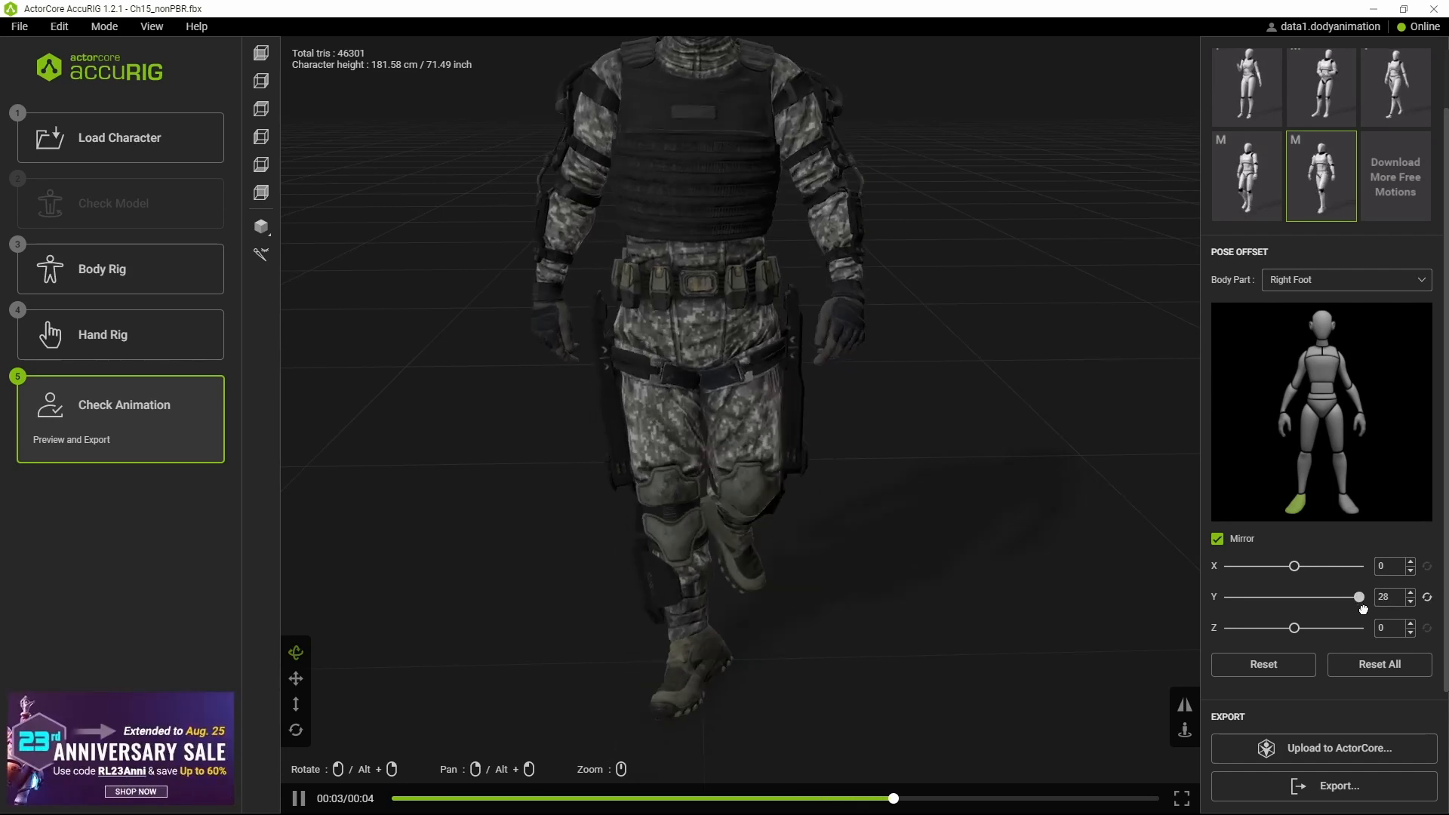
click(1427, 597)
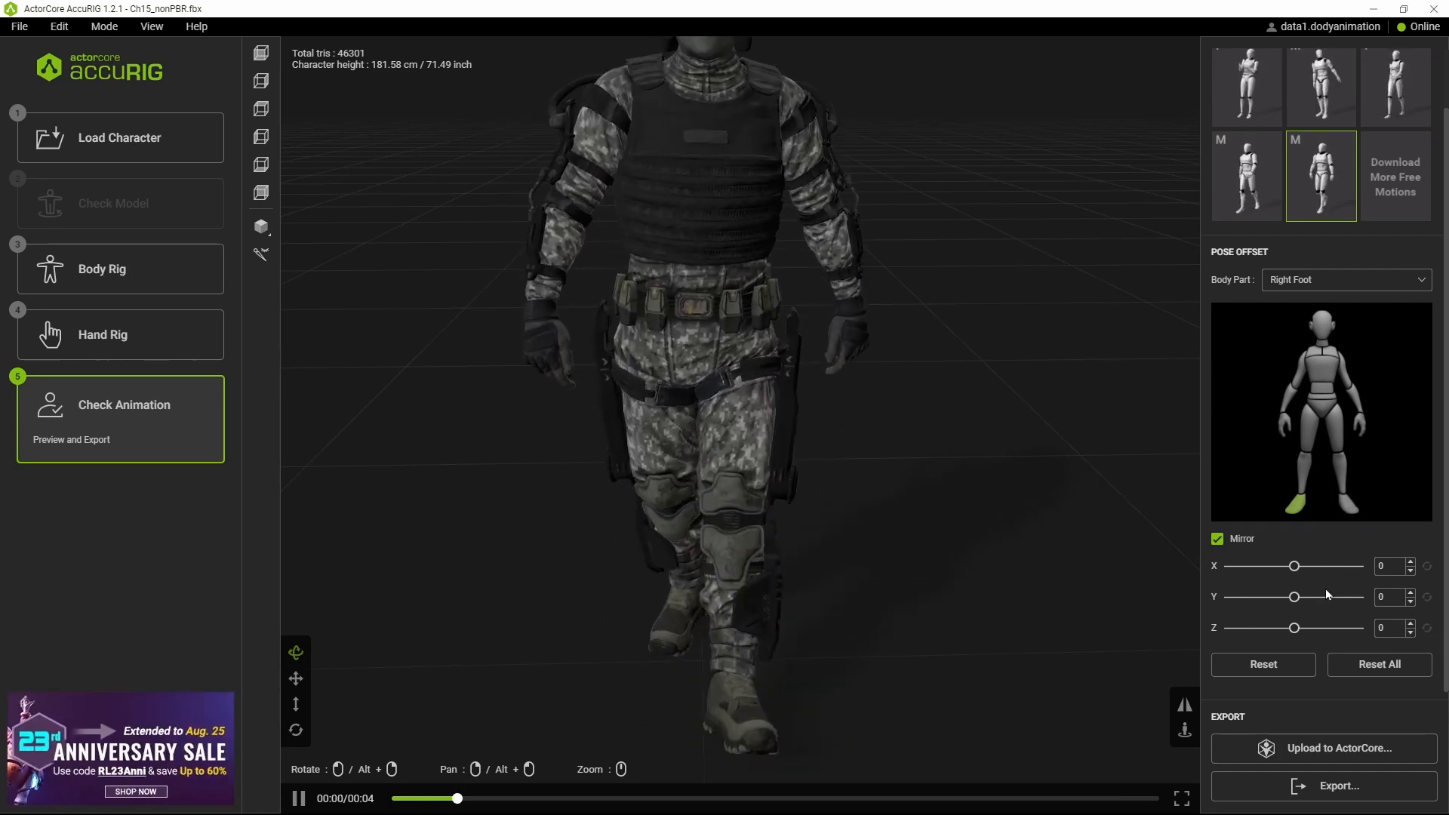
mouse_move(1294, 628)
mouse_down()
mouse_move(1342, 629)
mouse_move(1230, 627)
mouse_move(1299, 627)
mouse_up()
click(1428, 629)
click(1303, 472)
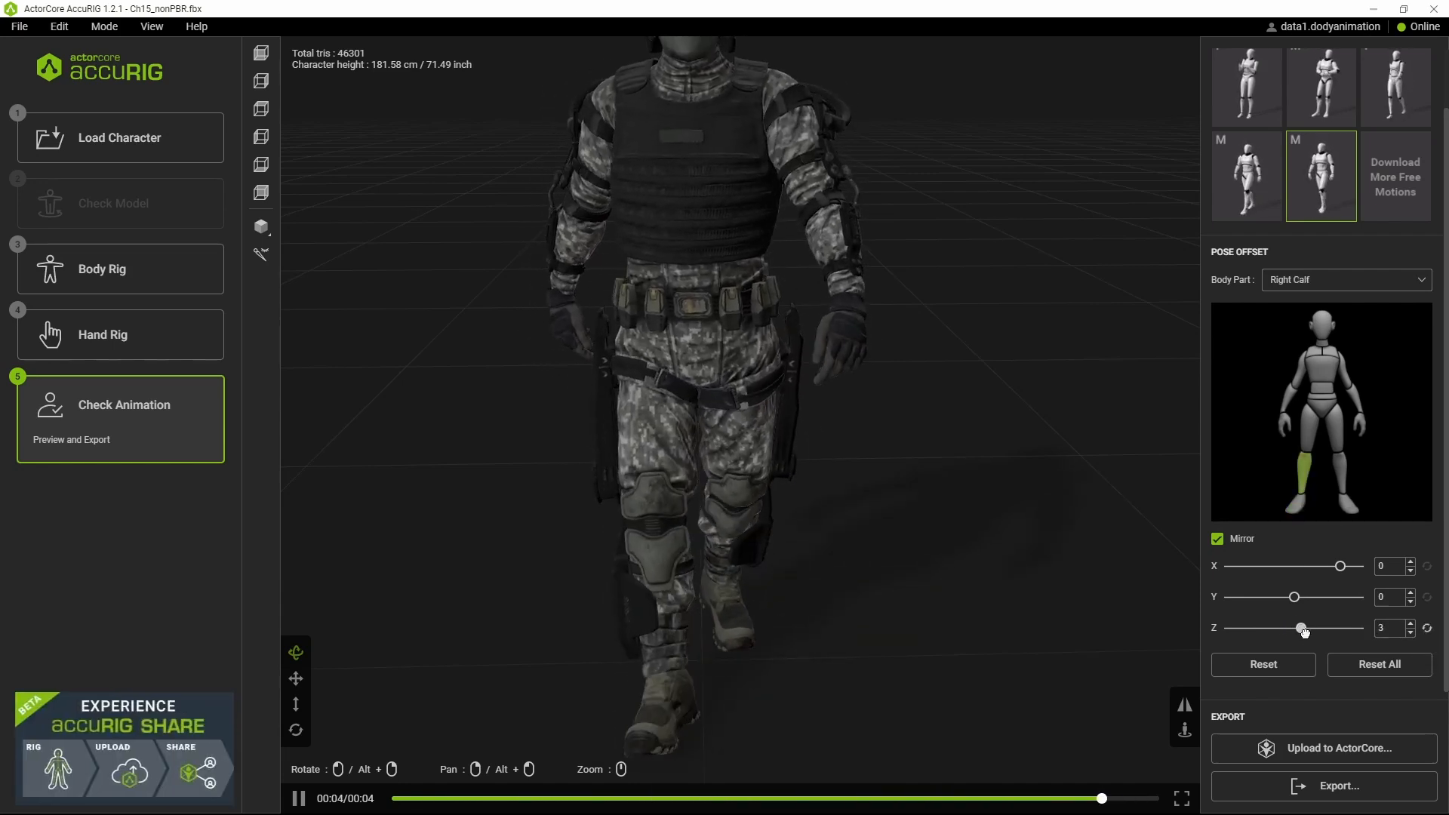
click(1427, 628)
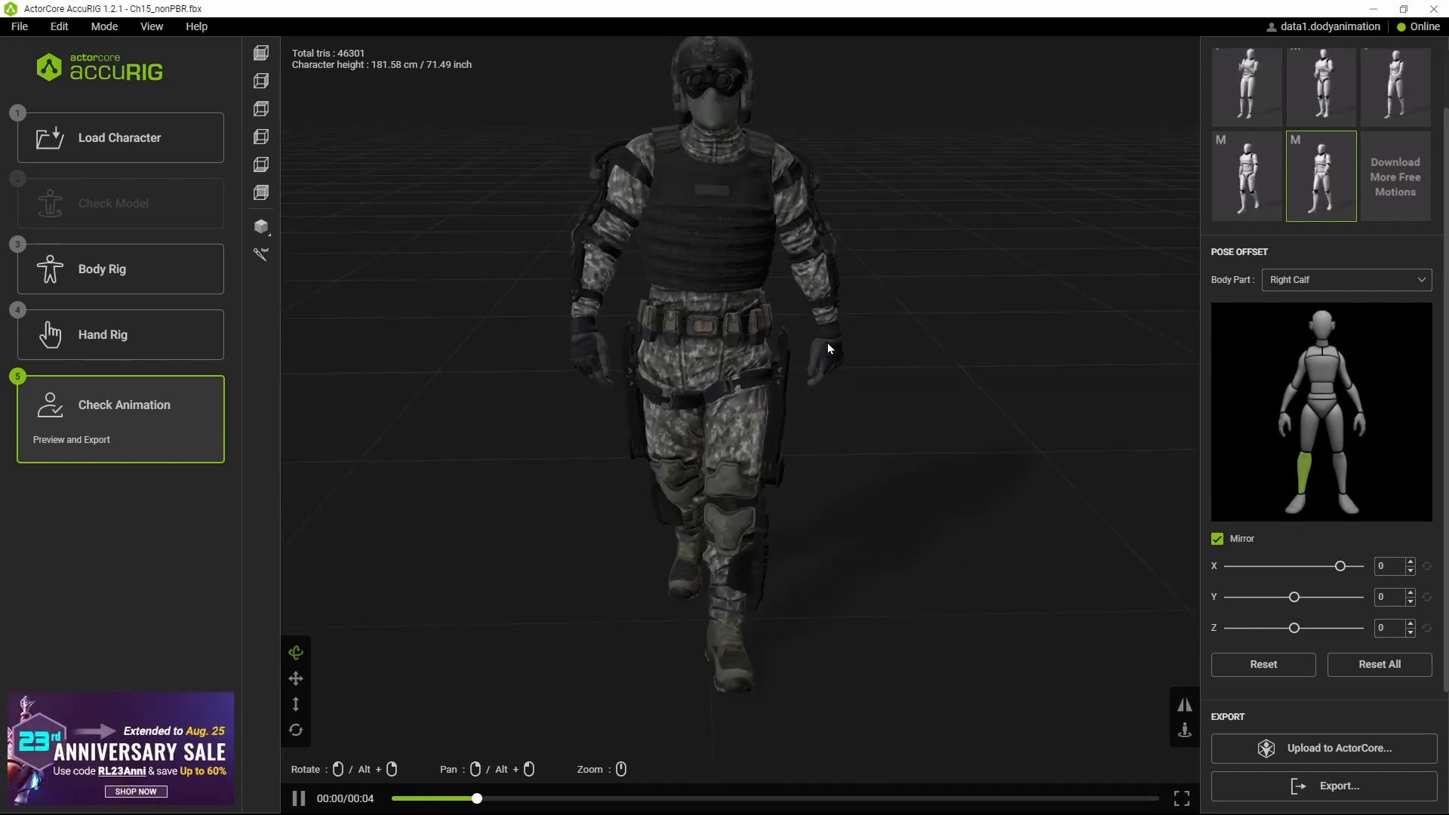
Preview the first female, first male and second male acting motions and the first body motion, checking the soldier from the side
click(1247, 87)
click(1319, 107)
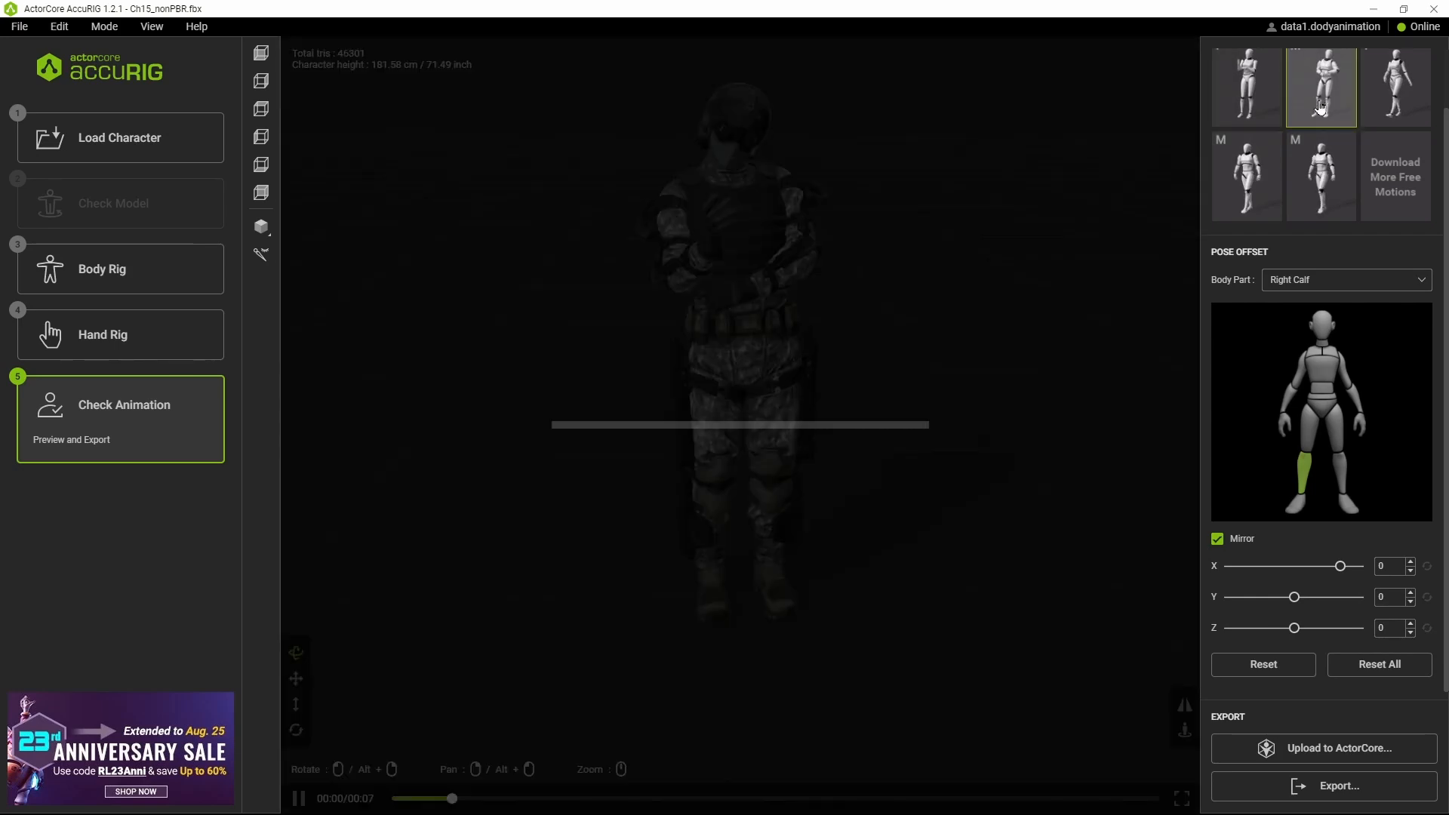
click(1249, 195)
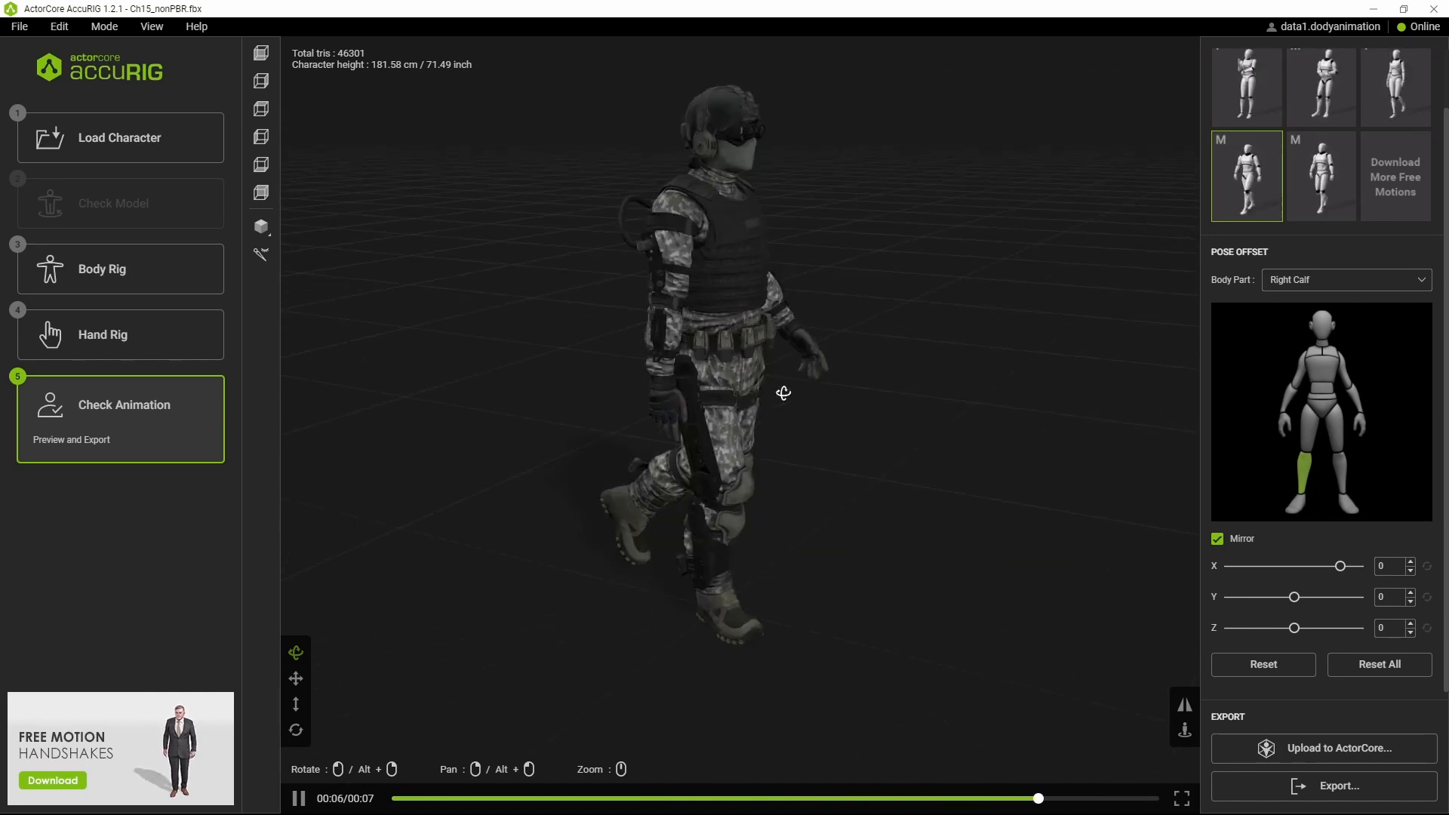
scroll(1373, 128, up, 2)
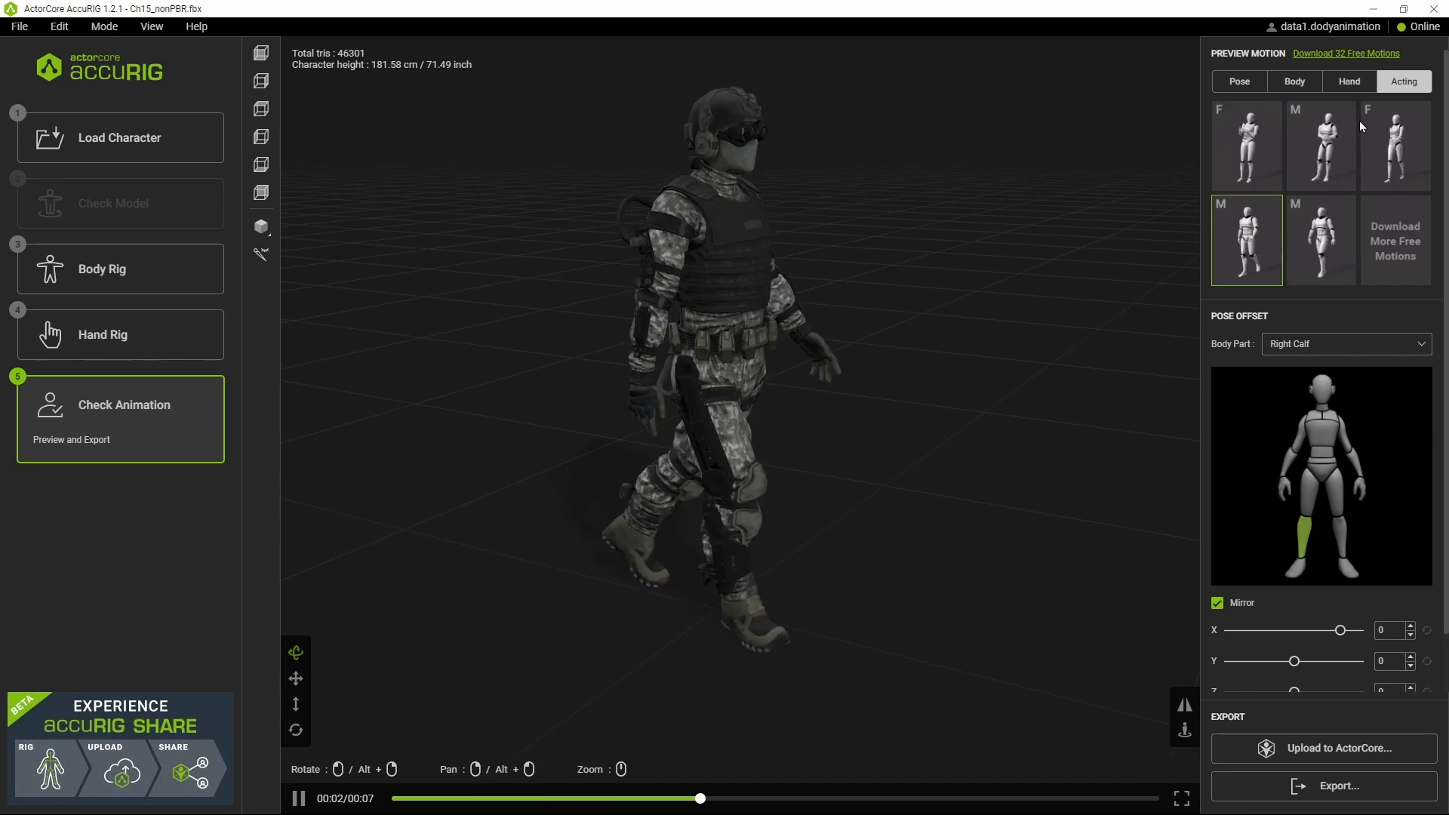
click(1294, 81)
click(1245, 146)
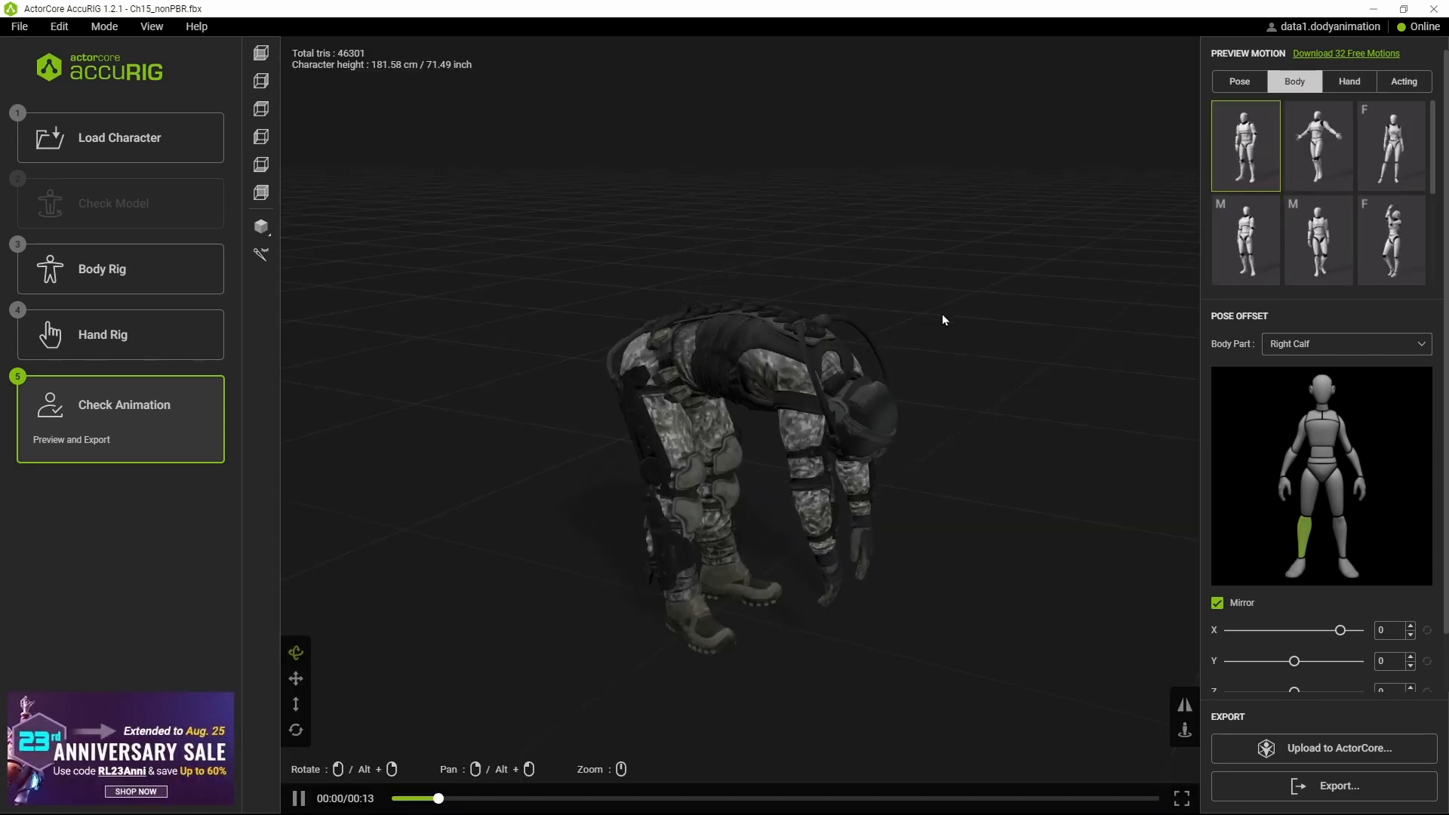
Export the rigged soldier as an FBX for Blender with original texture size and embedded textures, named dari accurig2
drag(944, 316, 997, 396)
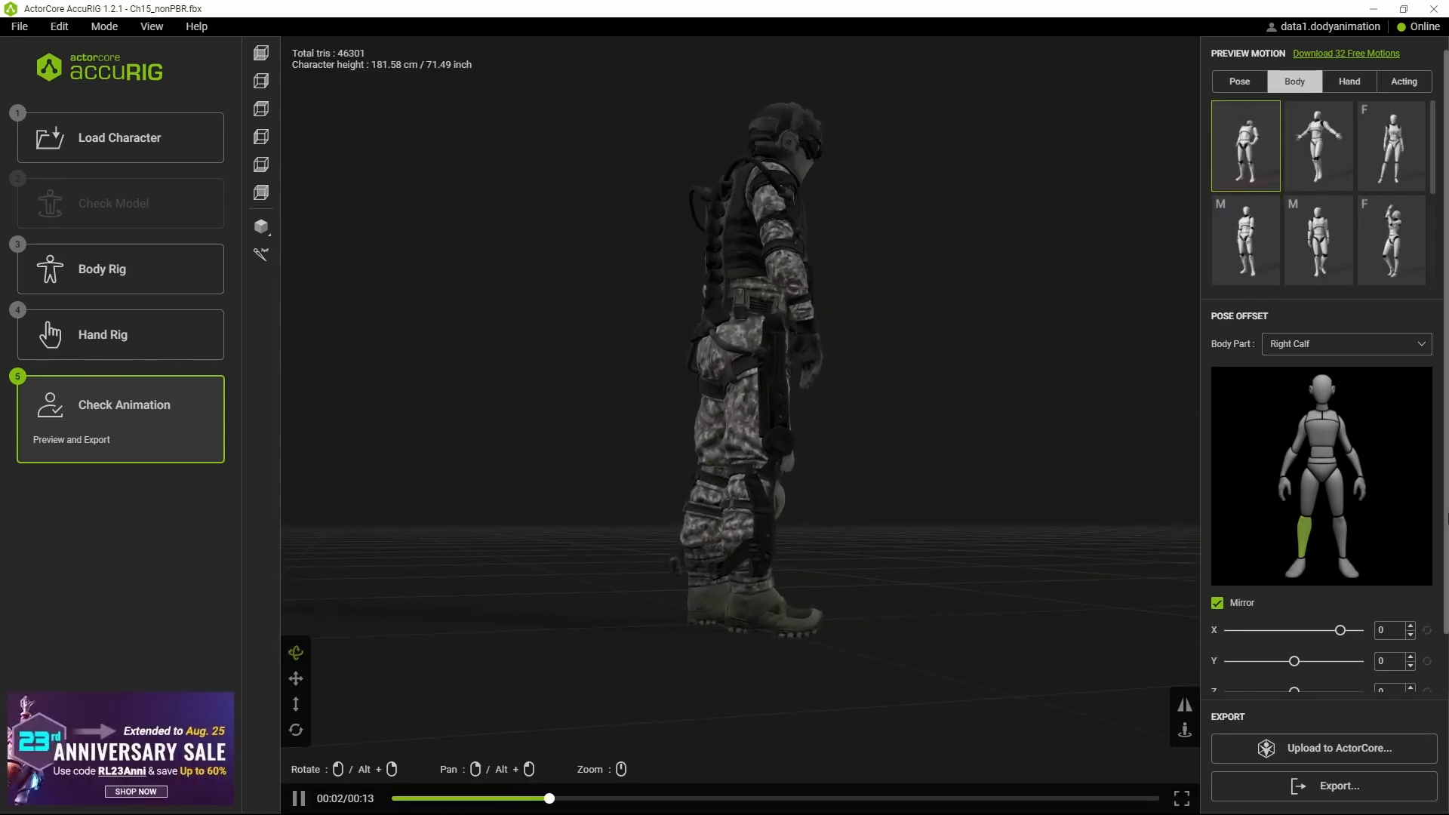
scroll(1359, 664, down, 1)
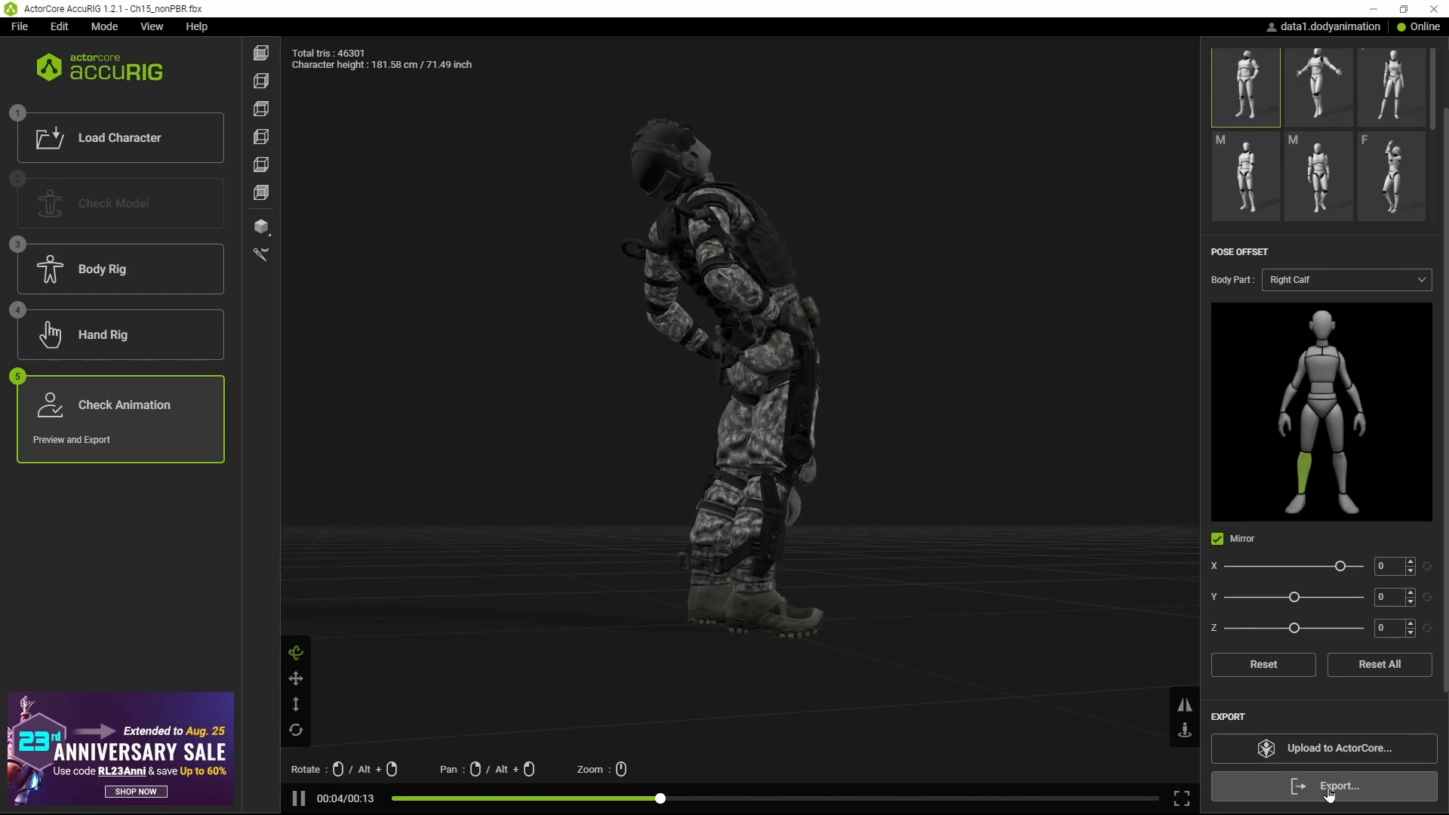
click(1328, 788)
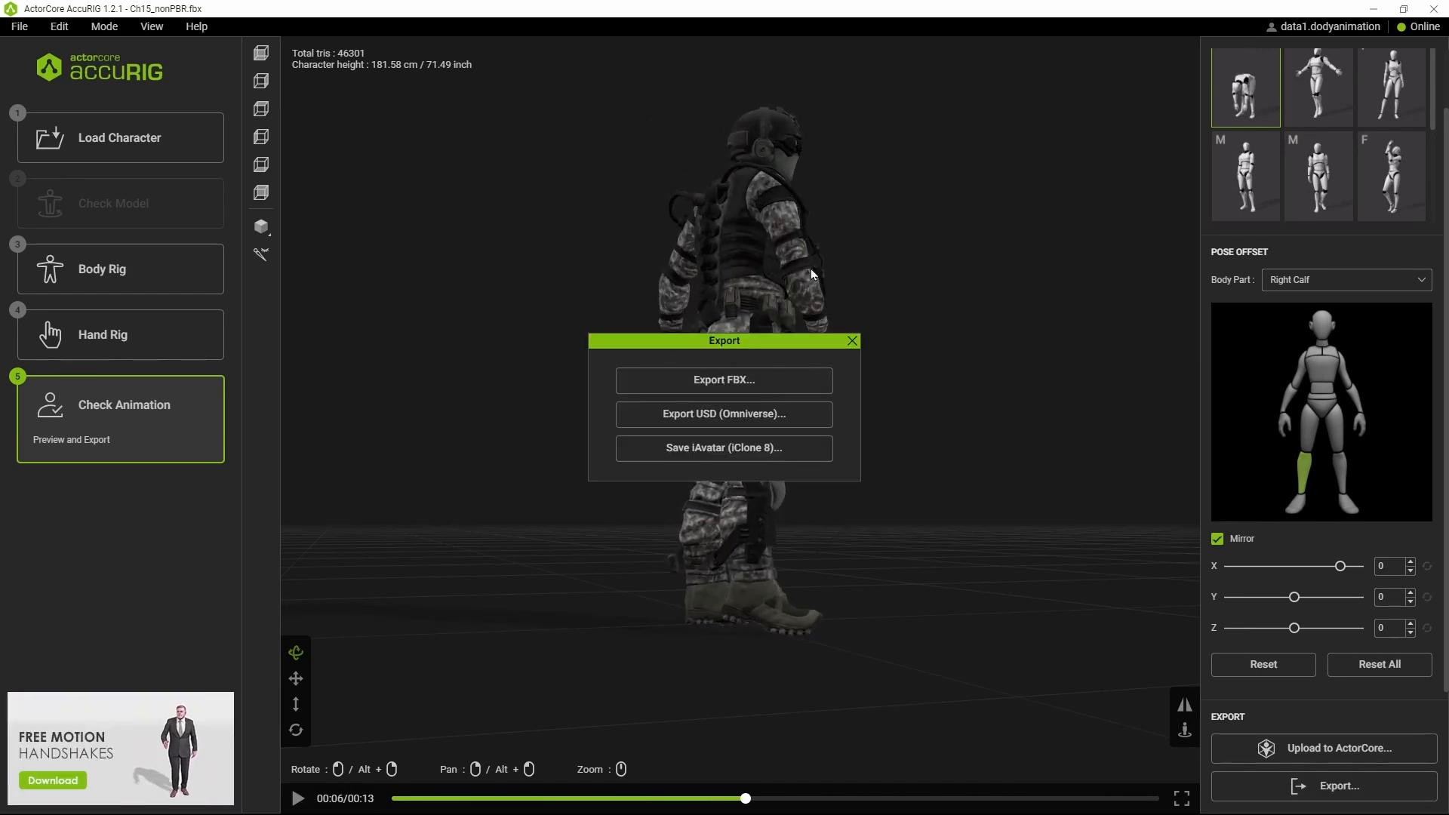
click(746, 388)
click(667, 293)
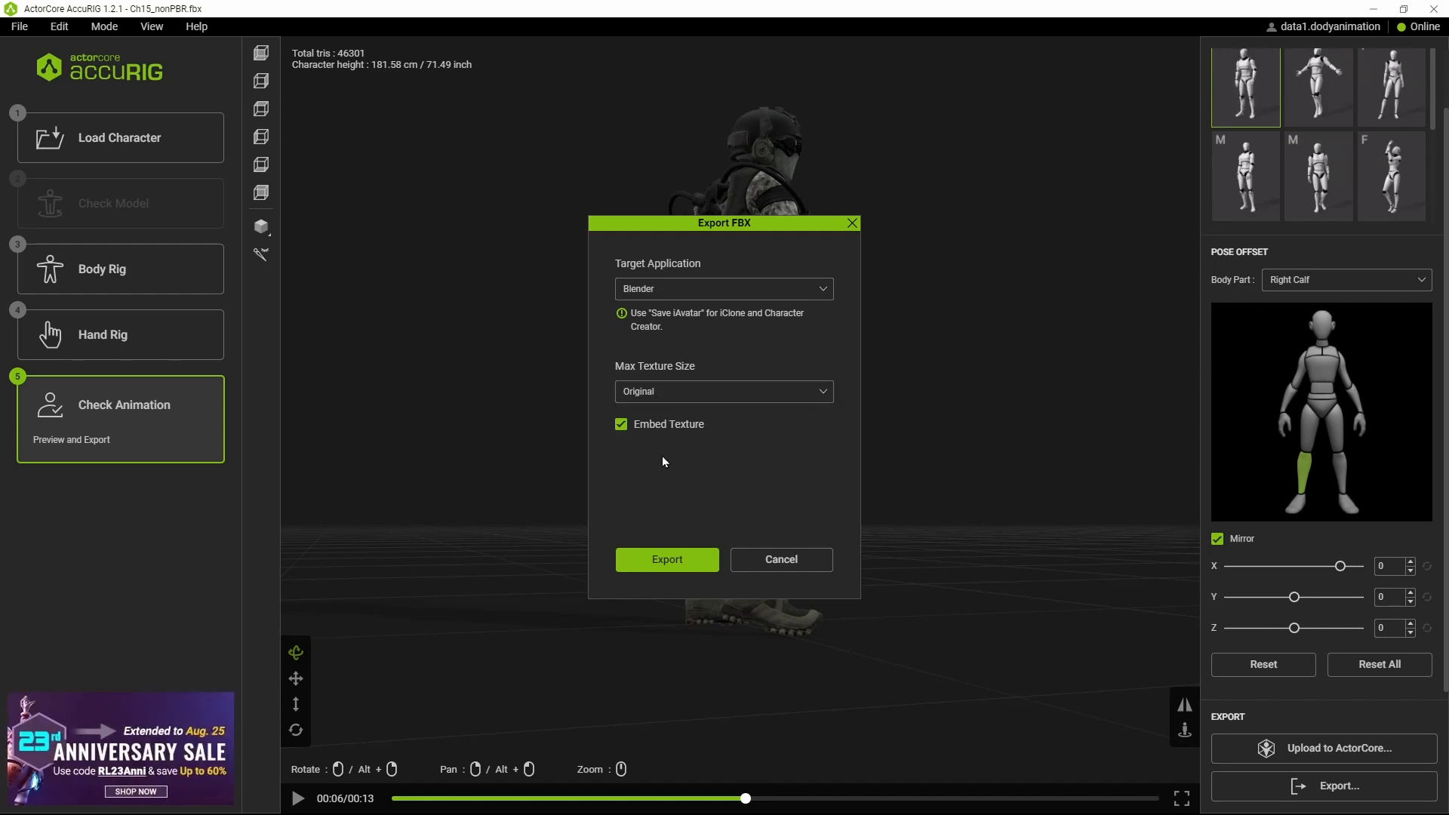
click(680, 567)
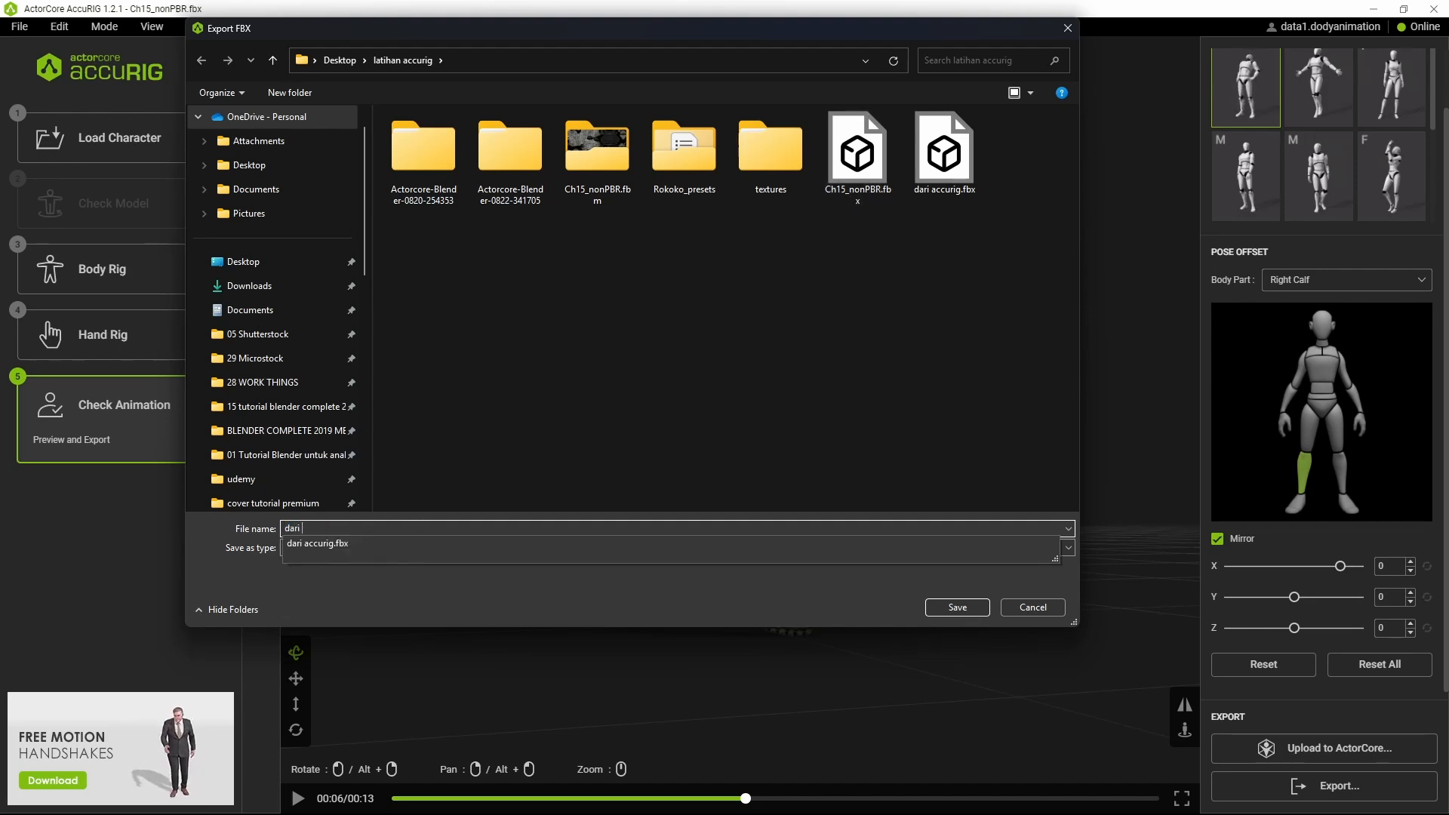
text(dari accurig)
key(Return)
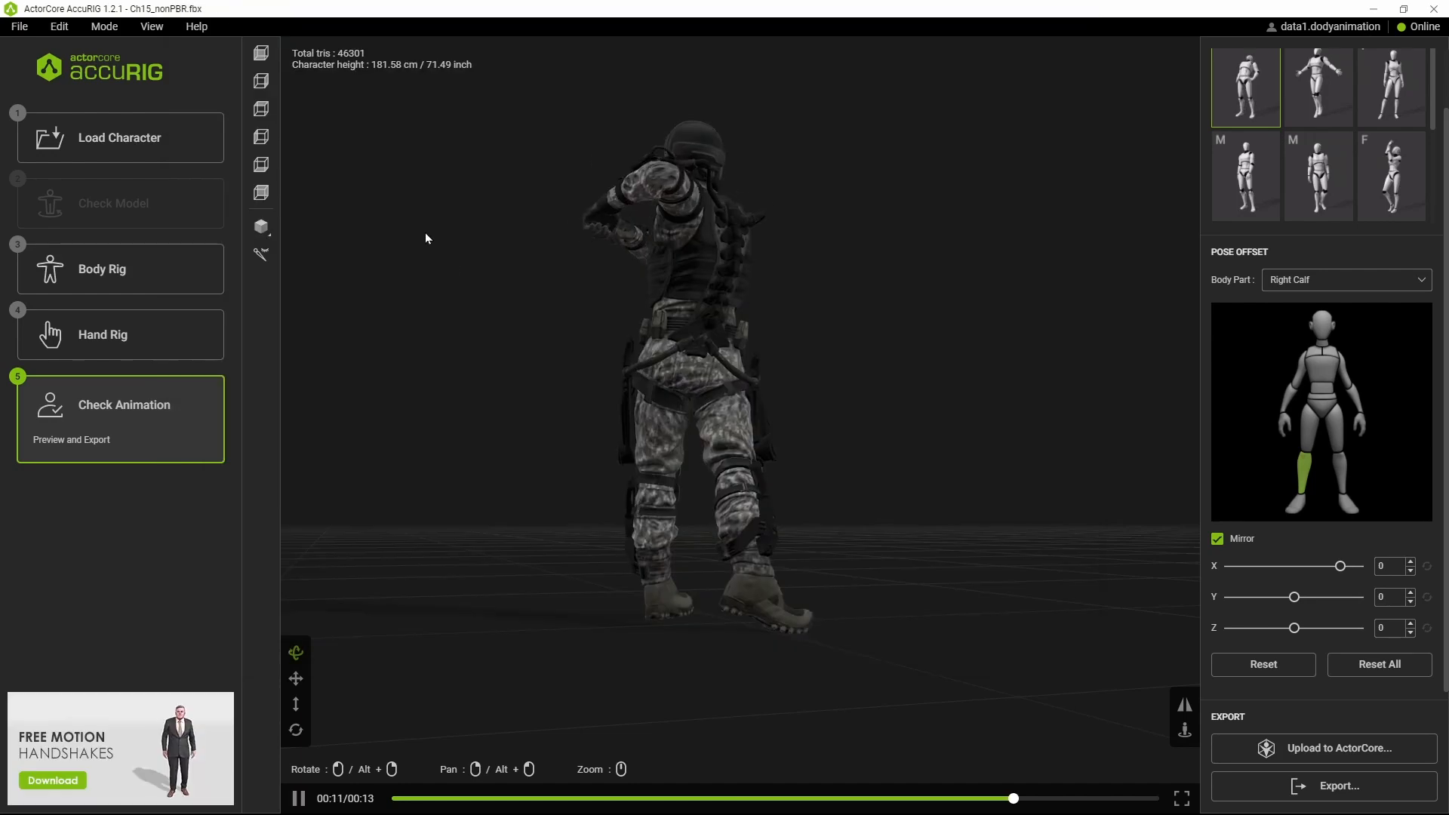
Switch to Blender, start a new scene without saving the open file, and delete the default cube
click(1381, 10)
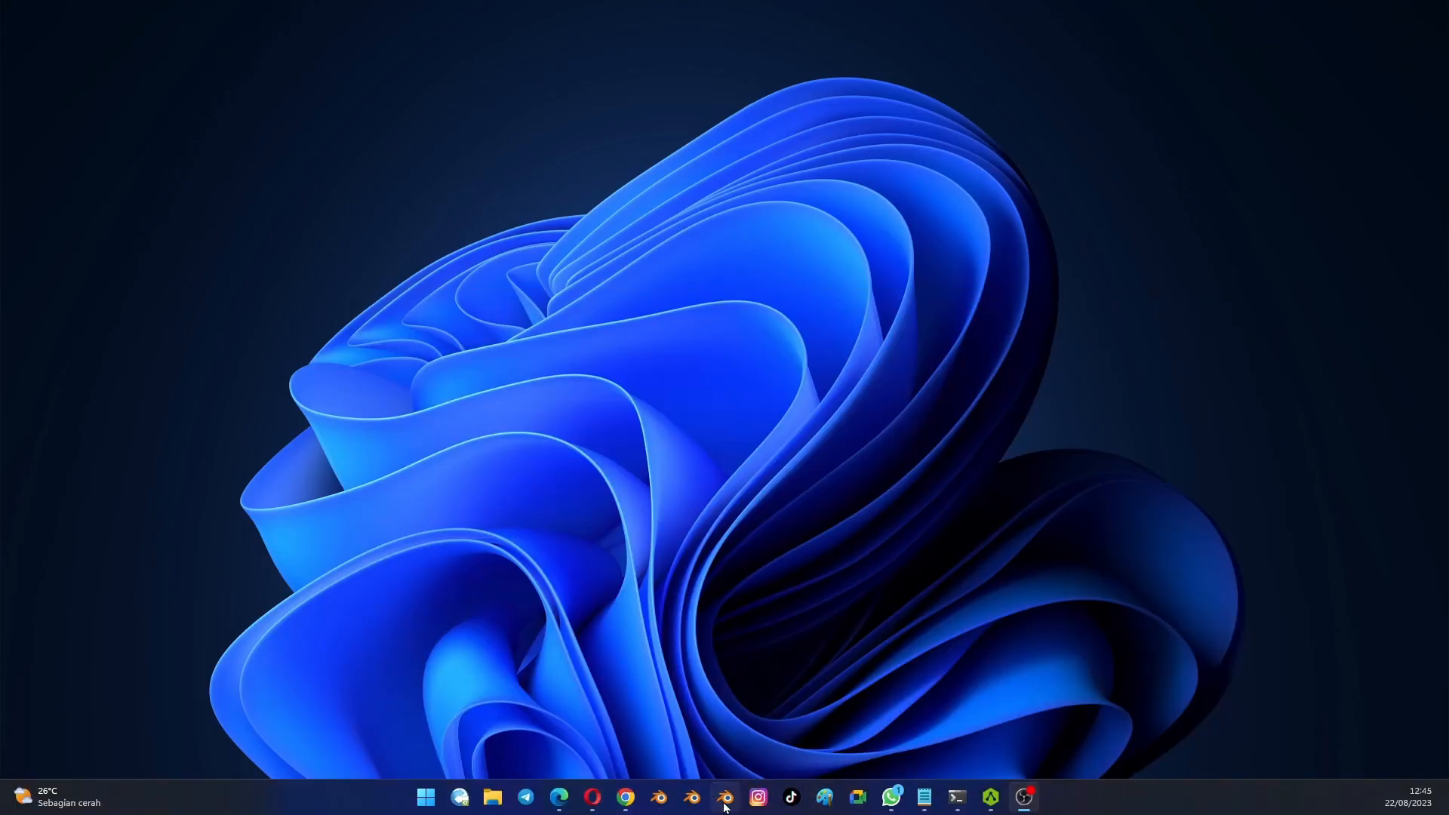
click(724, 801)
click(40, 28)
mouse_move(68, 46)
click(286, 52)
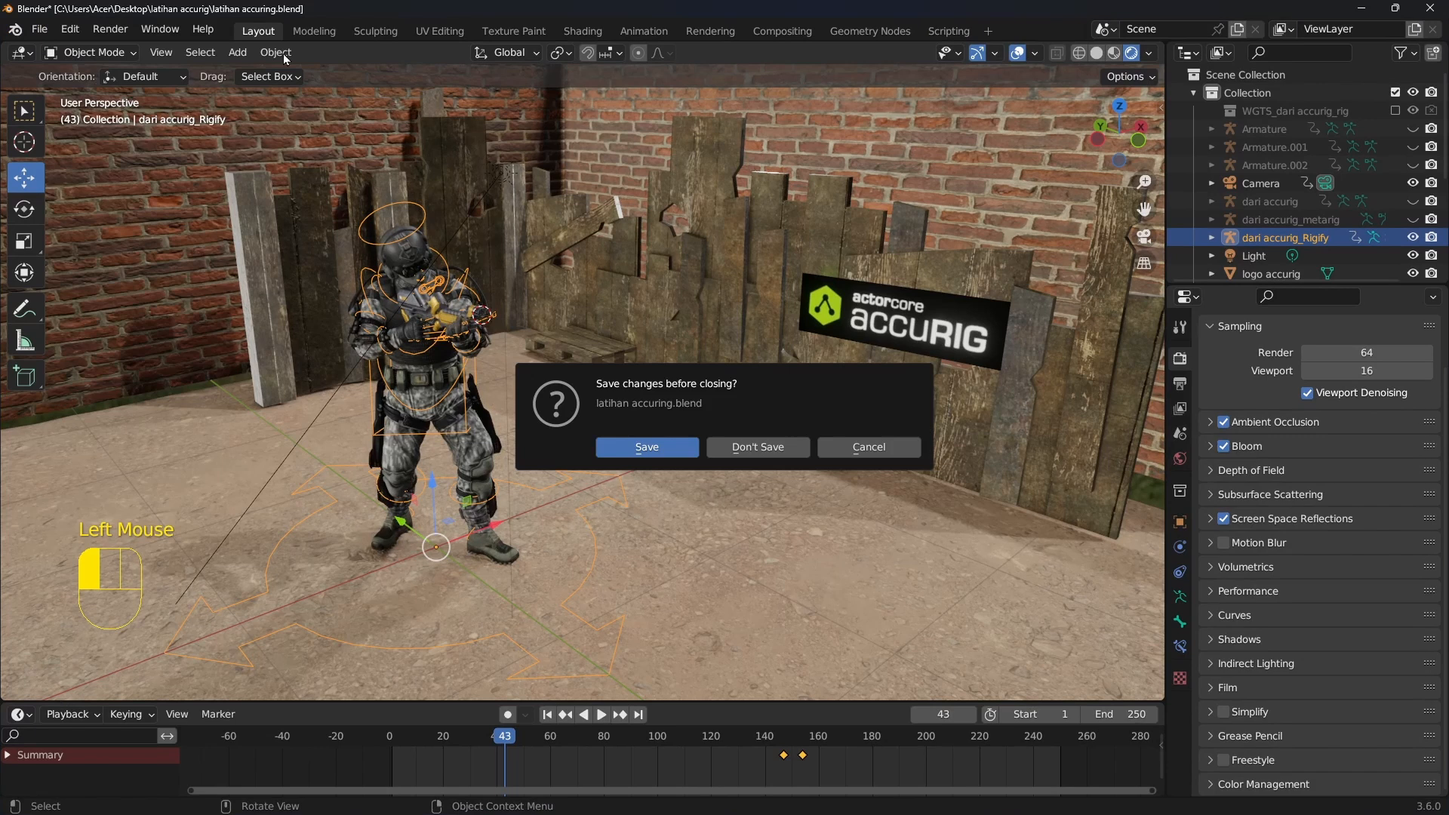
click(786, 446)
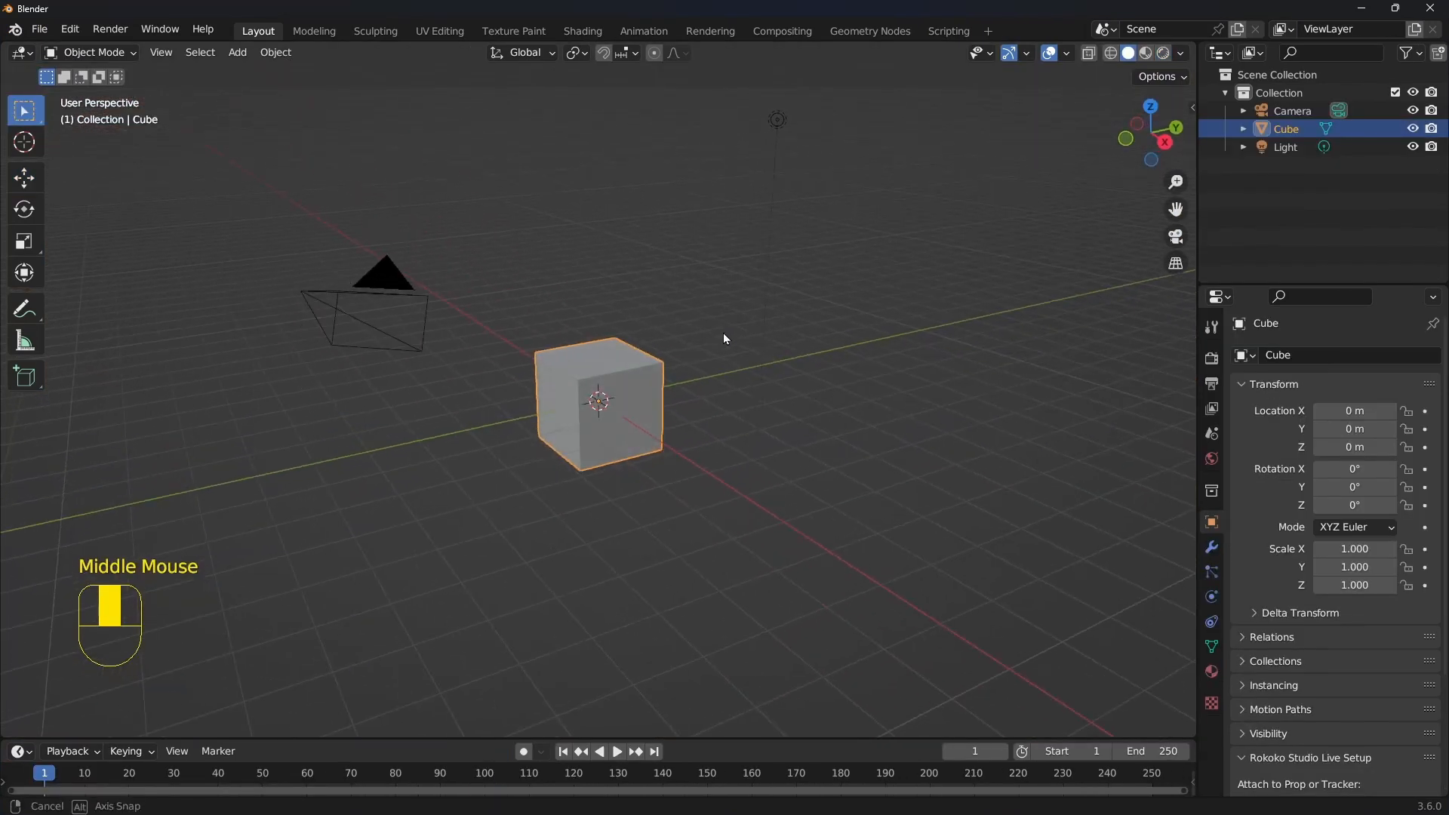
click(629, 405)
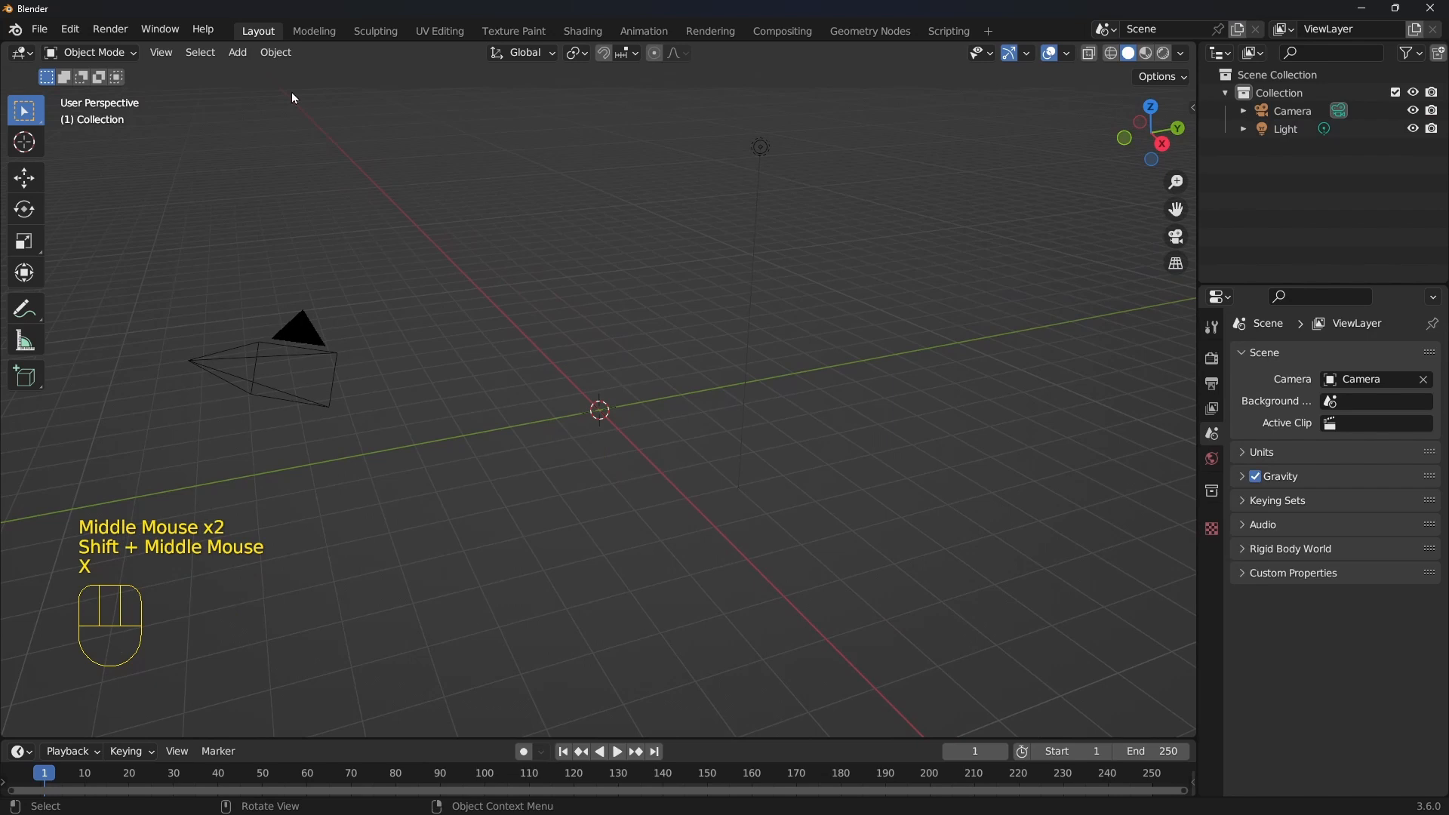
Import dari accurig2.fbx from the latihan accurig folder with the default FBX import settings
click(42, 31)
mouse_move(90, 278)
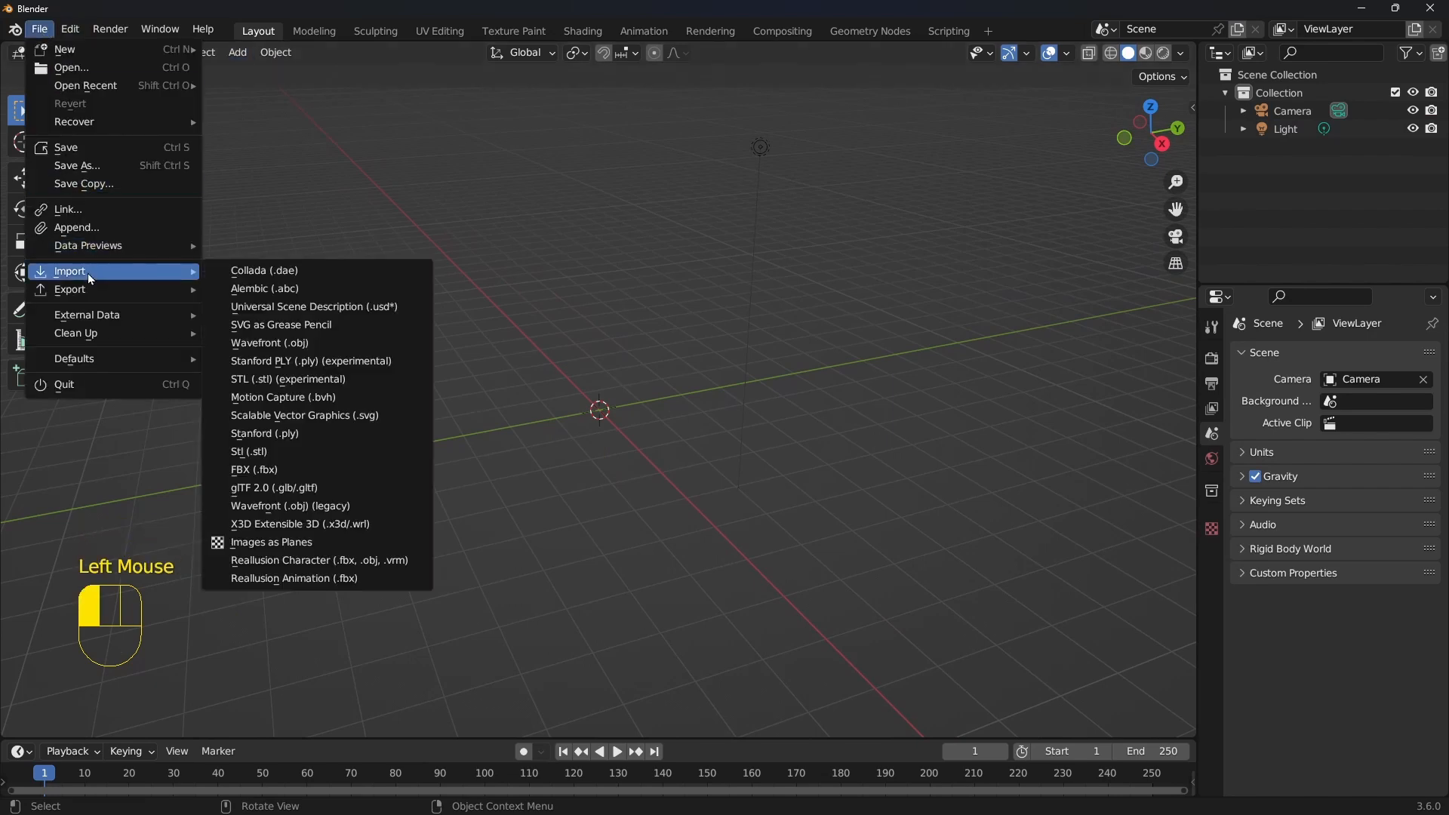
click(279, 471)
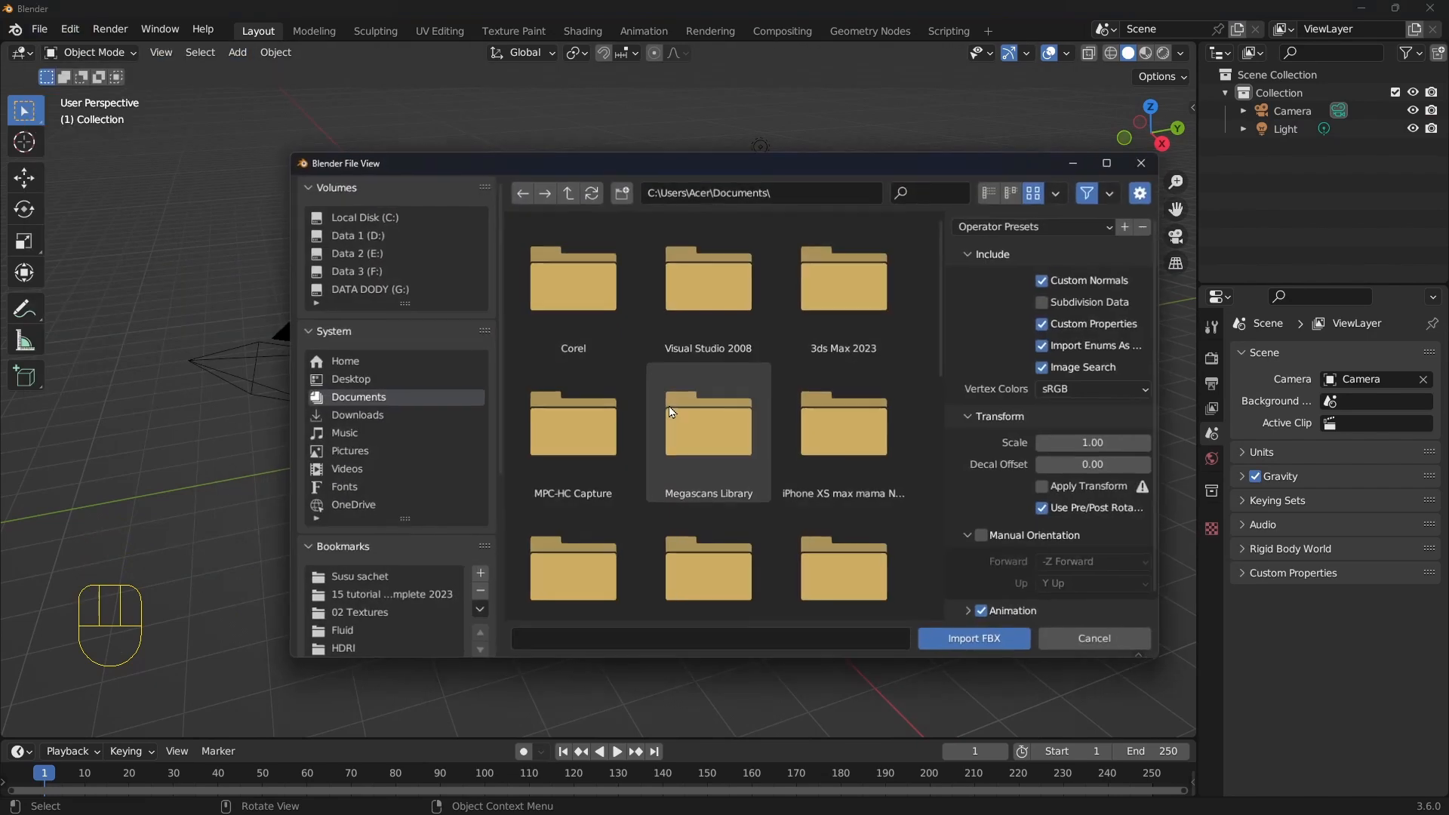
click(340, 331)
click(358, 356)
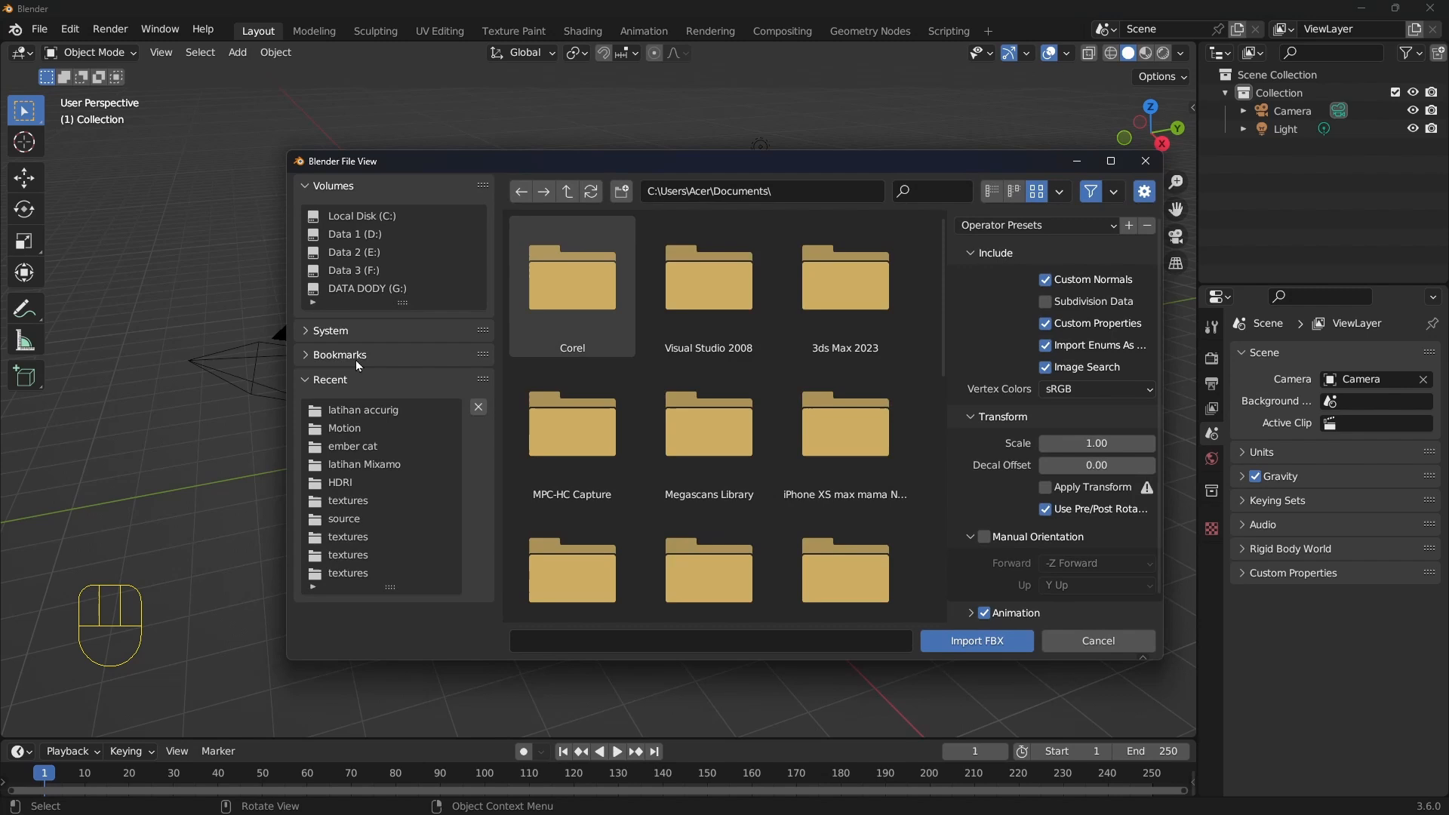
click(370, 414)
scroll(951, 521, down, 1)
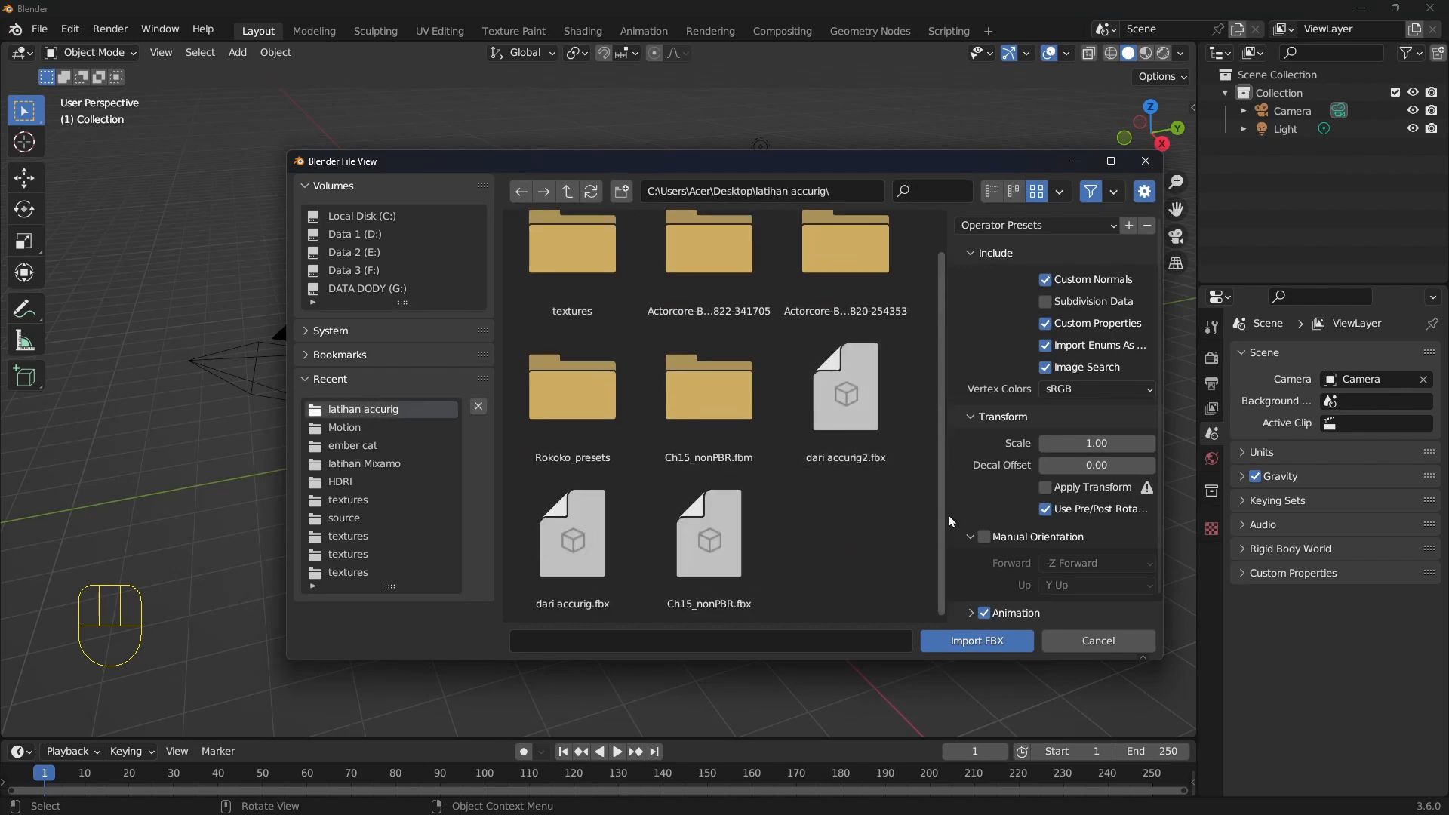
click(827, 453)
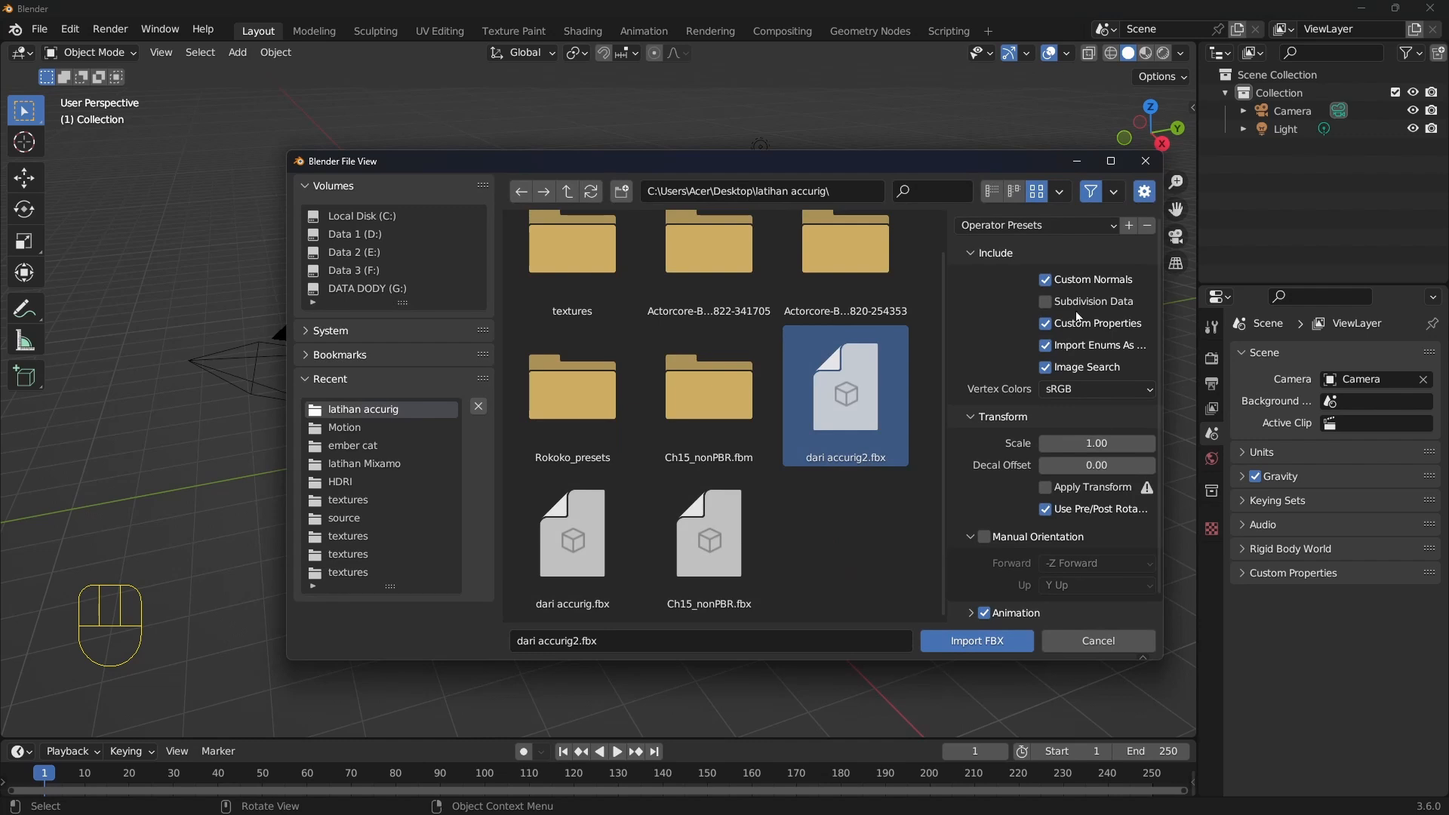
click(977, 649)
Deselect the imported character and enlarge the timeline area below the viewport
scroll(632, 403, up, 2)
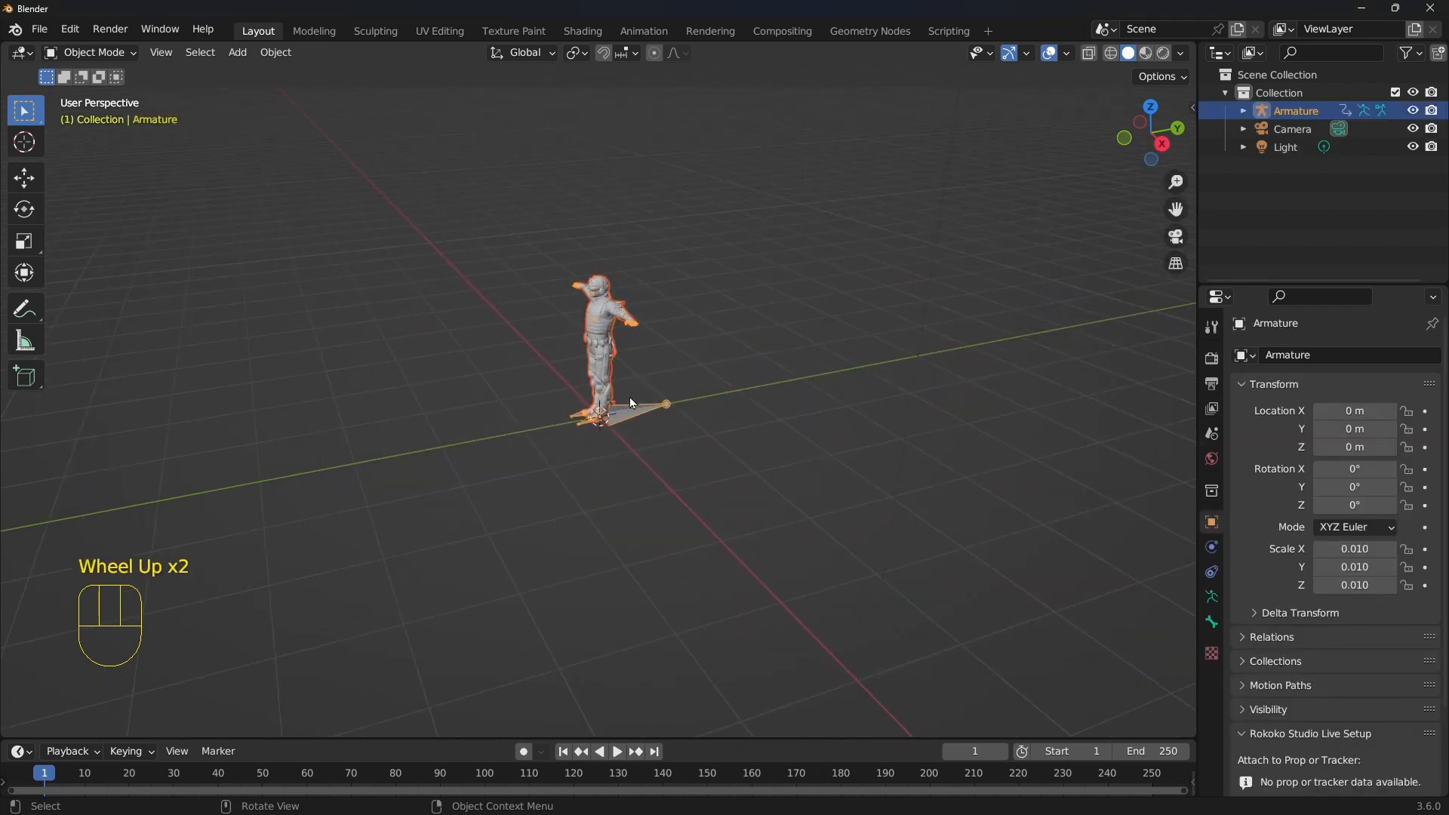
scroll(633, 403, up, 2)
shift+middle_drag(633, 403, 724, 467)
click(795, 408)
scroll(749, 518, up, 2)
scroll(777, 446, down, 1)
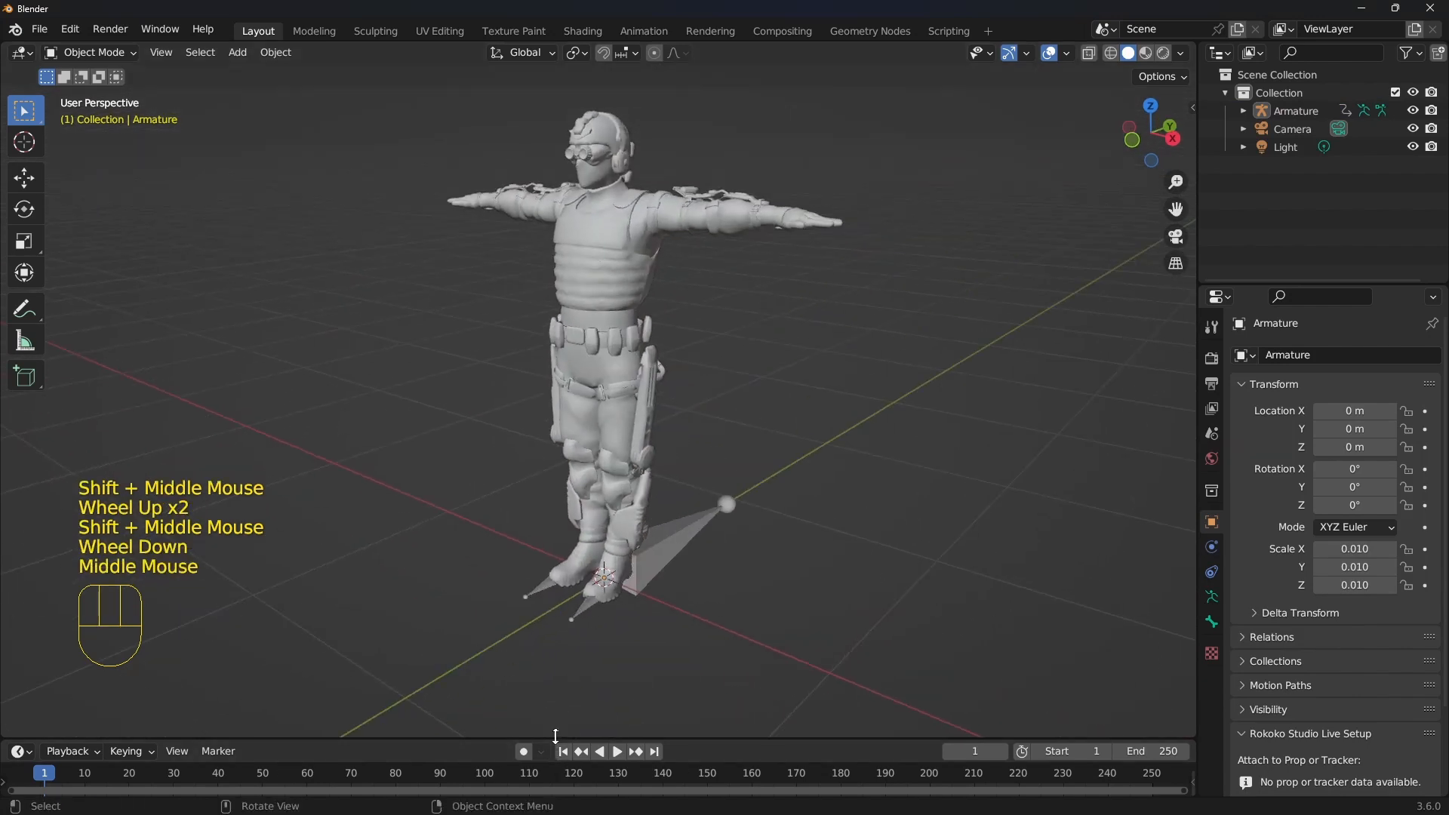
drag(555, 736, 557, 696)
shift+middle_drag(737, 366, 731, 364)
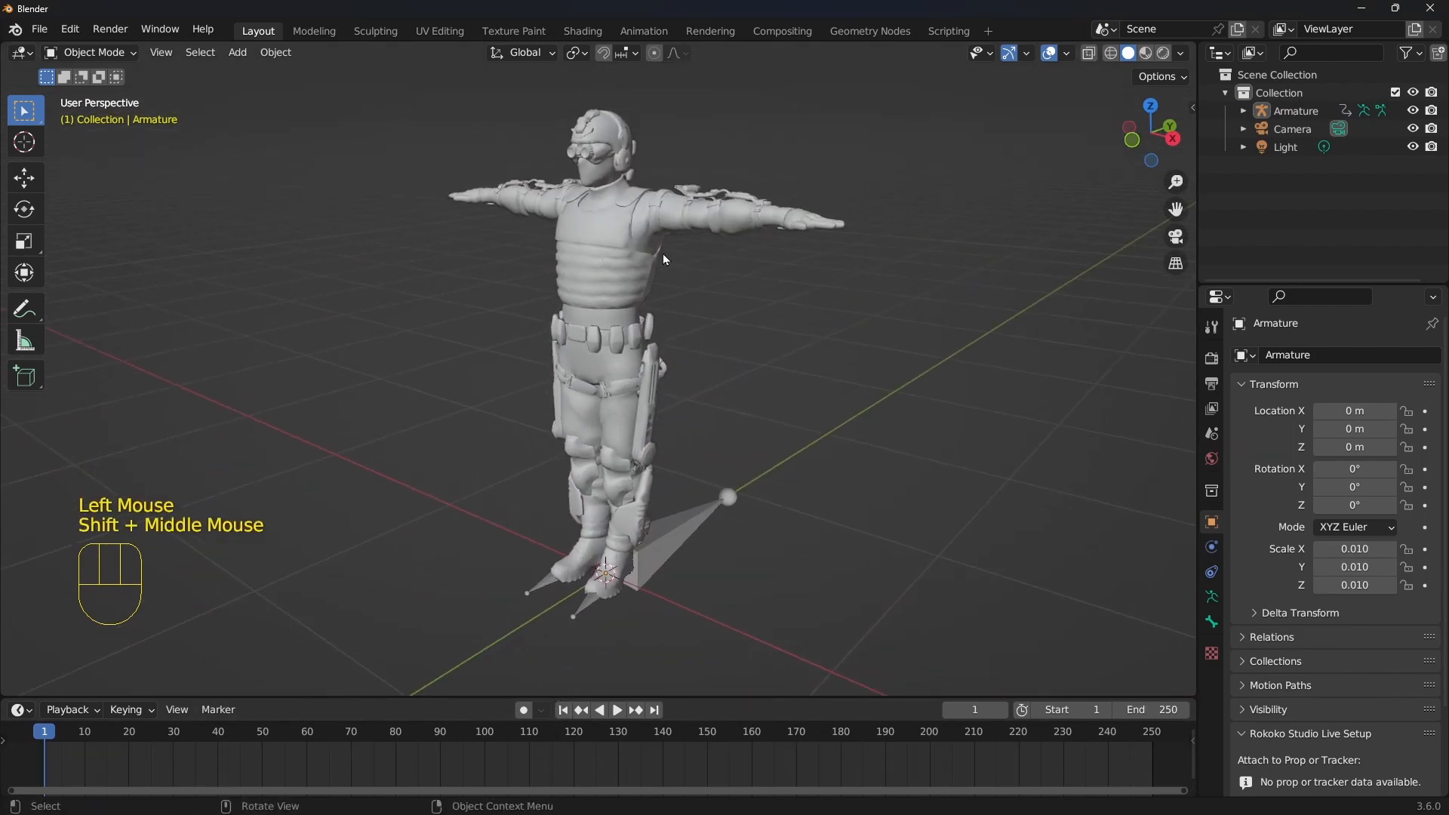
Display the soldier with its textures in Material Preview shading
middle_drag(663, 256, 846, 190)
click(1146, 55)
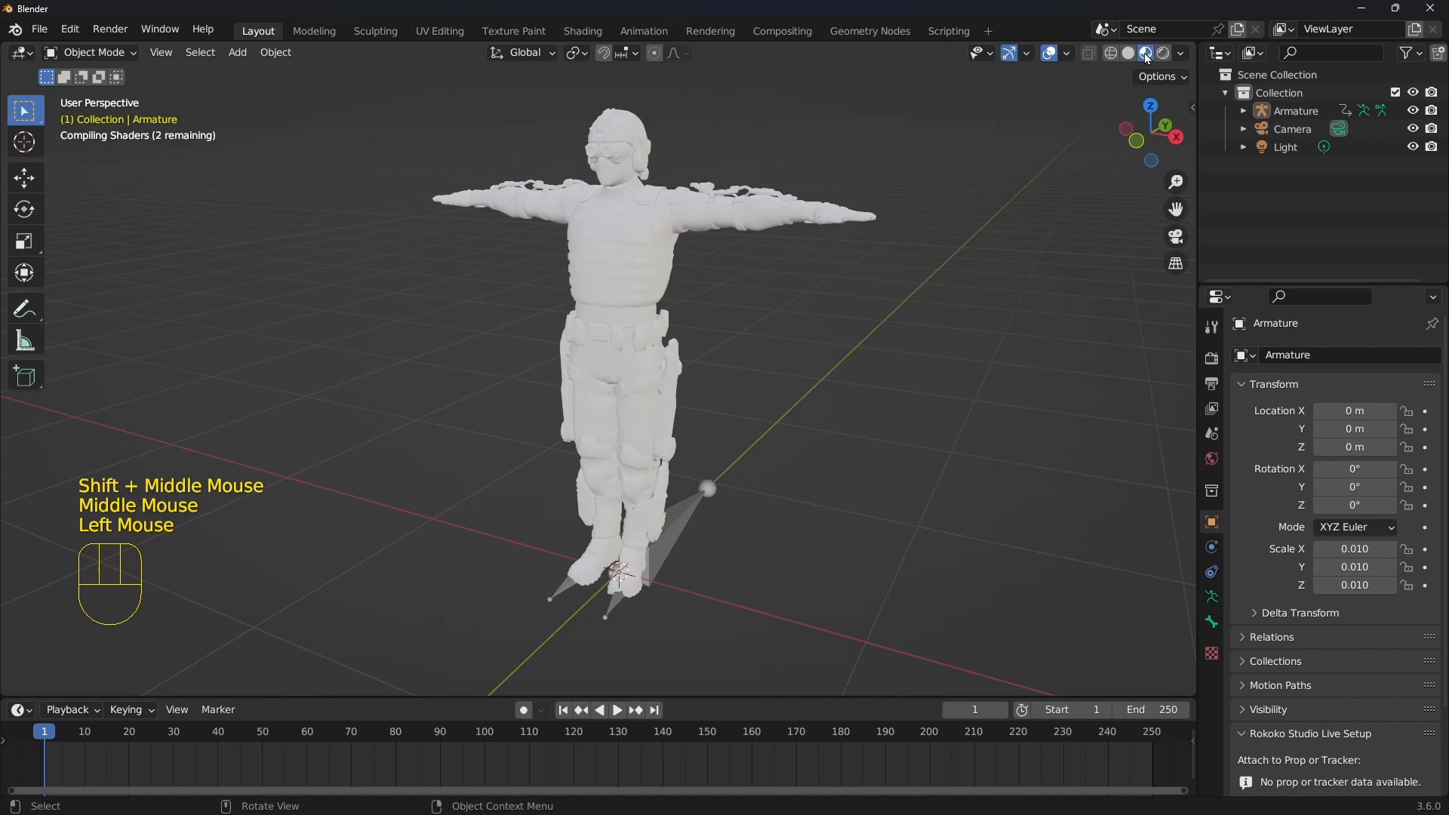
shift+middle_drag(961, 156, 949, 162)
scroll(949, 161, up, 2)
scroll(754, 271, down, 1)
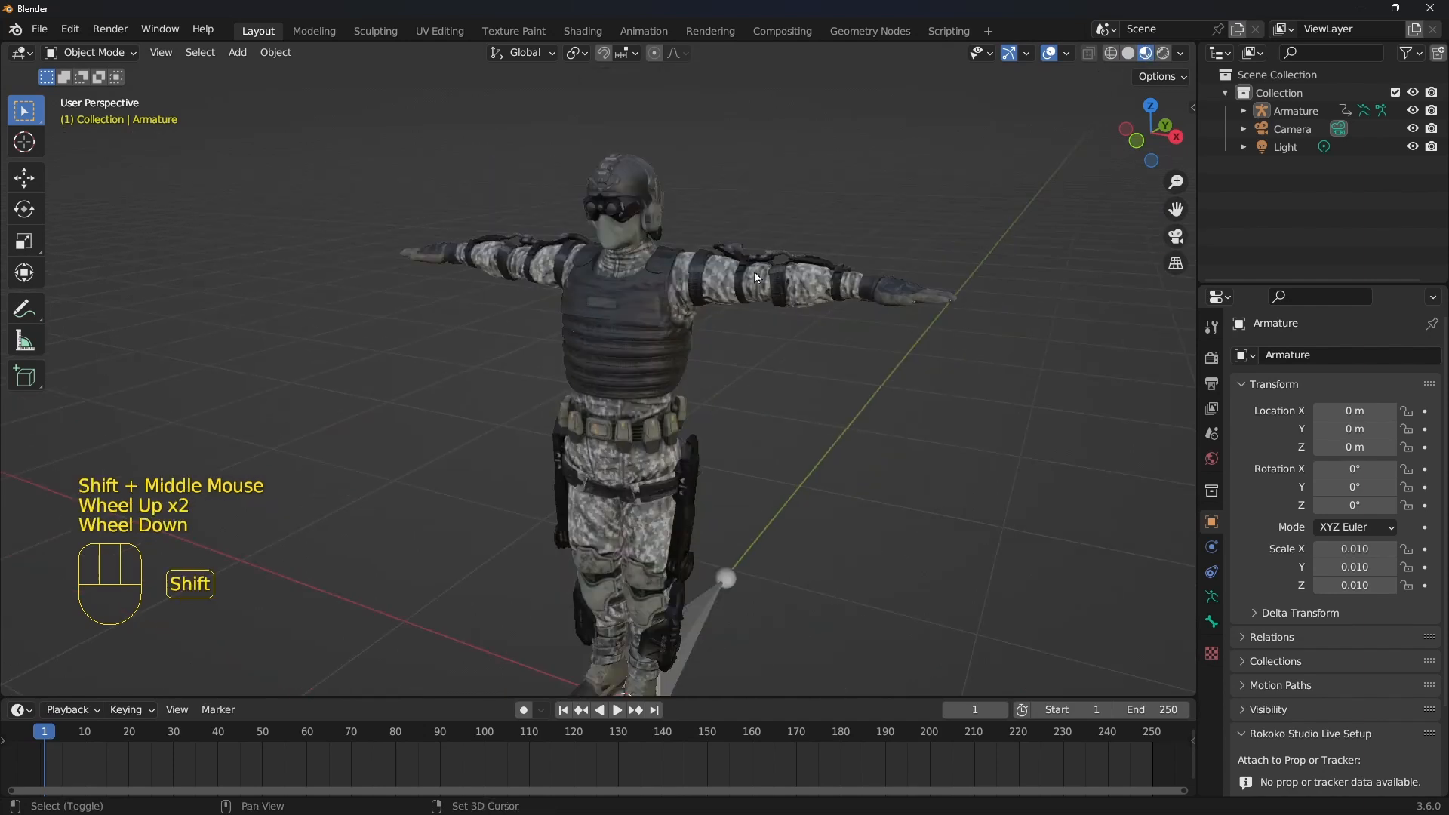
shift+middle_drag(754, 271, 725, 281)
middle_drag(724, 281, 699, 572)
Put the armature in Pose Mode and set its bones to display in front of the mesh
click(699, 572)
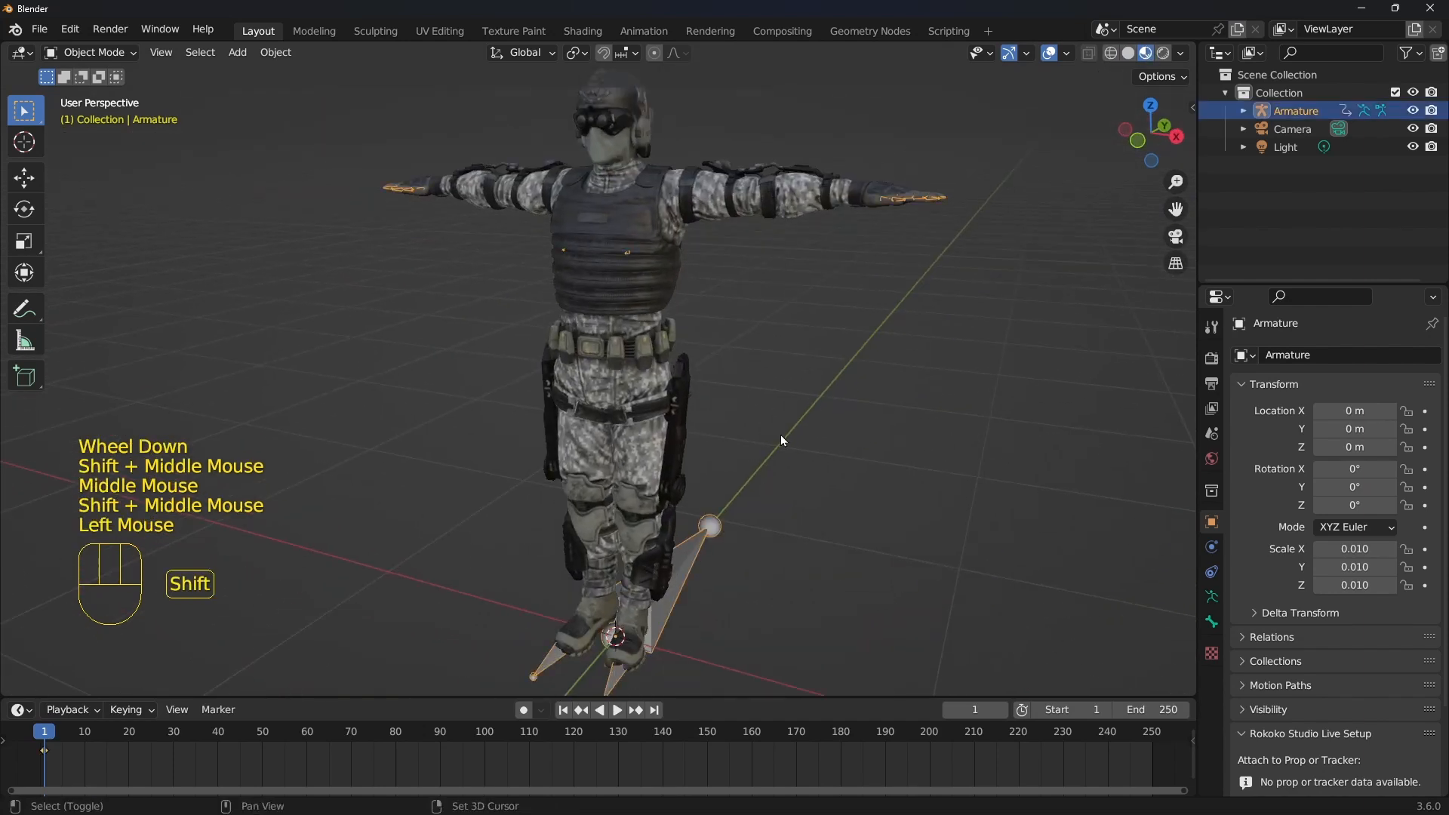
shift+middle_drag(781, 435, 725, 411)
click(121, 55)
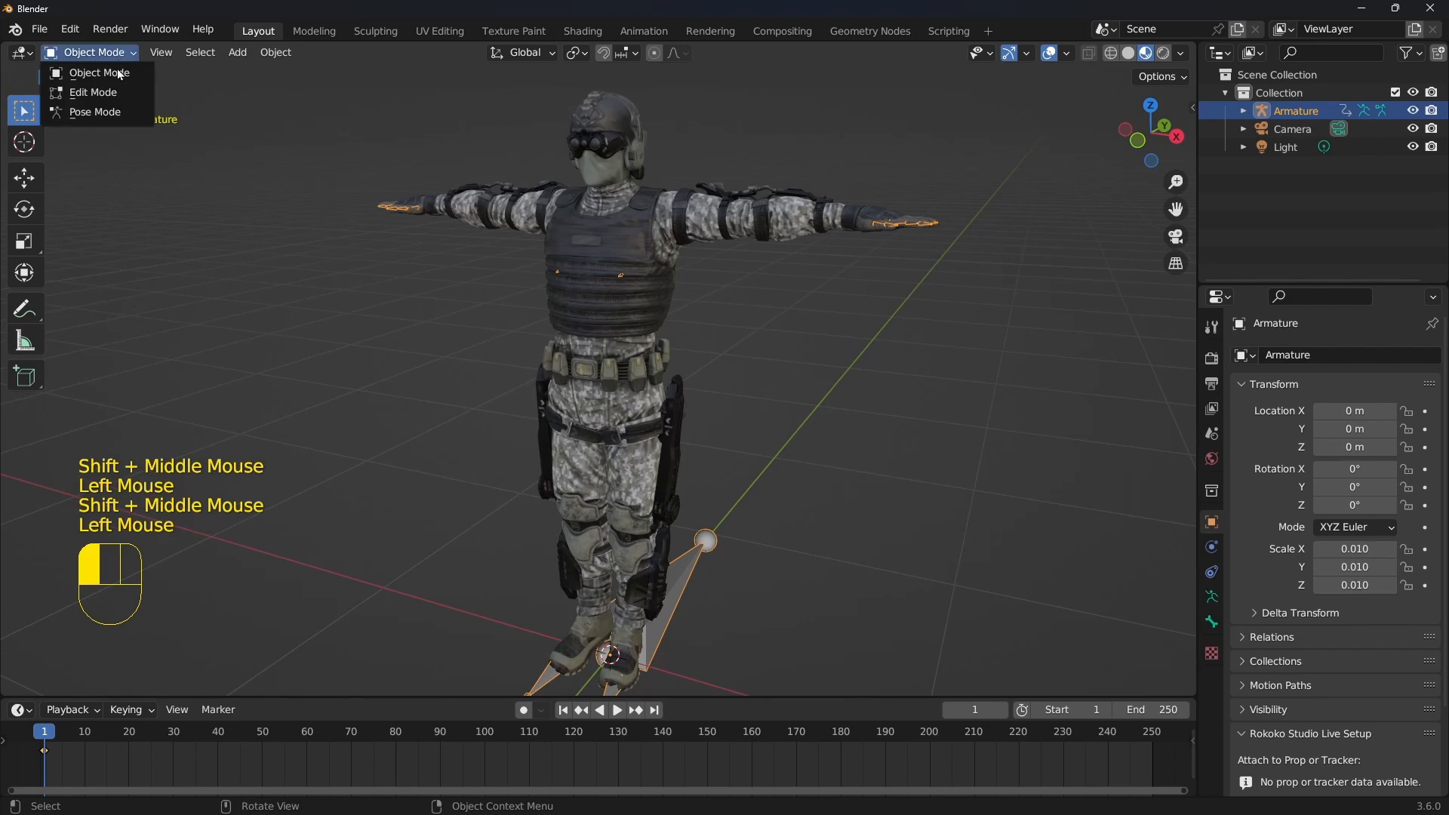
click(113, 111)
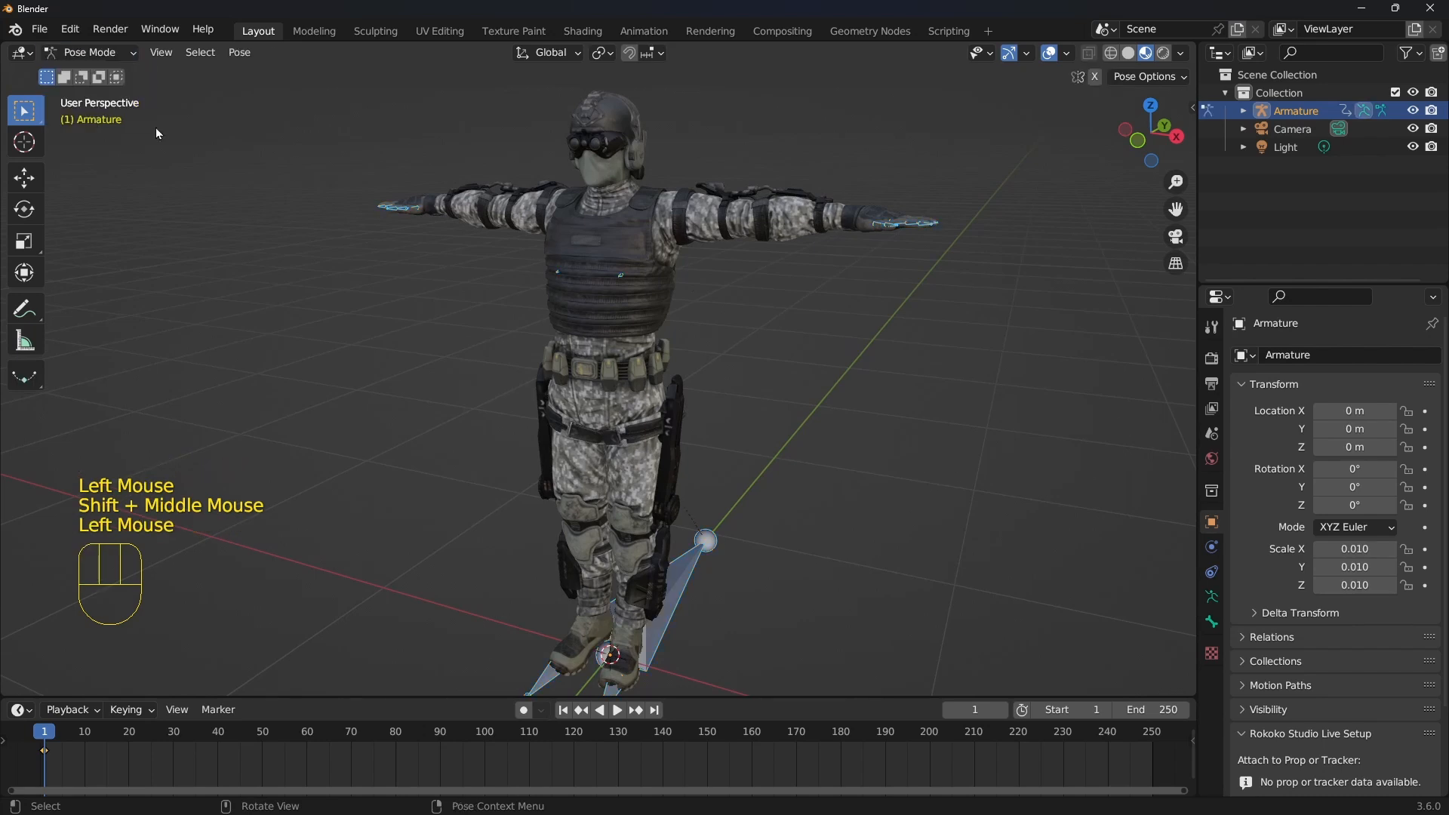
click(1211, 597)
click(1274, 592)
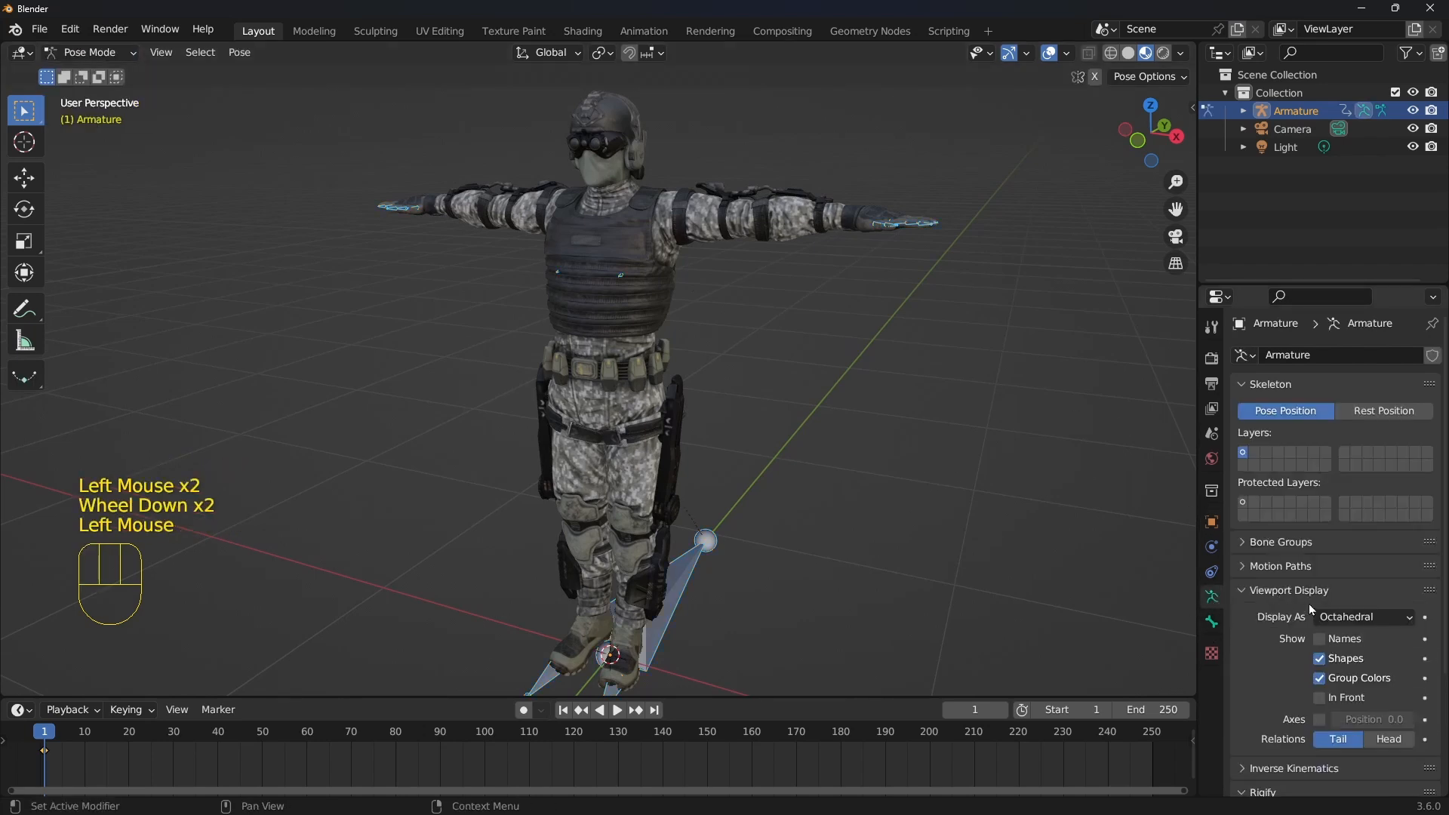
click(1321, 698)
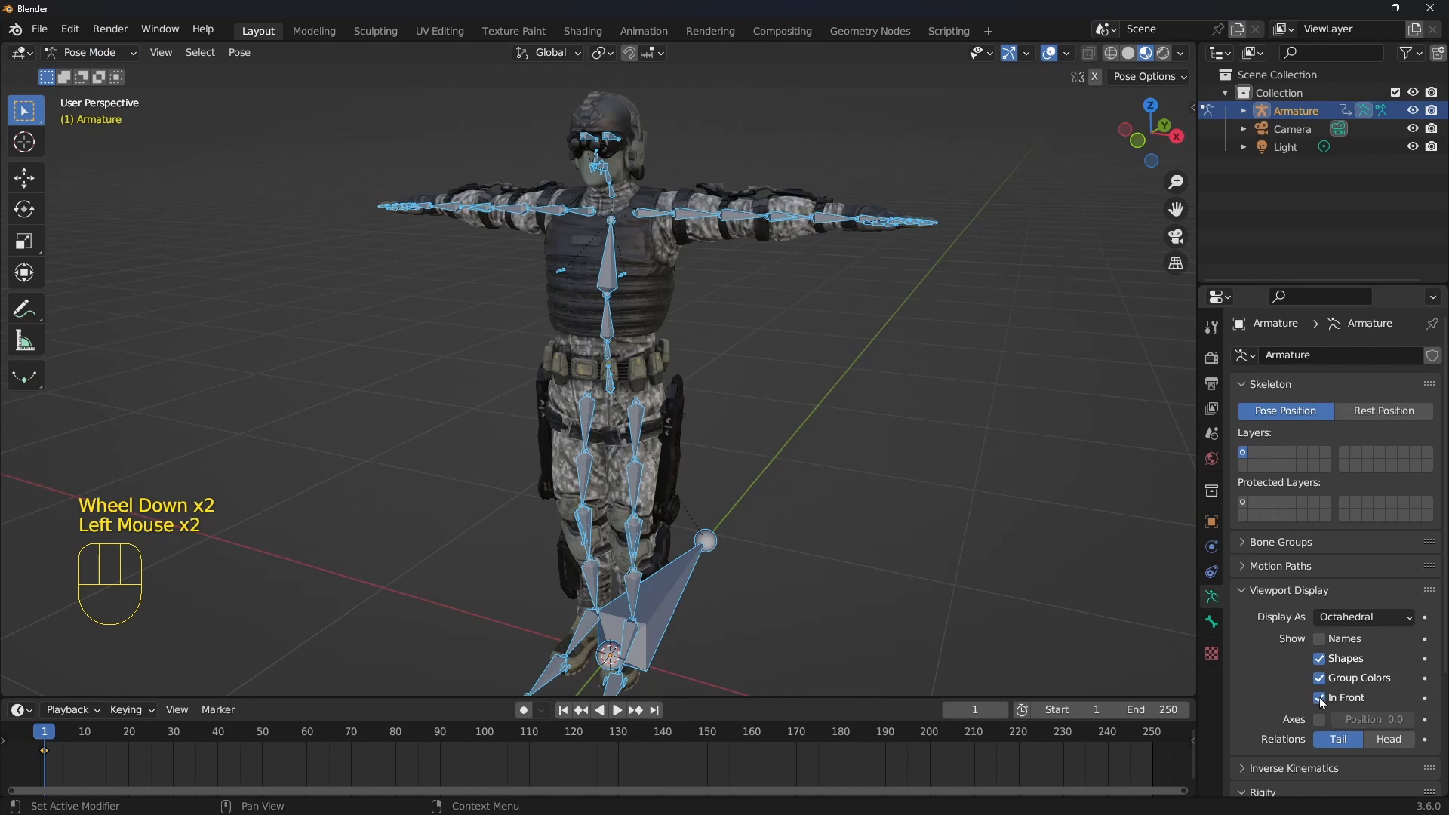
Try rotating the left upper arm bone and the upper spine bone, cancelling each rotation
click(695, 233)
middle_drag(695, 232, 817, 243)
key(r)
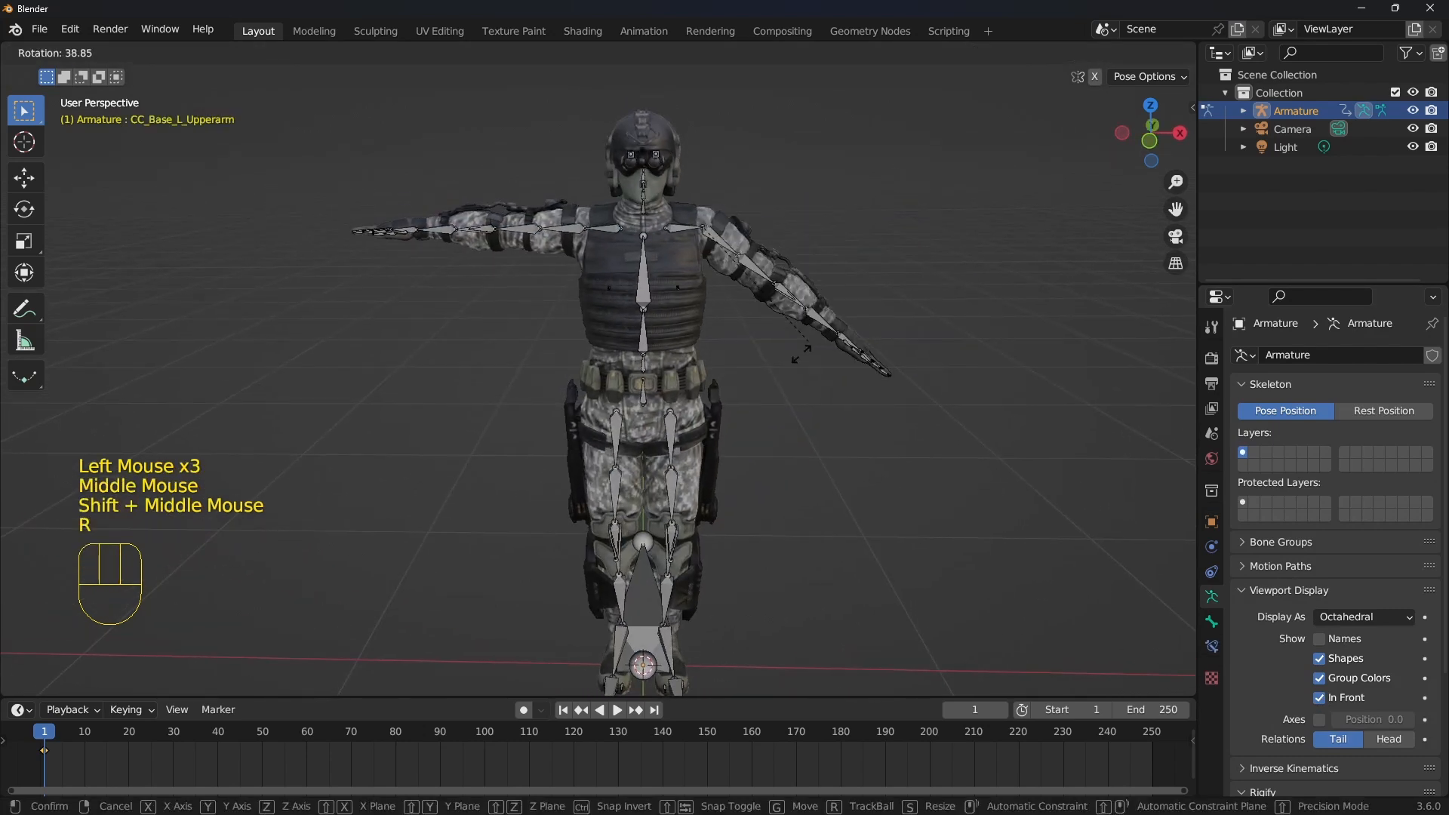
right_click(803, 352)
click(645, 282)
key(r)
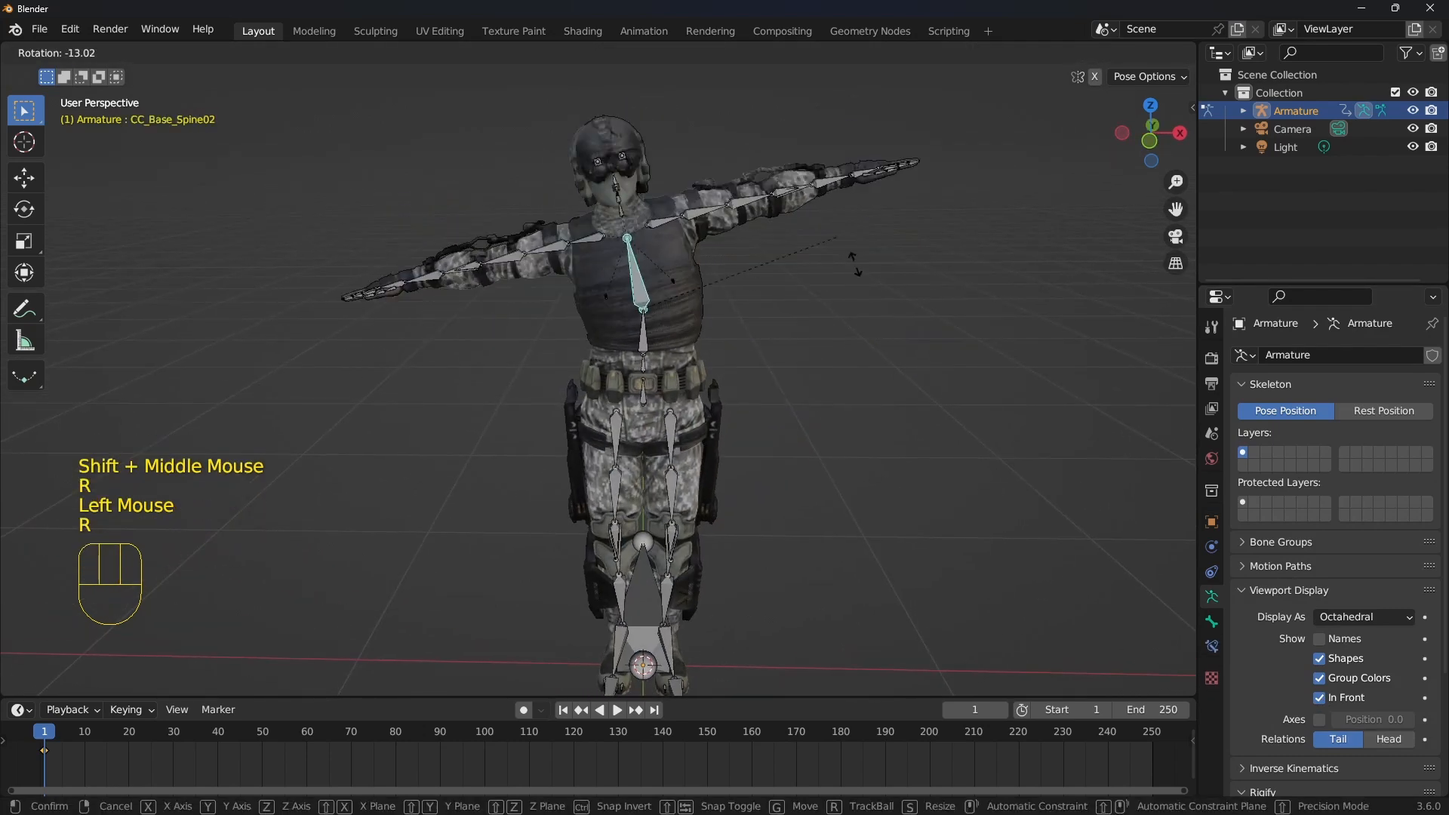
right_click(853, 295)
Try rotating the left thigh bone freely and the right upper thigh twist bone, cancelling both rotations
shift+middle_drag(685, 447, 671, 312)
click(671, 356)
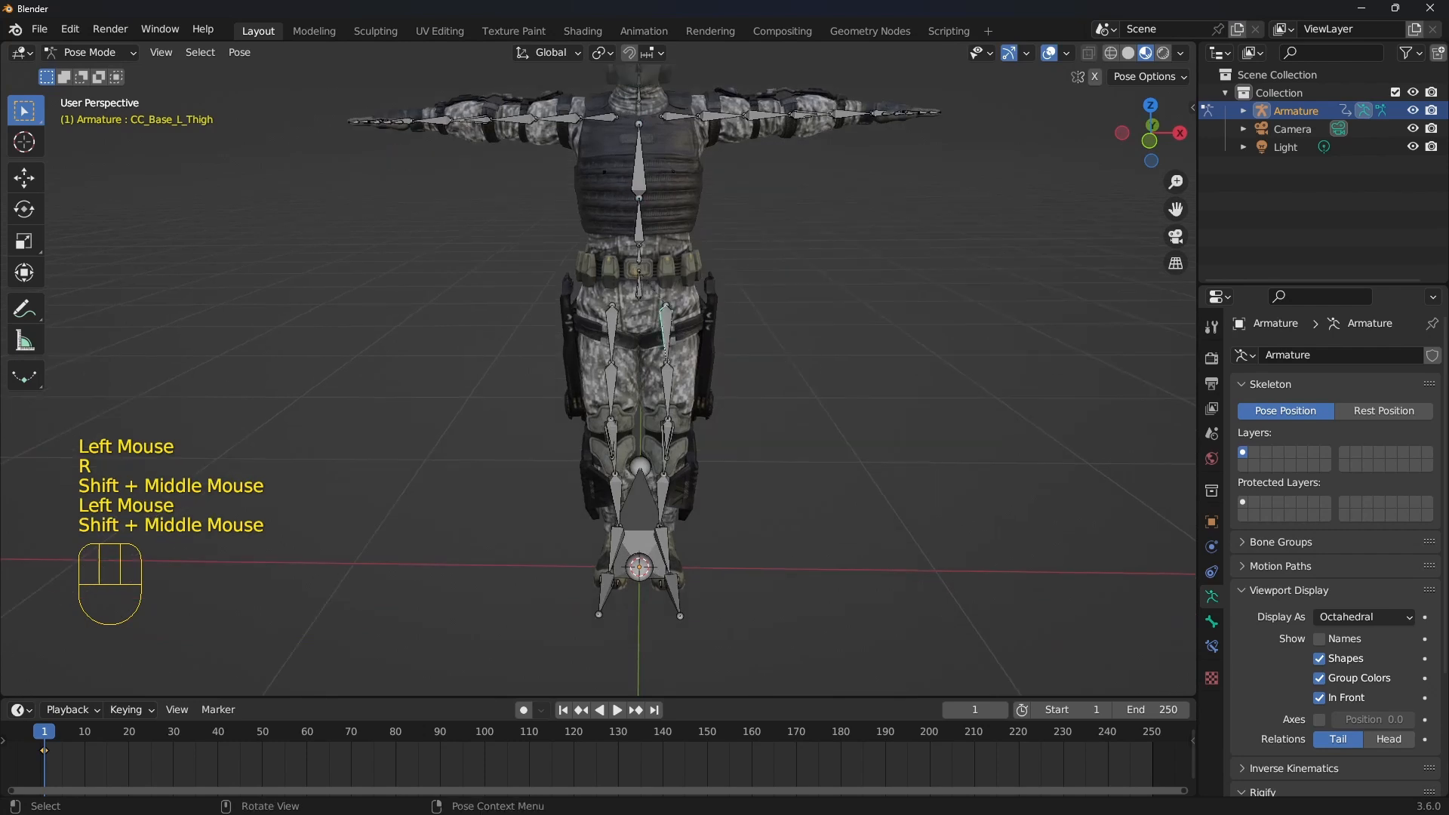
key(r)
key(r)
right_click(677, 355)
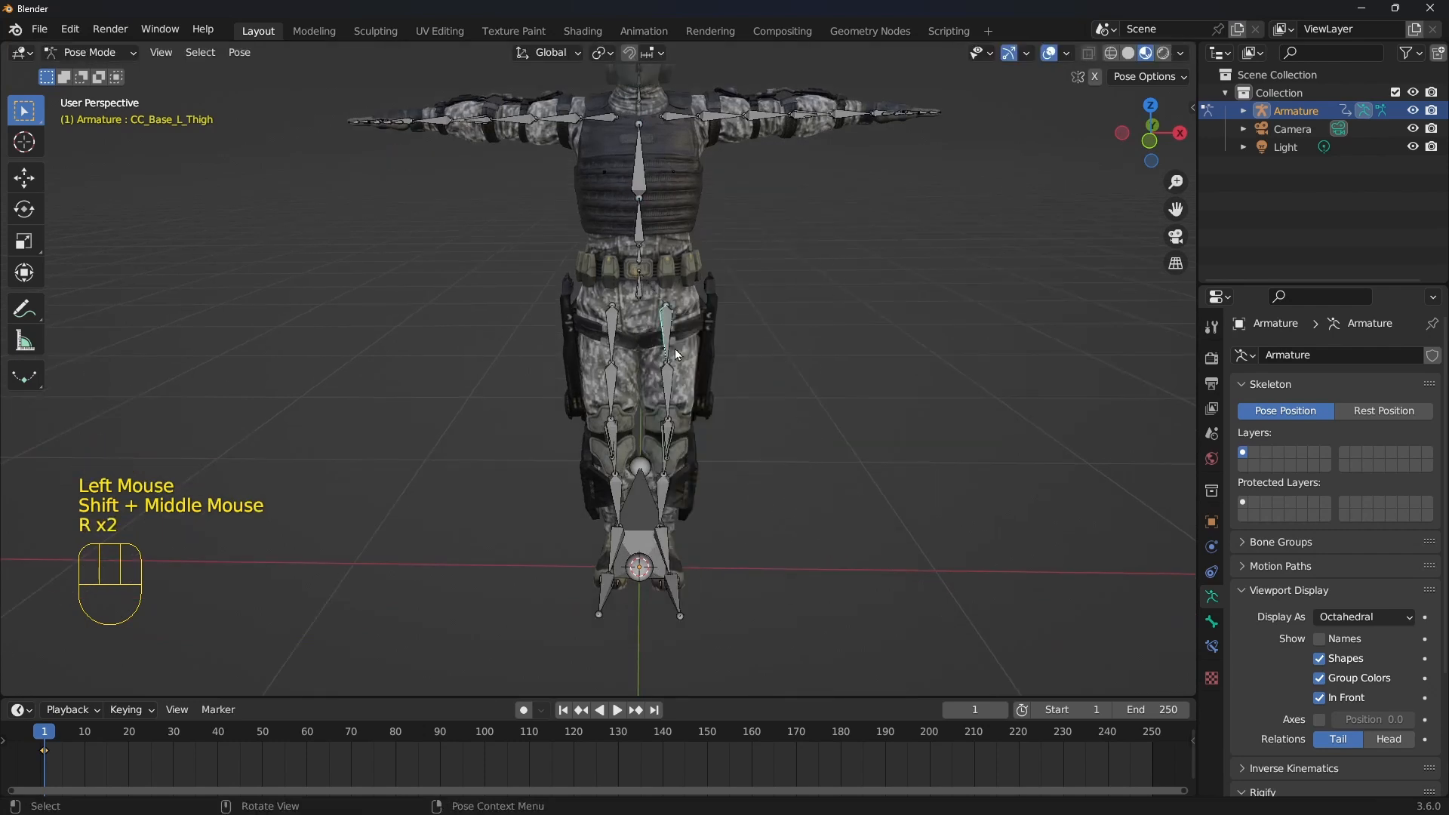
click(624, 320)
key(r)
right_click(729, 344)
Turn off the in-front display of the armature's bones and return to Object Mode
middle_drag(730, 333, 738, 333)
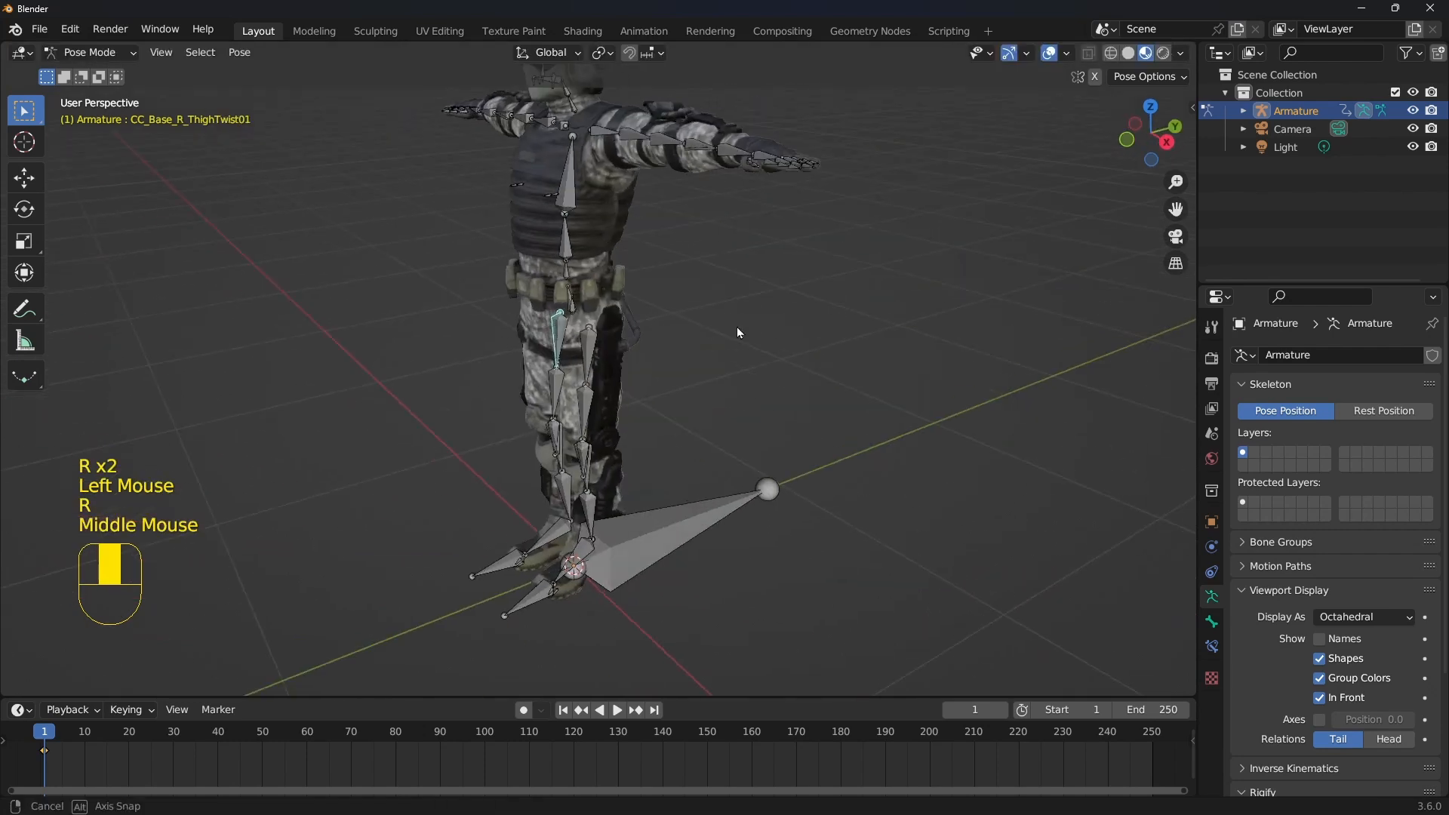
shift+middle_drag(636, 241, 723, 292)
scroll(644, 288, down, 1)
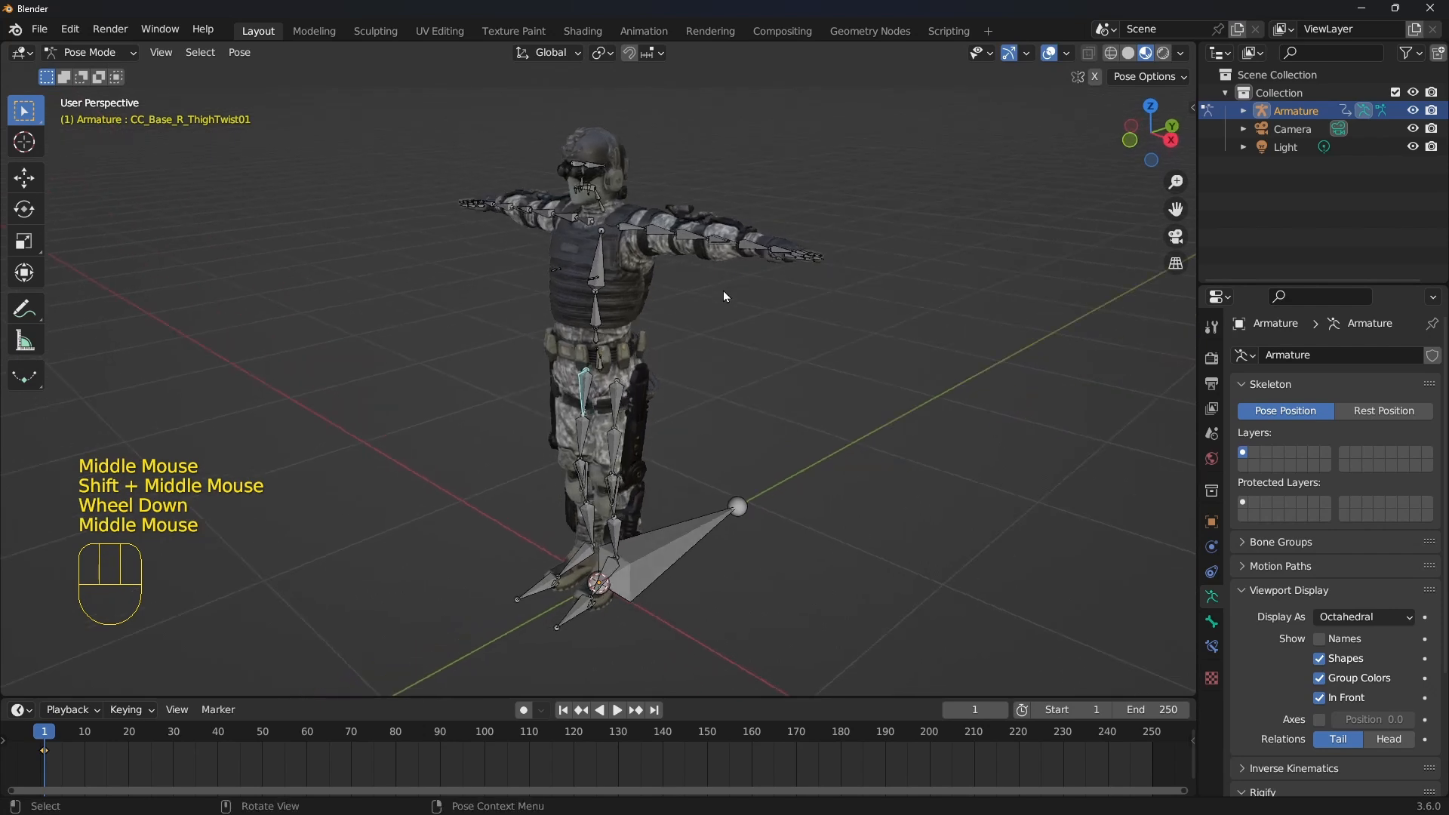
click(1345, 697)
shift+middle_drag(611, 272, 613, 282)
key(ctrl+Tab)
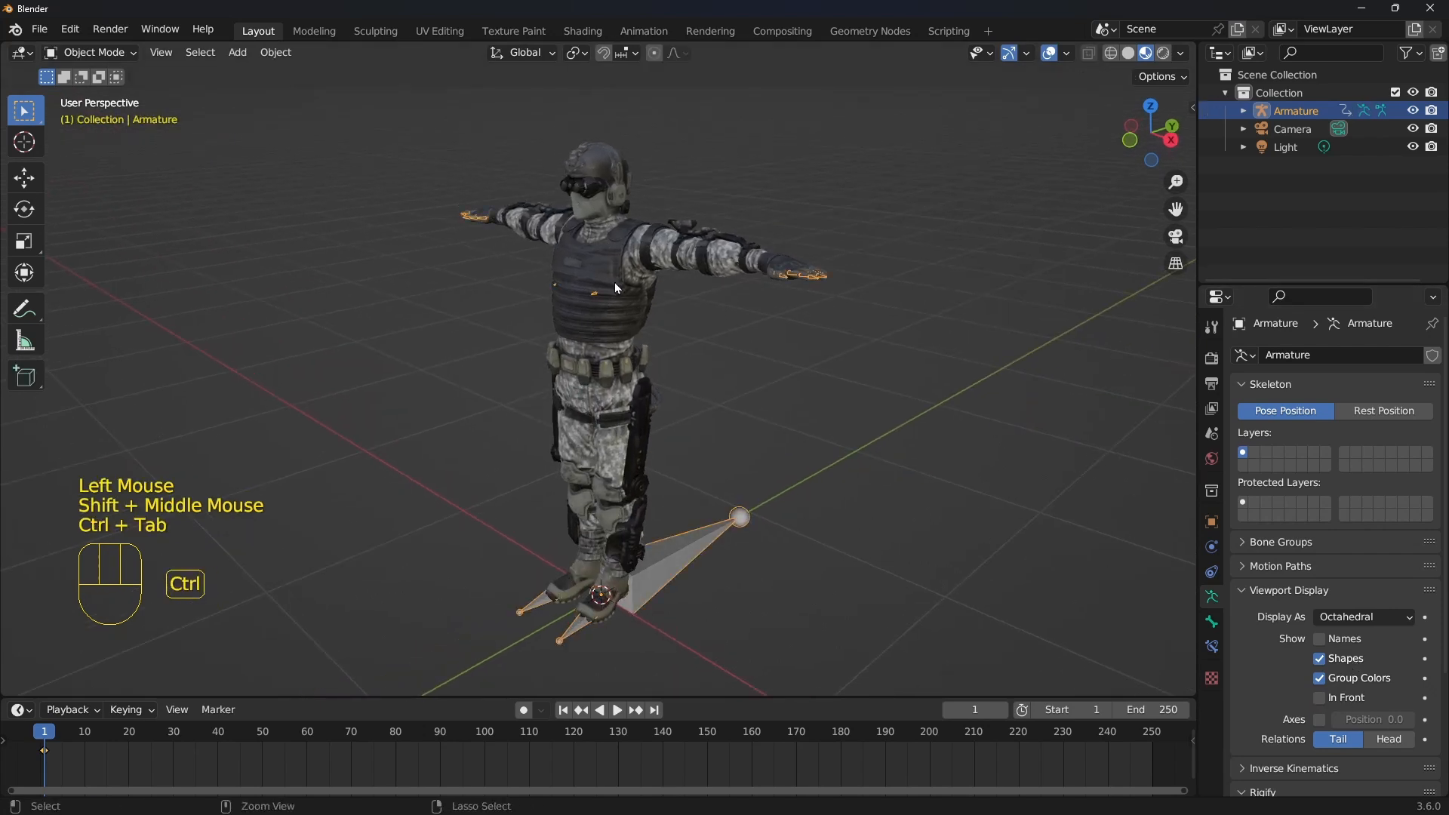
Deselect the armature and examine the textured soldier from several angles
click(802, 427)
click(705, 536)
shift+middle_drag(744, 460, 744, 445)
middle_drag(744, 445, 845, 325)
scroll(663, 293, up, 2)
scroll(663, 293, down, 2)
shift+middle_drag(664, 295, 709, 288)
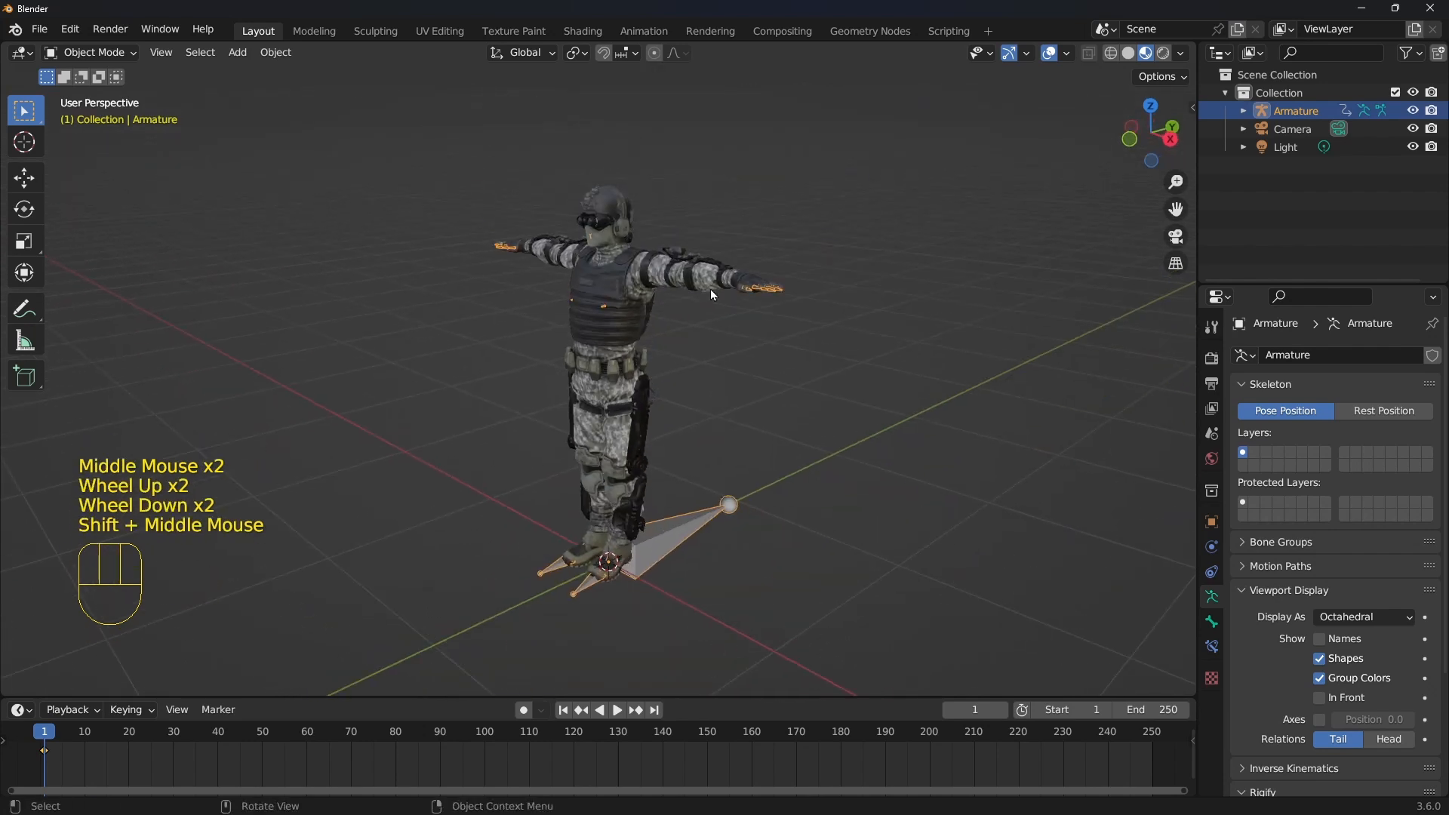
click(709, 288)
shift+middle_drag(790, 334, 807, 308)
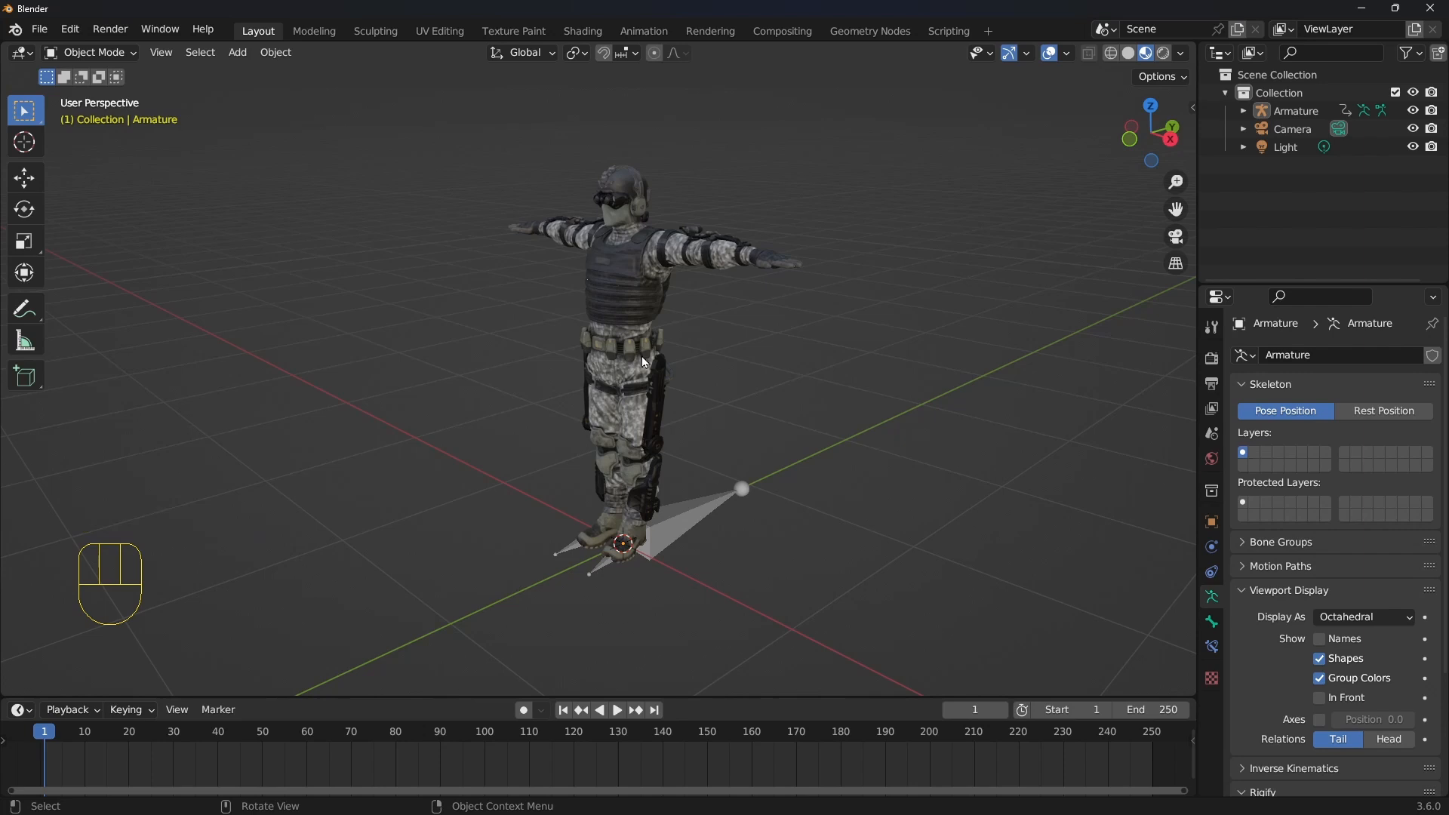
middle_drag(644, 363, 751, 508)
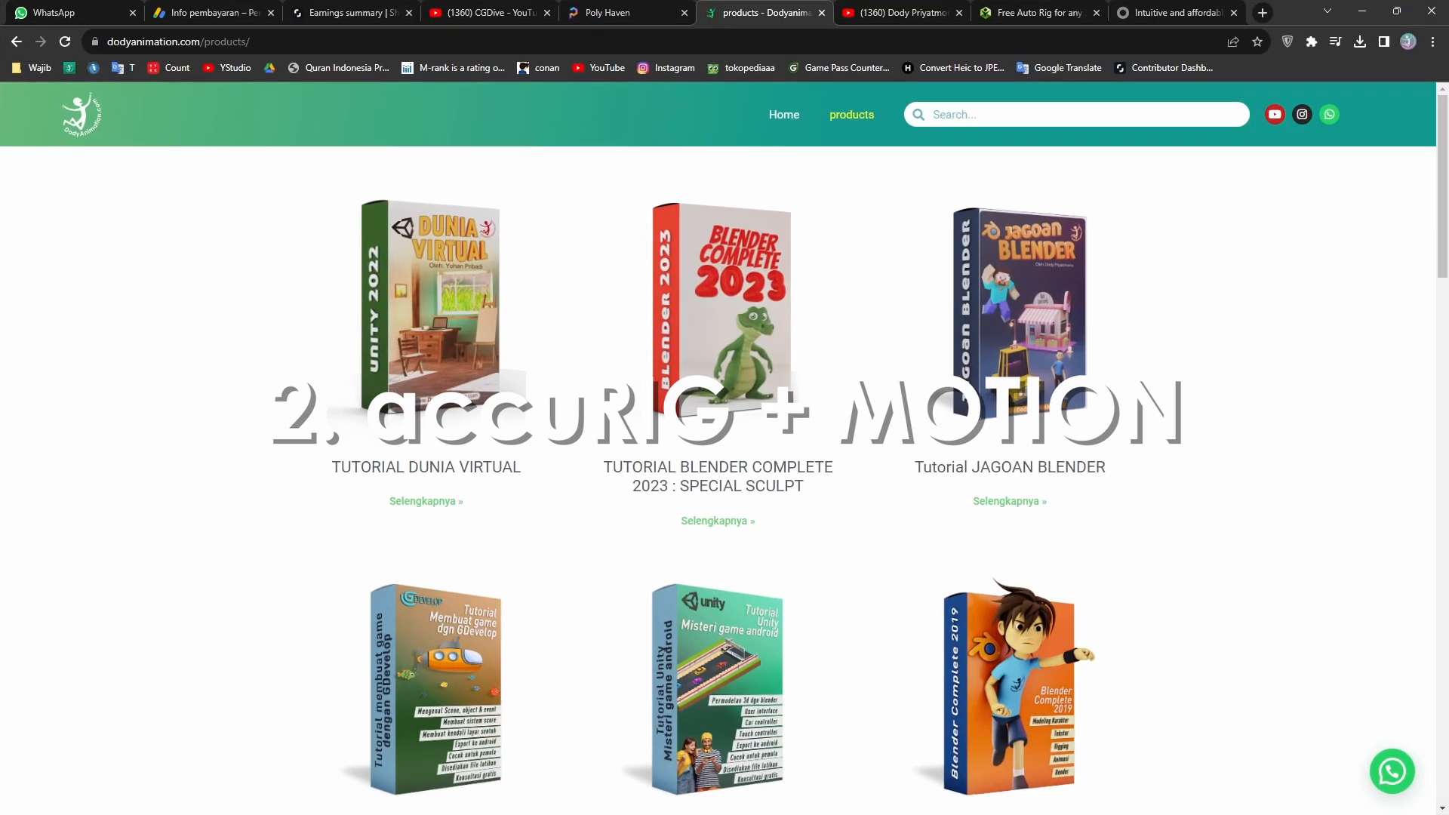
Switch to the ActorCore website, open its motion library and look through the available motion packs and items
click(1042, 13)
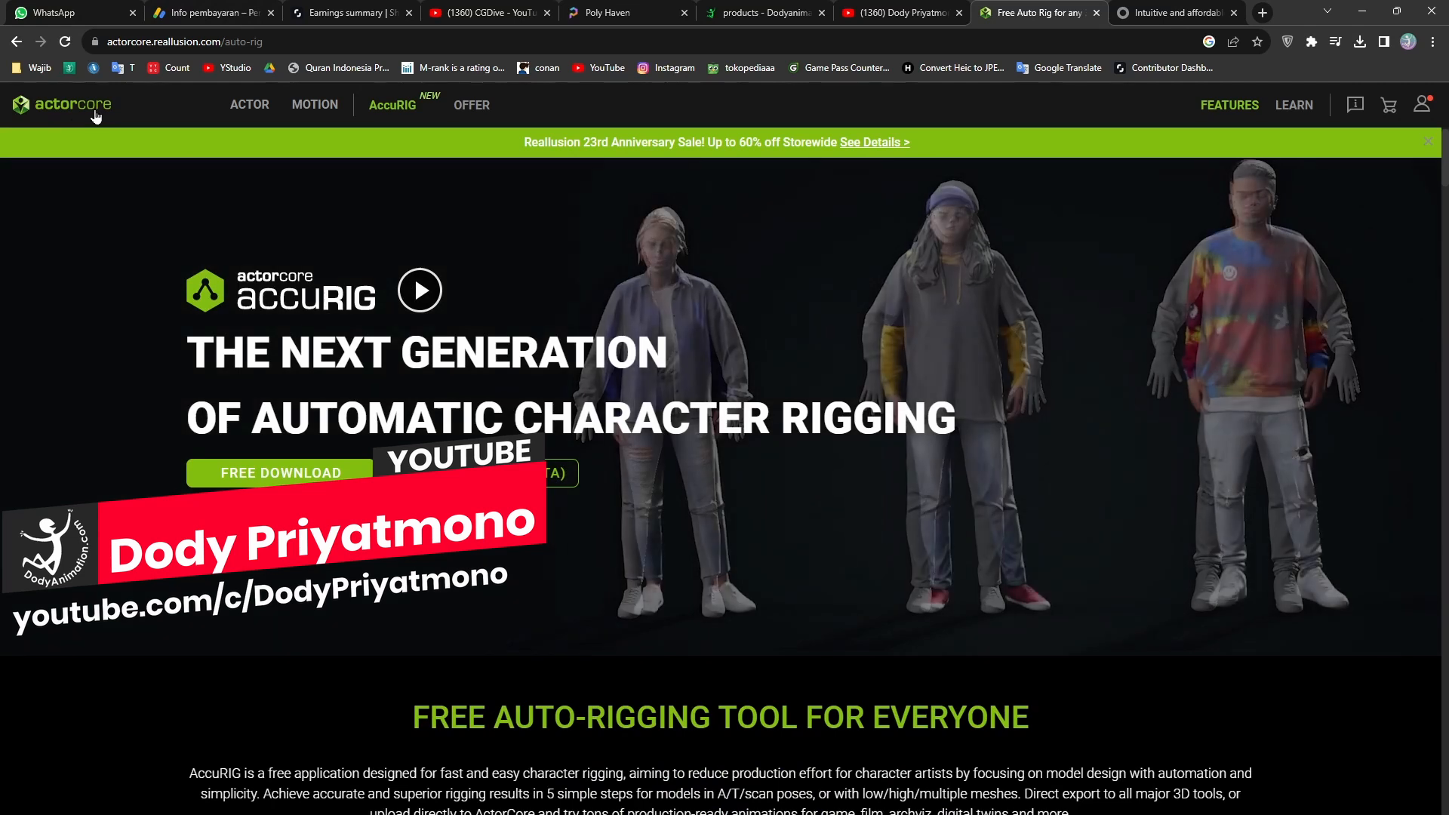
click(316, 105)
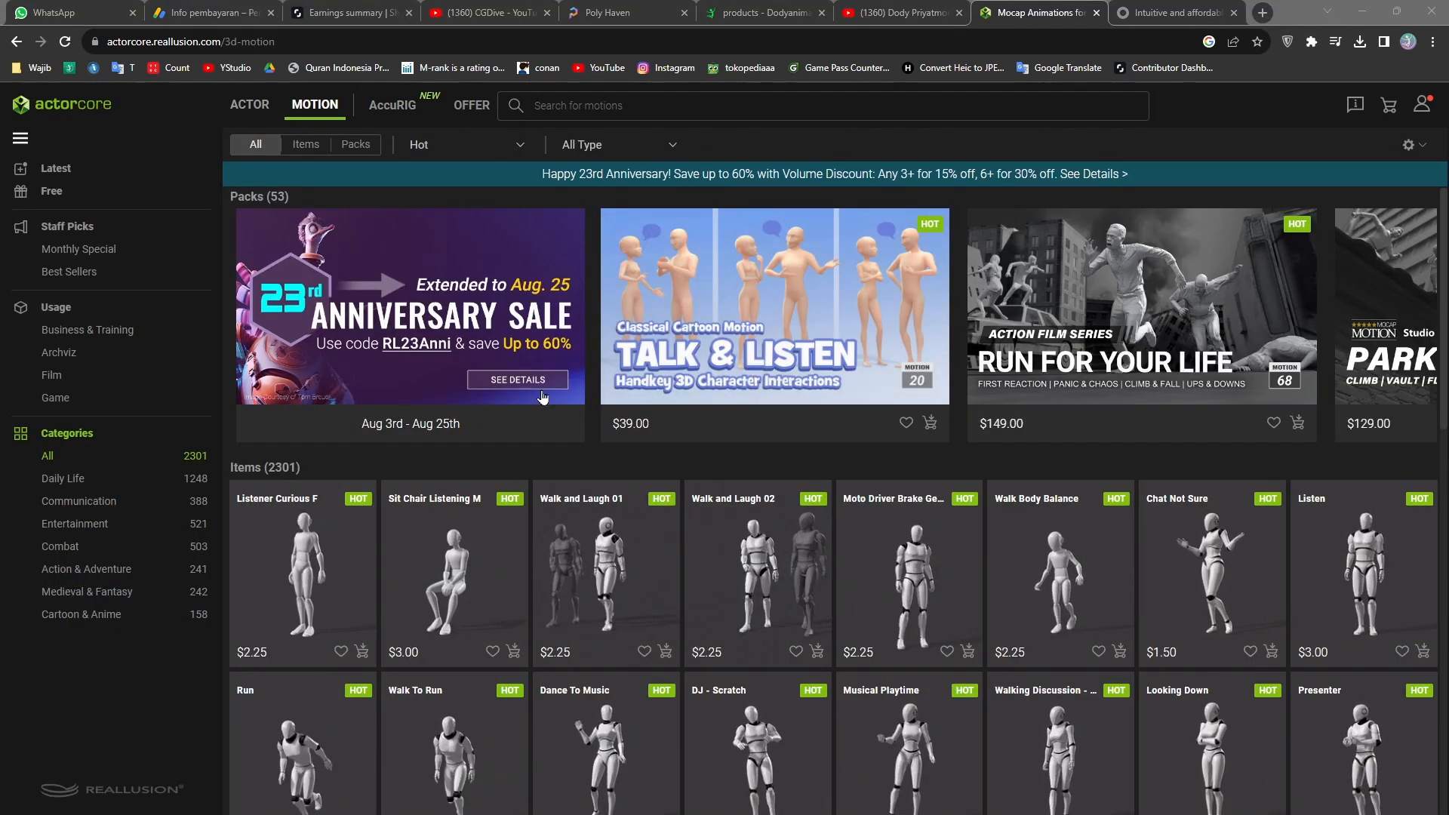
scroll(502, 544, down, 2)
scroll(502, 544, down, 3)
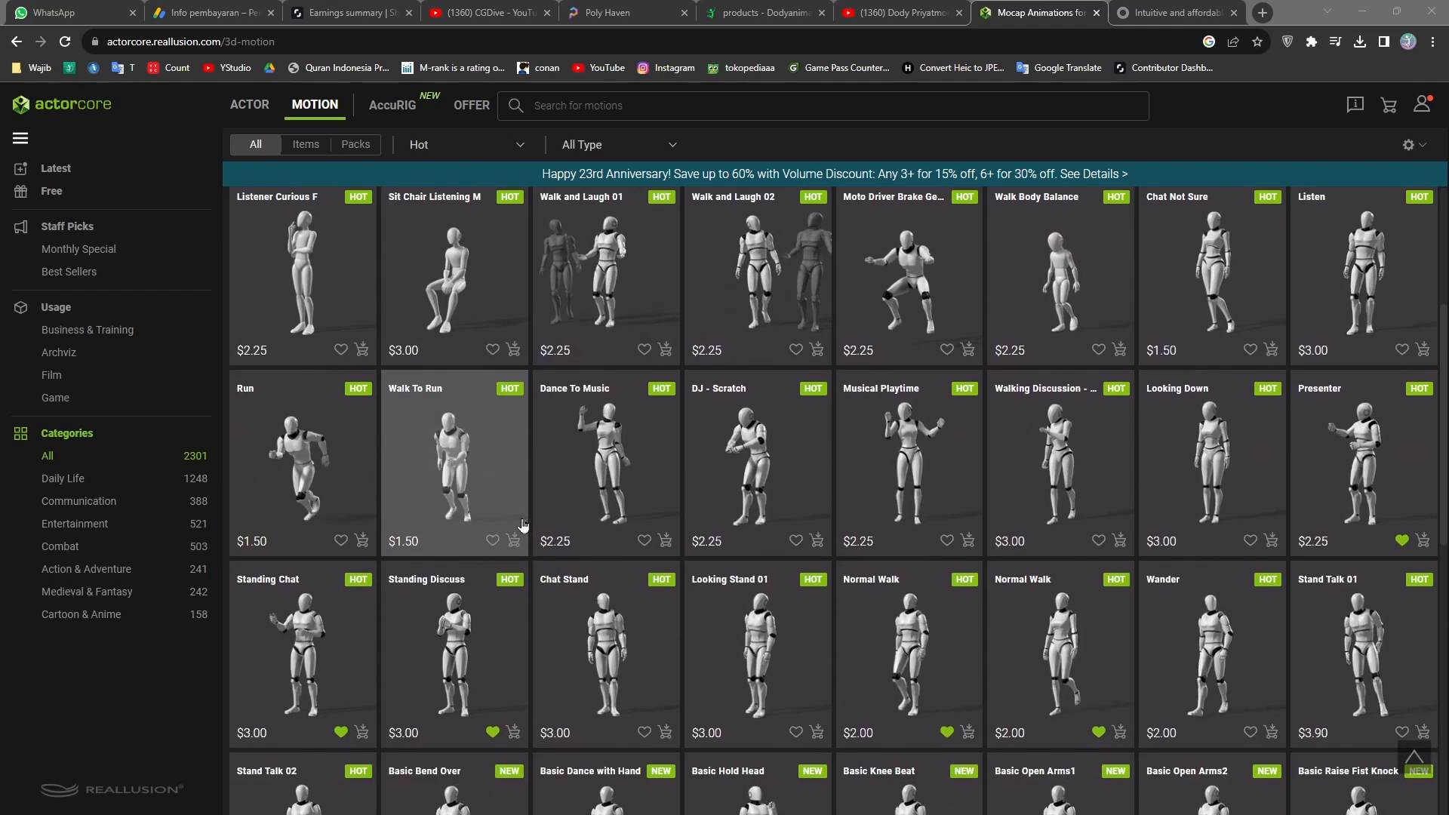
scroll(513, 506, up, 2)
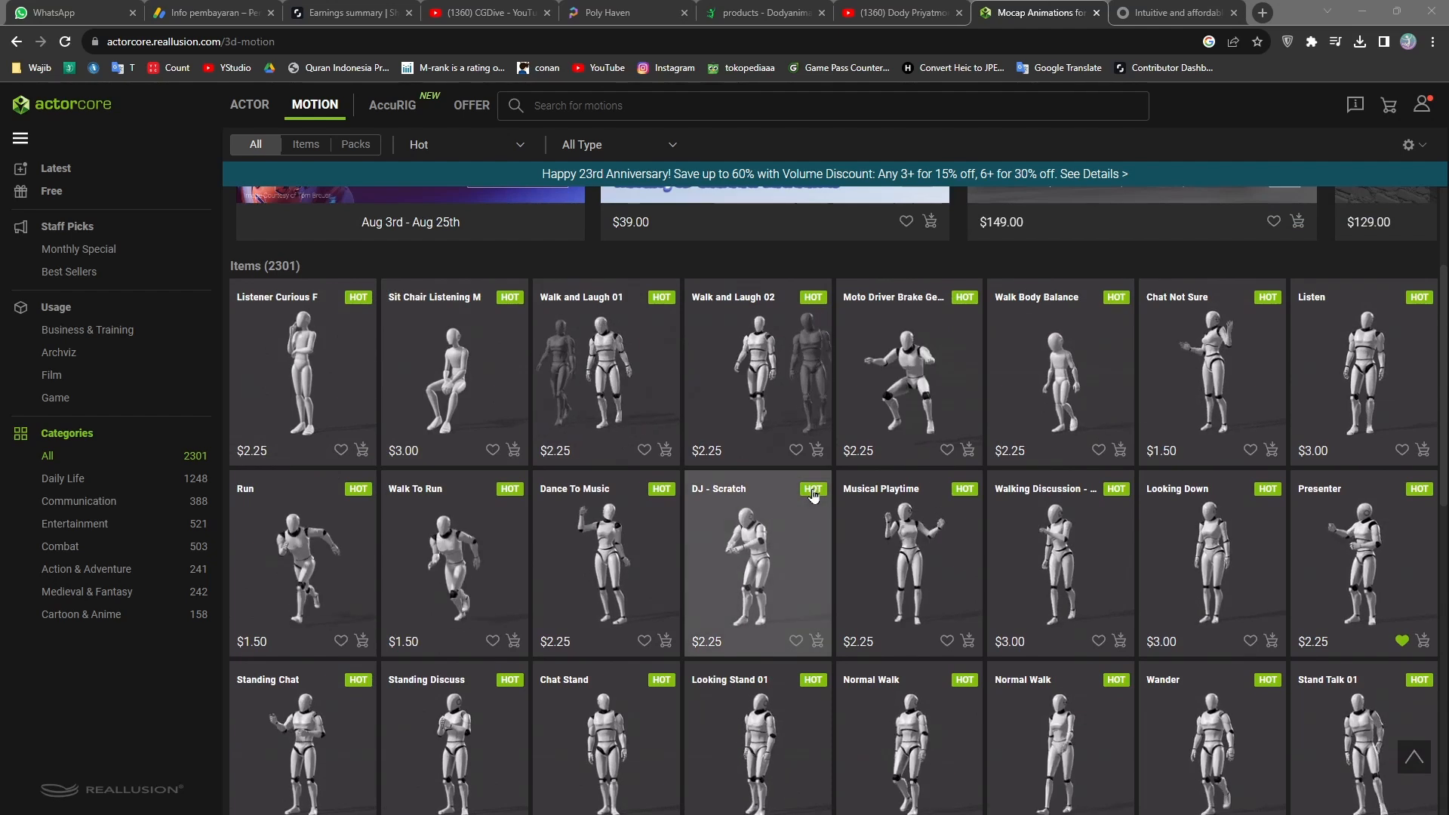
scroll(596, 491, up, 3)
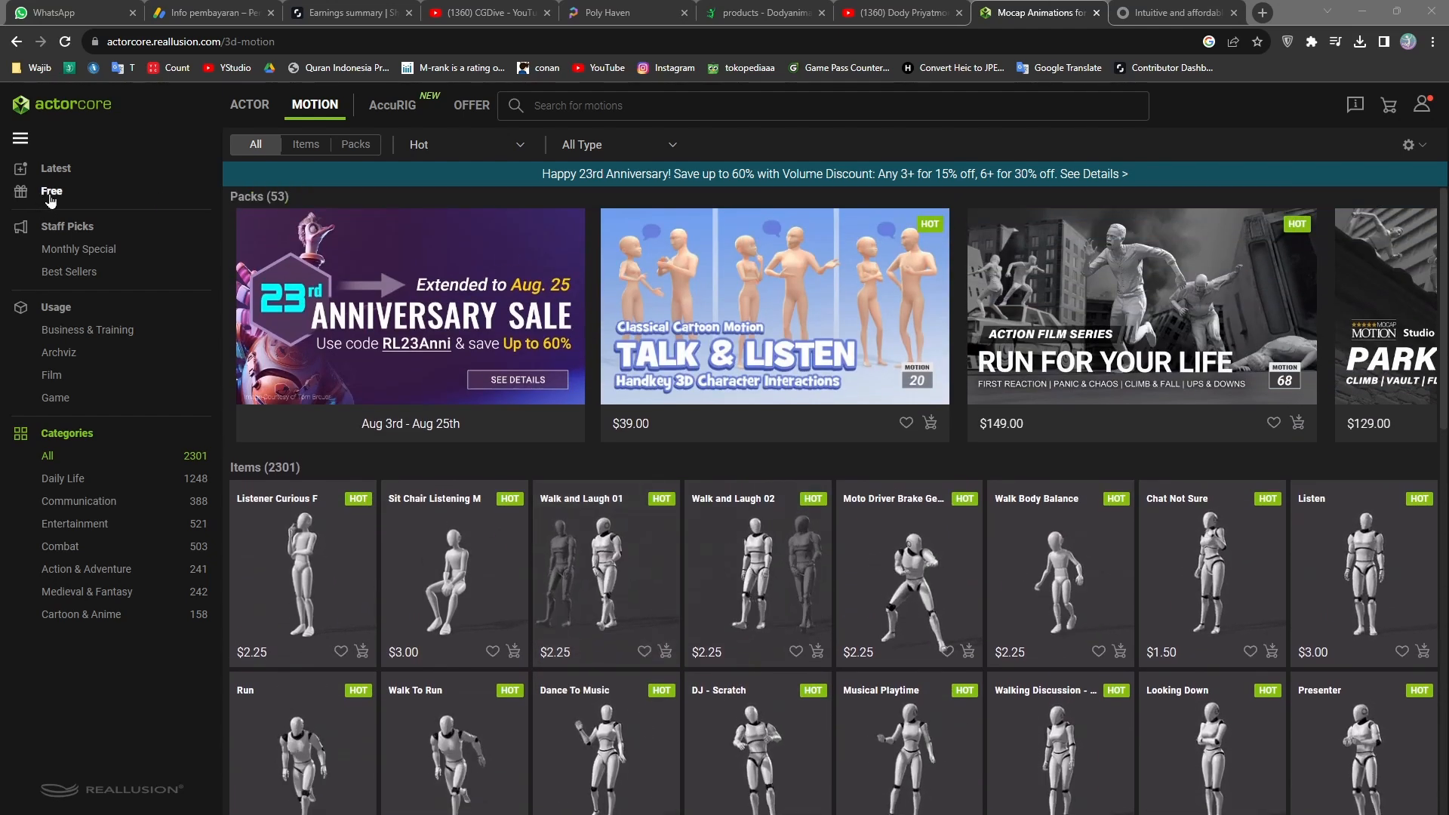
Limit the motion library to free motions and browse the free items
click(51, 193)
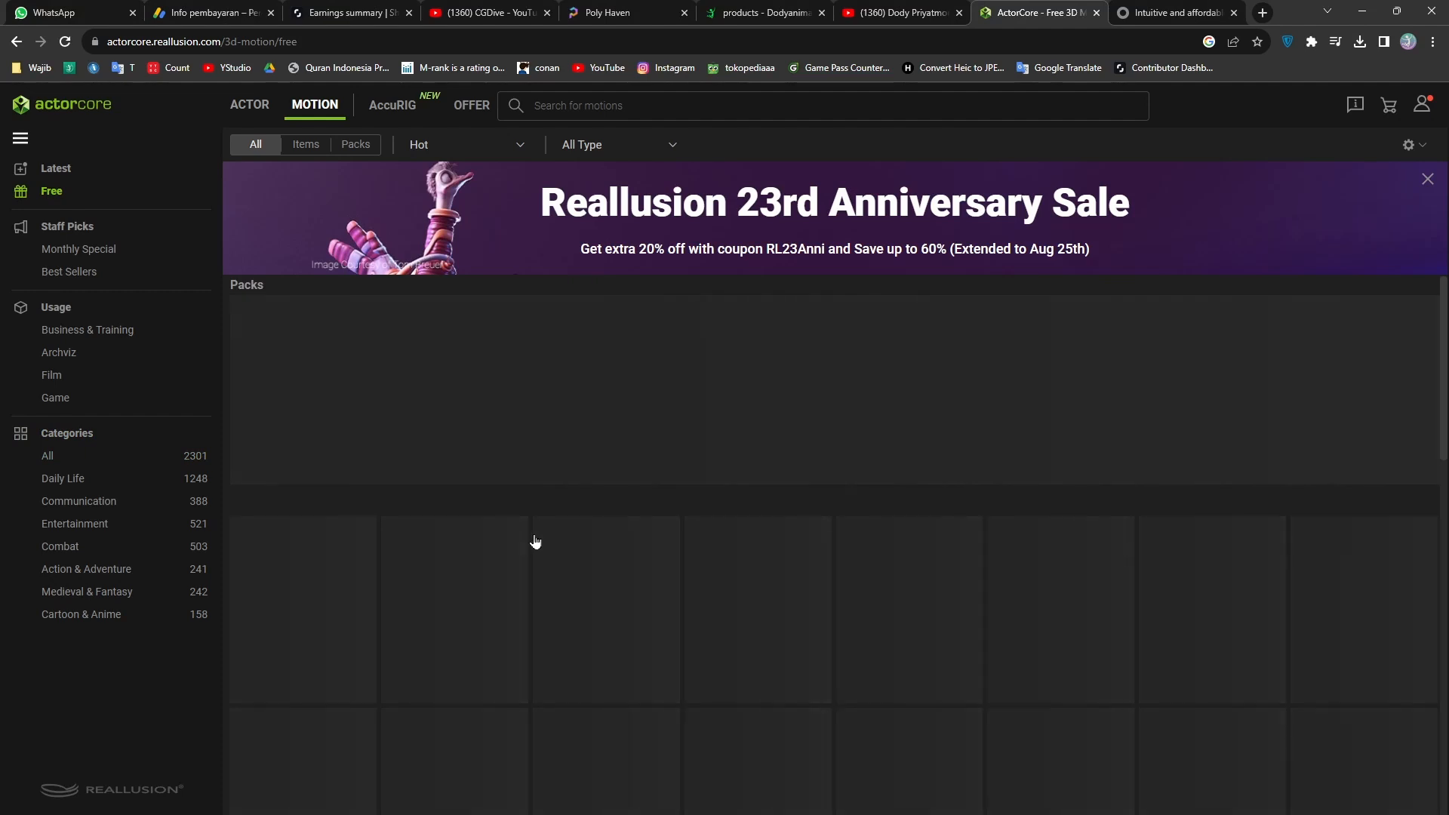
scroll(537, 543, down, 8)
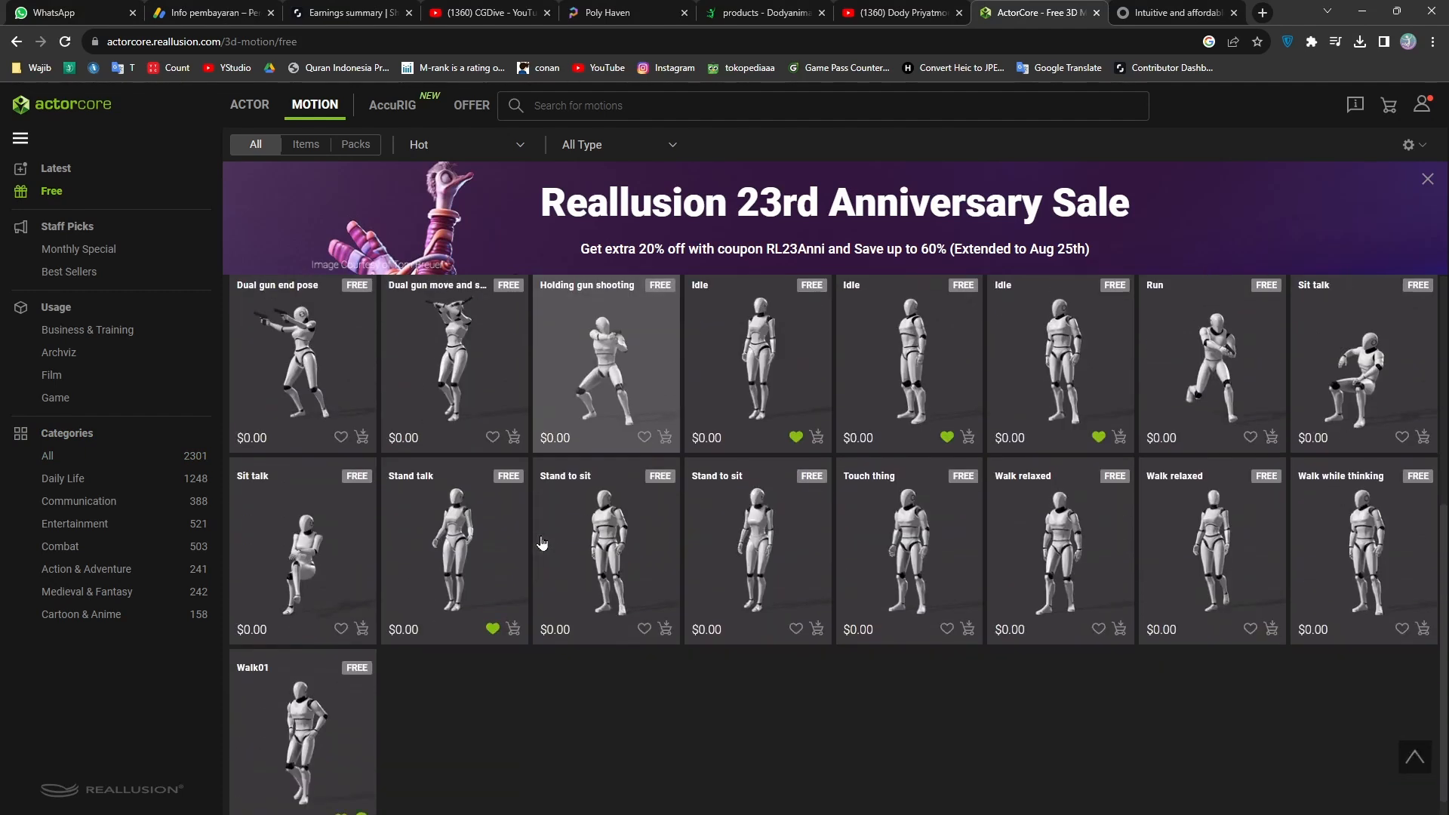
scroll(551, 521, up, 5)
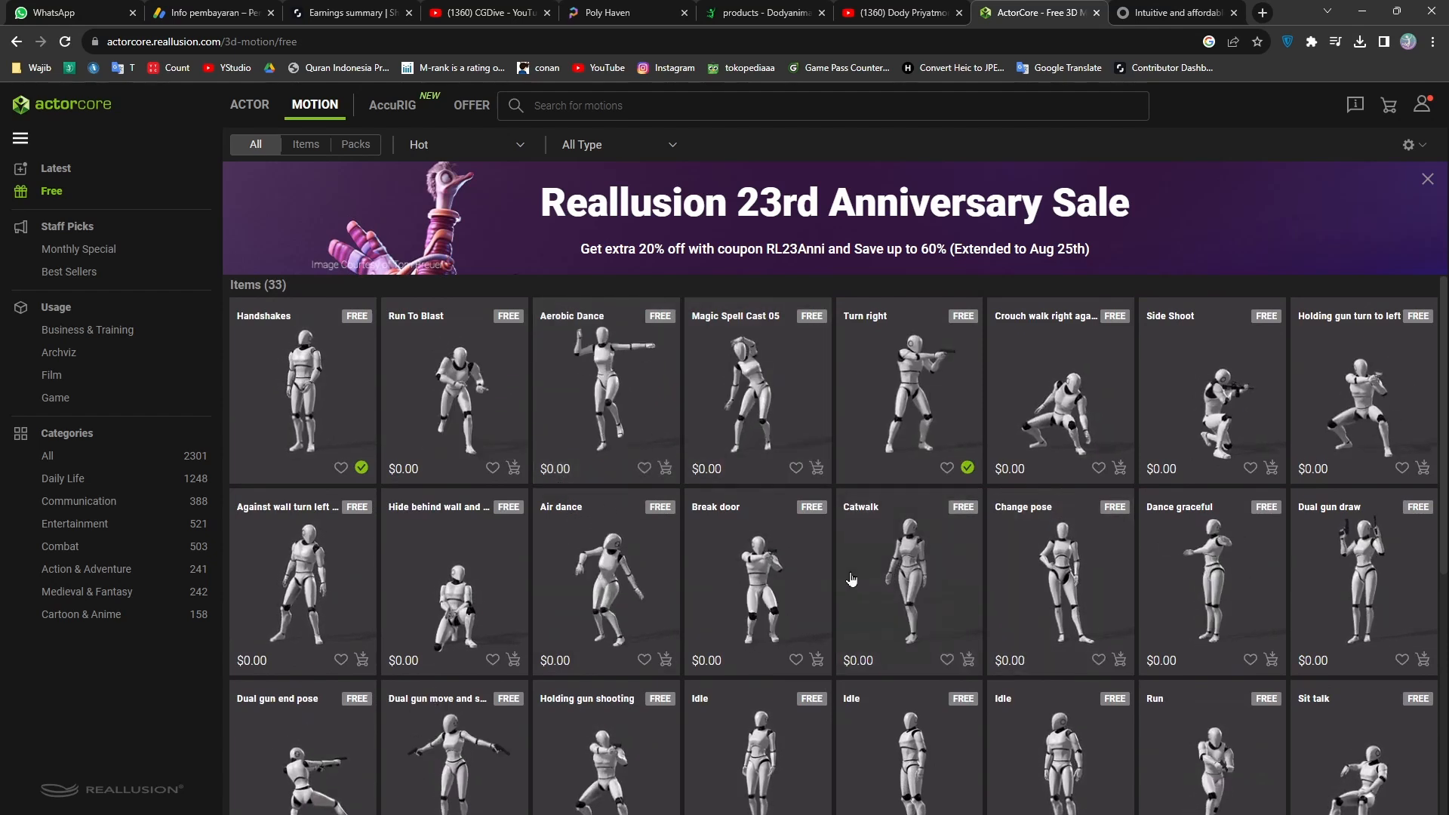
scroll(1003, 574, down, 4)
scroll(1005, 568, up, 3)
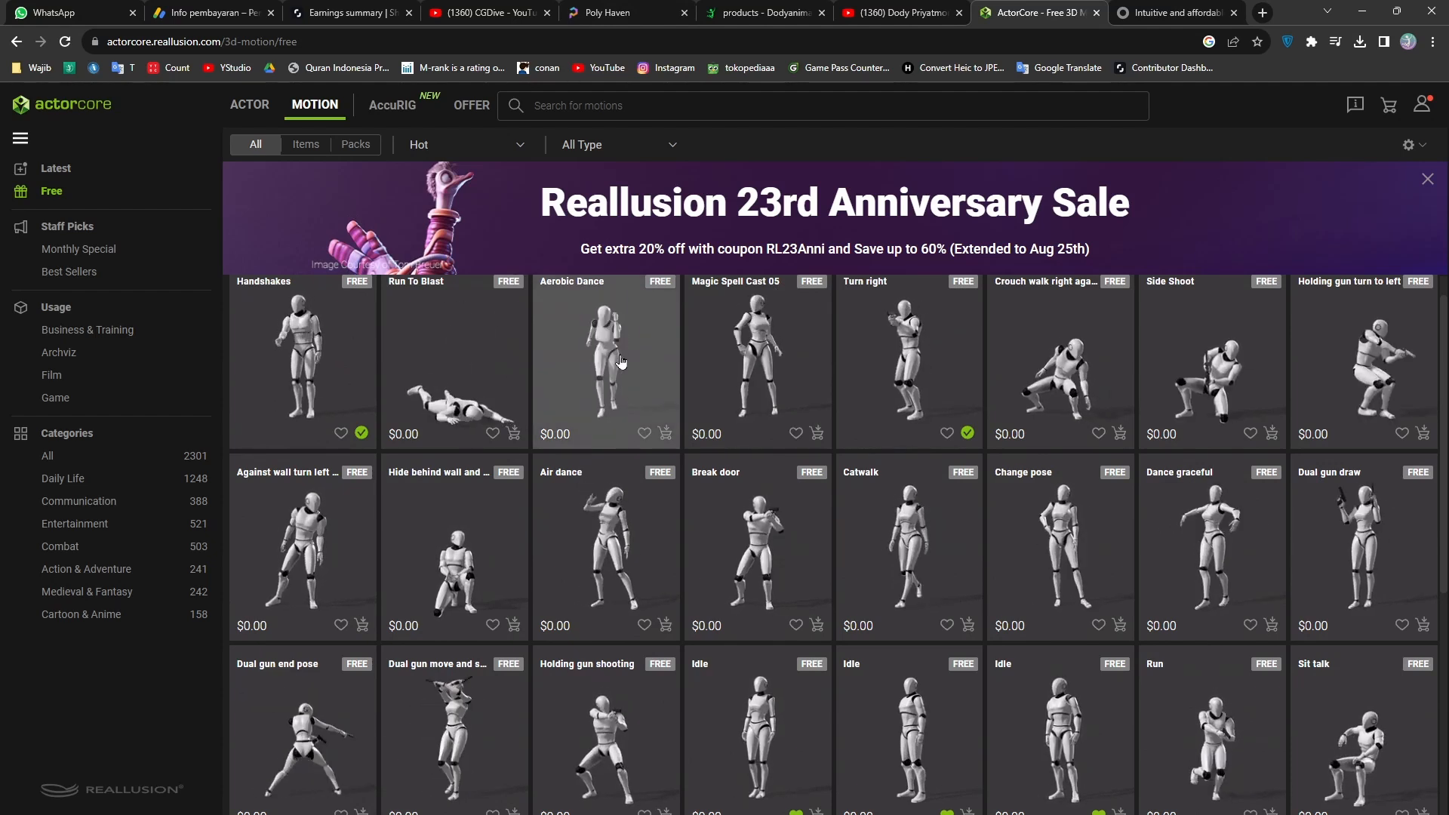
scroll(709, 476, down, 1)
scroll(719, 490, down, 3)
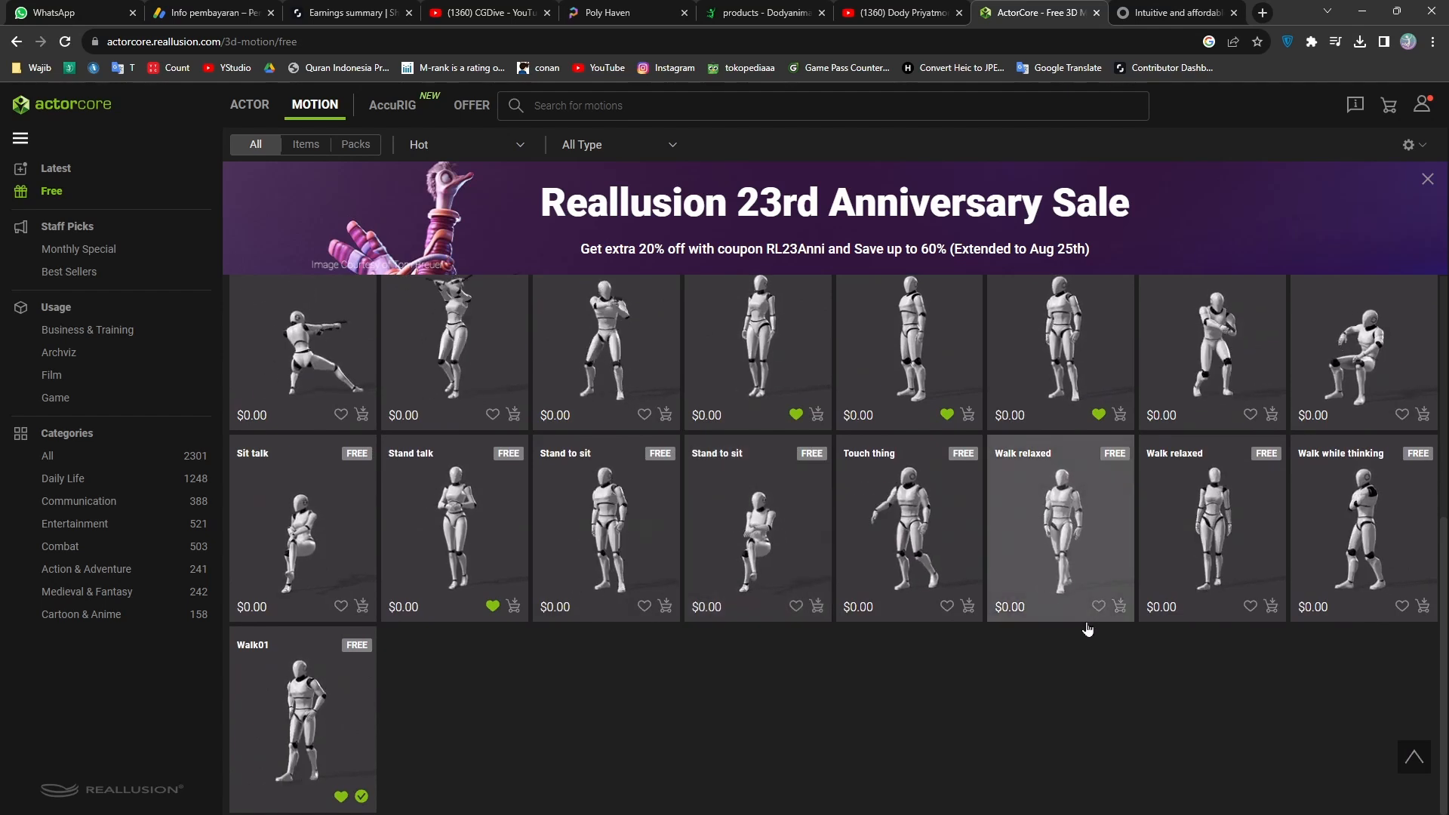
Preview the first free Walk relaxed motion and add it to the cart
click(1062, 549)
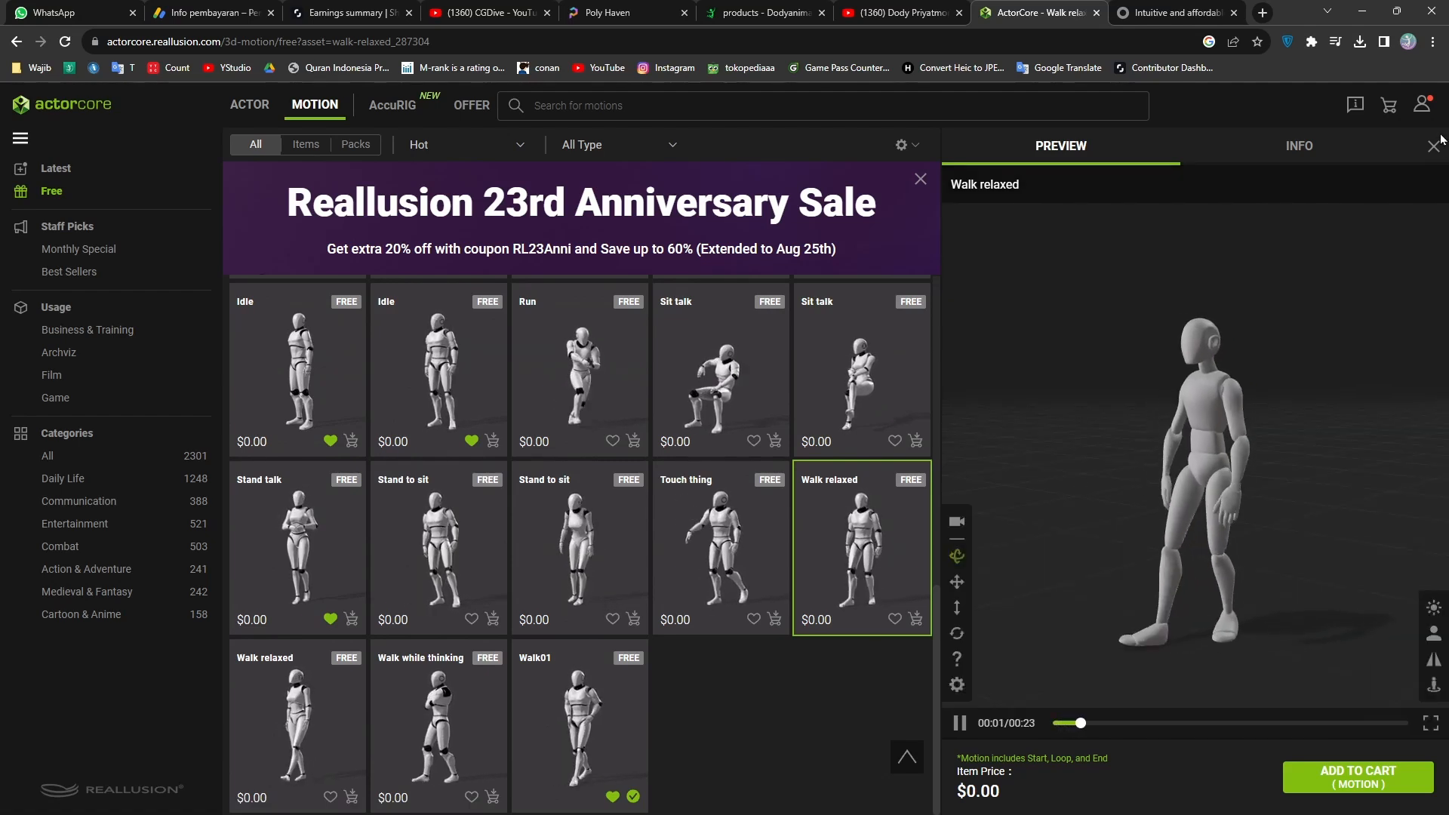
click(1423, 104)
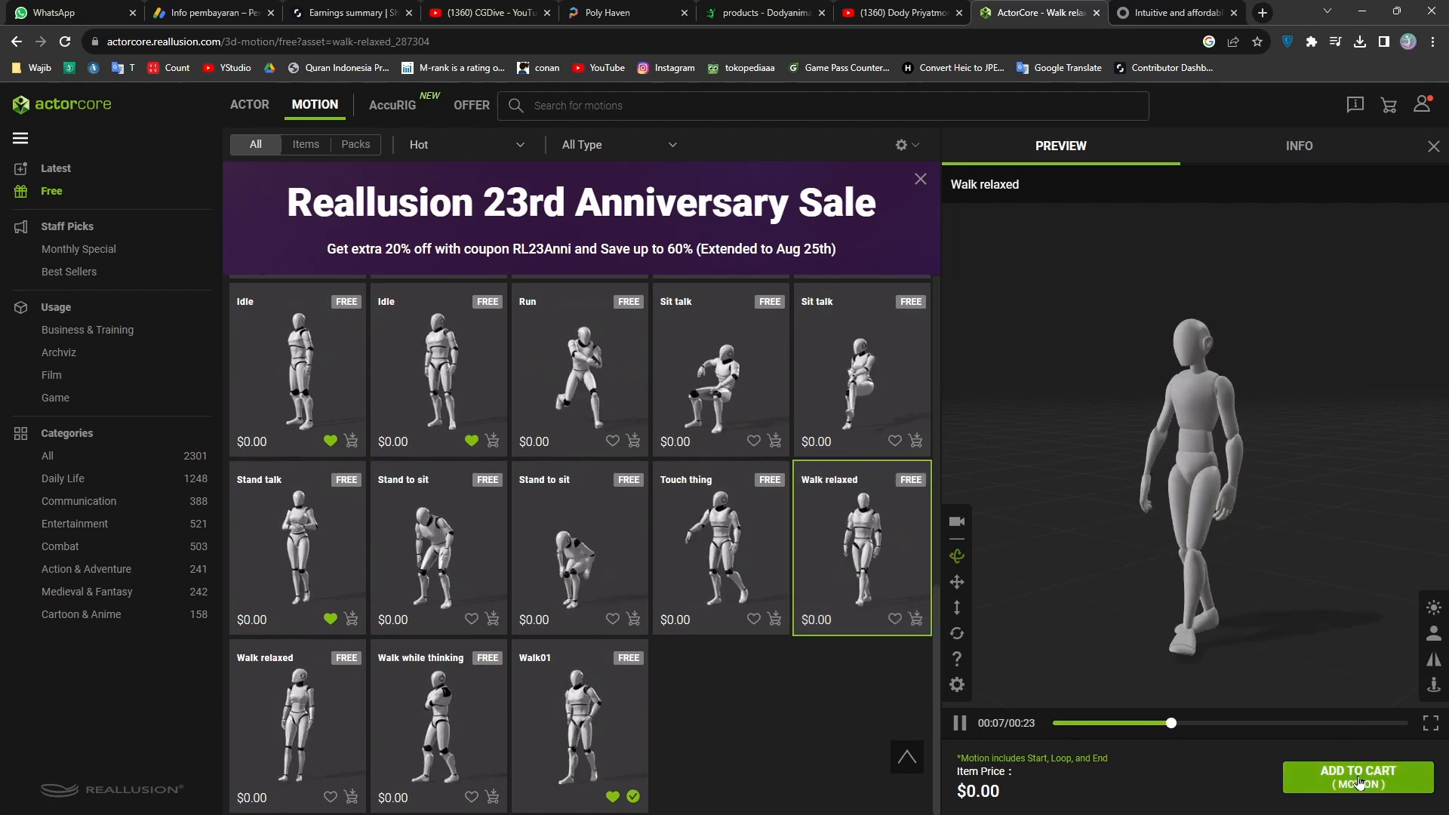
click(1358, 782)
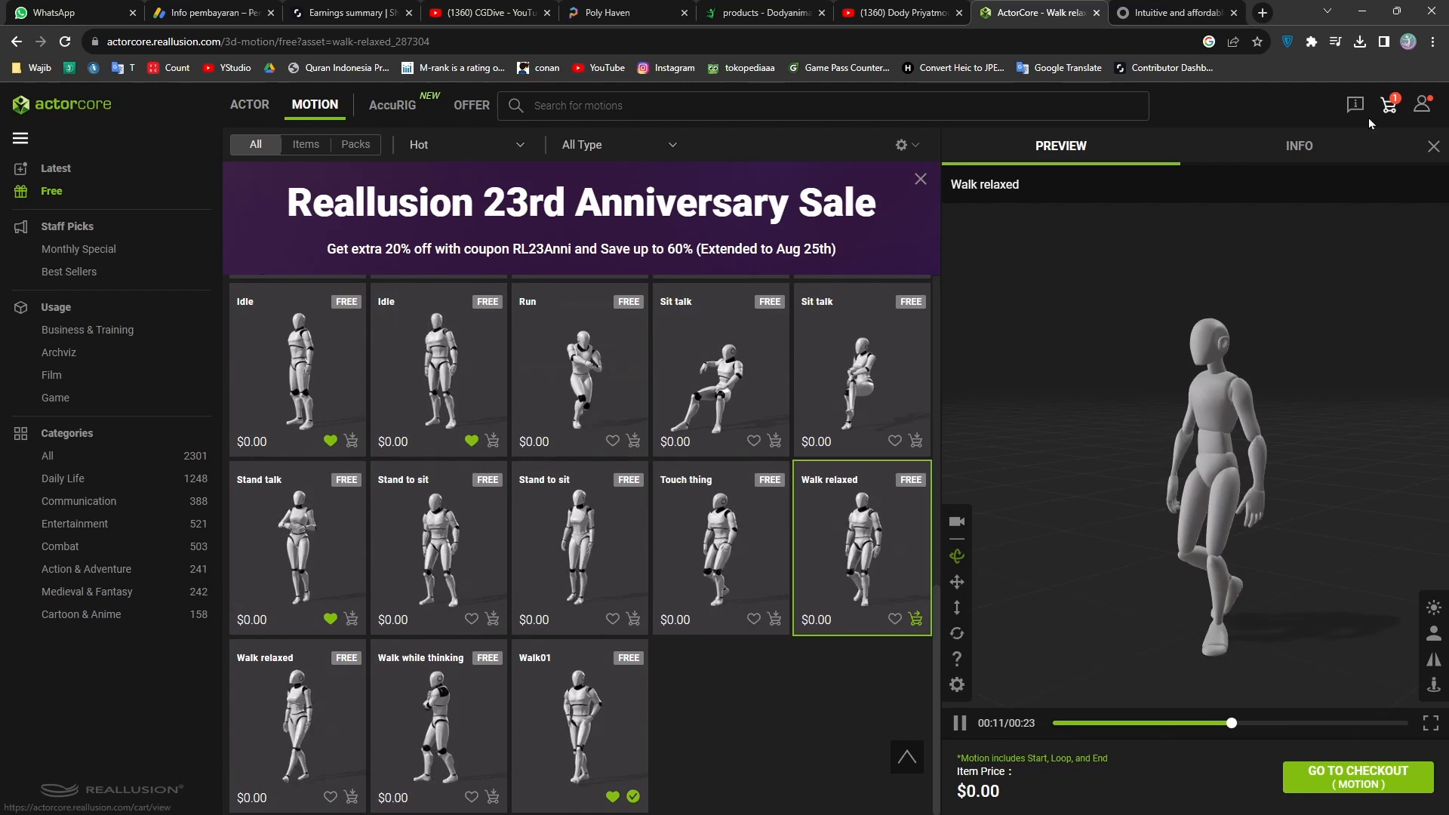
Check out the cart containing the Walk relaxed motion and open the inventory of purchased motions
click(1389, 106)
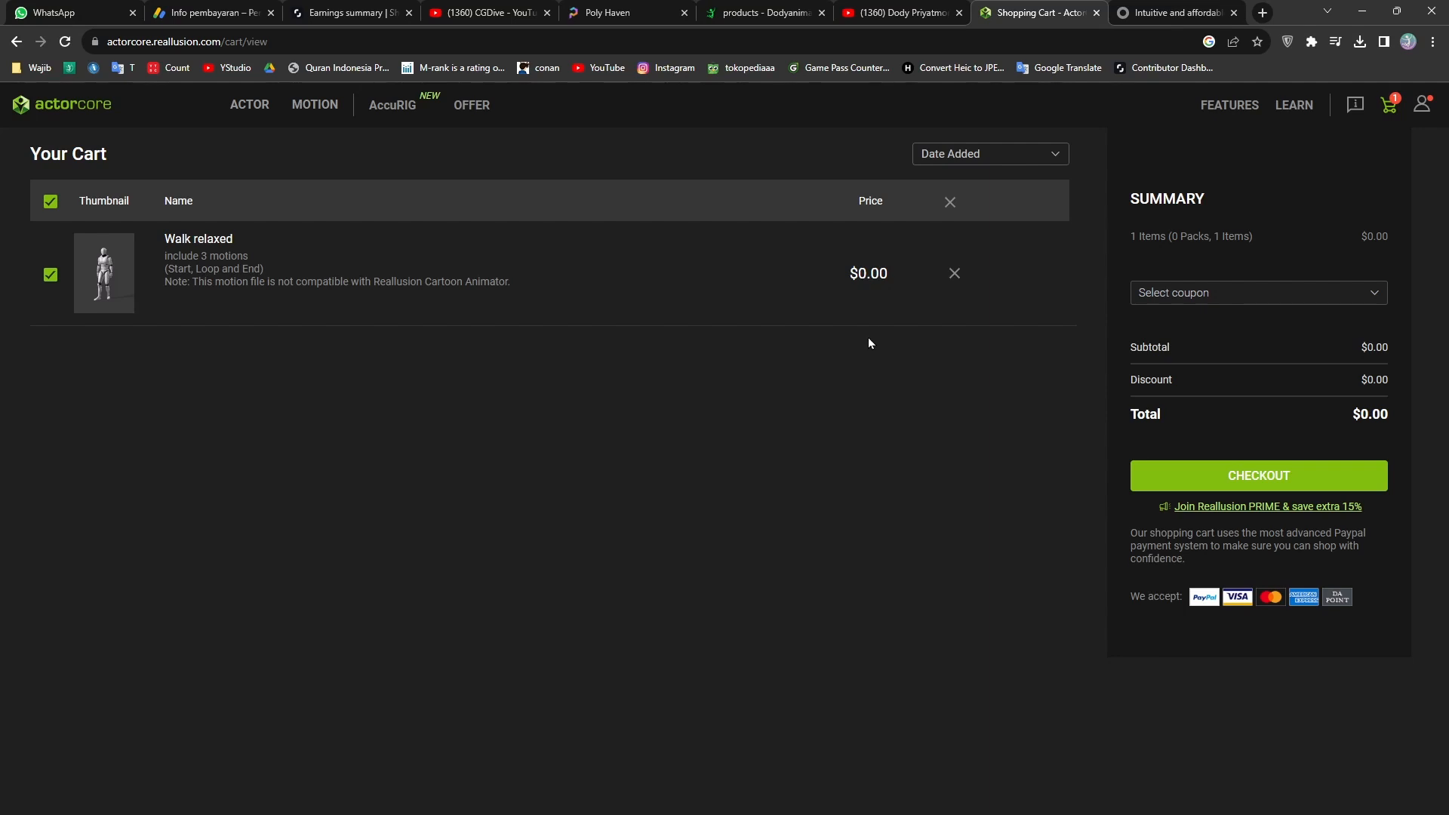
click(1265, 489)
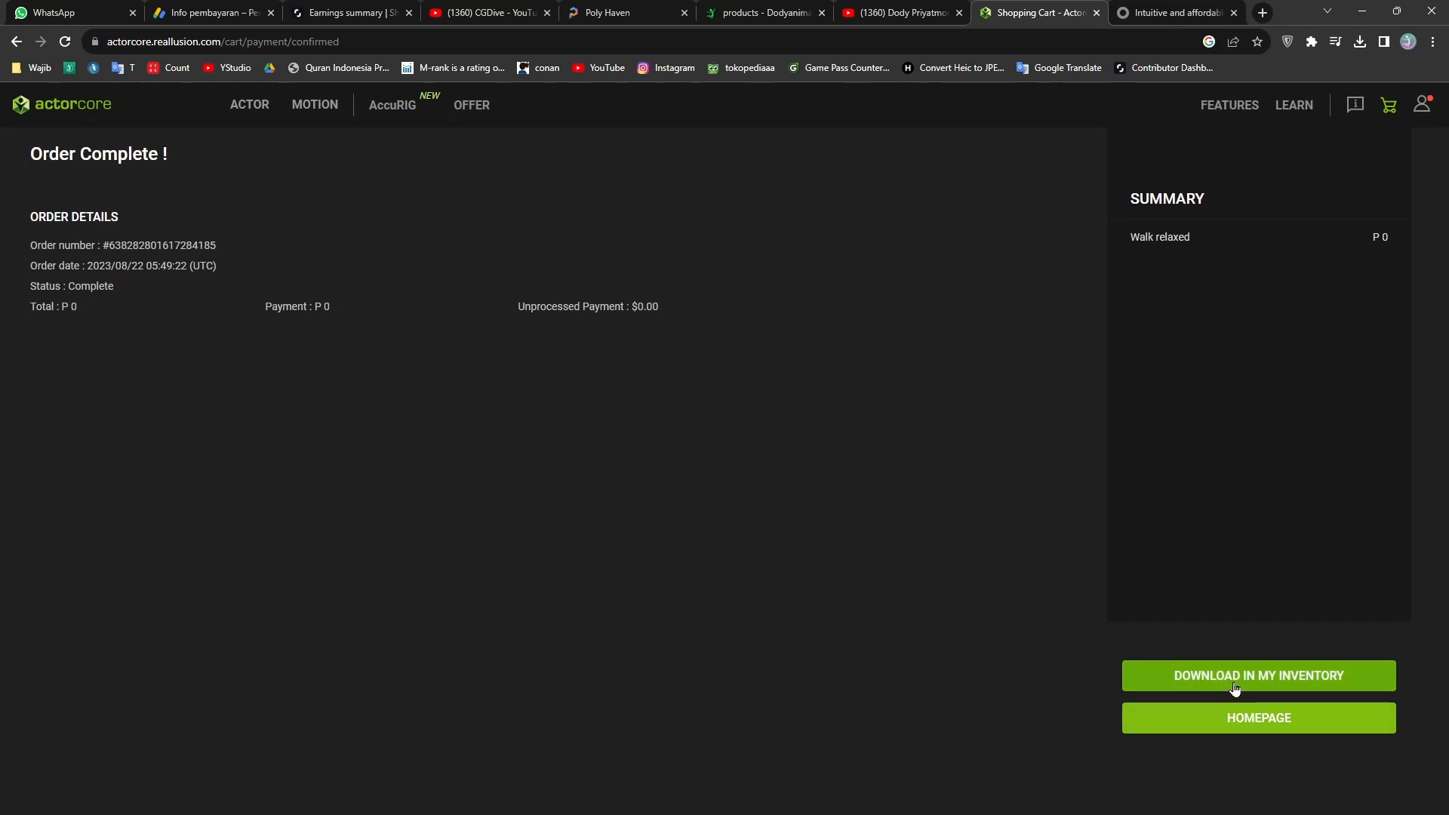
click(1274, 676)
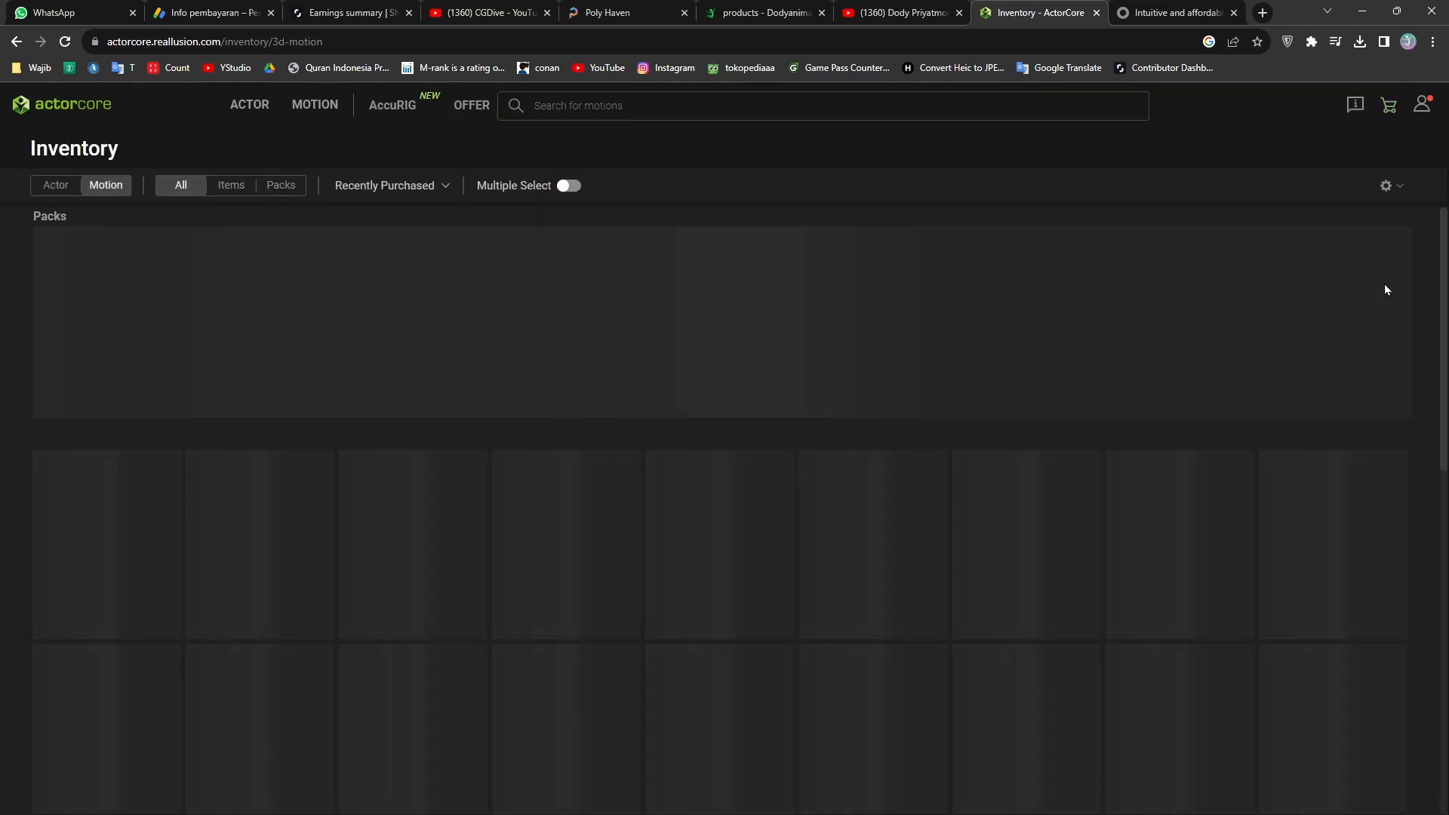
click(1422, 107)
click(1423, 112)
click(1423, 113)
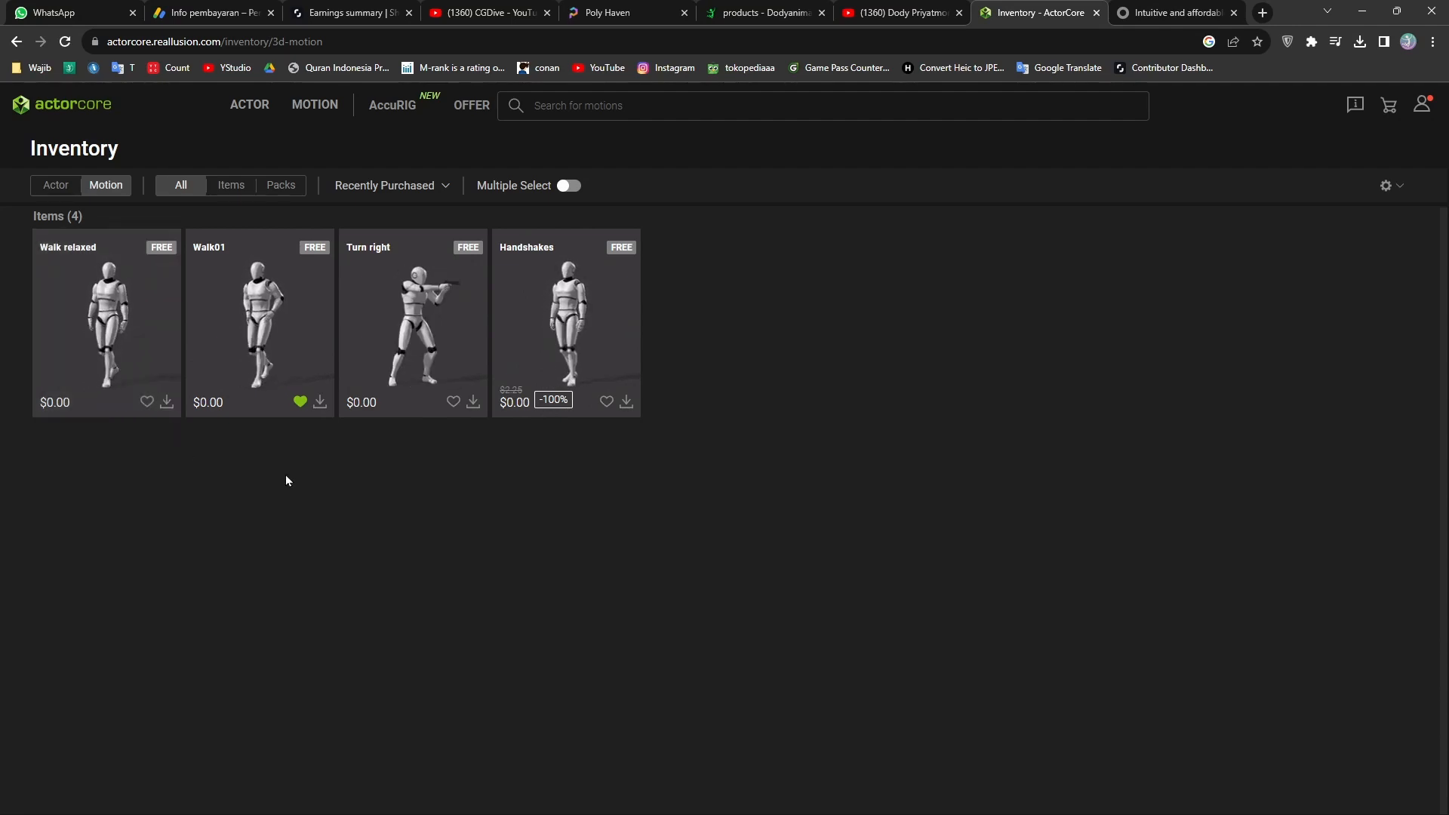
Open the download settings for the Walk relaxed motion and choose the Male Robot as the target character
click(166, 402)
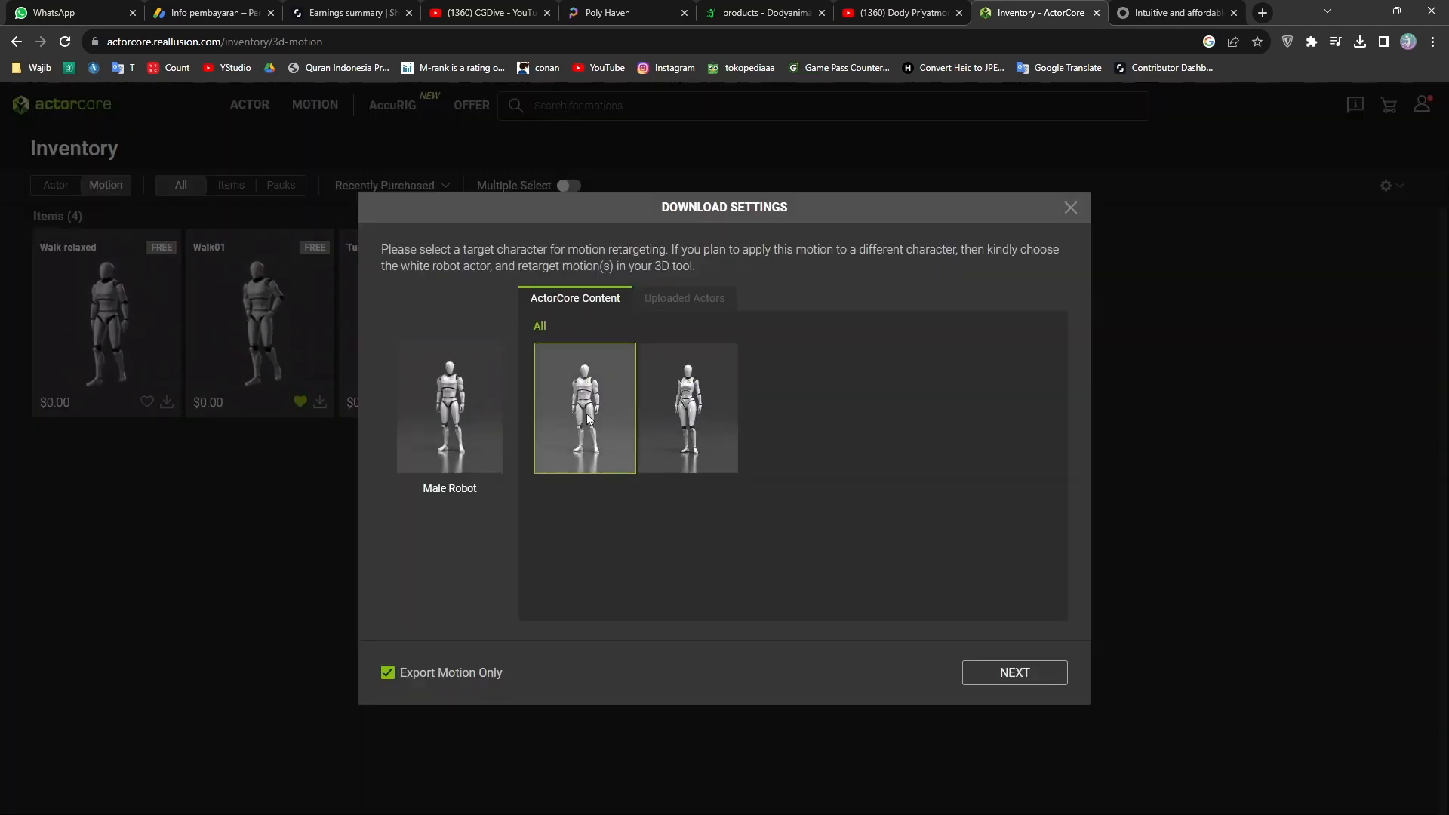
click(707, 424)
click(604, 427)
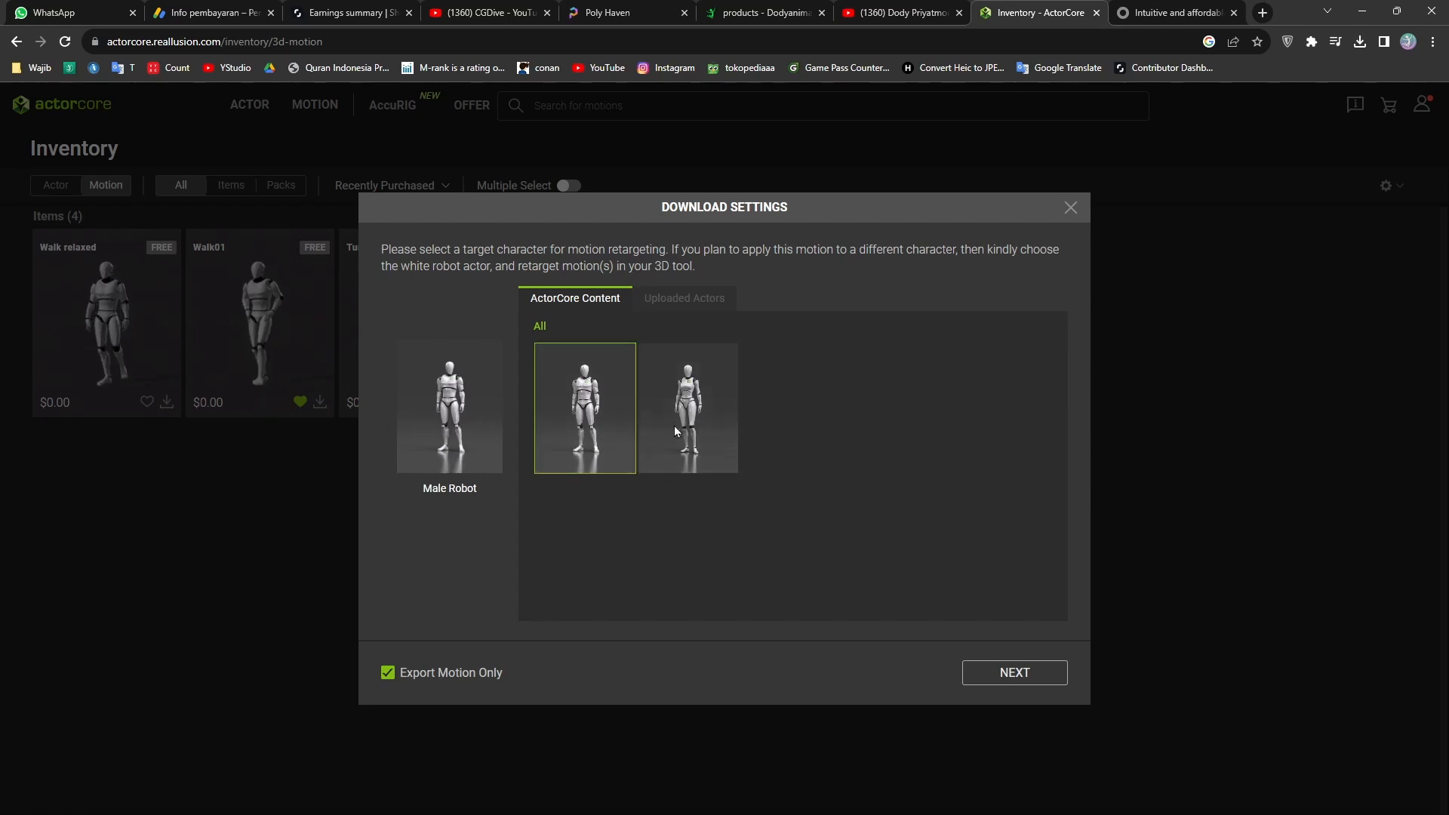
click(679, 426)
click(596, 427)
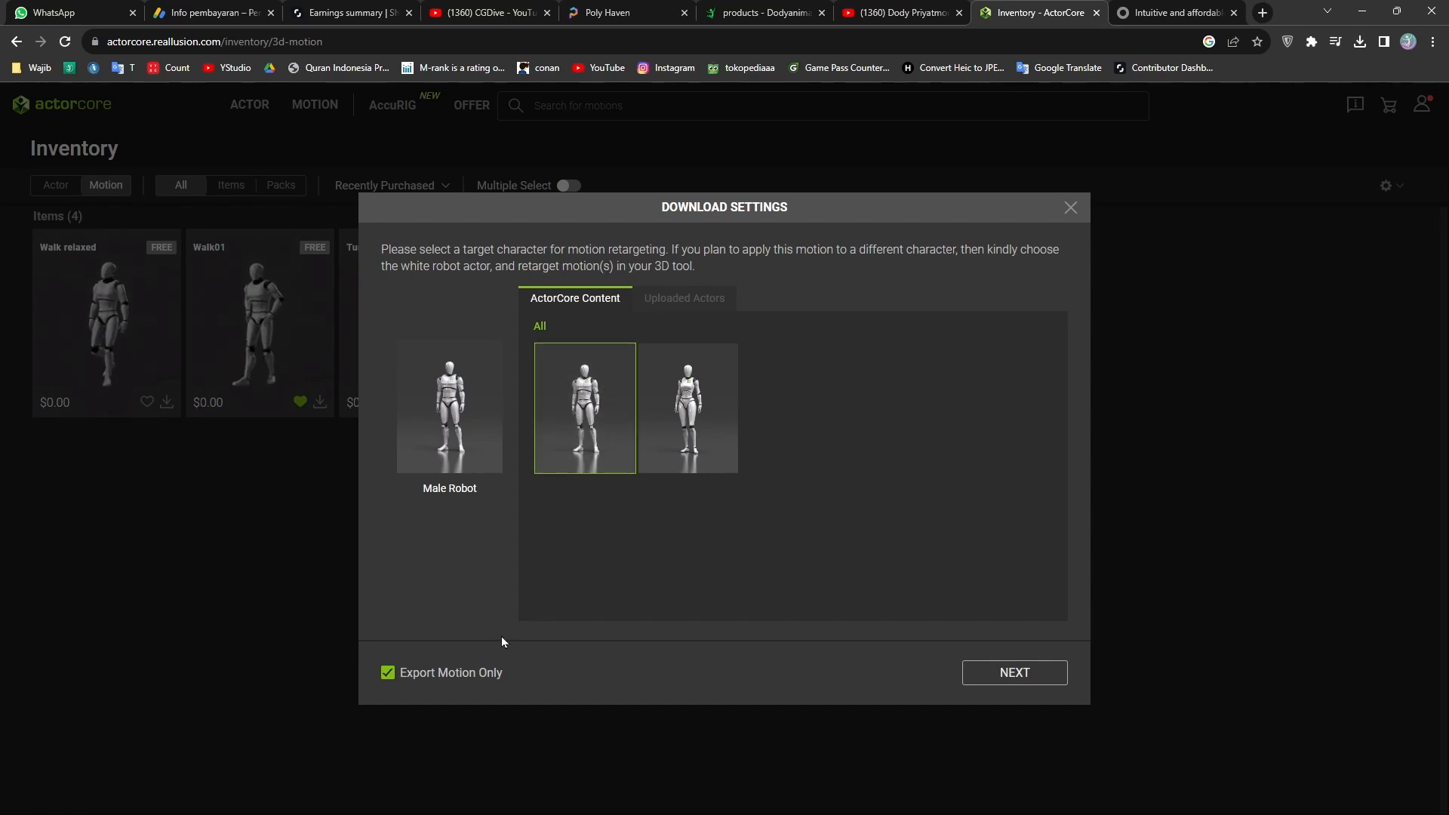
Set the motion download to target Blender at 60 FPS, and close the download settings without downloading
click(1001, 679)
click(829, 320)
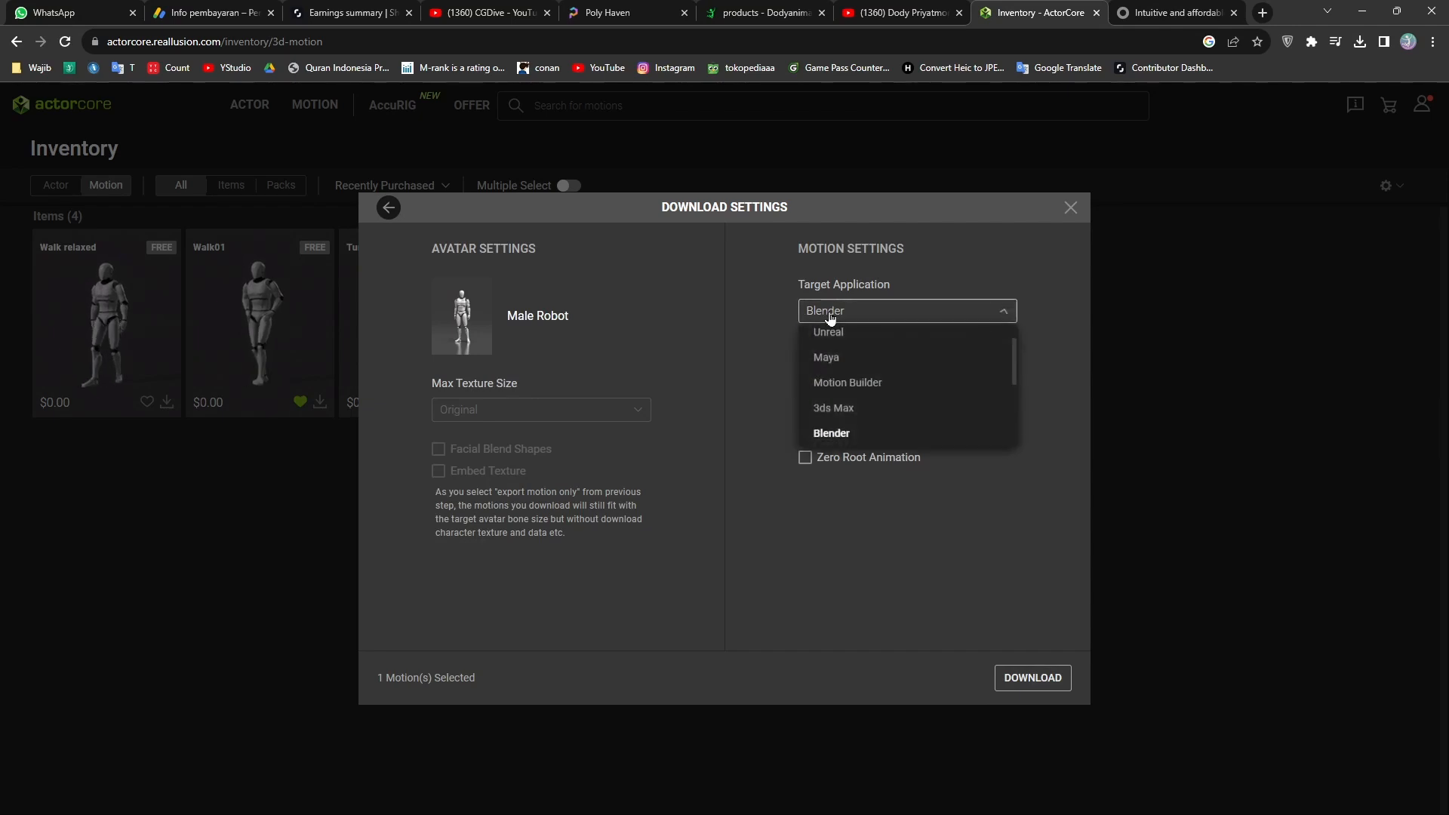
click(845, 435)
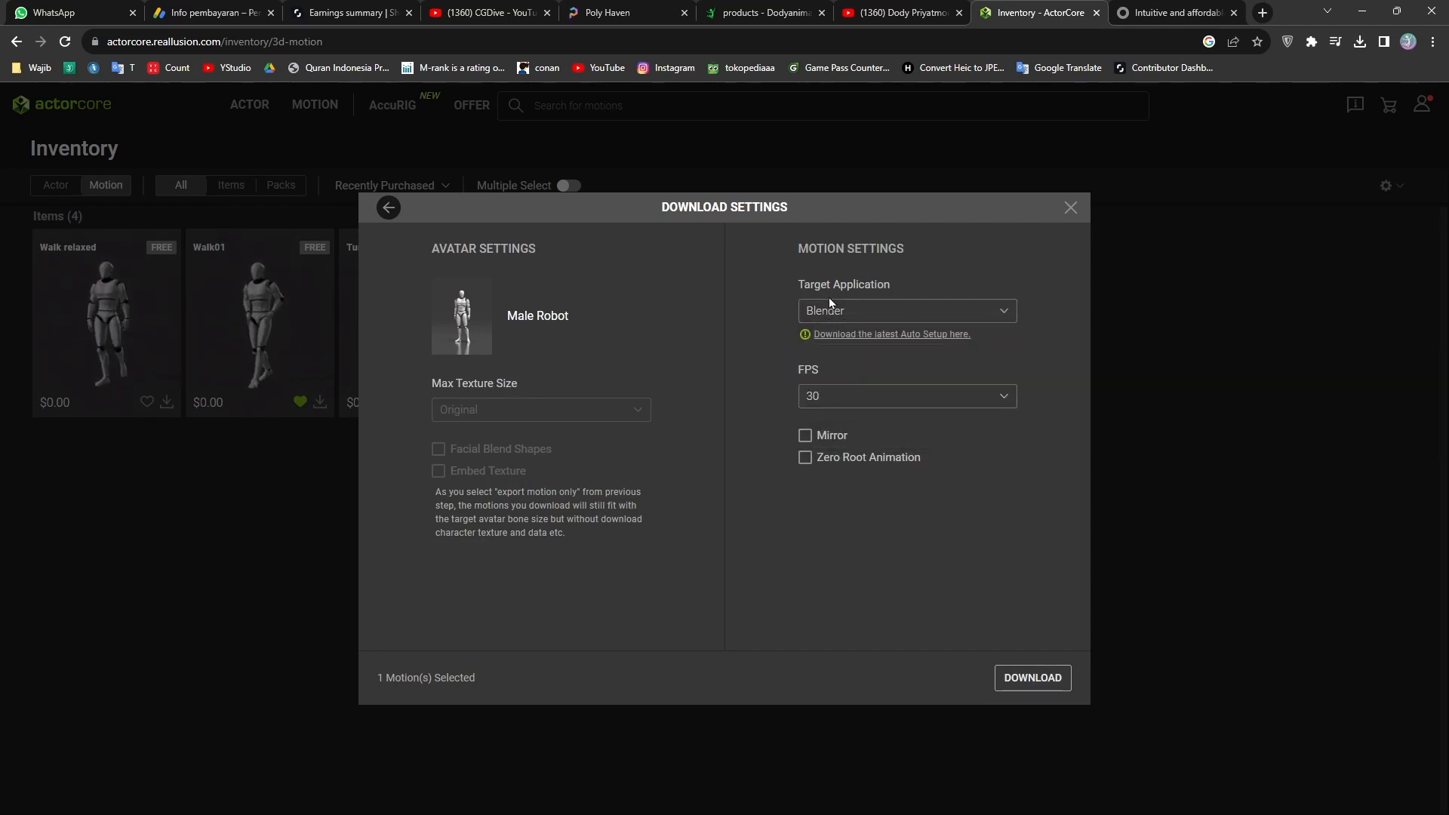
click(815, 406)
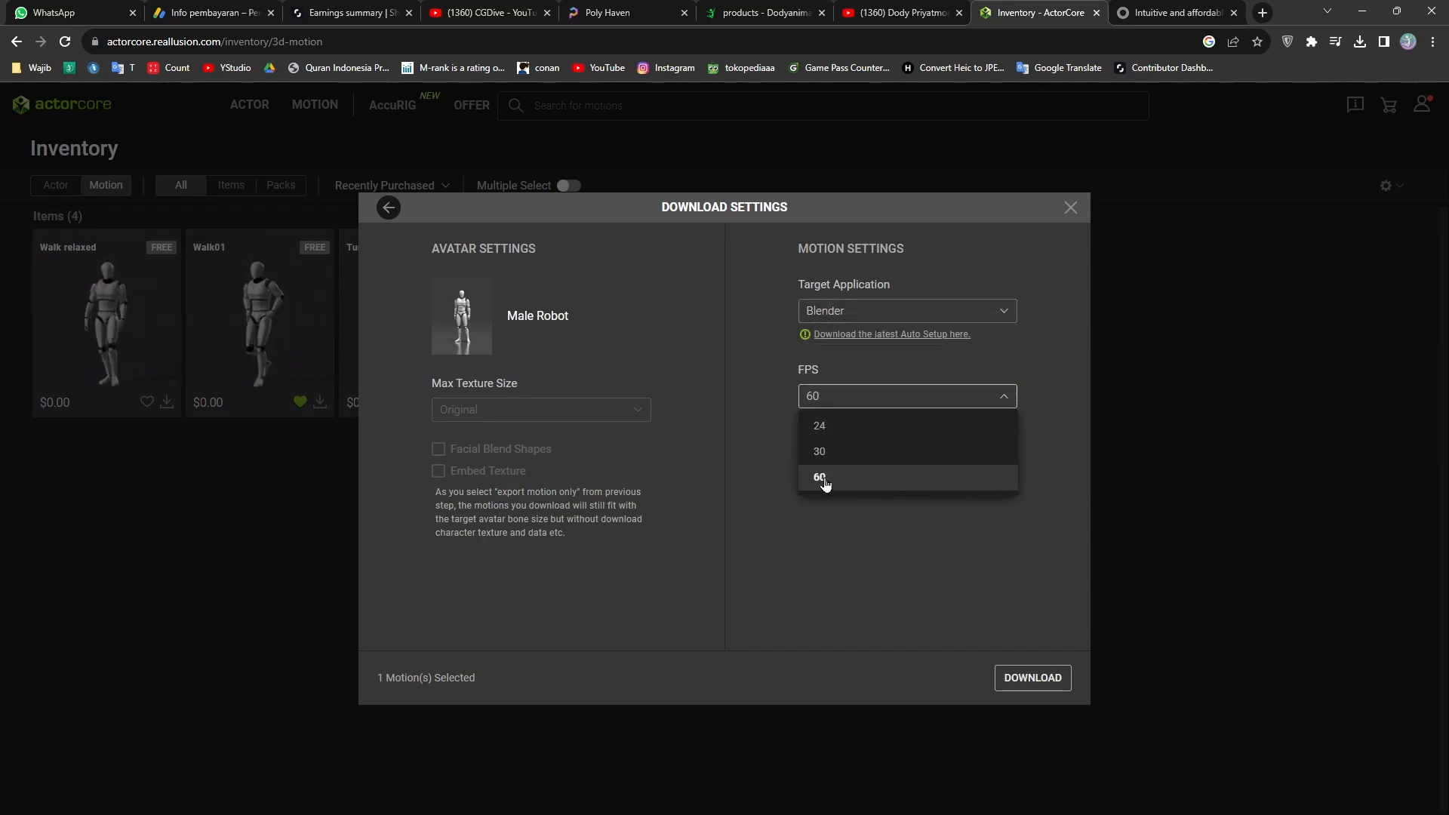
click(821, 477)
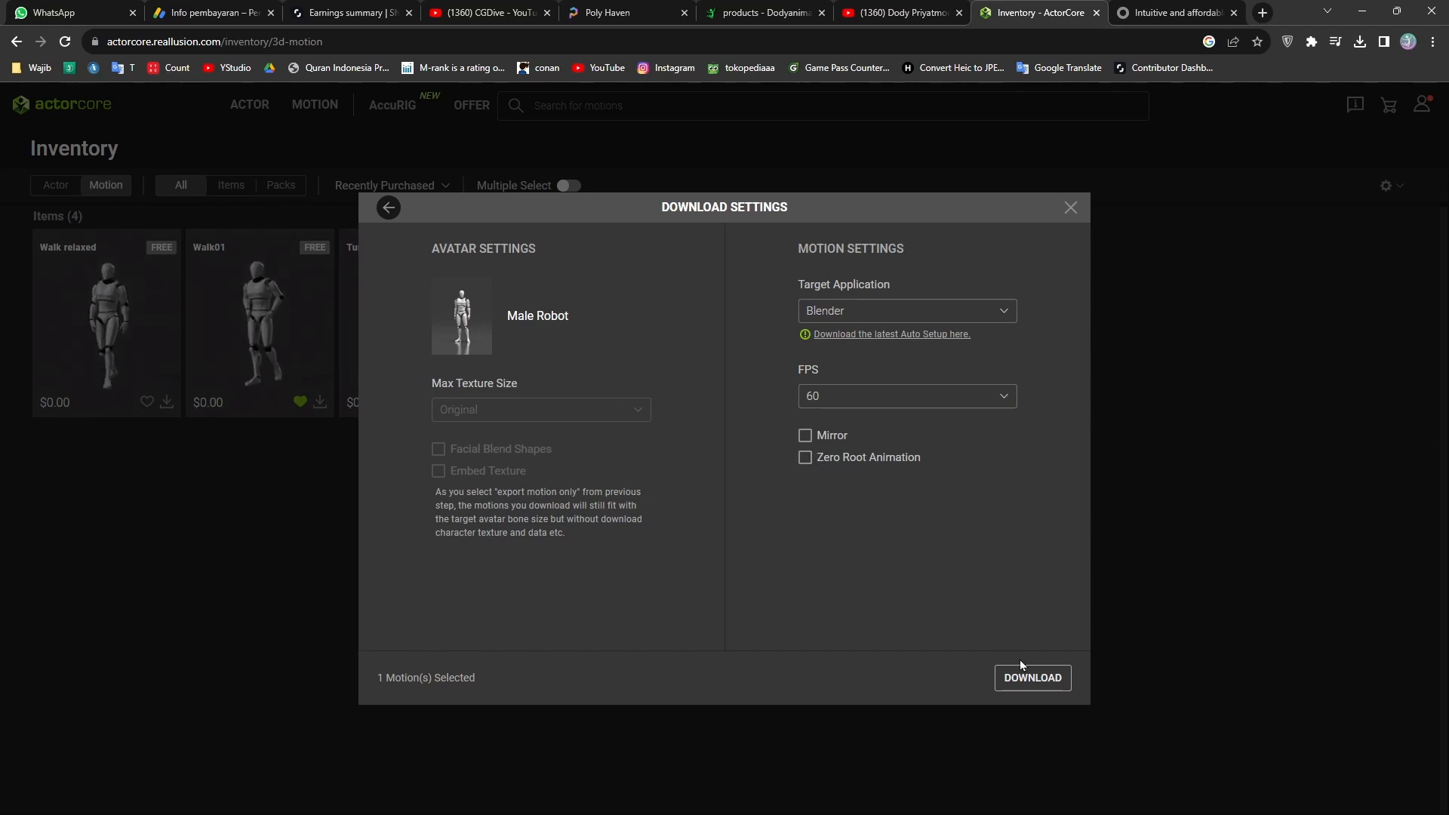
click(1070, 208)
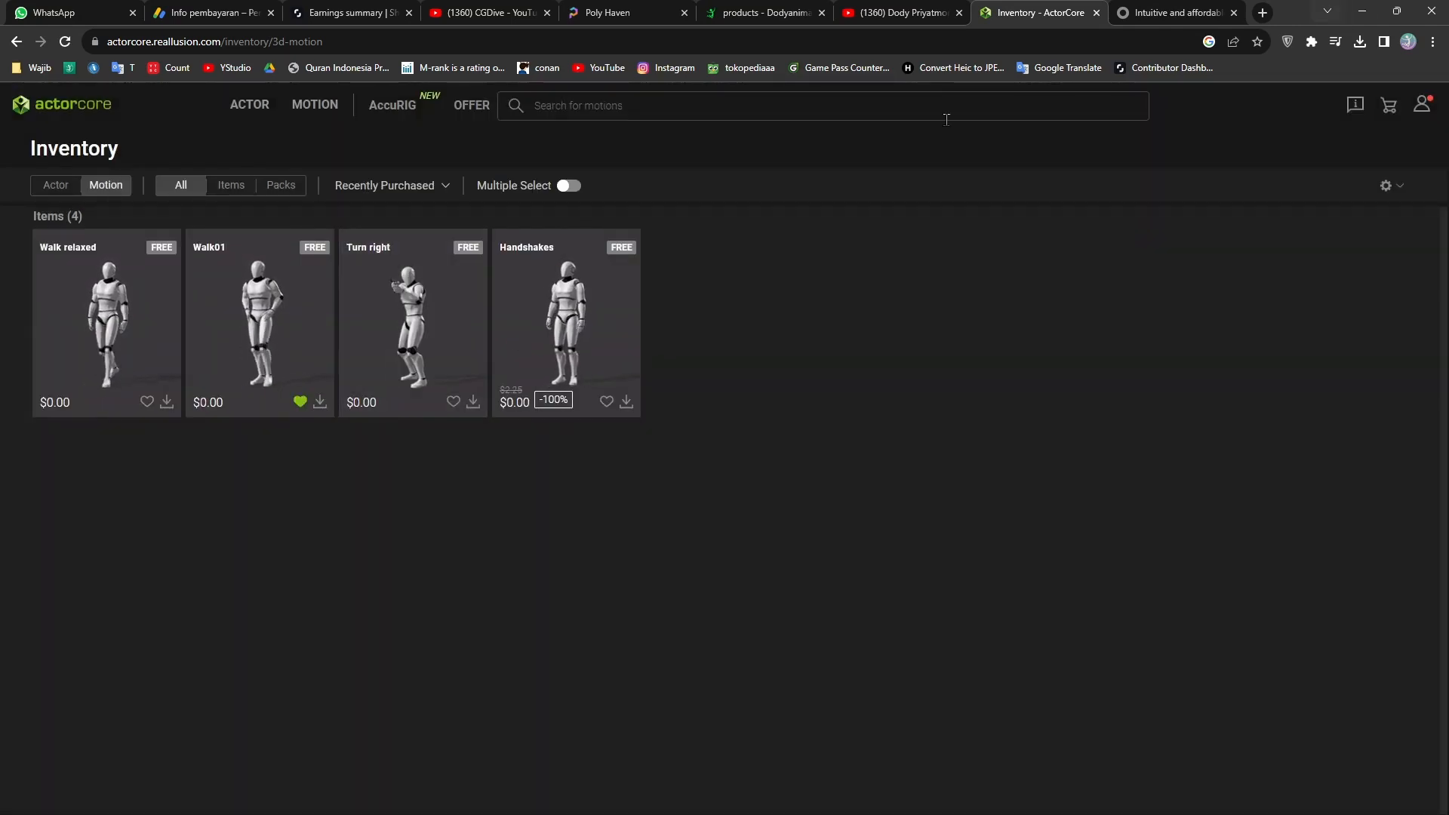
Switch to Blender, view the soldier from the front and start an FBX import
click(1362, 13)
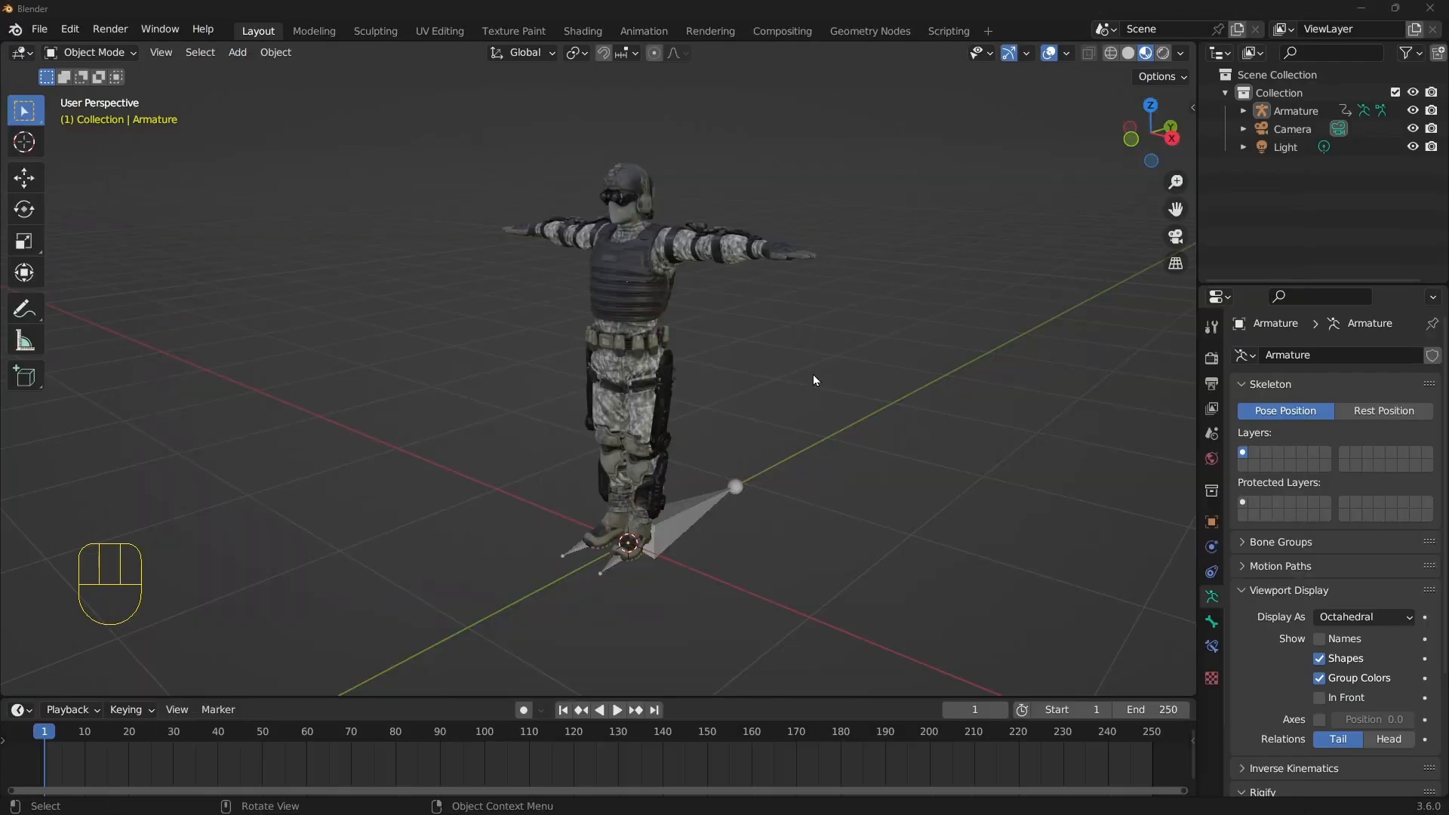
click(851, 471)
middle_drag(850, 471, 785, 311)
scroll(814, 370, down, 2)
scroll(771, 307, up, 2)
scroll(754, 264, down, 1)
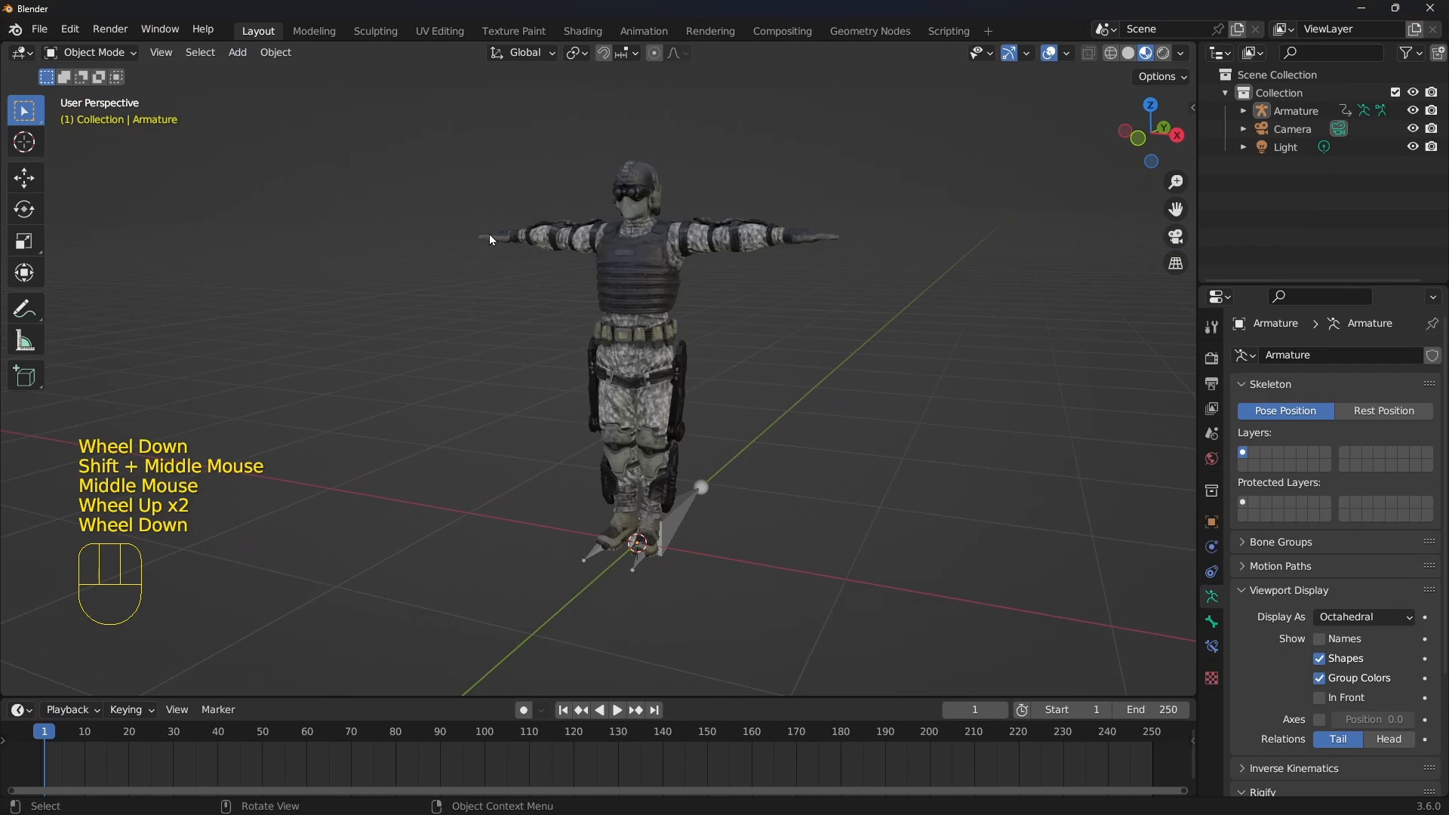
click(39, 29)
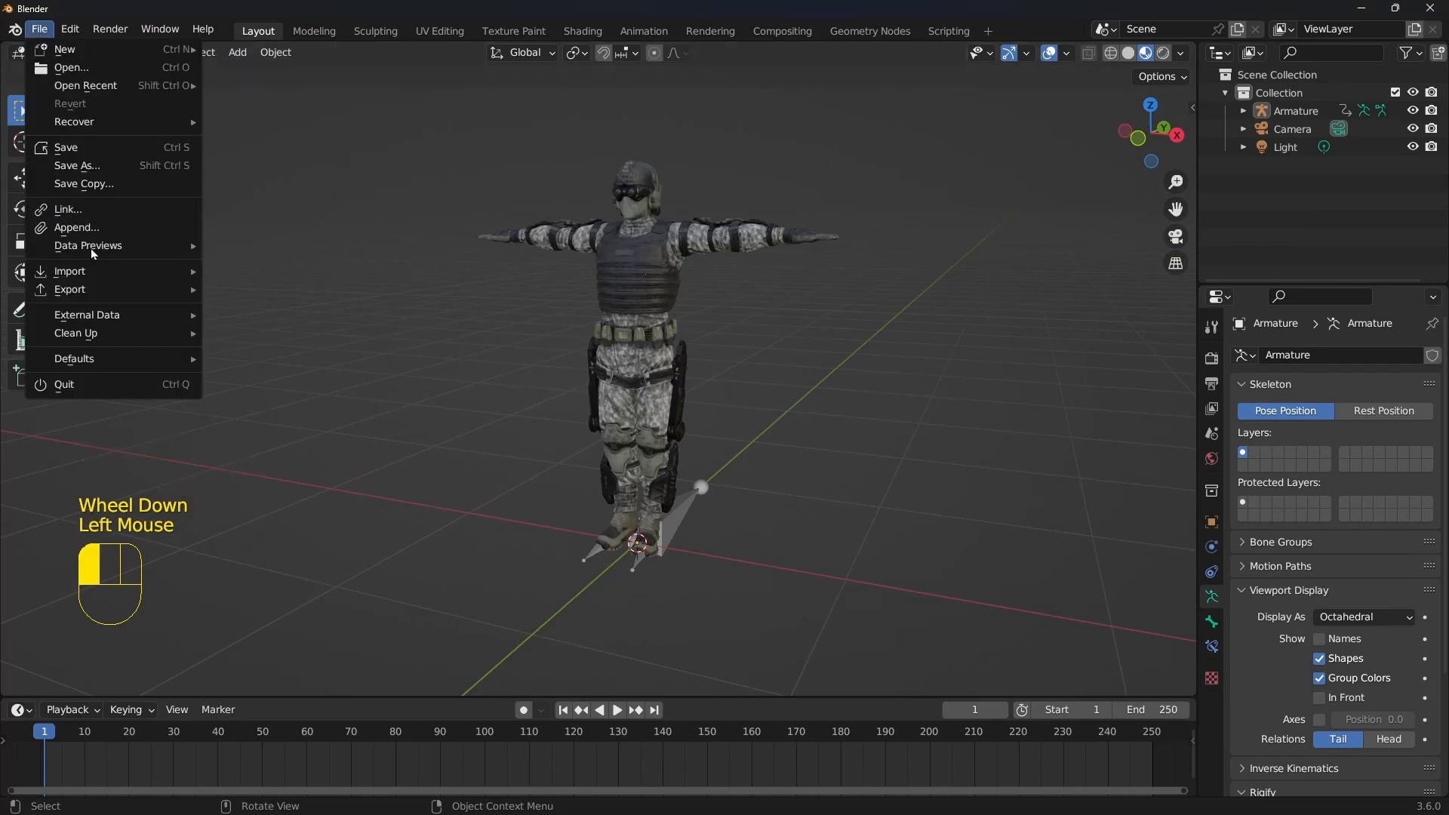
mouse_move(94, 270)
click(282, 468)
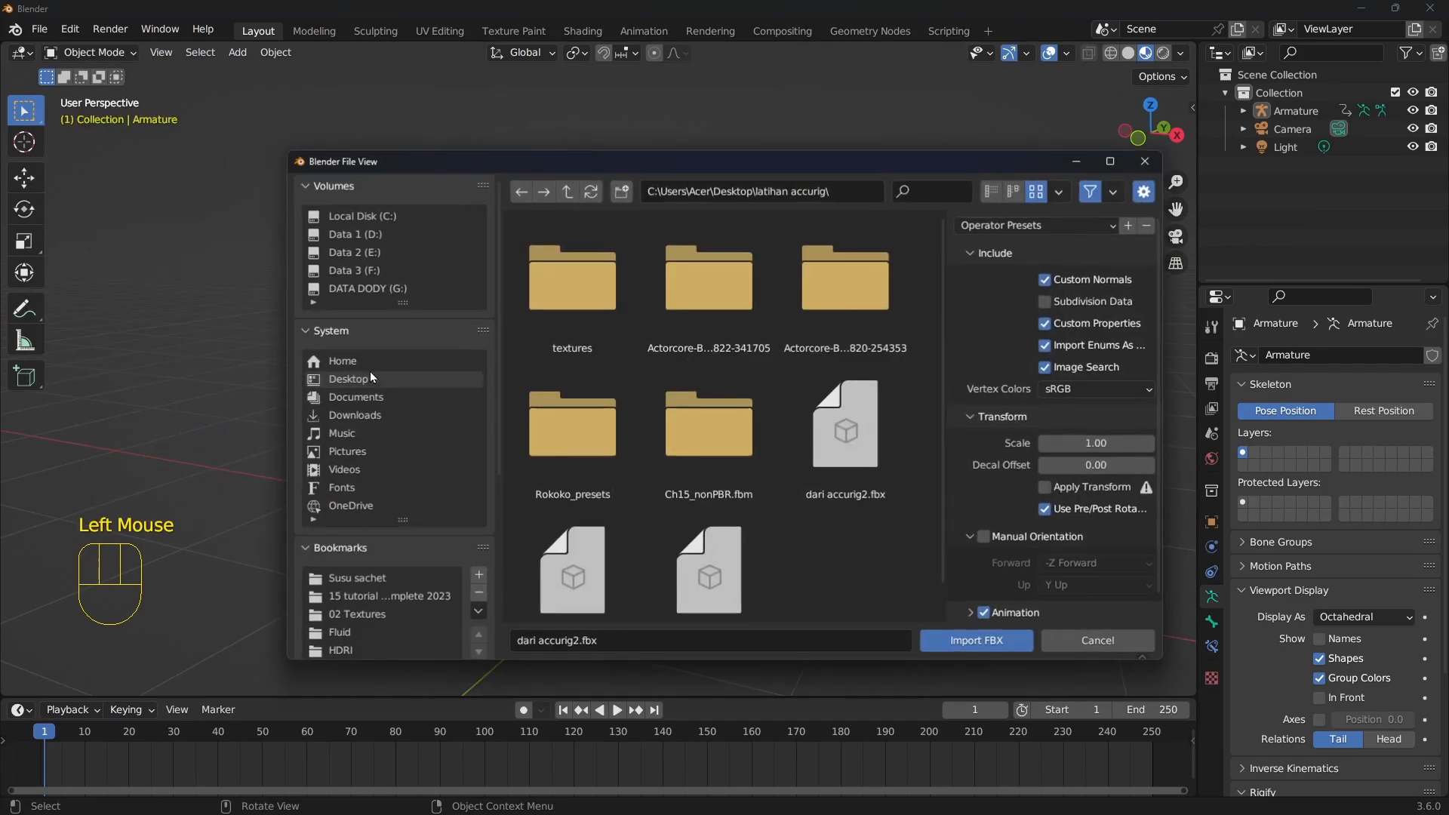
Import all five FBX motion files from the recently used Motion folder together
click(329, 332)
click(339, 367)
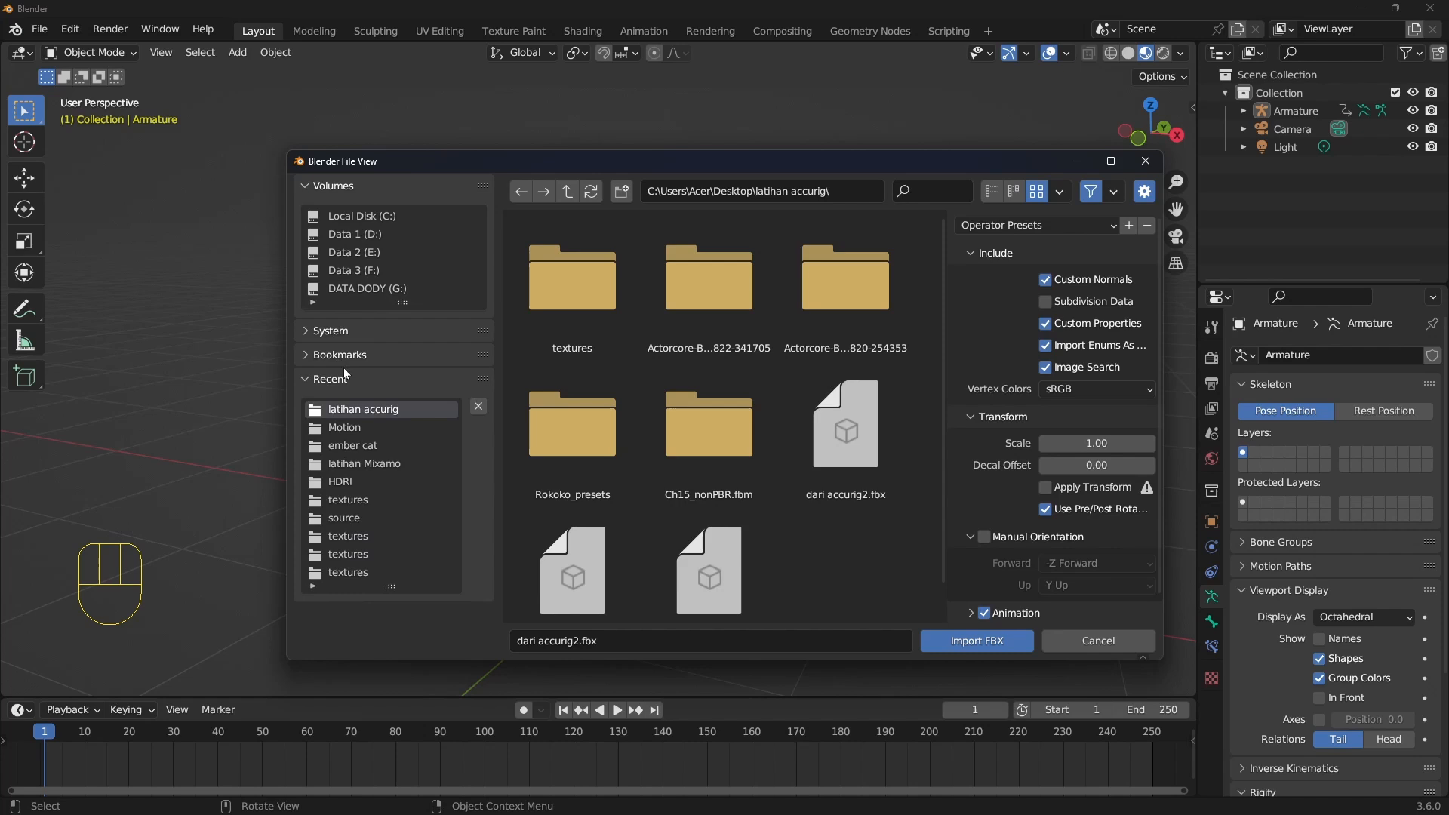
click(374, 425)
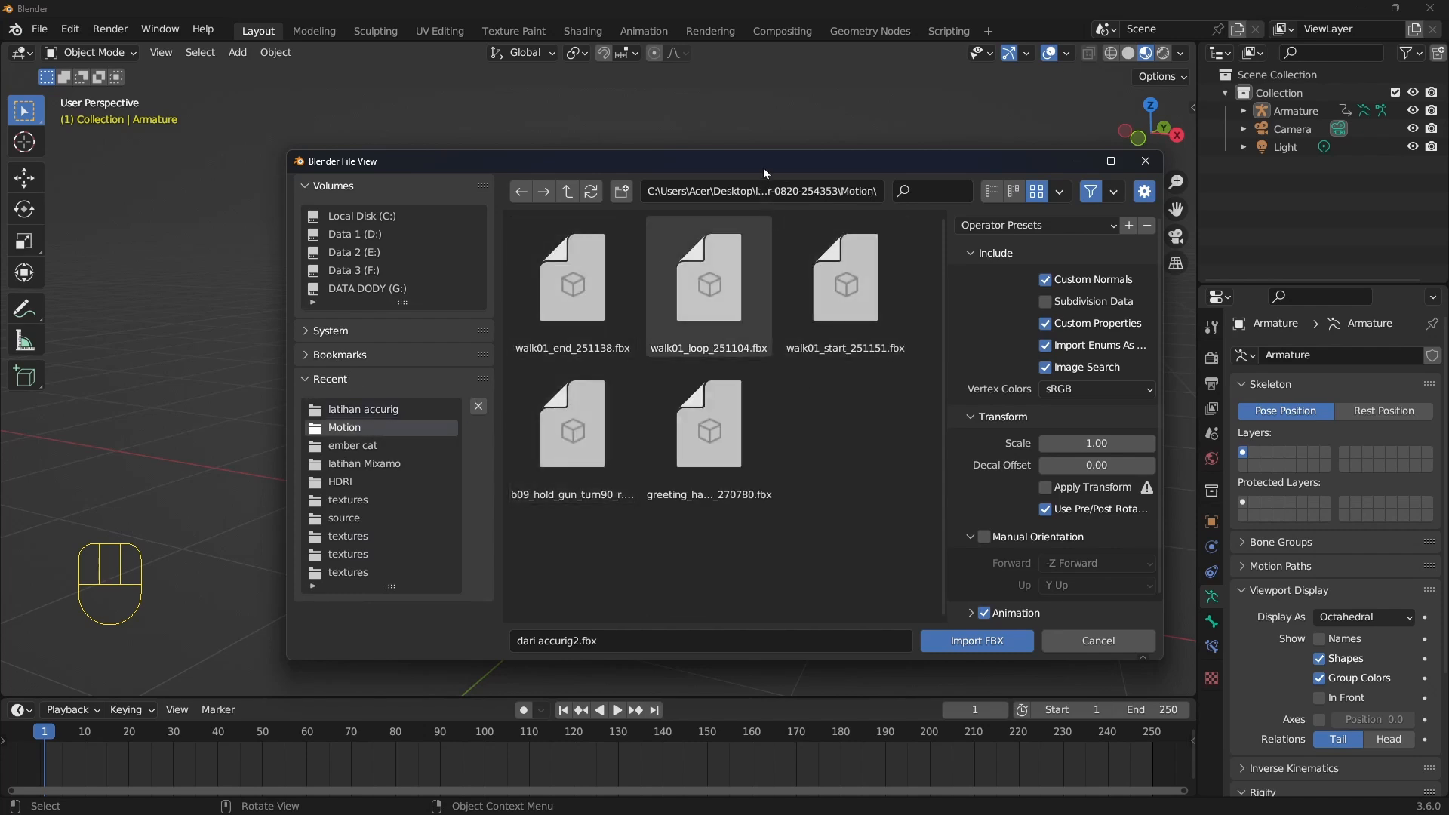
drag(763, 168, 661, 150)
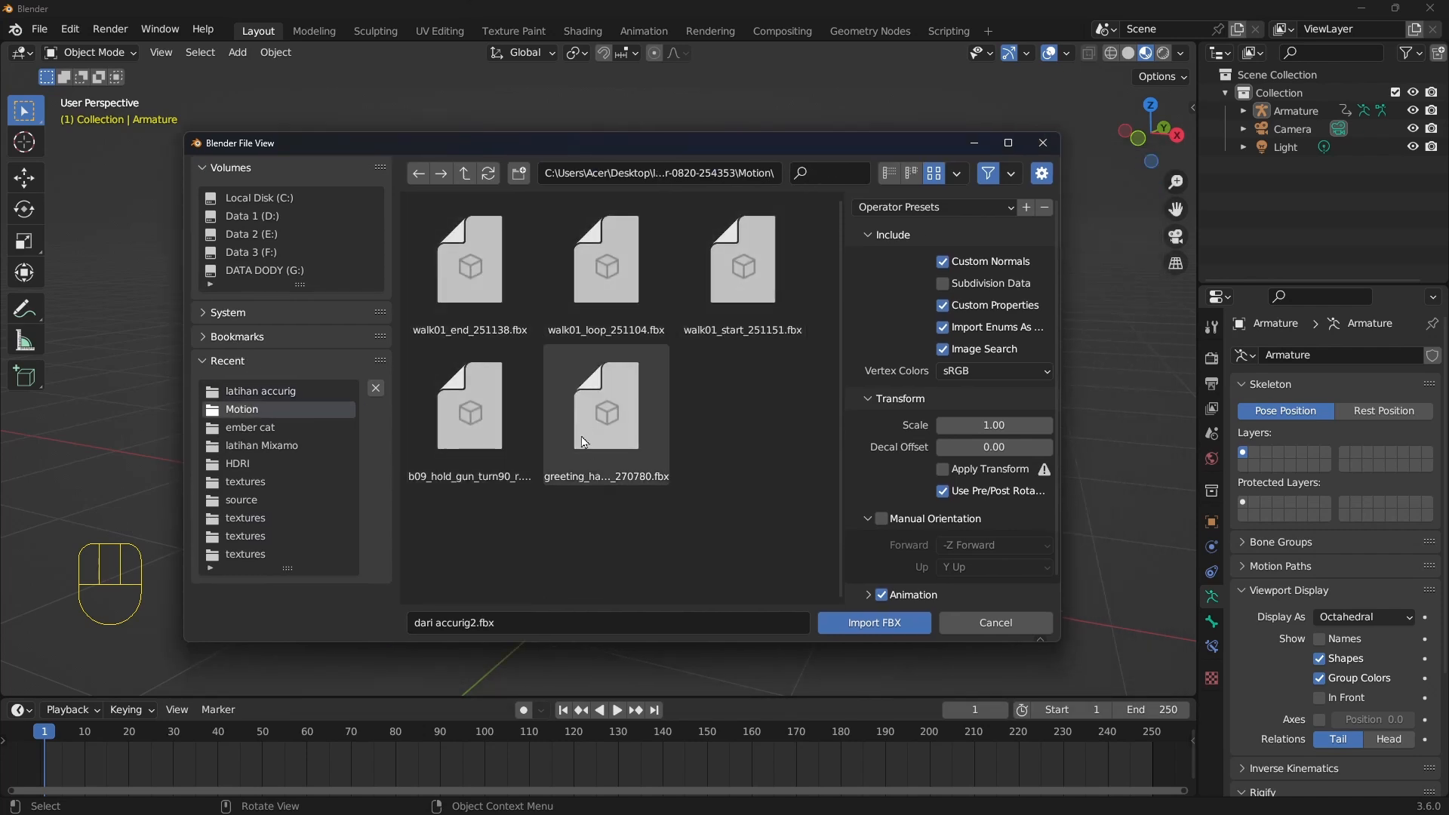
click(471, 299)
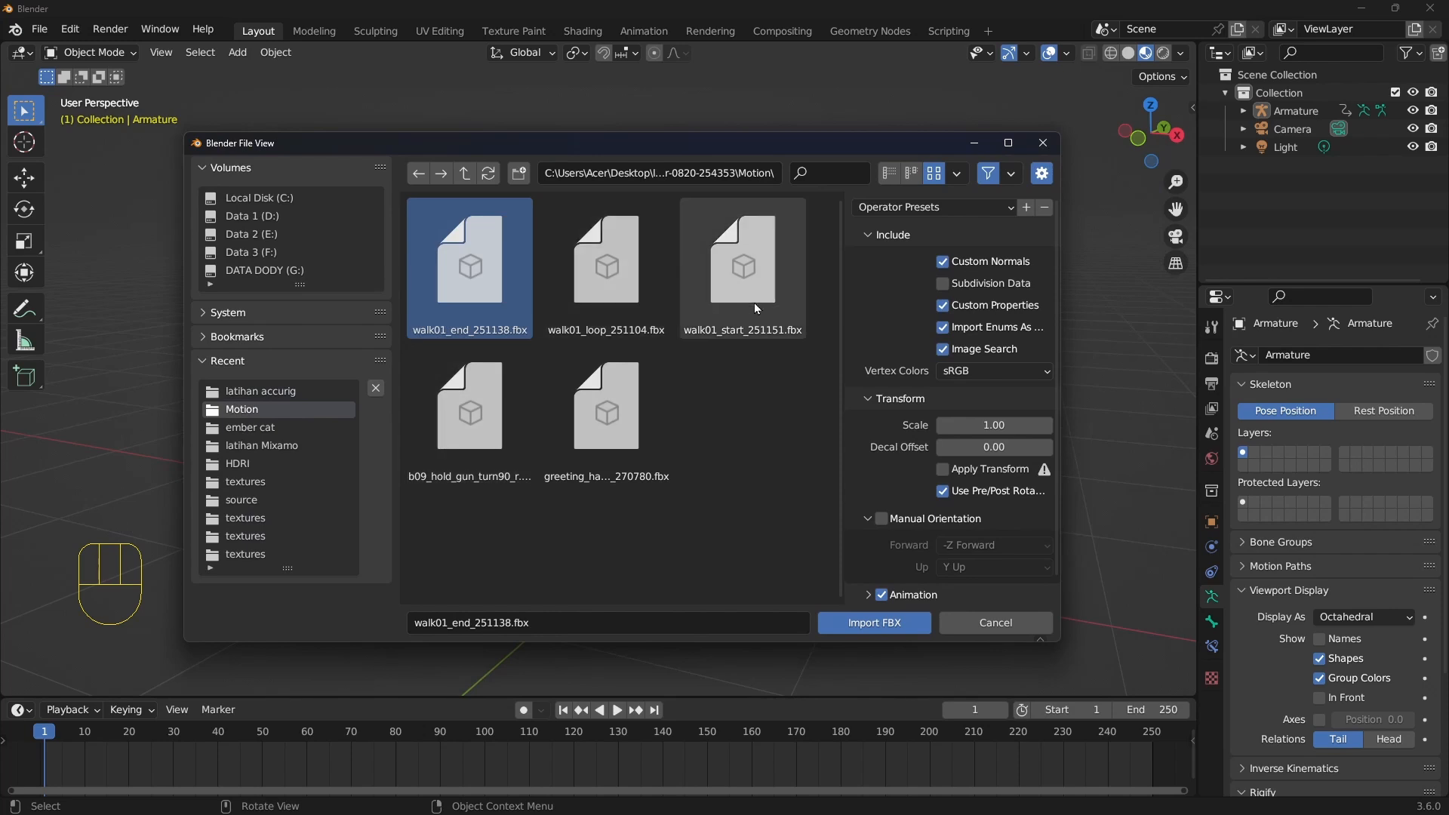
drag(804, 535, 469, 252)
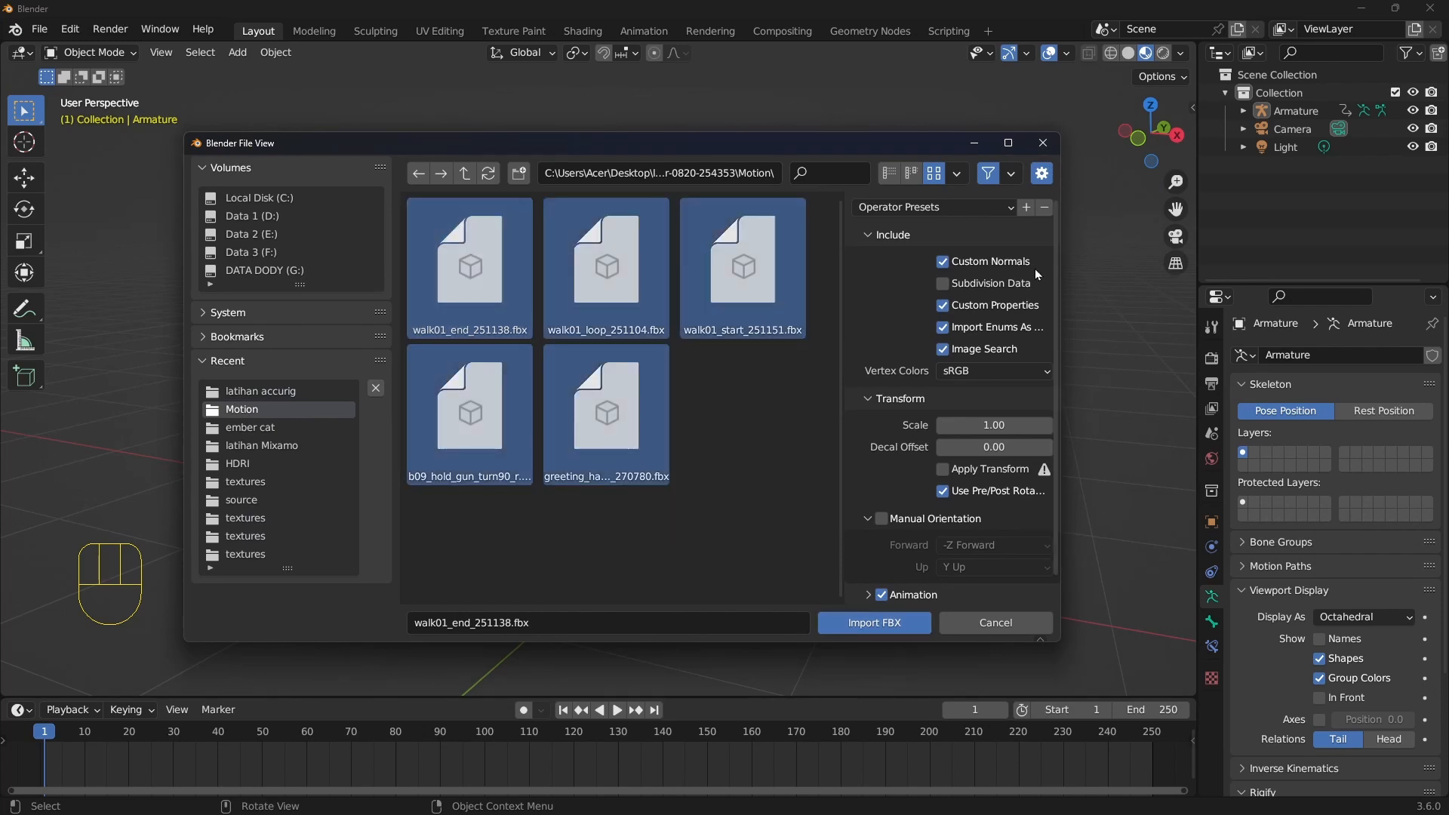
click(912, 625)
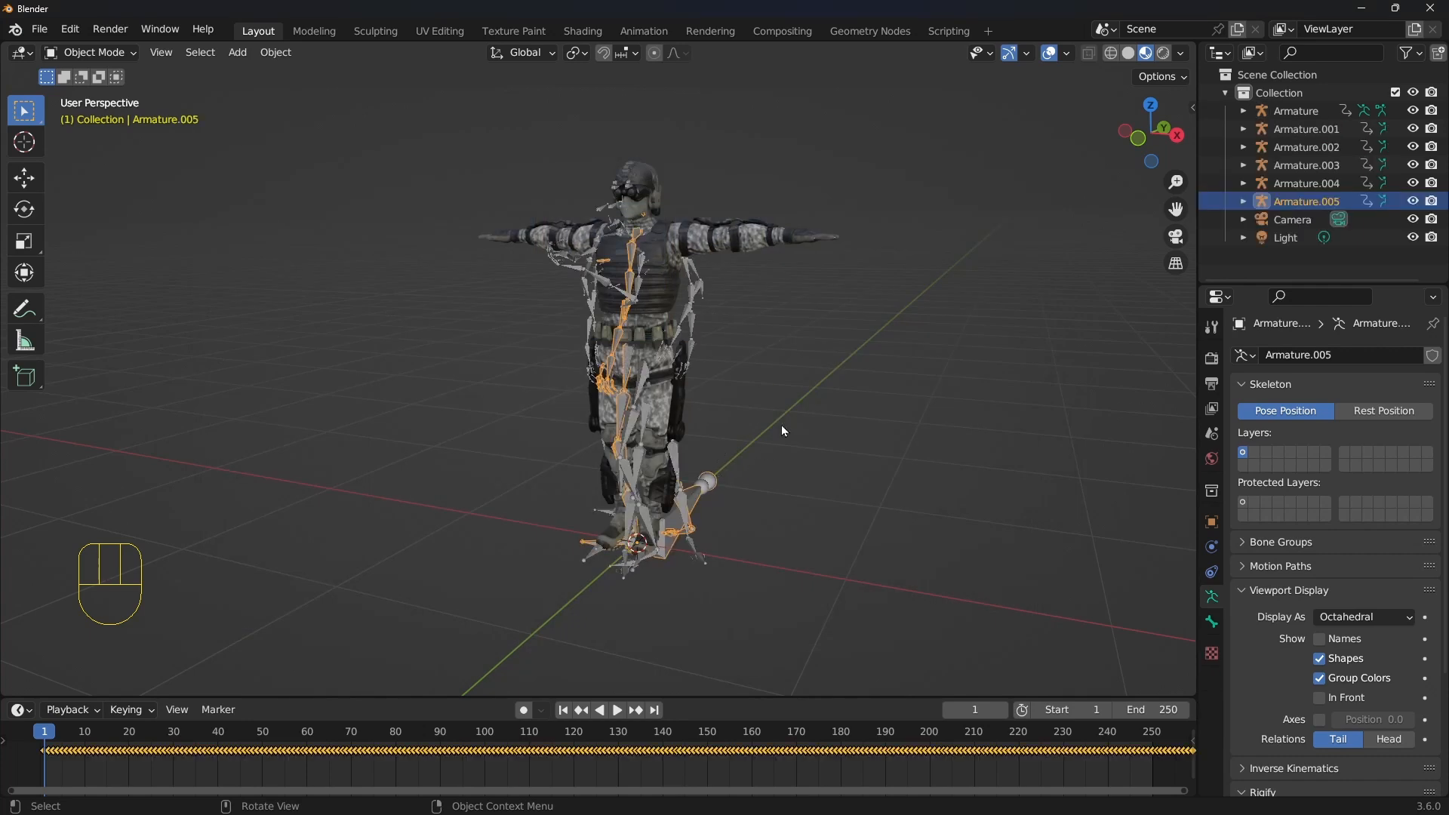
Move Armature.001, Armature.004 and Armature.005 along the X axis so they stand spaced apart on the negative X side of the soldier
middle_drag(788, 428, 794, 454)
click(18, 183)
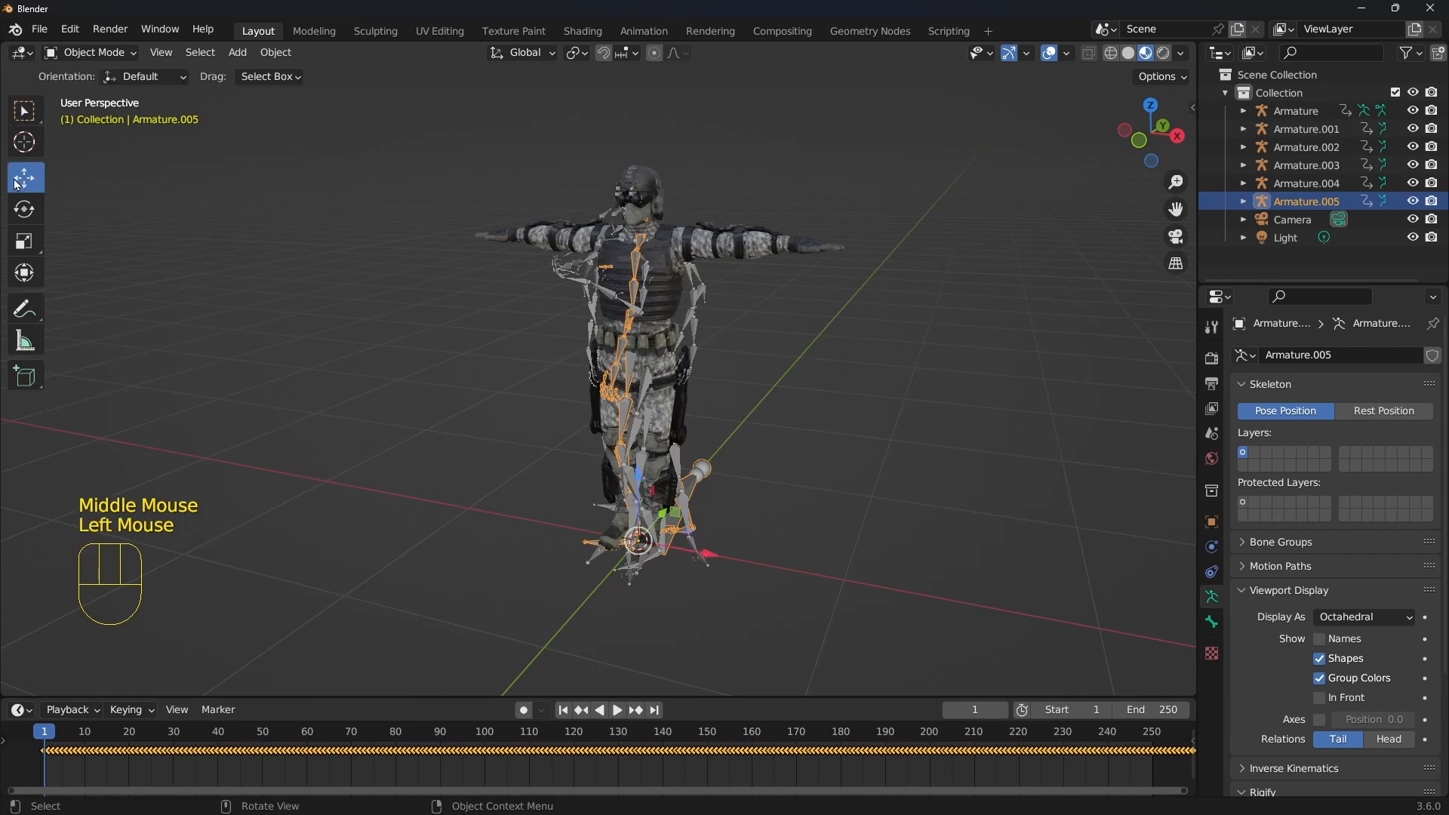
click(770, 570)
click(686, 489)
scroll(682, 513, down, 2)
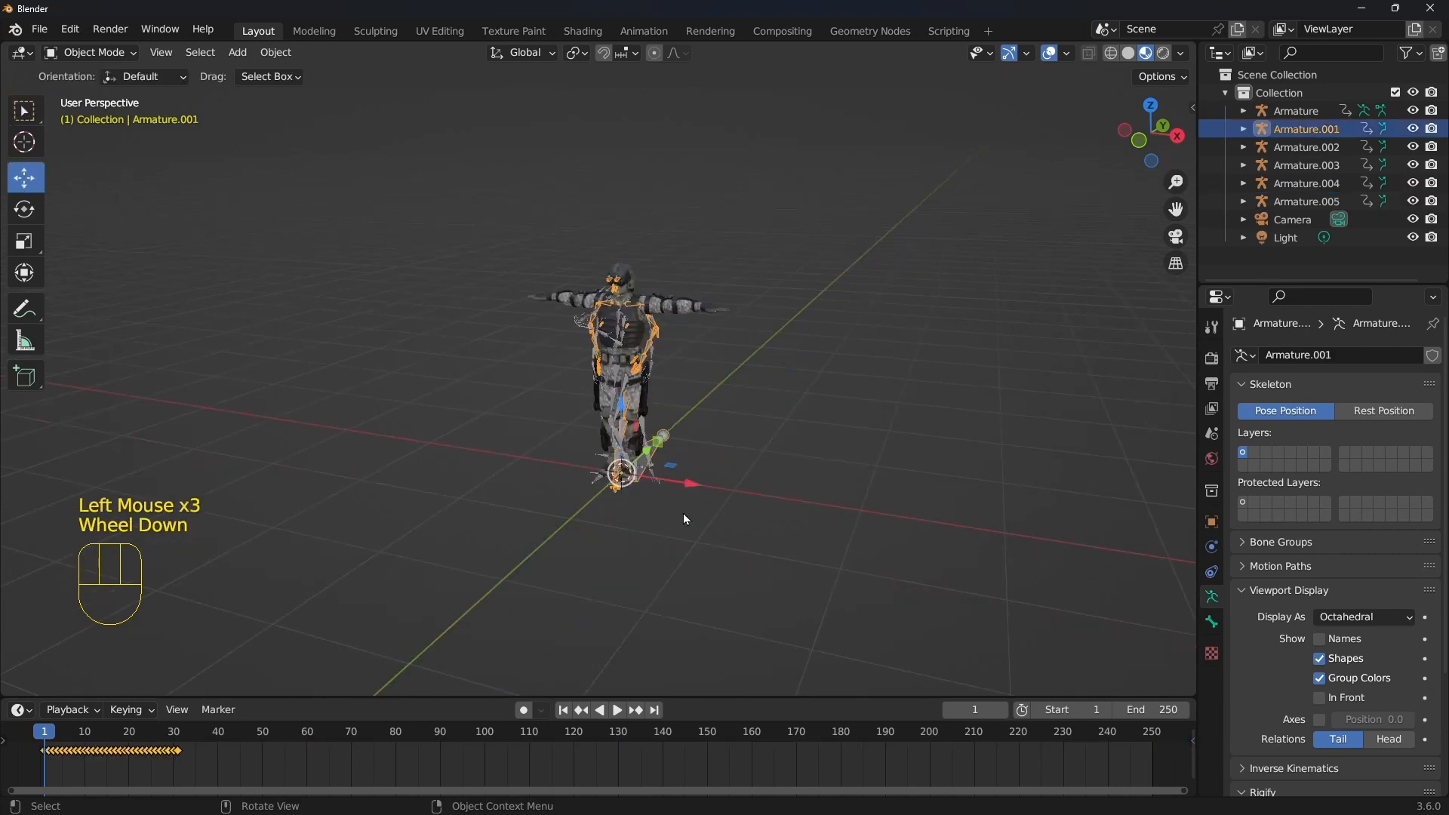
drag(683, 513, 257, 400)
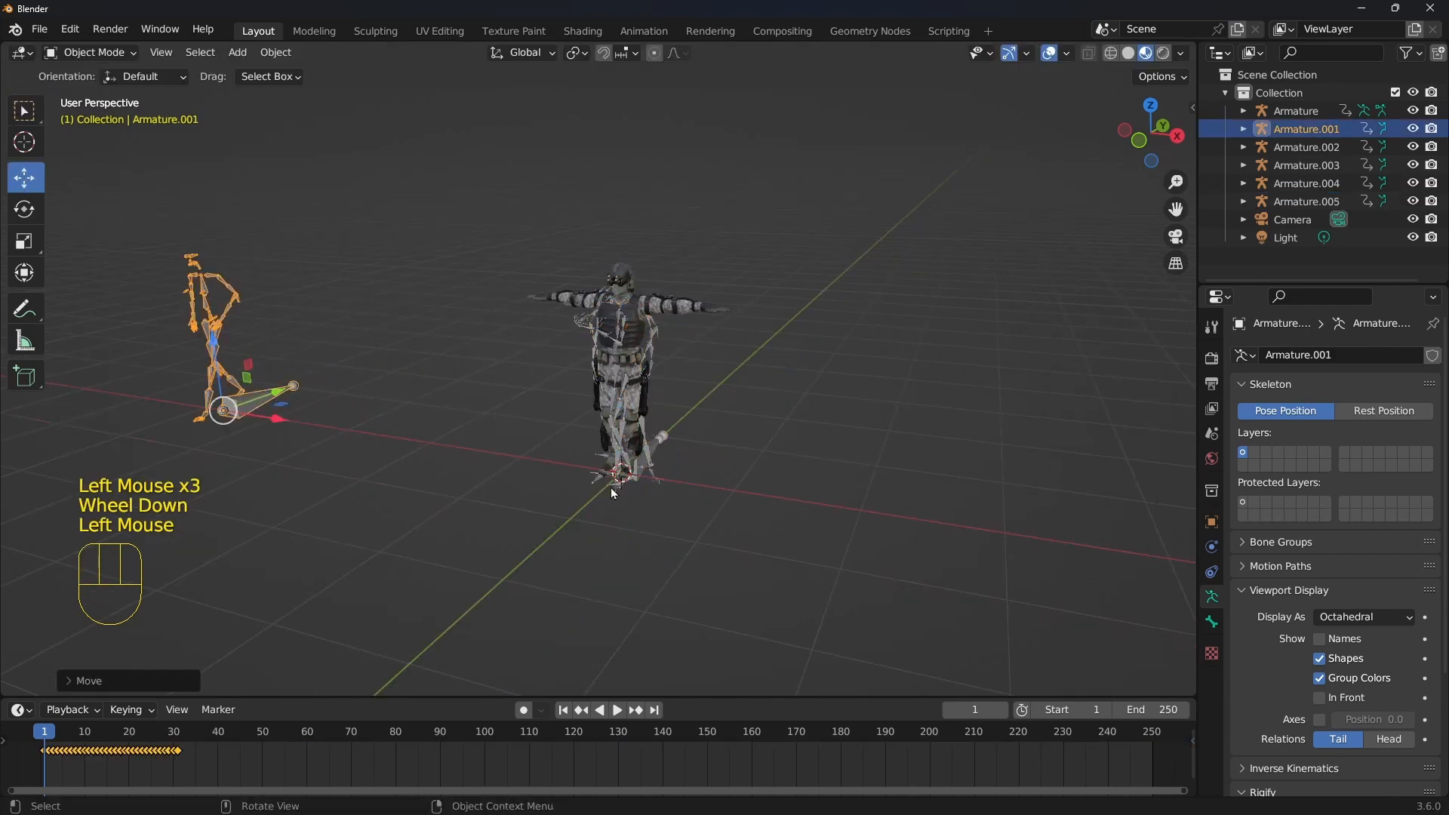
click(658, 457)
drag(663, 480, 375, 434)
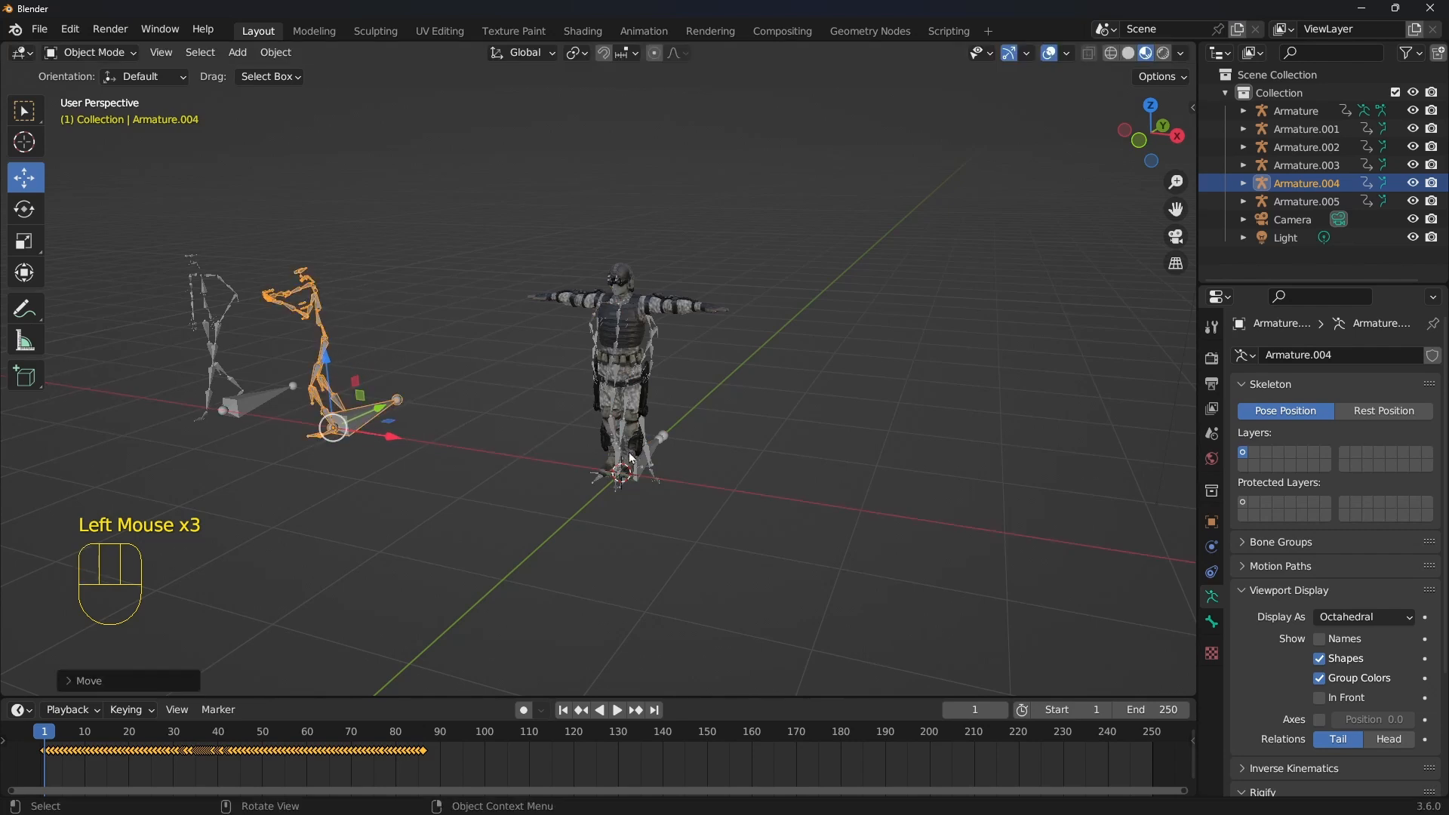
click(665, 456)
drag(663, 446, 515, 430)
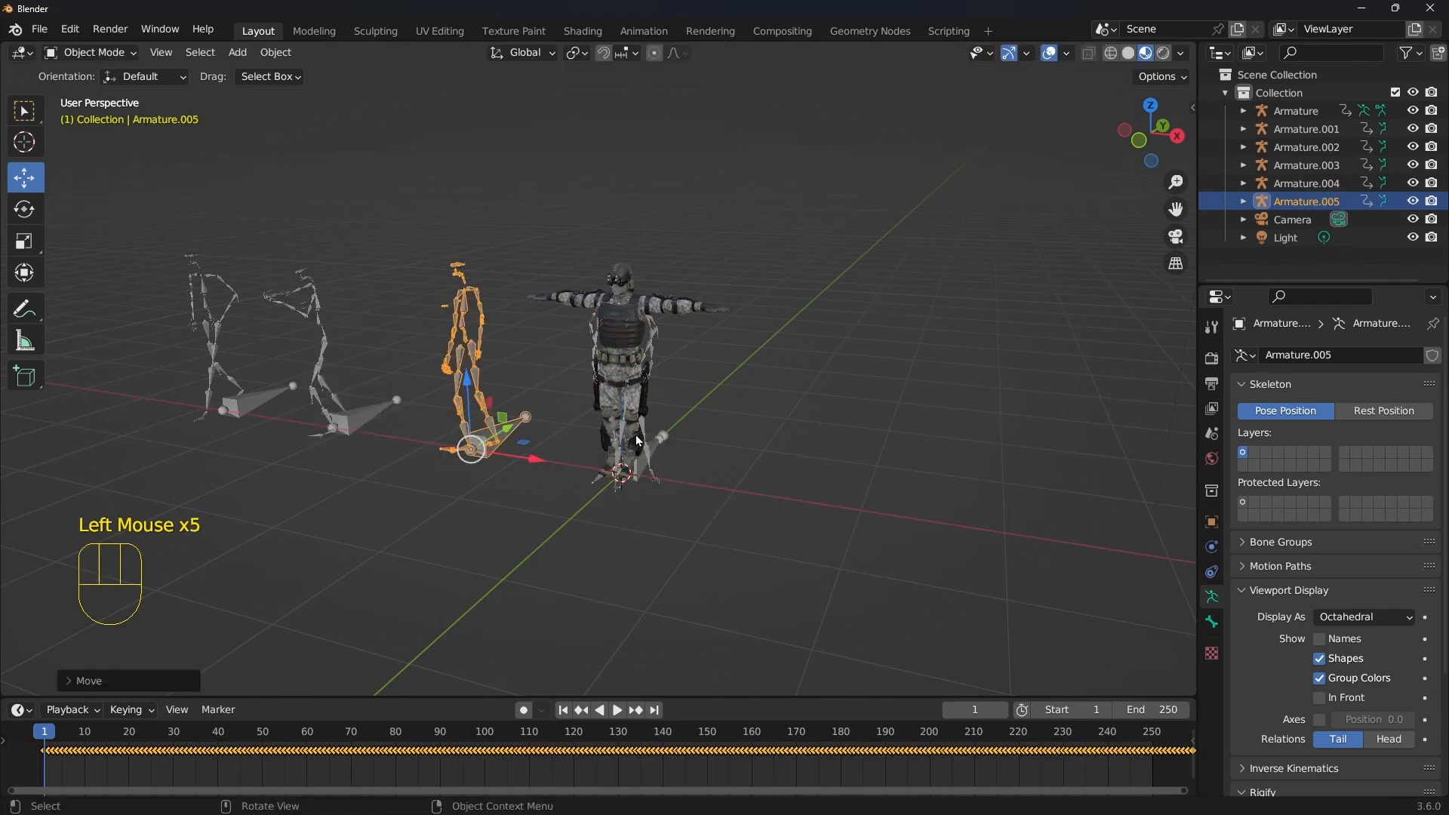
Move Armature.003 and Armature.002 along the X axis so they stand spaced apart on the positive X side of the soldier
click(674, 454)
drag(674, 485, 846, 510)
click(667, 477)
drag(668, 474, 984, 532)
right_click(984, 533)
drag(685, 485, 1025, 538)
scroll(672, 507, down, 2)
shift+middle_drag(615, 472, 627, 474)
middle_drag(628, 474, 757, 480)
scroll(709, 492, down, 1)
shift+middle_drag(686, 500, 766, 474)
scroll(816, 477, up, 2)
middle_drag(839, 477, 717, 480)
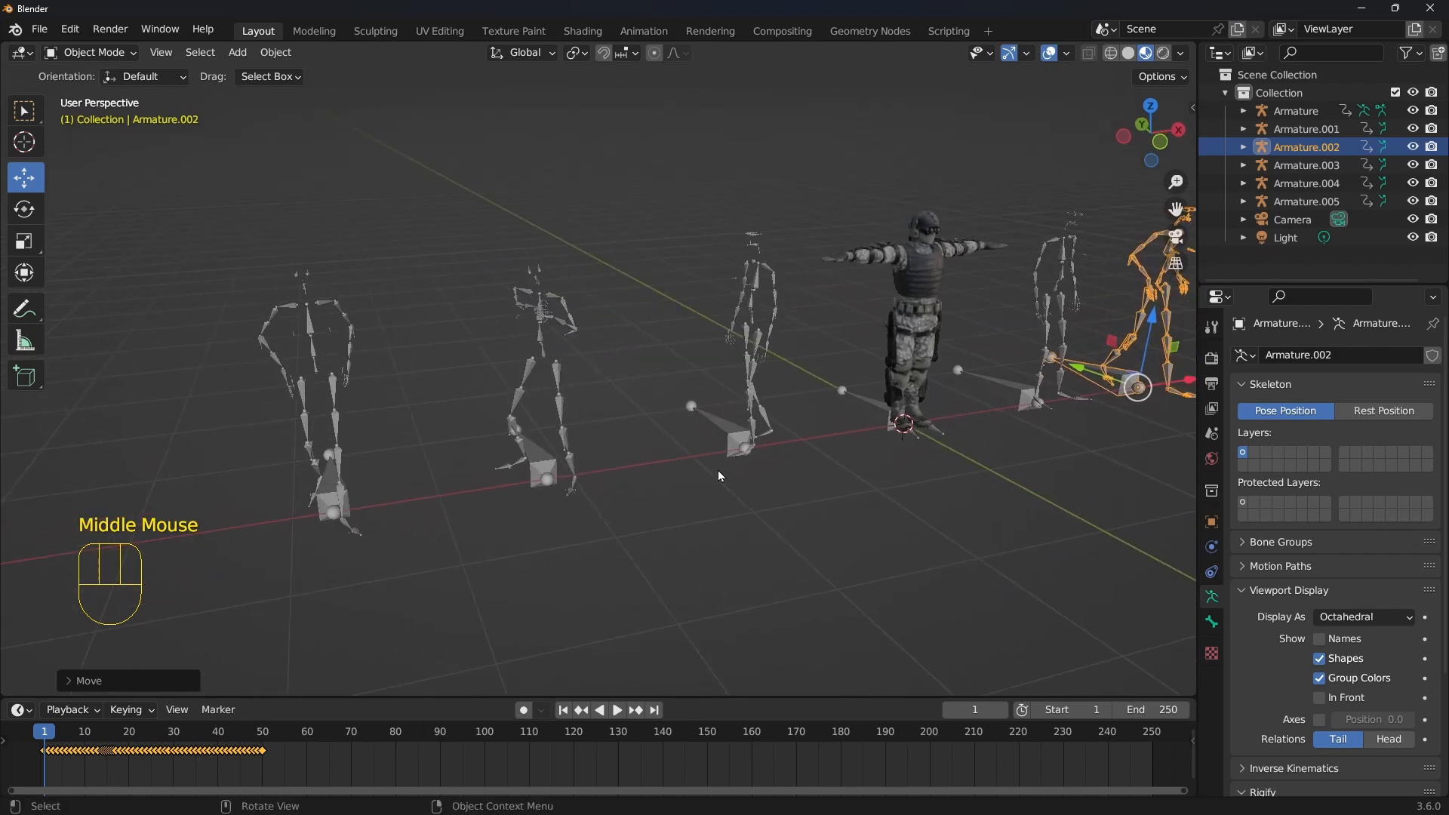
Select Armature.001, change the timeline to the Dope Sheet's Action Editor and enlarge that editor
scroll(442, 468, down, 3)
click(432, 464)
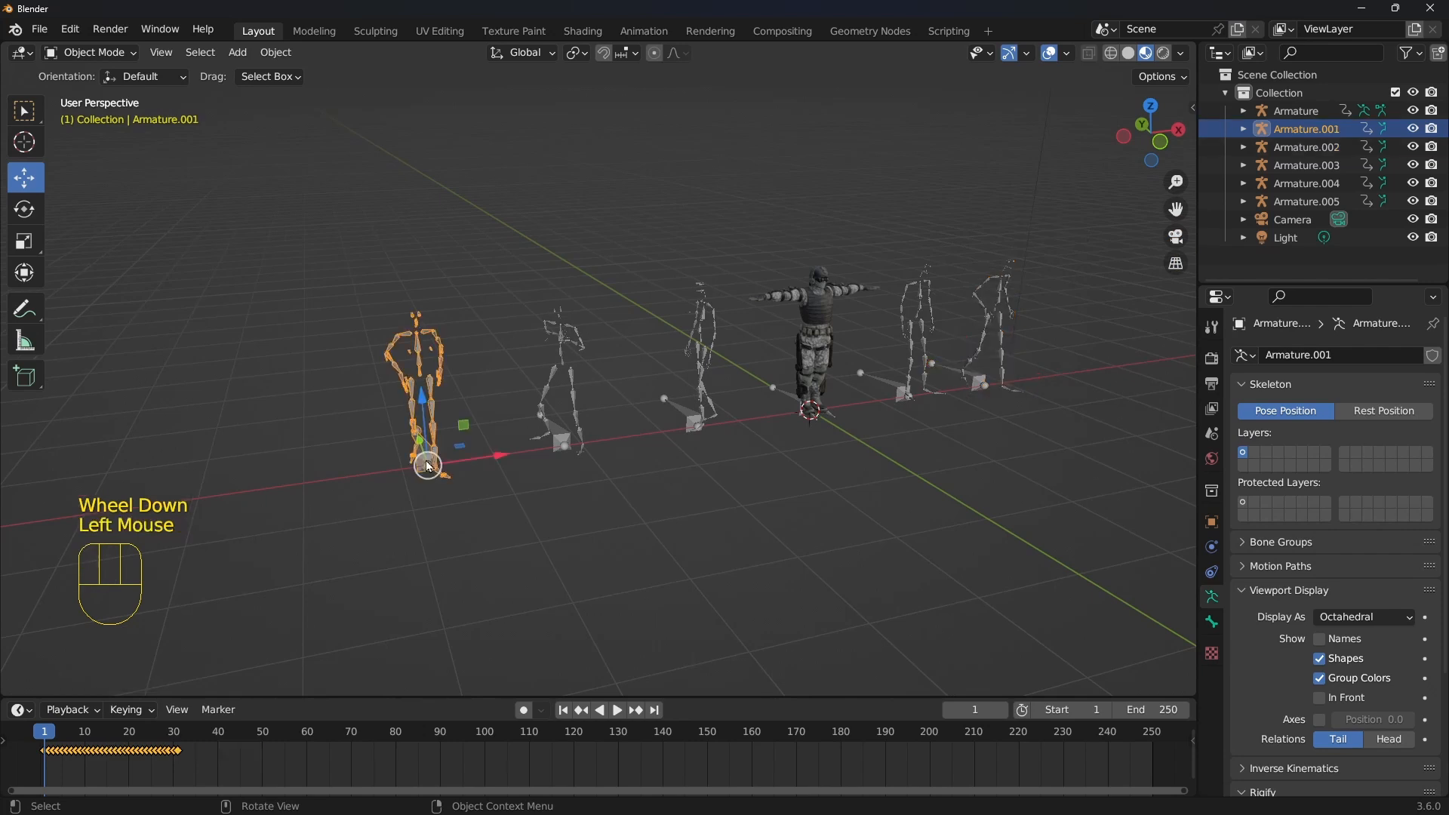
click(22, 710)
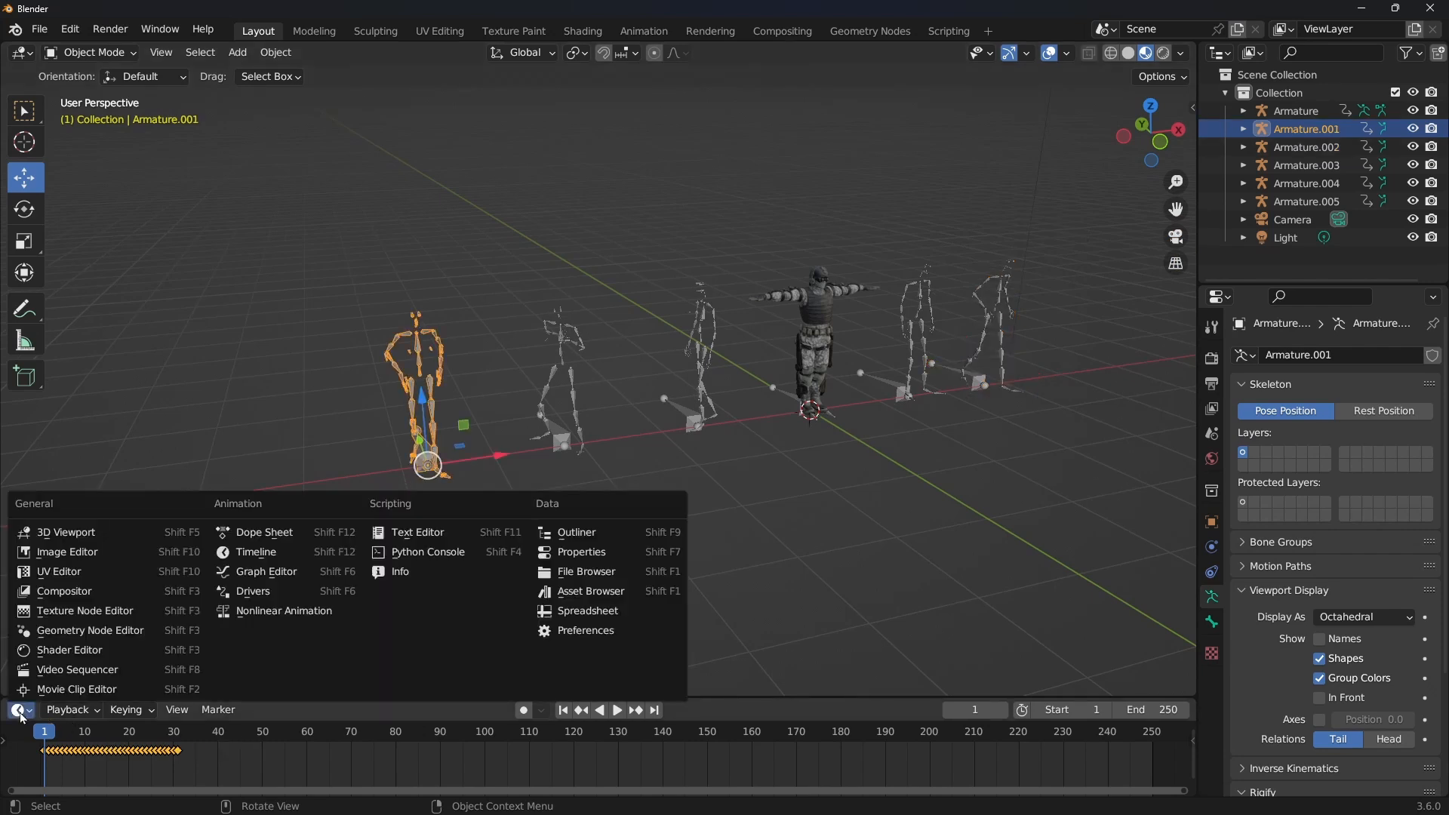
click(278, 536)
click(71, 710)
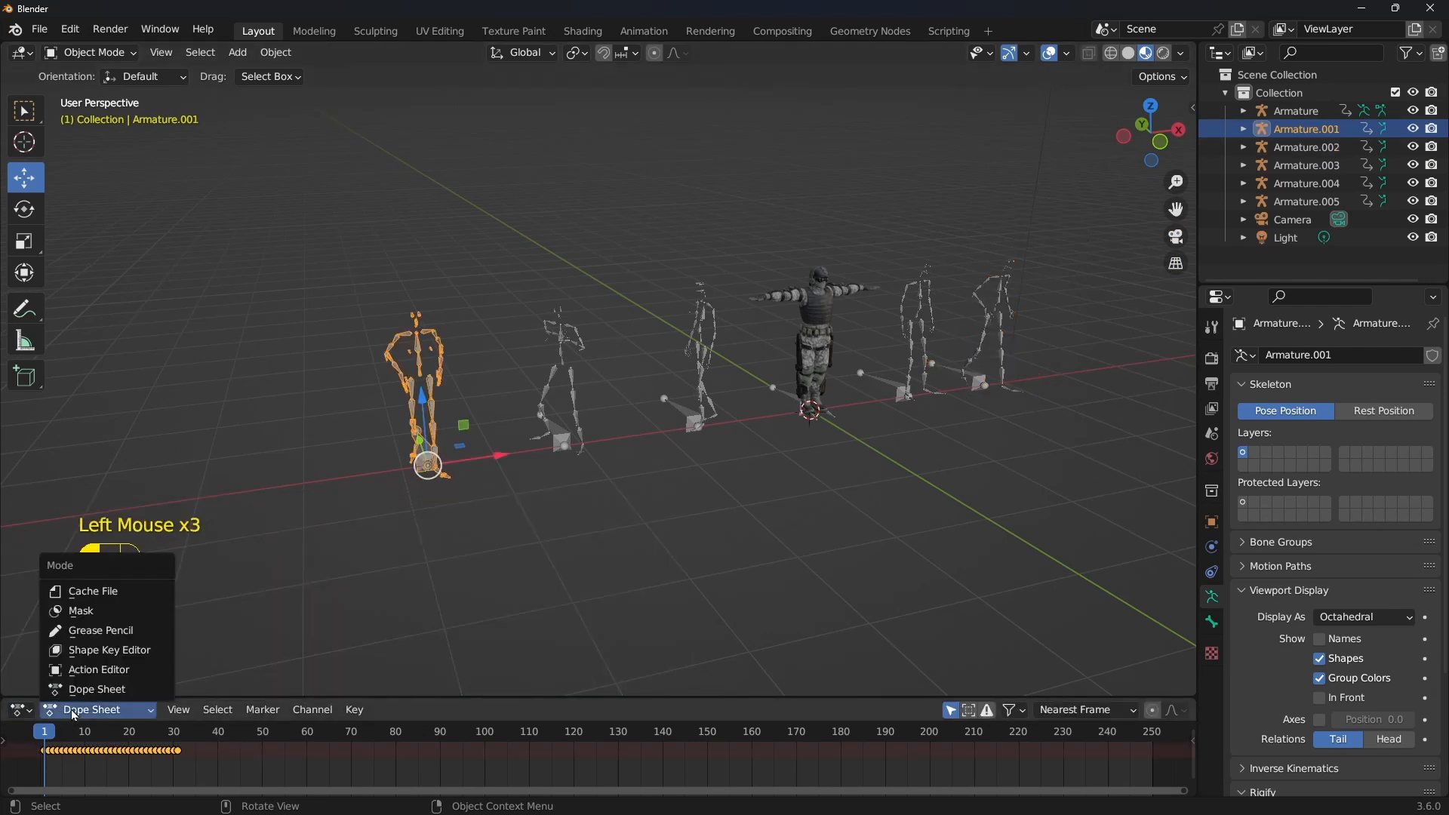
click(81, 671)
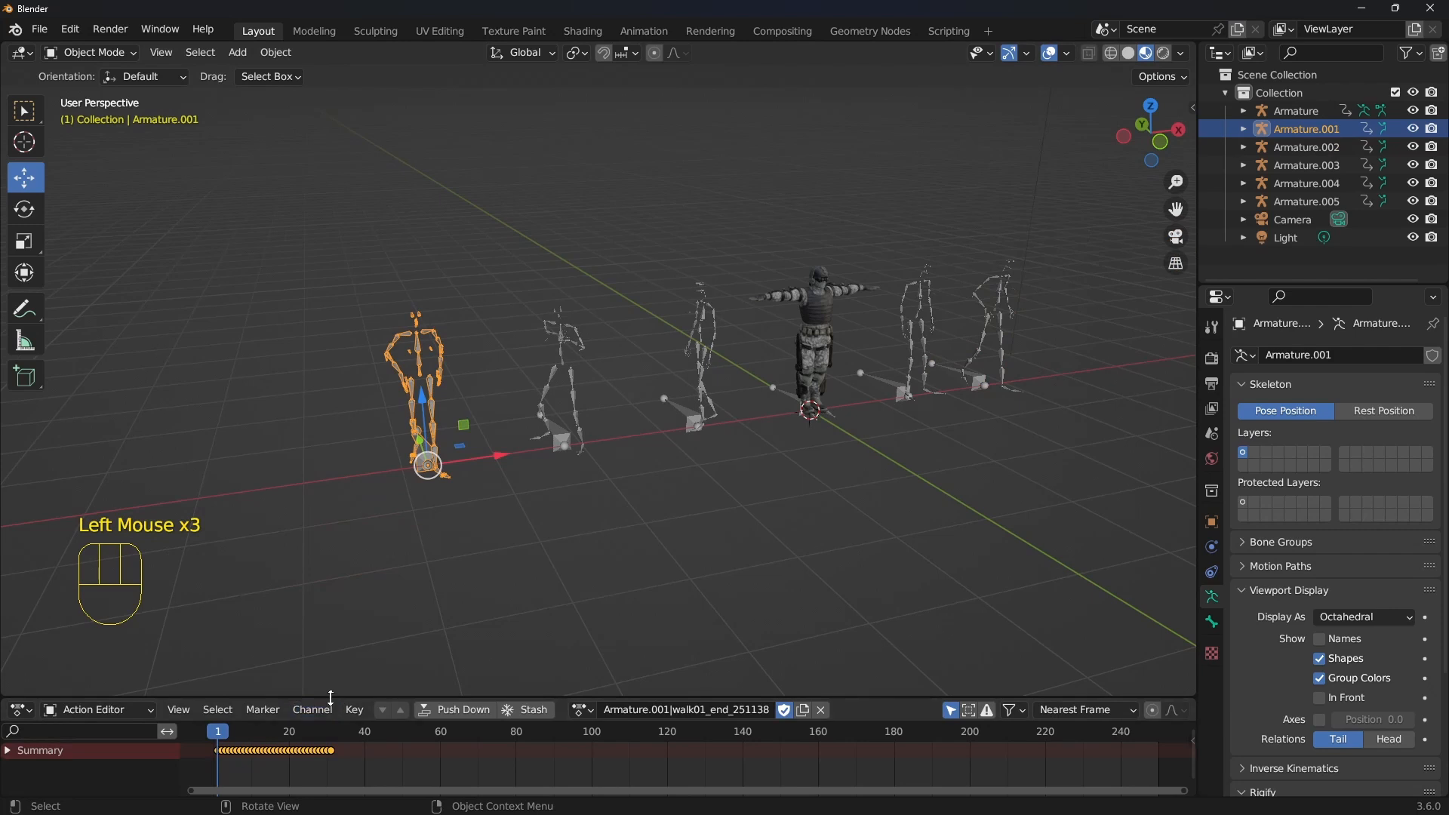
drag(331, 698, 332, 596)
Scrub through Armature.001's keyframes to preview its motion and rename its action to "jalan berhenti"
click(447, 405)
click(436, 386)
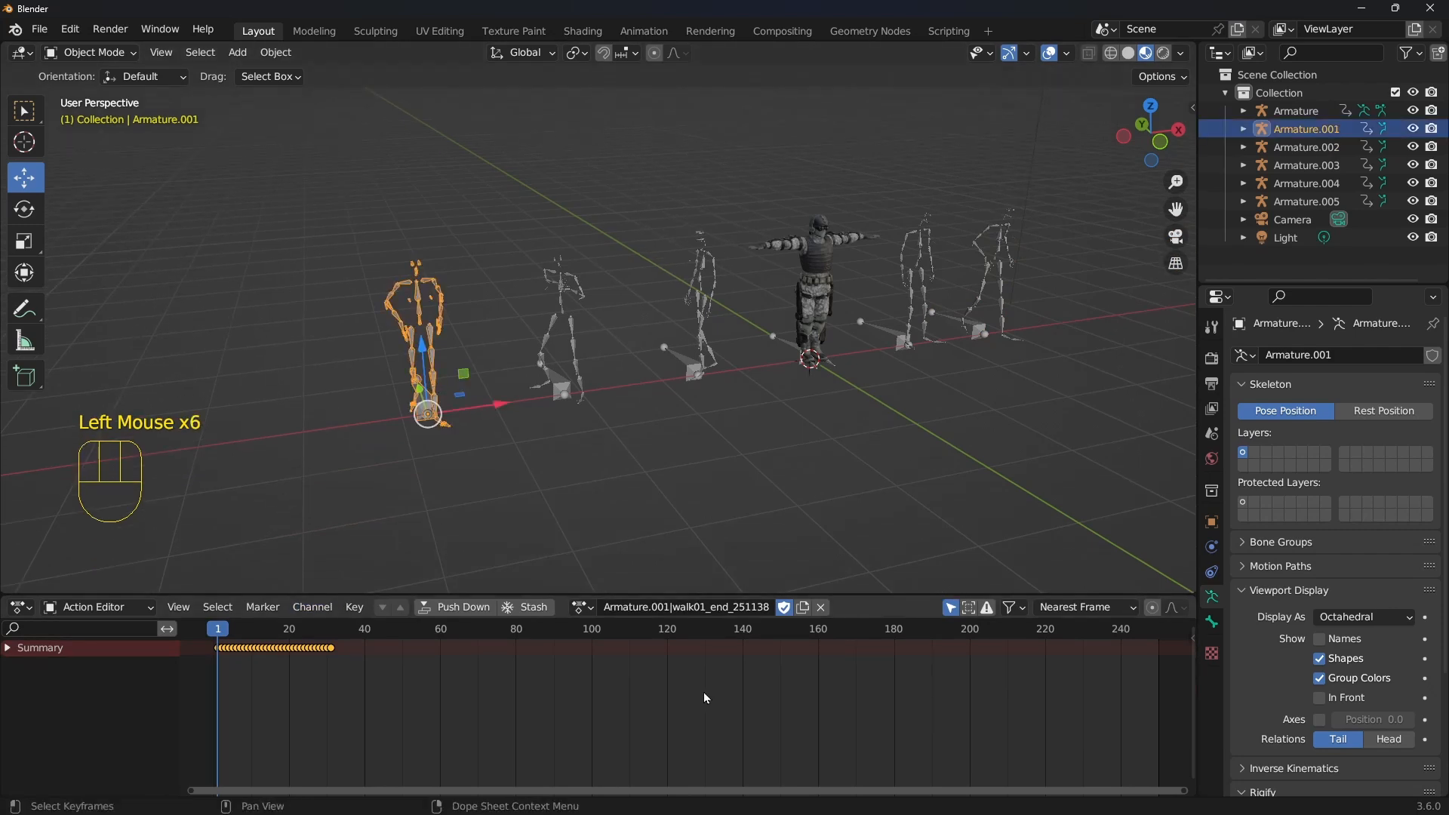
drag(236, 641, 279, 640)
middle_drag(414, 471, 477, 473)
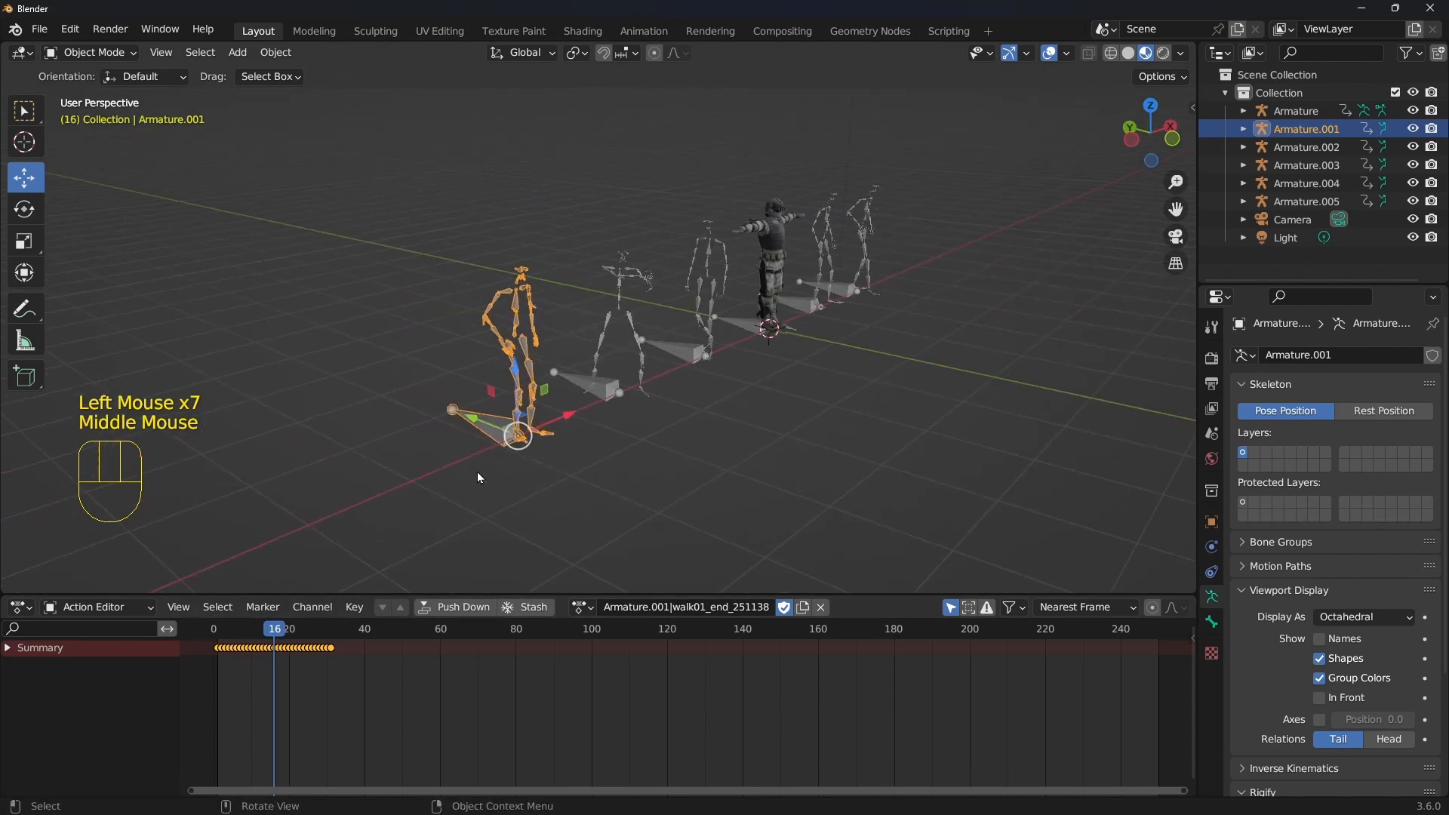
mouse_move(250, 633)
mouse_down()
mouse_move(337, 649)
mouse_move(233, 637)
mouse_move(256, 638)
mouse_up()
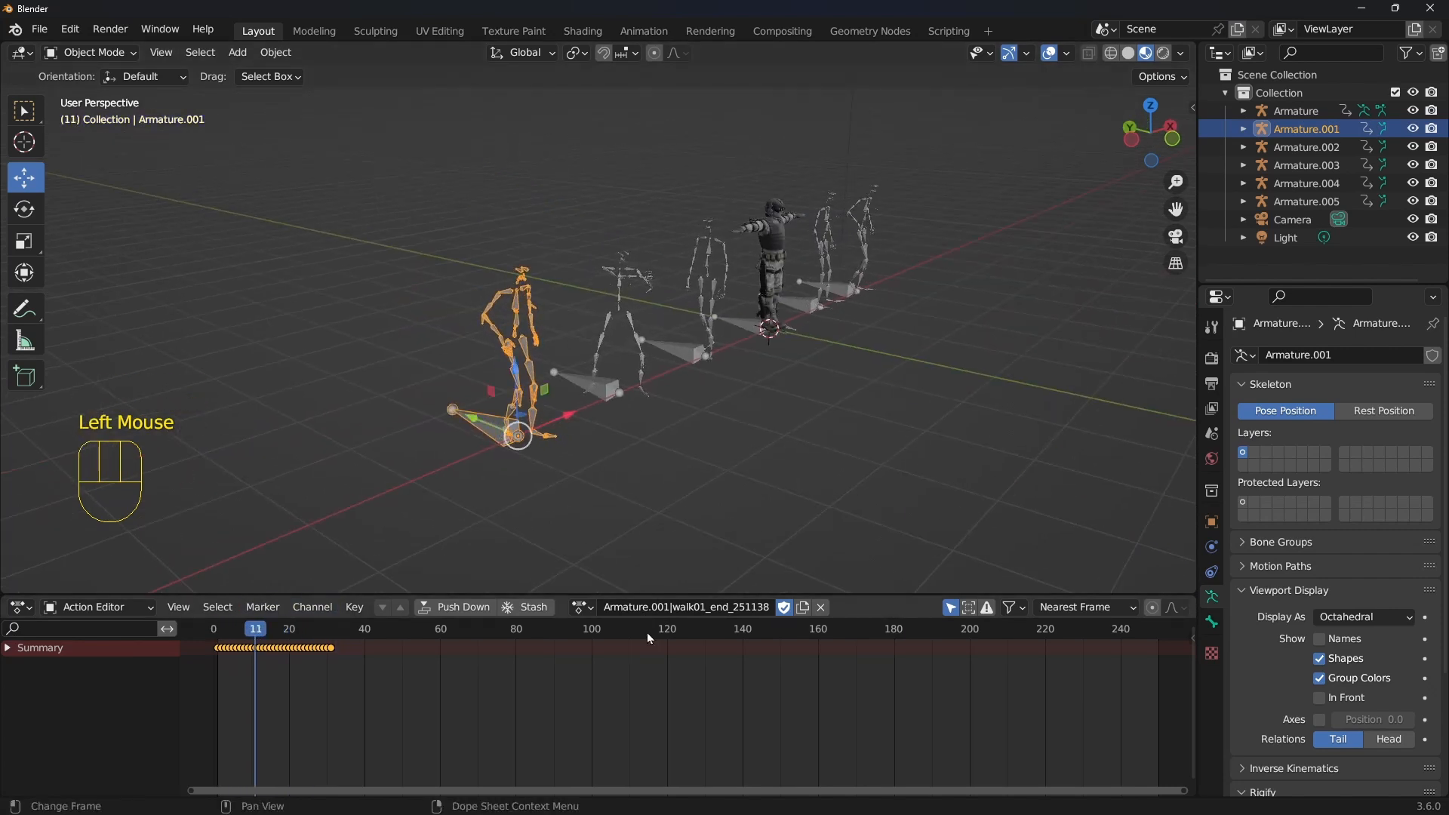
click(707, 608)
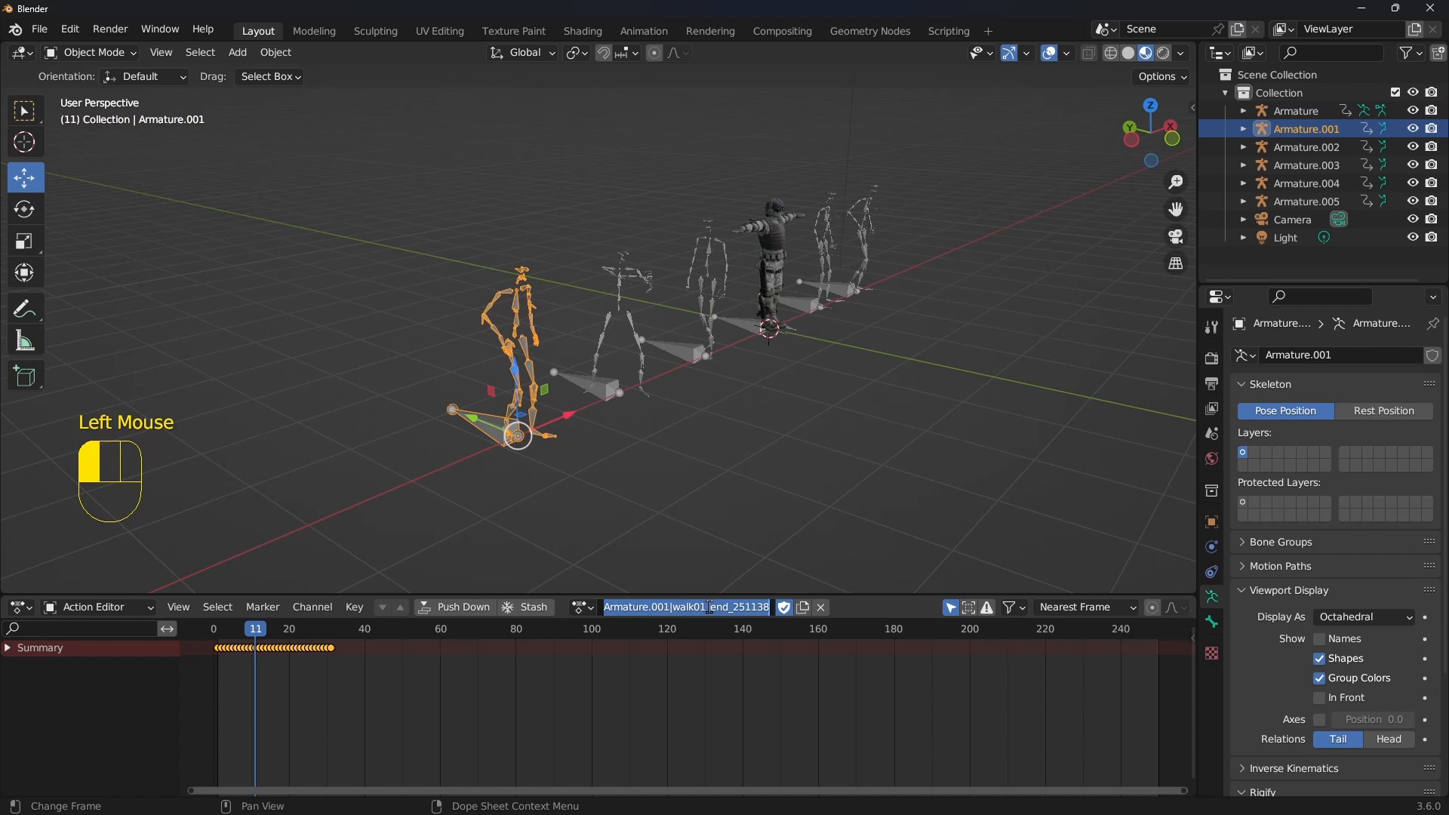
text(jalan berhenti)
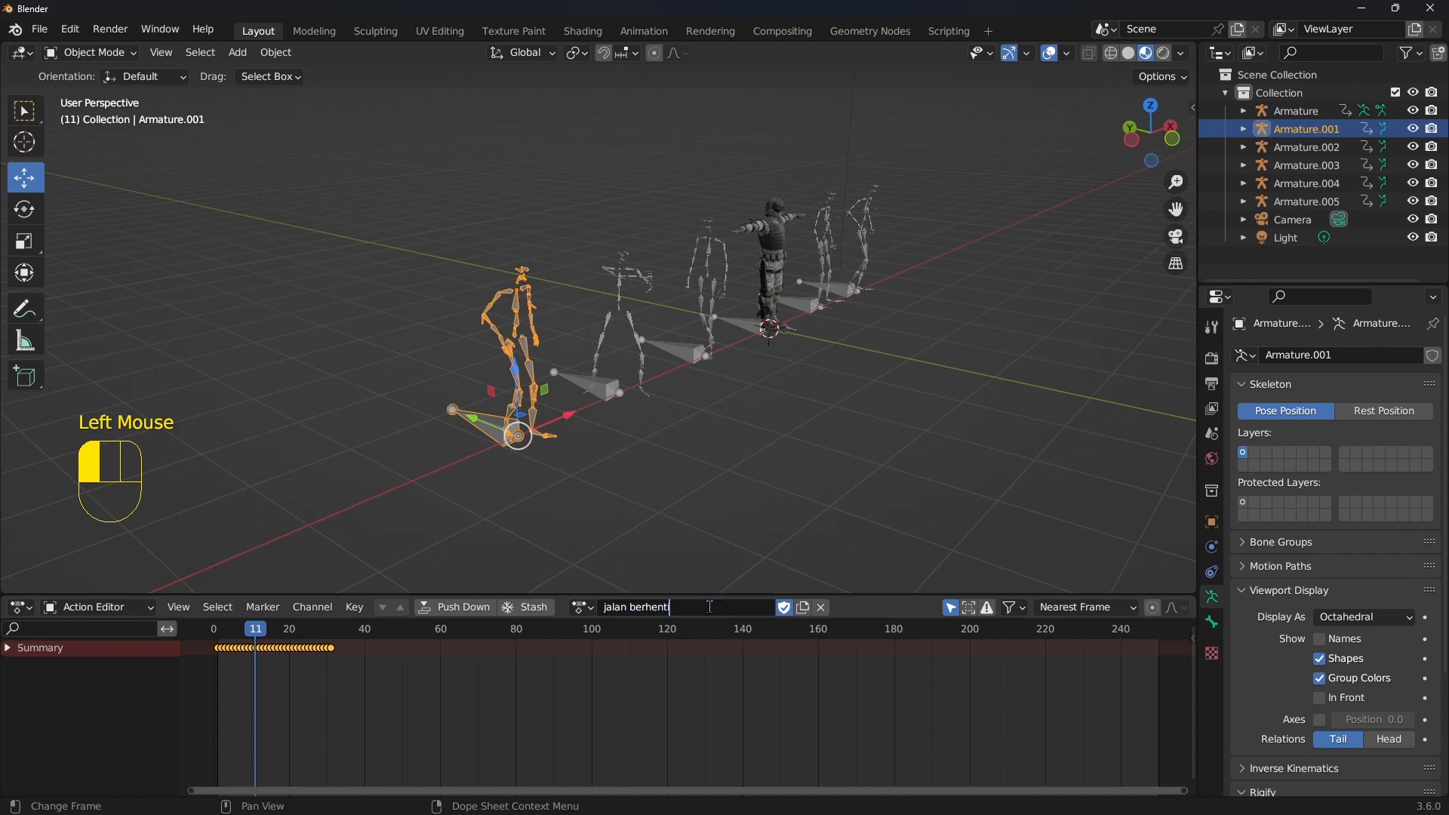
key(Return)
Select Armature.004, the skeleton next to Armature.001, to load its action in the Action Editor
click(592, 381)
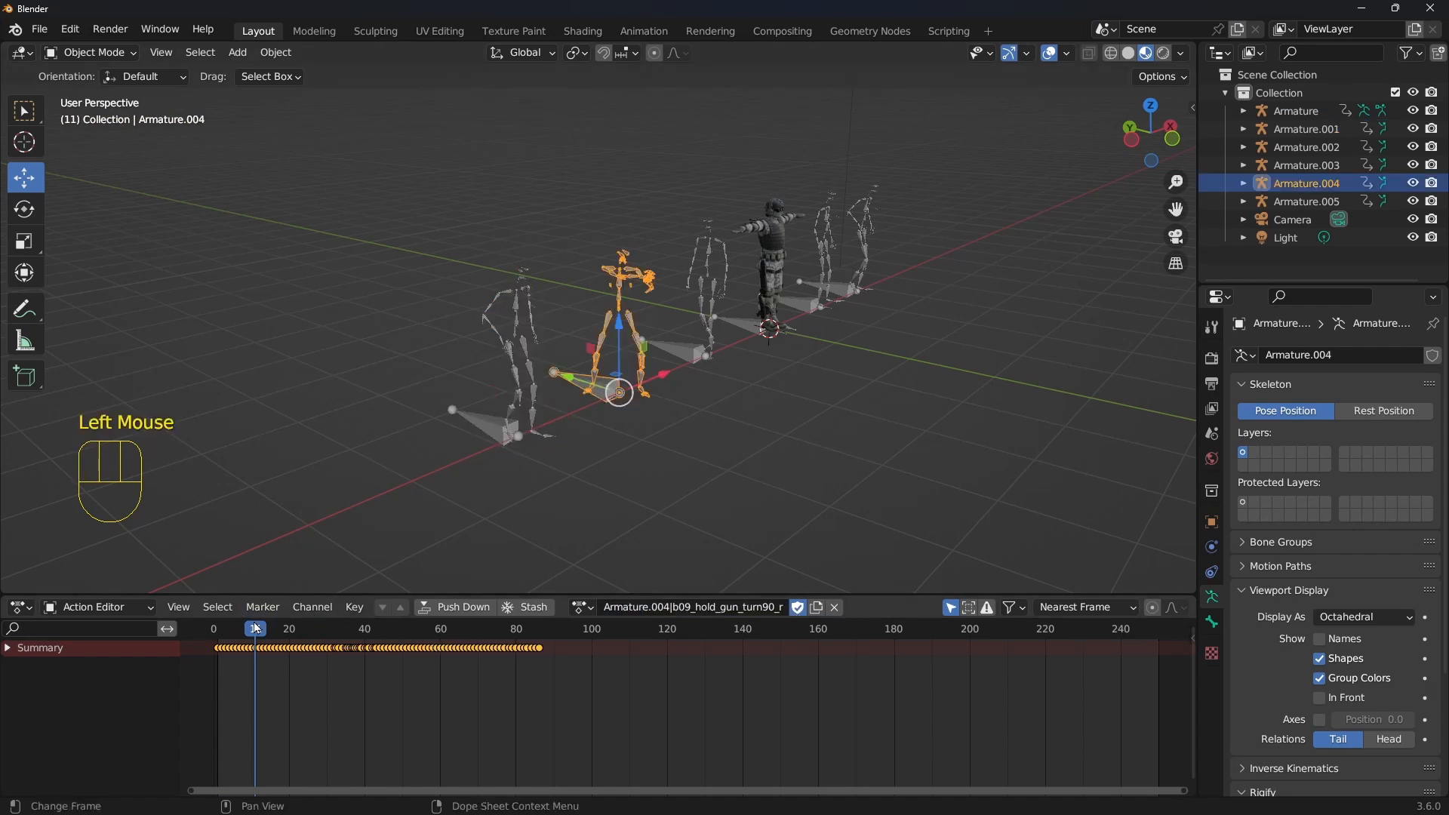
Scrub the playhead back to frame 6 and rename Armature.004's action as "menembak"
drag(268, 640, 236, 645)
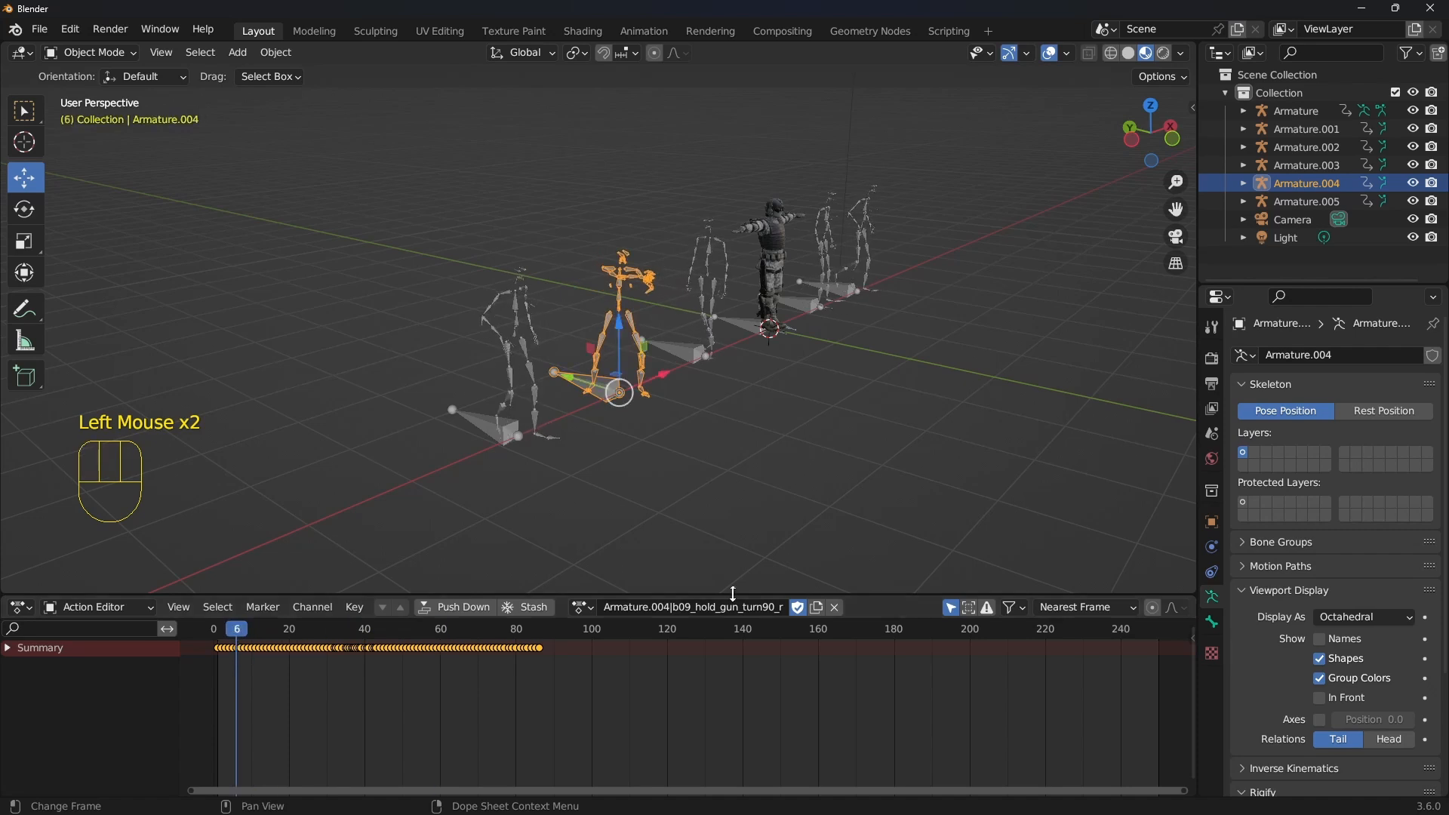
click(732, 604)
text(menembak)
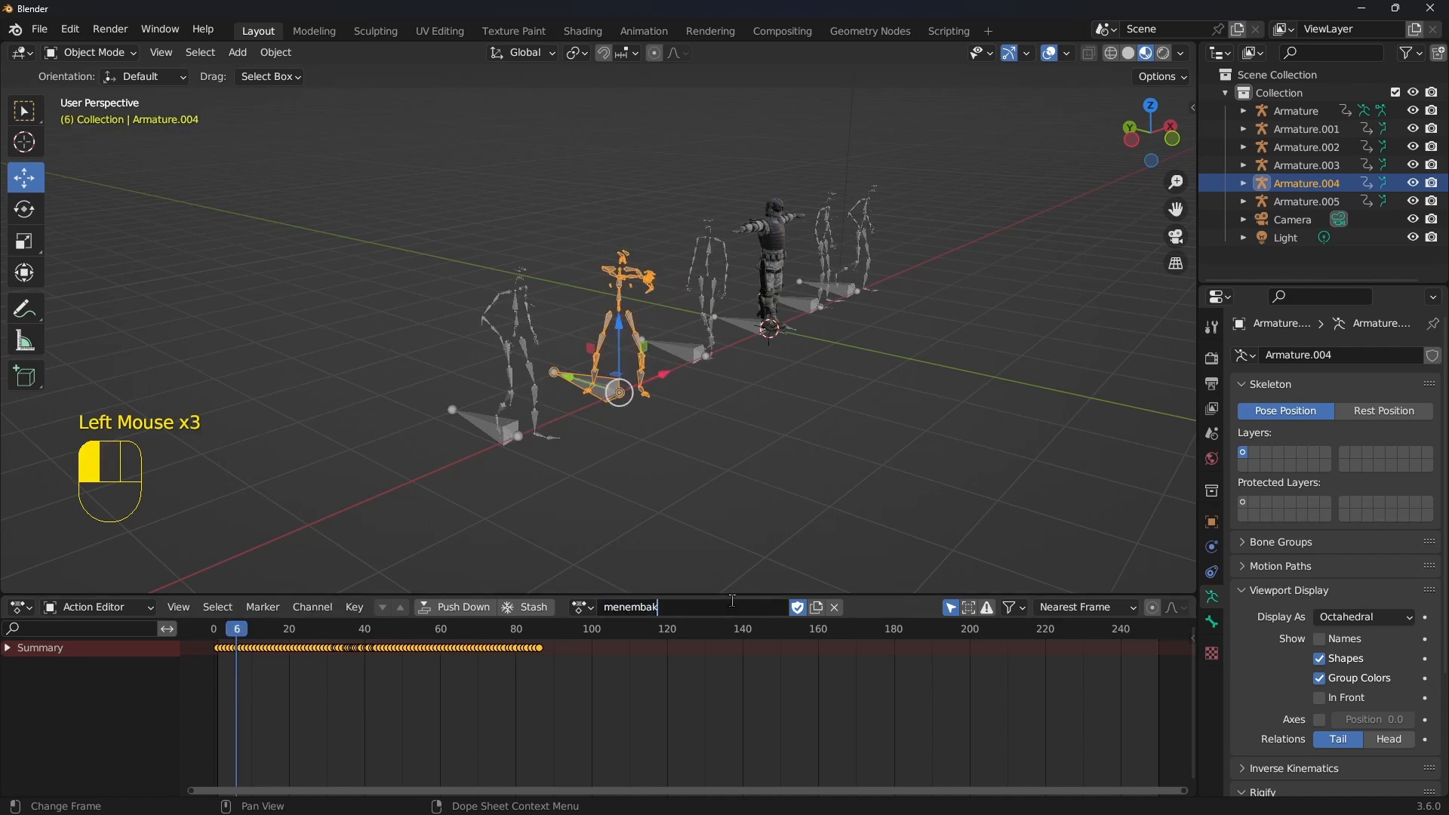
key(Return)
Select Armature.005, preview its motion up to frame 50 and rename its action as "jabat tangan"
click(696, 366)
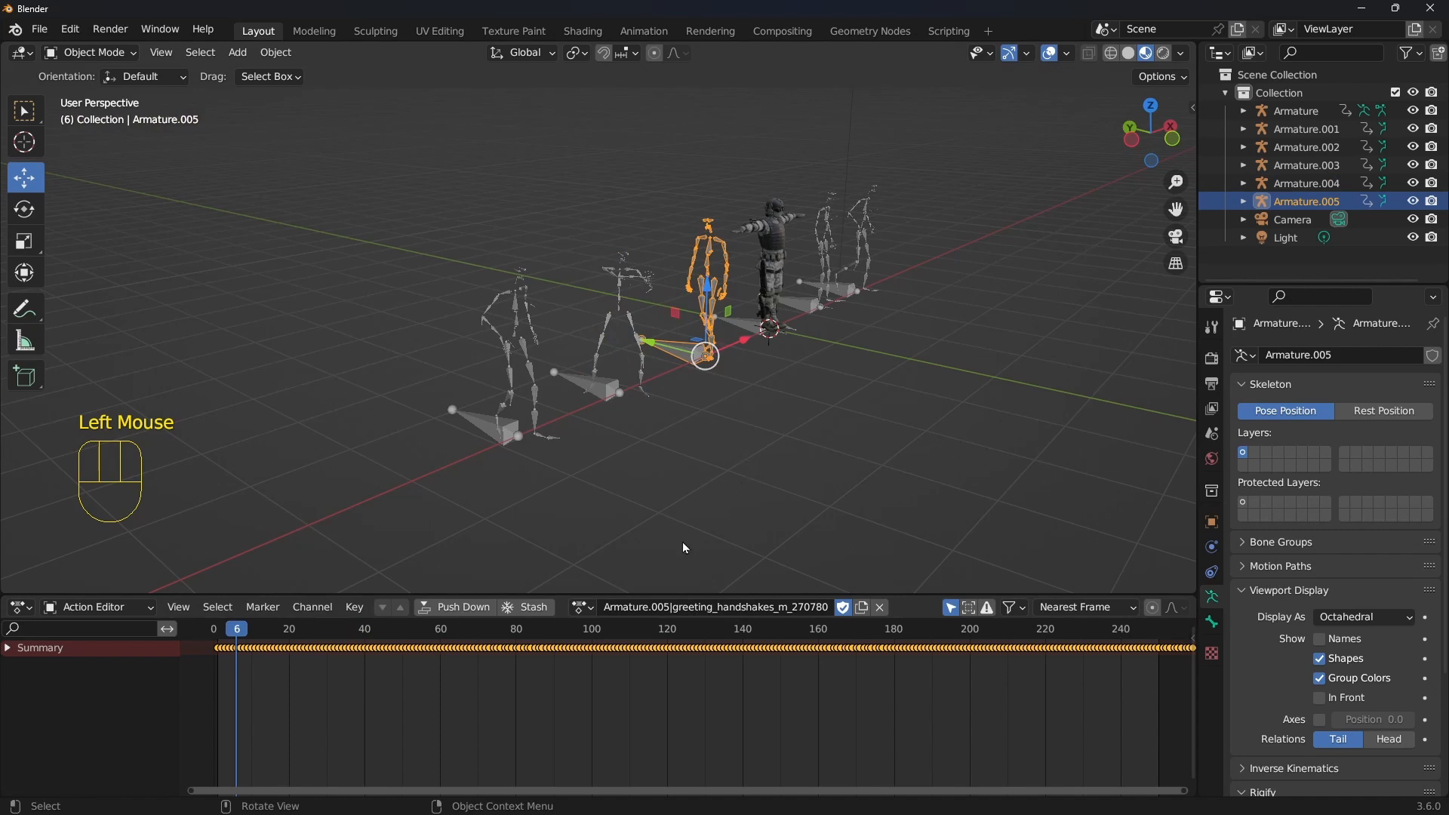
drag(313, 646, 746, 625)
double_click(744, 609)
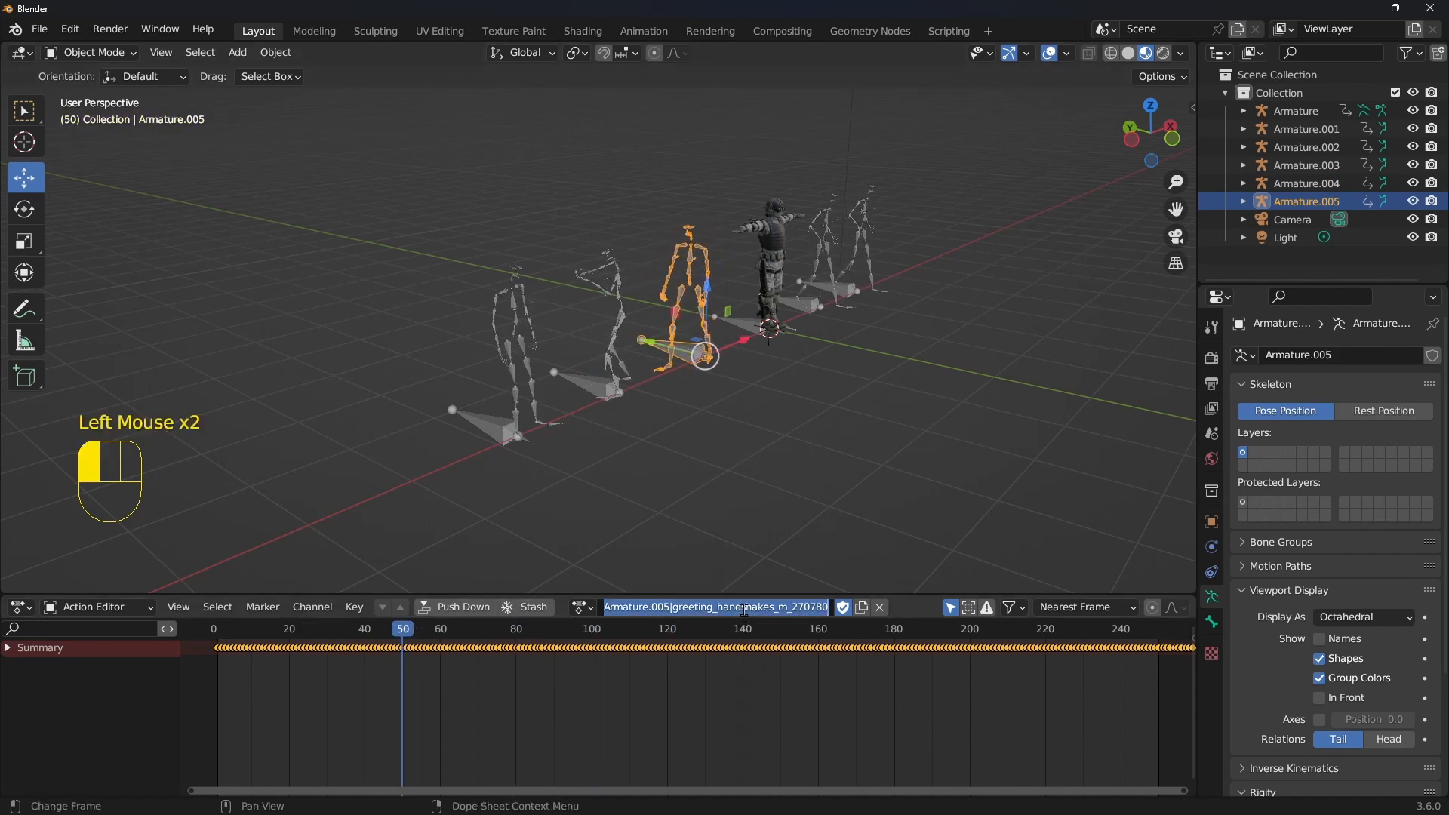
key(BackSpace)
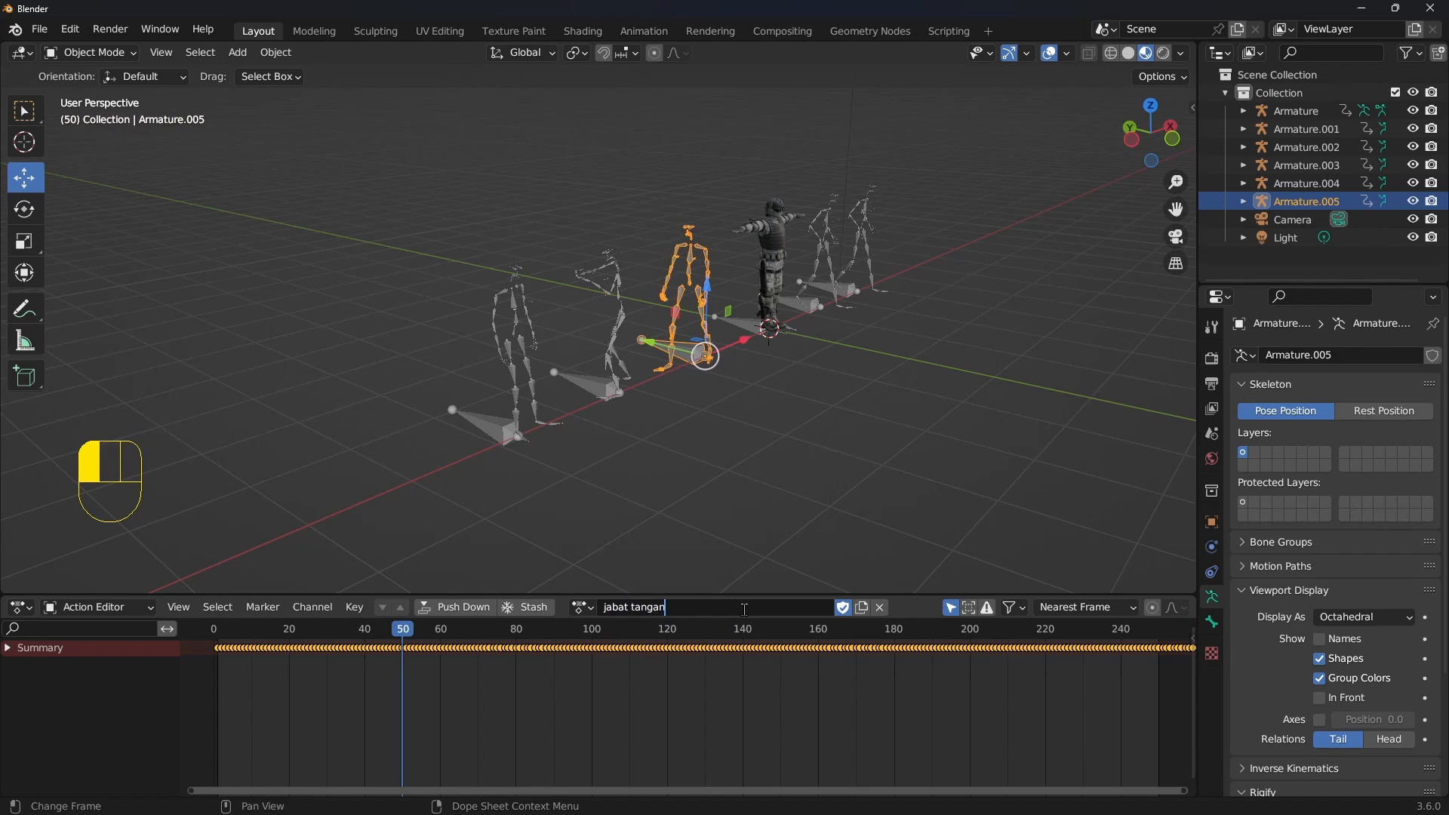
key(Return)
Rename the action on the textured soldier's Armature as "none"
click(742, 324)
shift+middle_drag(743, 324, 657, 369)
click(638, 610)
text(none)
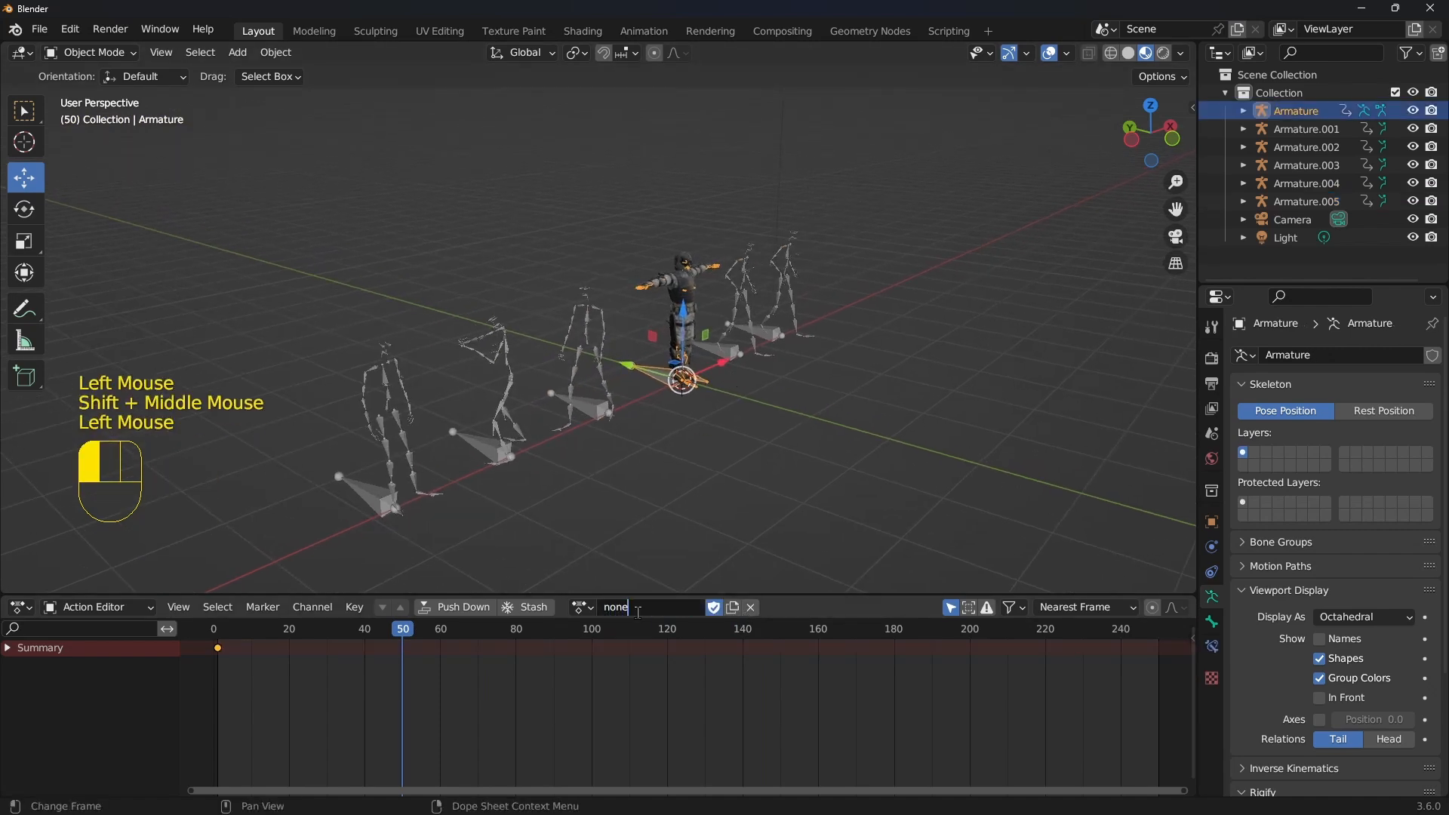
Select Armature.003, return the playhead to frame 0 and rename its action as "jalan mulai"
scroll(822, 301, up, 2)
shift+middle_drag(821, 301, 660, 386)
click(845, 371)
drag(251, 658, 204, 643)
double_click(704, 609)
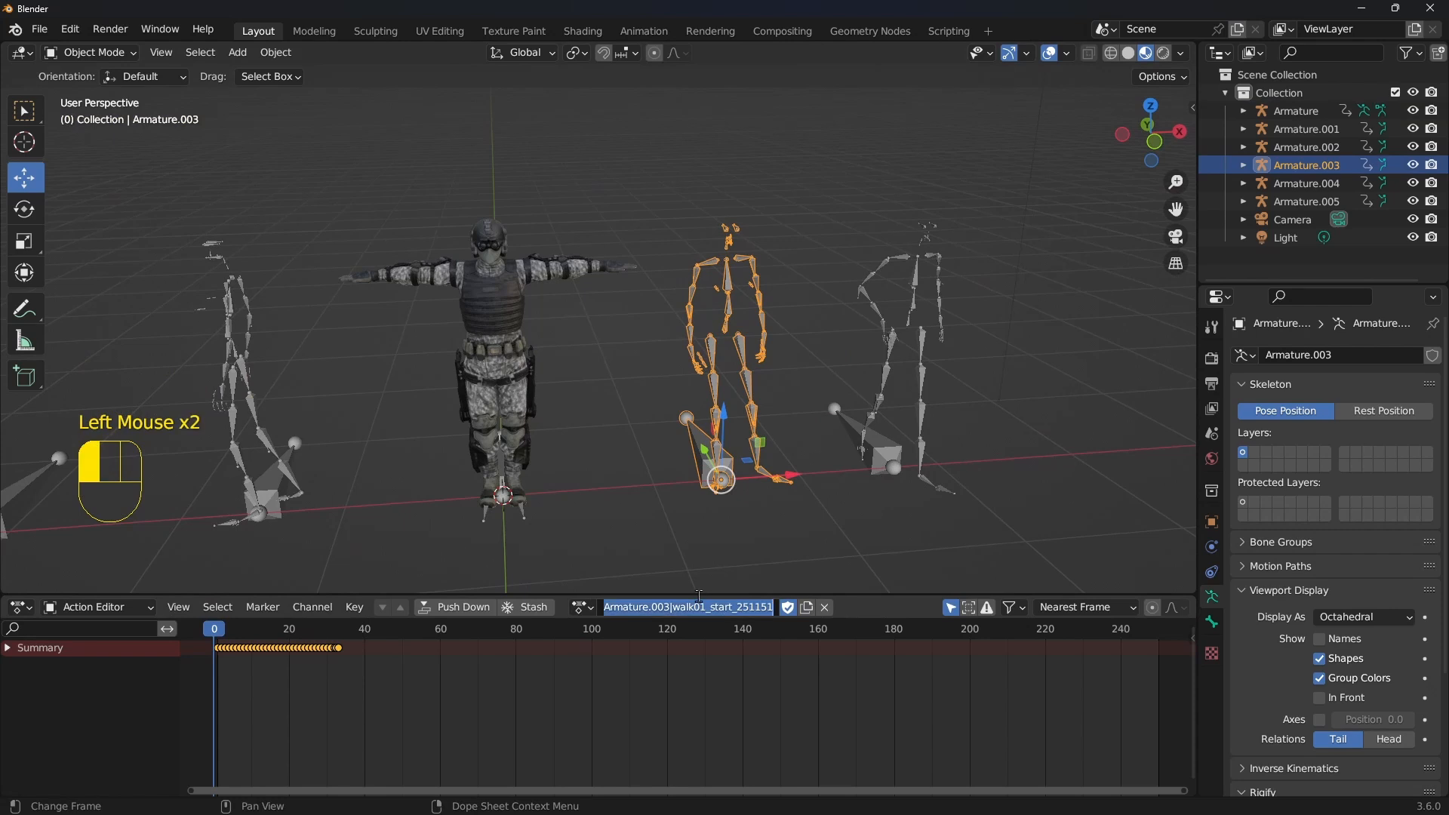
text(jalan mulai)
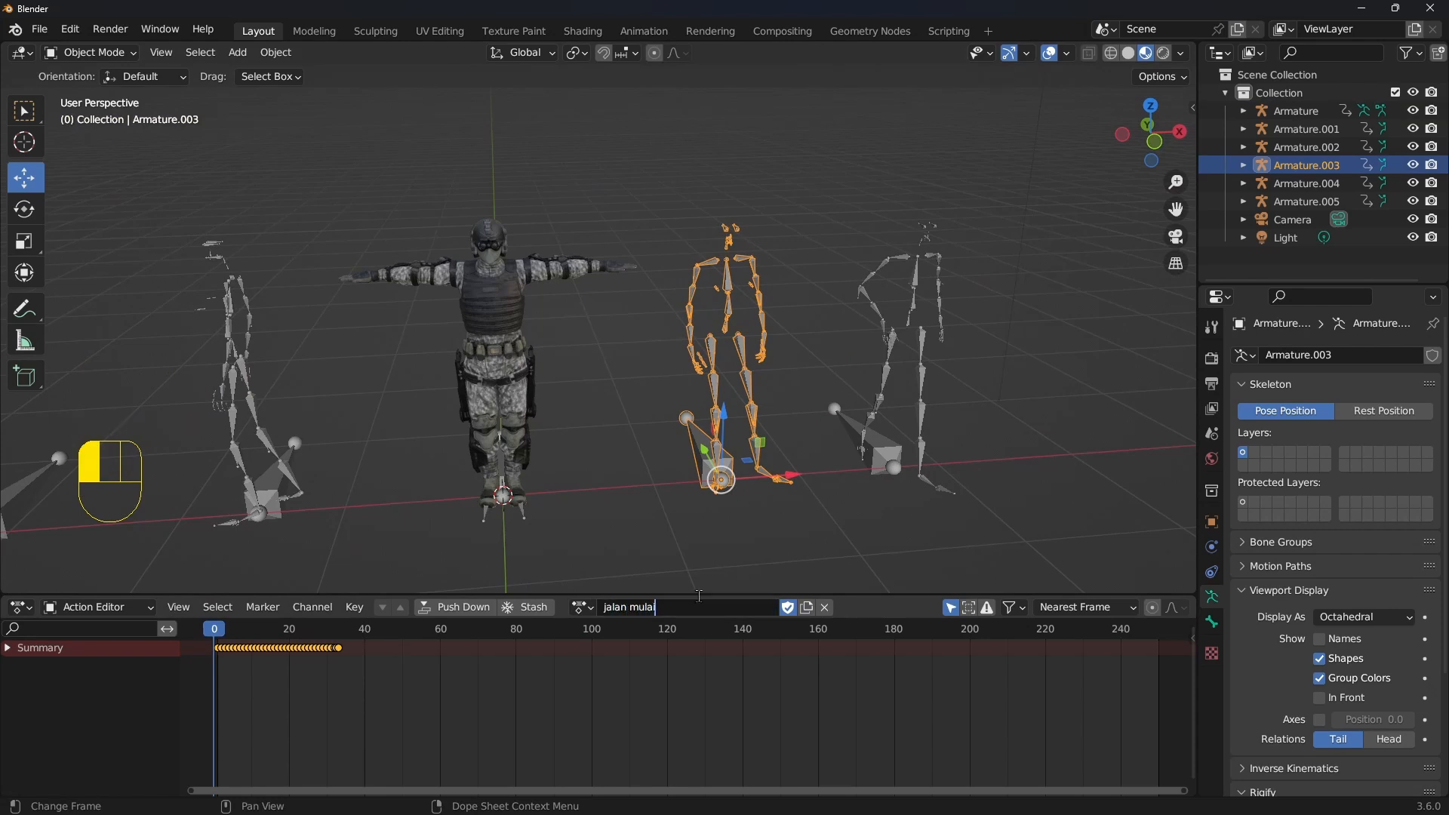
click(699, 596)
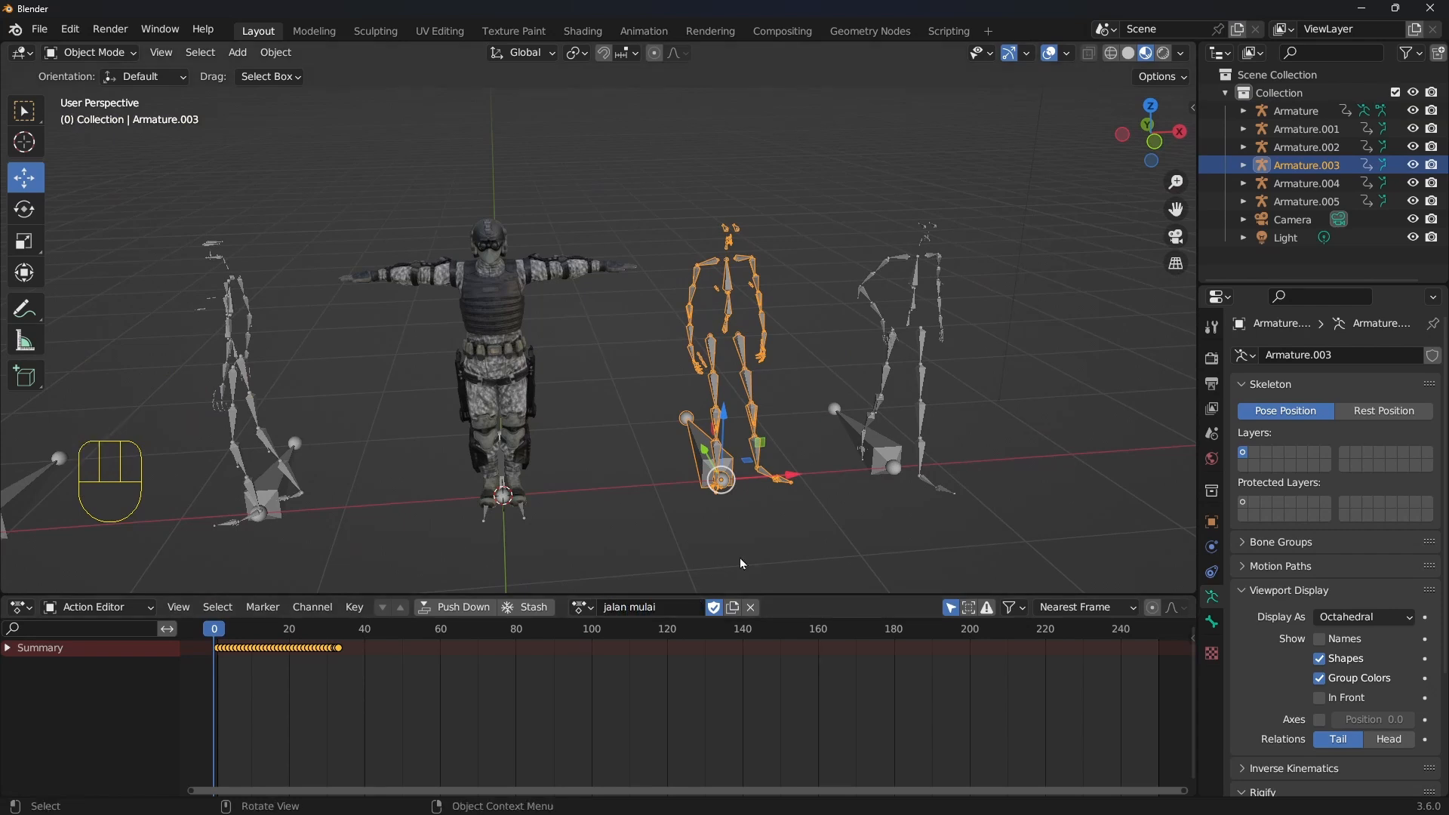
Select Armature.002, preview its motion up to frame 48 and rename its action as "jalan"
click(877, 466)
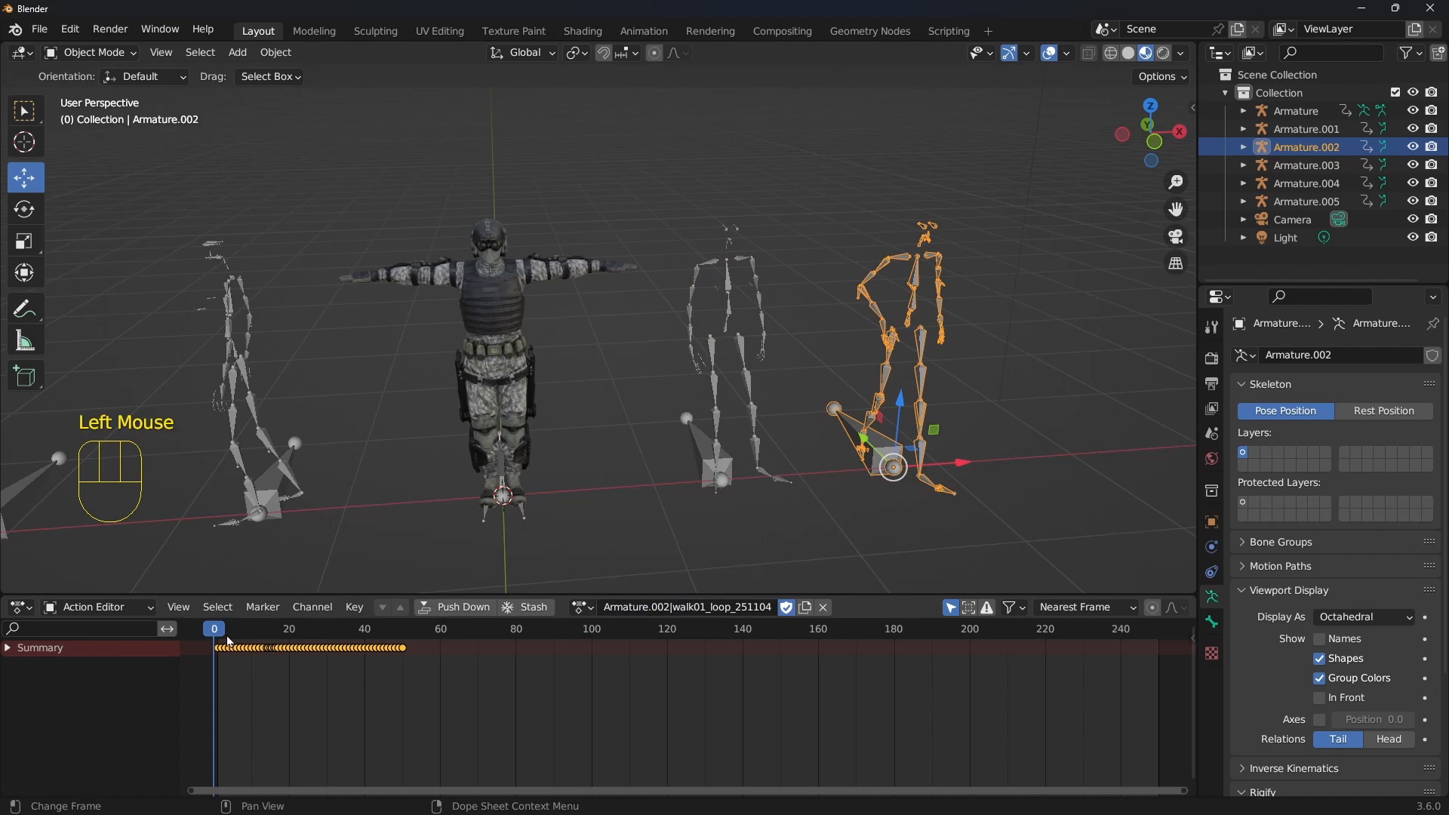
drag(230, 642, 396, 647)
click(709, 608)
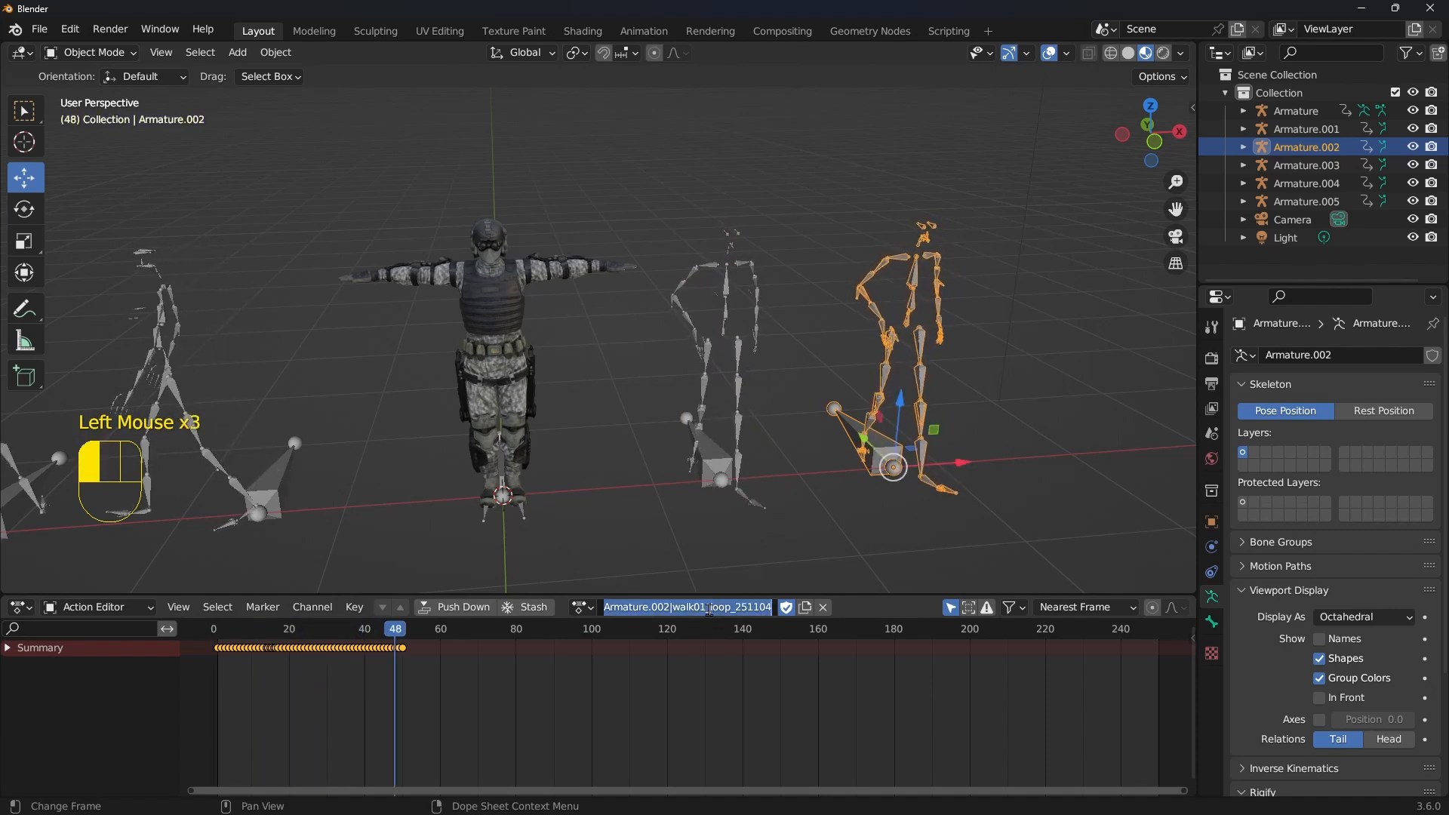
text(jalan)
key(Return)
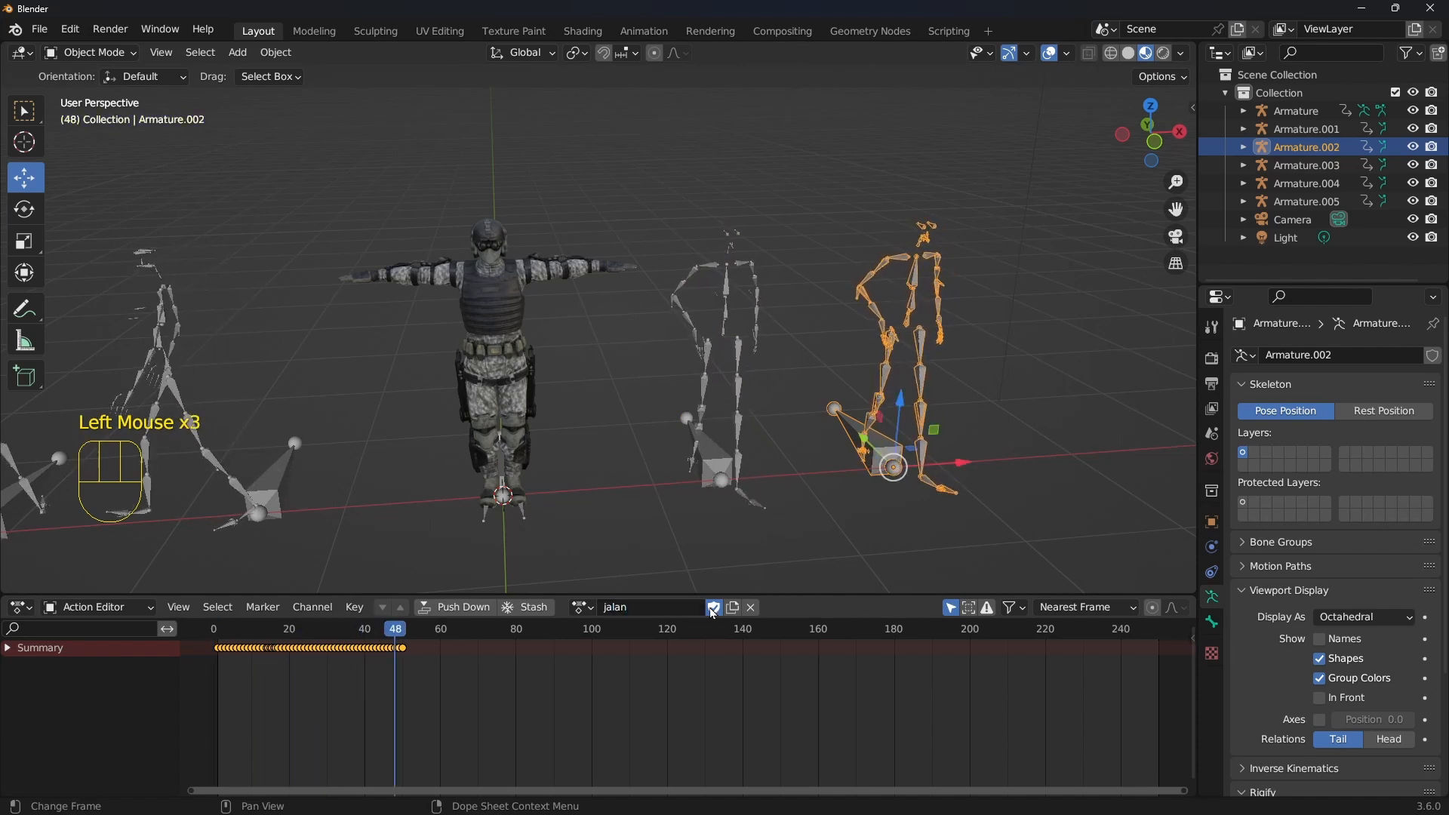
Delete the five extra armatures, Armature.001 through Armature.005, keeping only the textured soldier's Armature
click(849, 497)
scroll(628, 421, down, 1)
scroll(642, 392, down, 1)
shift+middle_drag(628, 421, 658, 364)
scroll(649, 378, down, 1)
scroll(278, 247, up, 2)
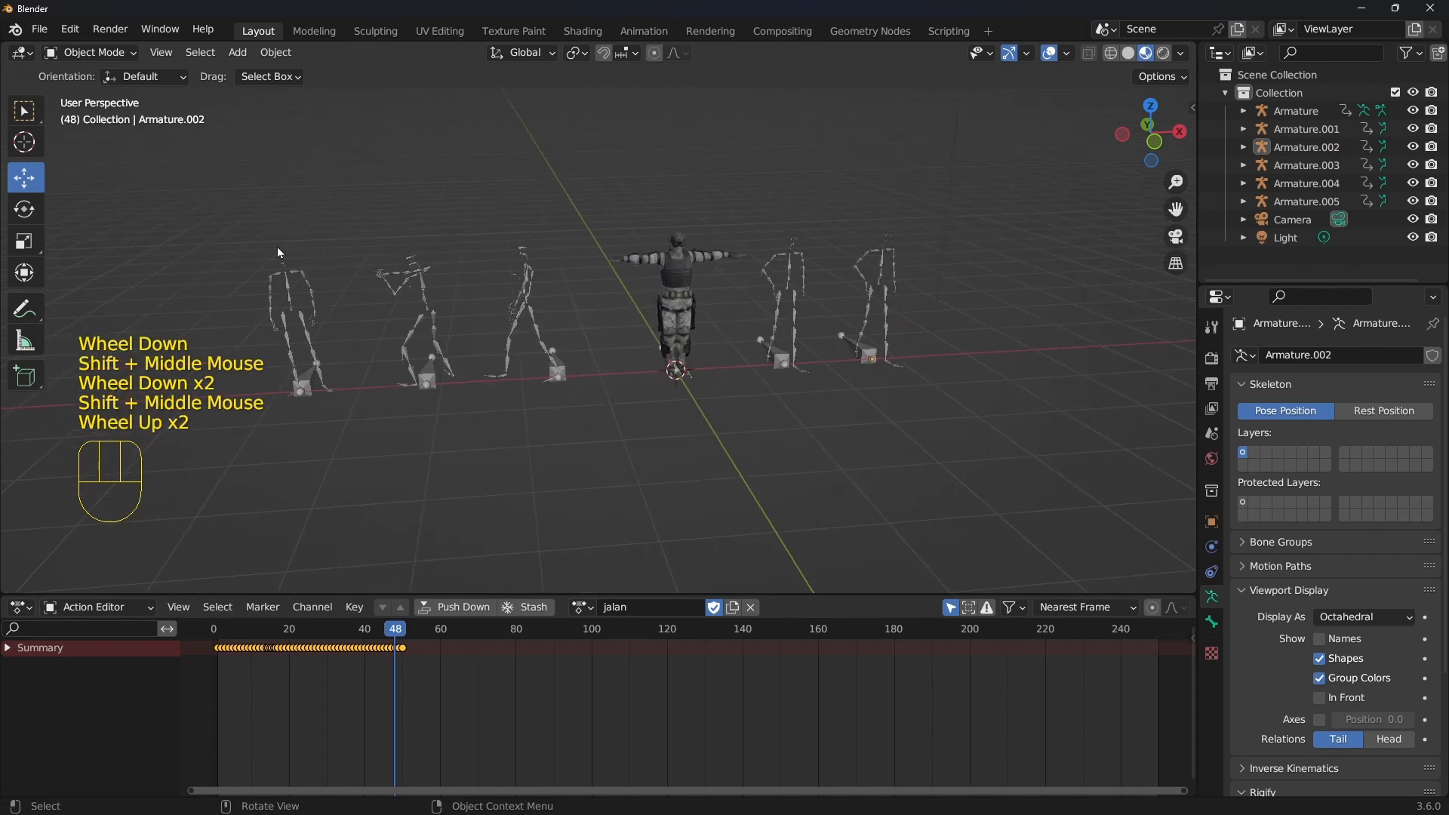
drag(222, 195, 560, 405)
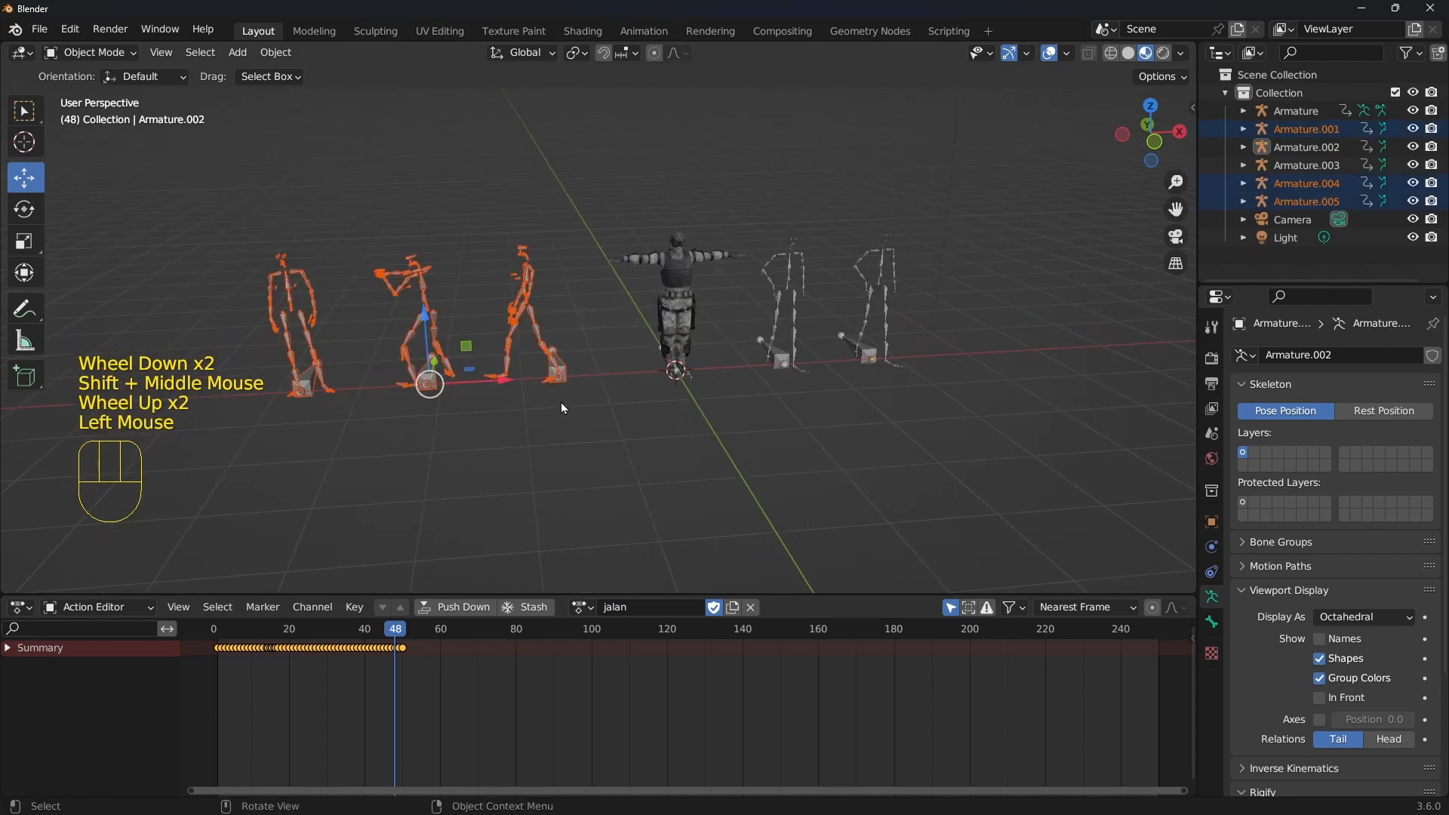
key(x)
click(560, 401)
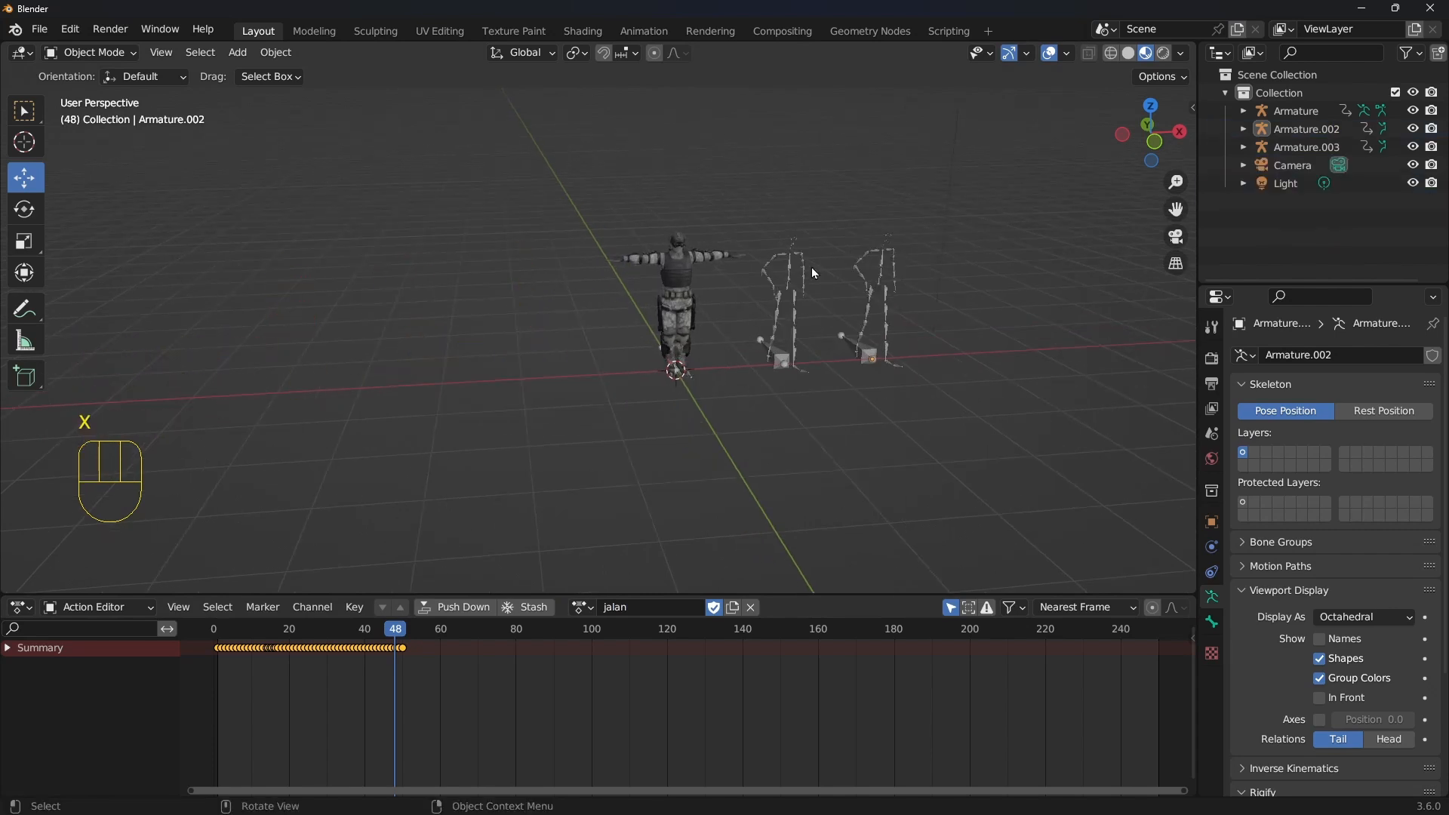
drag(770, 211, 902, 388)
key(x)
click(905, 388)
Assign the "jabat tangan" action to the soldier's Armature and preview it, scrubbing to frame 4
middle_drag(904, 388, 650, 374)
scroll(785, 377, up, 2)
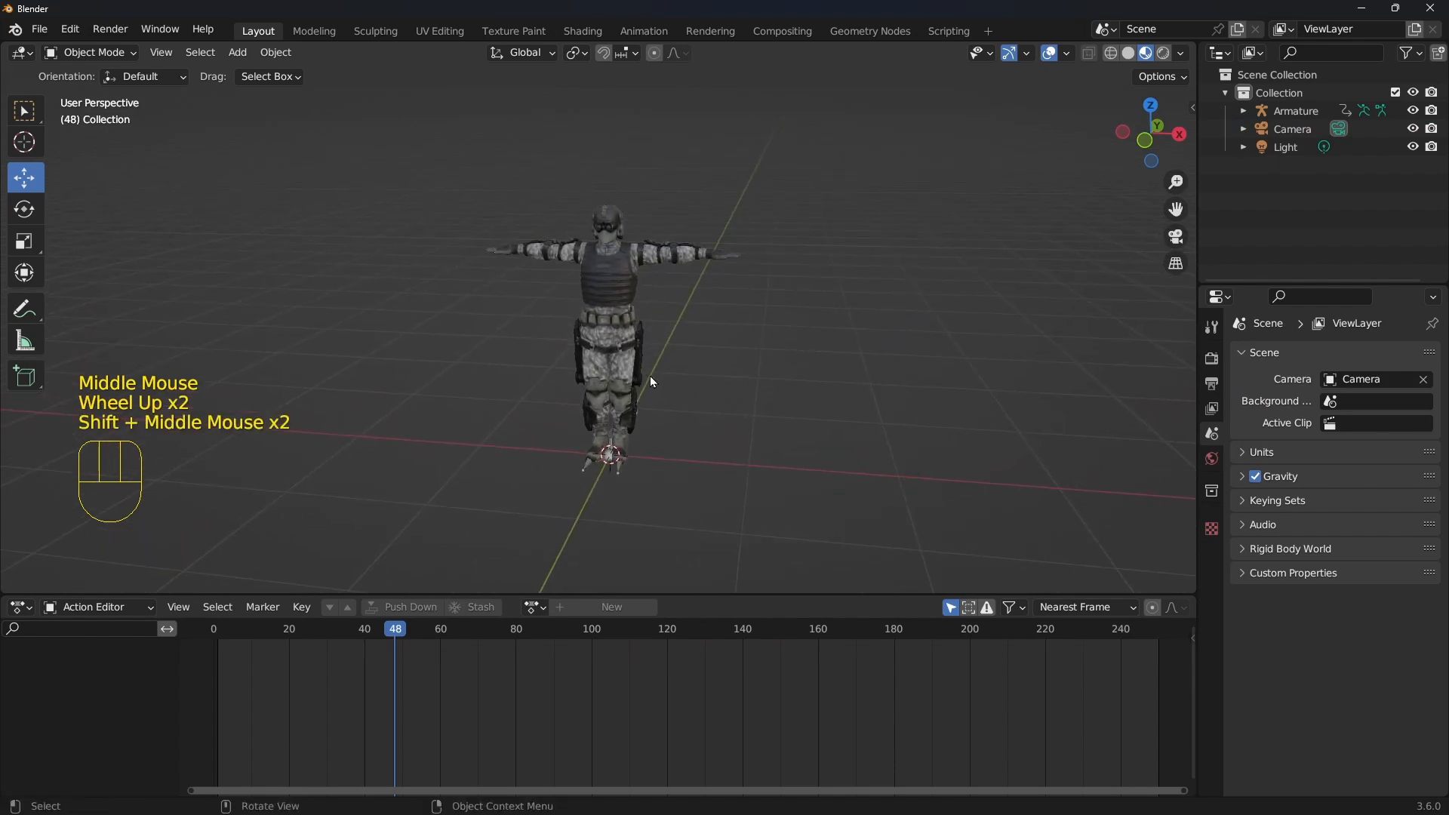
scroll(682, 456, up, 1)
mouse_move(683, 456)
shift+middle_down()
mouse_move(726, 403)
mouse_move(667, 468)
mouse_move(675, 447)
shift+middle_up()
click(667, 468)
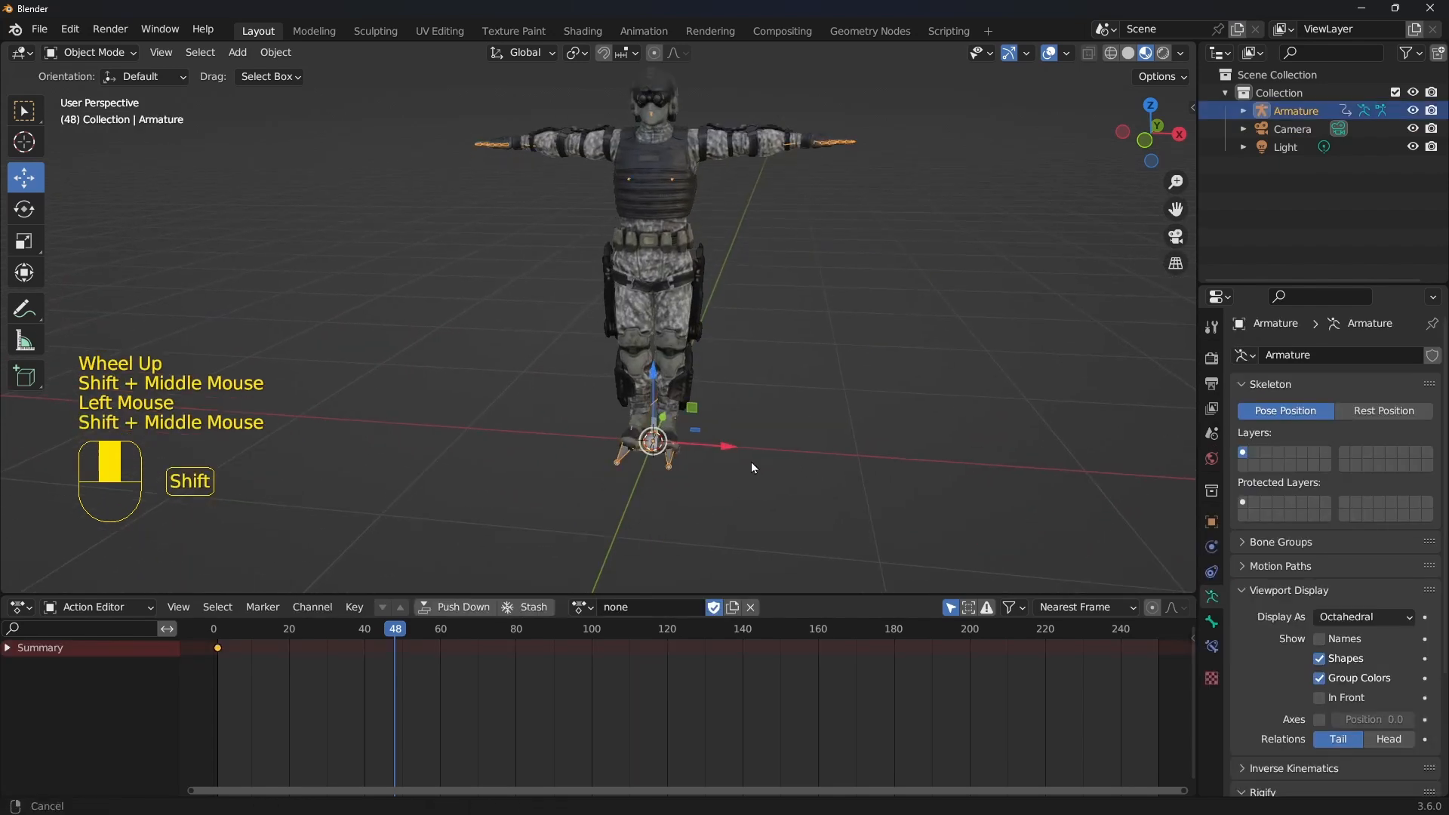
click(584, 614)
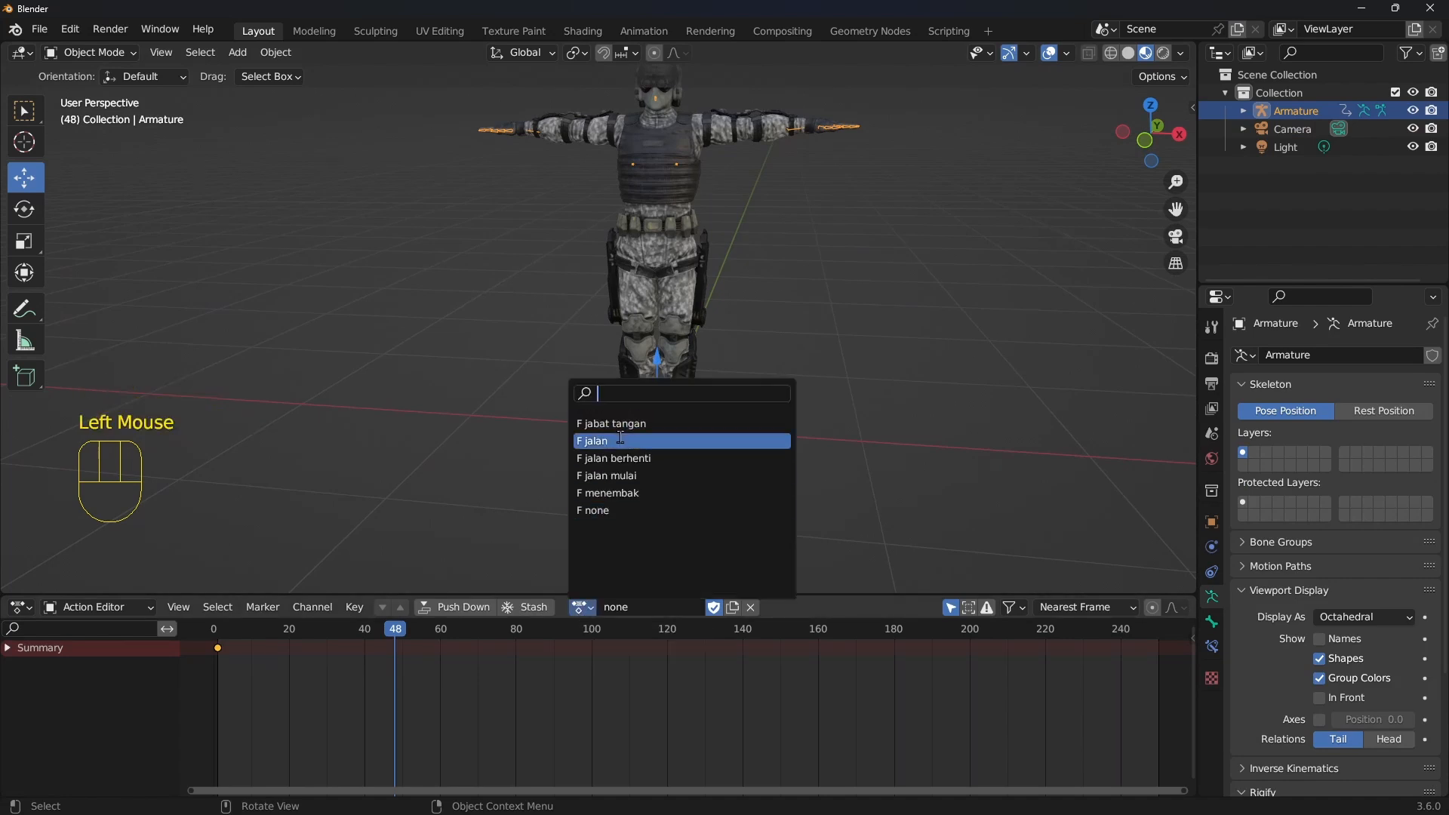
middle_drag(984, 455, 691, 426)
click(581, 607)
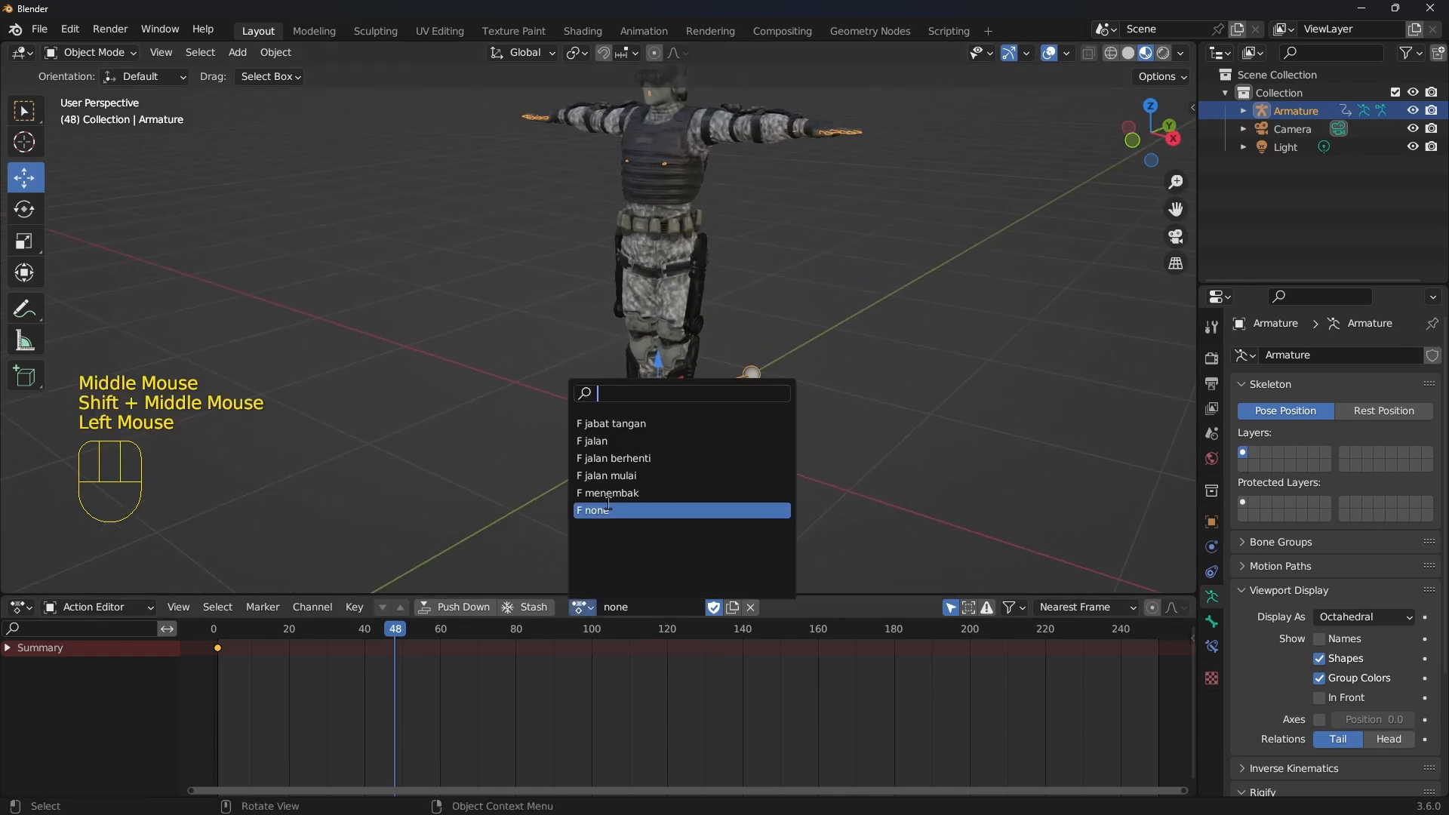
click(625, 425)
scroll(584, 526, down, 2)
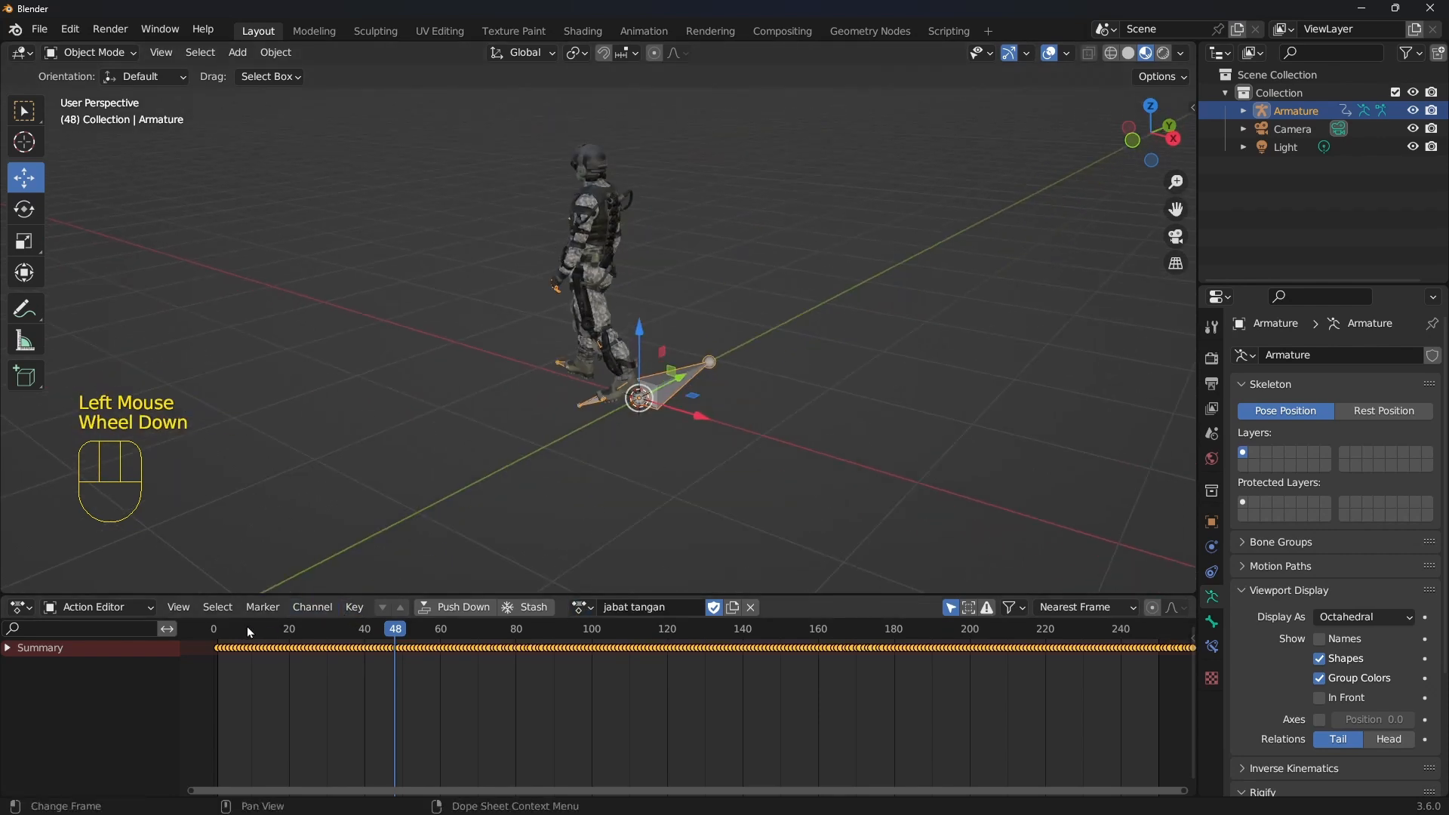
mouse_move(247, 629)
mouse_down()
mouse_move(863, 668)
mouse_move(228, 646)
mouse_up()
Assign the "menembak" action to the soldier's Armature, scrub to frame 3 and inspect the pose from the front
click(583, 609)
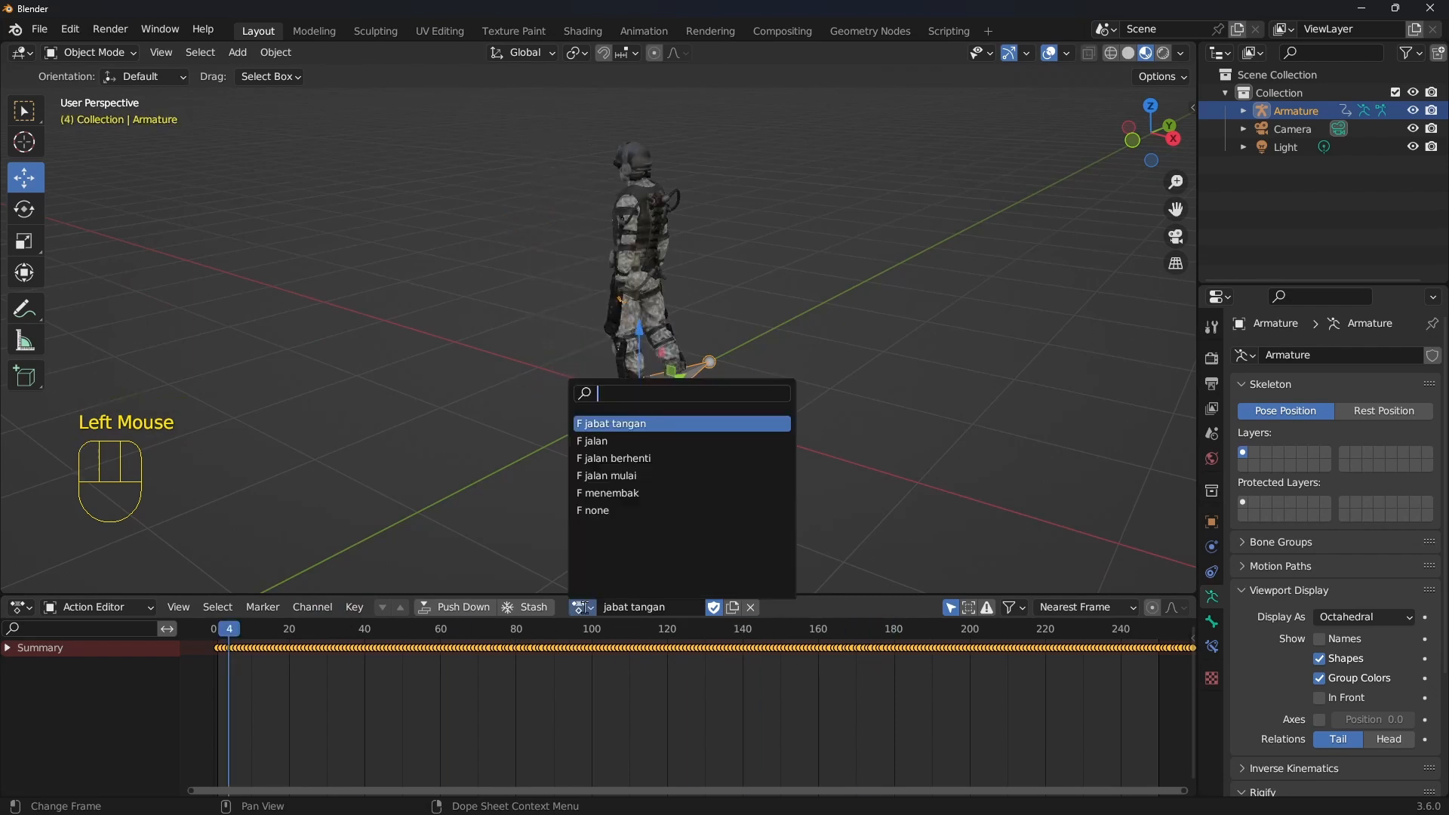
click(611, 493)
drag(320, 632, 225, 647)
click(457, 452)
scroll(613, 433, up, 2)
middle_drag(458, 451, 699, 361)
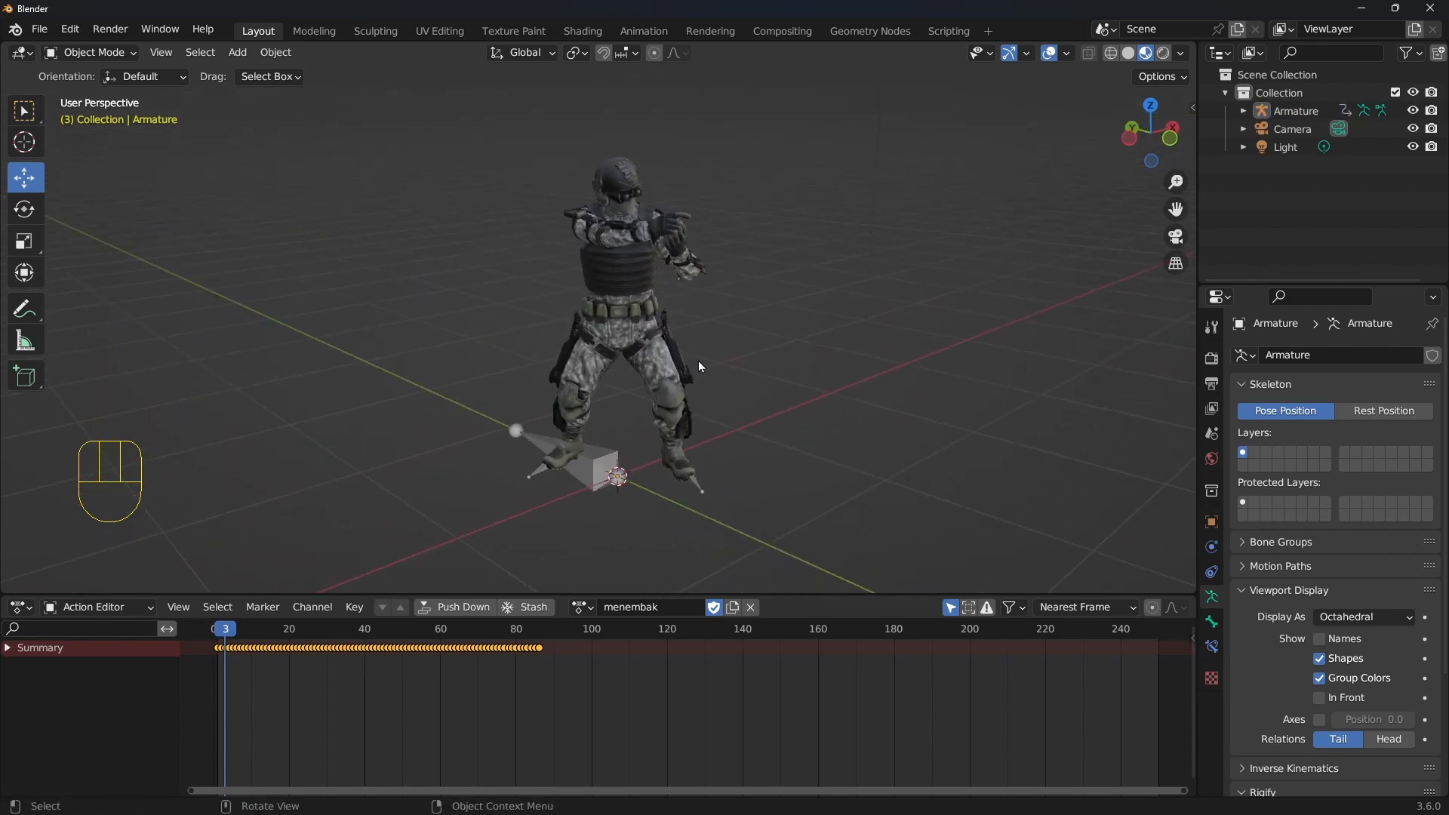
shift+middle_drag(723, 320, 741, 271)
middle_drag(742, 289, 731, 305)
shift+middle_drag(684, 317, 700, 322)
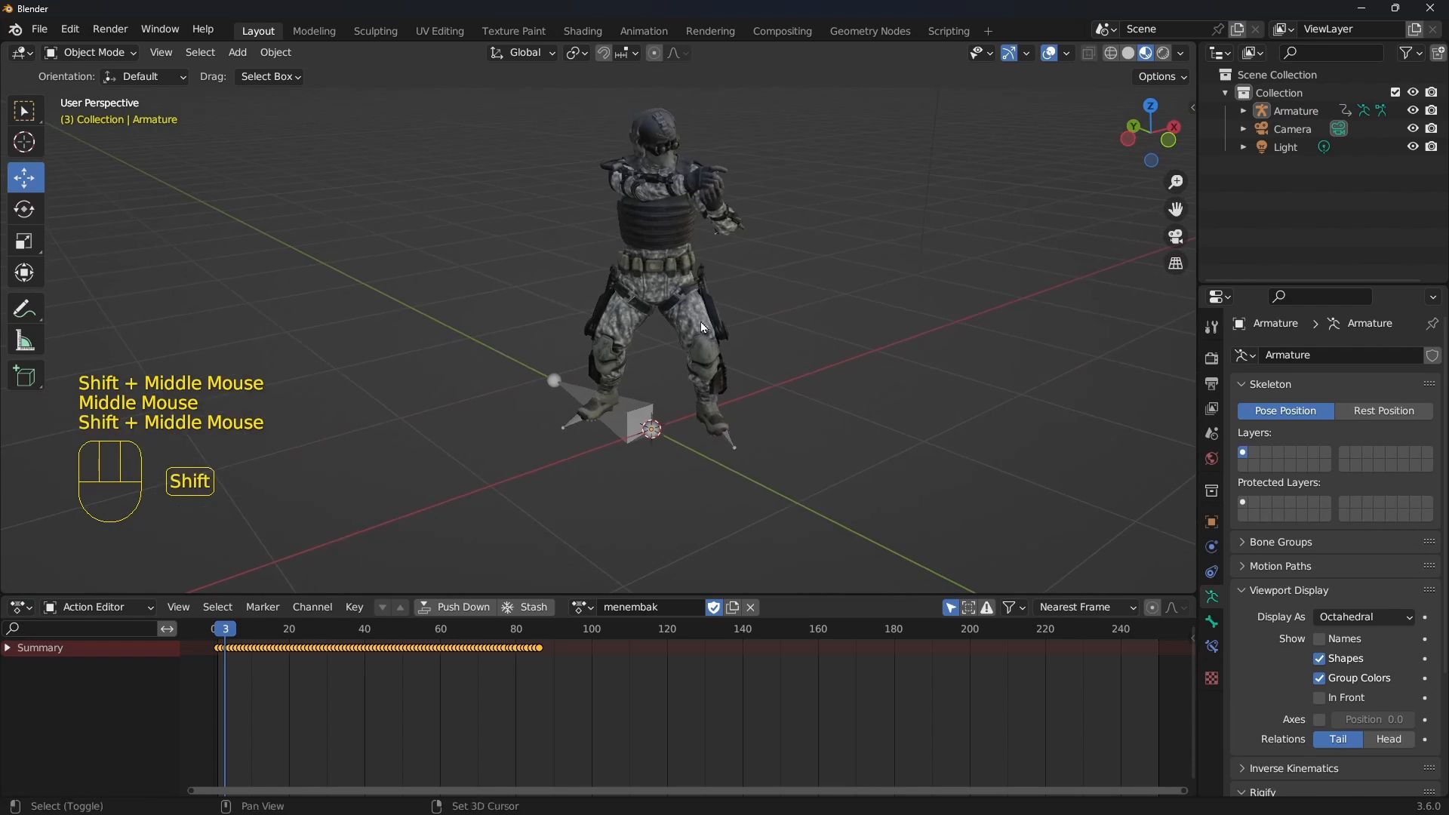
scroll(695, 322, down, 1)
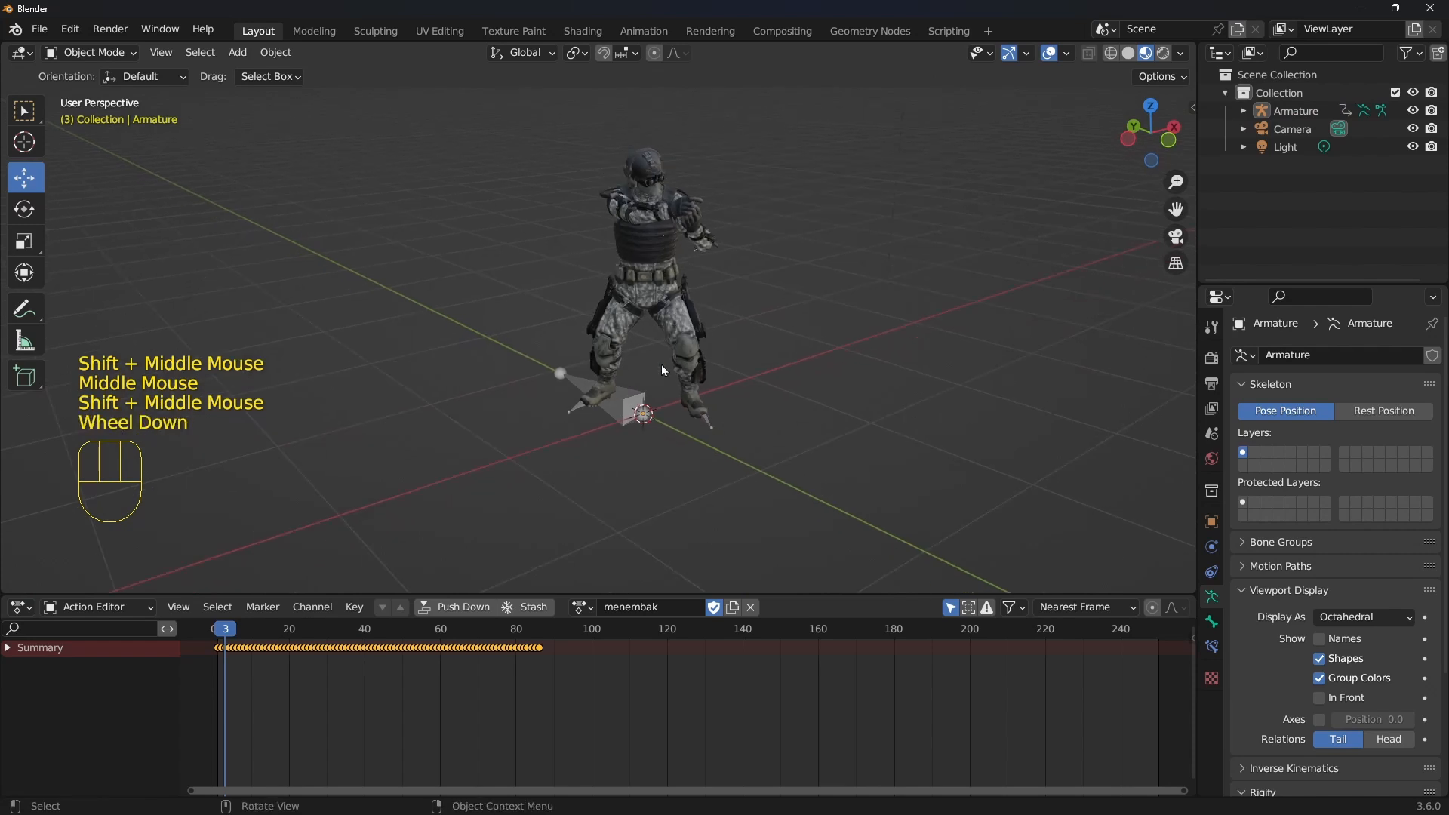
Select the soldier's Armature, change the Action Editor area to the Nonlinear Animation editor and make that area taller
click(637, 419)
middle_drag(636, 419, 392, 558)
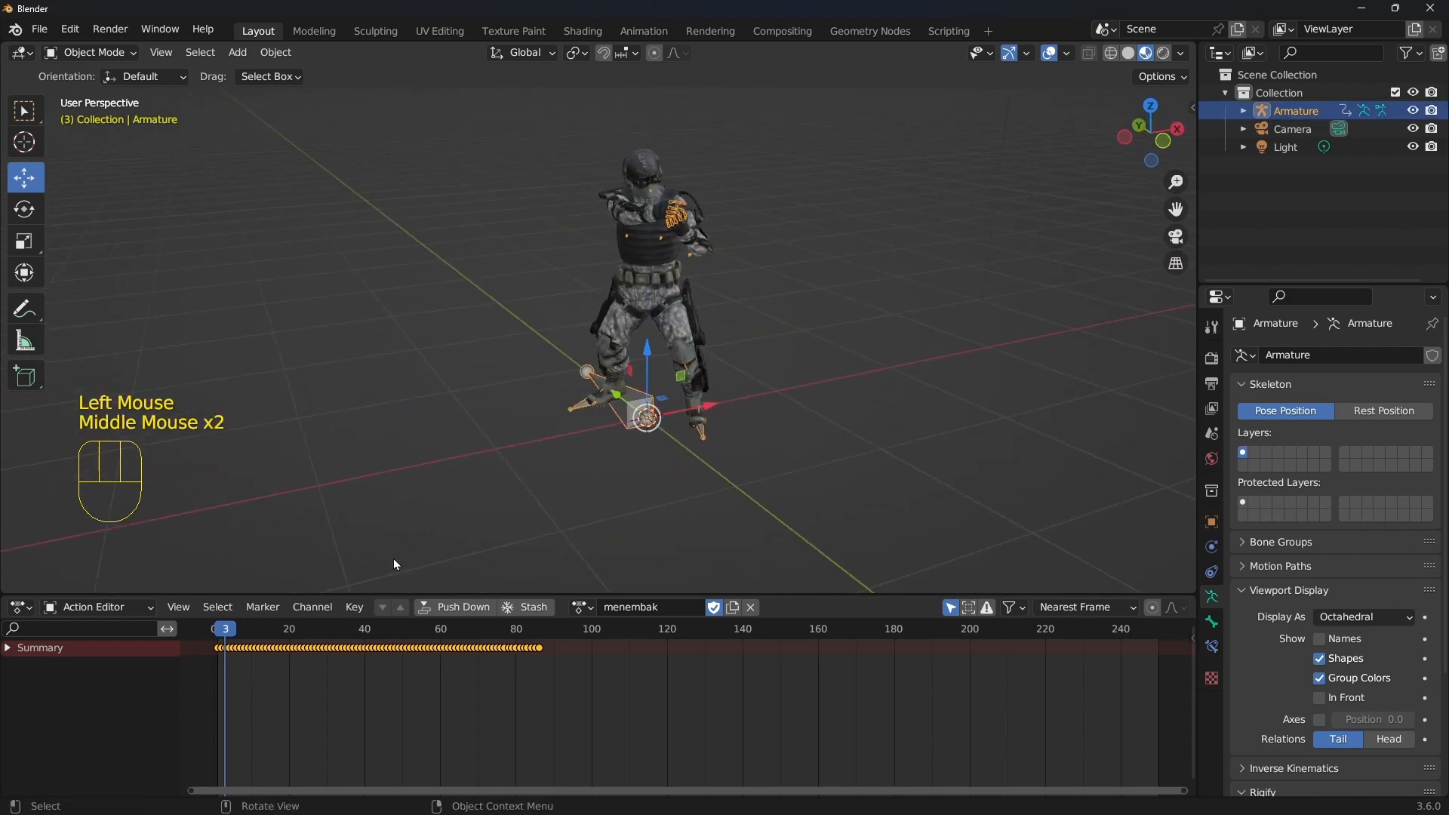
click(21, 607)
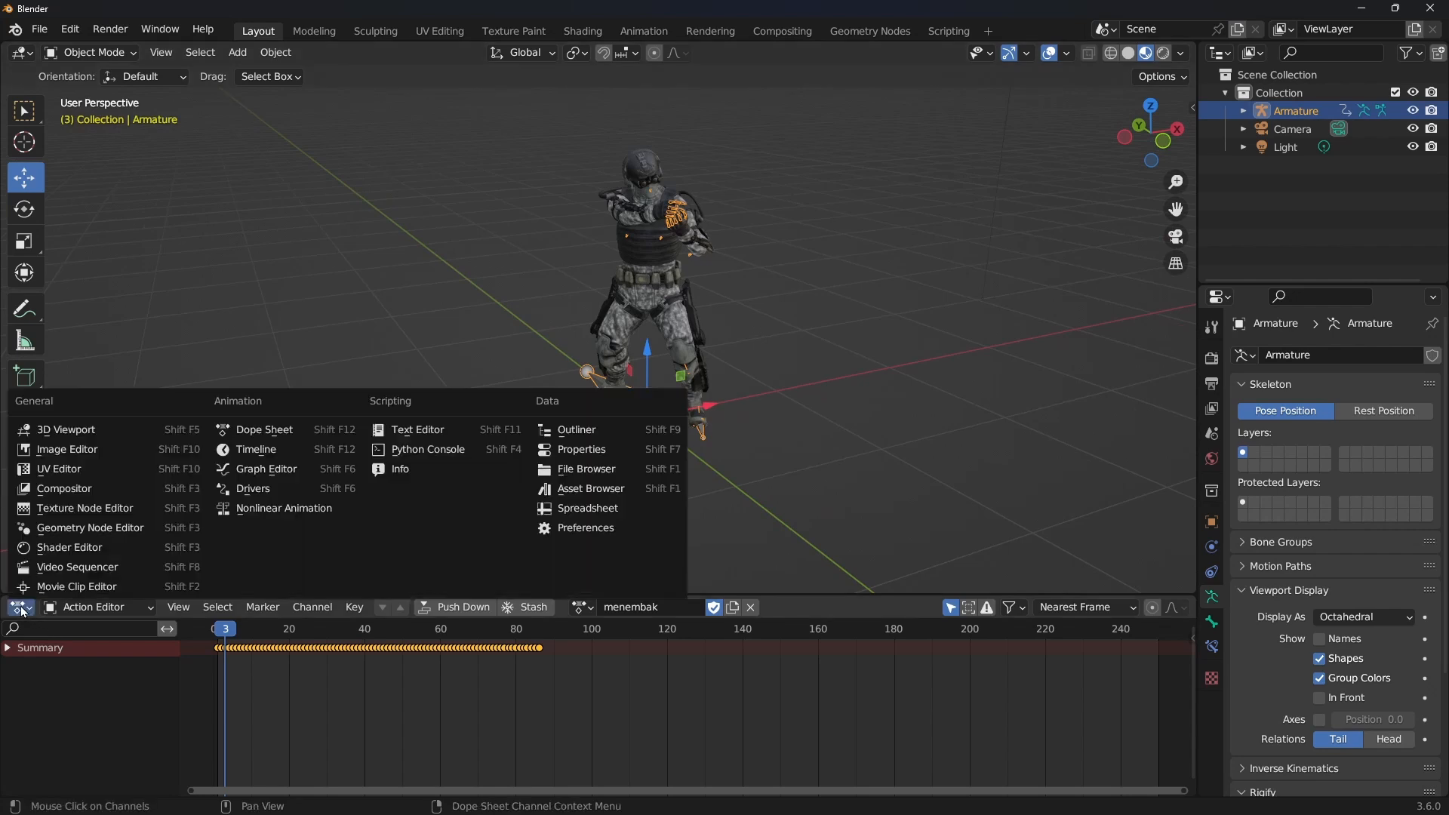
click(268, 509)
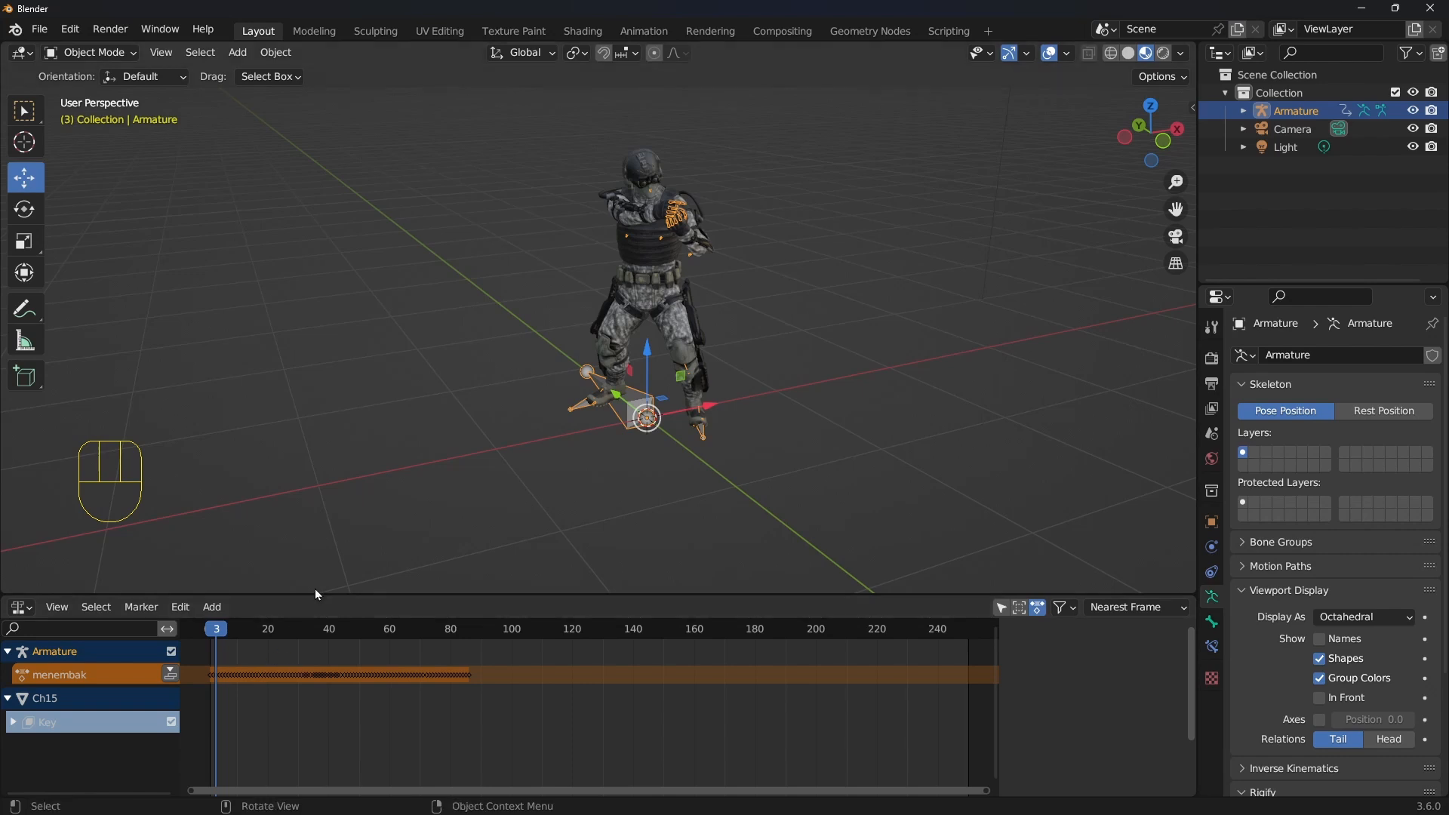
double_click(634, 443)
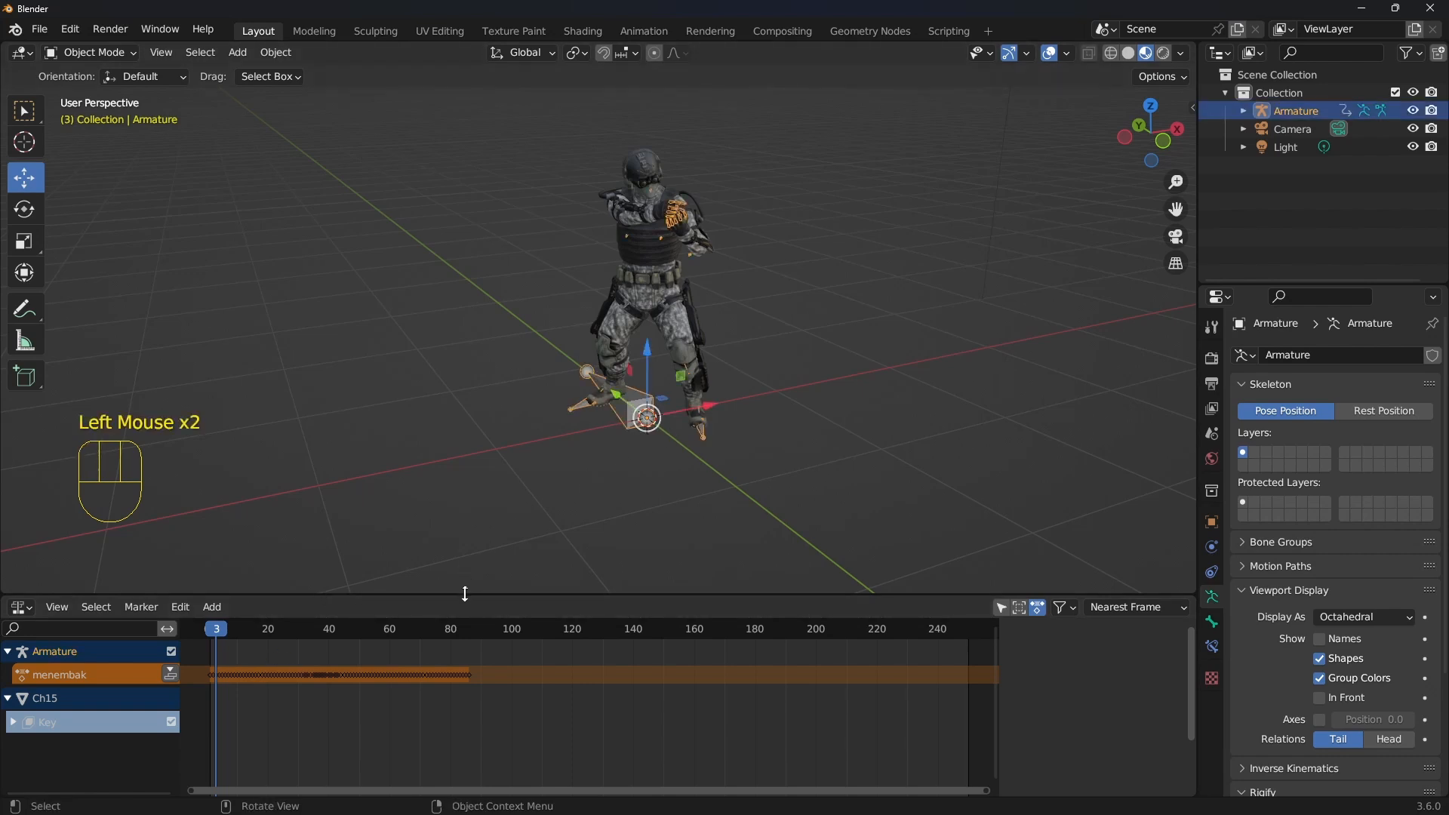
drag(464, 593, 453, 507)
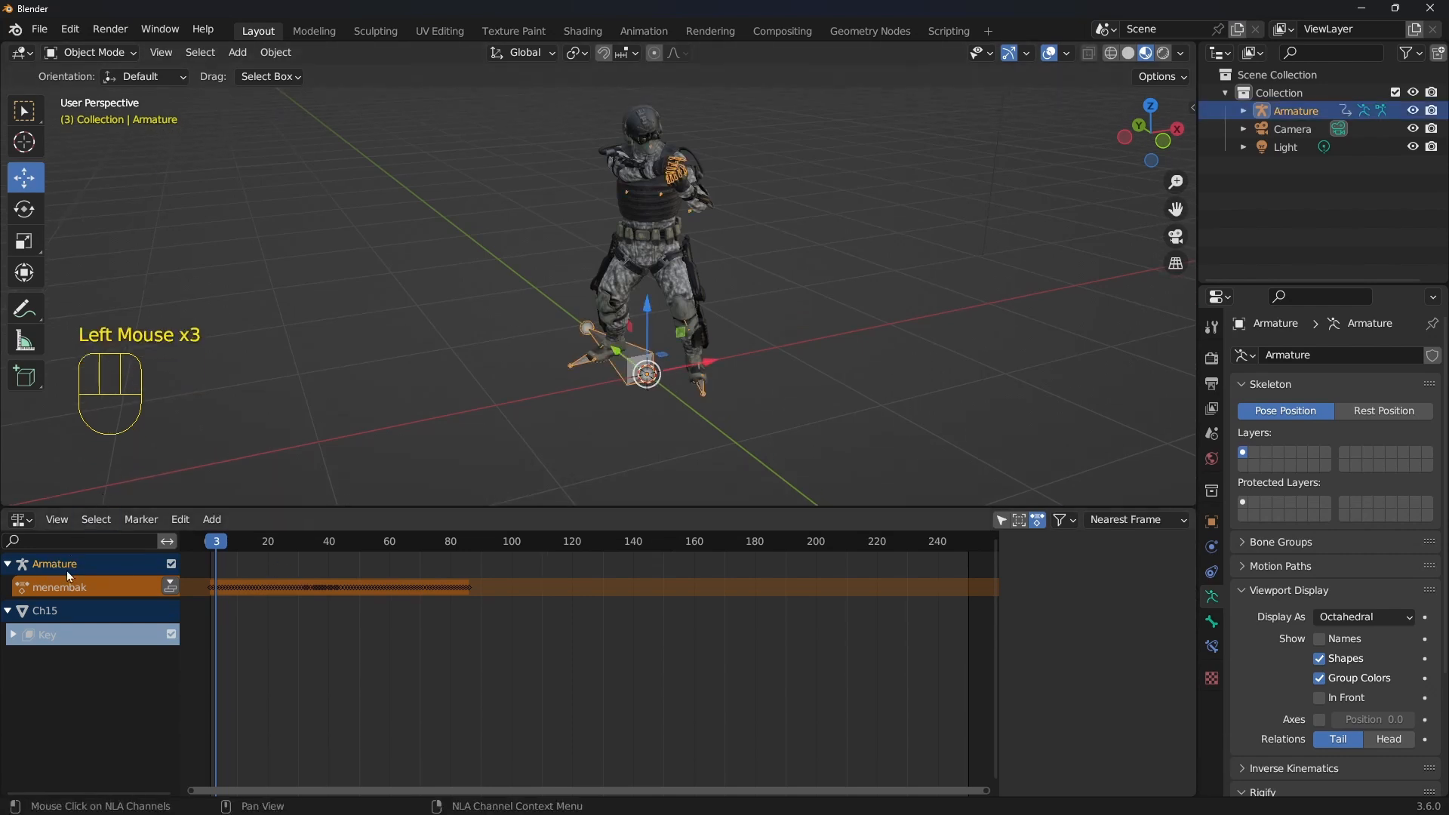
Push the "menembak" action down into an NLA strip and move the strip to start at frame 131
click(171, 587)
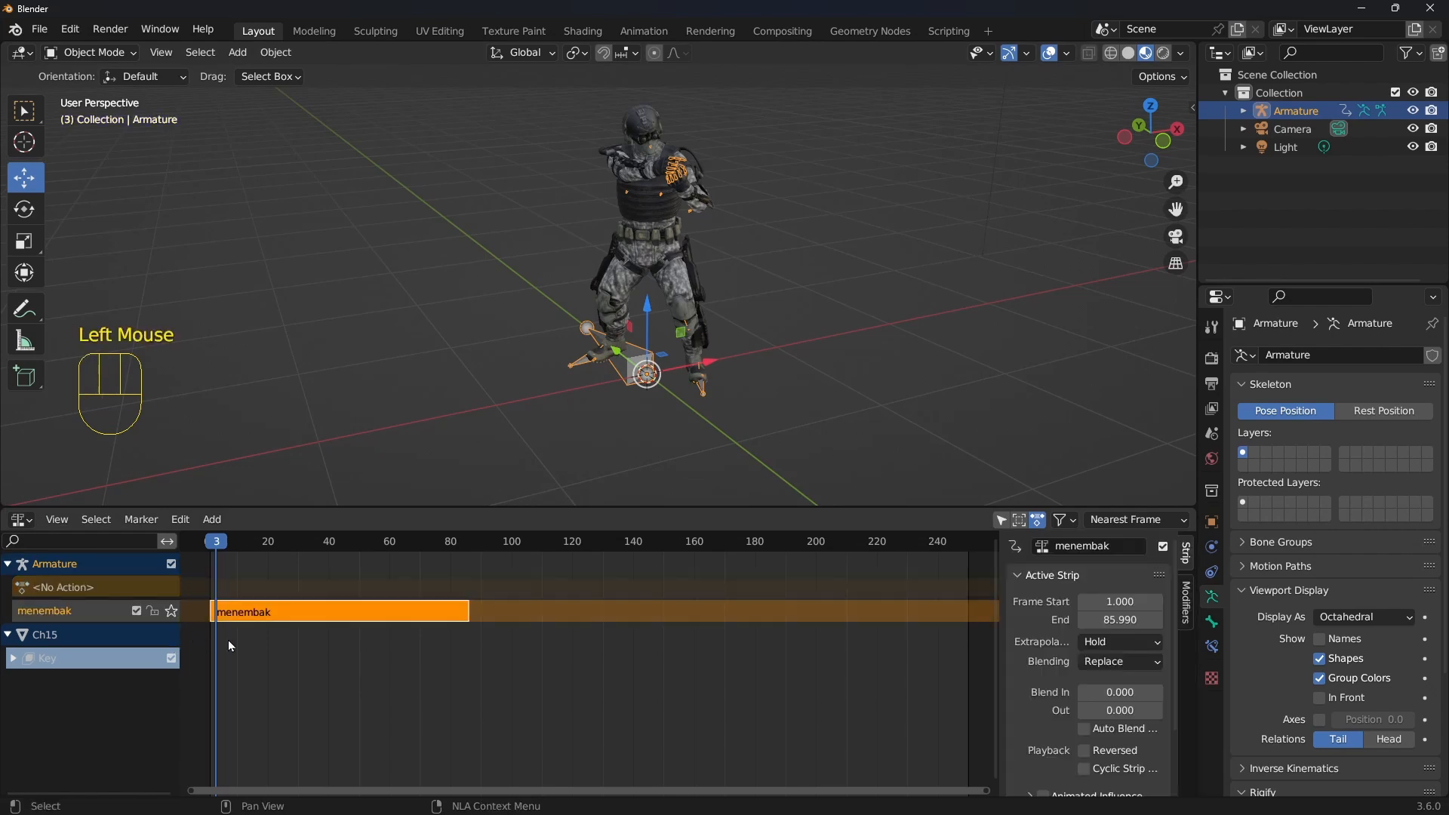
click(309, 652)
click(291, 612)
drag(355, 568, 770, 622)
click(337, 653)
Add an action strip of "jabat tangan" to the Armature, starting at frame 8
click(213, 520)
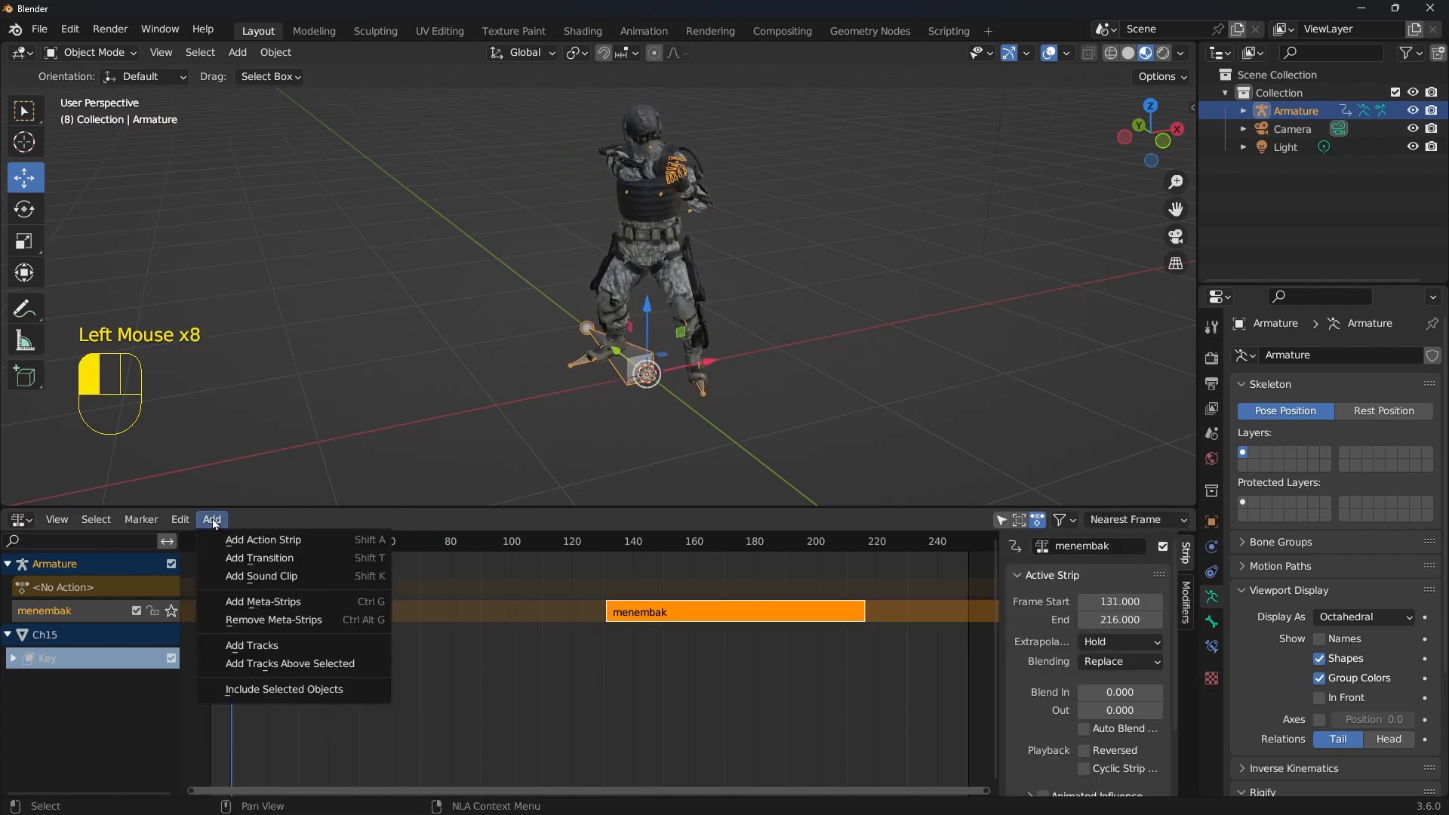
click(618, 676)
click(663, 619)
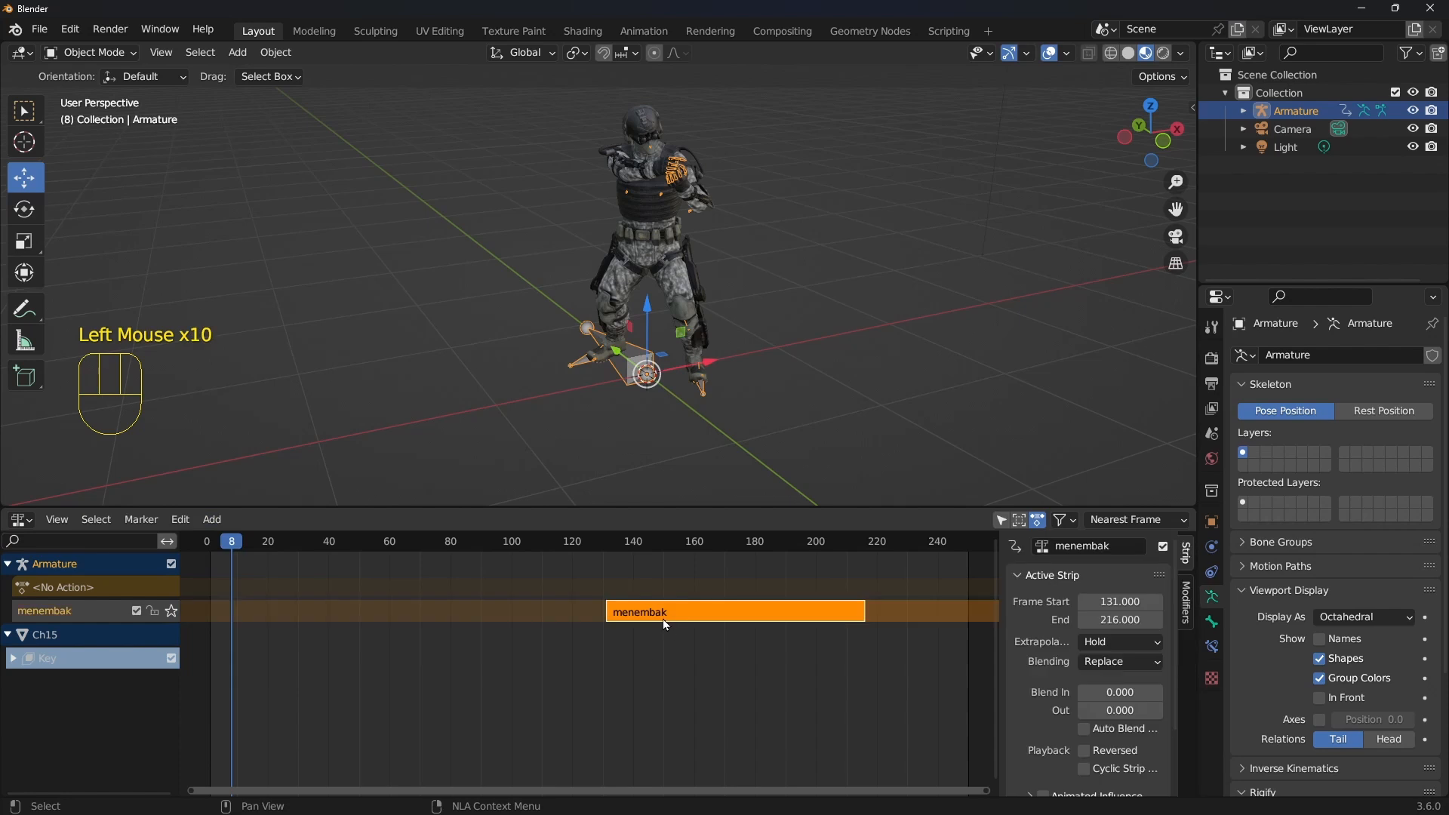
click(219, 521)
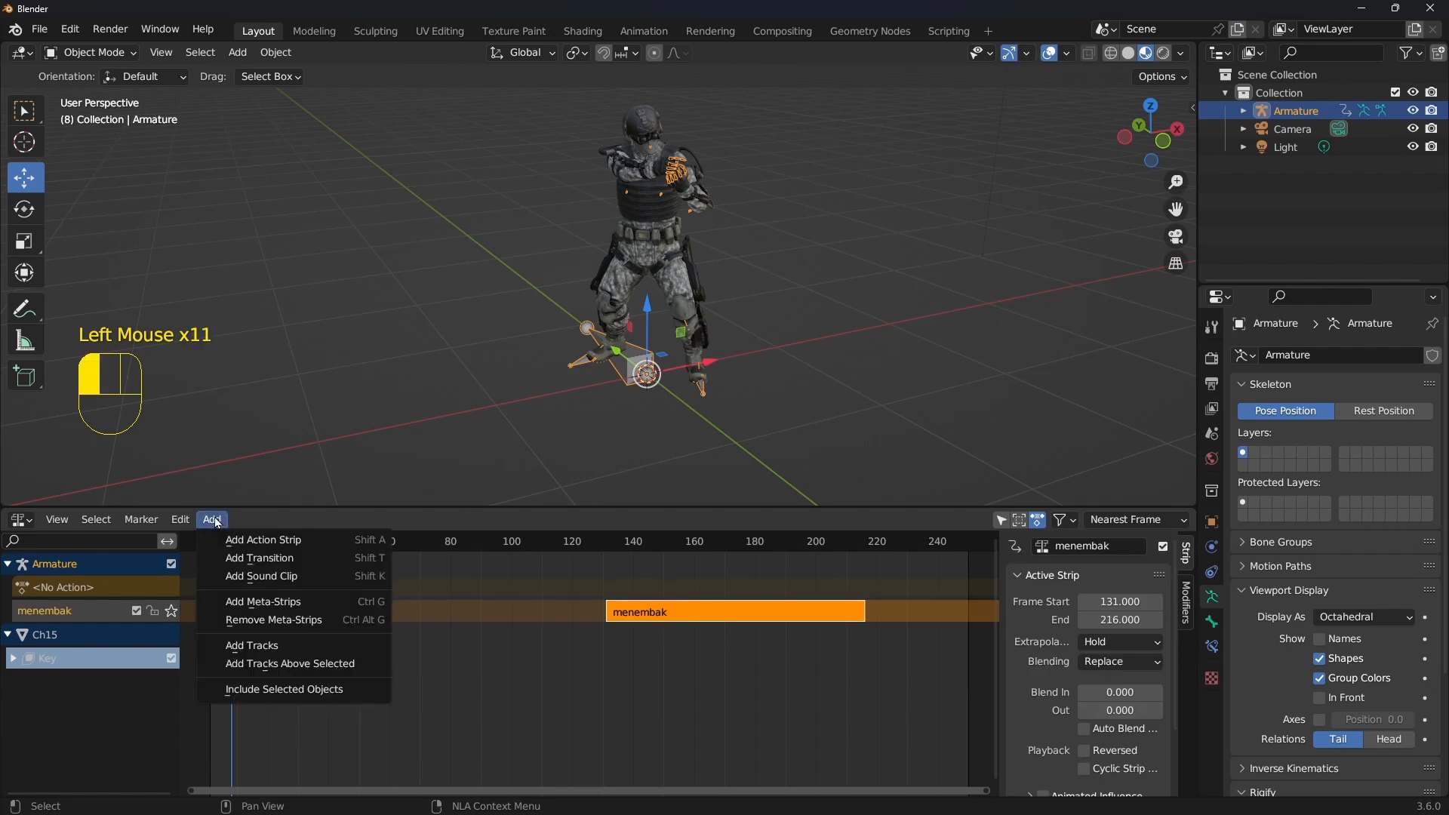
click(247, 548)
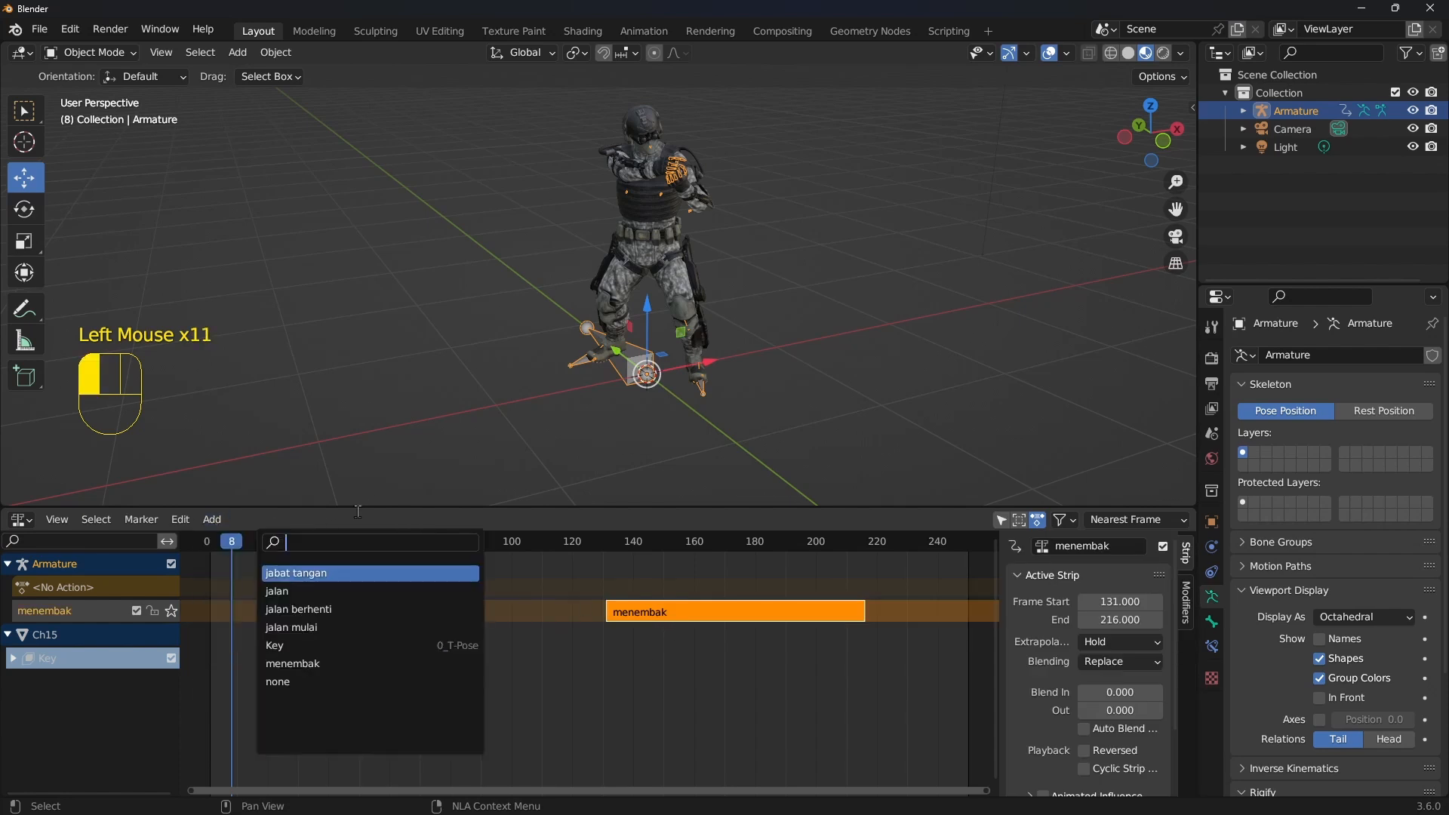
click(343, 578)
scroll(613, 672, down, 4)
middle_drag(613, 672, 472, 682)
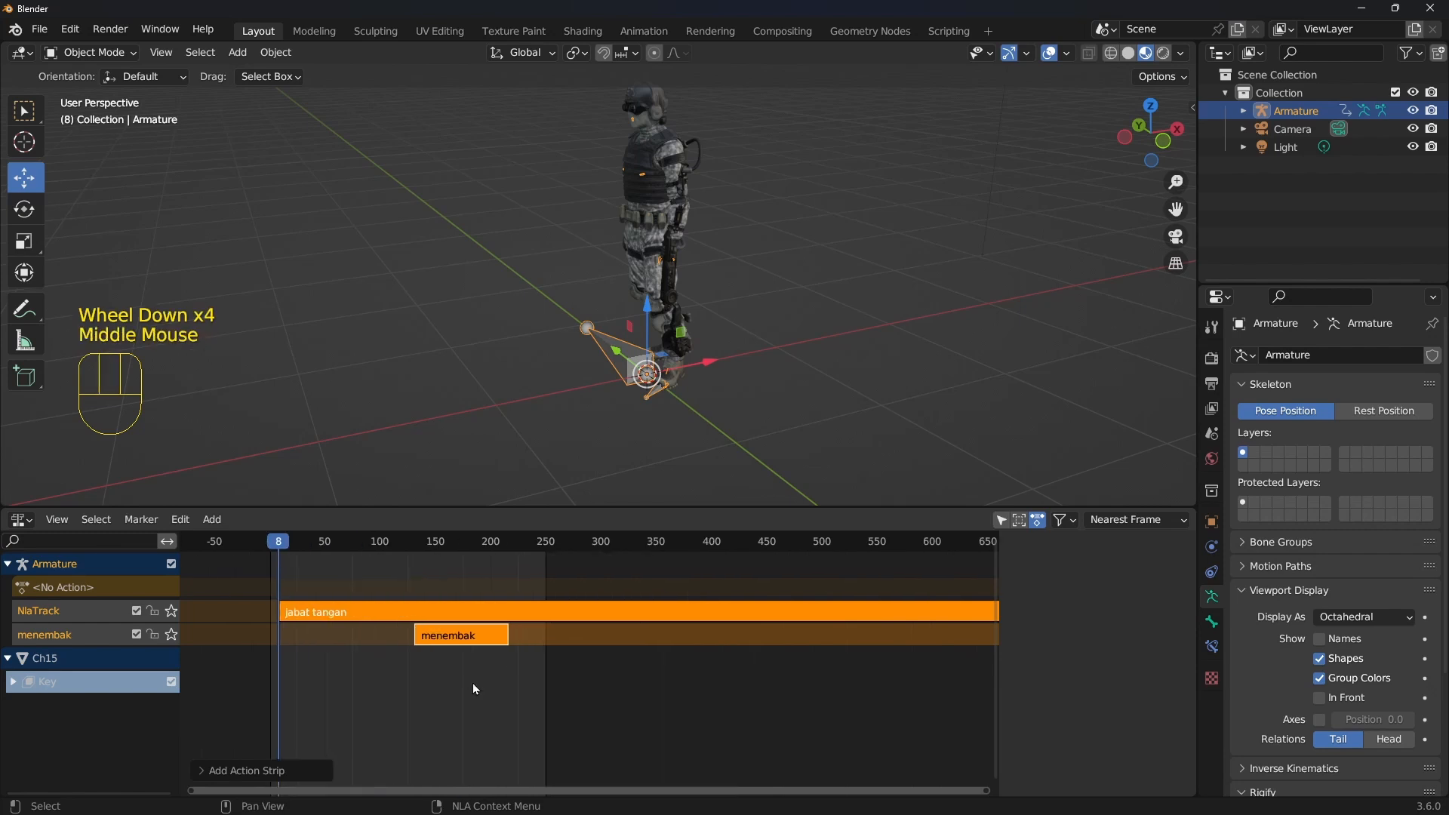
Move the "jabat tangan" strip so that it starts at frame 1
scroll(654, 645, down, 2)
middle_drag(654, 645, 588, 600)
click(576, 672)
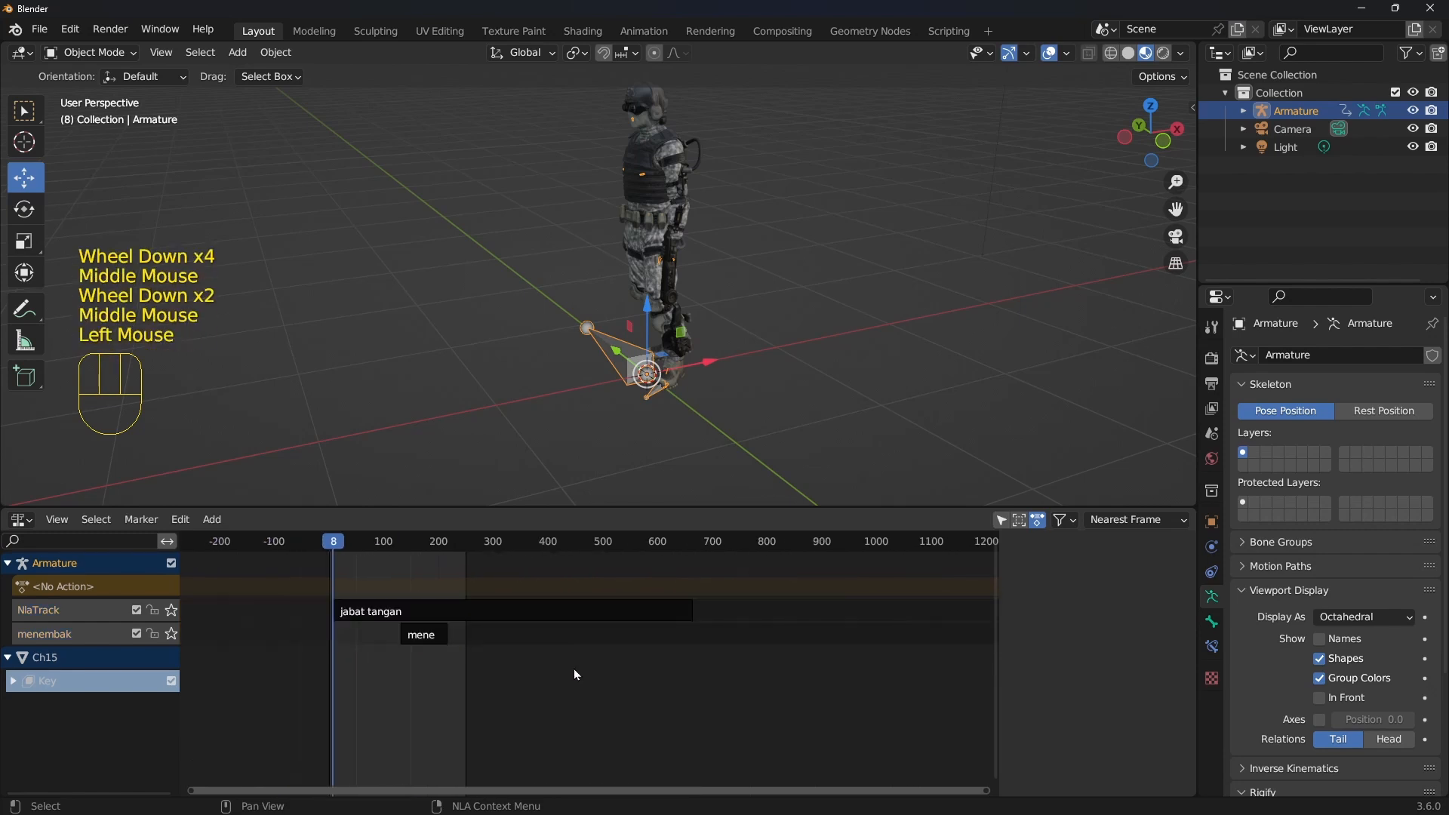
click(352, 547)
click(333, 545)
scroll(367, 613, up, 3)
middle_drag(367, 613, 574, 617)
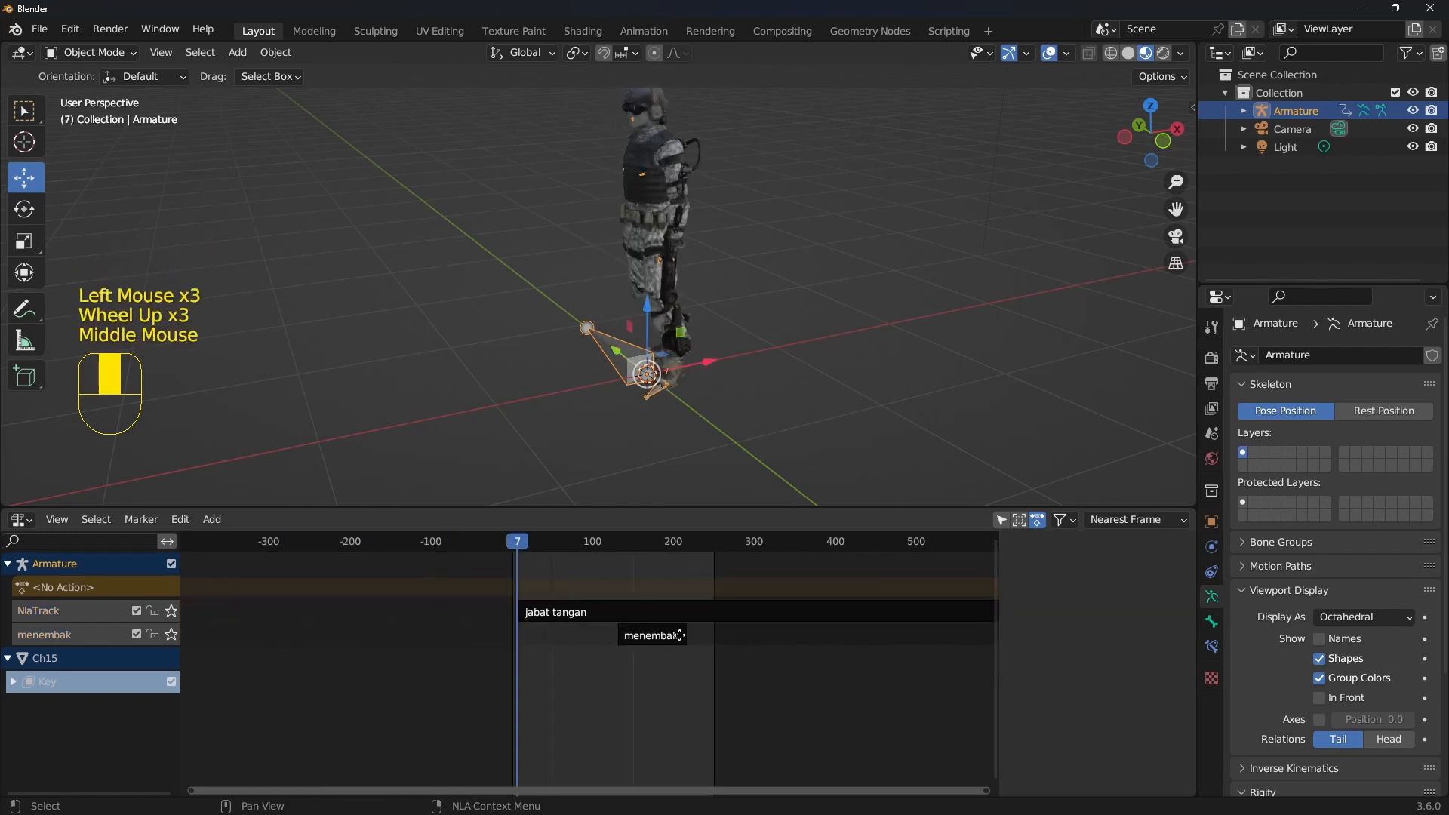
scroll(670, 624, up, 3)
scroll(636, 621, up, 2)
drag(637, 618, 621, 613)
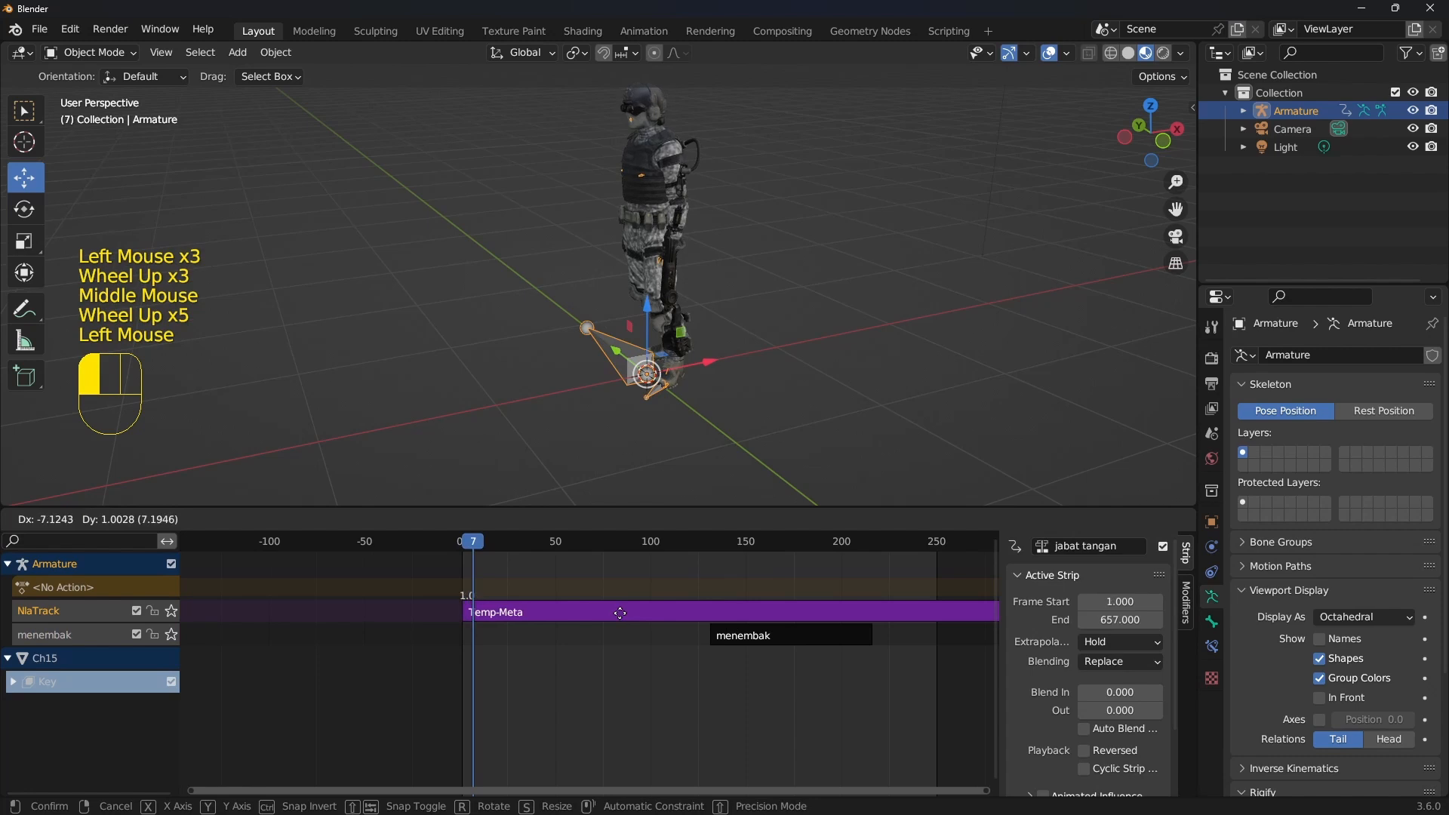
click(620, 613)
Play the animation from near frame 1 to check the speed of the "jabat tangan" motion
scroll(515, 563, down, 2)
click(499, 550)
key(space)
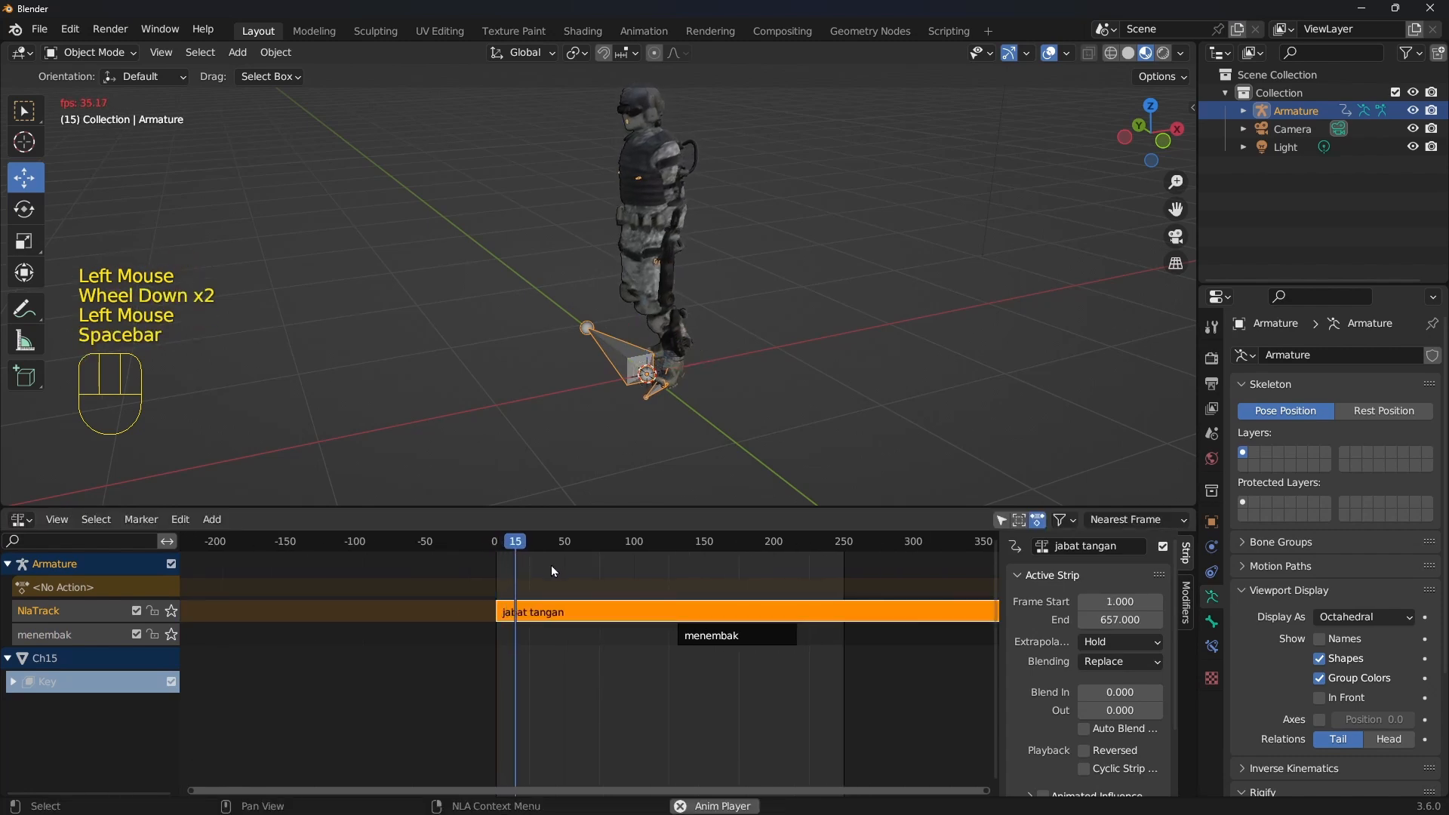
key(space)
Set the playback scale of the "jabat tangan" action clip to 0.5
click(616, 619)
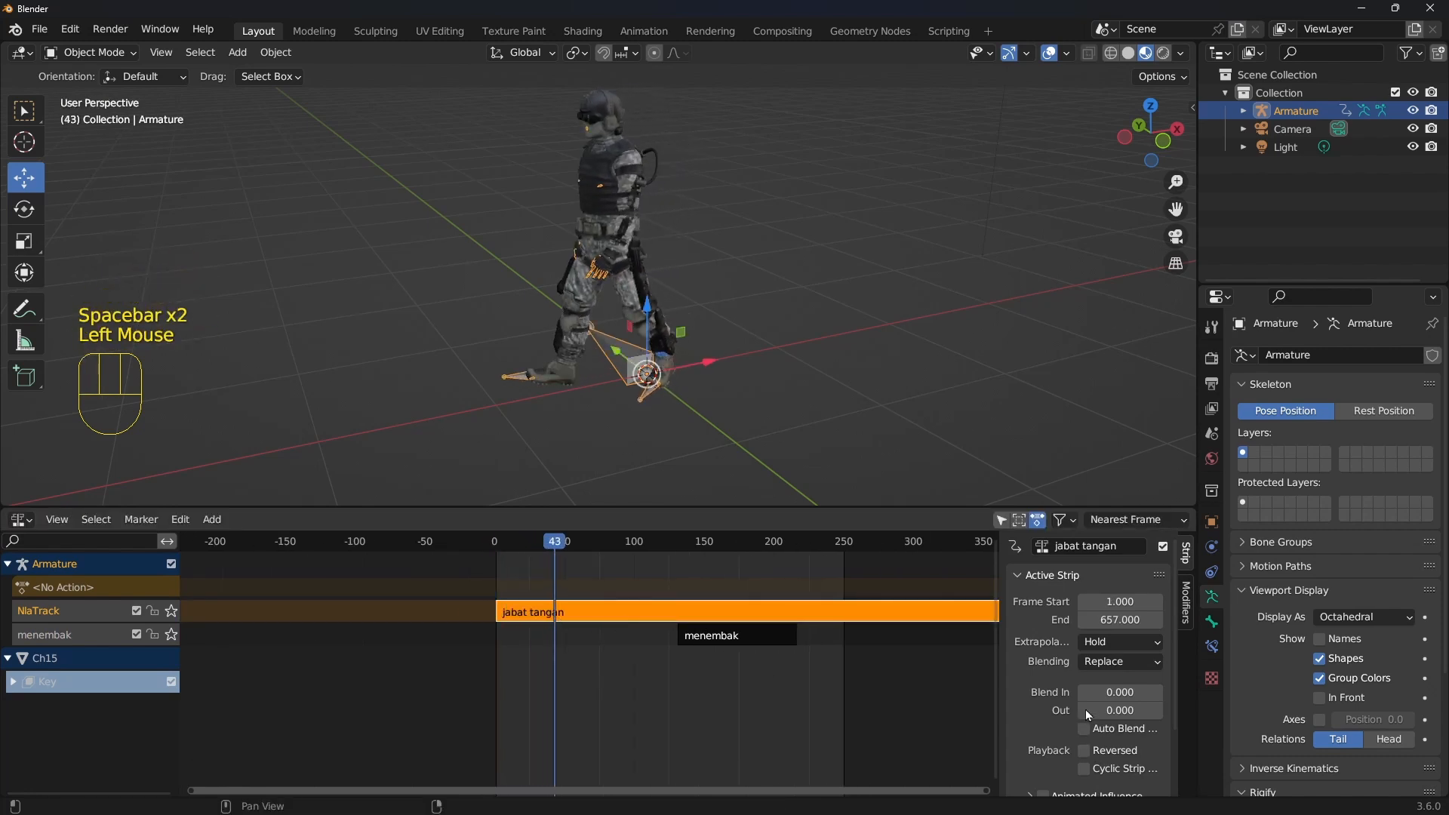
drag(1005, 657, 874, 662)
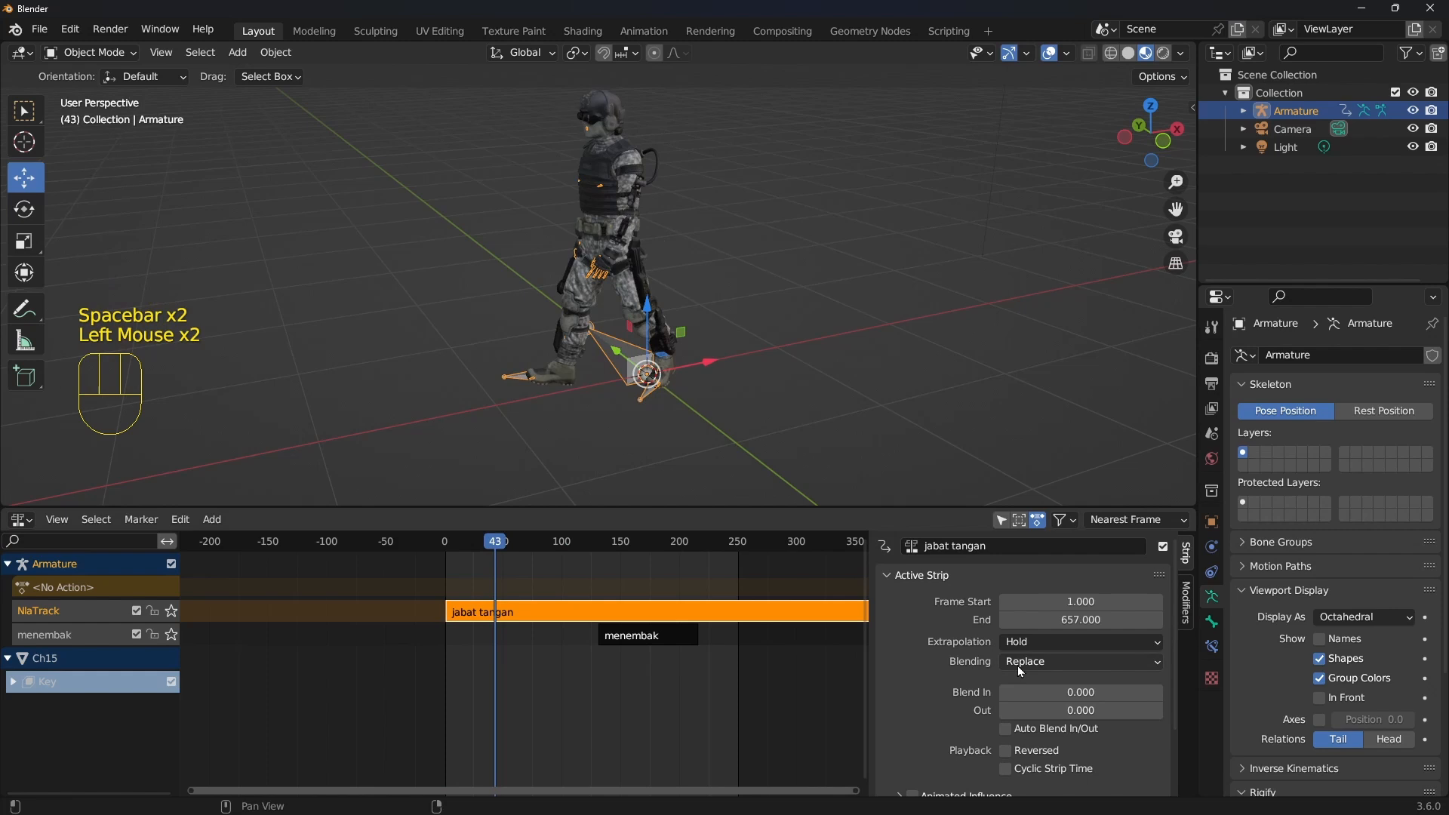
click(905, 581)
click(892, 604)
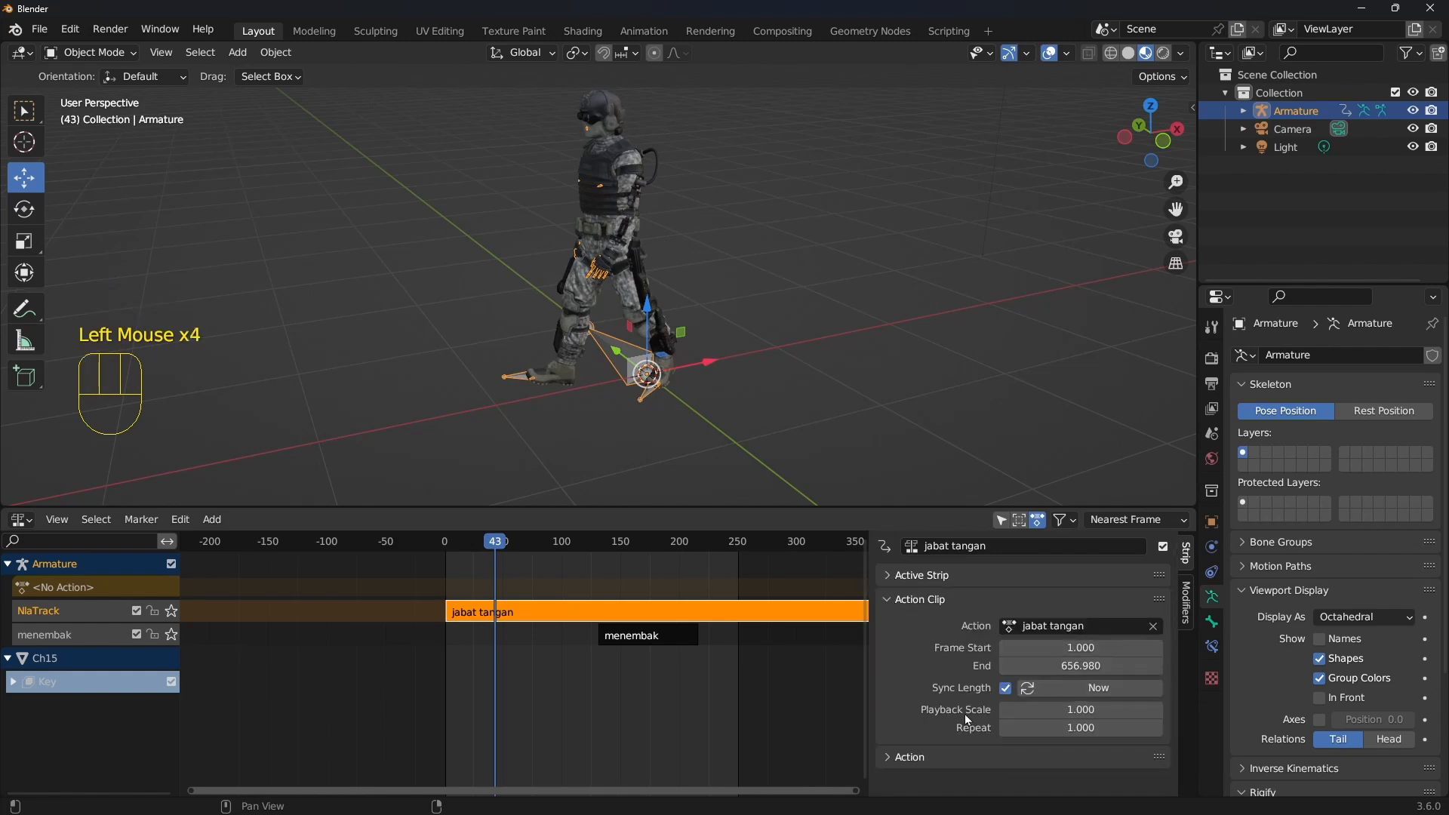
click(1067, 714)
text(0.)
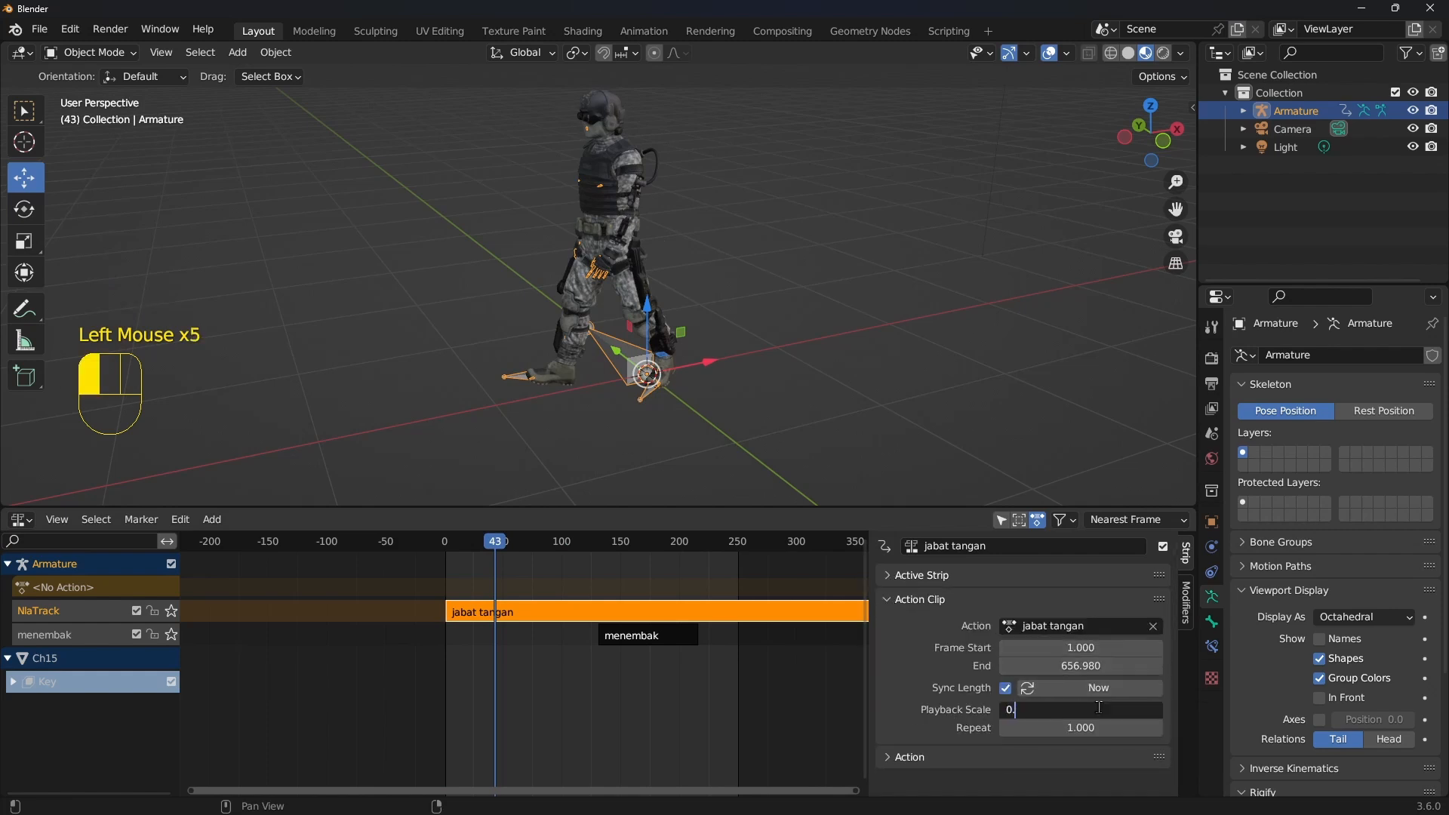
text(5)
key(Return)
Play the animation from frame 0 to review the sped-up "jabat tangan" strip
scroll(483, 550, down, 1)
click(451, 548)
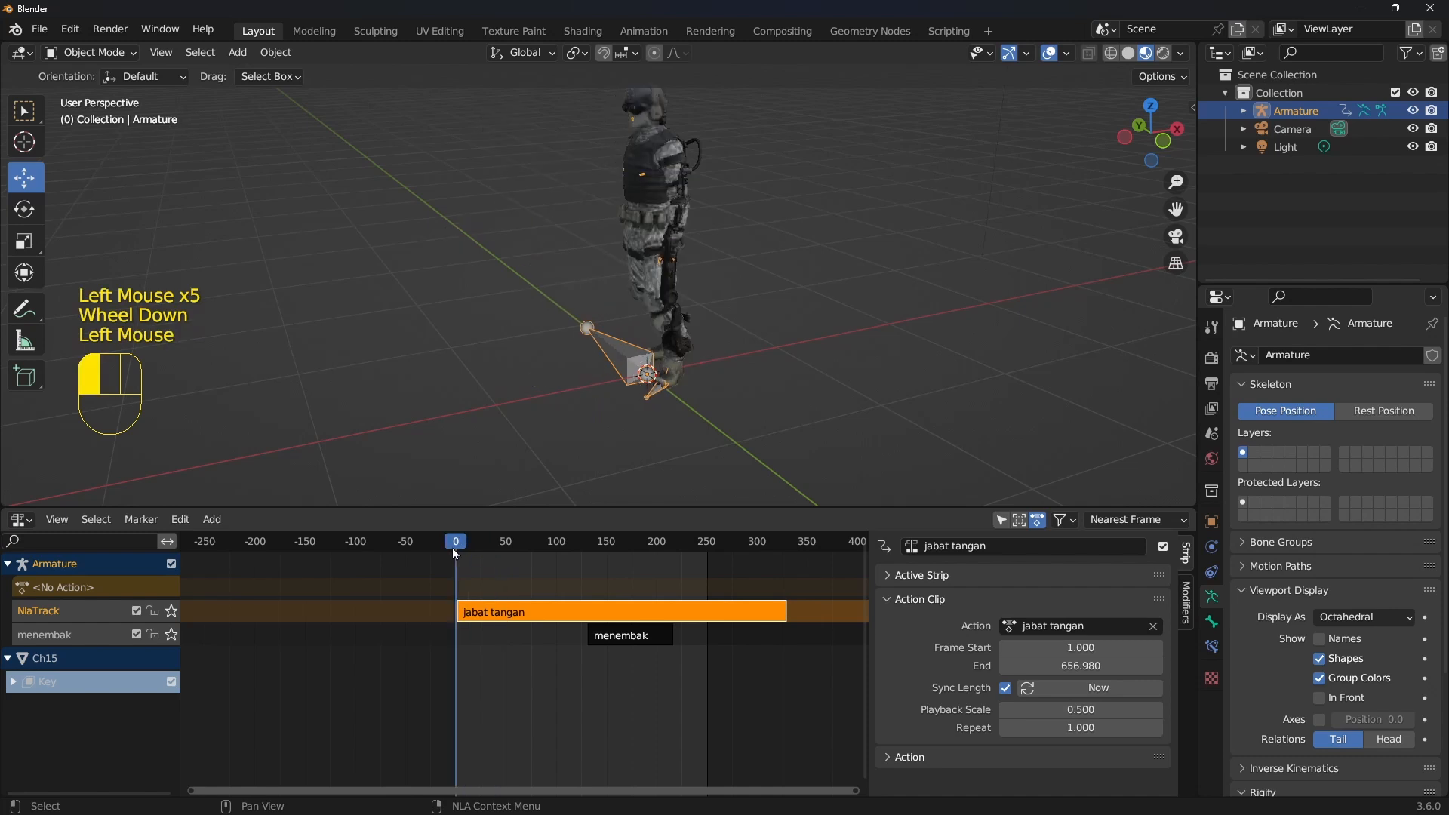
key(space)
key(space)
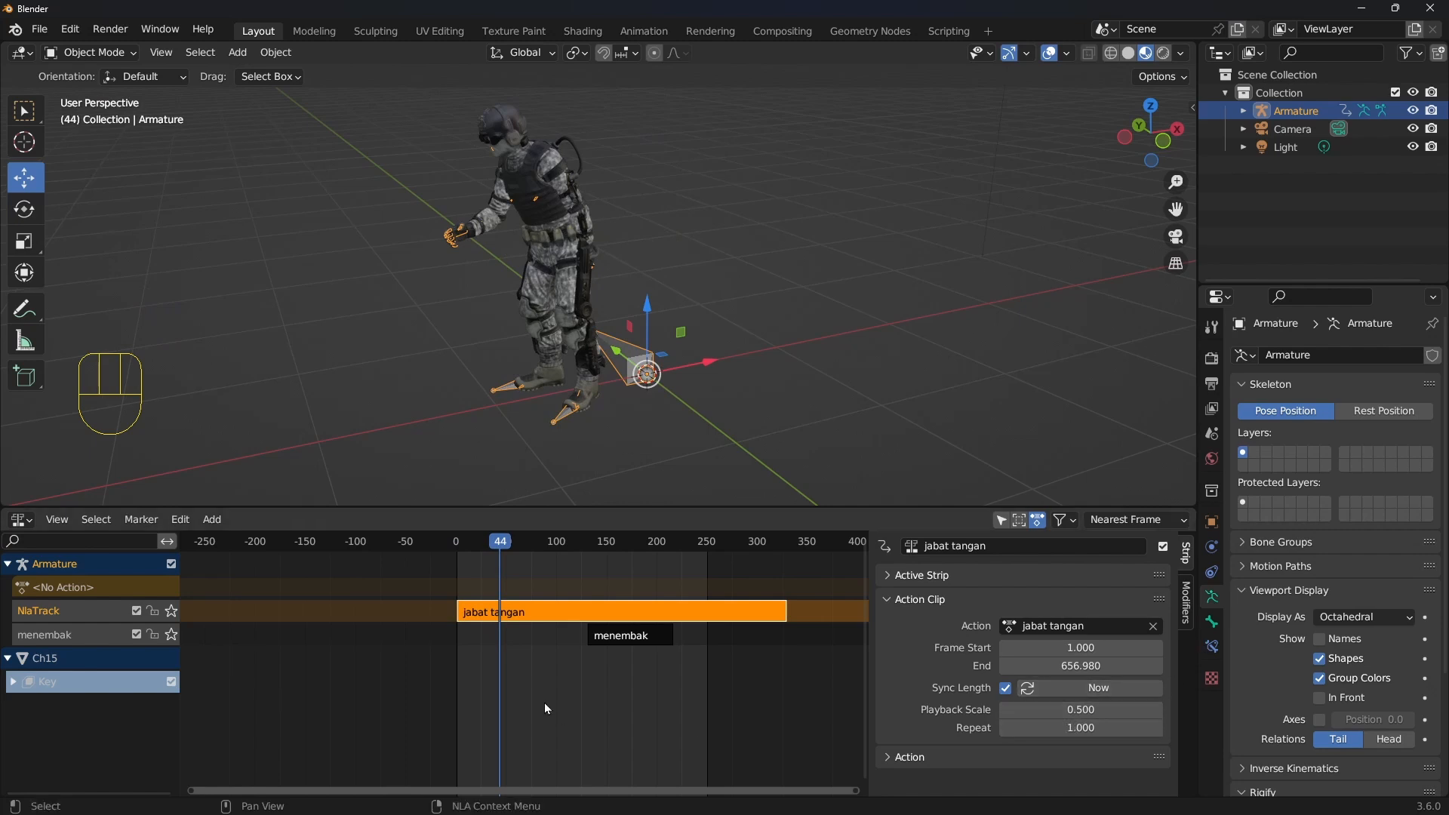
Set the scene's end frame to 736 in the output frame range
middle_drag(716, 663, 574, 641)
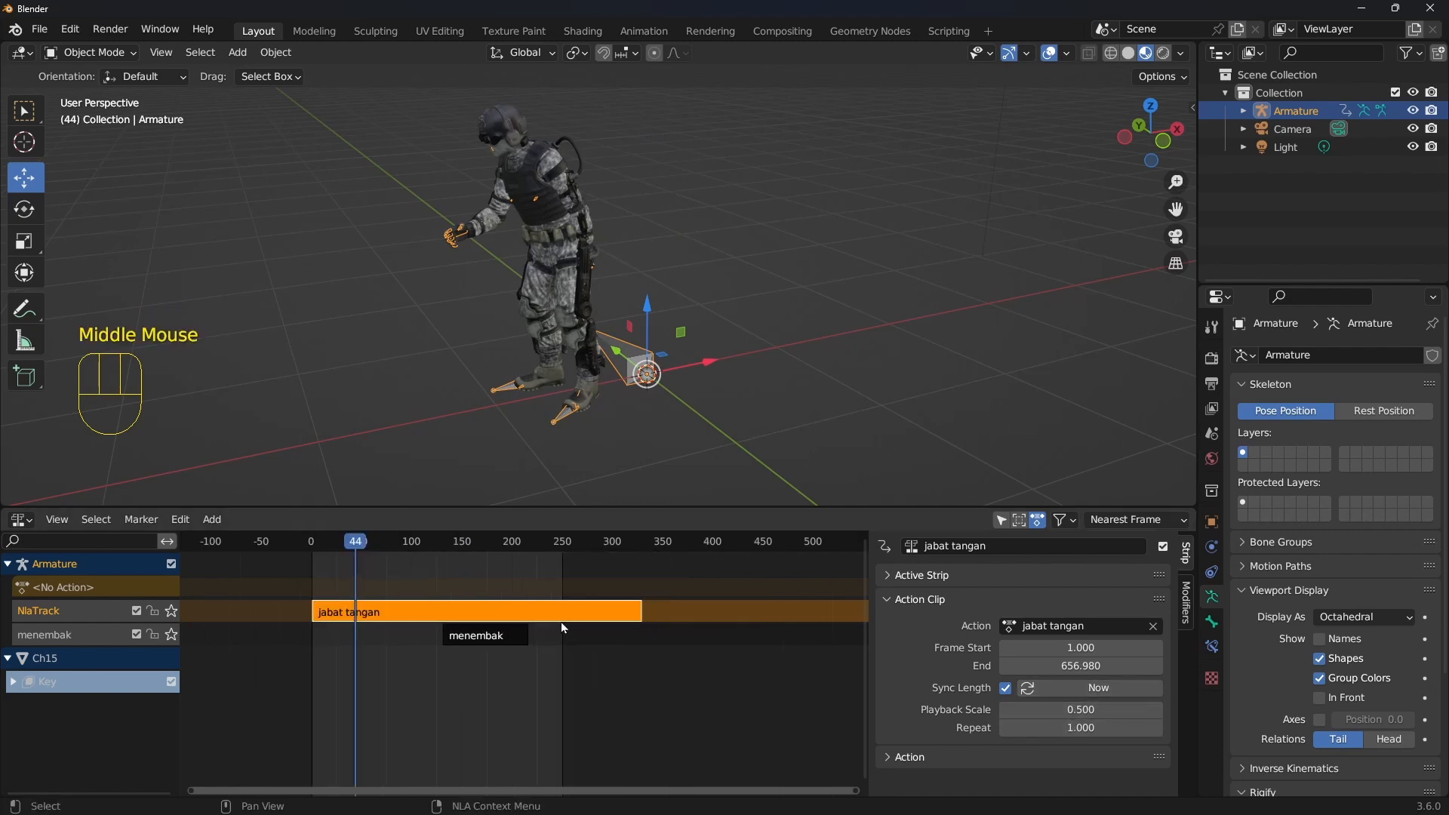
scroll(572, 617, down, 2)
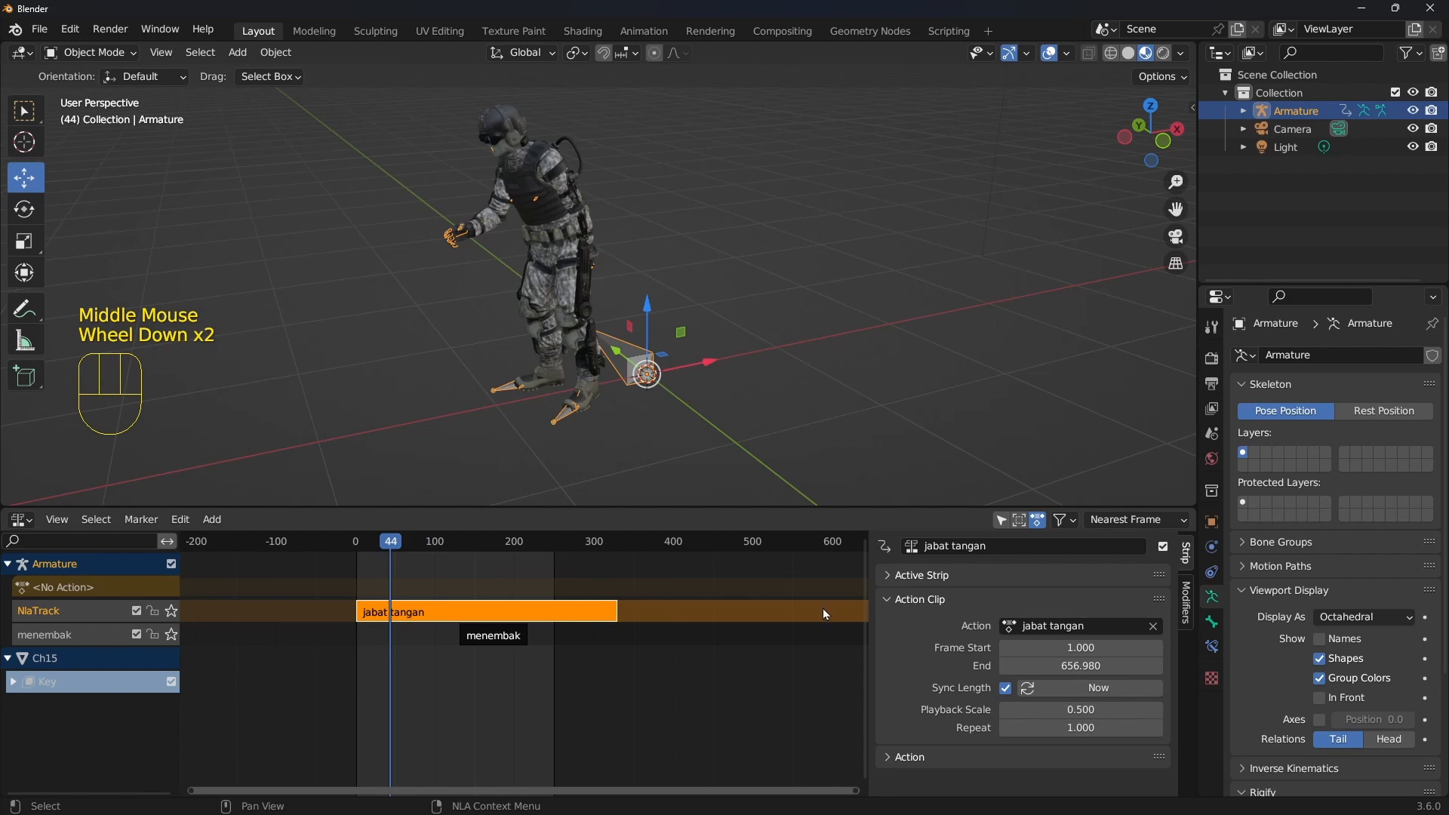
click(1212, 385)
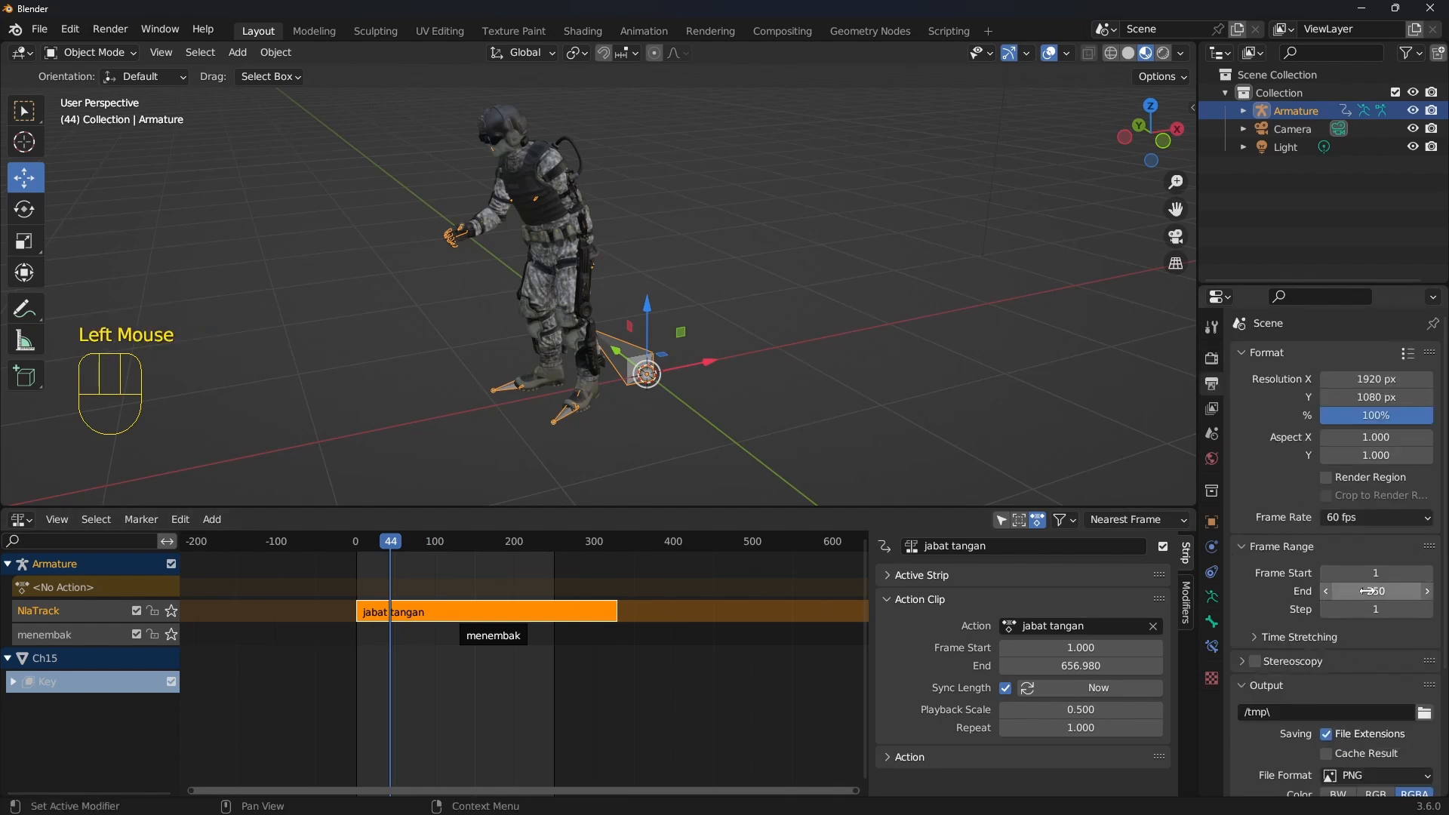
drag(1367, 591, 1434, 591)
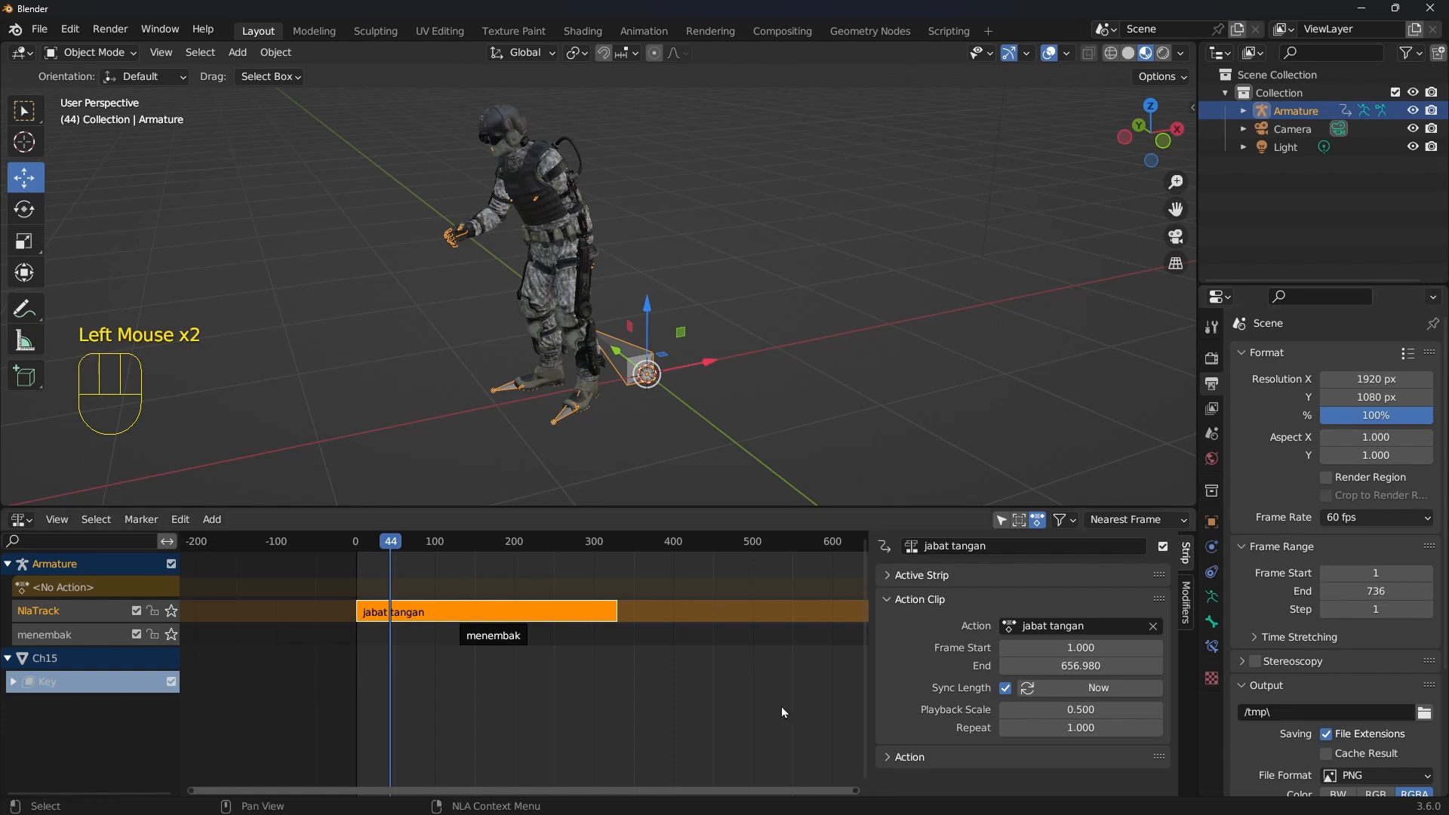
Move the "menembak" strip onto the "jabat tangan" track, just after that strip, at about frame 346
middle_drag(781, 706, 579, 703)
drag(317, 637, 483, 615)
scroll(493, 643, up, 3)
middle_drag(493, 642, 623, 647)
scroll(624, 648, up, 1)
Scrub to frame 307, return to frame 10, and play the animation to review the "jabat tangan" motion
click(523, 541)
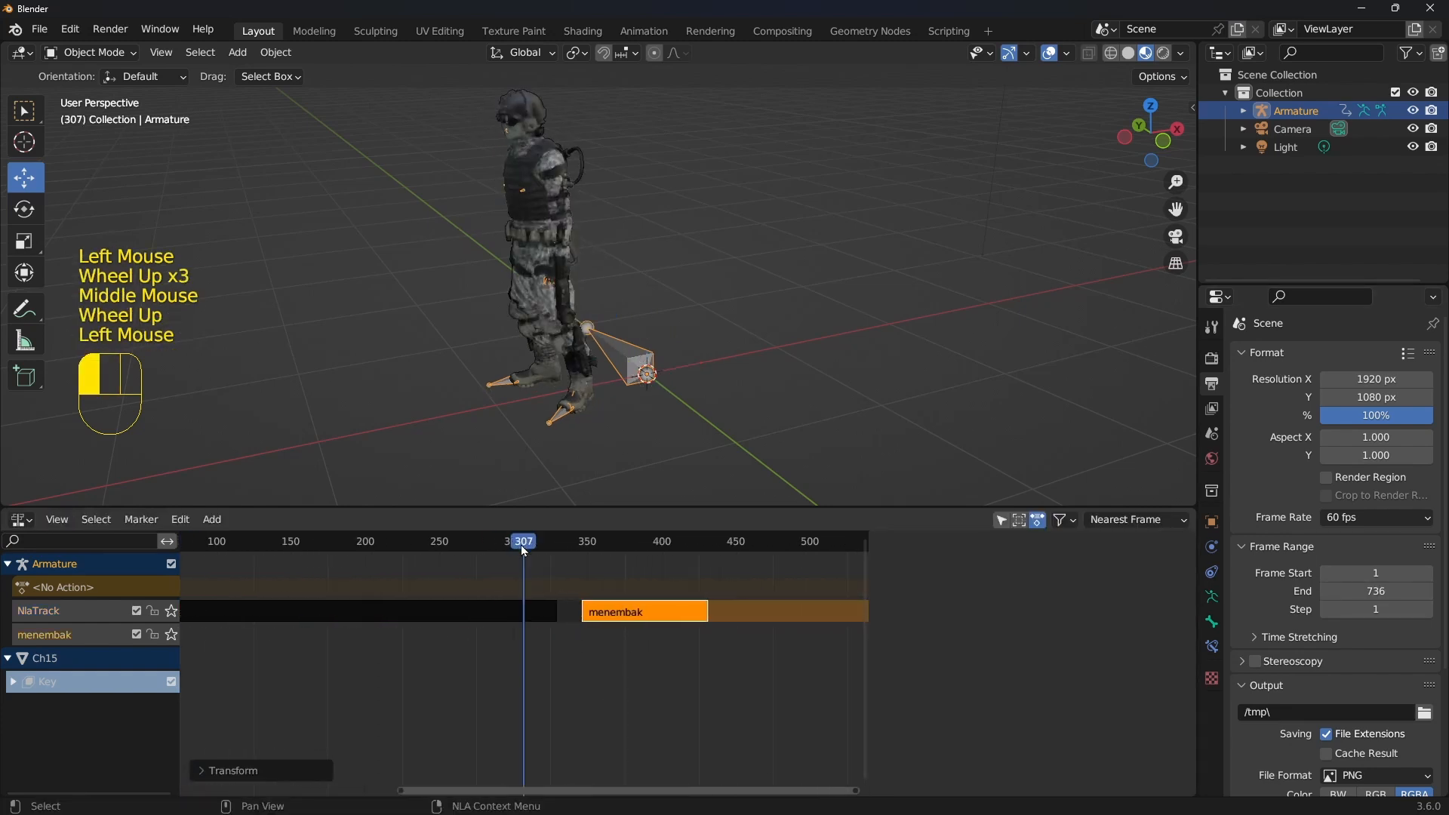
scroll(506, 609, down, 2)
middle_drag(506, 609, 328, 548)
click(295, 543)
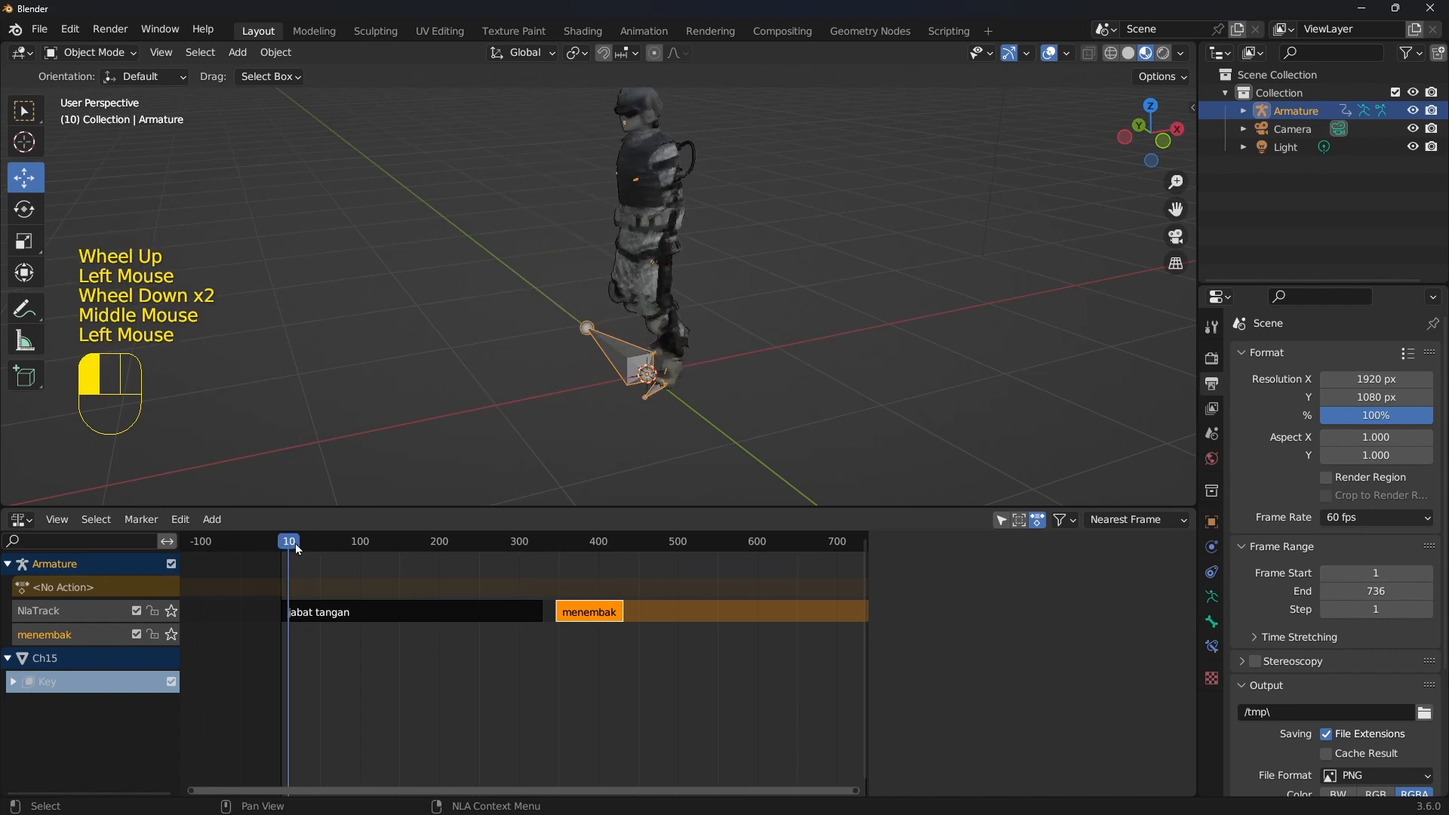
key(space)
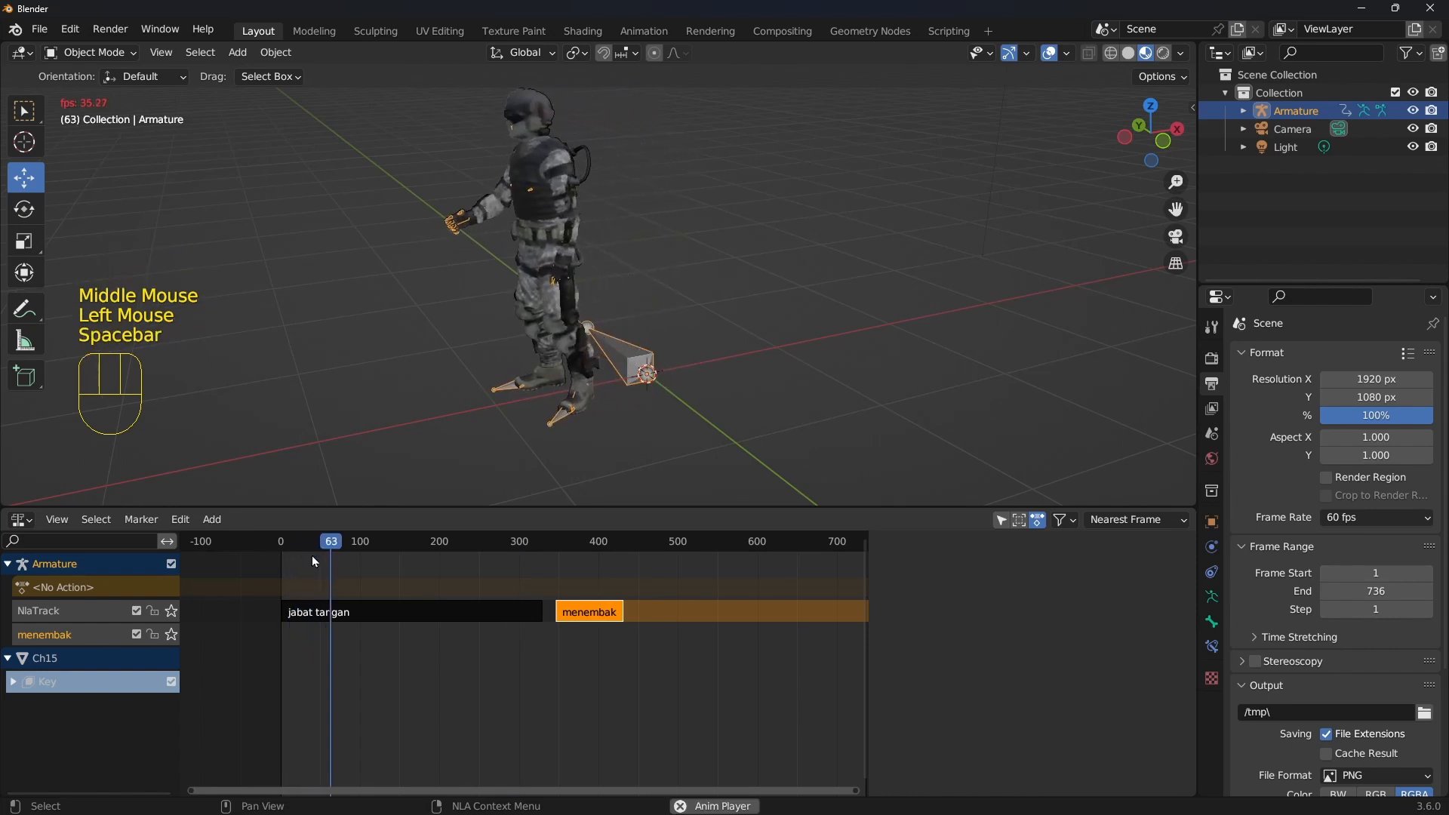
key(space)
click(538, 647)
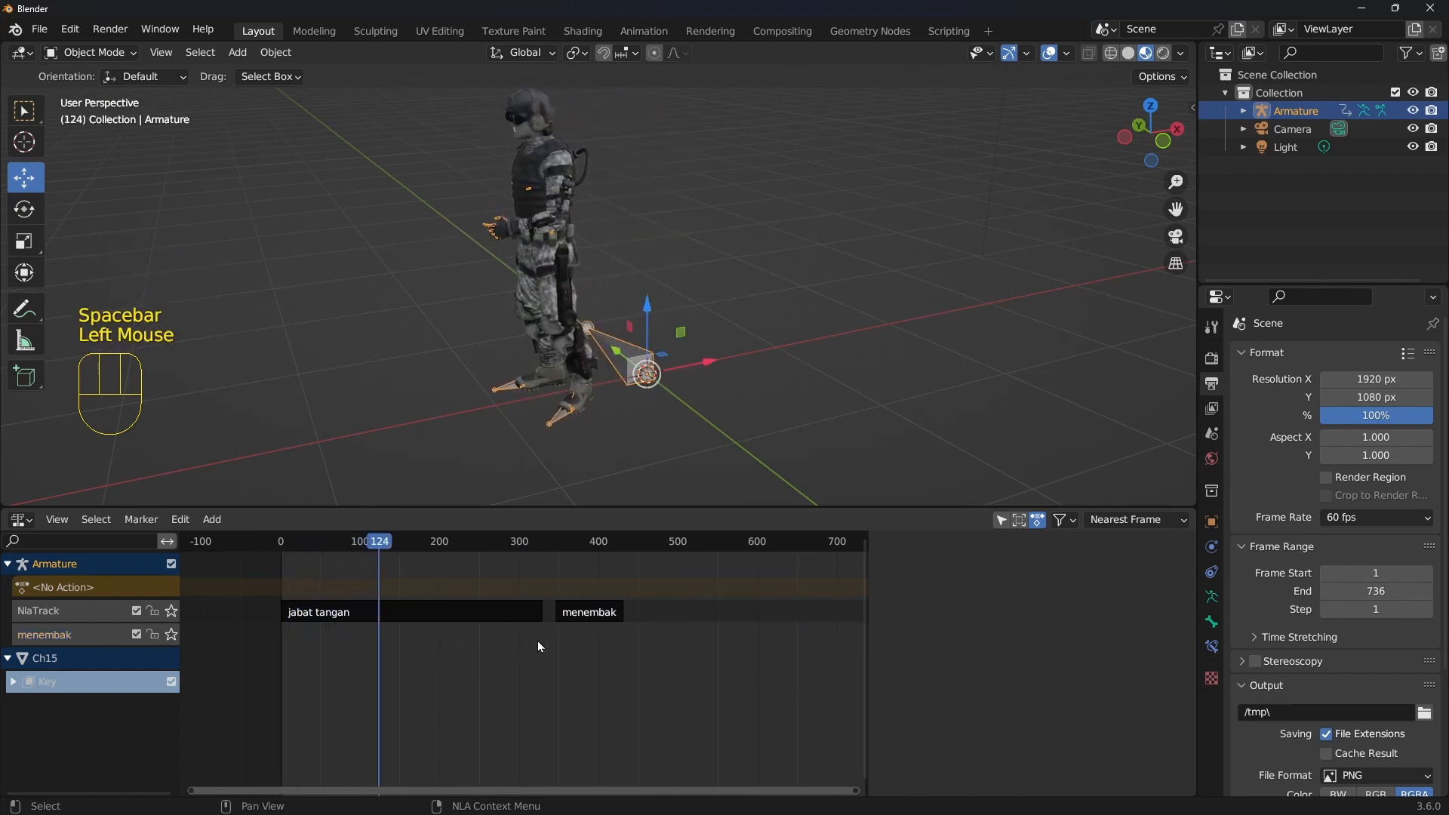
Reorder the strips so "menembak" starts at about frame 1 and "jabat tangan" follows at about frame 108
drag(595, 614, 690, 614)
drag(513, 611, 307, 614)
scroll(306, 614, up, 2)
middle_drag(307, 613, 422, 615)
scroll(464, 619, up, 1)
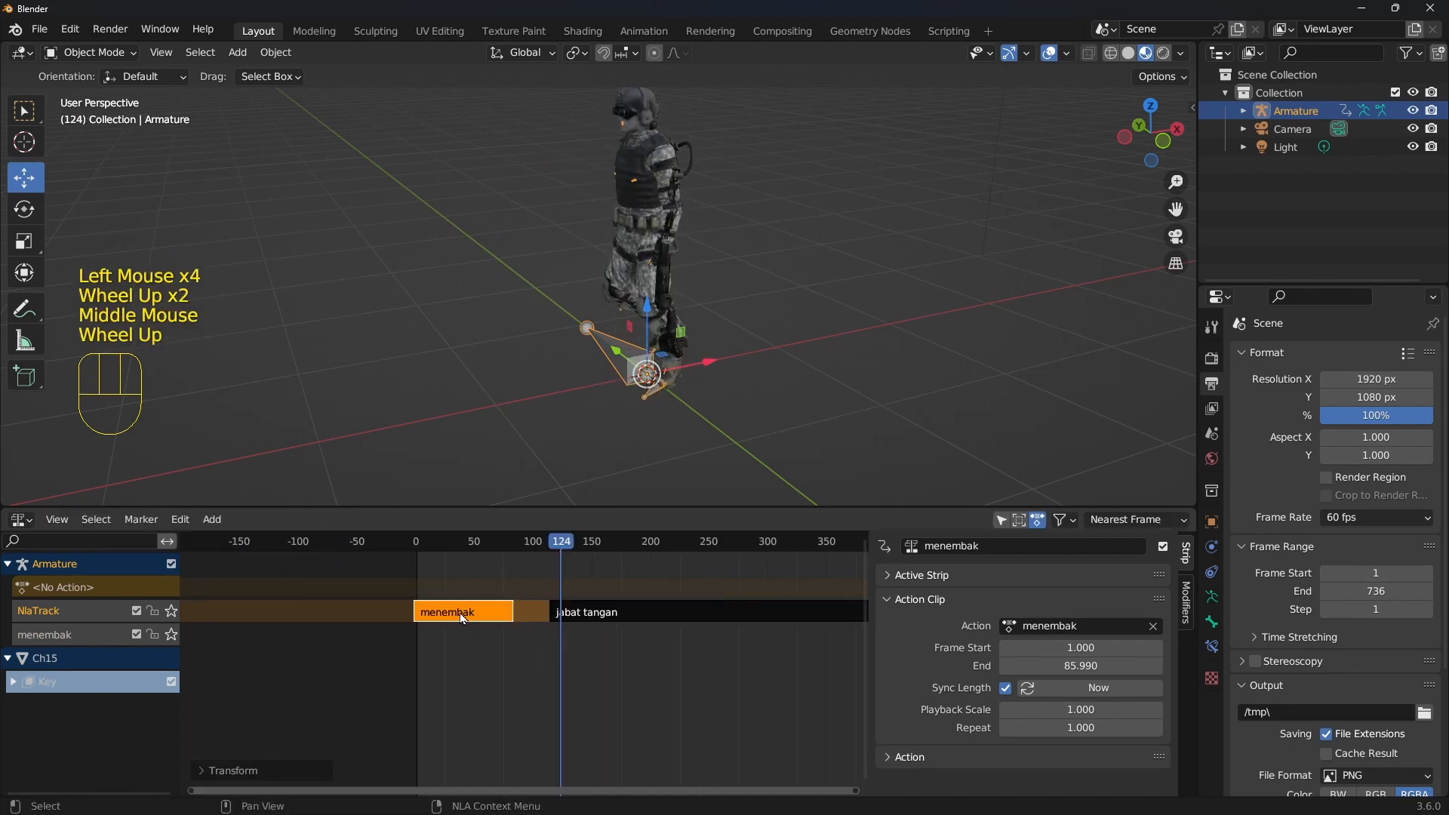
drag(461, 615, 543, 610)
Play the reordered strips from the start to inspect the change from "menembak" to "jabat tangan"
click(423, 539)
key(space)
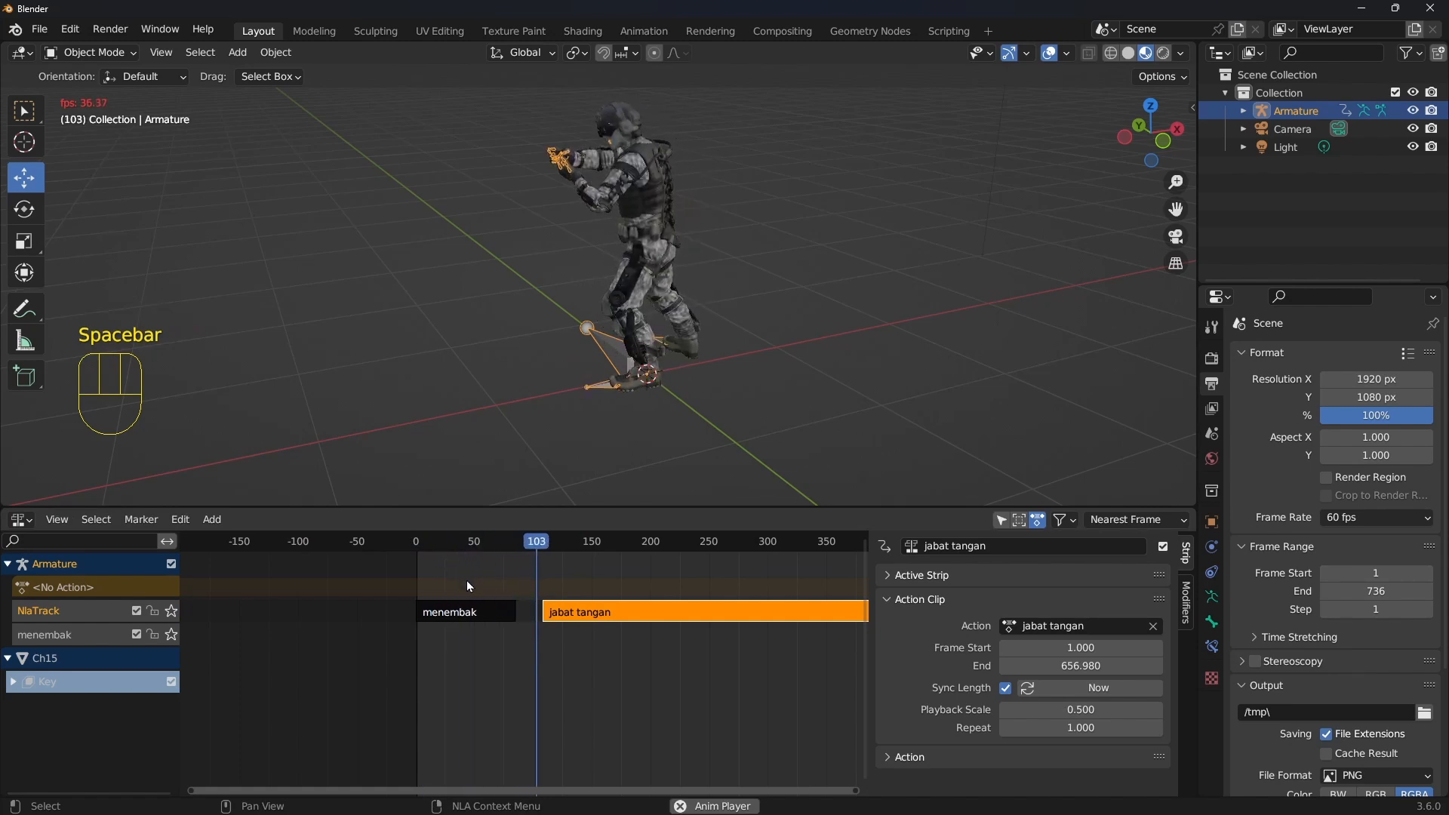
key(space)
Add a transition strip between the "menembak" and "jabat tangan" strips
click(498, 625)
double_click(496, 622)
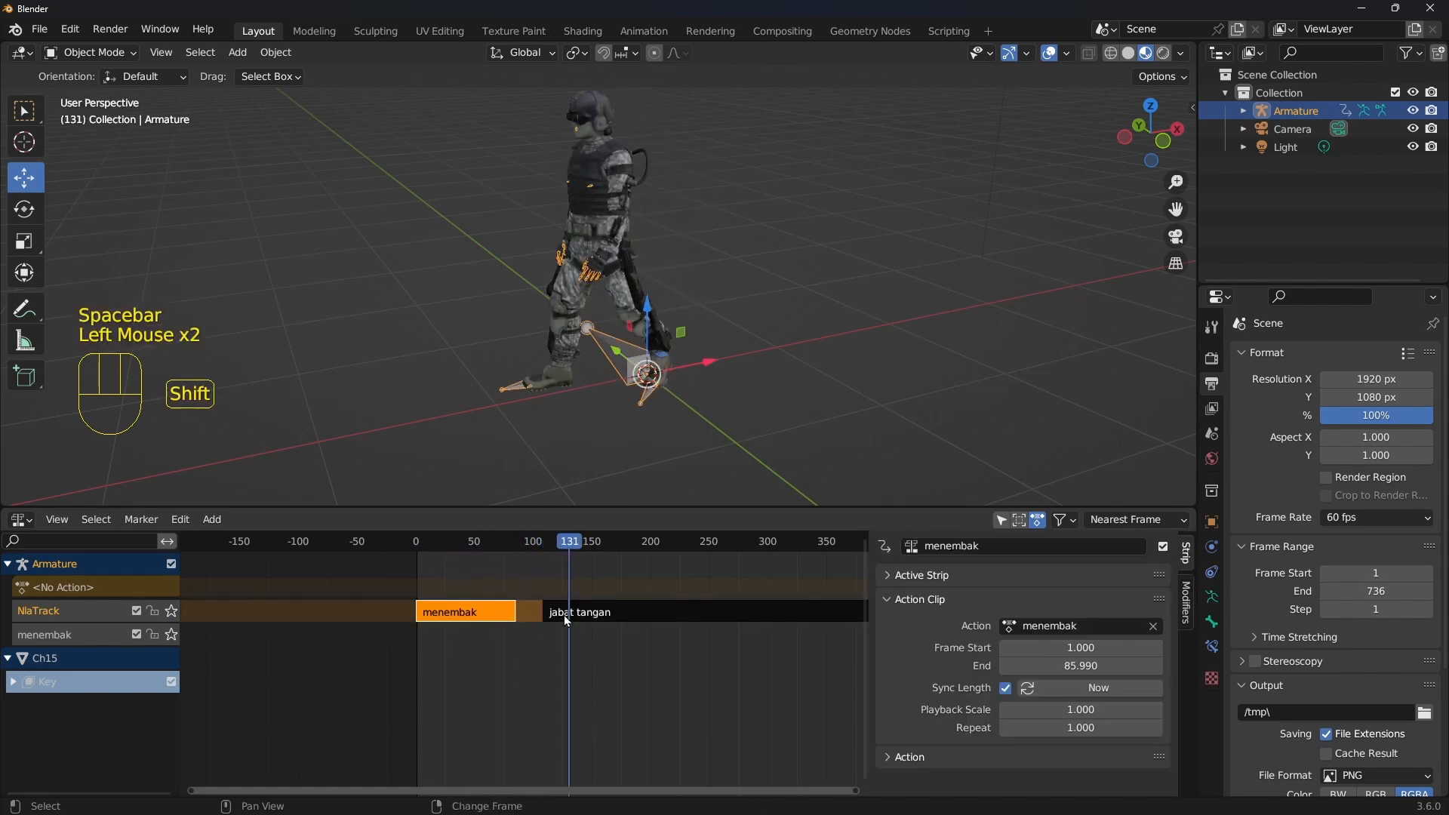
shift+click(576, 613)
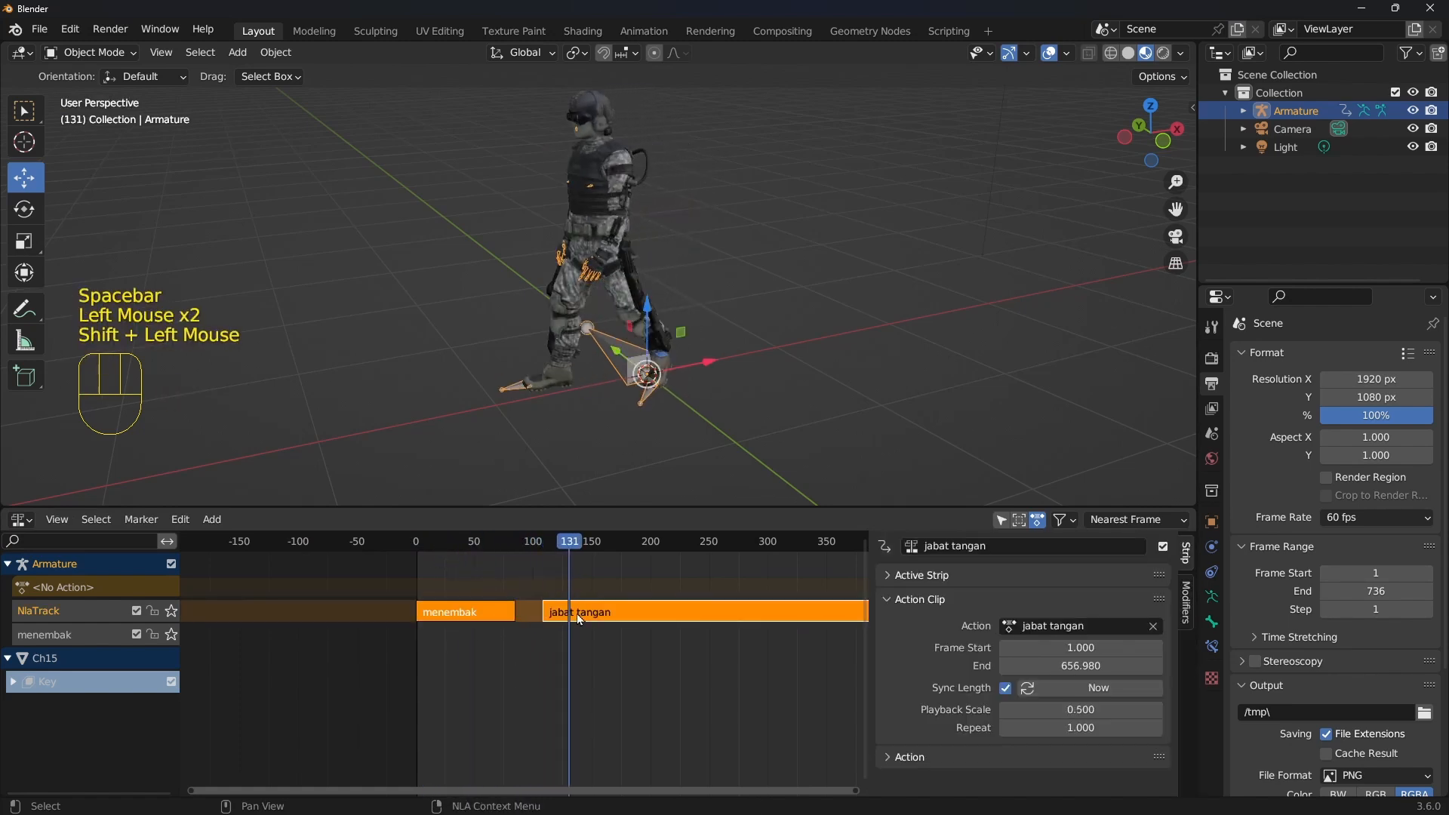
click(212, 519)
click(258, 556)
Play the animation from frame 81 to check the transition between the two strips
click(510, 545)
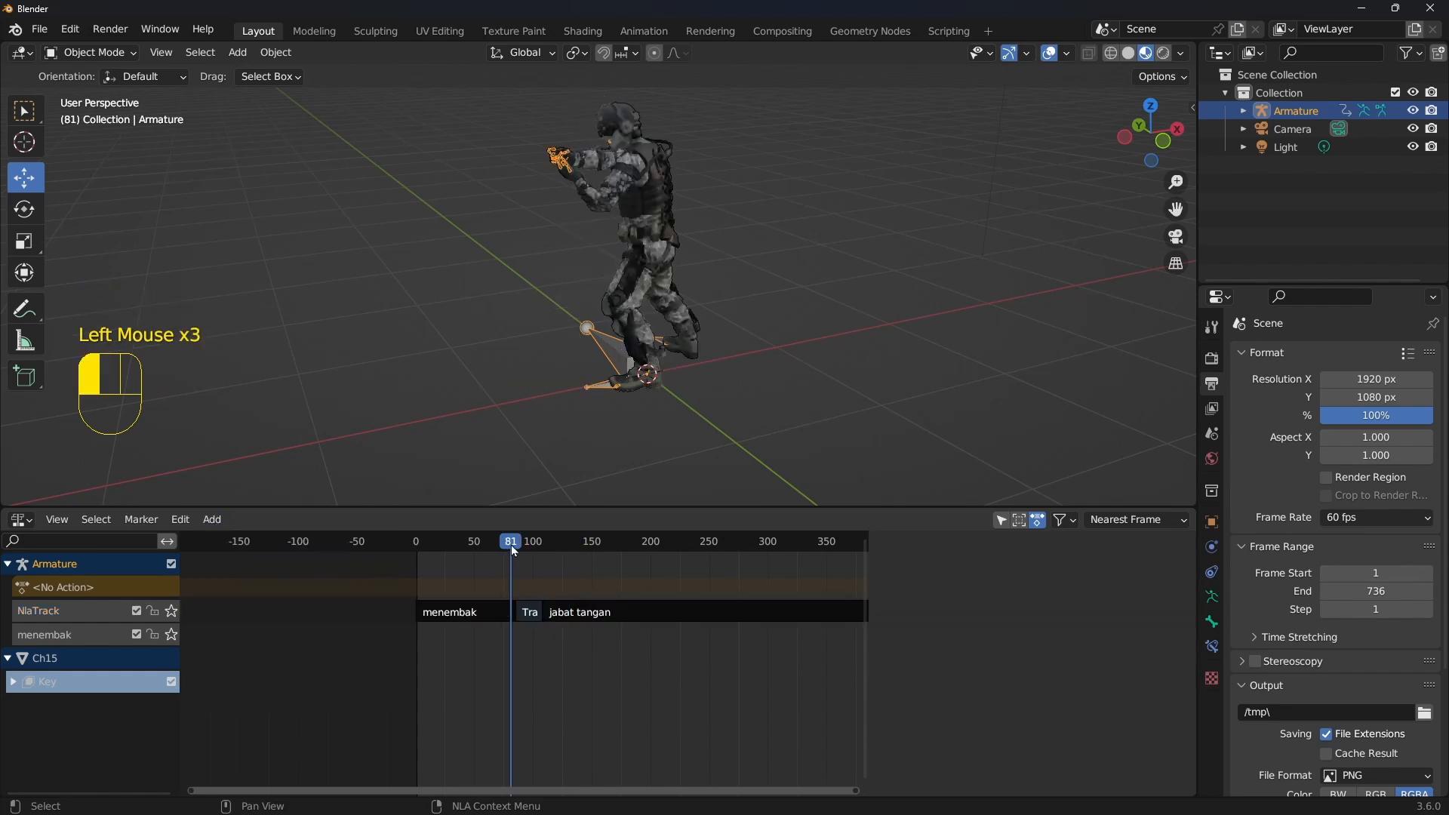
key(space)
key(space)
Lengthen the transition by moving the "jabat tangan" strip to start at about frame 129, and play it
click(612, 611)
drag(612, 610, 622, 615)
click(495, 546)
key(space)
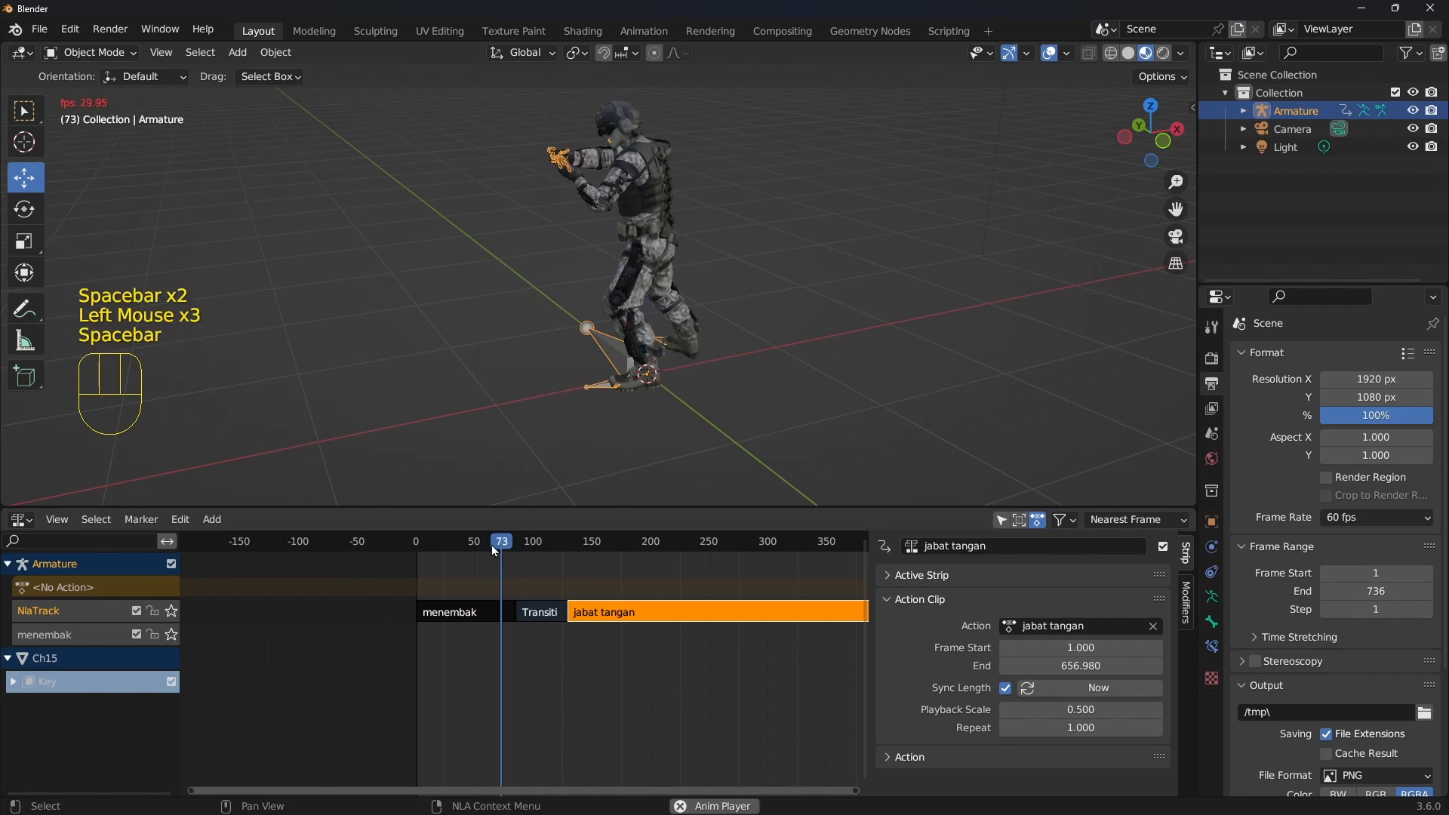
key(space)
Shorten the transition by moving the "jabat tangan" strip to start at about frame 99, and play it twice
drag(615, 610, 564, 602)
click(506, 545)
key(space)
key(space)
click(506, 543)
key(space)
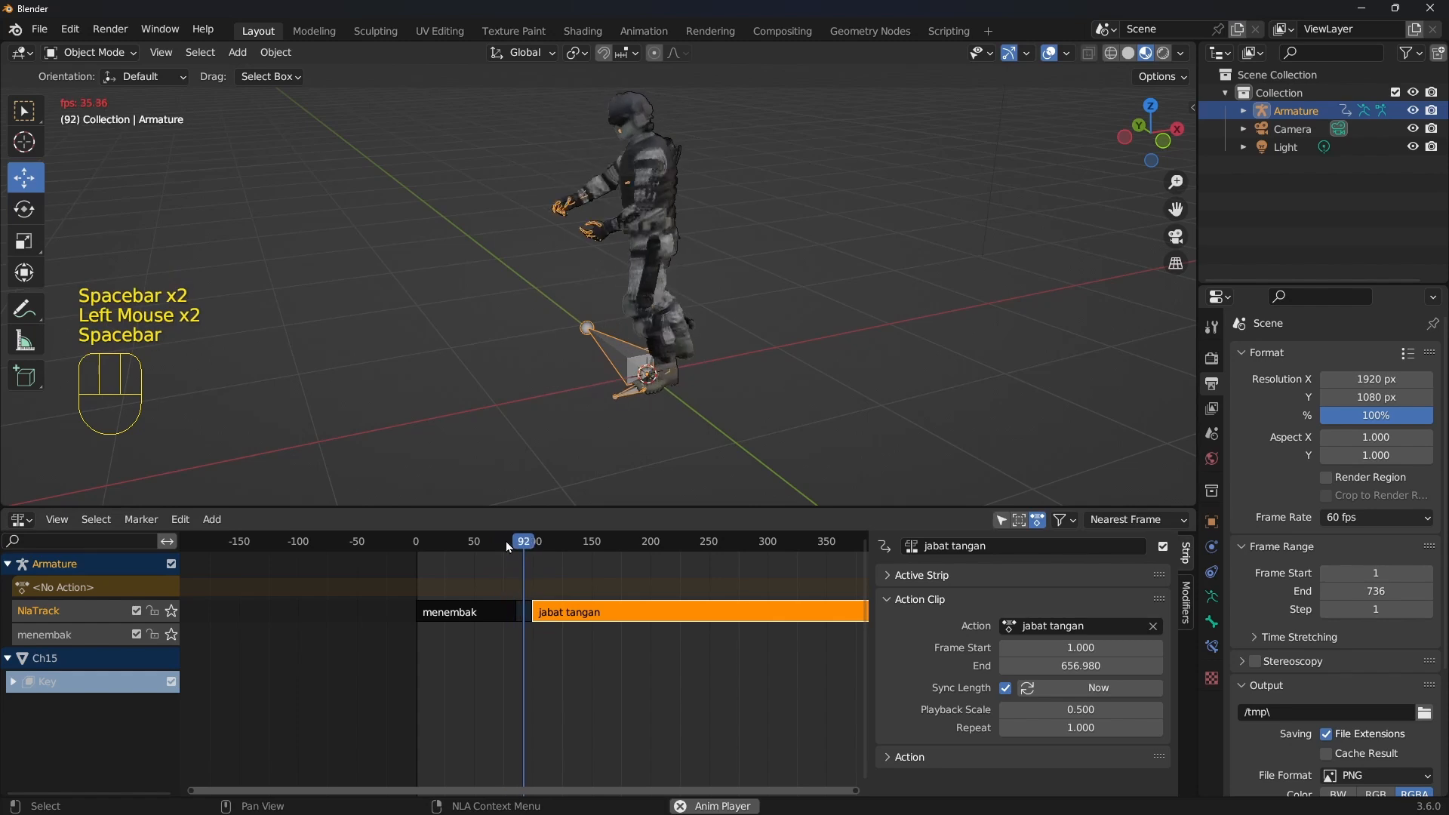
key(space)
click(514, 550)
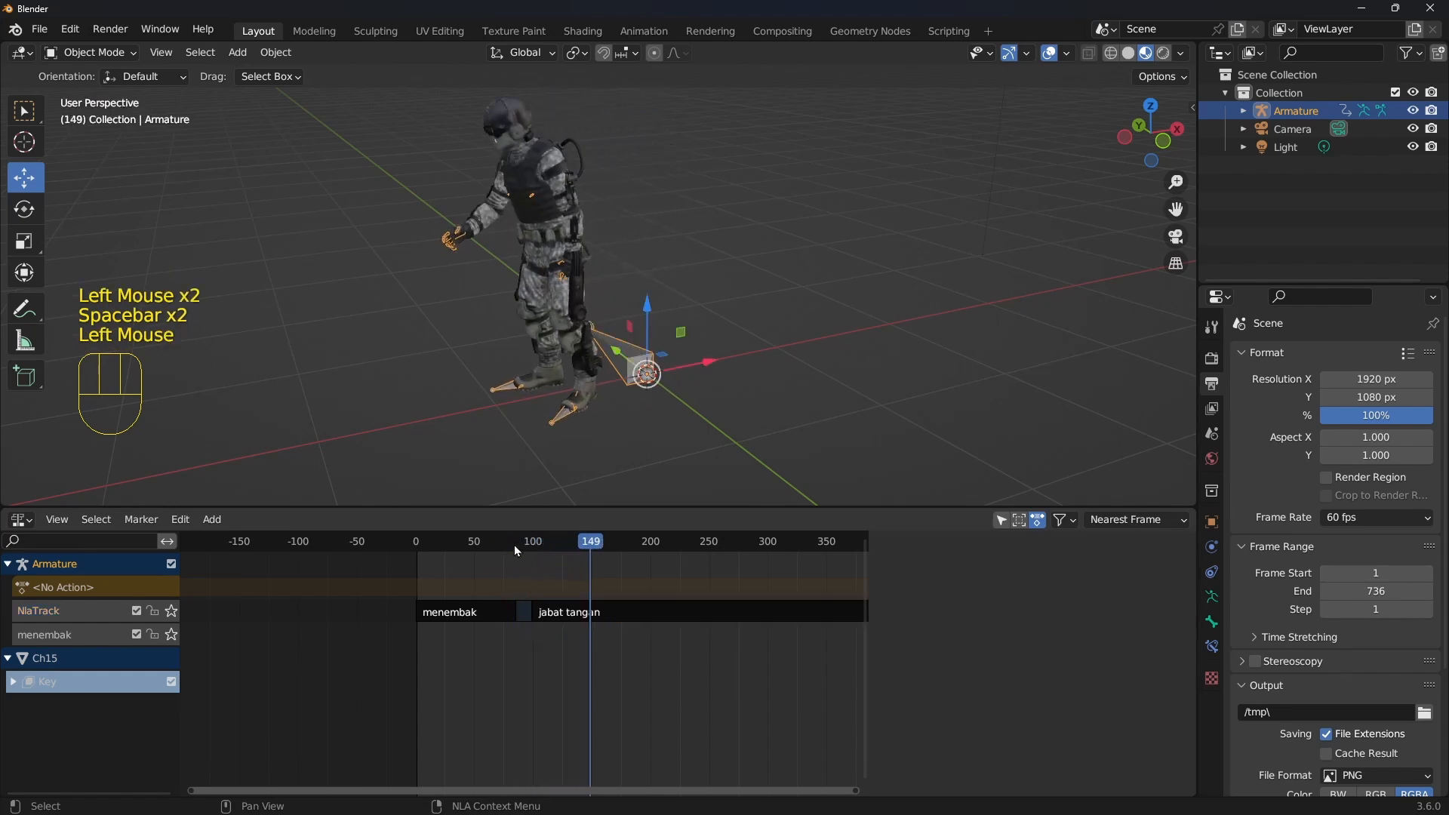
Scrub through the combined strips, deselect the Armature, and play the sequence to review the whole motion
drag(487, 547, 596, 573)
drag(377, 544, 563, 562)
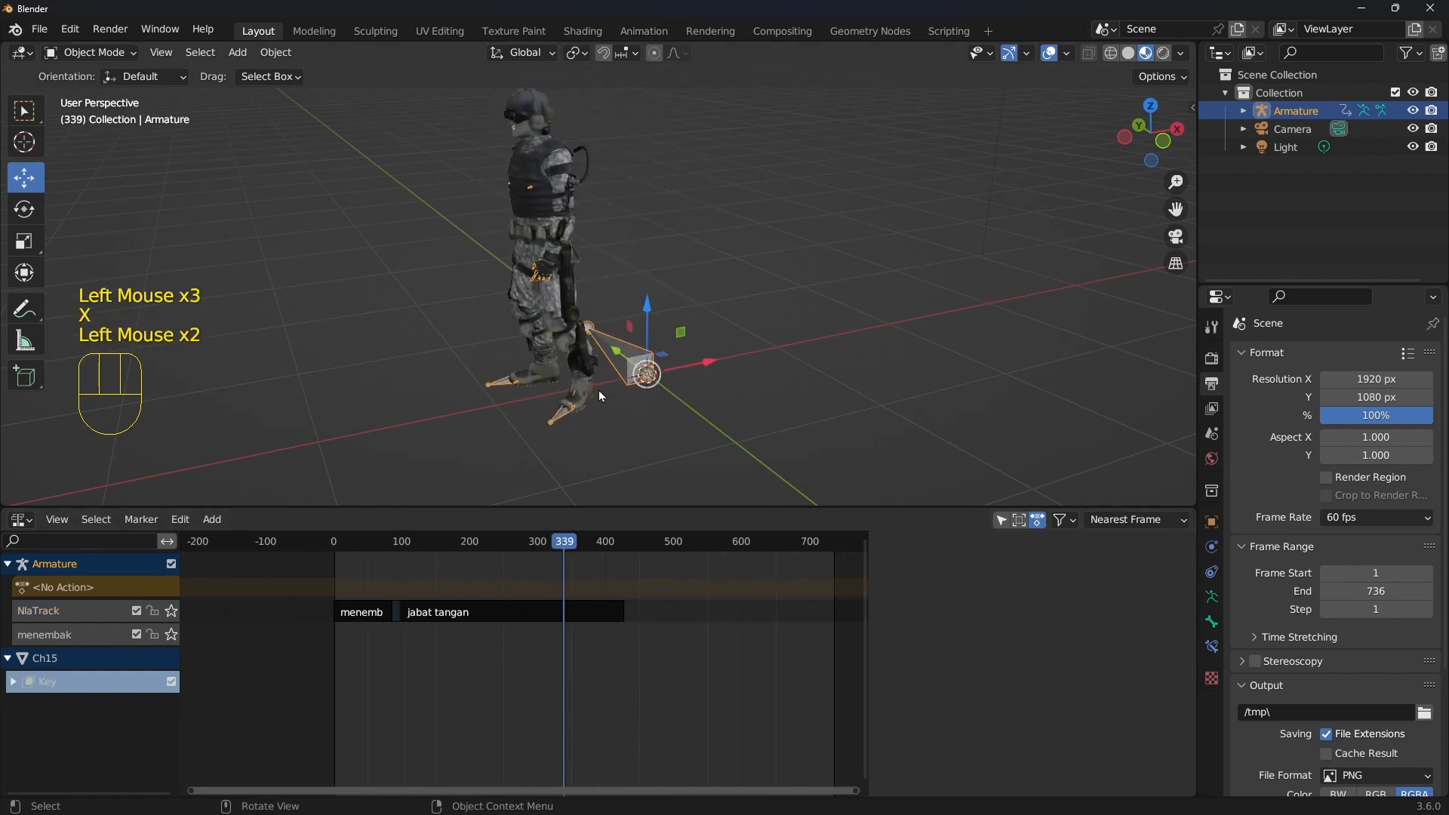
scroll(599, 395, down, 3)
click(699, 365)
shift+middle_drag(699, 365, 641, 393)
click(373, 545)
key(space)
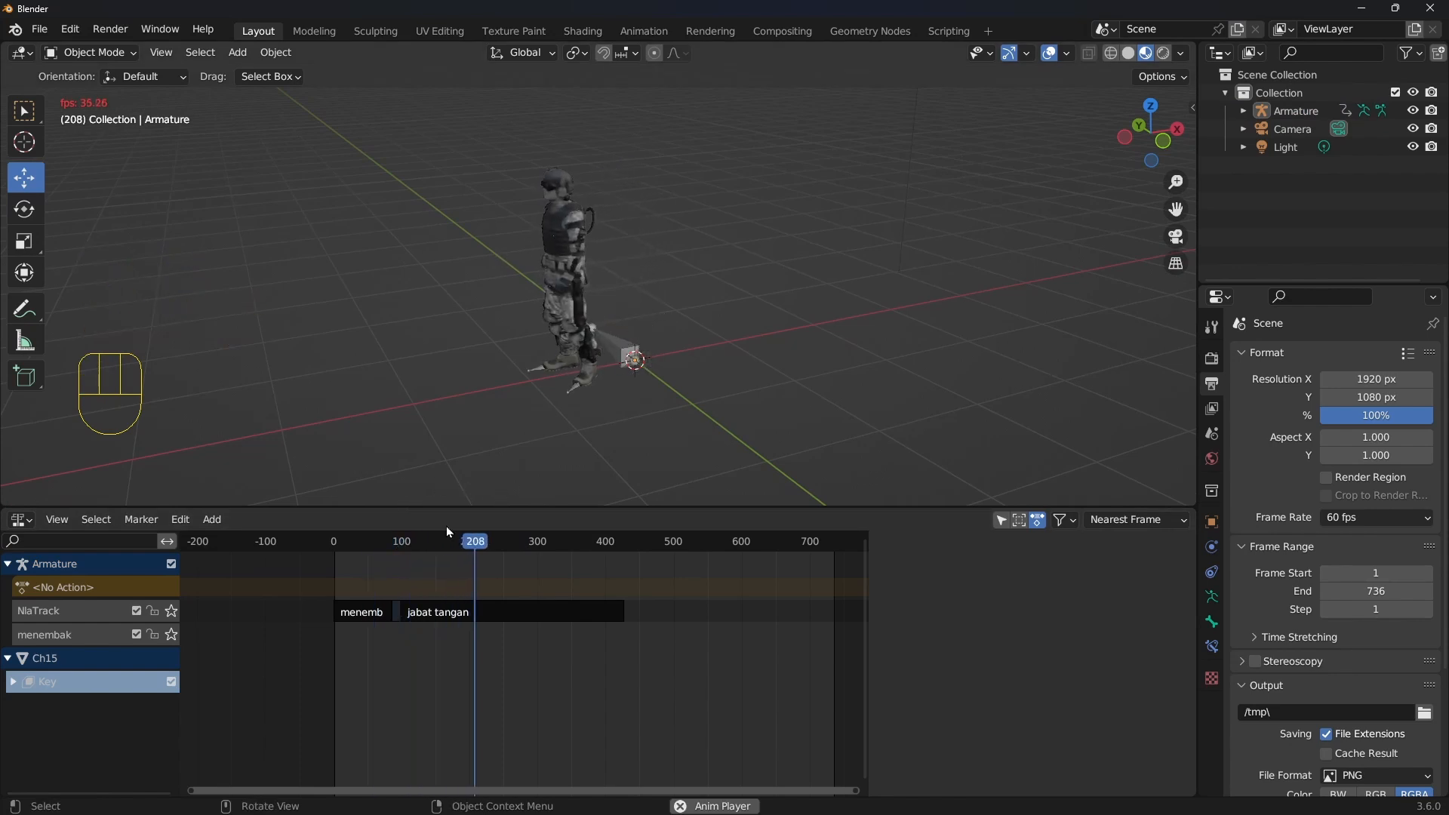
key(space)
Make the Nonlinear Animation editor area shorter to enlarge the 3D viewport
click(28, 524)
click(362, 429)
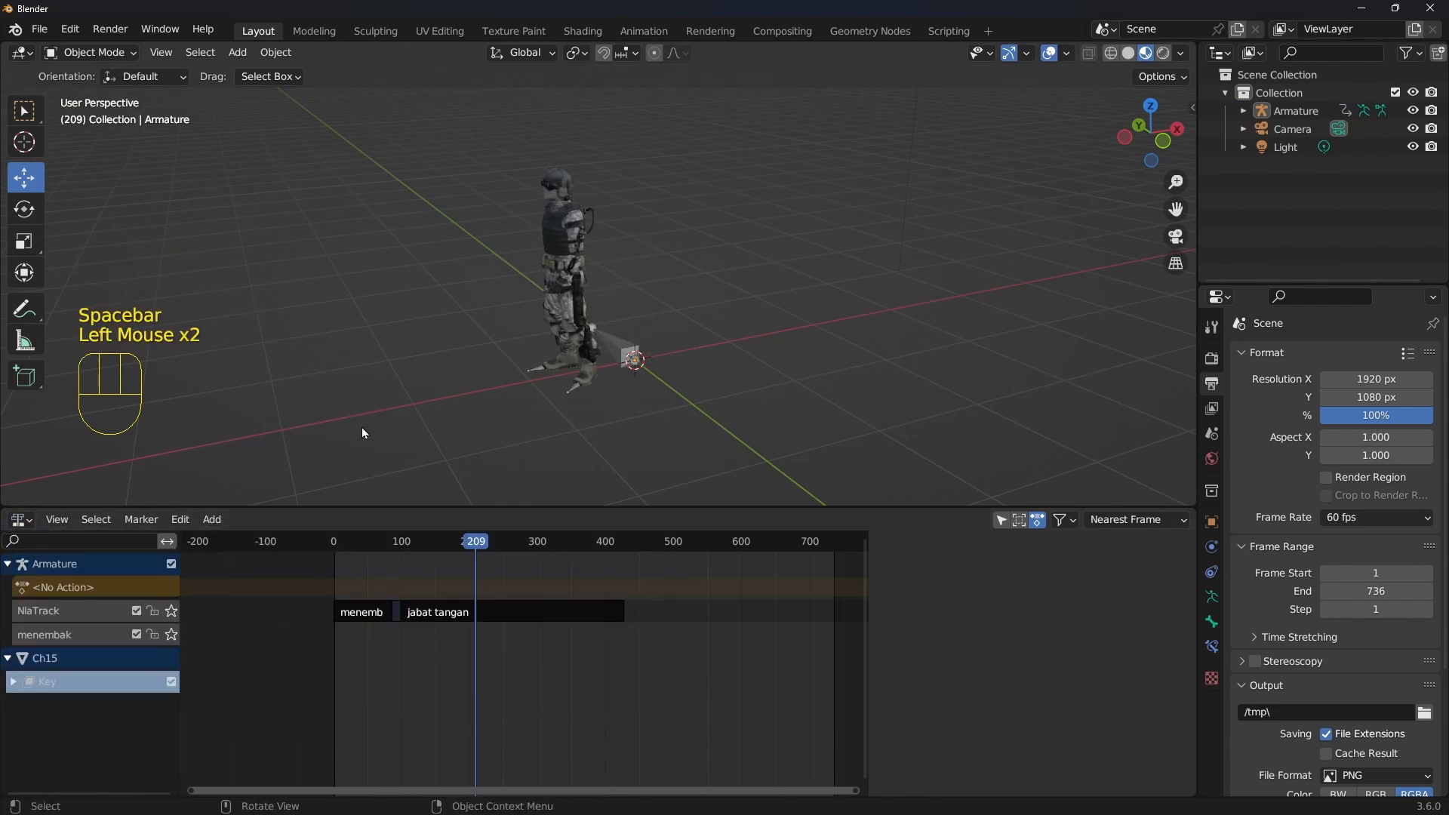
shift+middle_drag(518, 370, 484, 496)
drag(482, 507, 482, 606)
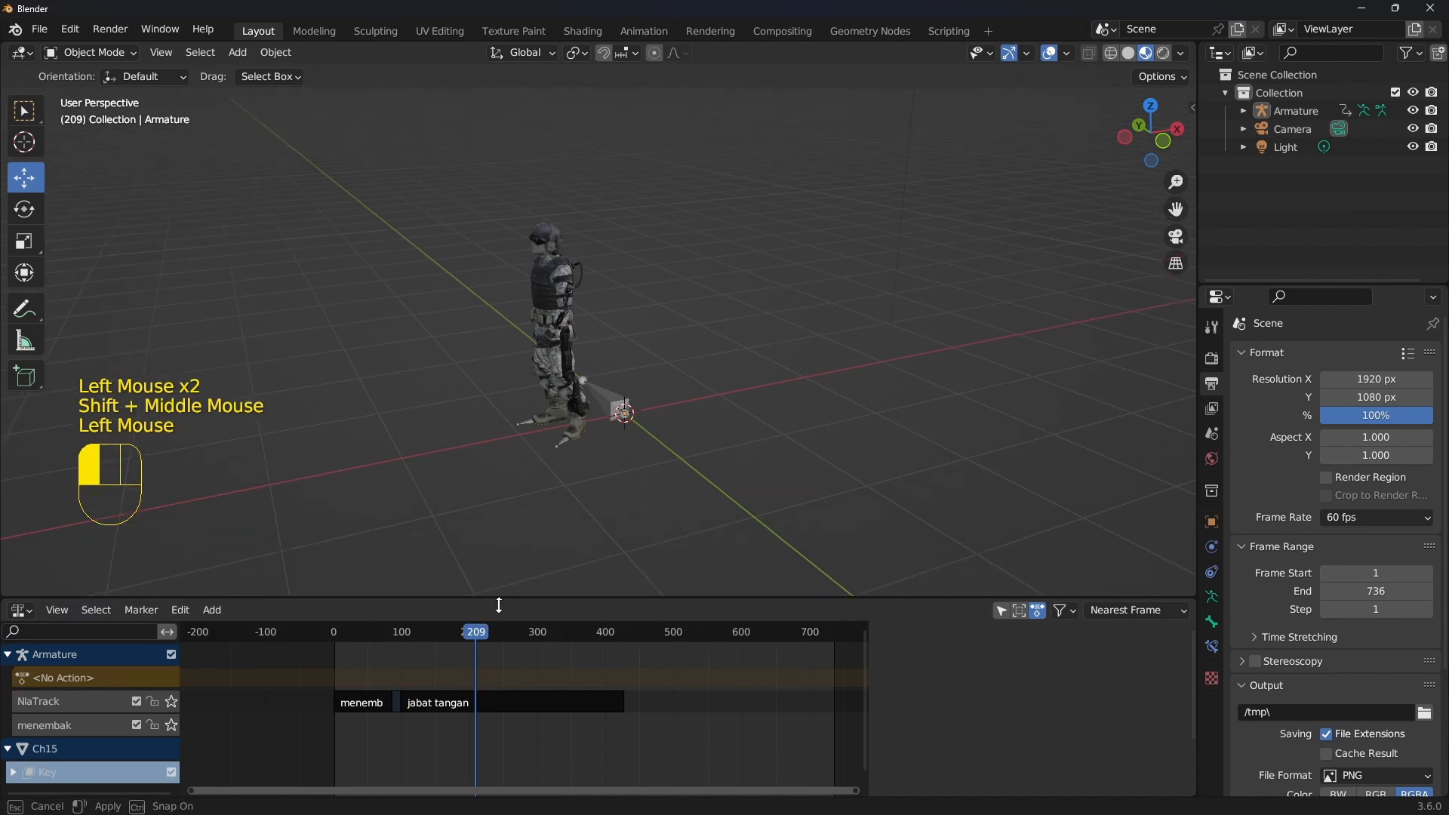
shift+middle_drag(537, 423, 615, 411)
scroll(596, 462, up, 2)
shift+scroll(614, 410, up, 1)
scroll(614, 410, down, 2)
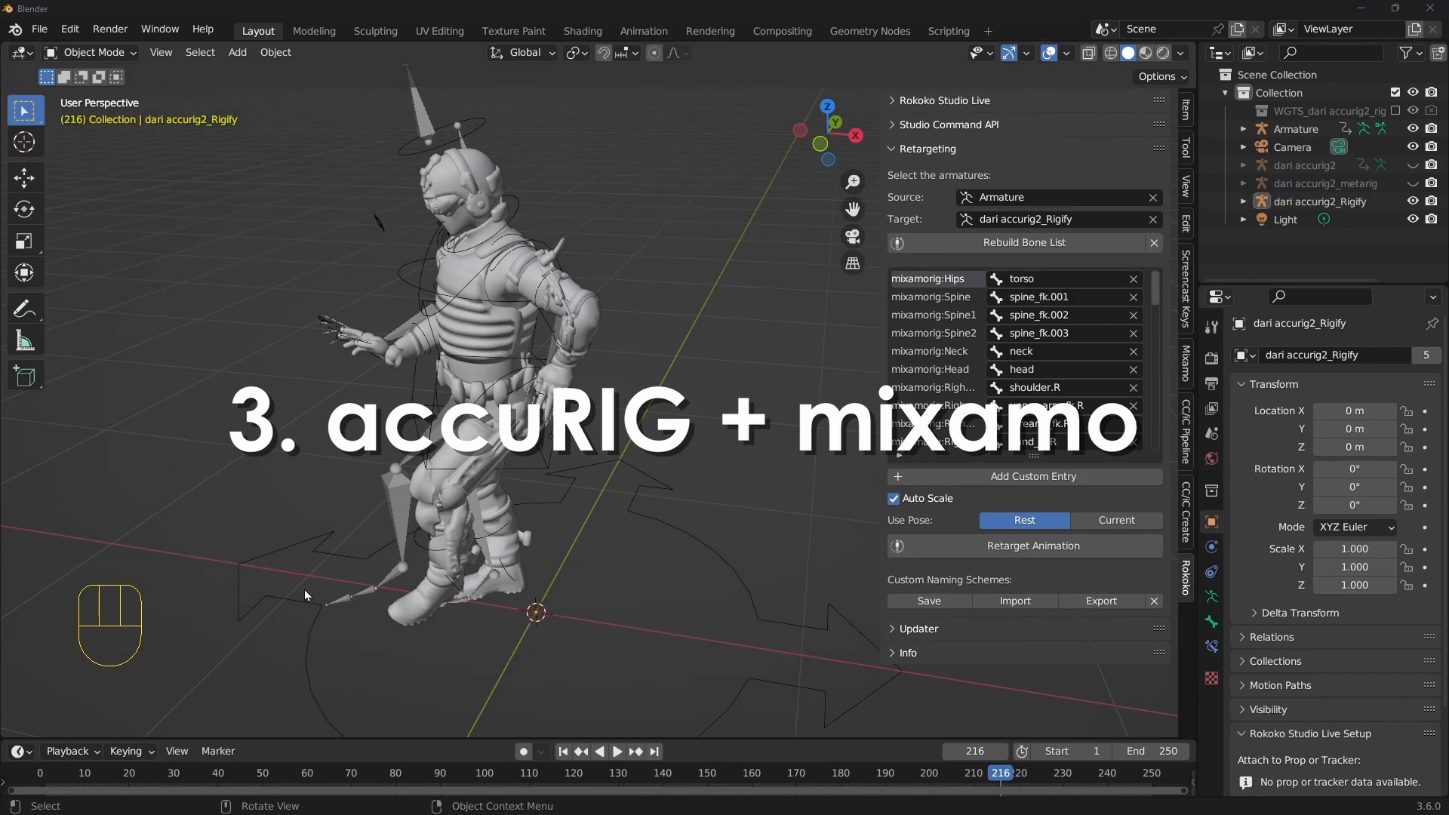
Play the retargeted animation of the "dari accurig2_Rigify" character and hide the viewport overlays
click(618, 753)
middle_drag(555, 456, 604, 450)
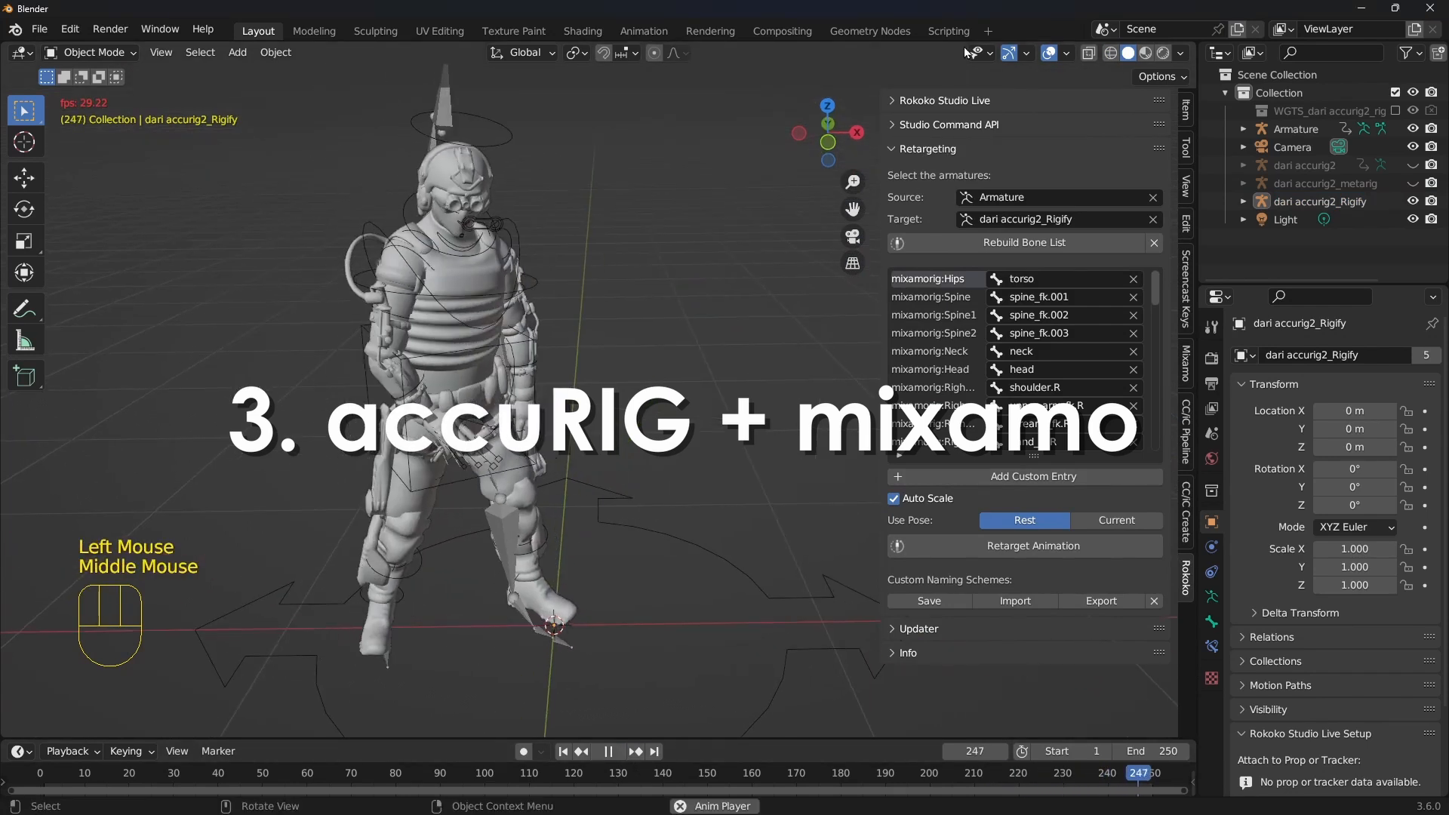
click(1049, 53)
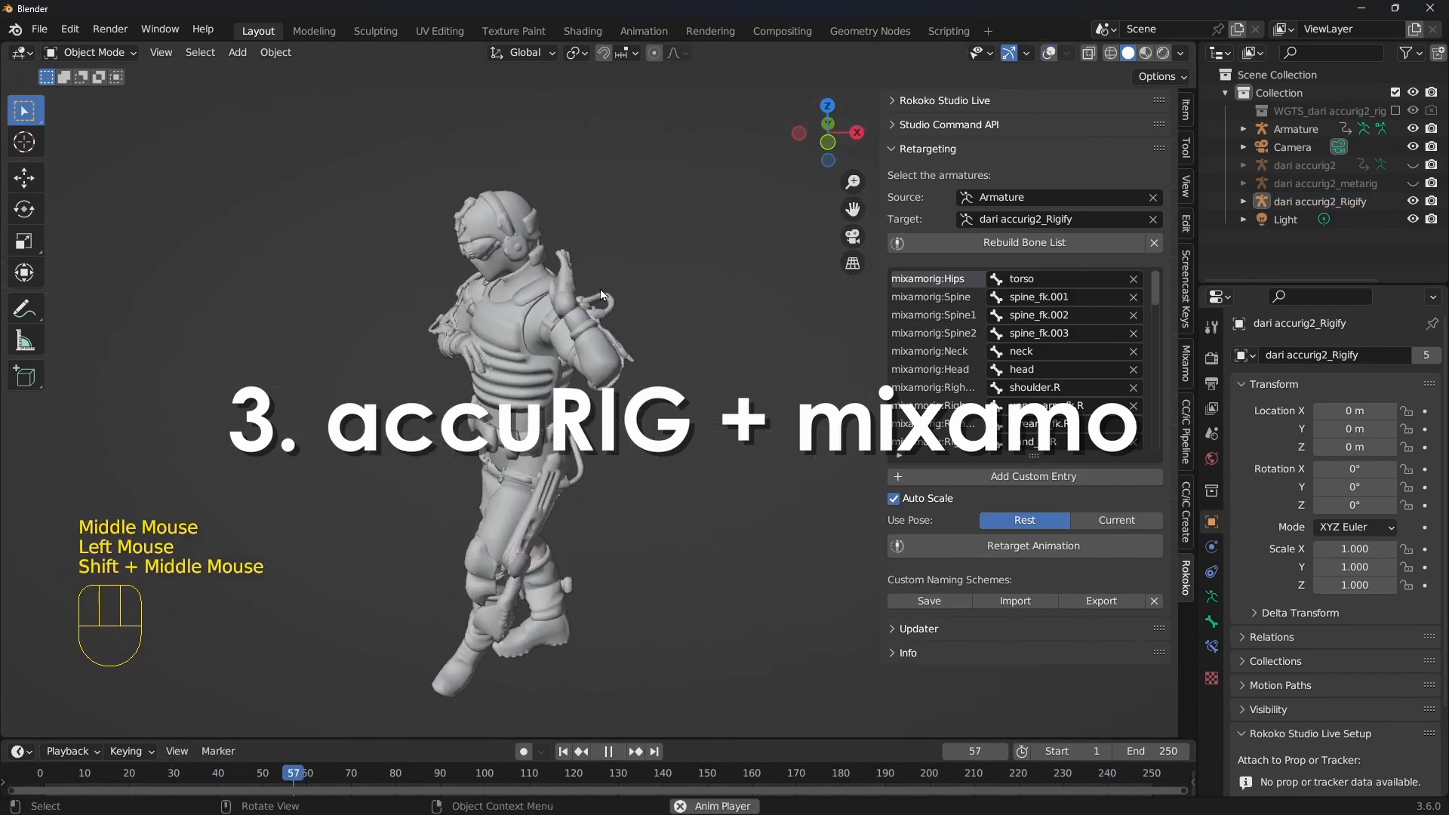
shift+middle_drag(600, 288, 570, 332)
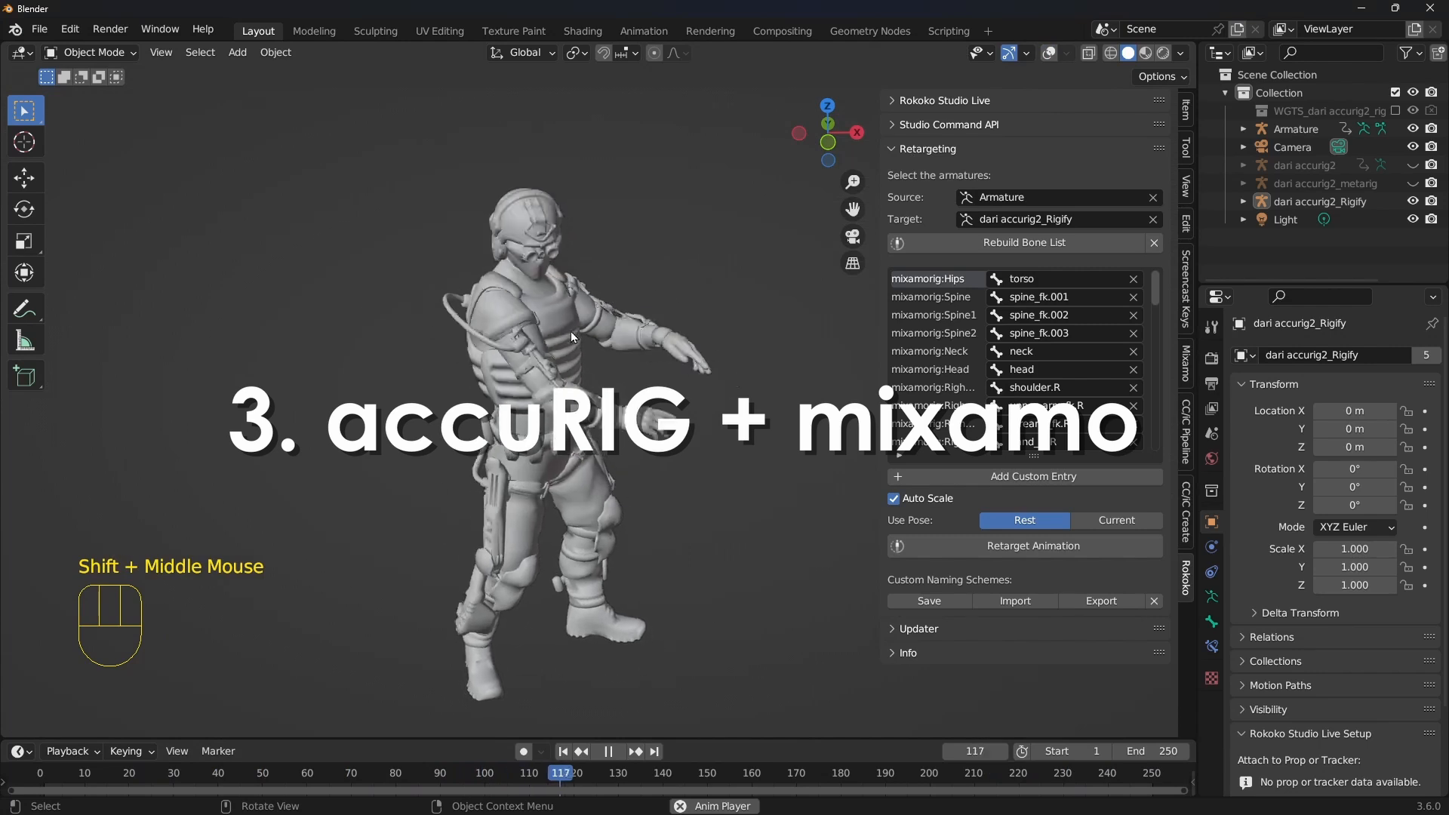
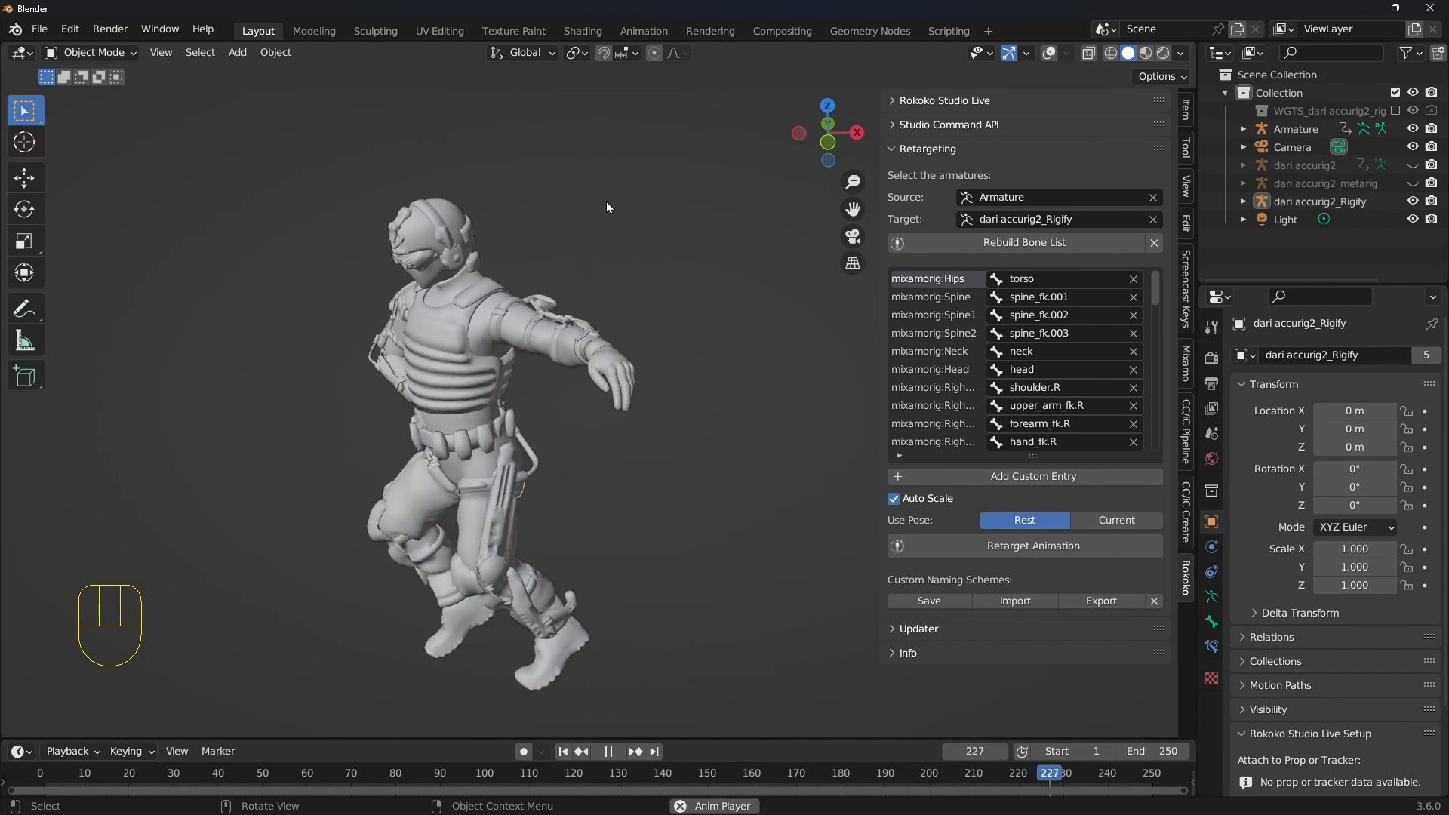
Hide the sidebar, stop the animation playback, and turn the viewport overlays back on
key(n)
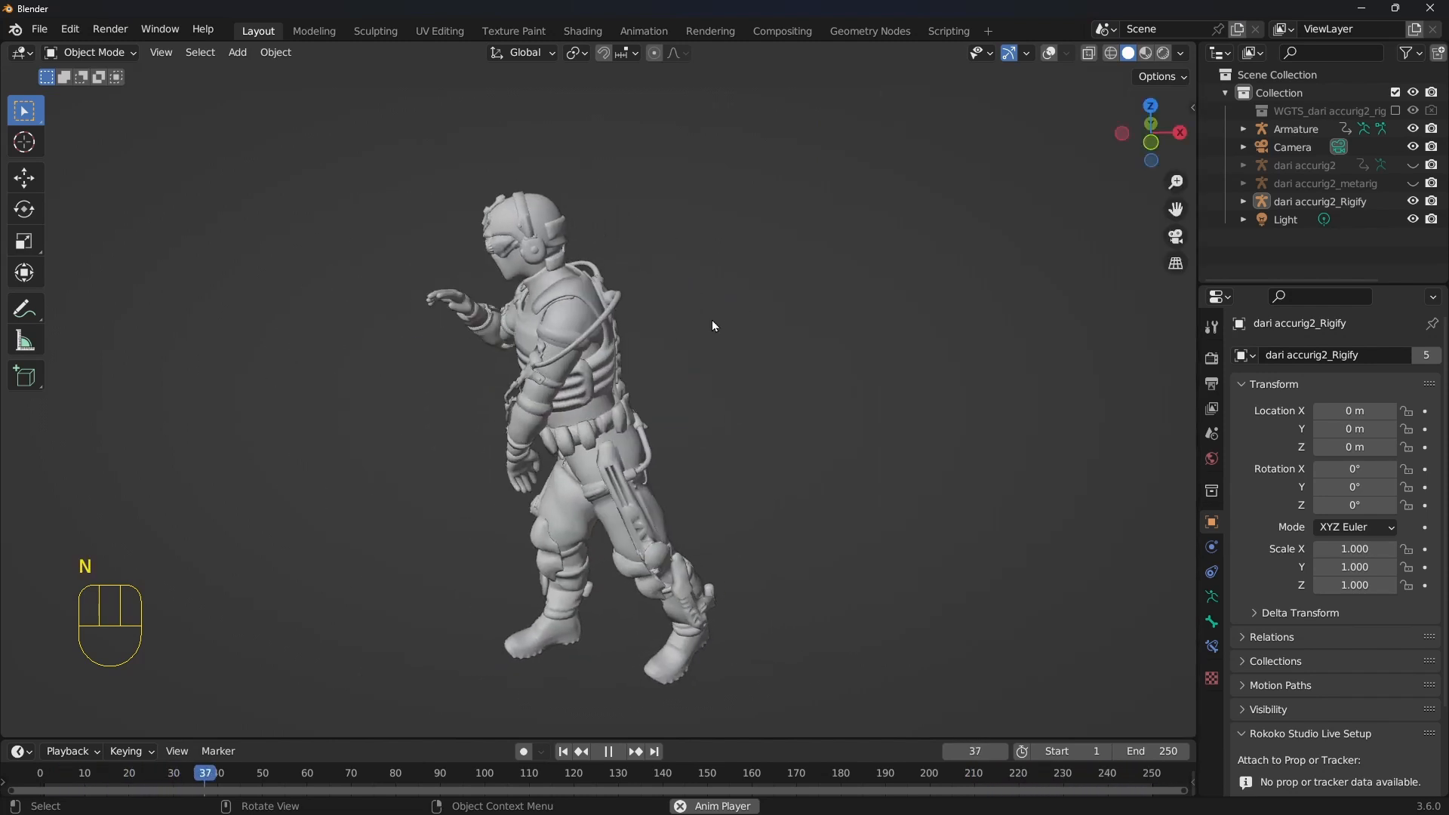
key(space)
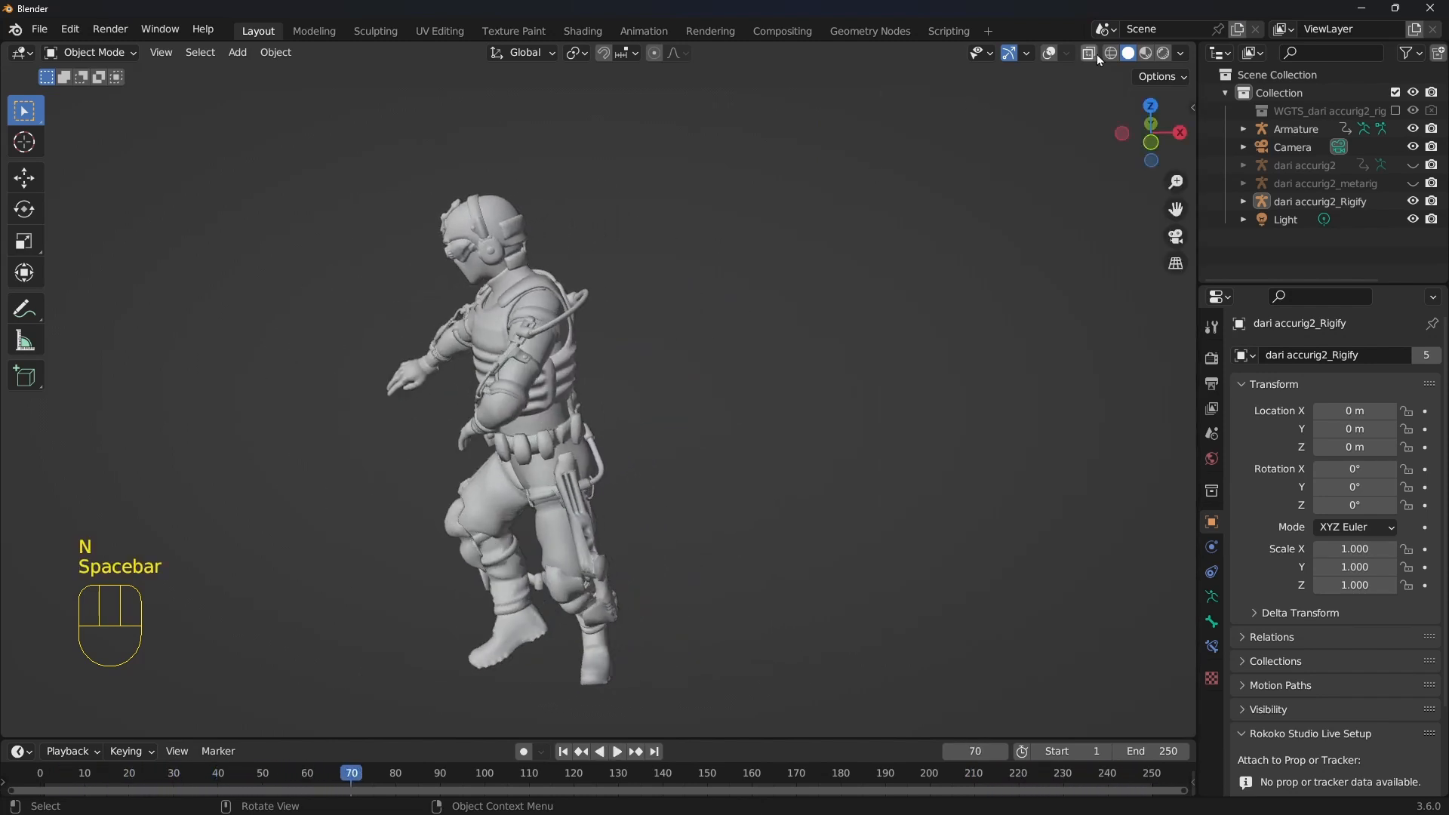
click(1049, 53)
Play the retargeted animation with overlays visible from a different angle and stop at frame 120
middle_drag(605, 305, 691, 350)
scroll(737, 311, down, 2)
scroll(736, 309, up, 1)
key(space)
middle_drag(783, 350, 718, 350)
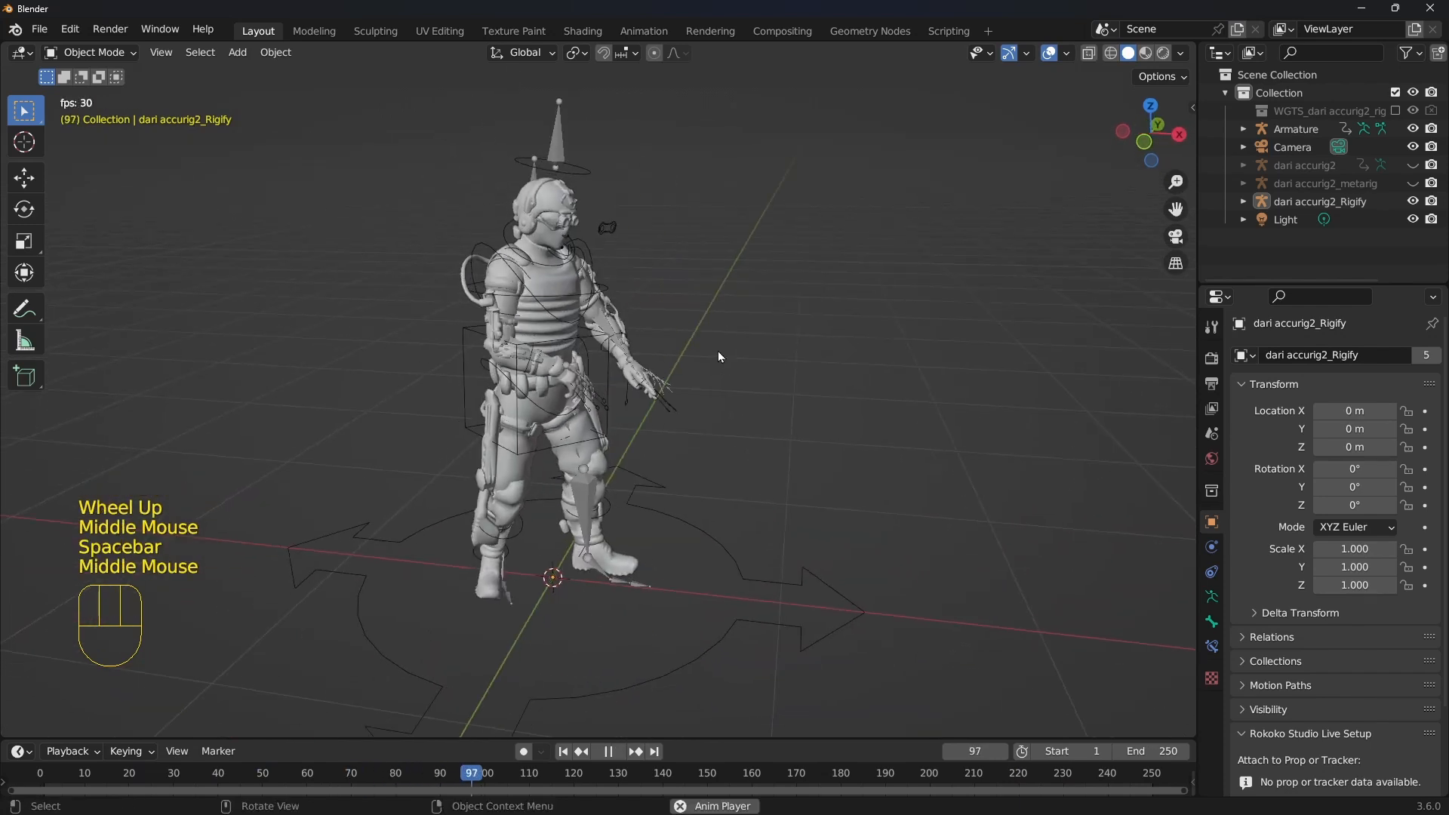
key(space)
Select the source Armature and the soldier mesh in turn to inspect how the rig and character line up
click(571, 304)
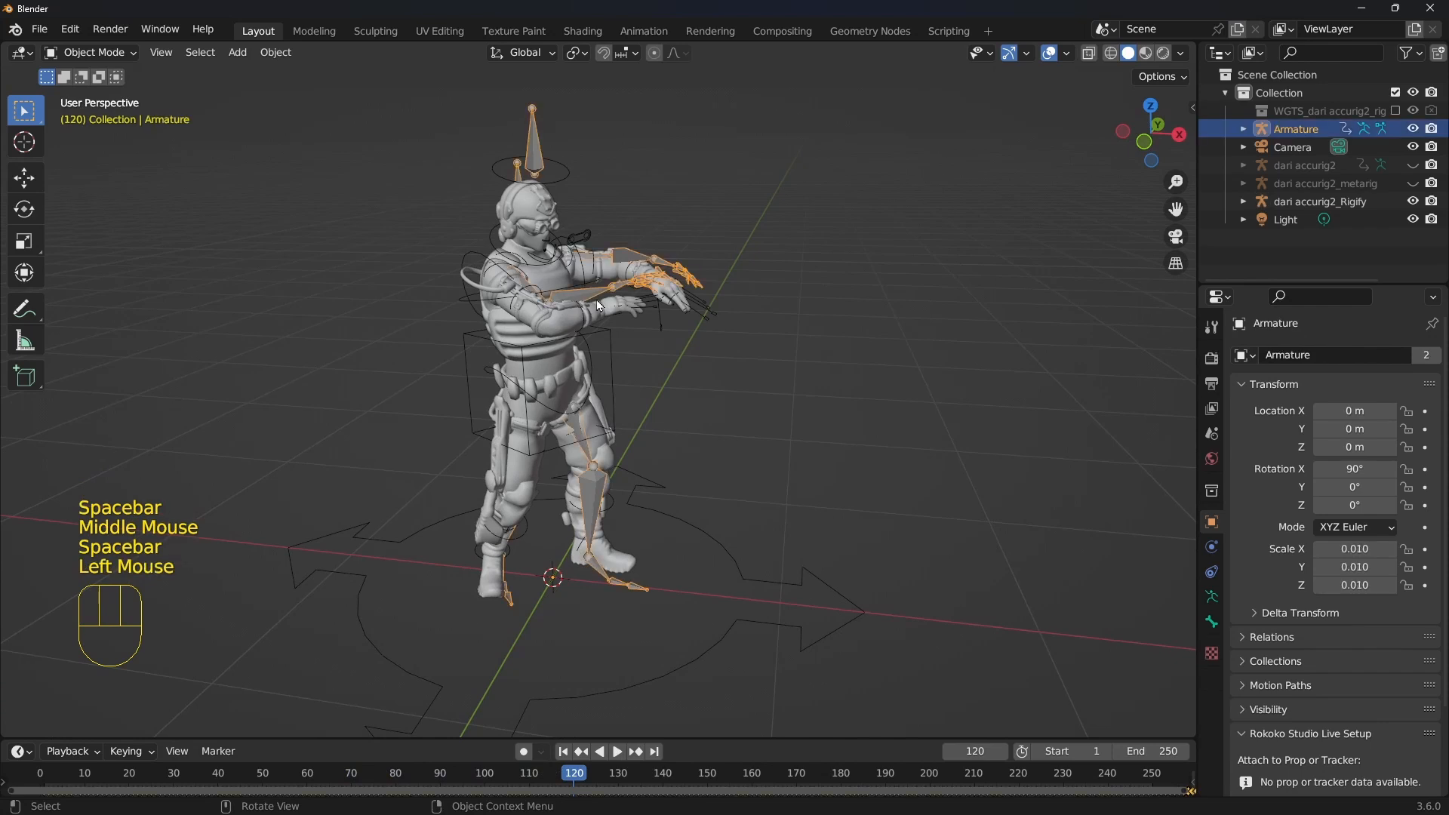
click(833, 380)
scroll(531, 349, up, 2)
scroll(531, 349, down, 1)
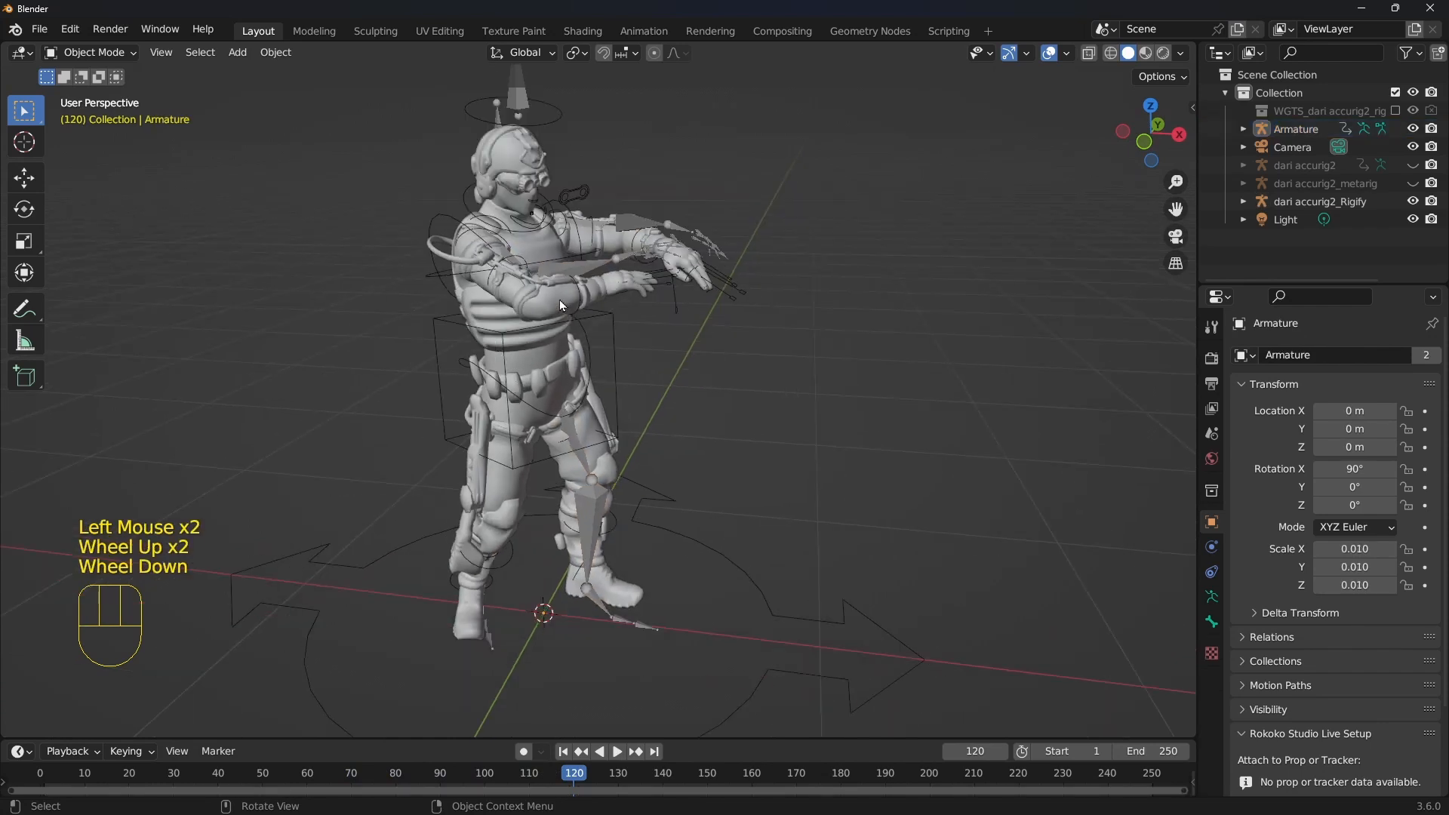
click(606, 296)
middle_drag(606, 297, 656, 303)
scroll(651, 343, up, 1)
click(658, 352)
scroll(657, 354, down, 2)
Start a new General file
click(51, 33)
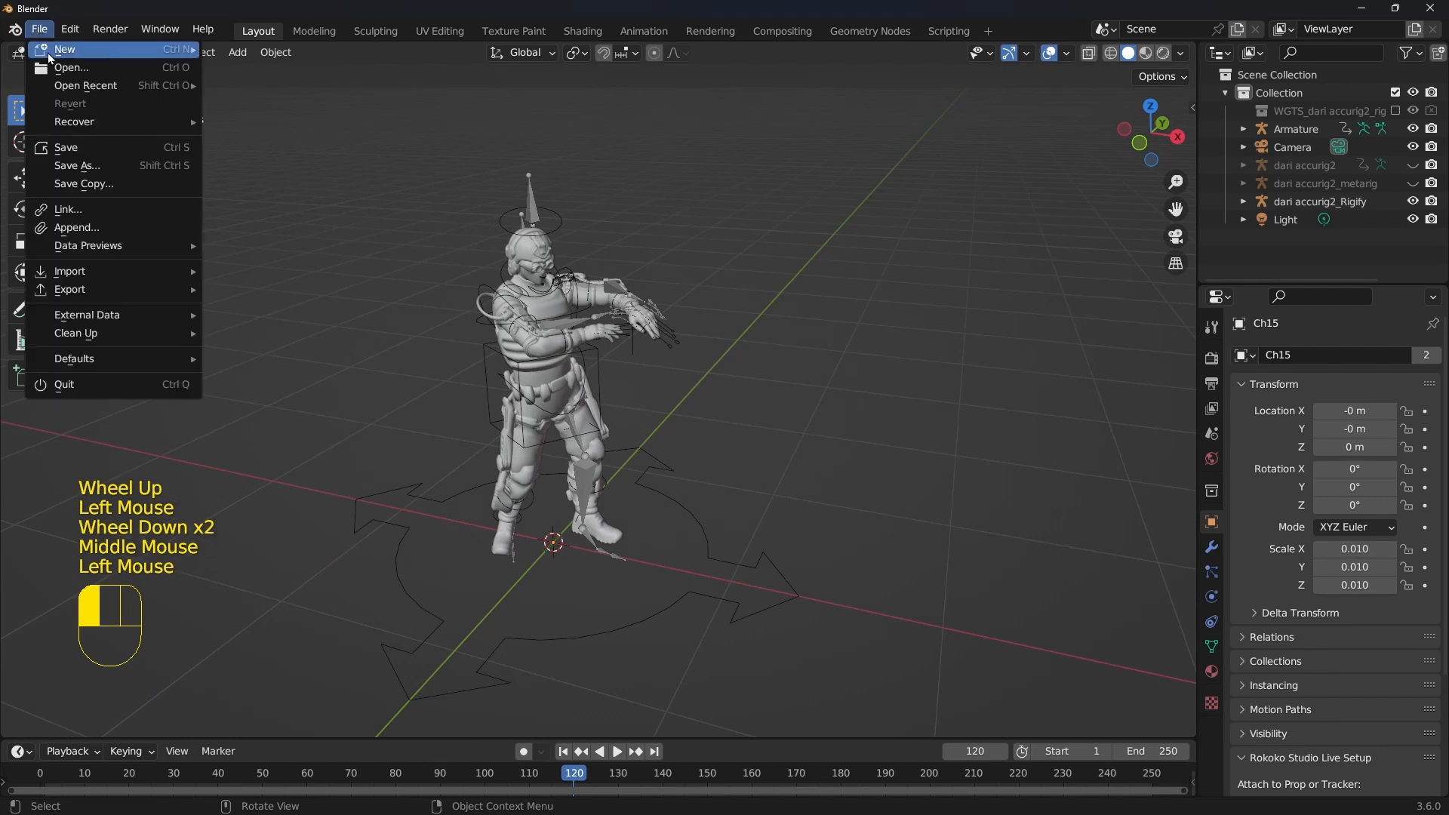
mouse_move(65, 48)
click(302, 68)
click(751, 455)
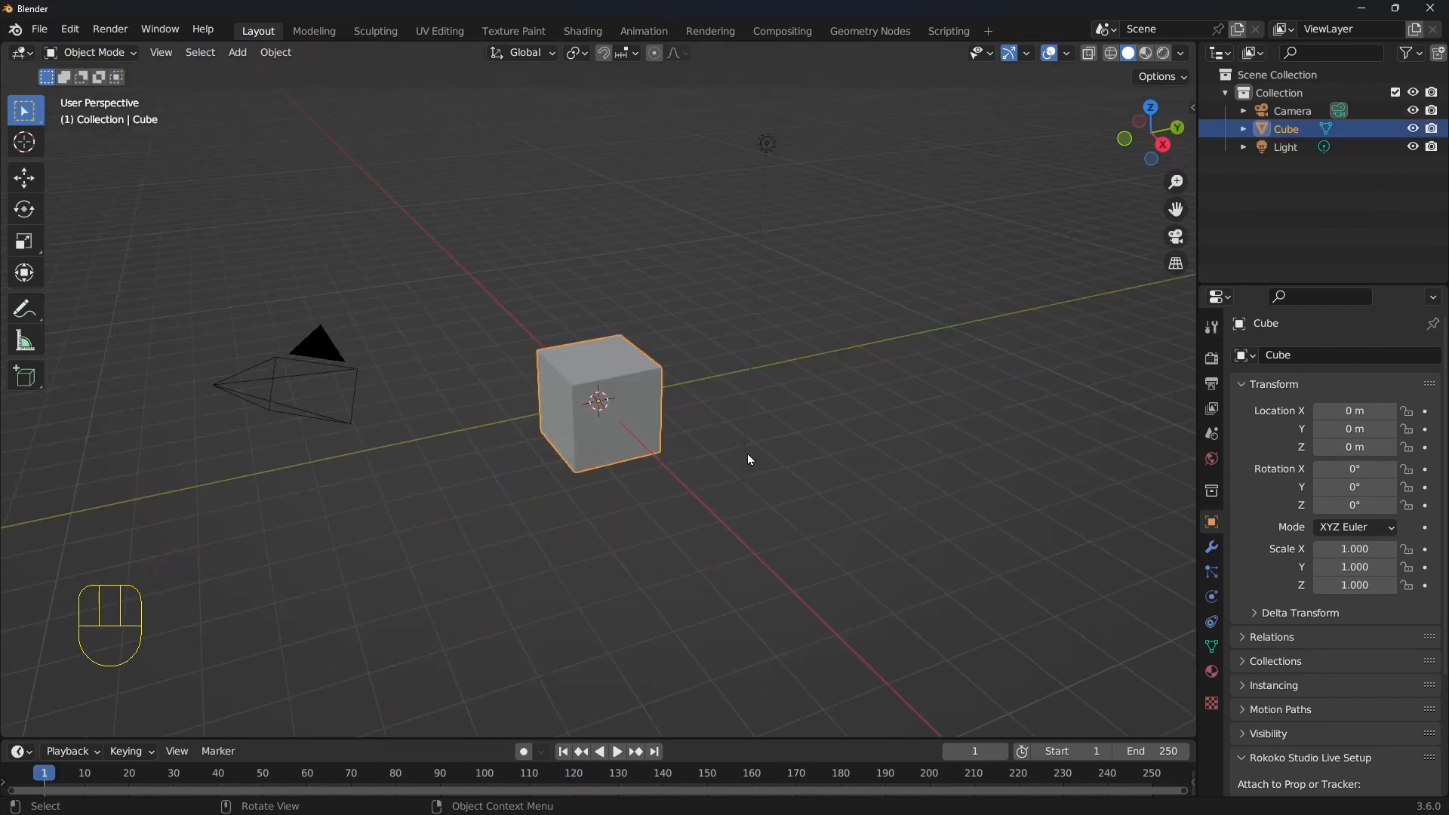
Look at the Rokoko add-on's settings in the sidebar and collapse the sidebar
scroll(671, 449, up, 1)
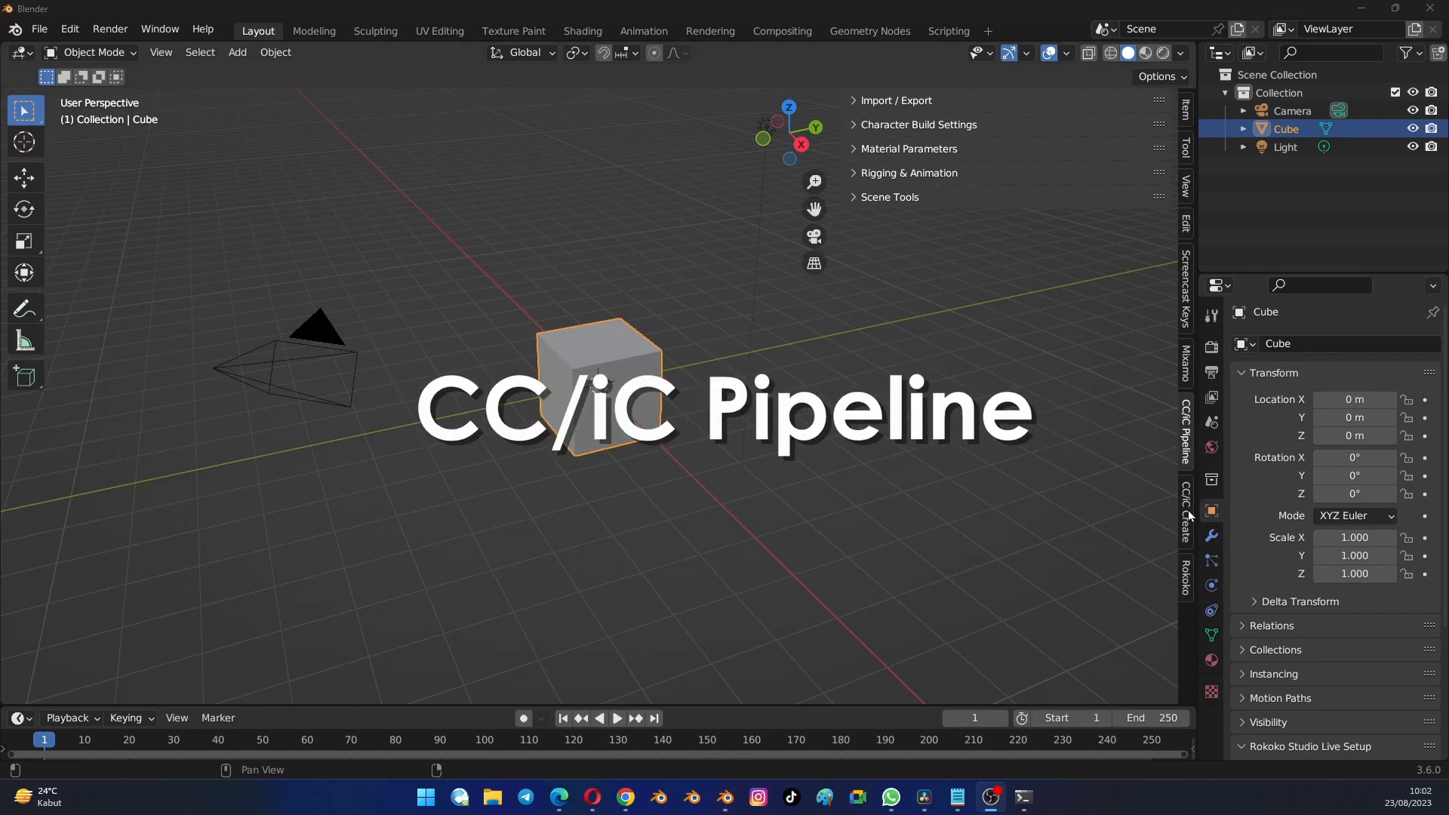
click(1187, 579)
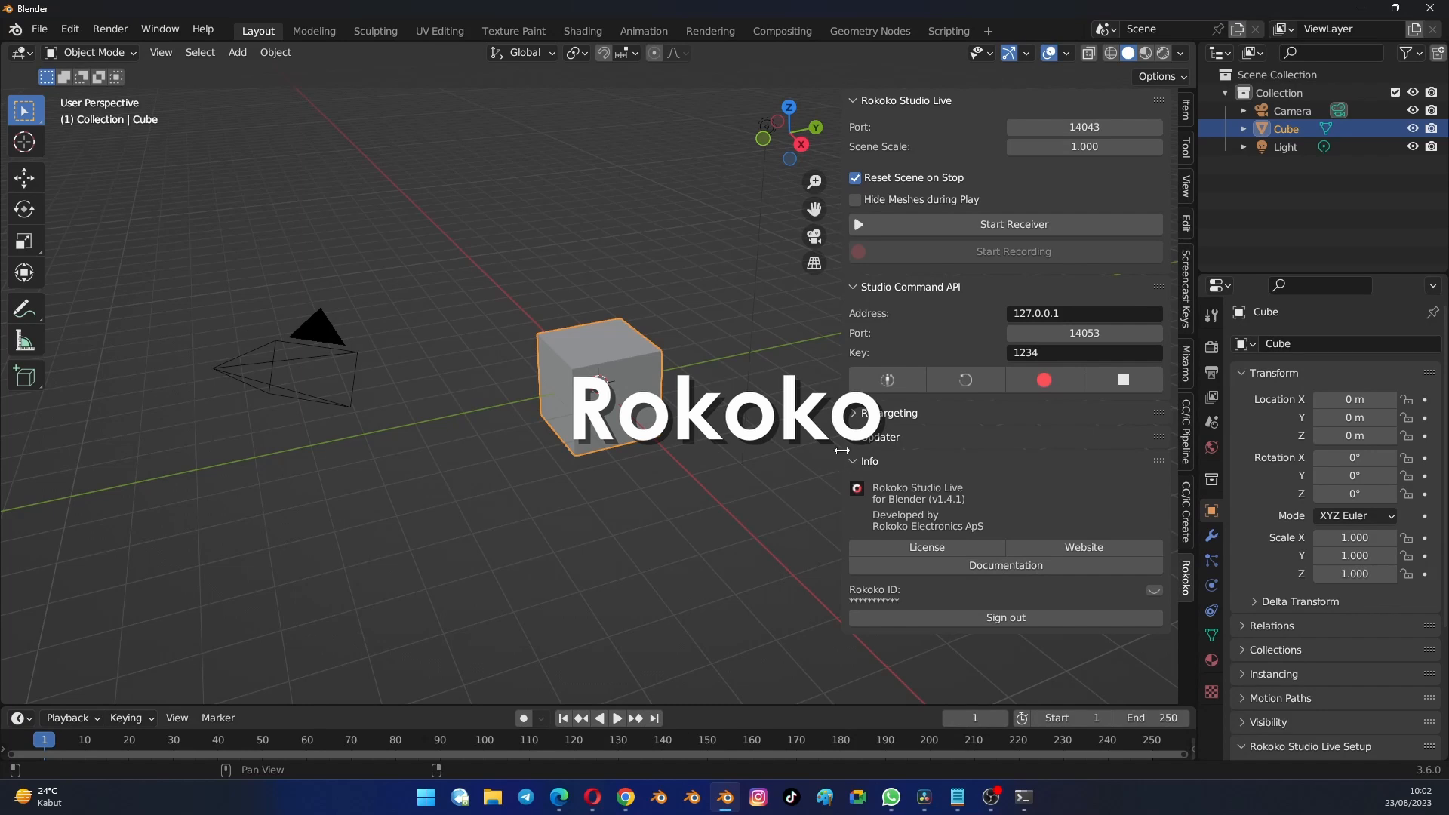
drag(842, 451, 951, 461)
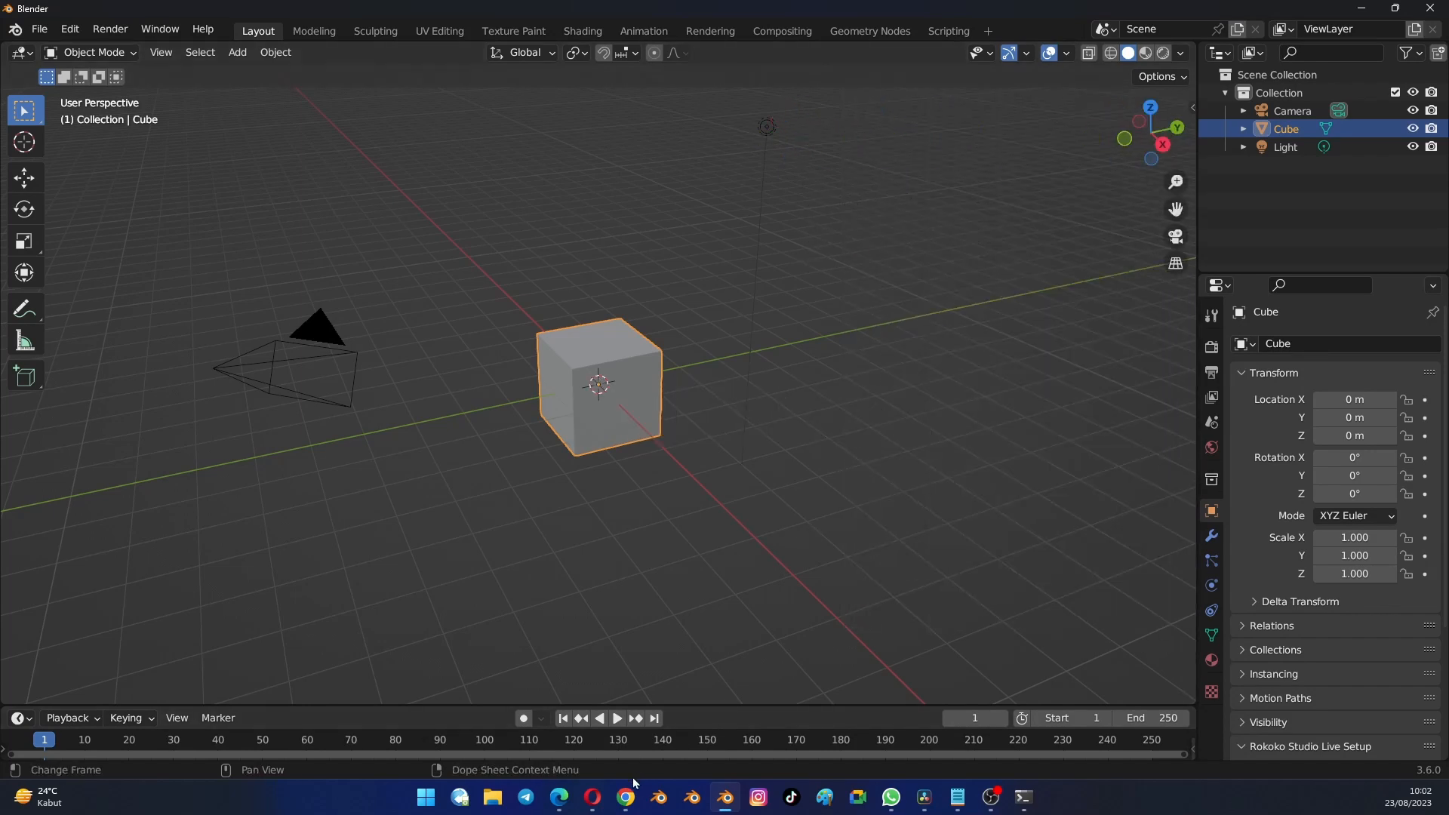
Switch to Chrome and browse the popular videos on the CGDive YouTube channel
click(625, 805)
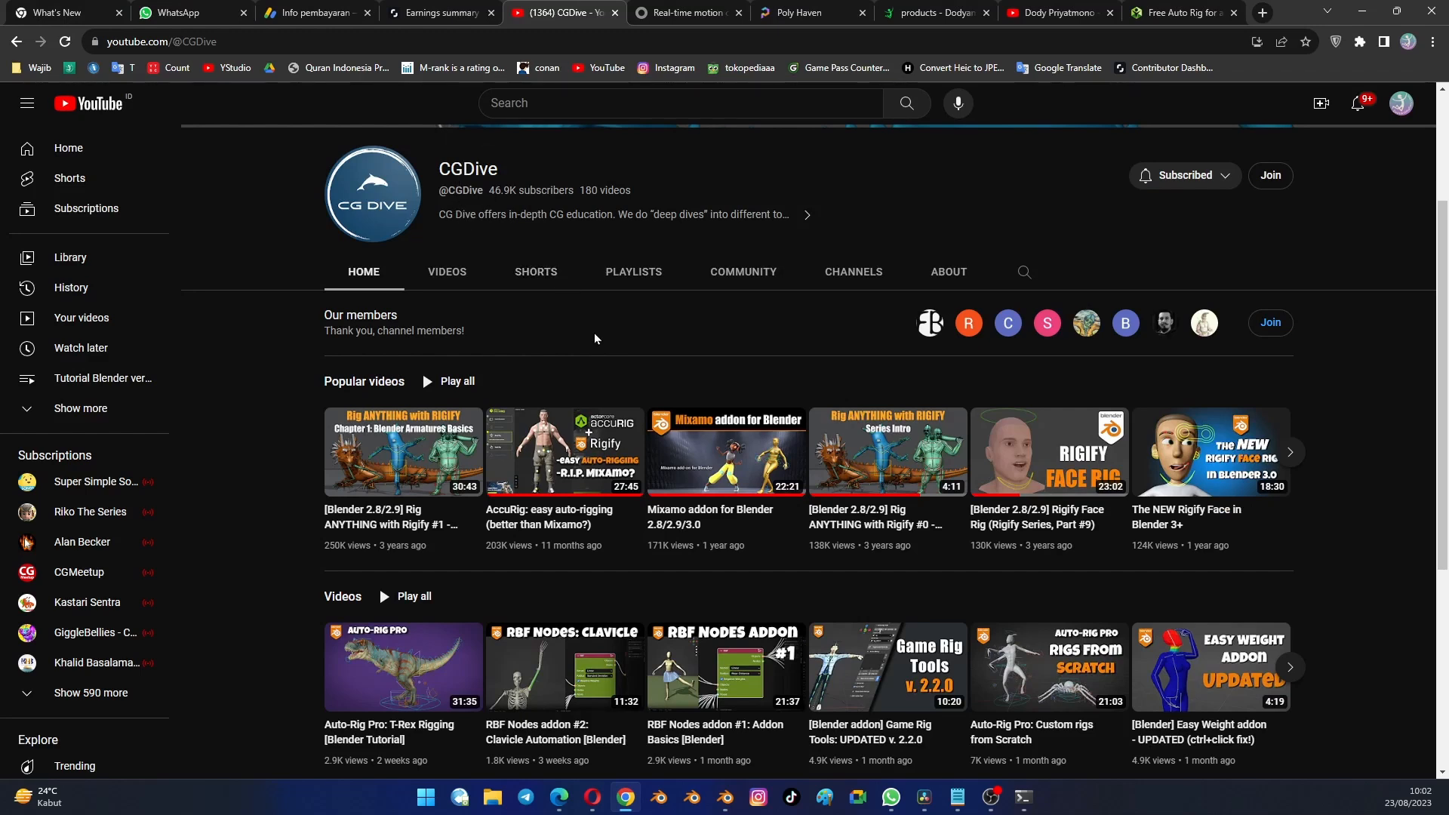
scroll(596, 338, down, 3)
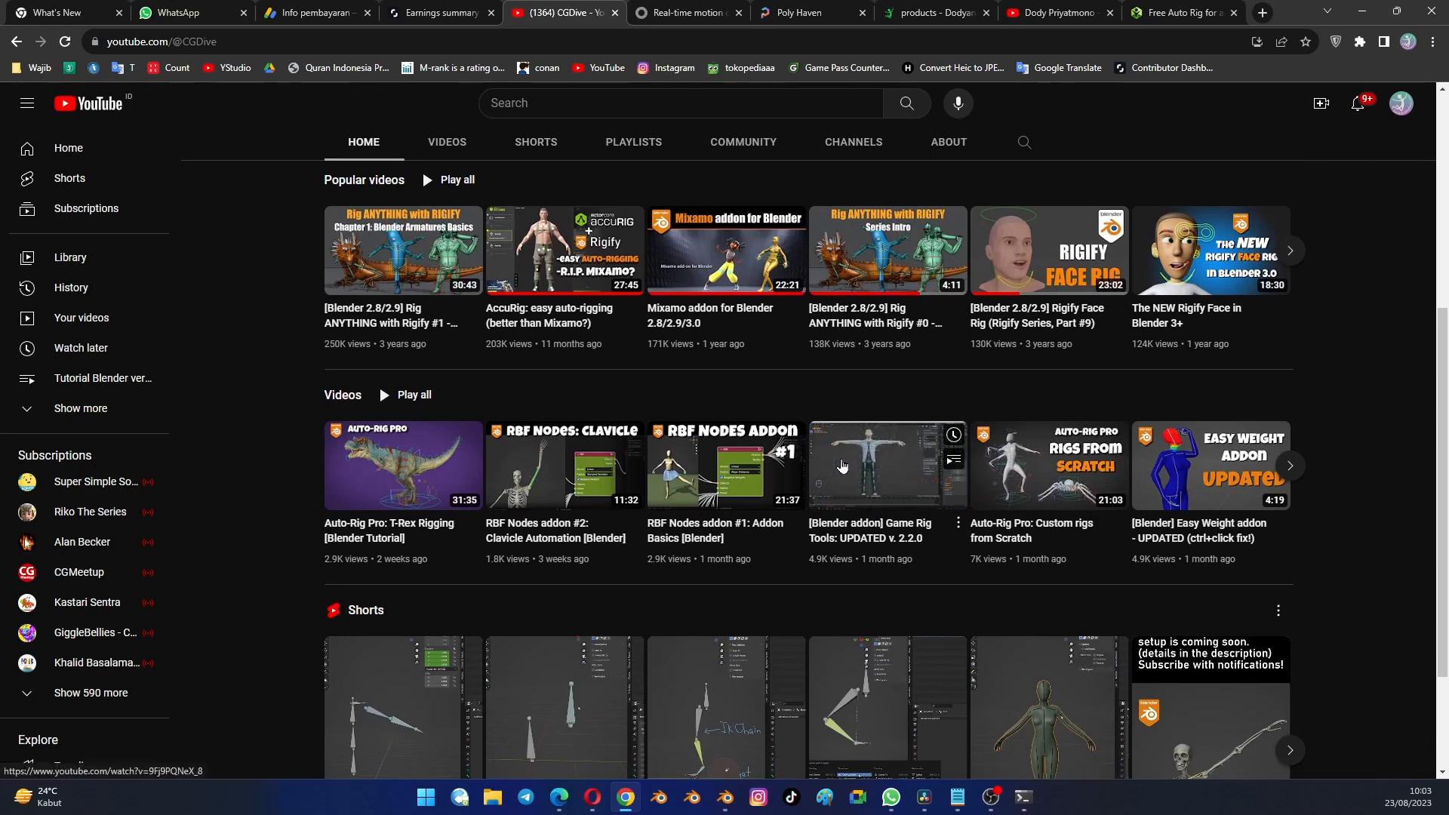
scroll(843, 465, up, 1)
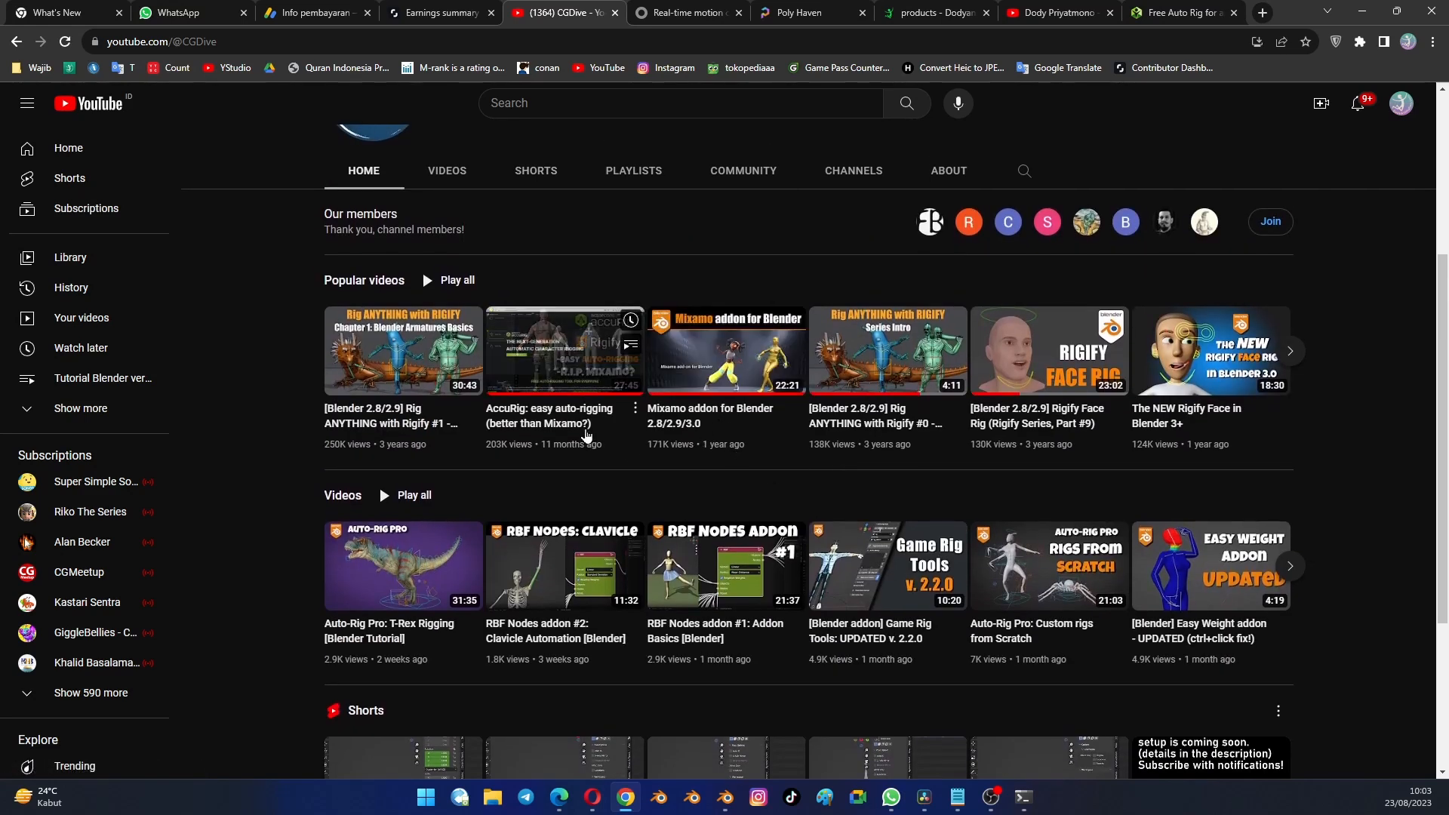
Open the Blender integration page on the Rokoko website
key(ctrl+Tab)
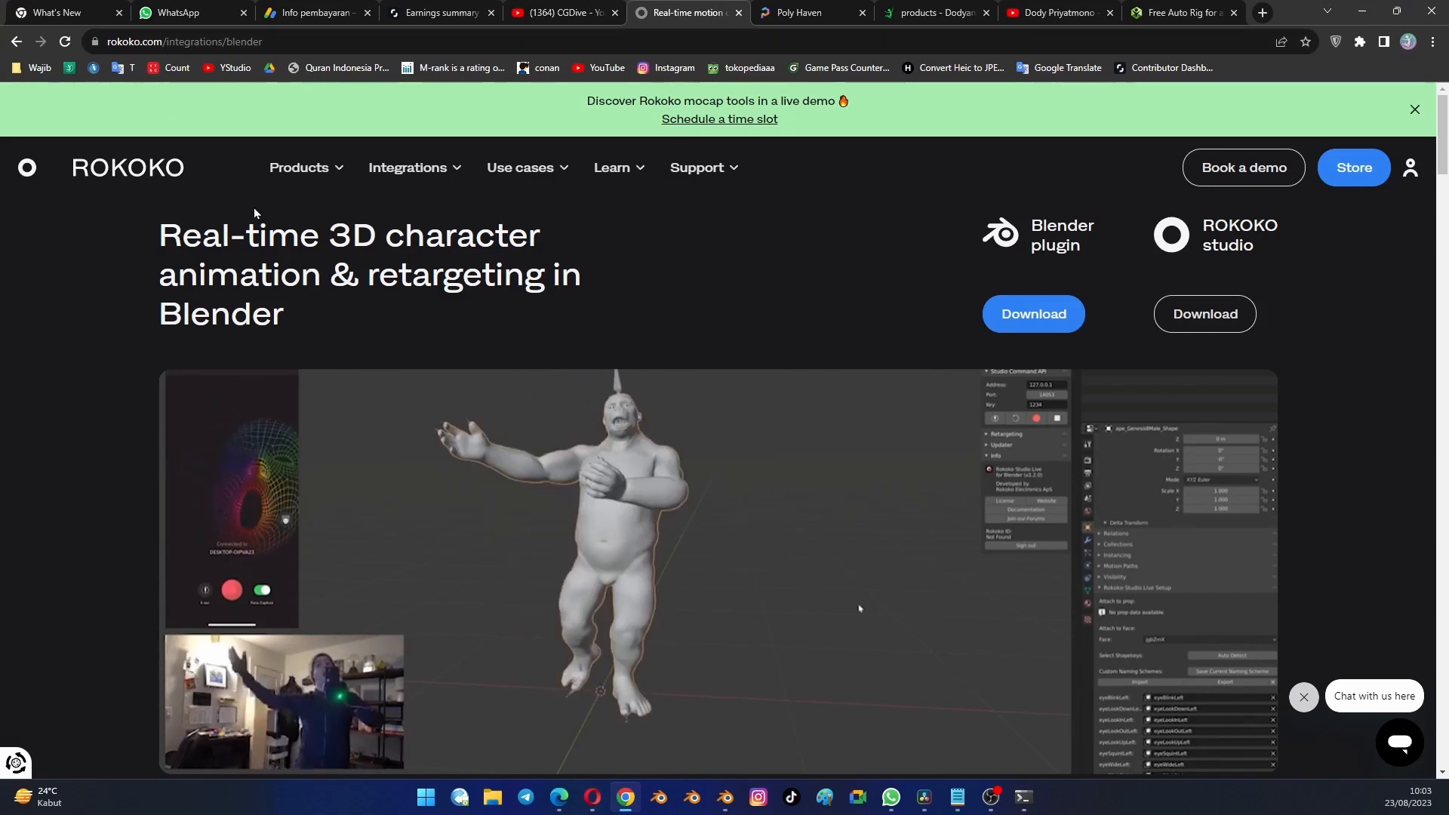
mouse_move(421, 173)
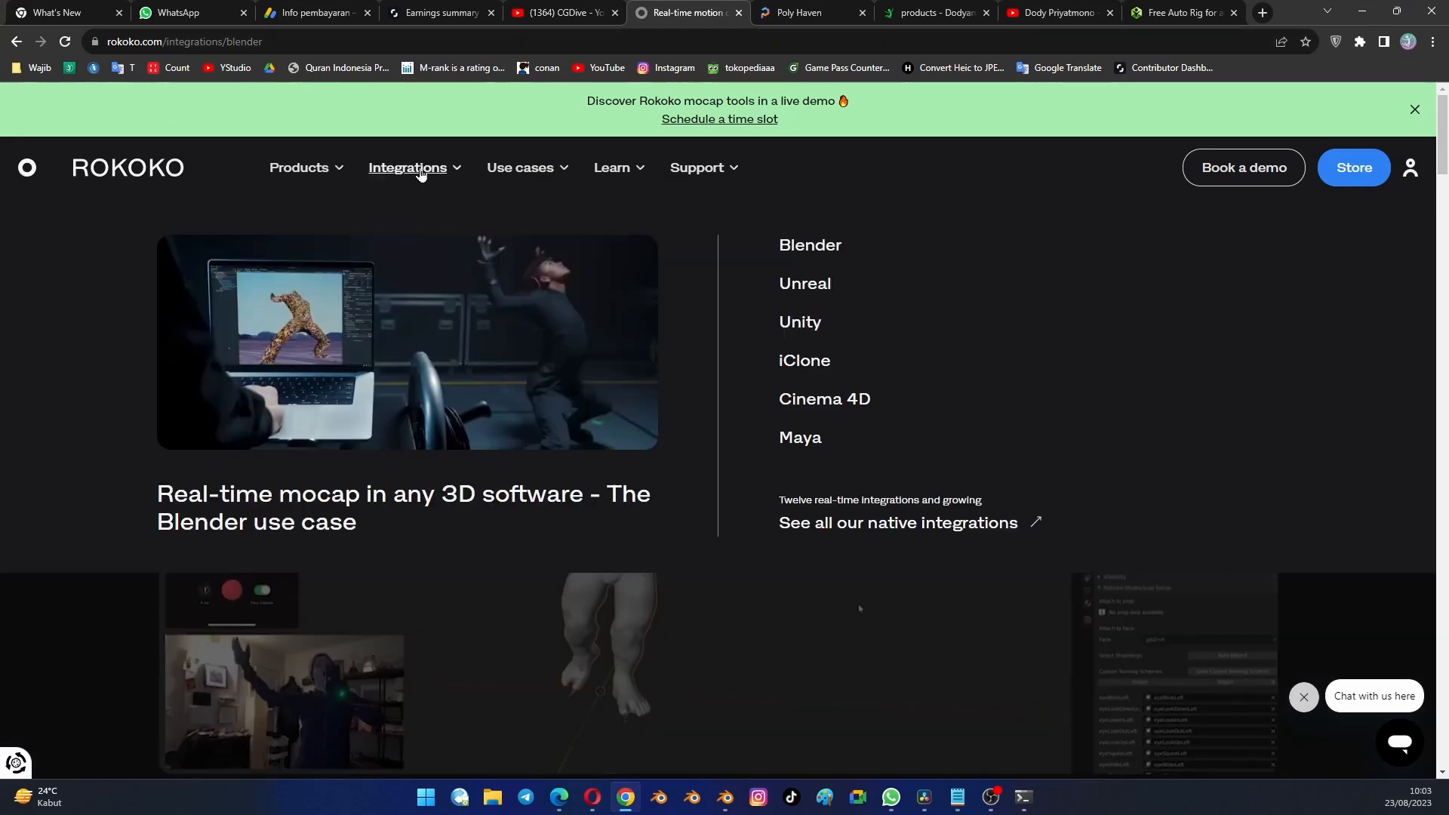
click(809, 245)
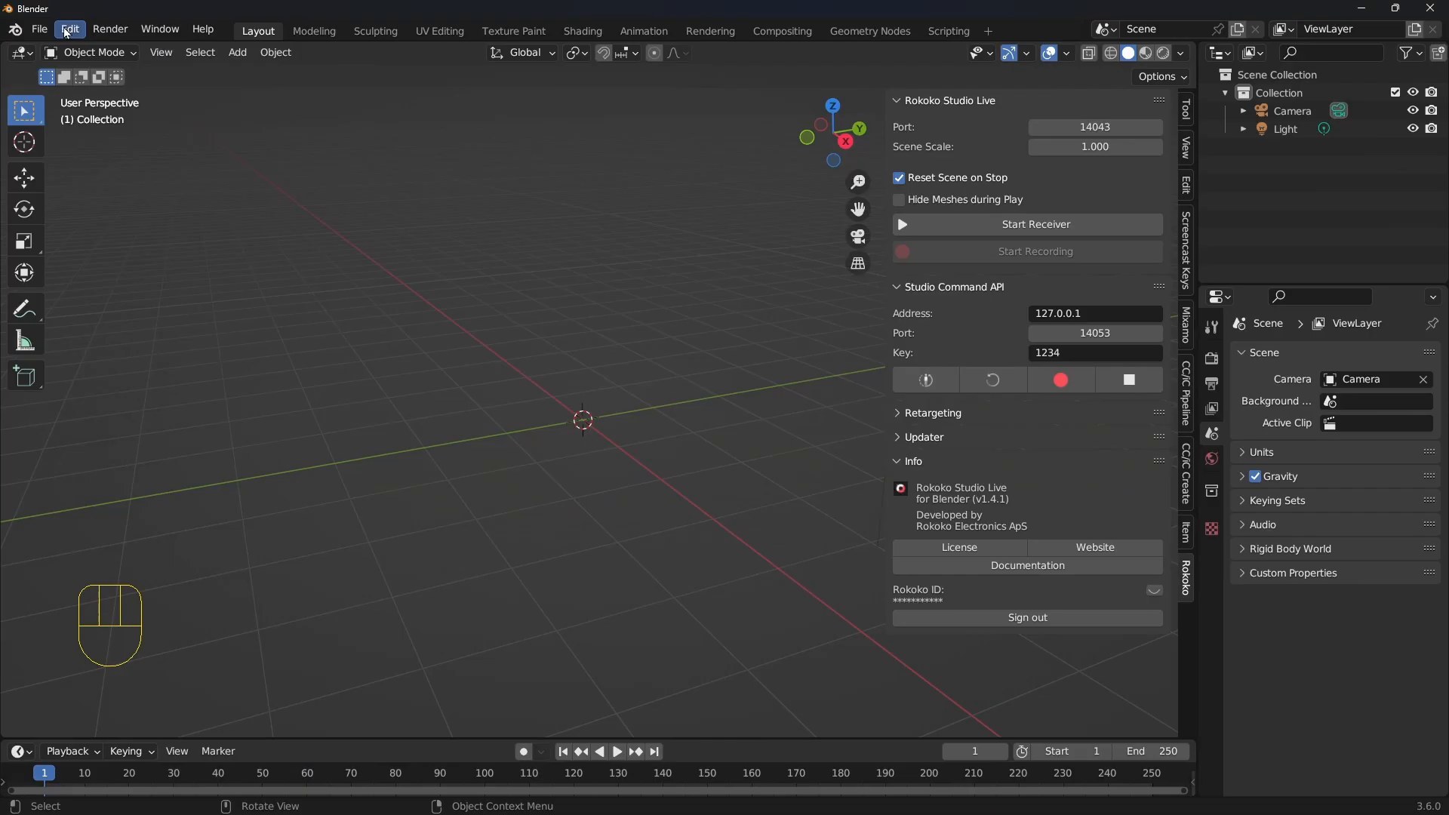
In the Blender add-on preferences, choose "rokoko-studio-live-blender-master .zip" from the "latihan accurig" folder for installation
click(71, 32)
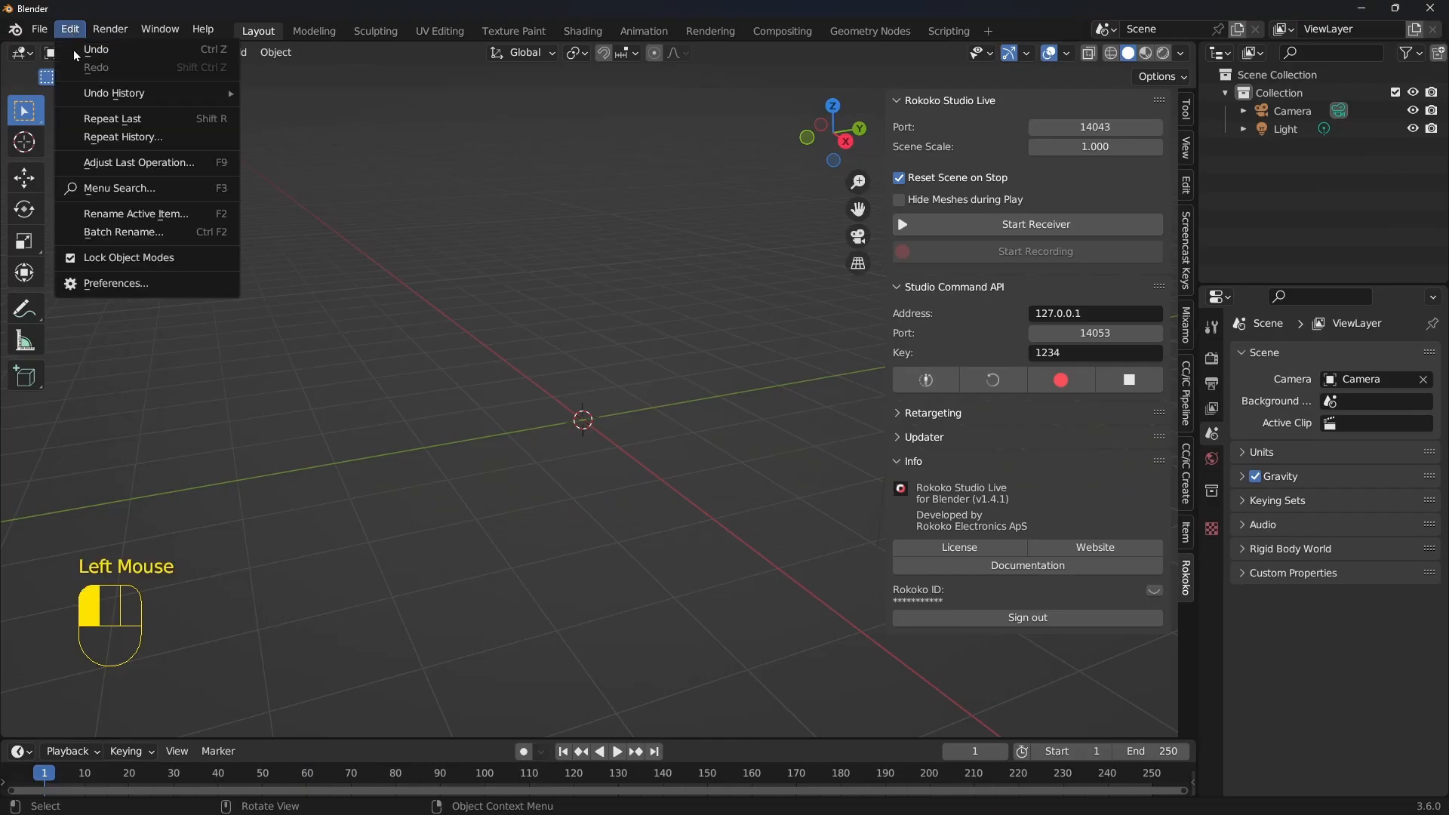
click(114, 285)
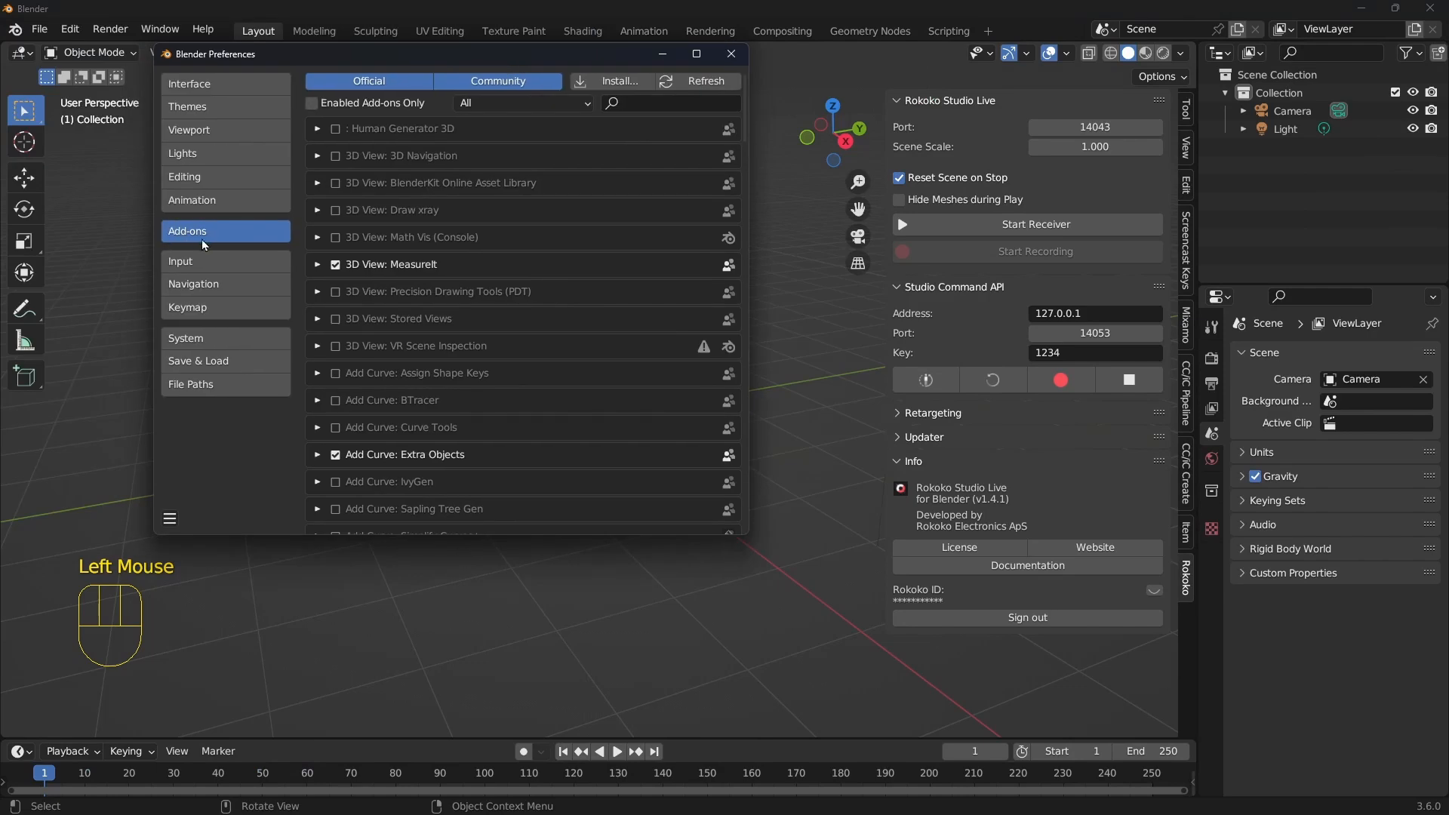
click(636, 81)
click(90, 329)
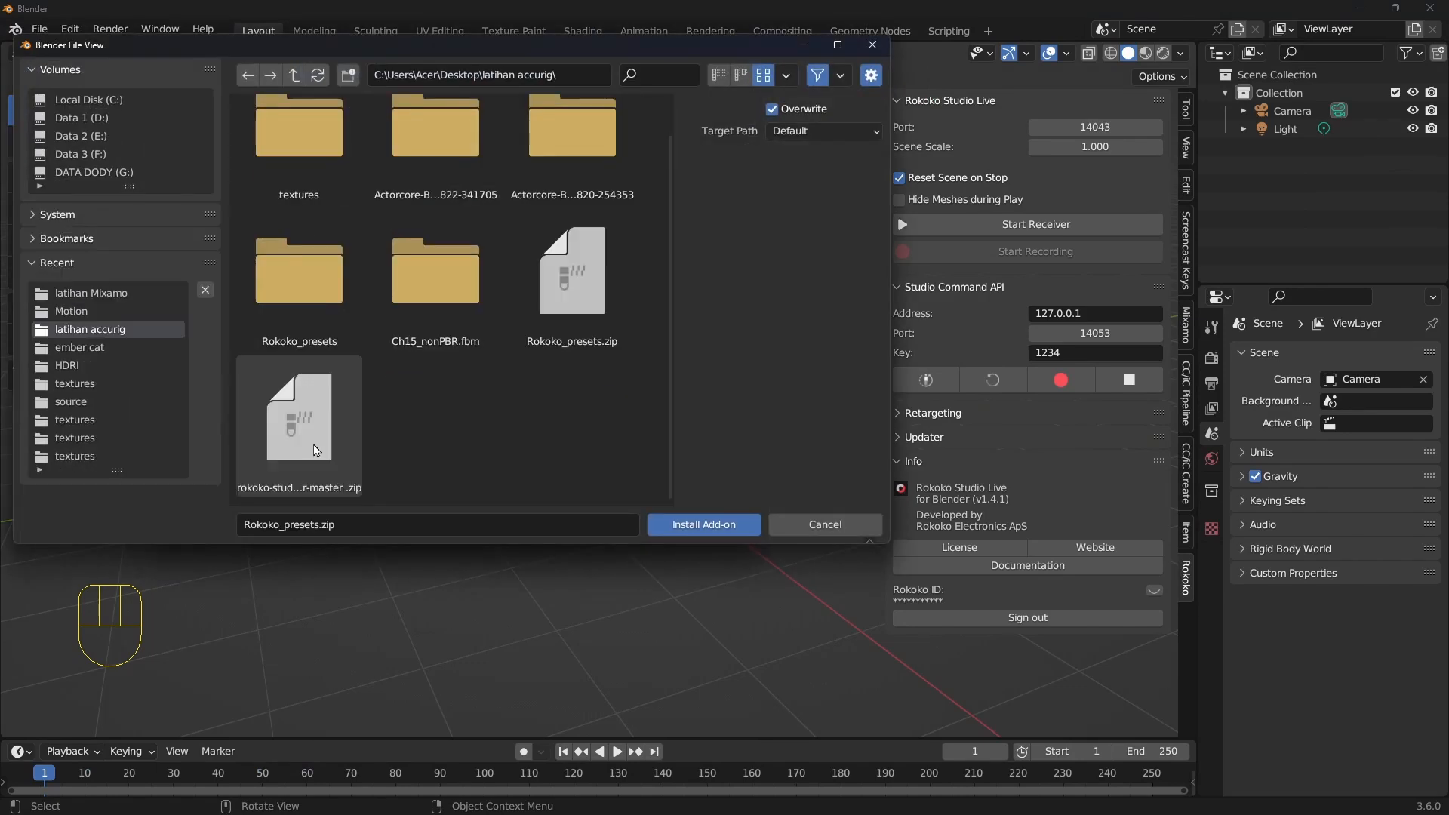
click(297, 483)
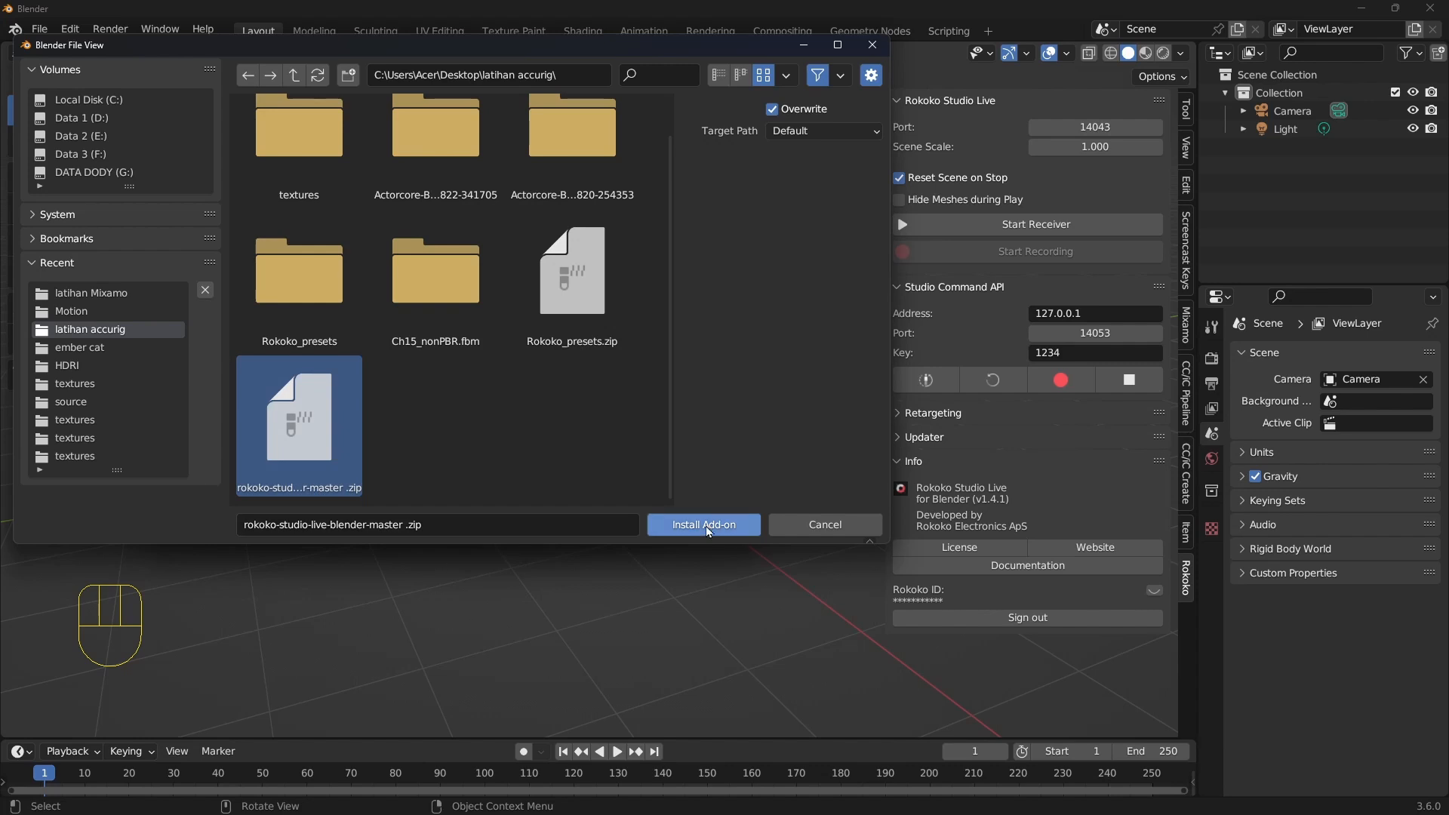
scroll(534, 256, up, 1)
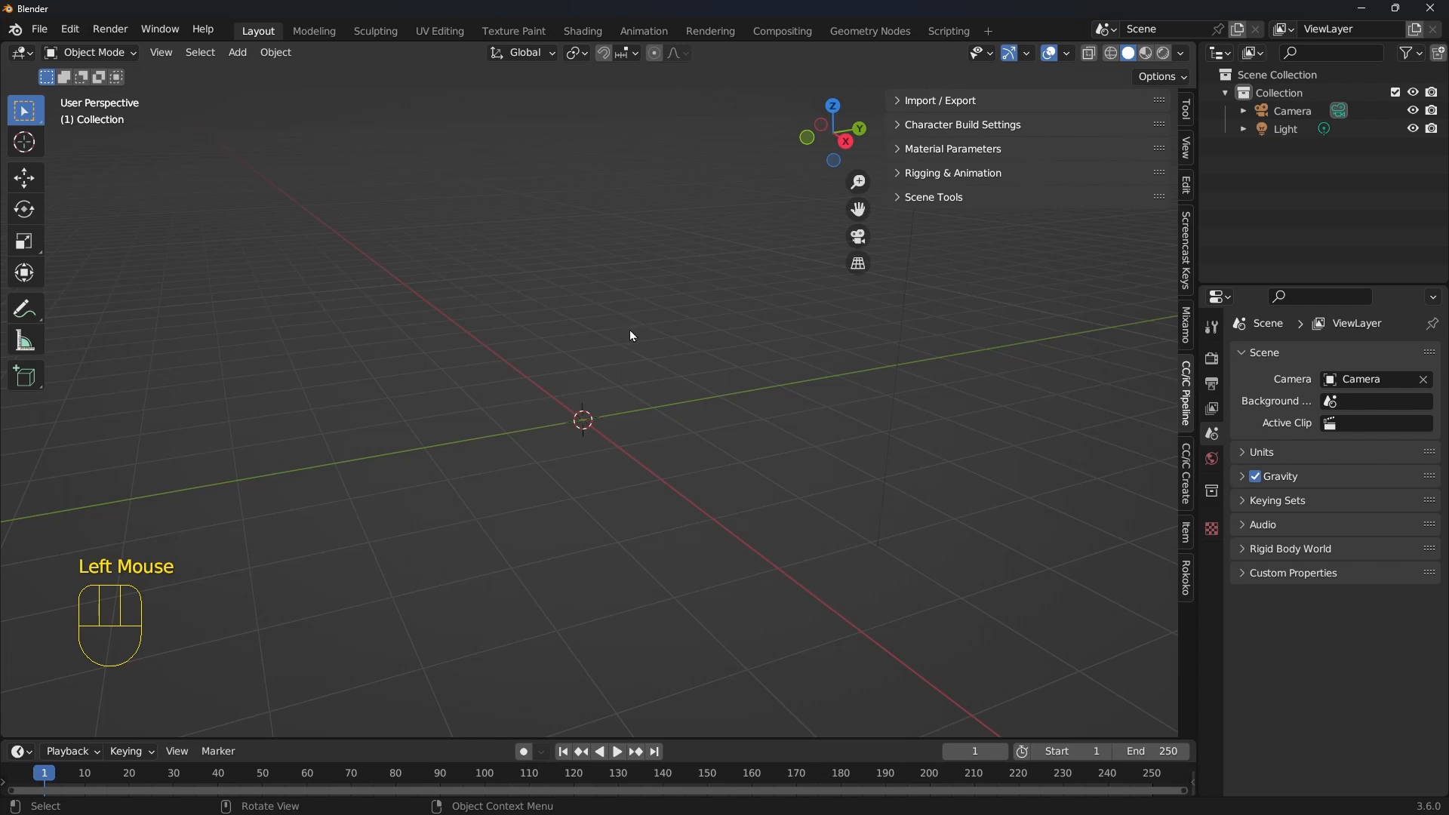
Show the CC/iC Pipeline import and export options and widen the sidebar so their labels are readable
scroll(633, 337, up, 1)
key(x)
shift+middle_drag(660, 340, 693, 346)
key(n)
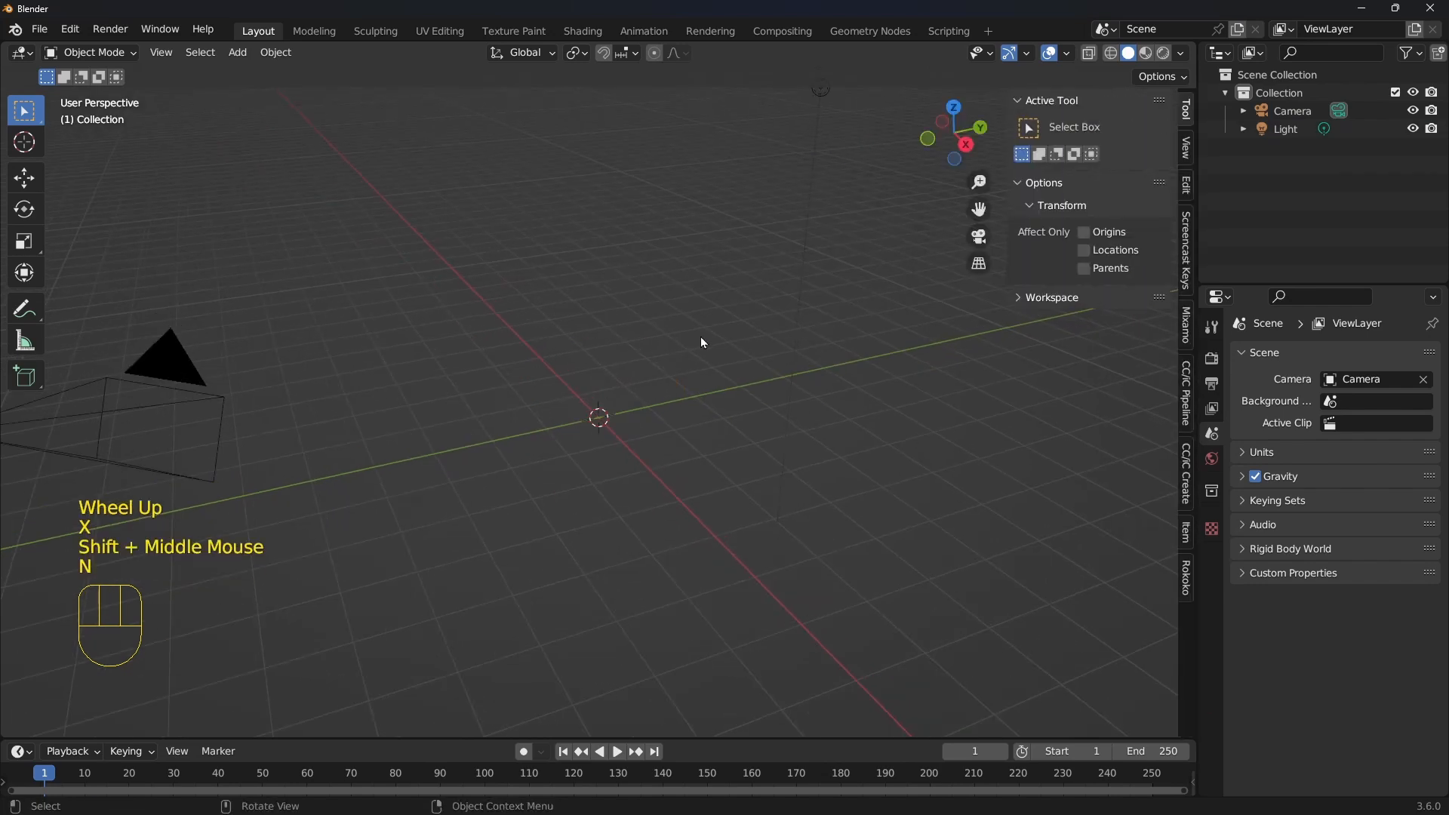
click(1186, 412)
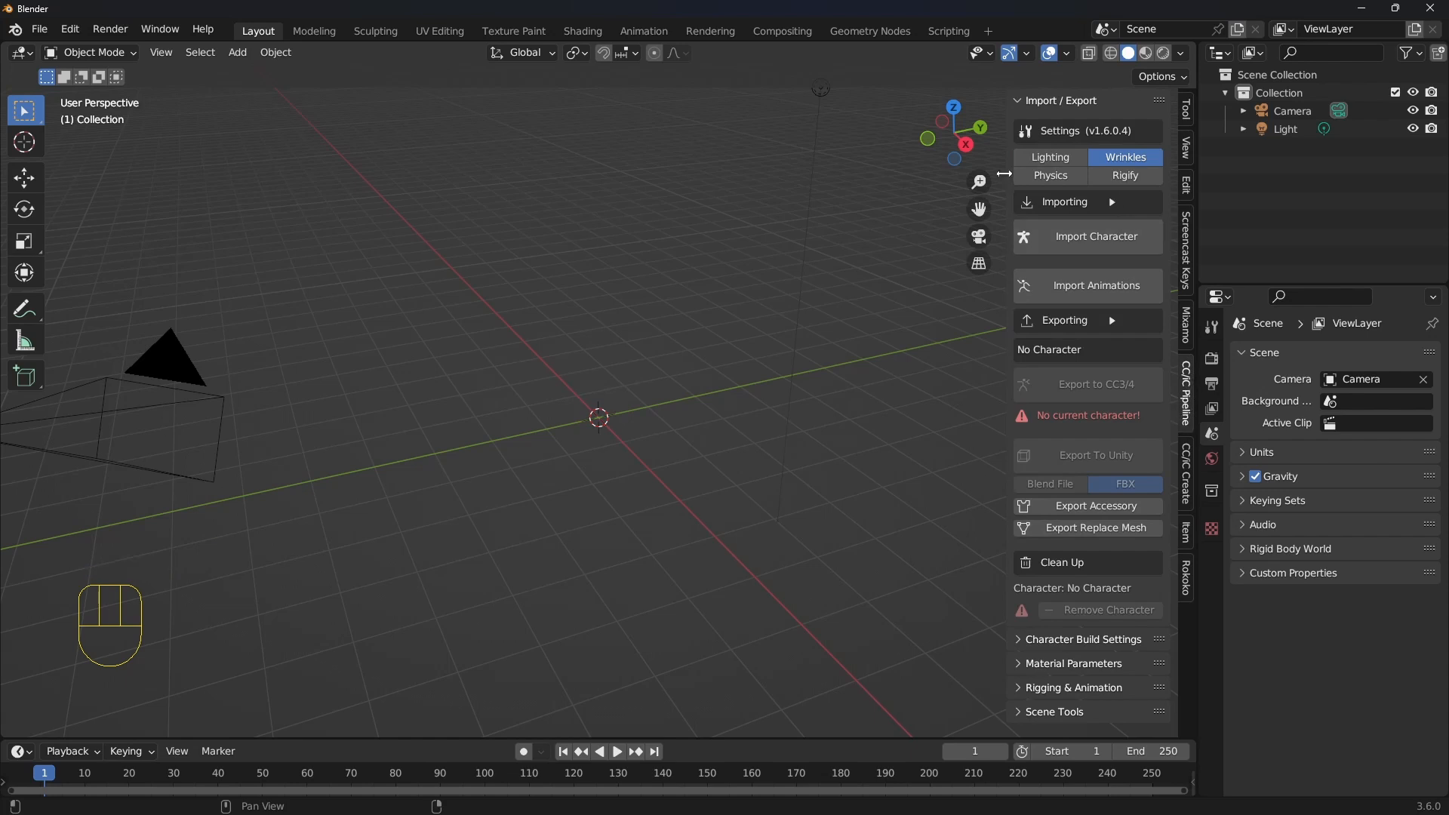
drag(1003, 173, 882, 176)
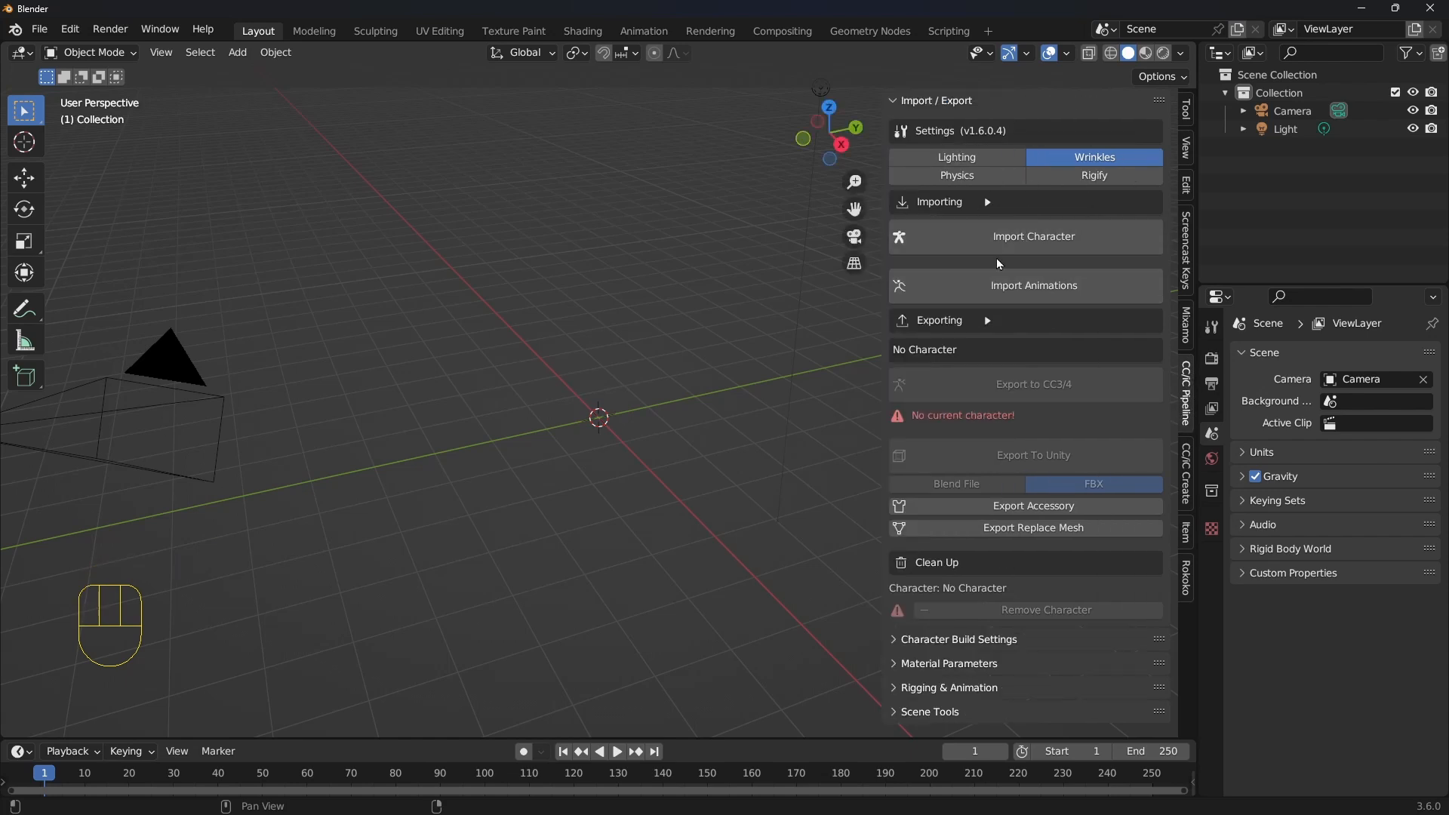
Import the character "dari accurig2.fbx" from the "latihan accurig" folder with CC/iC Pipeline's Import Character, keeping Import Animation enabled
click(40, 34)
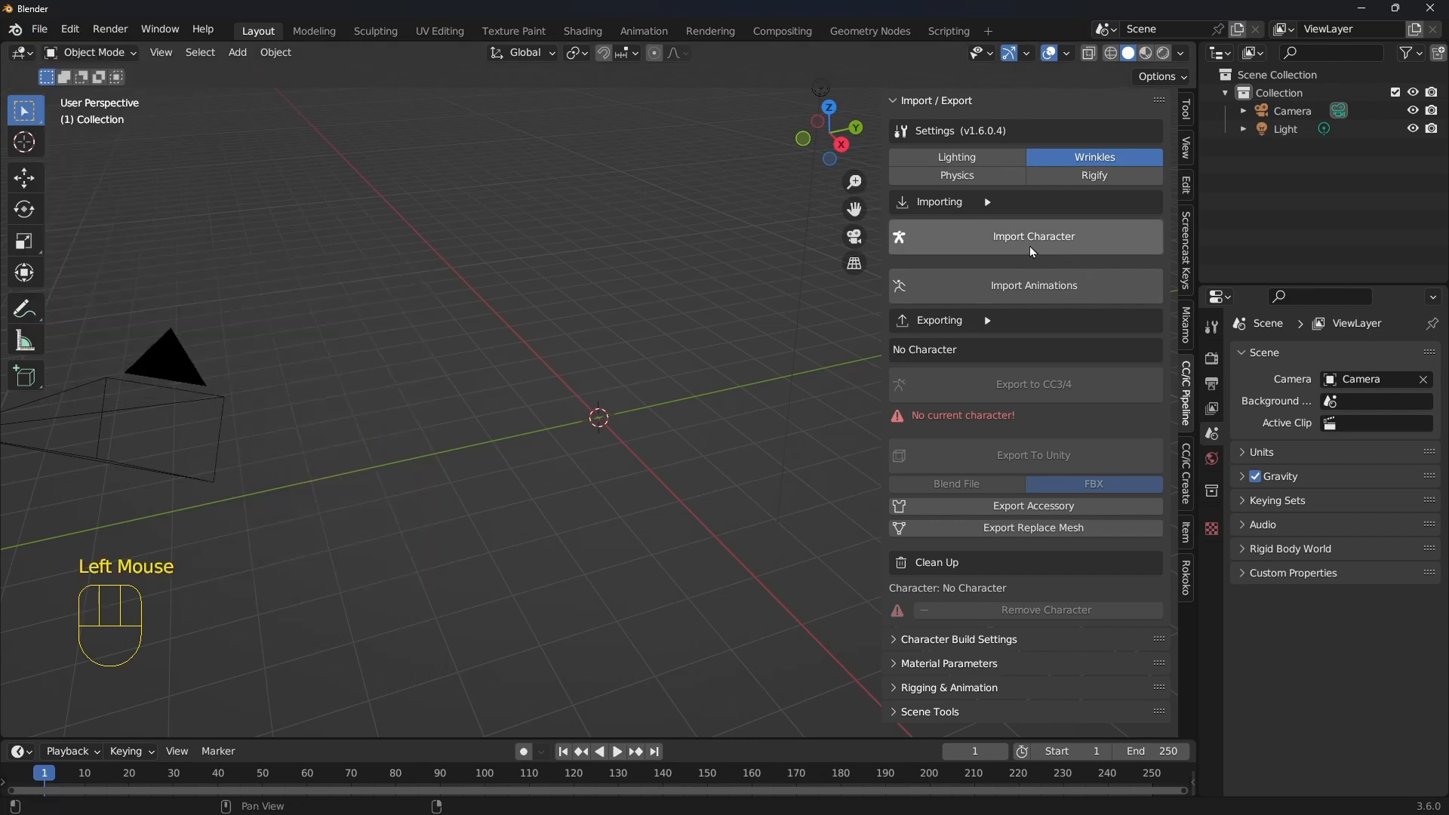
click(1033, 252)
drag(662, 162, 423, 110)
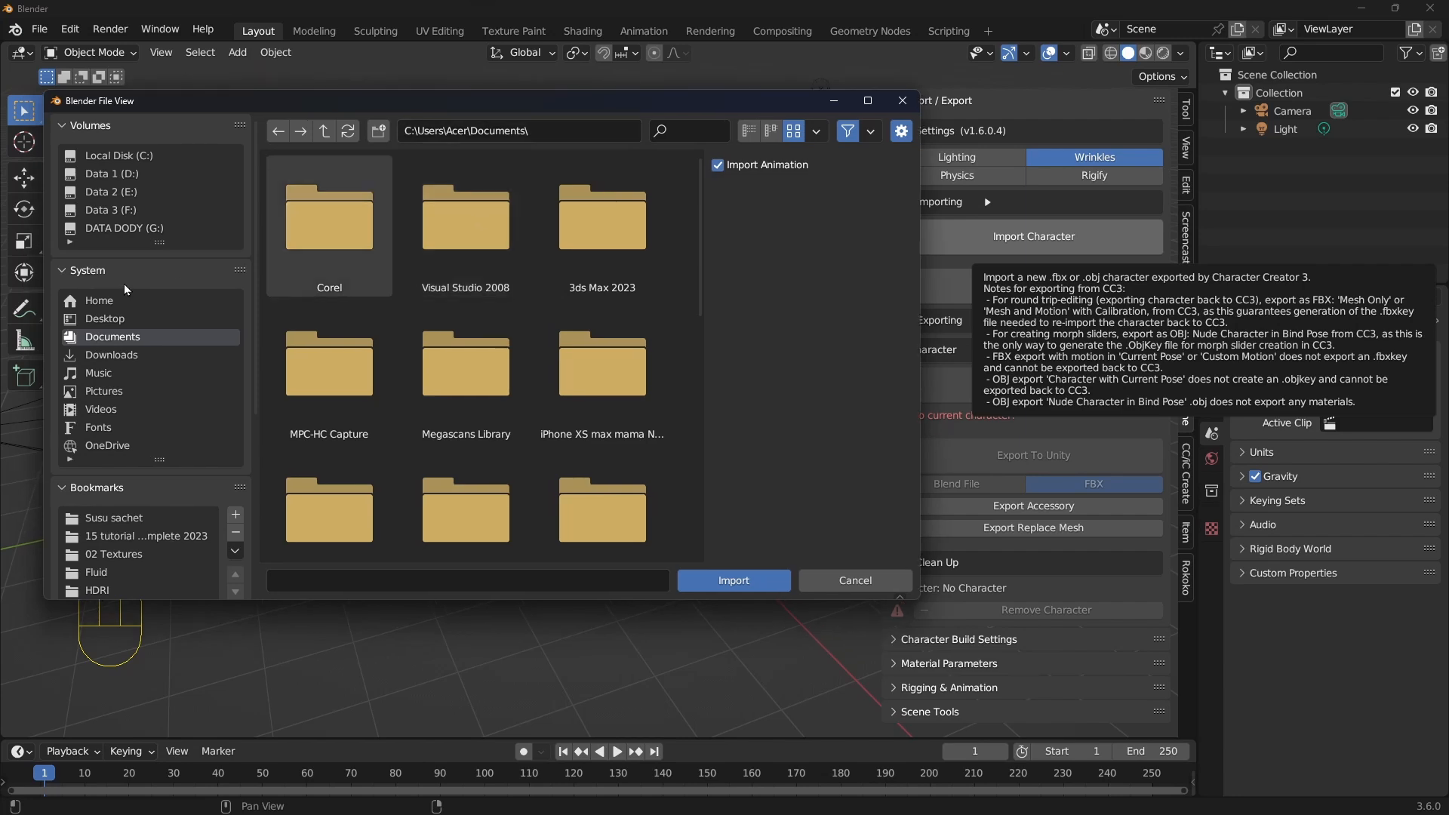
click(88, 270)
click(97, 295)
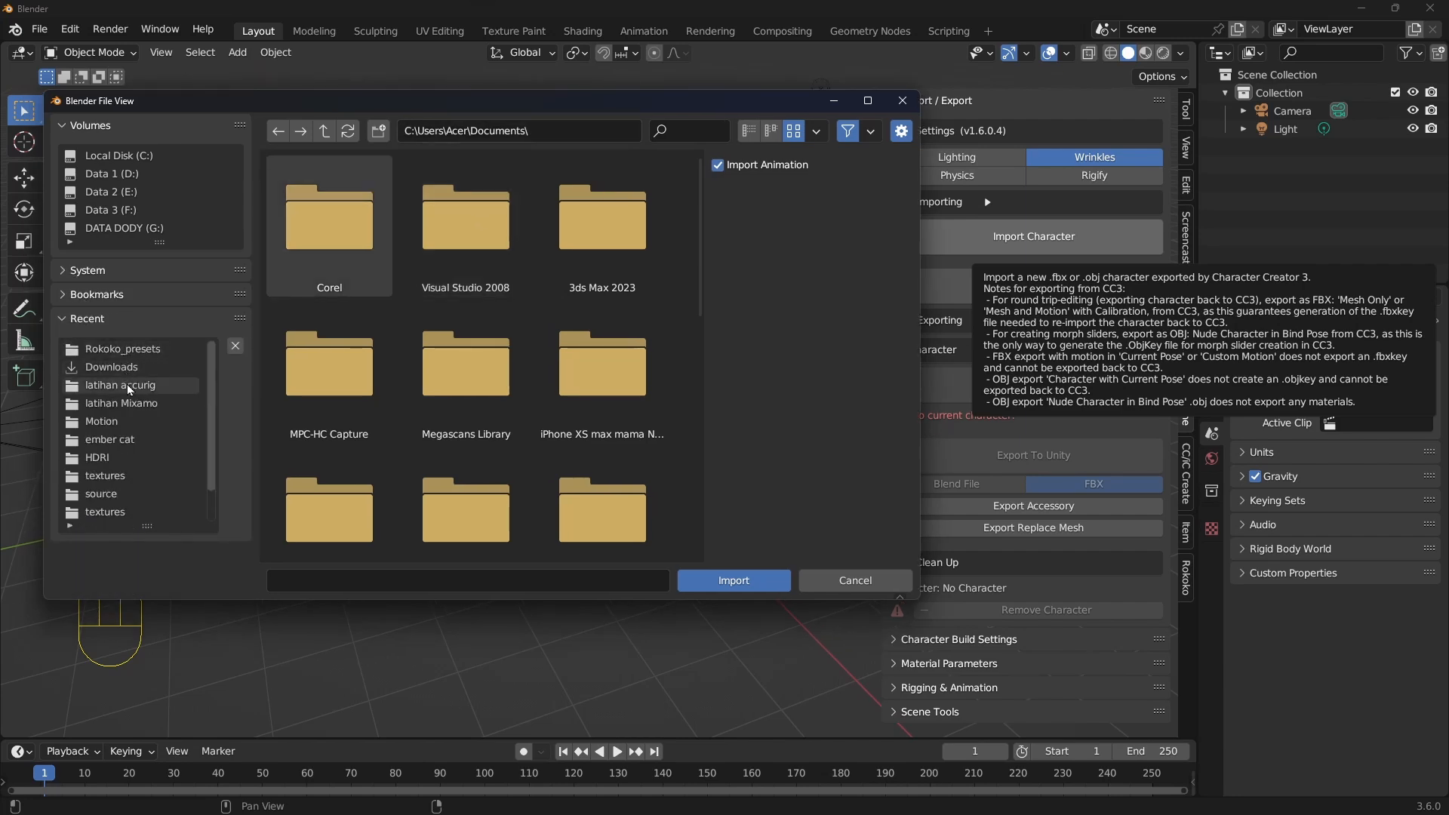
click(121, 385)
click(627, 386)
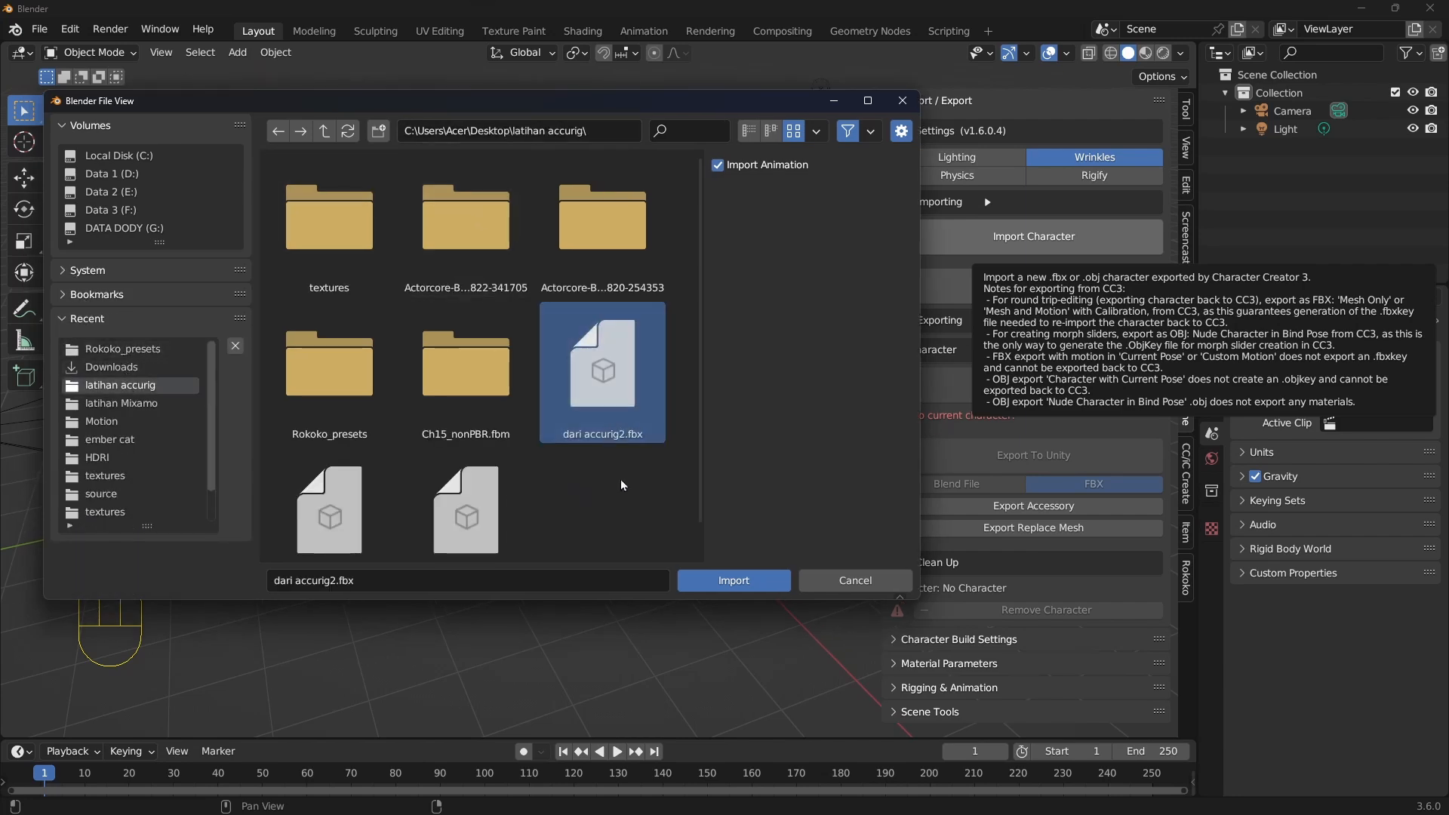
click(729, 580)
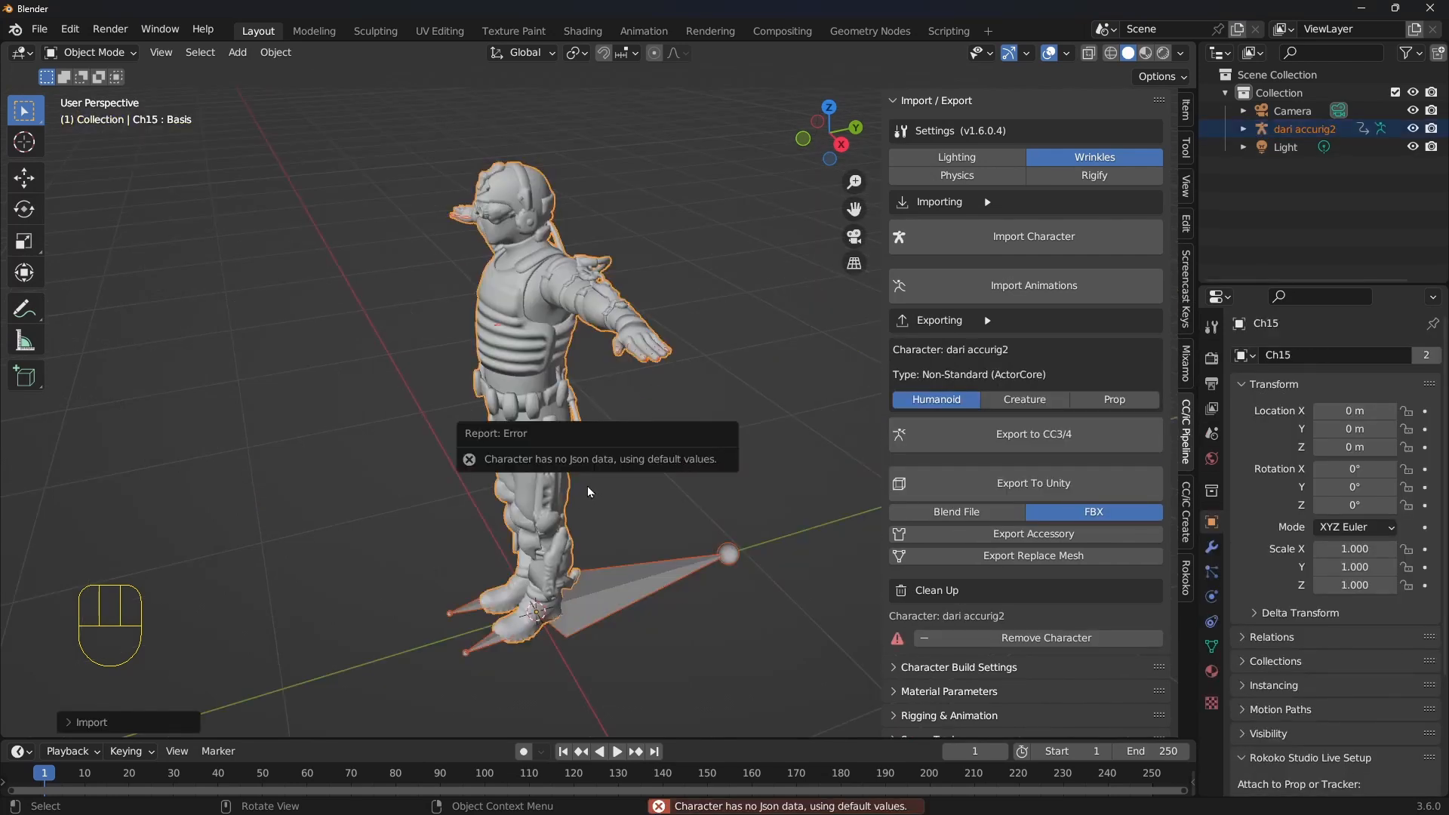
Select the "dari accurig2" armature and convert it to a Rigify rig using the Quick setup in Rigging & Animation
middle_drag(617, 383, 555, 232)
shift+middle_drag(675, 541, 663, 491)
scroll(668, 445, down, 1)
middle_drag(678, 394, 659, 404)
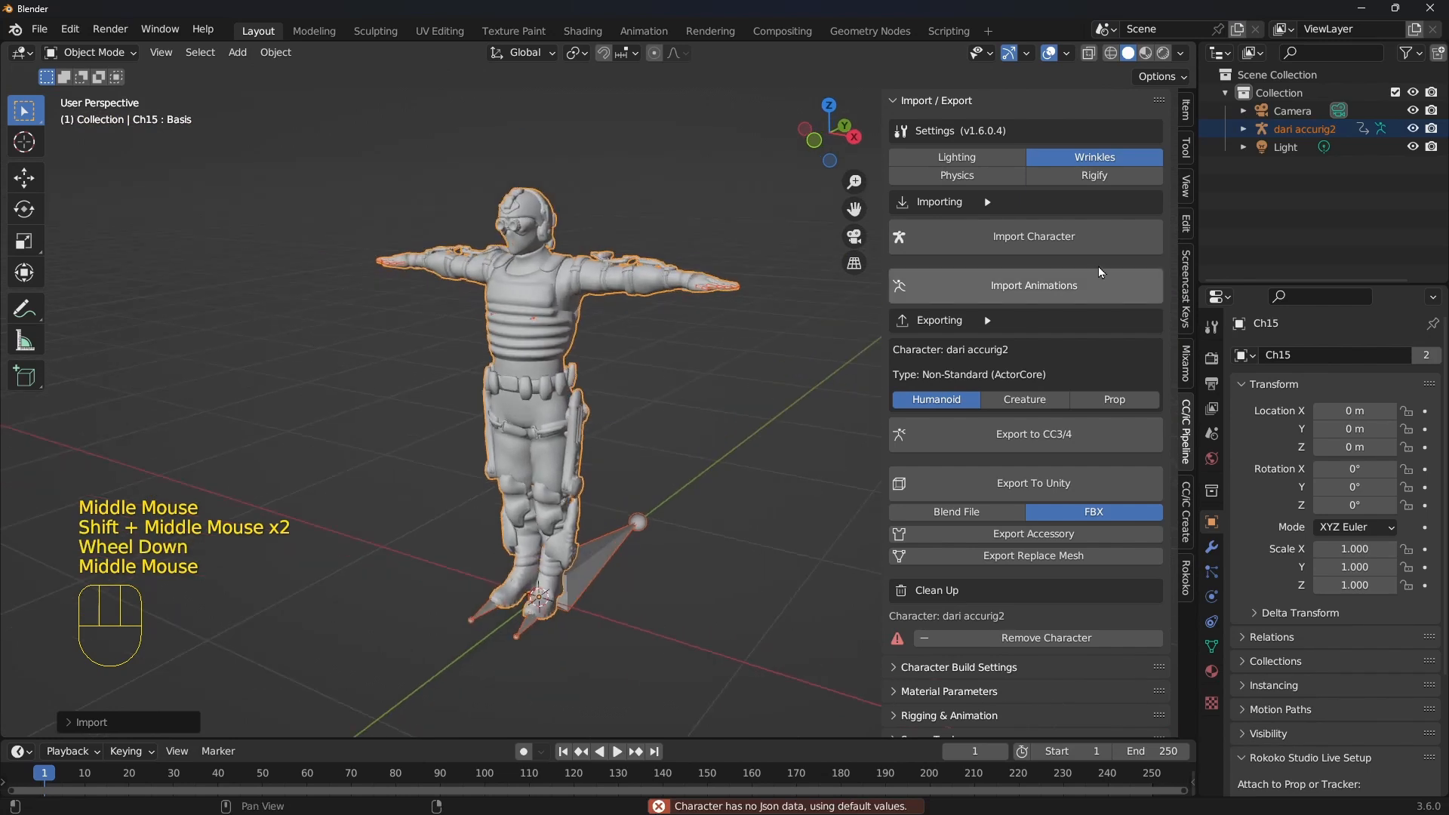
click(695, 570)
click(604, 554)
click(930, 102)
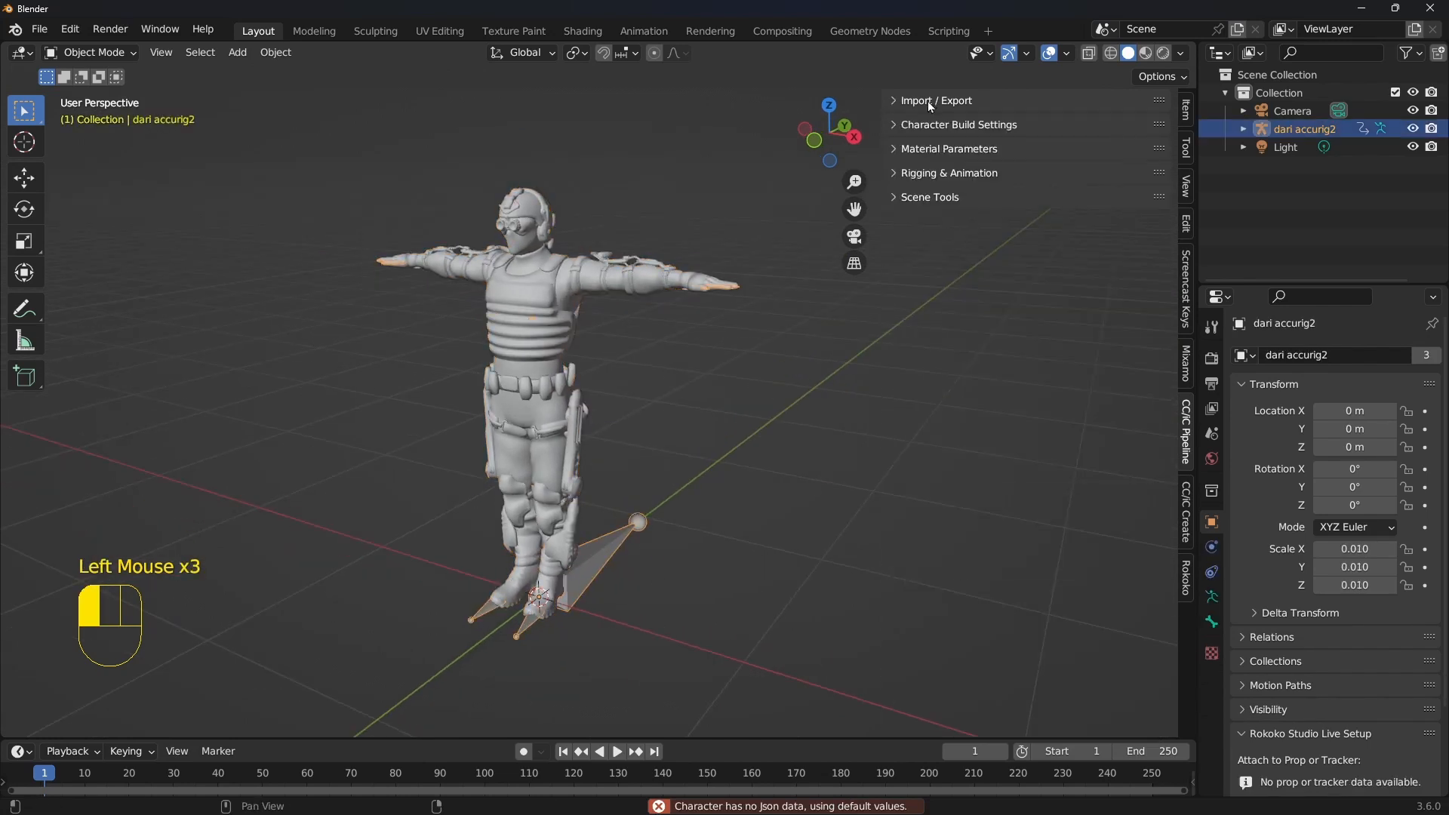
click(955, 180)
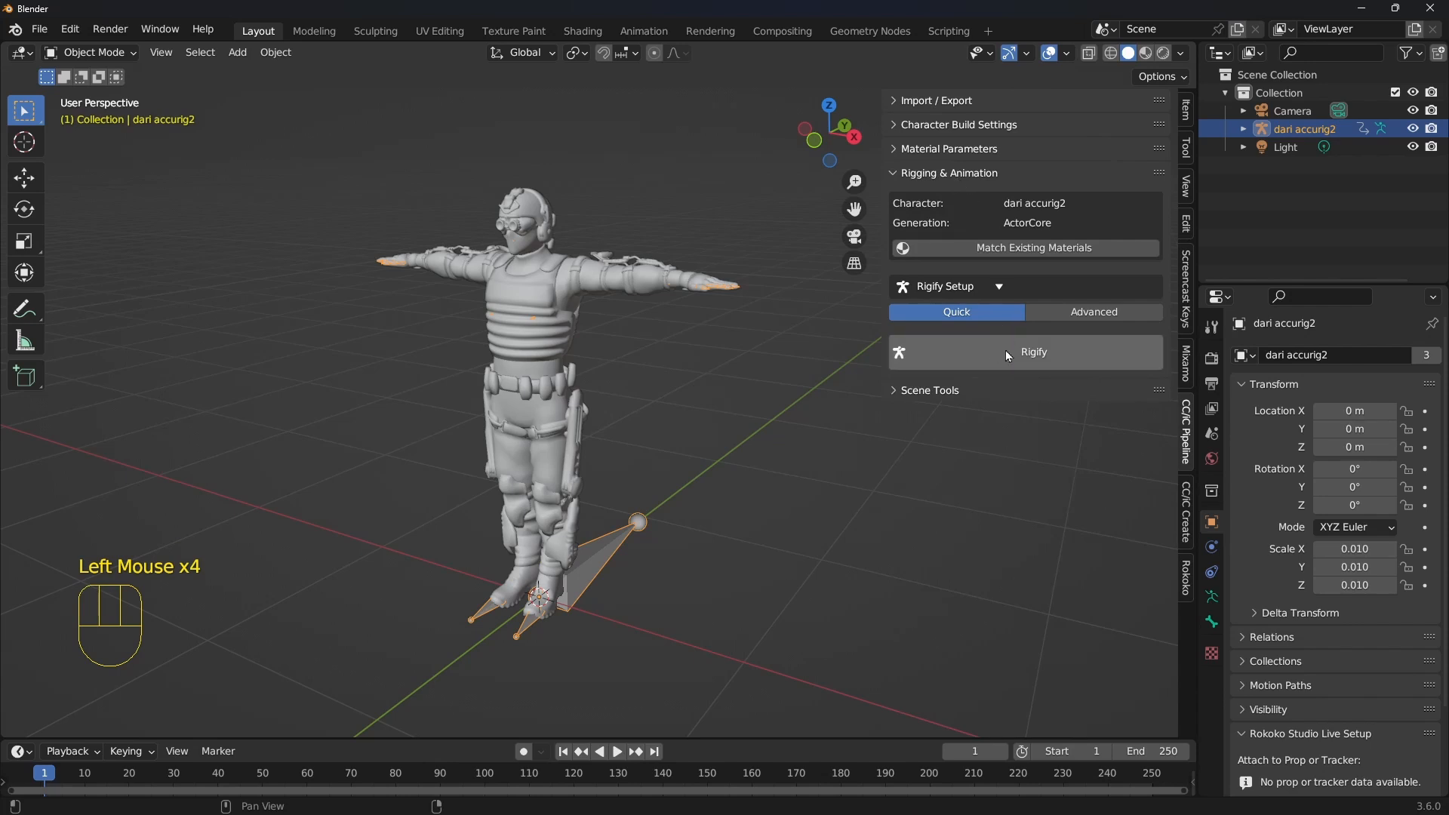
click(1025, 364)
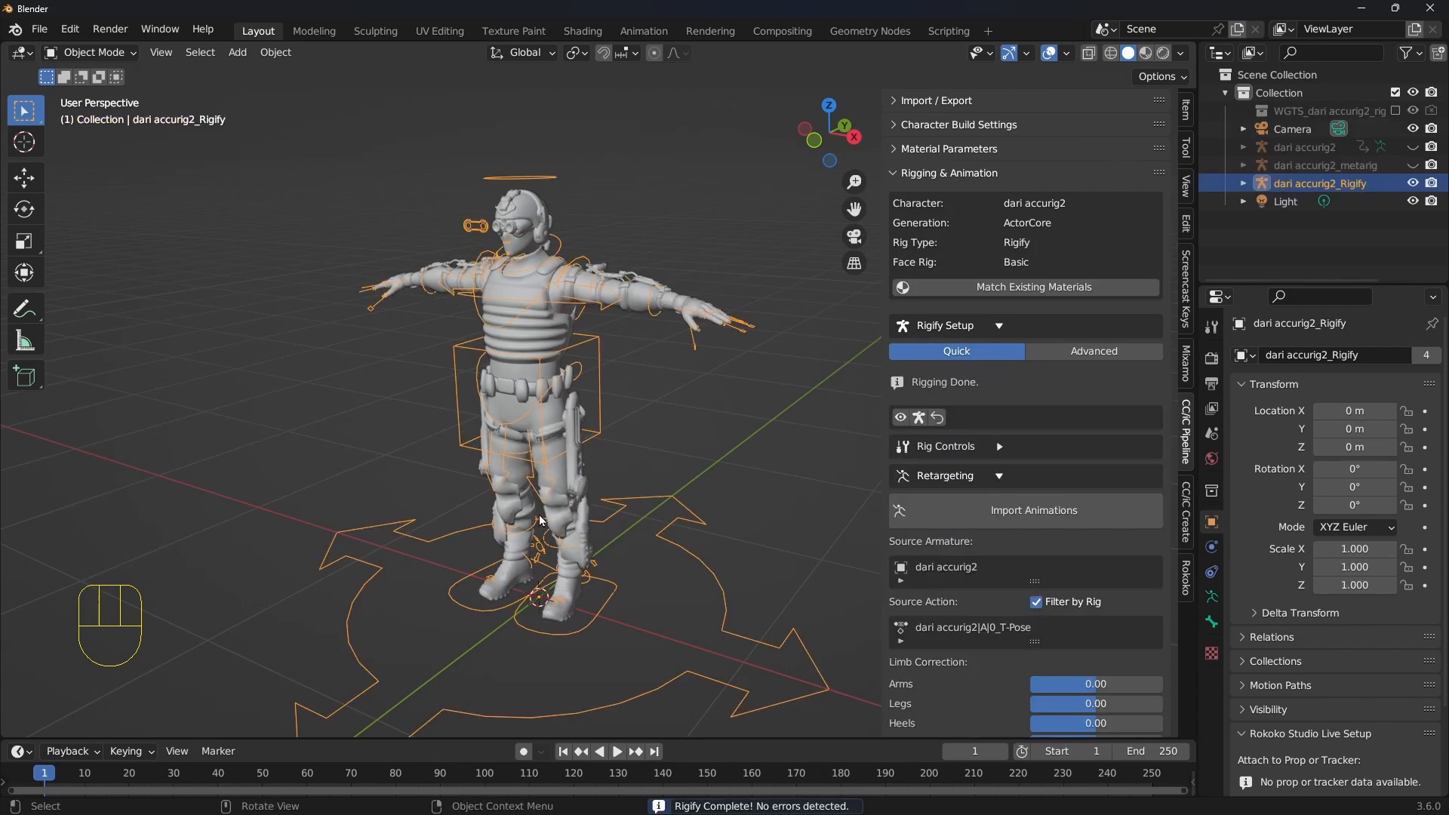
Inspect the character's "dari accurig2_Rigify" control rig and collapse the sidebar to clear the 3D viewport
shift+middle_drag(688, 517, 663, 455)
click(698, 443)
mouse_move(808, 396)
middle_down()
mouse_move(667, 404)
mouse_move(782, 391)
middle_up()
click(649, 411)
mouse_move(636, 419)
middle_down()
mouse_move(668, 425)
mouse_move(639, 446)
middle_up()
click(665, 455)
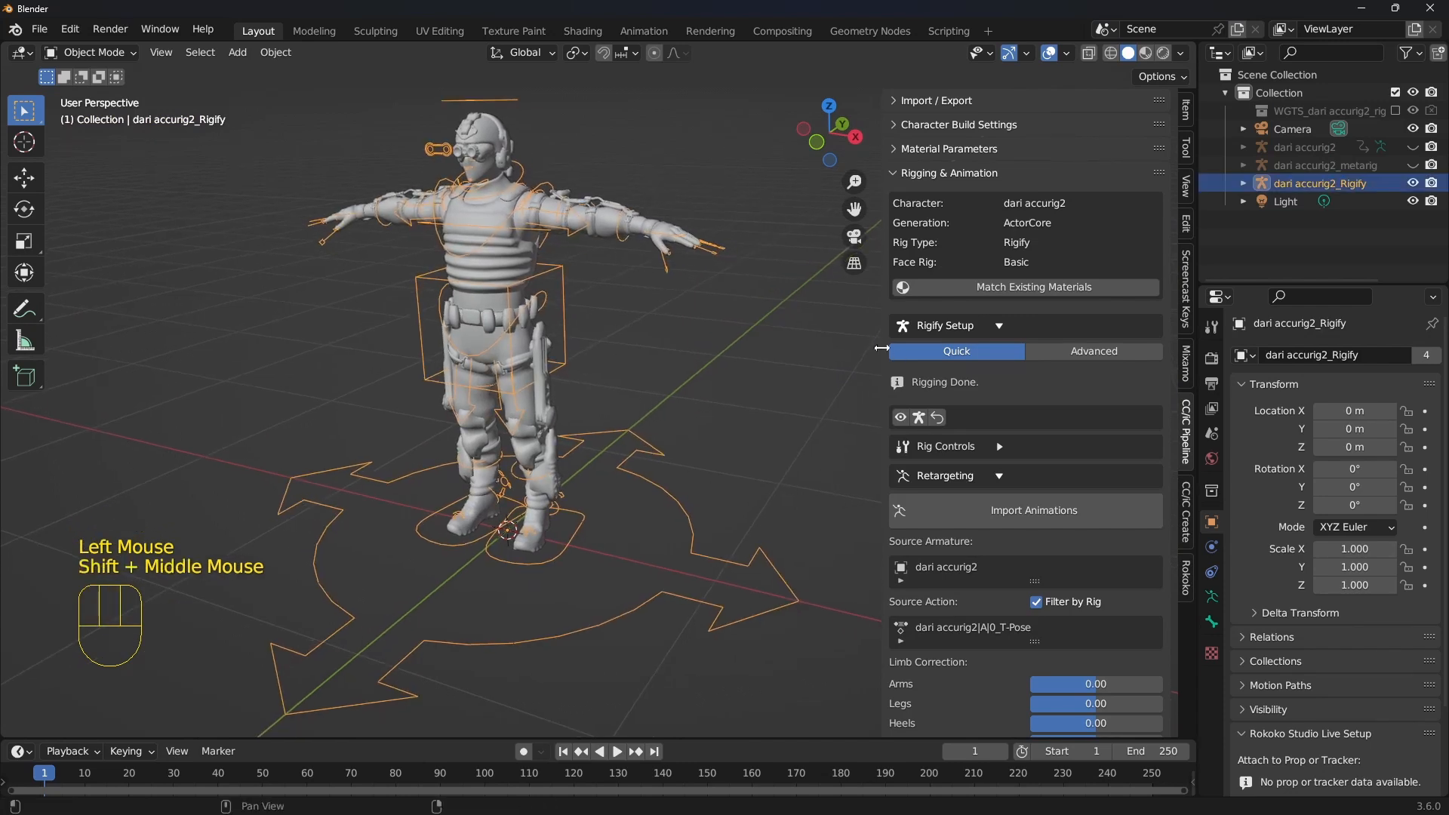
click(882, 342)
click(882, 342)
drag(882, 342, 1166, 344)
shift+middle_drag(669, 400, 674, 417)
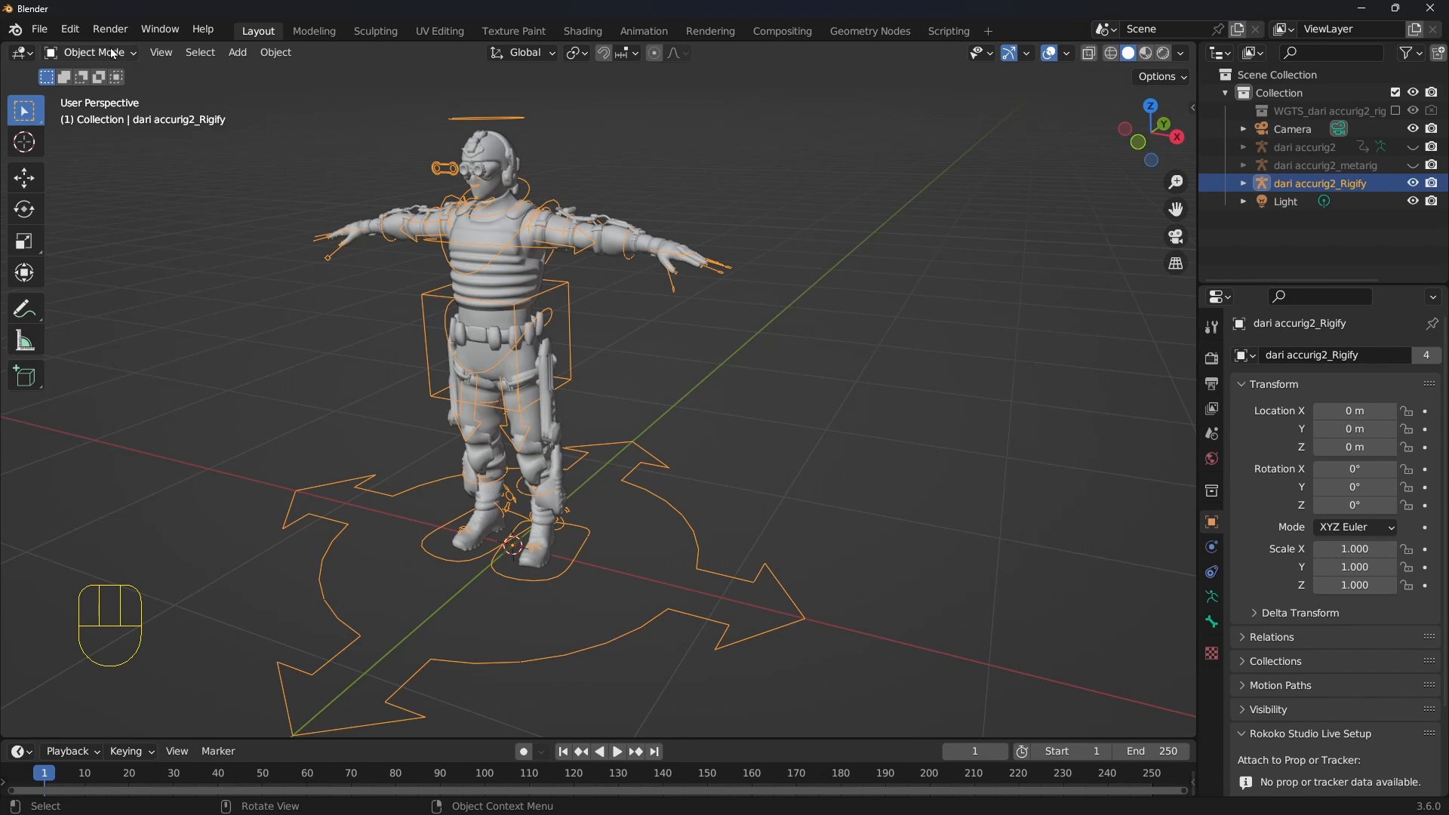
click(46, 31)
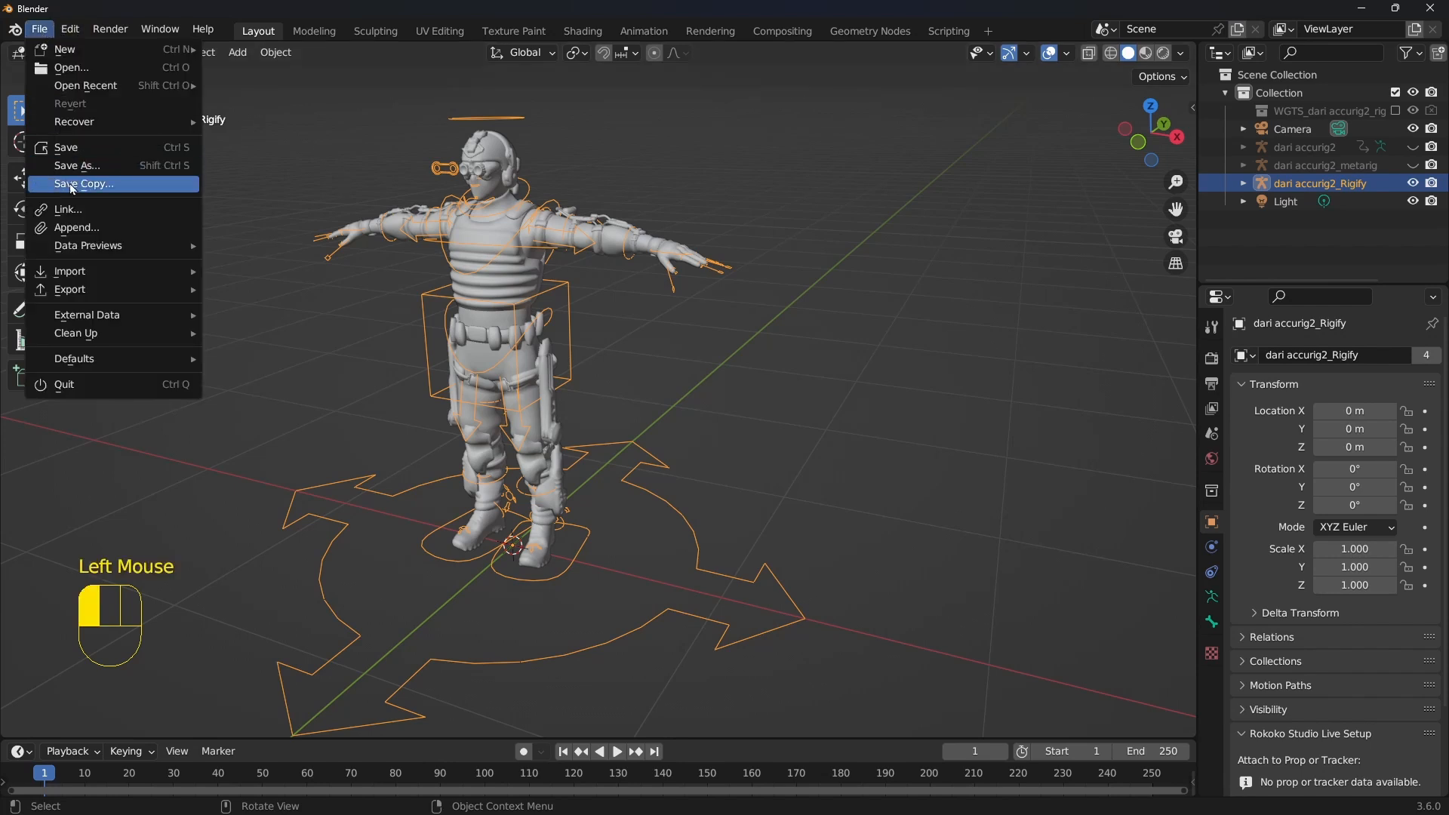
double_click(927, 273)
key(n)
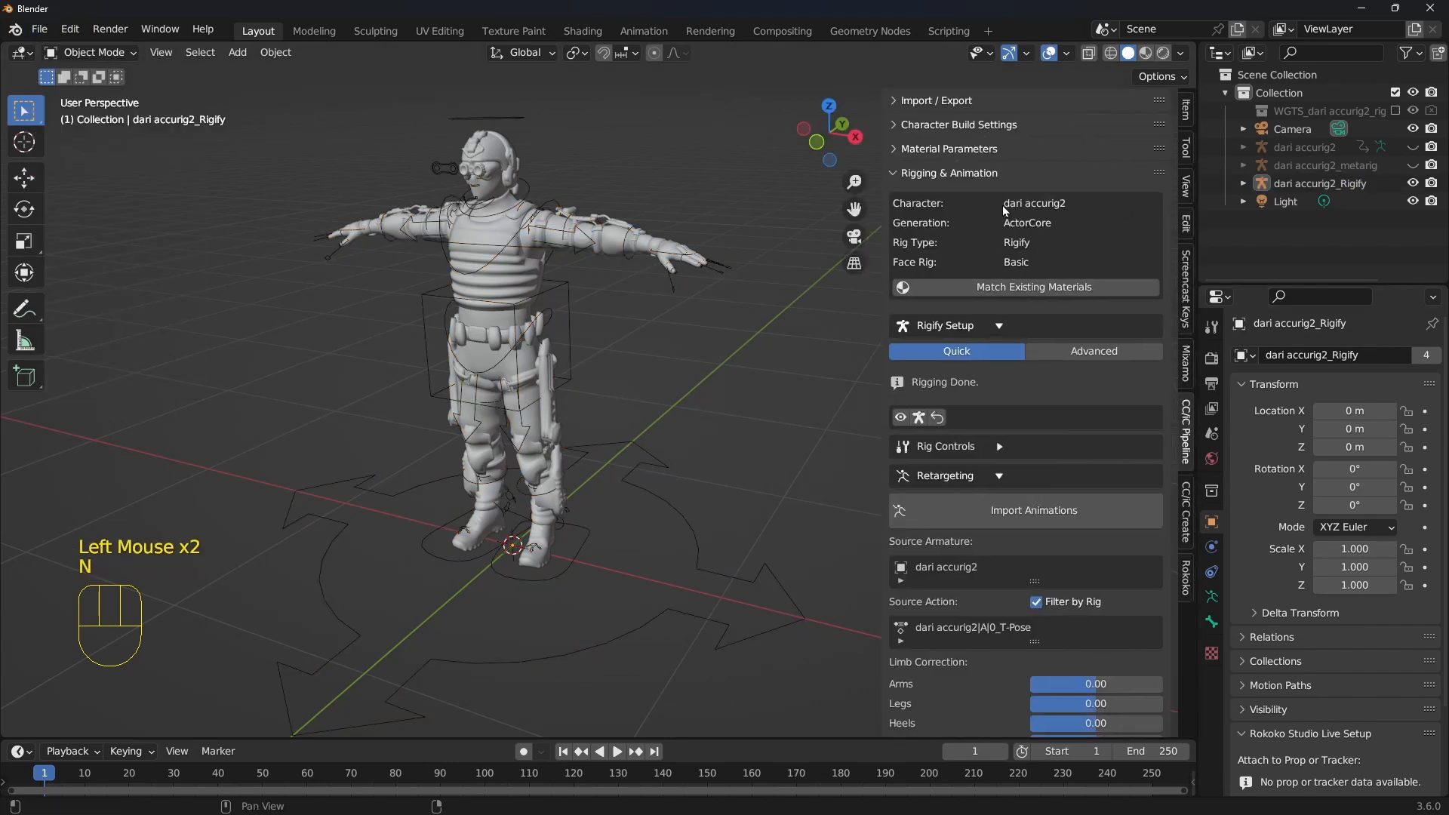
scroll(981, 189, up, 2)
click(936, 173)
click(929, 100)
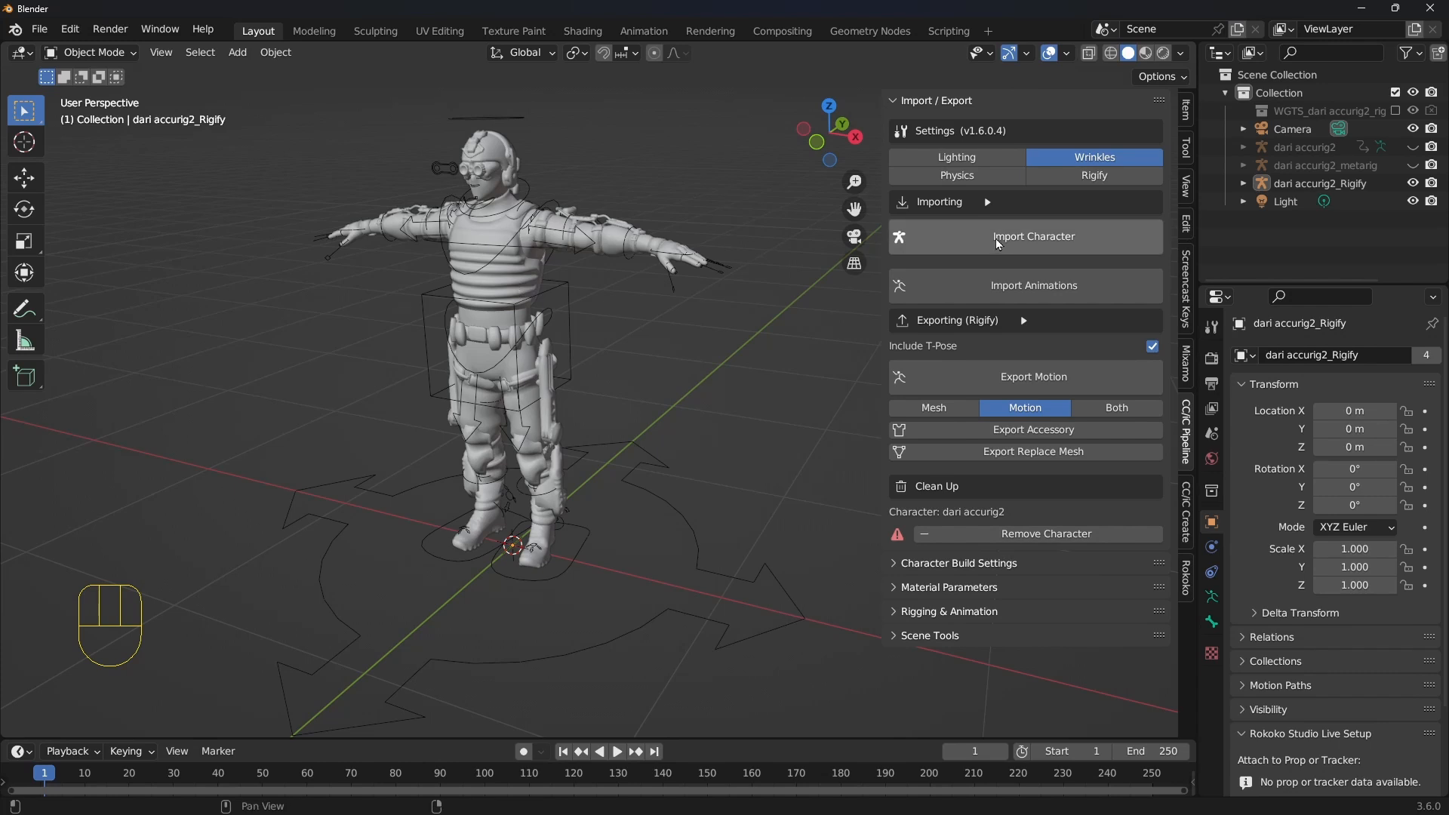
key(n)
Import the Mixamo motion "Wave Hip Hop Dance.fbx" from the Downloads folder as FBX with Animation enabled
click(42, 30)
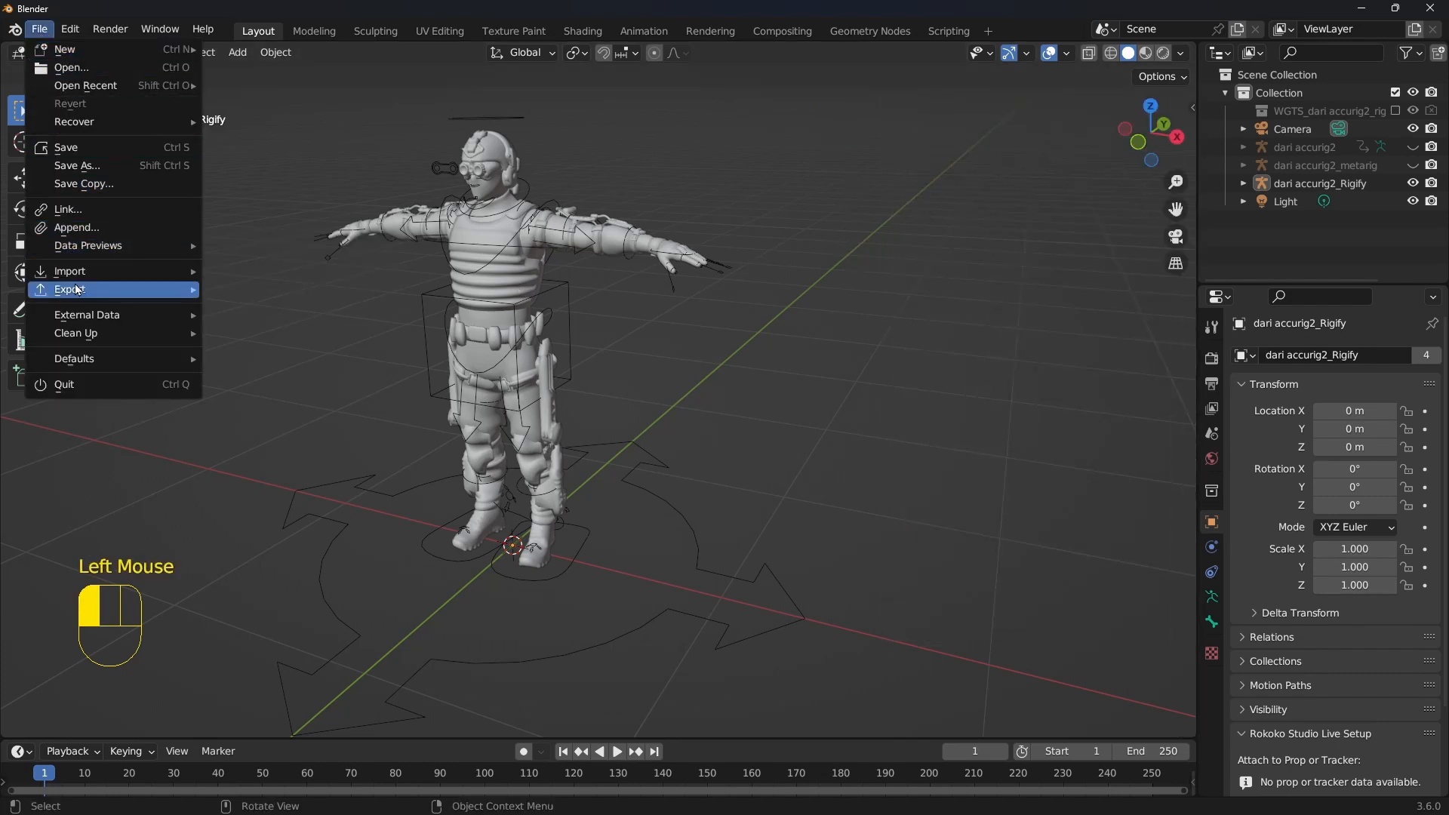
mouse_move(77, 273)
click(341, 471)
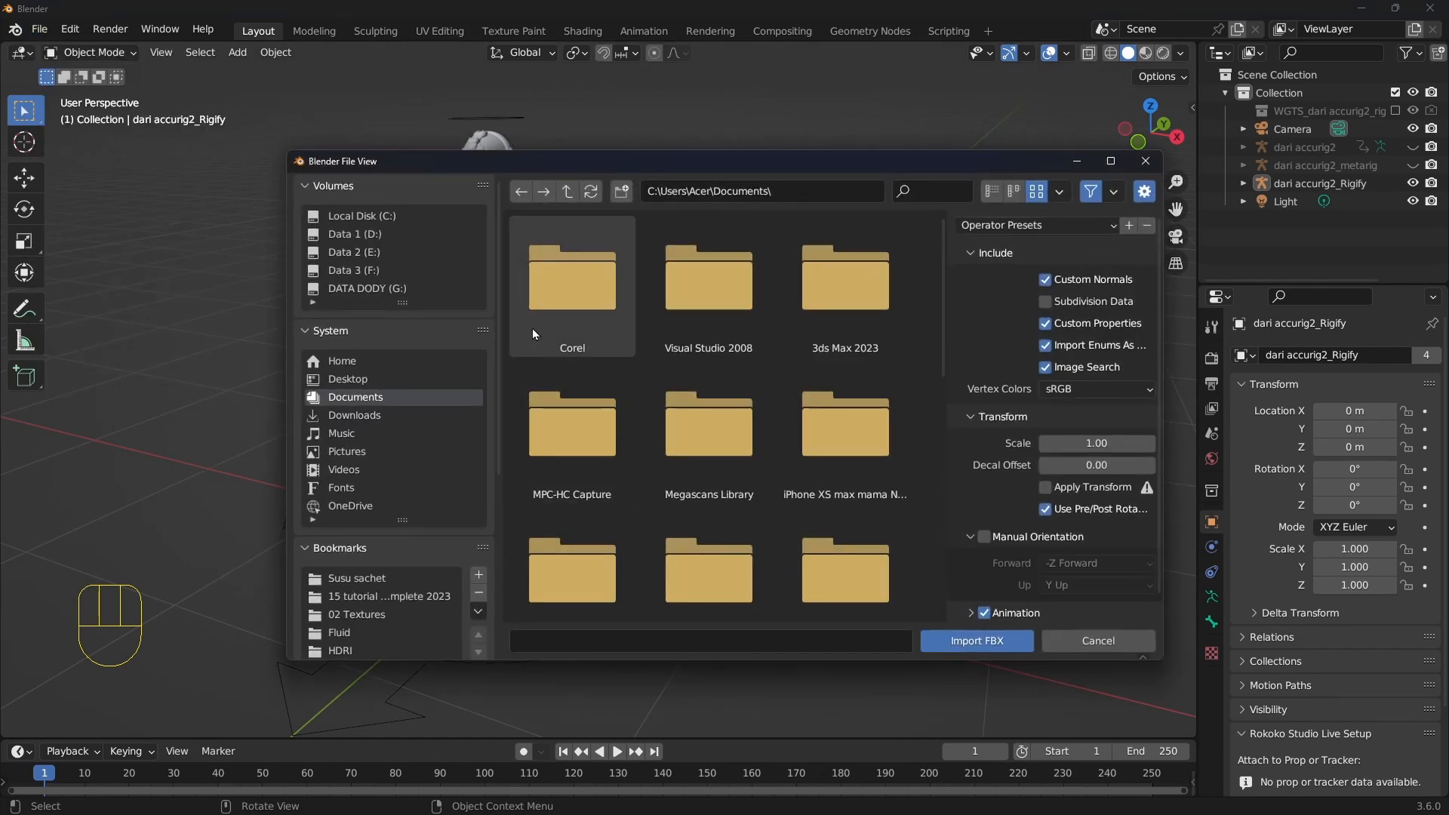
click(362, 417)
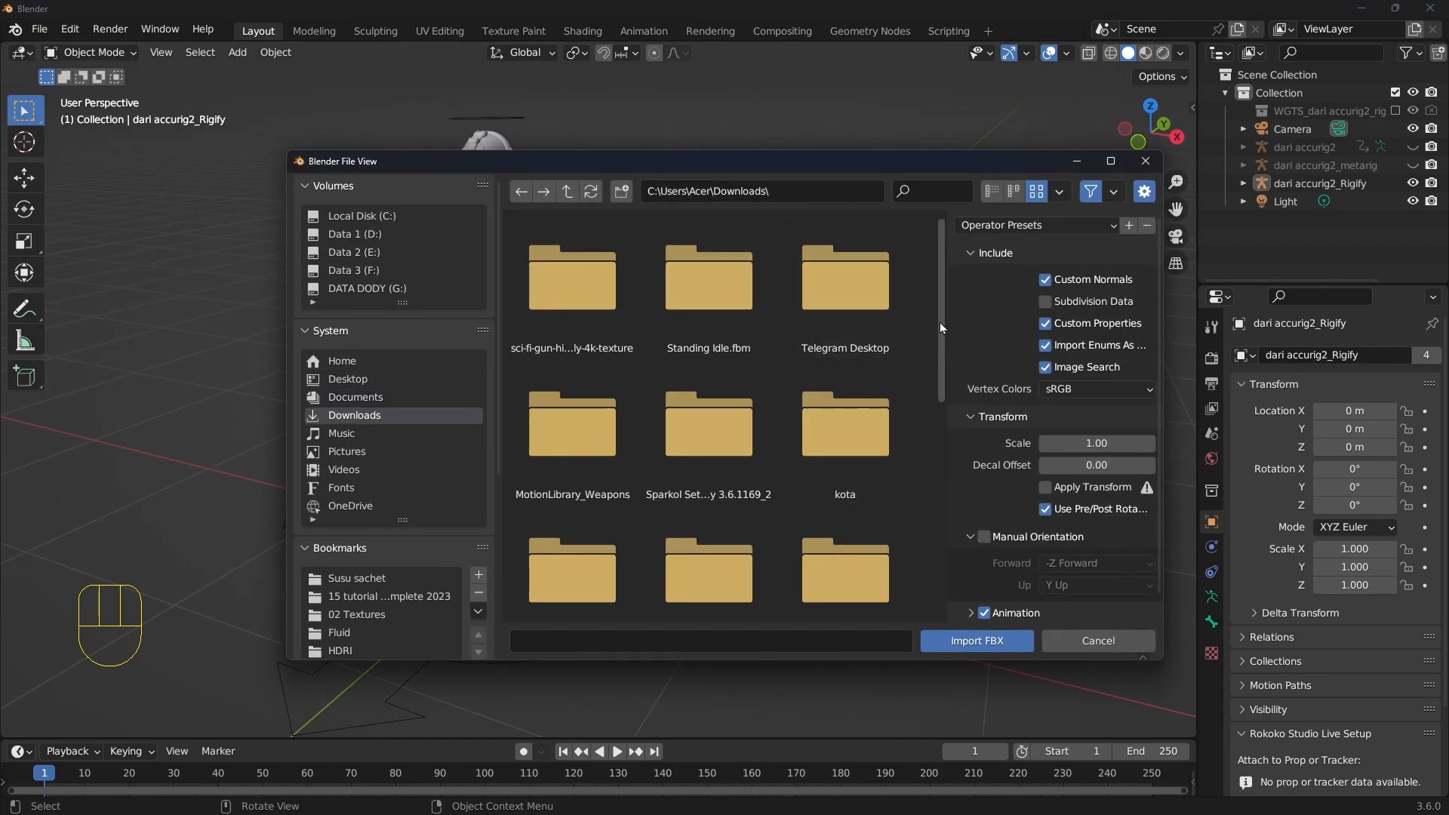
scroll(933, 468, down, 5)
scroll(933, 468, down, 3)
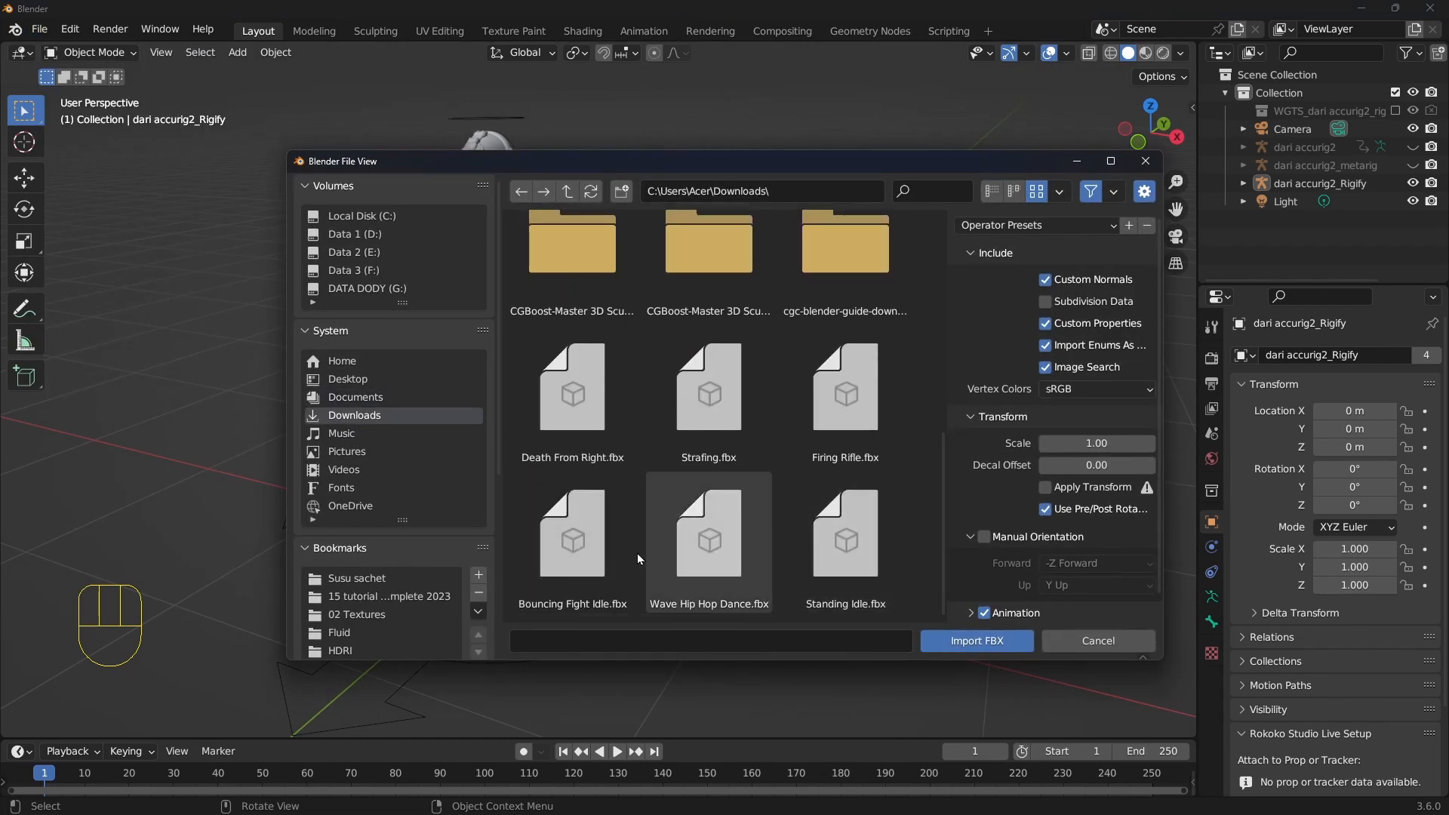
click(719, 562)
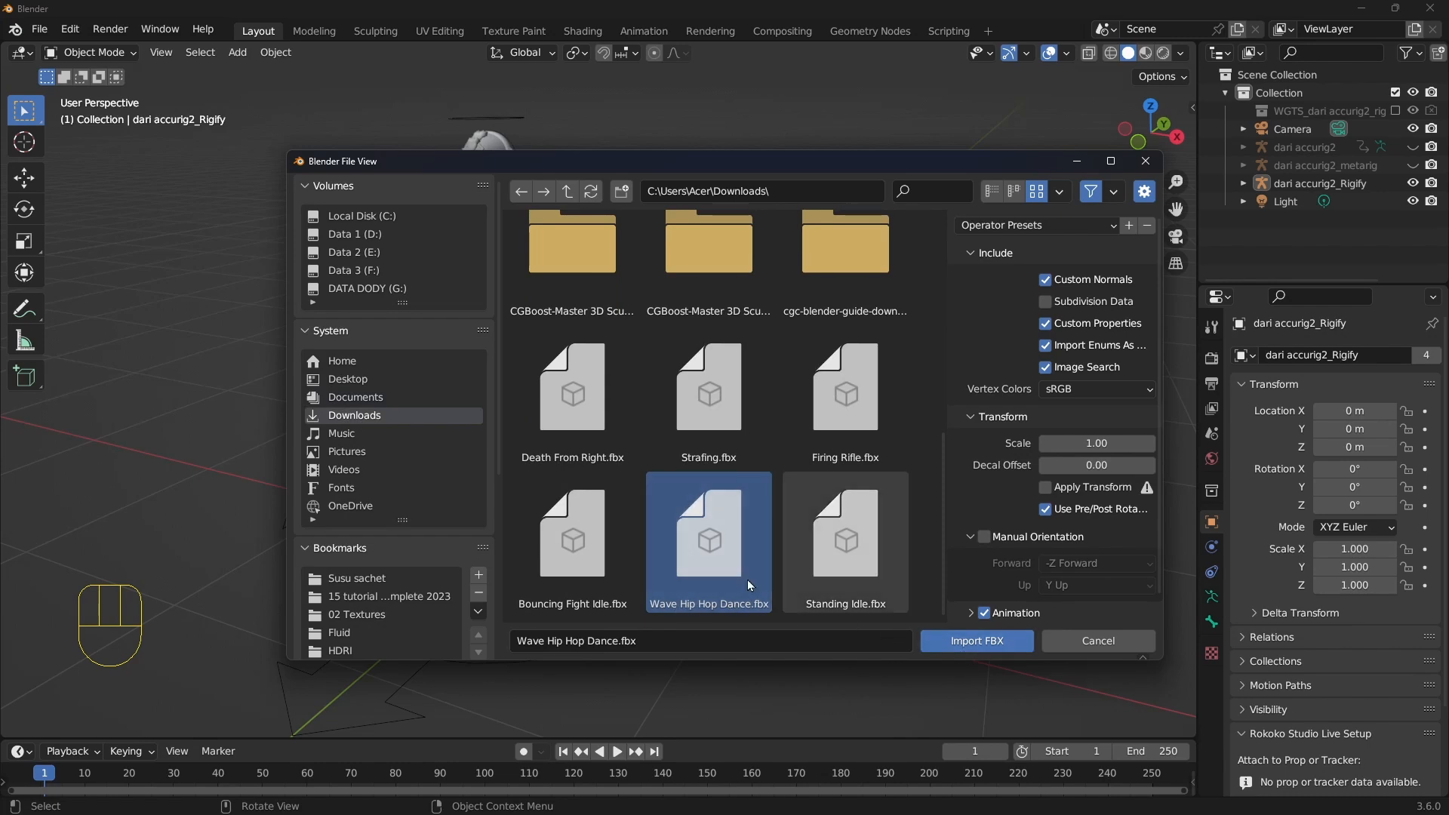
click(973, 651)
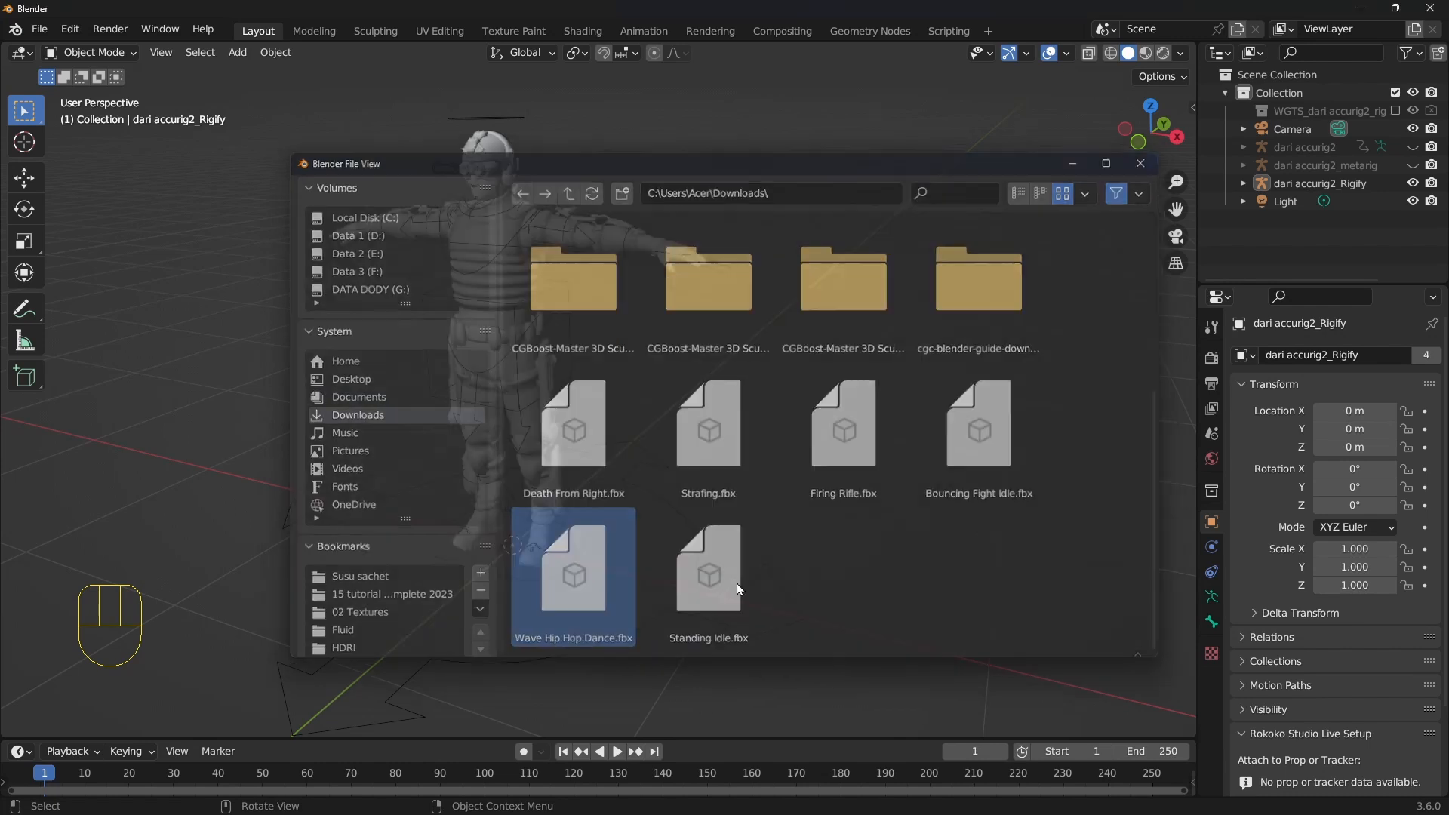
Move the imported Mixamo armature about 2.02 m along X so it stands beside the character
middle_drag(634, 322, 698, 324)
click(24, 178)
drag(599, 562, 1054, 569)
shift+middle_drag(1095, 438, 768, 441)
Delete the Mixamo figure's body surface mesh and joints mesh, keeping only its armature
click(803, 402)
click(652, 282)
middle_drag(653, 285, 742, 348)
key(x)
click(742, 344)
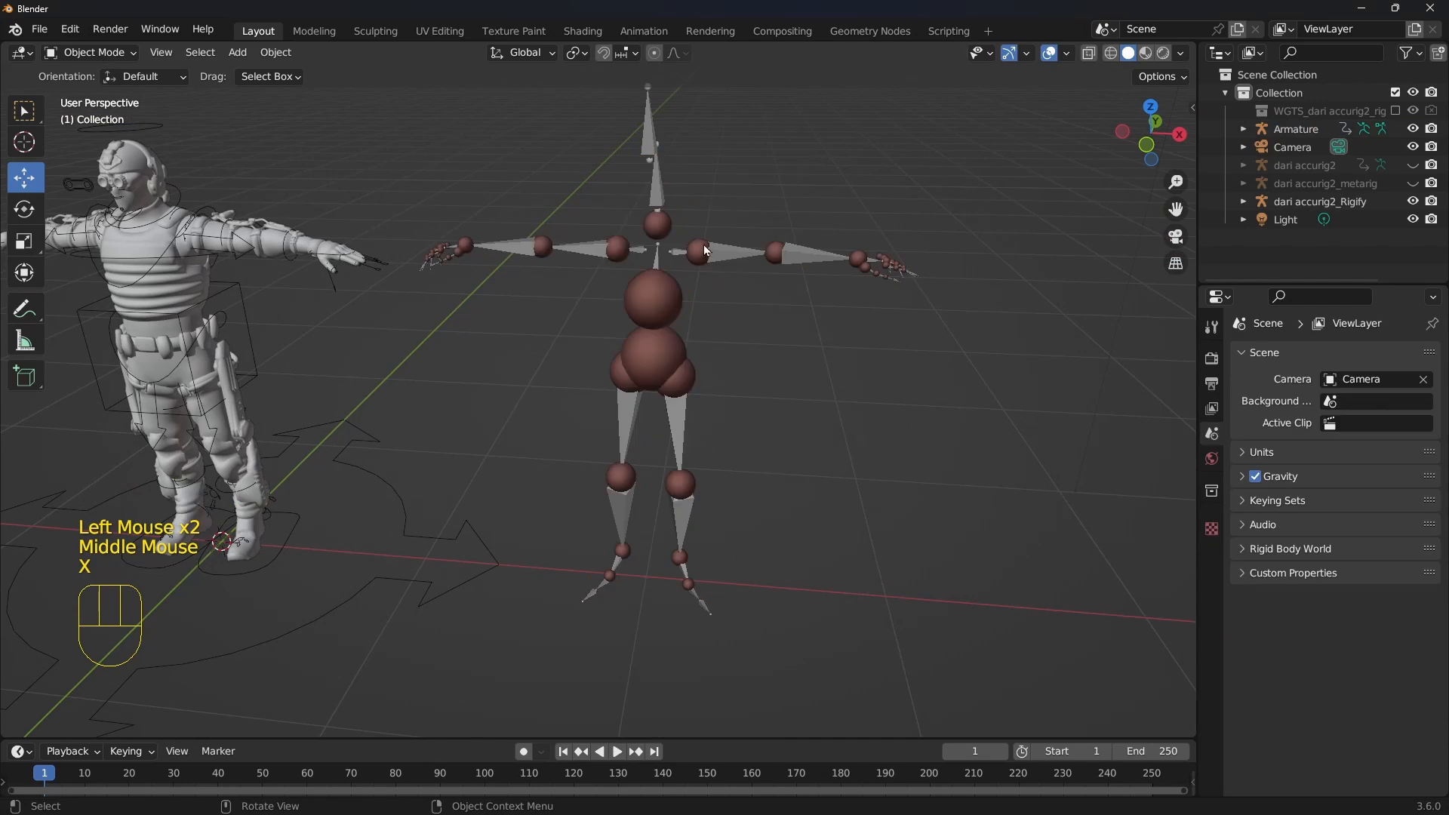
click(695, 248)
key(x)
click(695, 243)
Select the Mixamo armature and clear its location to place it back at the world origin
click(657, 342)
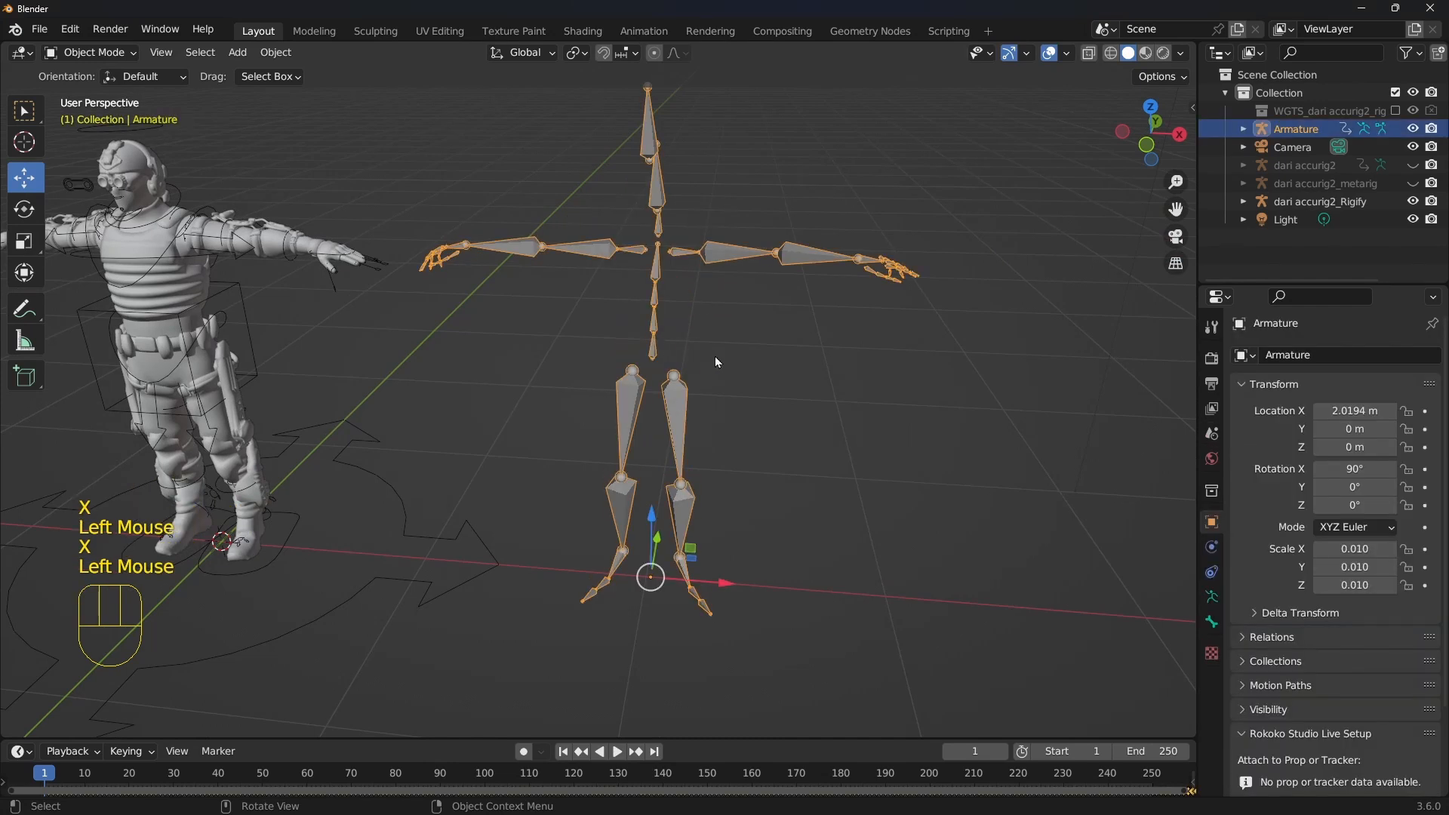
shift+middle_drag(736, 362, 790, 388)
scroll(729, 363, down, 1)
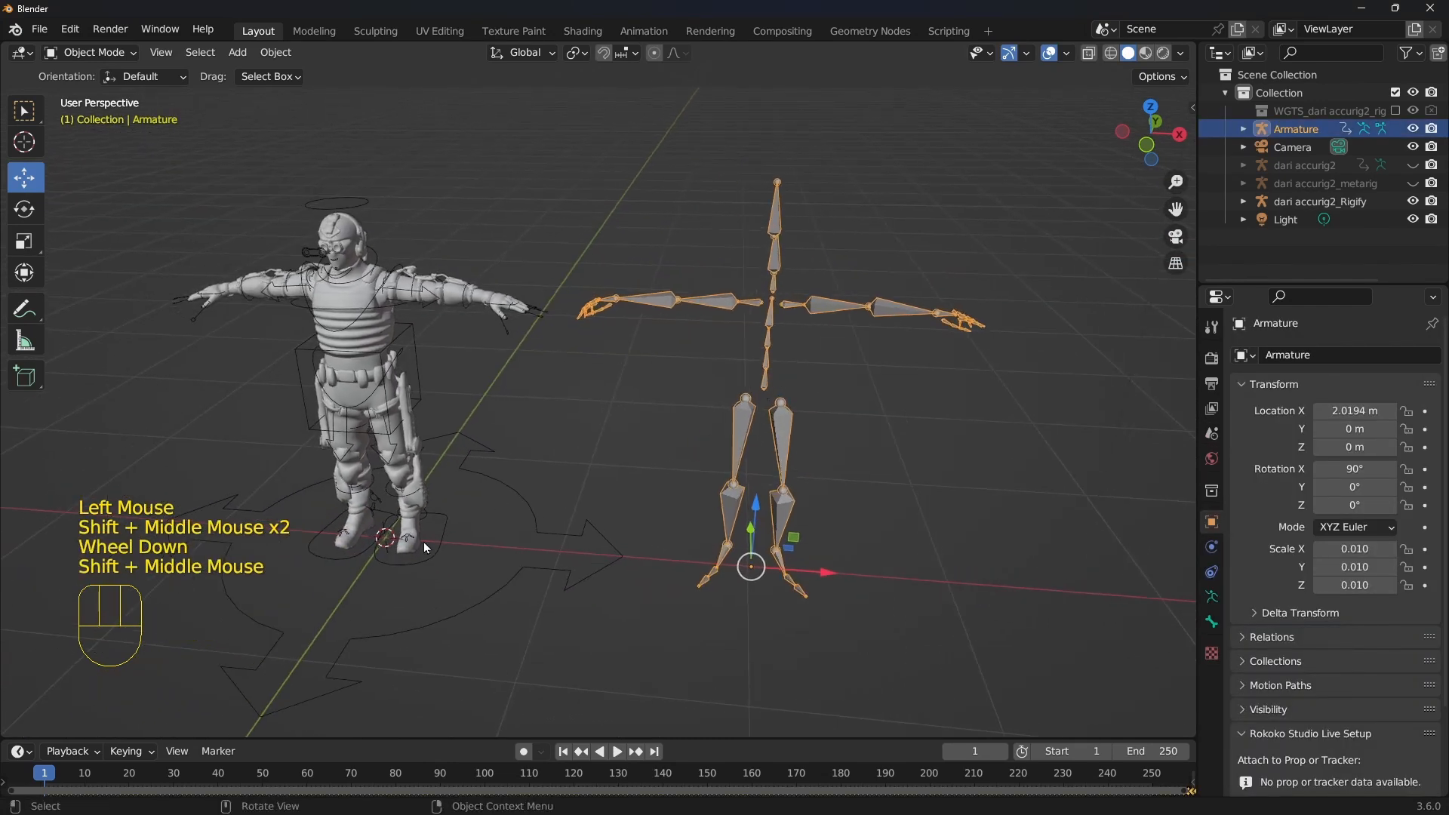
shift+middle_drag(426, 548, 520, 536)
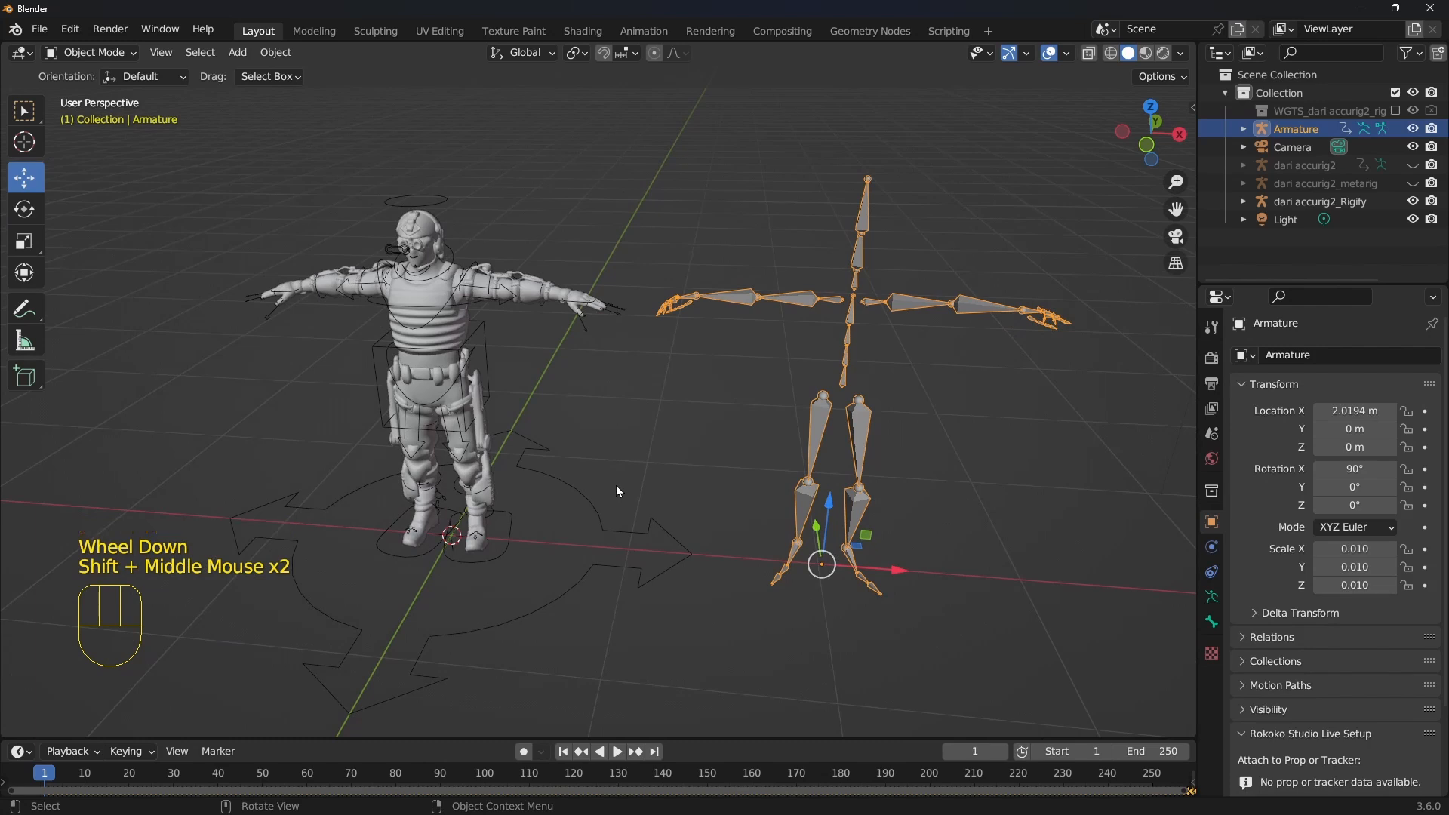
key(alt+g)
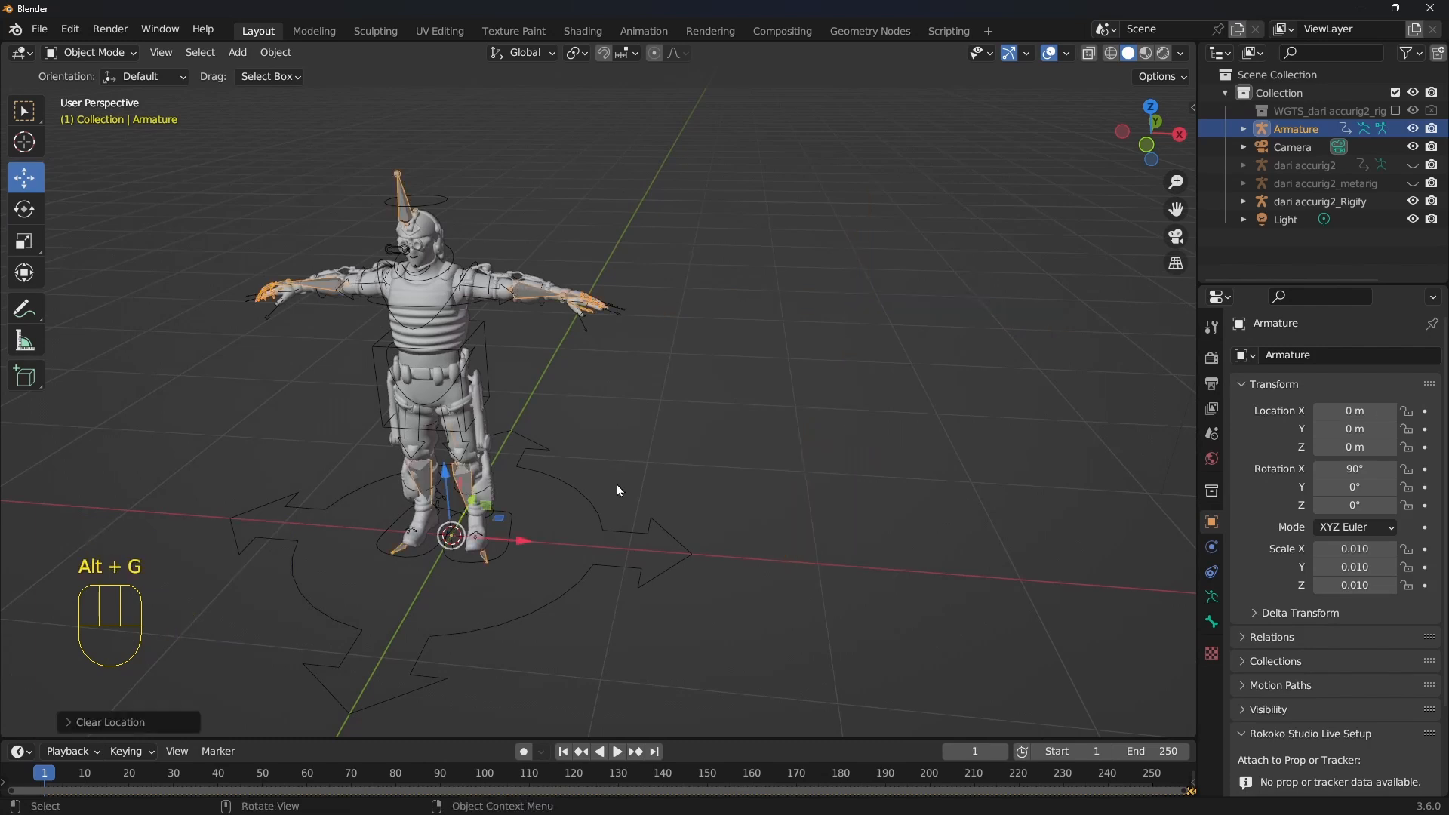
Examine in wireframe shading how the Mixamo armature lines up with the character, from several angles, and return to solid shading
click(475, 234)
scroll(476, 234, up, 2)
shift+middle_drag(475, 234, 534, 287)
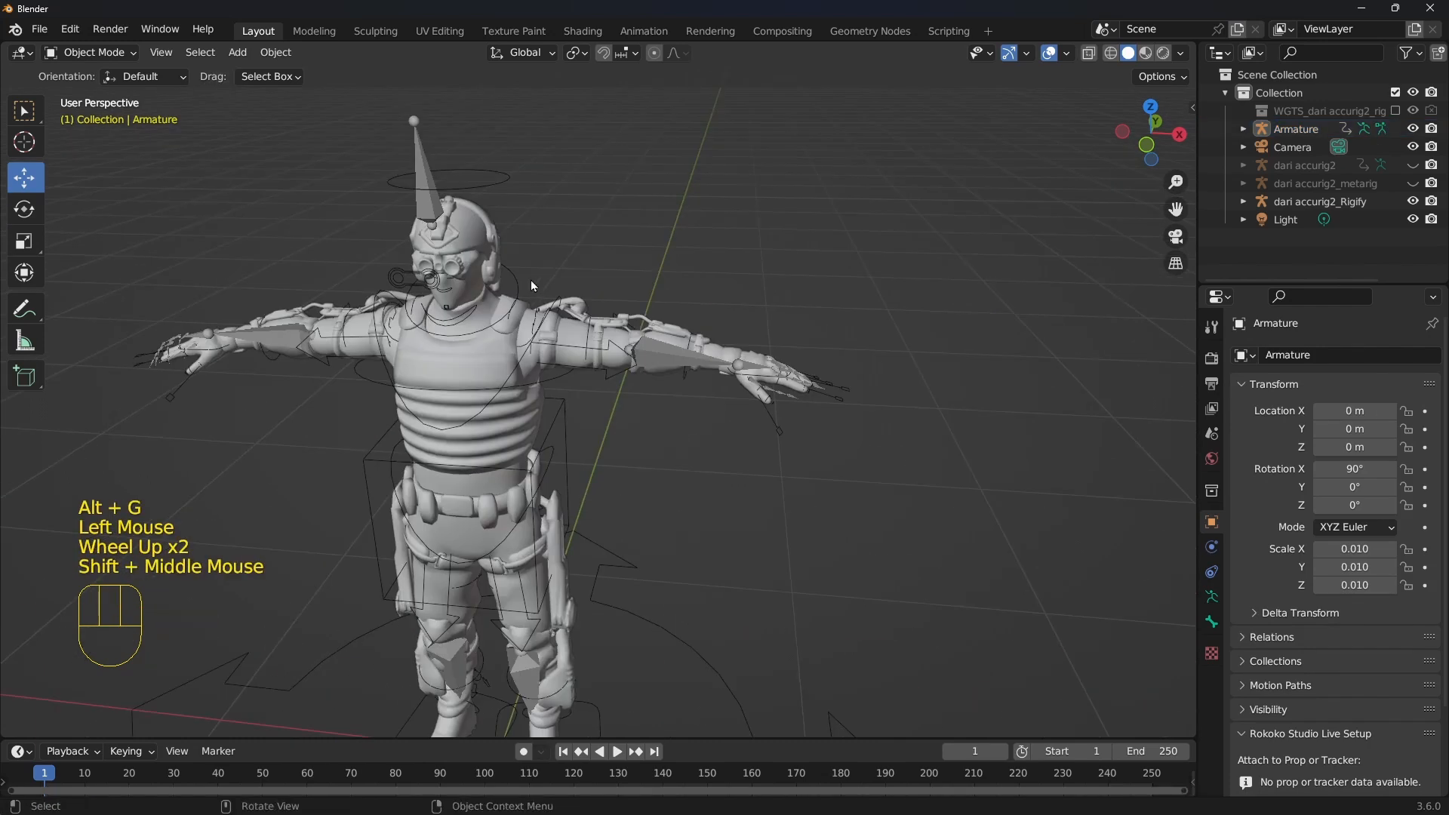
mouse_move(567, 337)
middle_down()
mouse_move(446, 259)
mouse_move(439, 204)
mouse_move(568, 250)
mouse_move(582, 211)
mouse_move(458, 200)
mouse_move(544, 195)
middle_up()
key(shift+z)
click(579, 203)
shift+middle_drag(559, 310, 526, 250)
scroll(578, 294, up, 2)
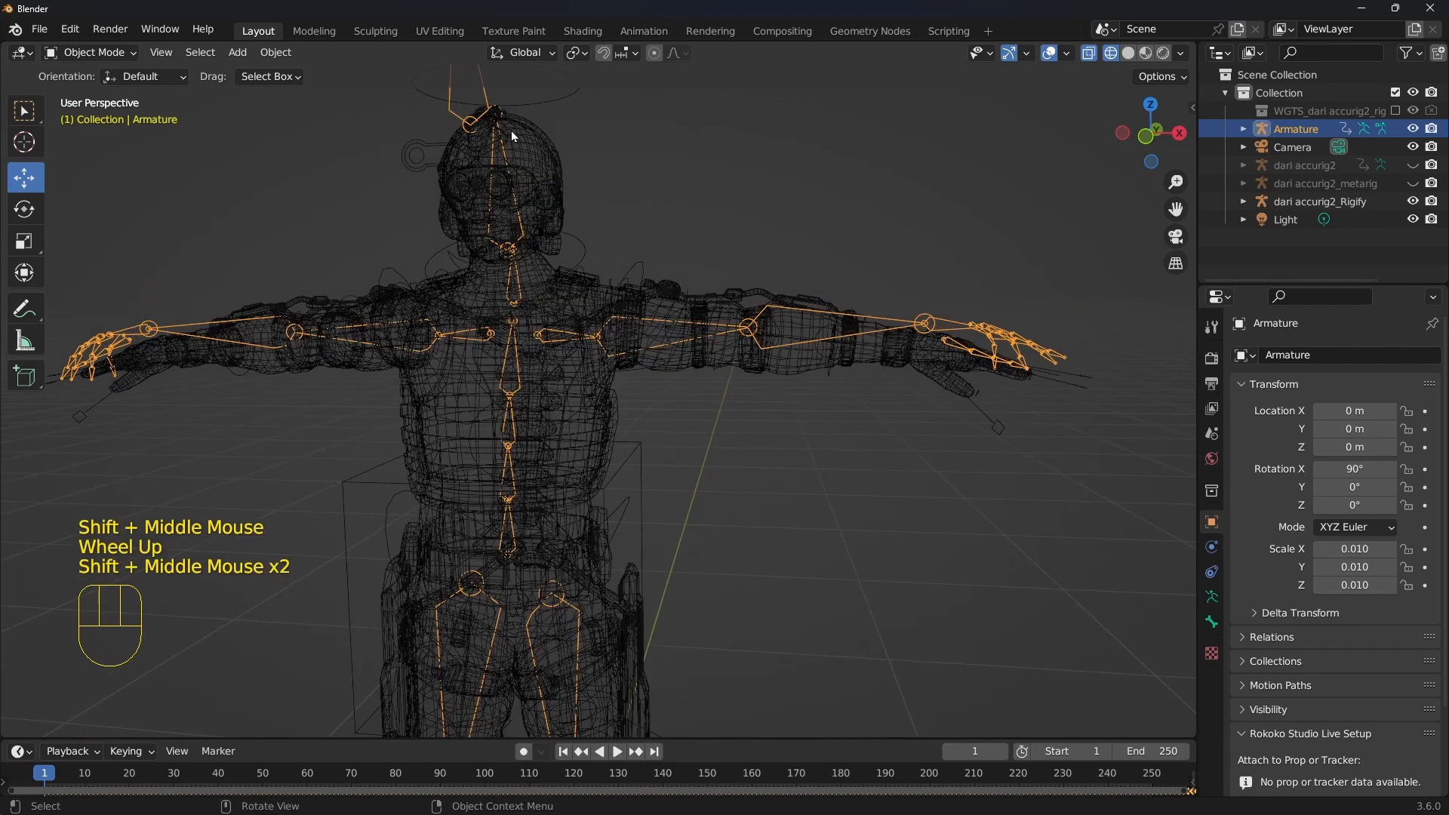
middle_drag(513, 137, 444, 149)
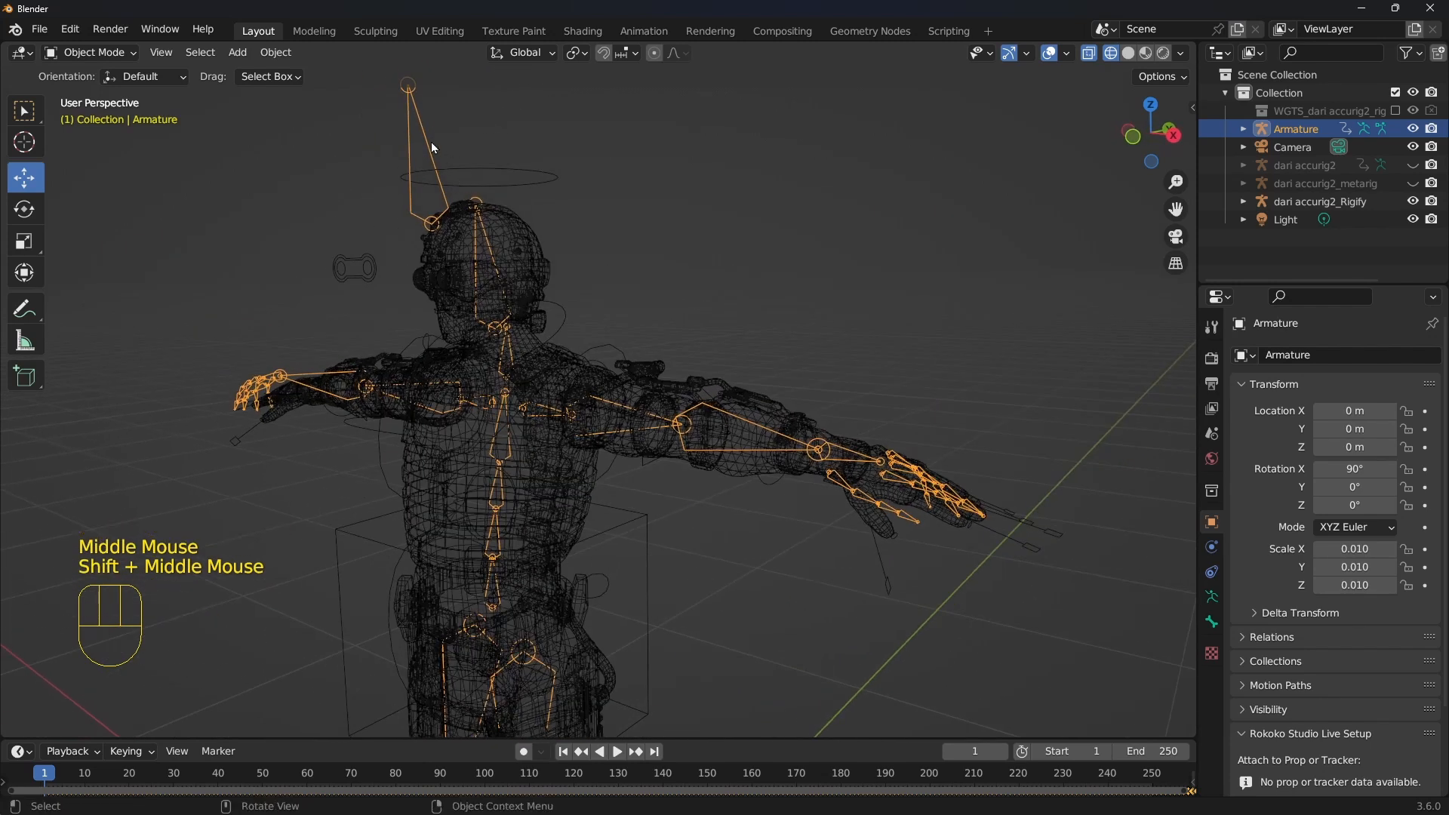
click(532, 203)
scroll(599, 249, down, 2)
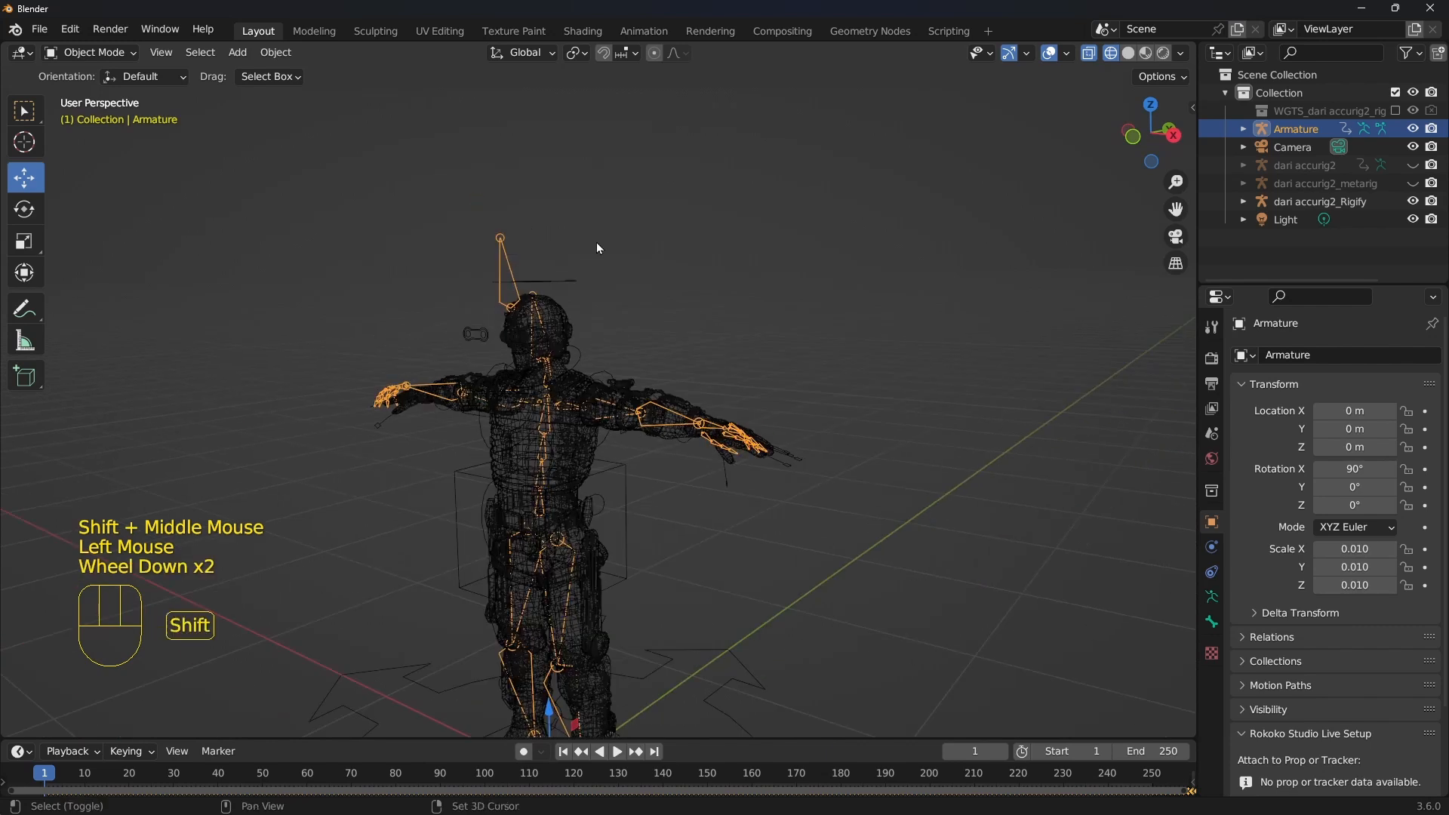
key(shift+z)
mouse_move(598, 248)
shift+middle_down()
mouse_move(597, 151)
mouse_move(751, 309)
shift+middle_up()
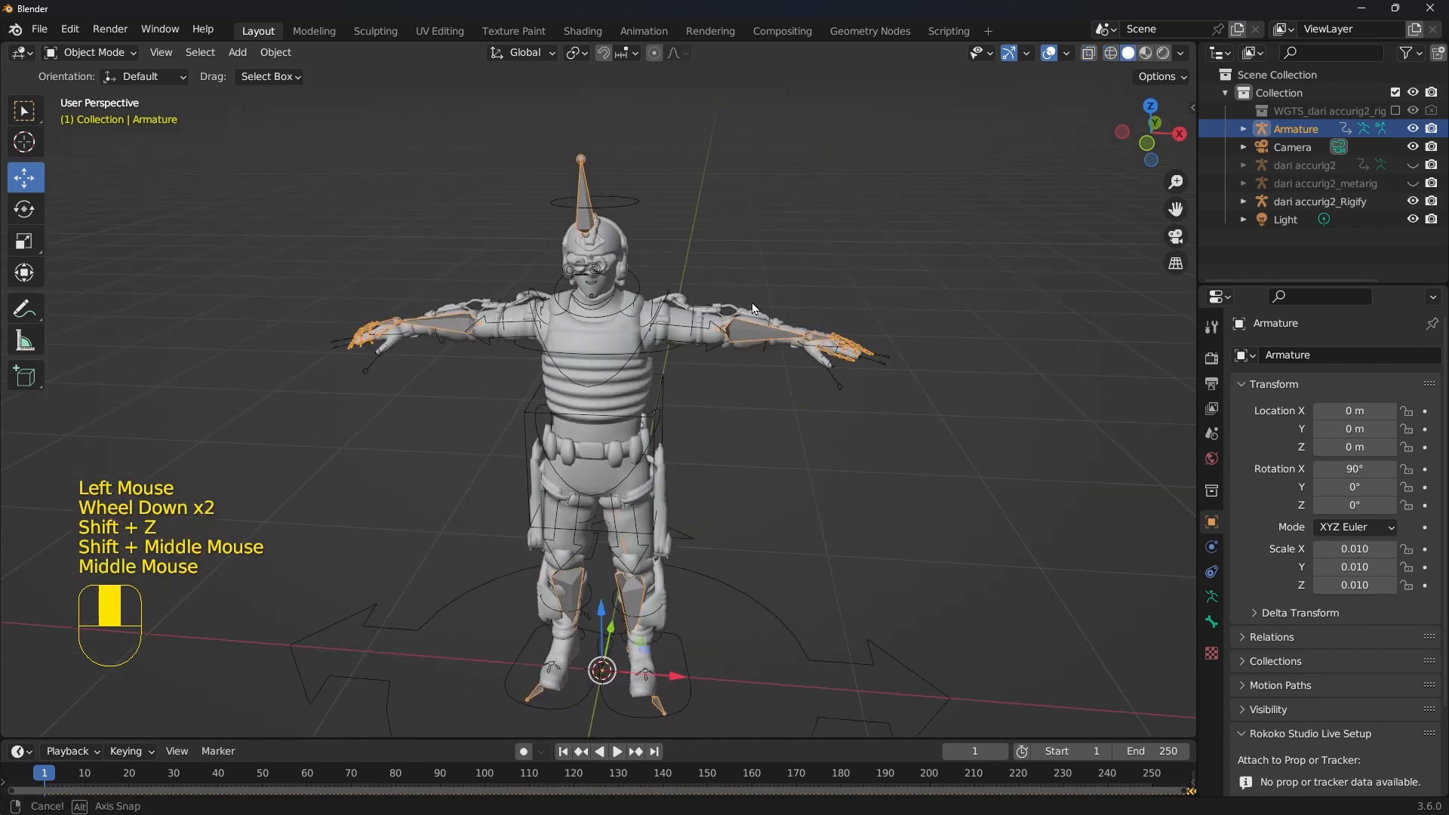
click(749, 393)
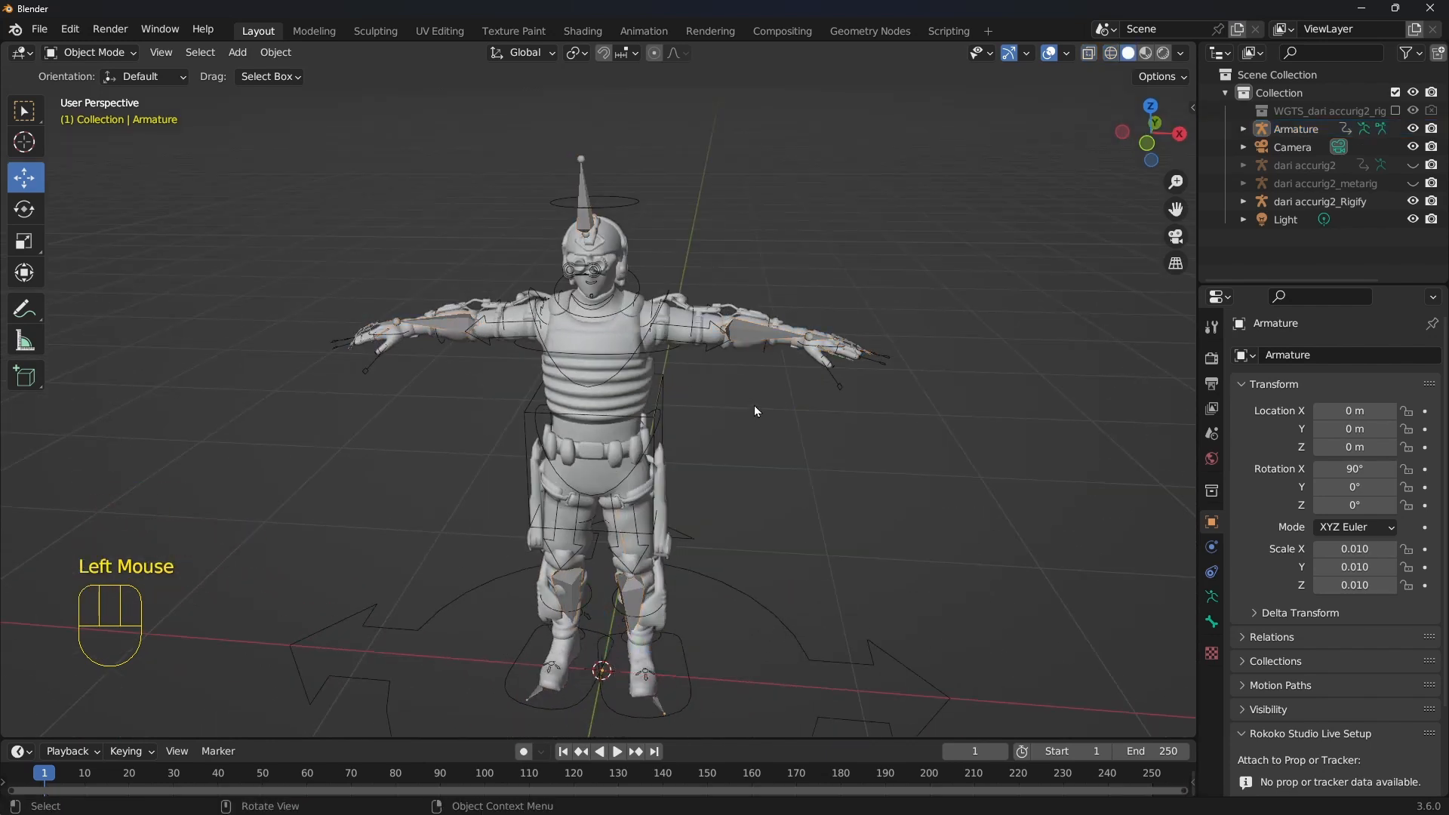
Show the Rokoko add-on's Retargeting options, collapsing its Rokoko Studio Live, Studio Command API and Info sections
key(n)
click(1186, 578)
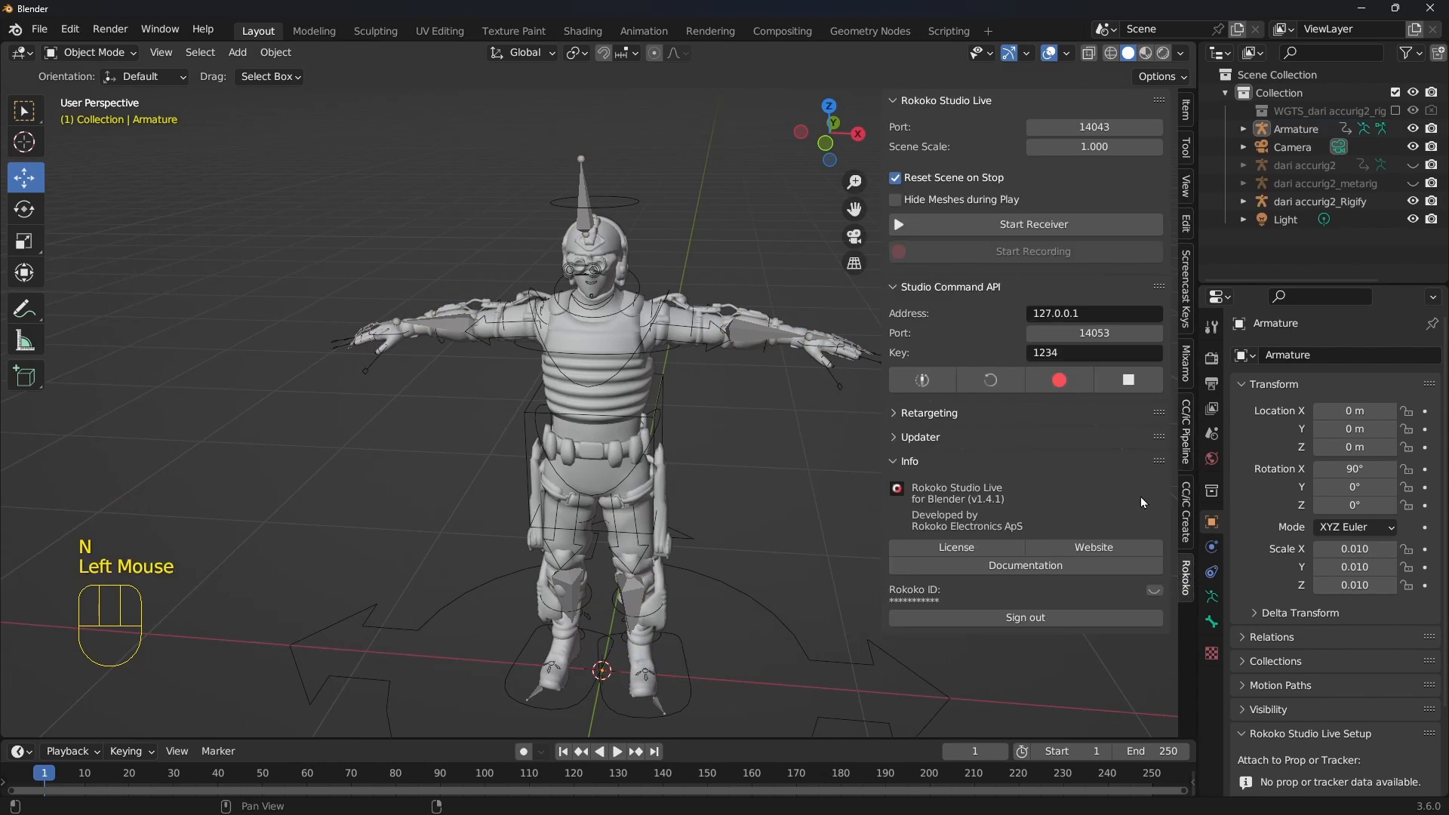
click(921, 102)
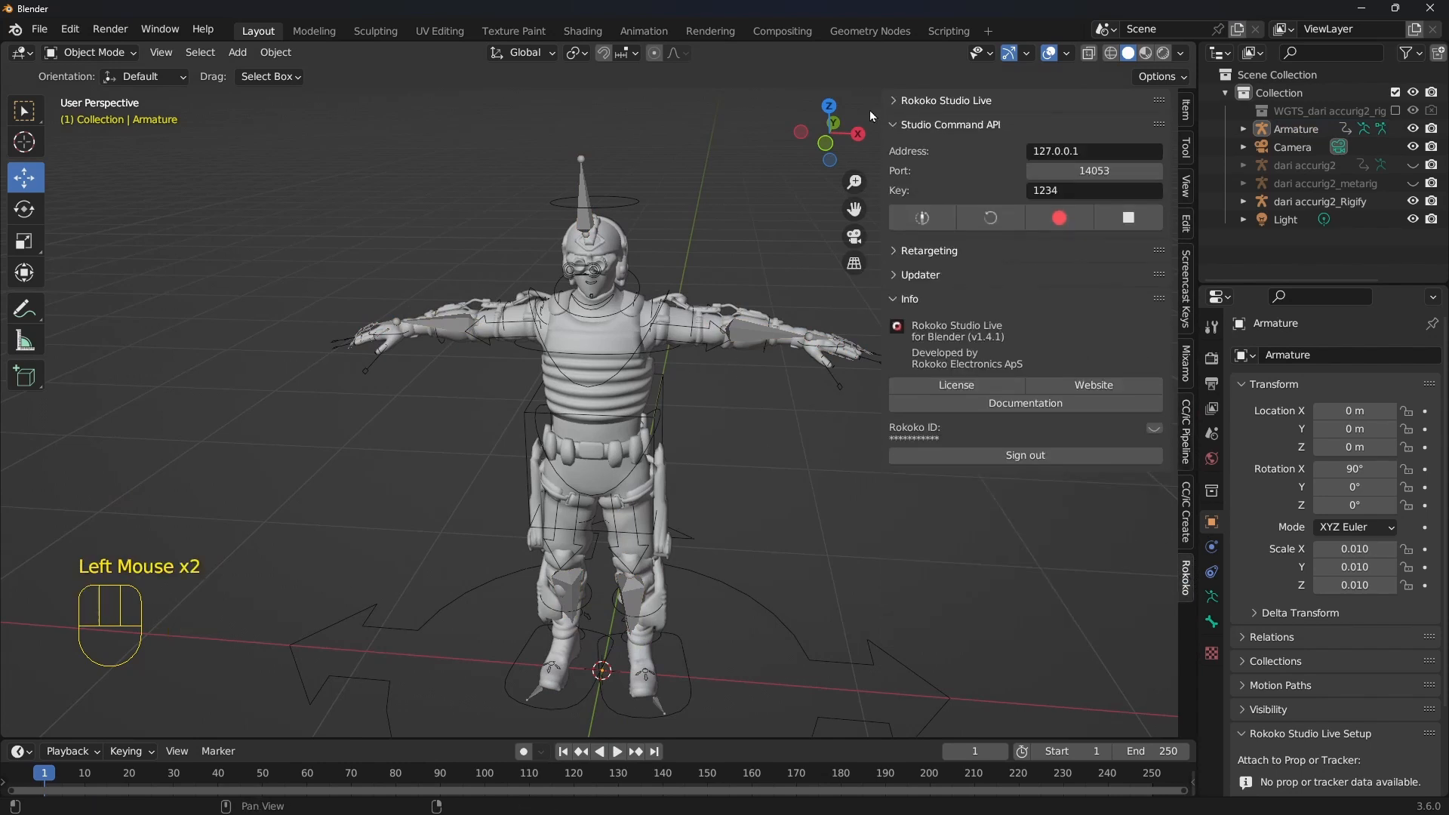
click(928, 126)
click(919, 201)
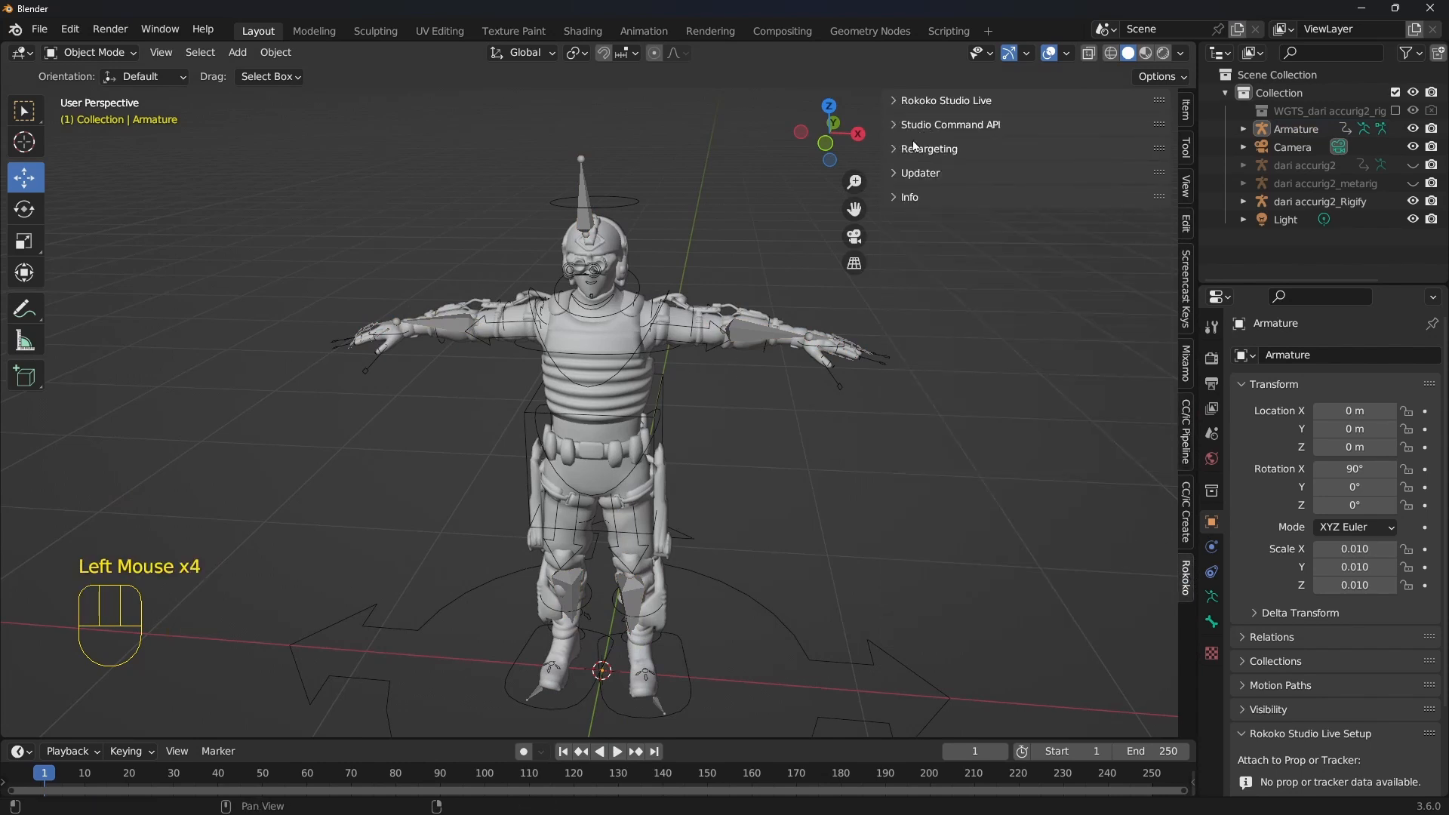
shift+middle_drag(654, 304, 1090, 112)
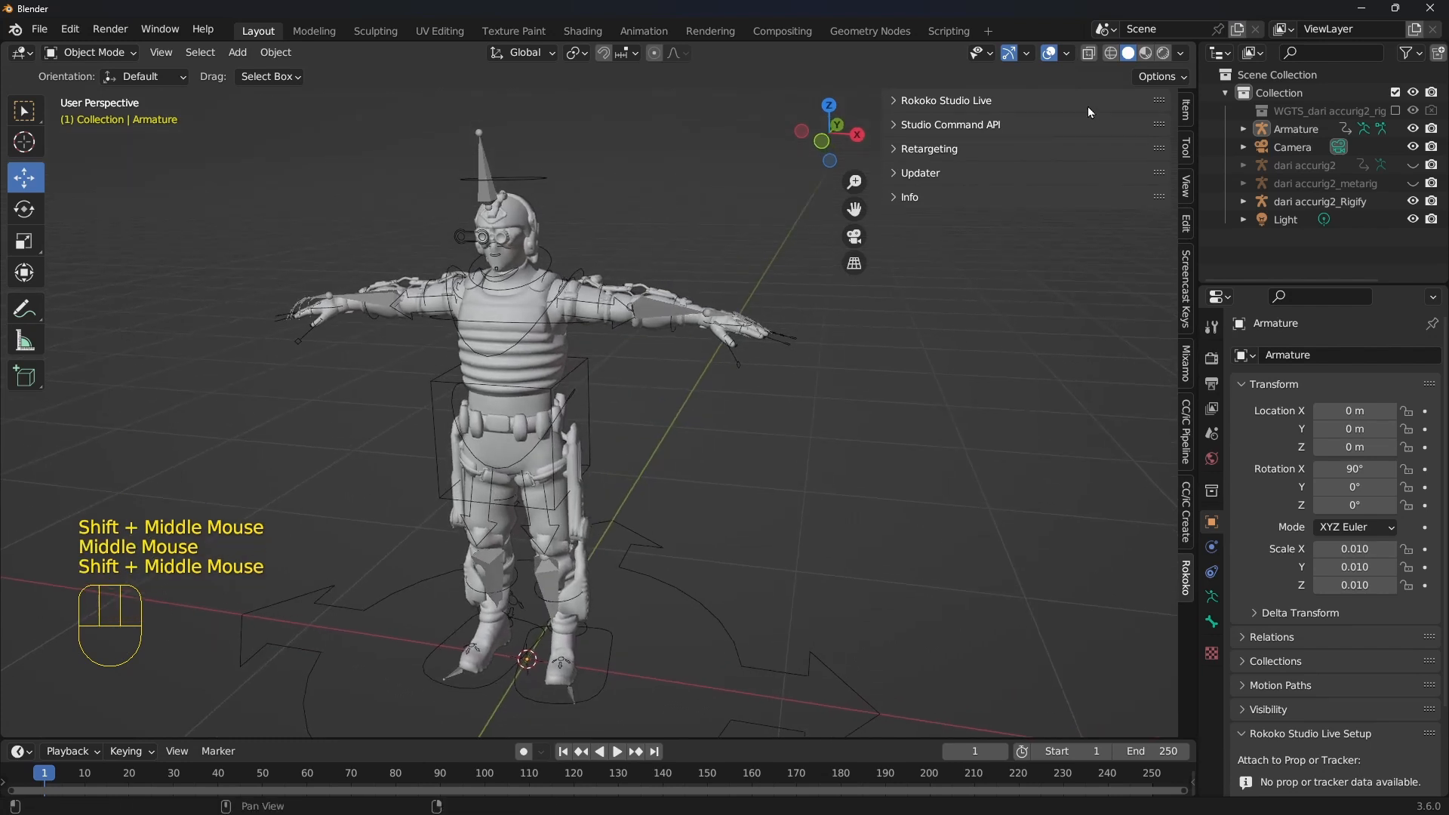
click(915, 157)
Set the Mixamo "Armature" as the retargeting source by picking it in the viewport
scroll(563, 317, up, 2)
shift+middle_drag(599, 256, 598, 317)
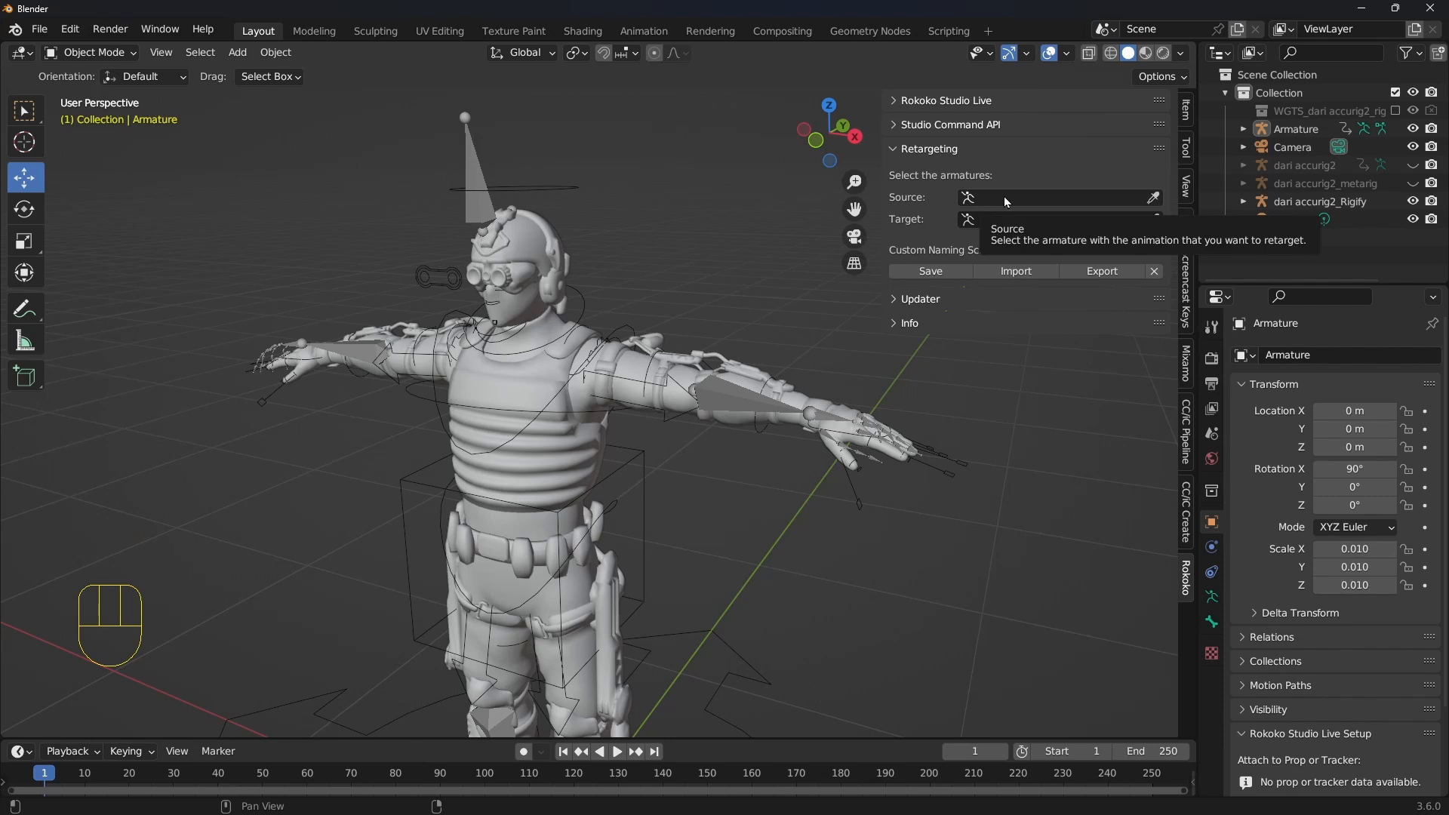
click(1153, 198)
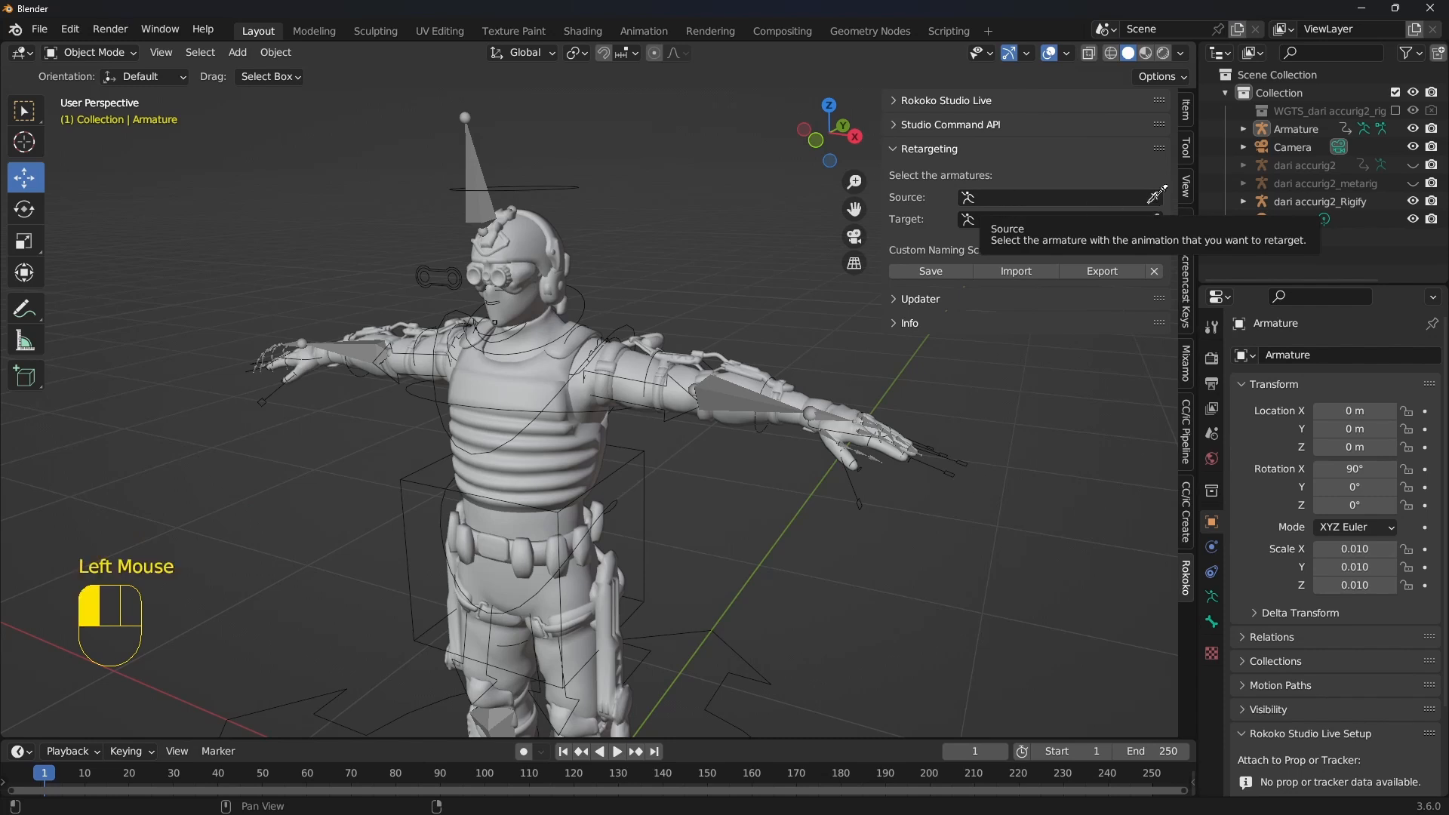
click(481, 181)
scroll(491, 205, down, 2)
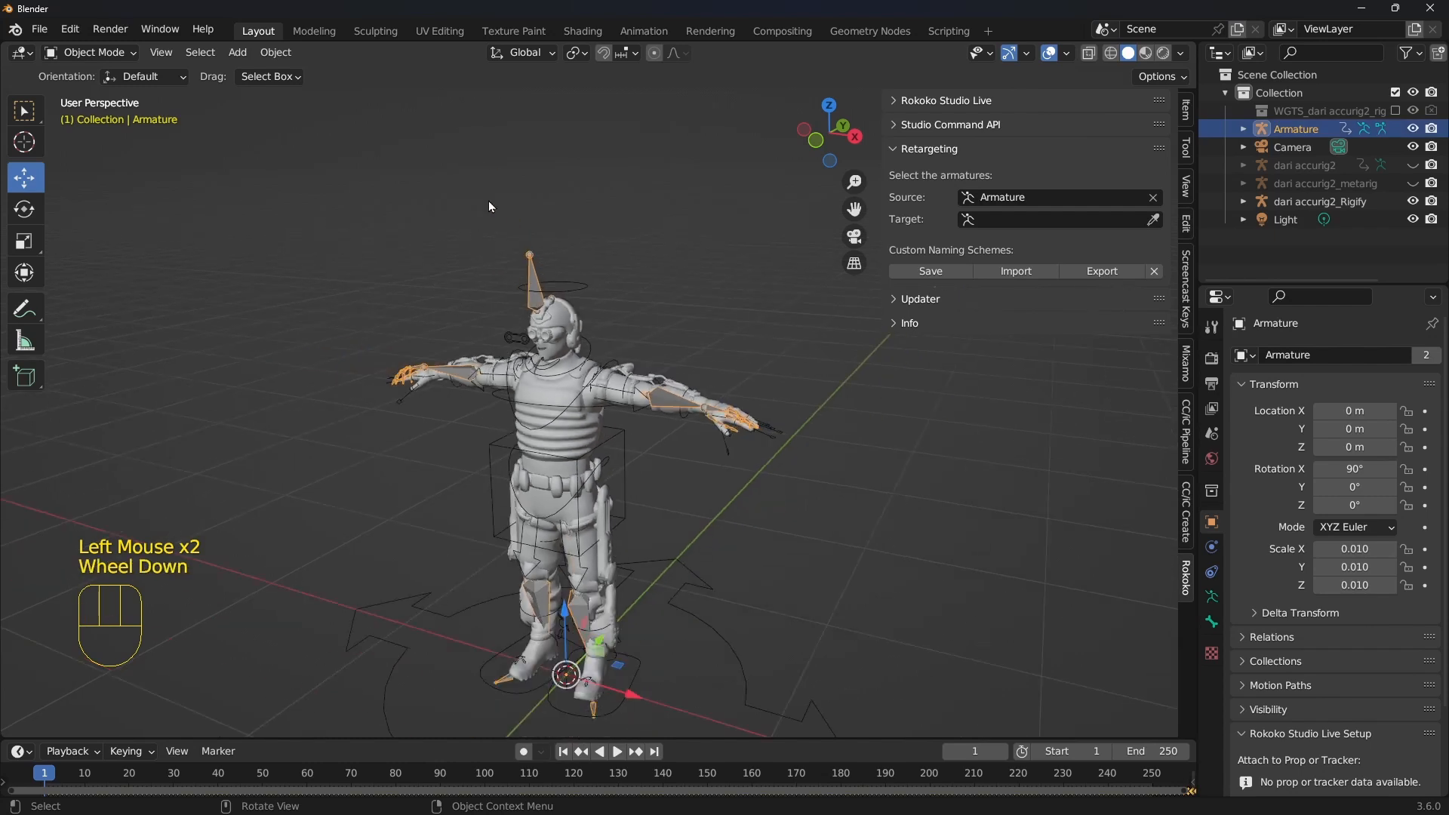
Enlarge the timeline, play the source armature's dance animation, and return to frame 1
drag(472, 739, 472, 701)
click(617, 714)
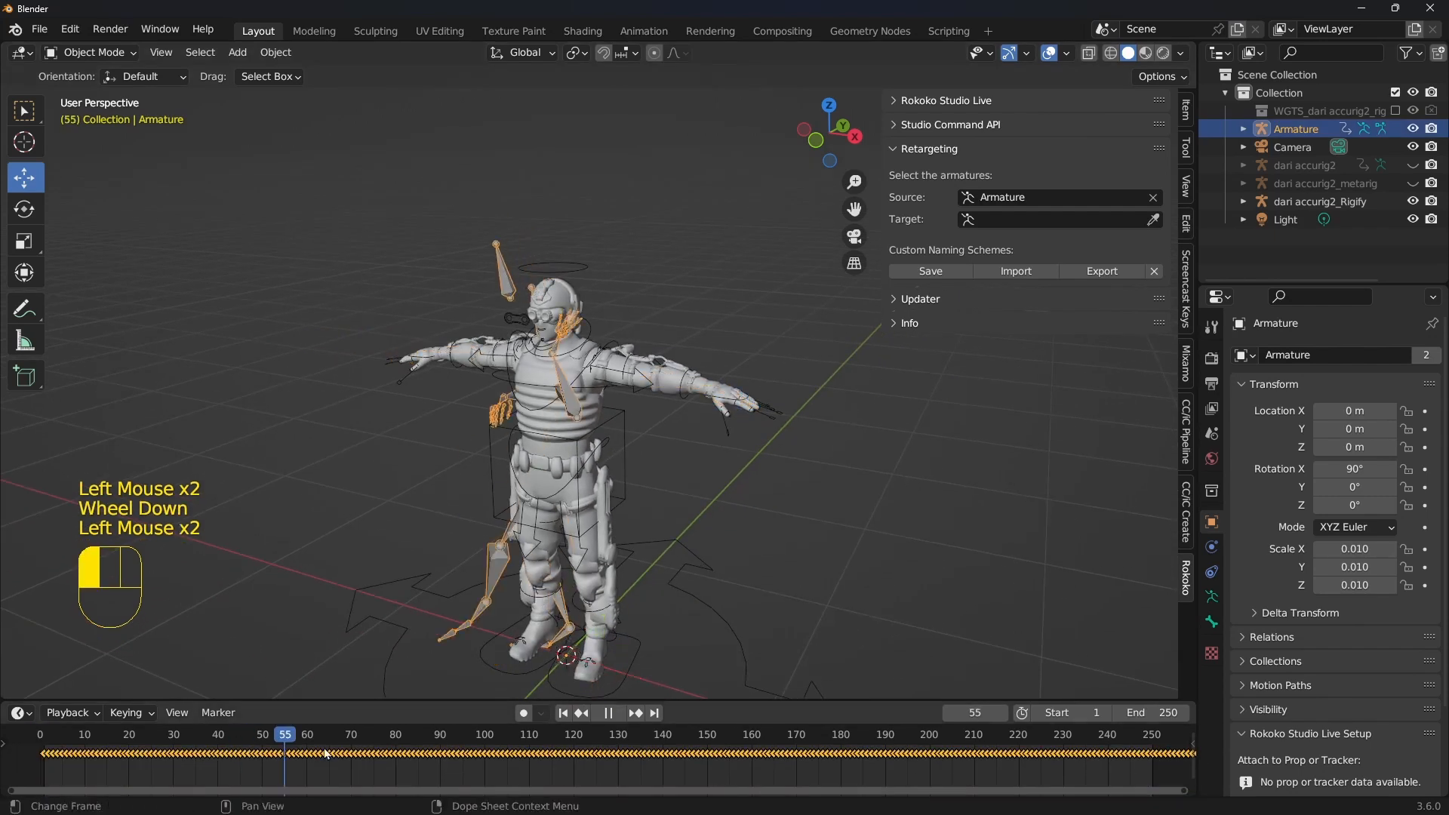
drag(212, 755, 43, 746)
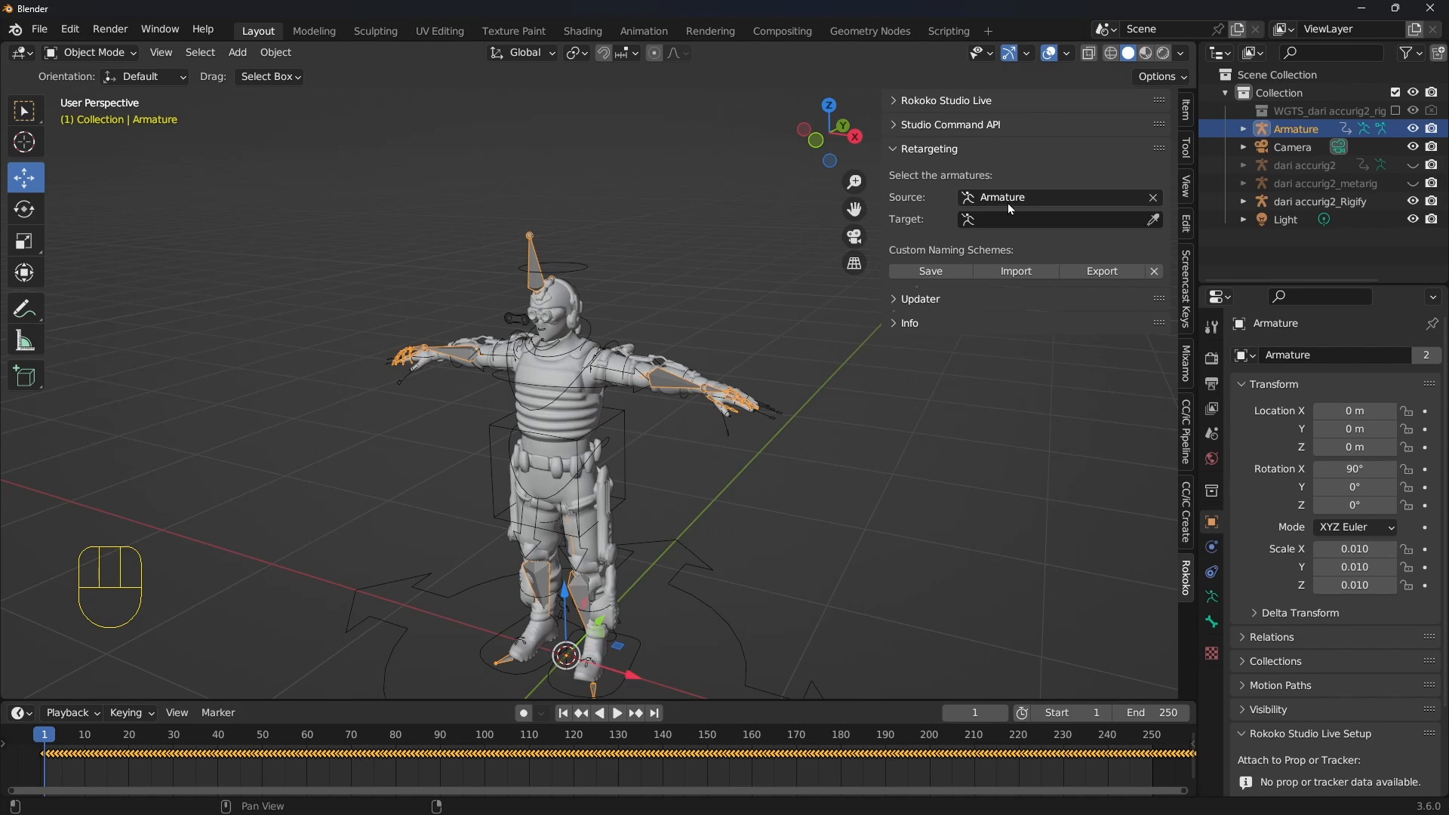
click(758, 272)
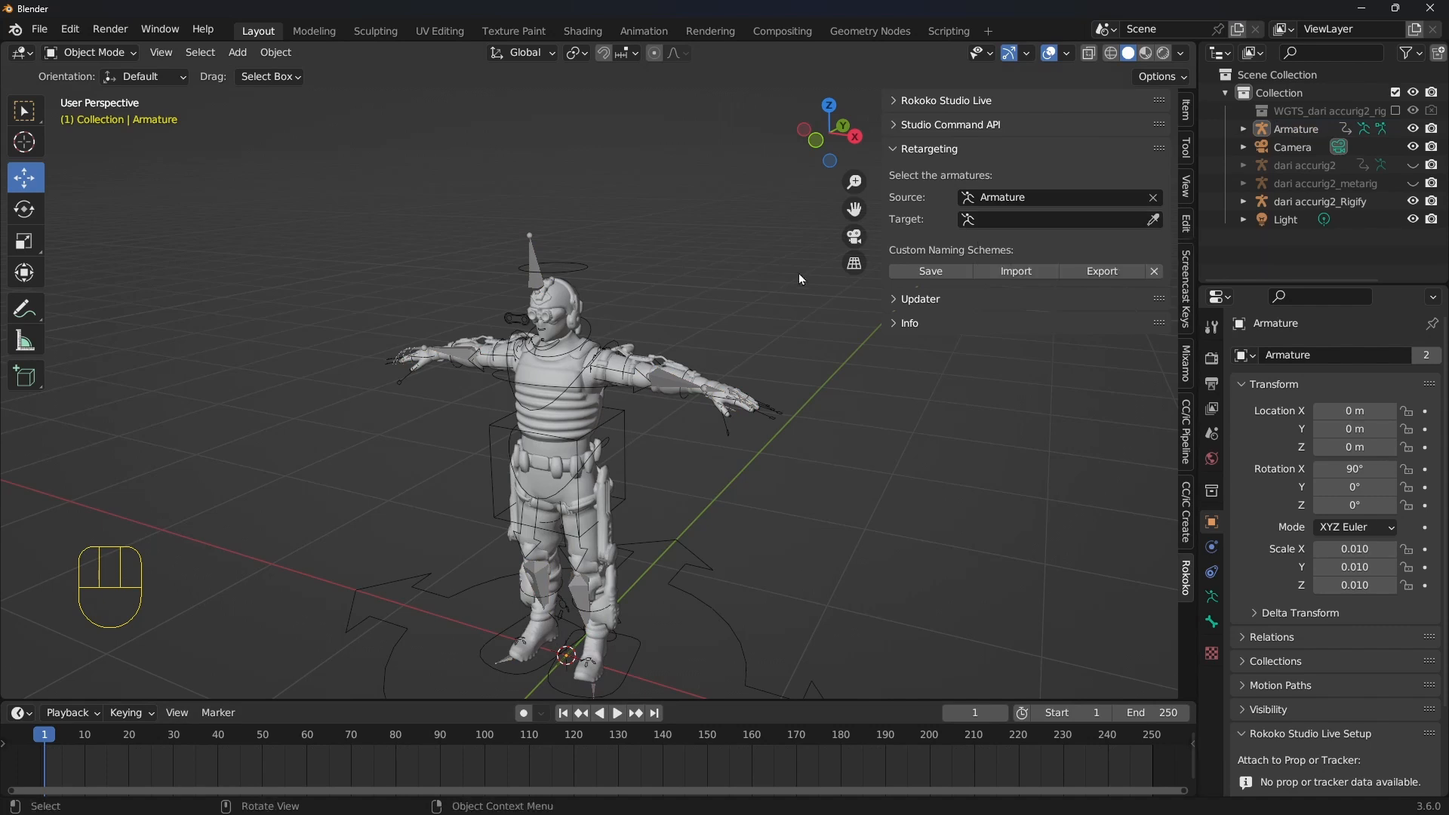
Set the character's "dari accurig2_Rigify" control rig as the retargeting target by picking it in the viewport
scroll(707, 315, up, 2)
click(1155, 220)
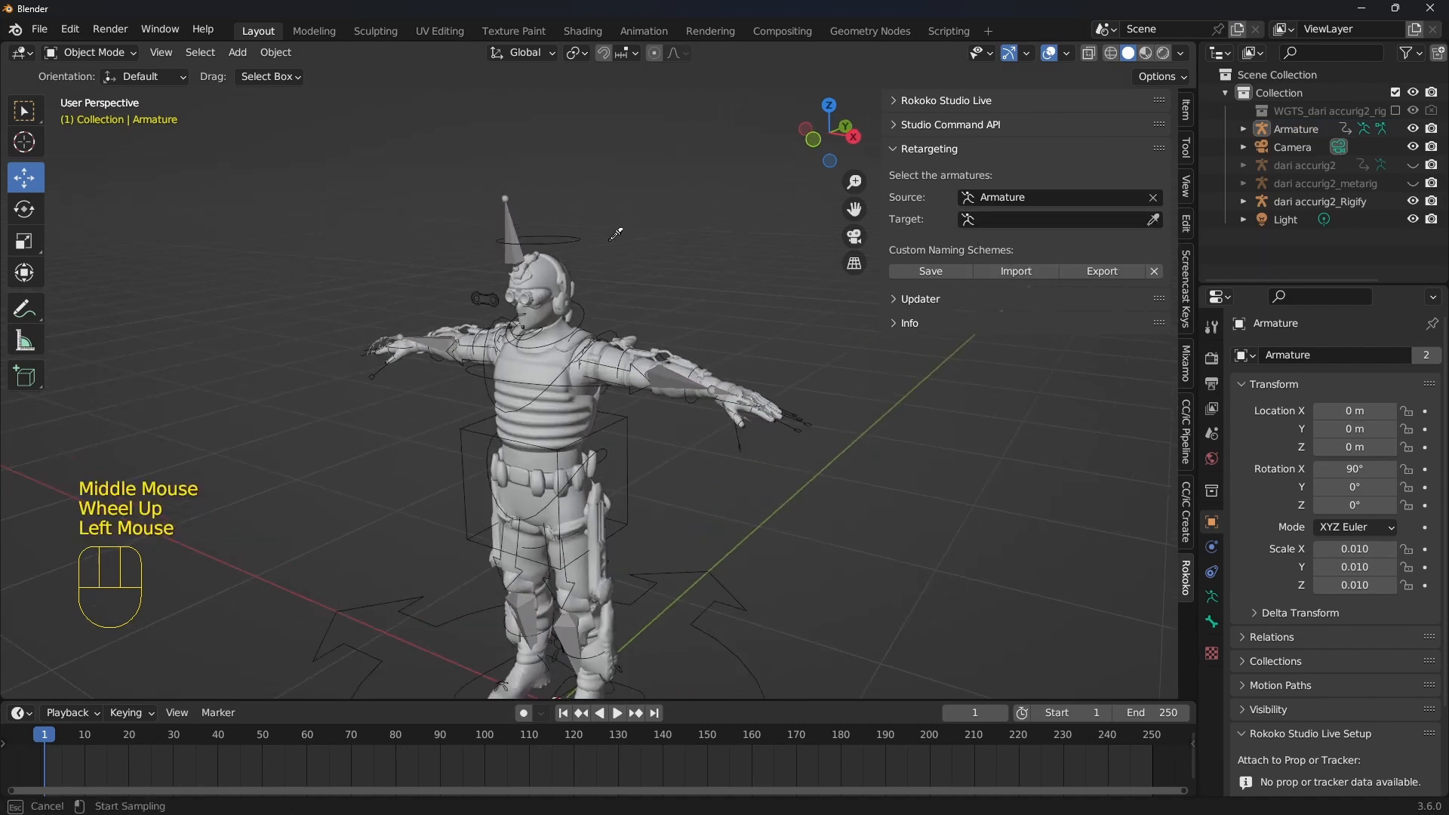
click(578, 217)
middle_drag(578, 227, 582, 264)
click(585, 250)
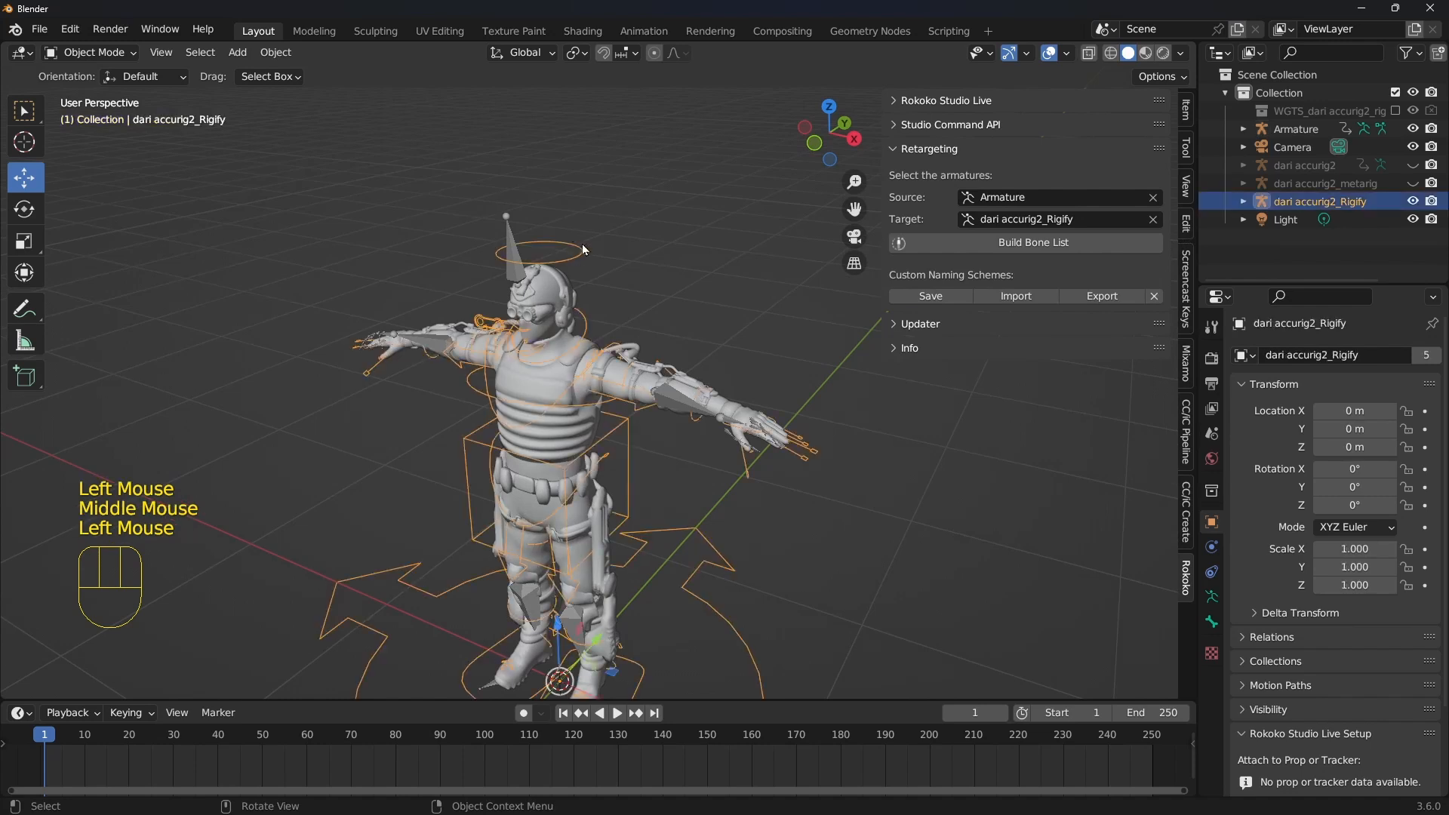
scroll(685, 420, up, 2)
shift+middle_drag(672, 517, 672, 408)
scroll(669, 403, down, 2)
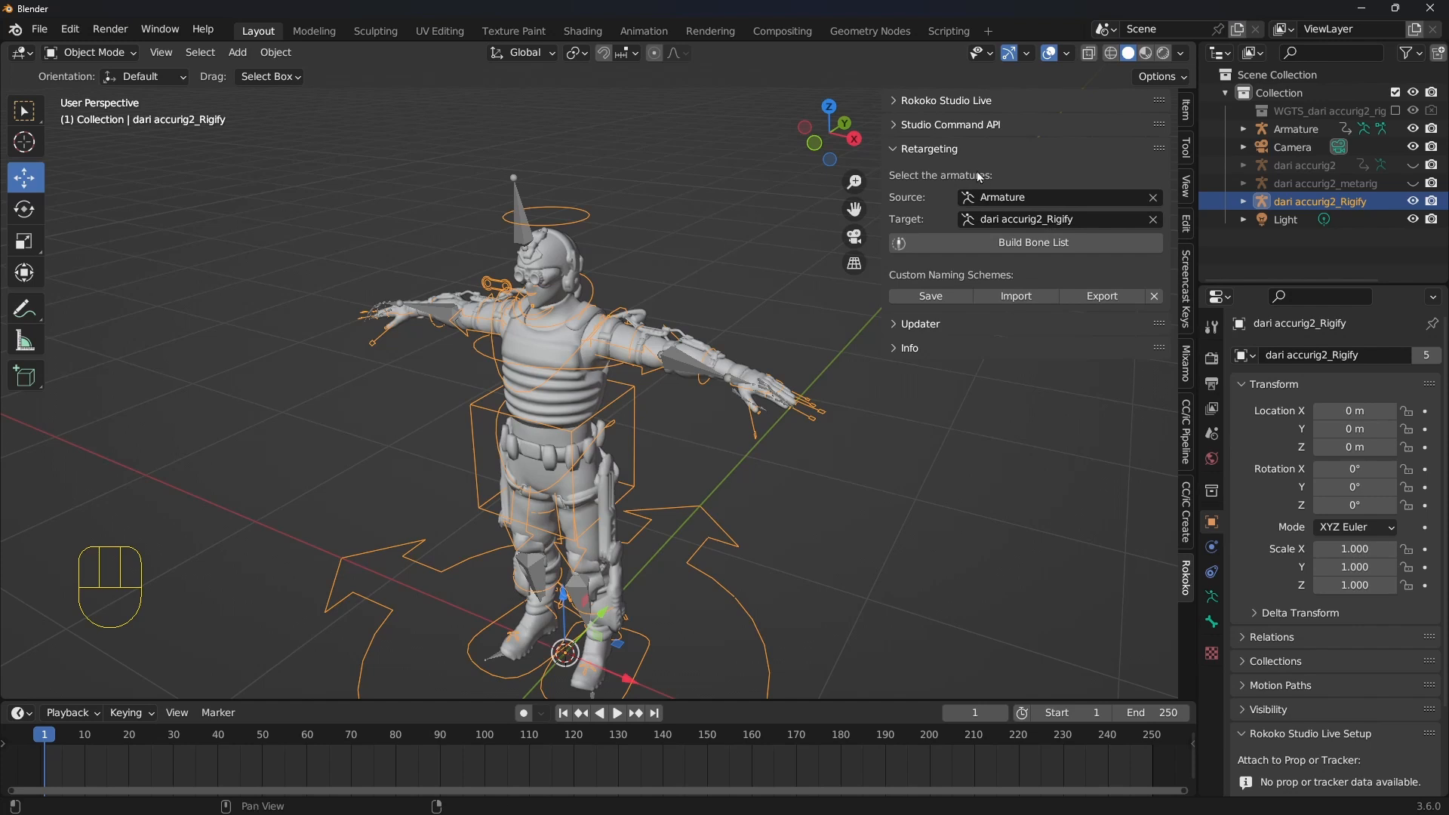
Switch the "dari accurig2_Rigify" control rig from Object Mode to Pose Mode
click(748, 274)
shift+middle_drag(792, 300, 257, 310)
scroll(765, 284, up, 2)
click(750, 393)
scroll(701, 416, up, 2)
scroll(703, 391, down, 2)
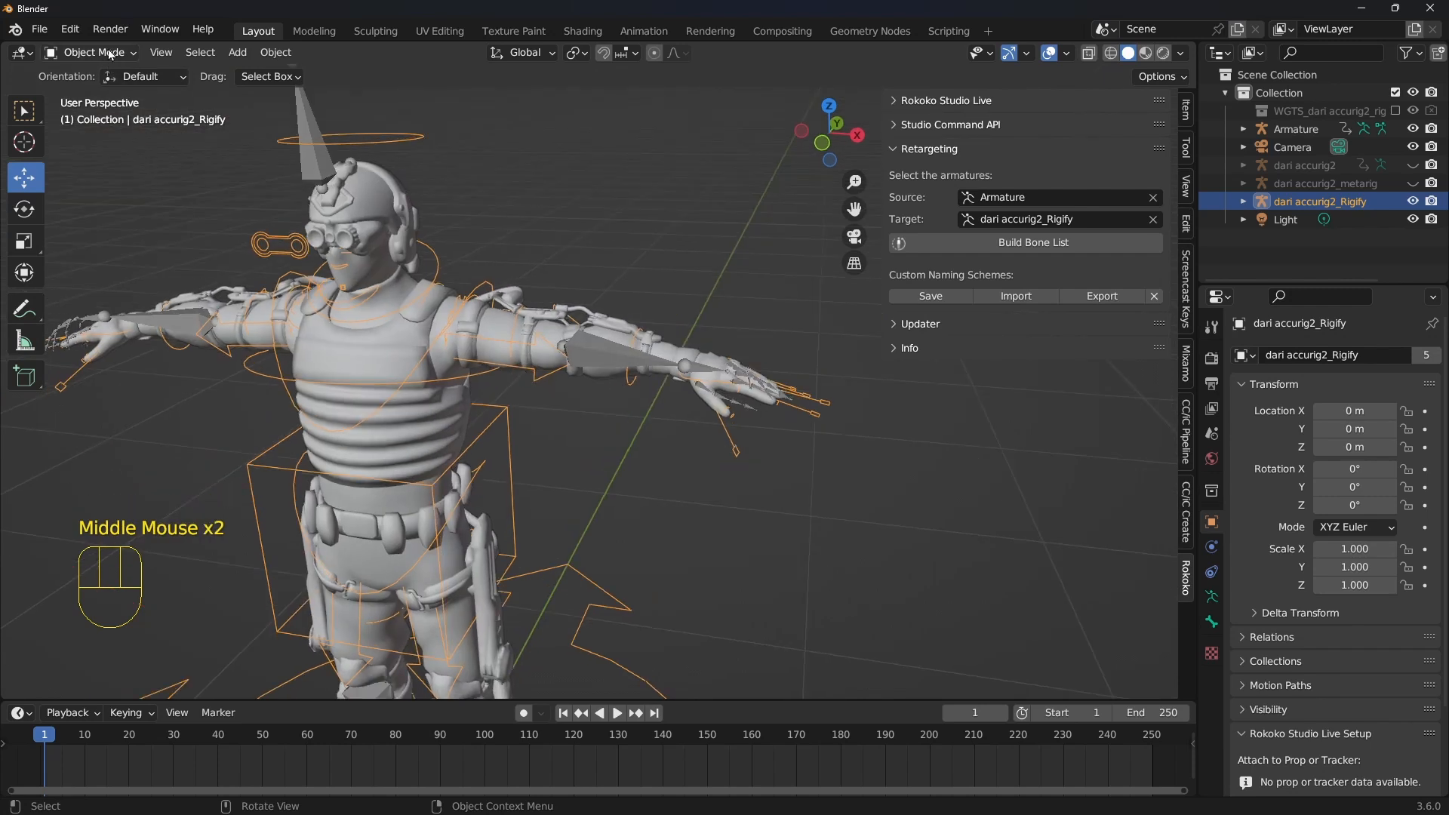
drag(90, 52, 89, 113)
click(716, 393)
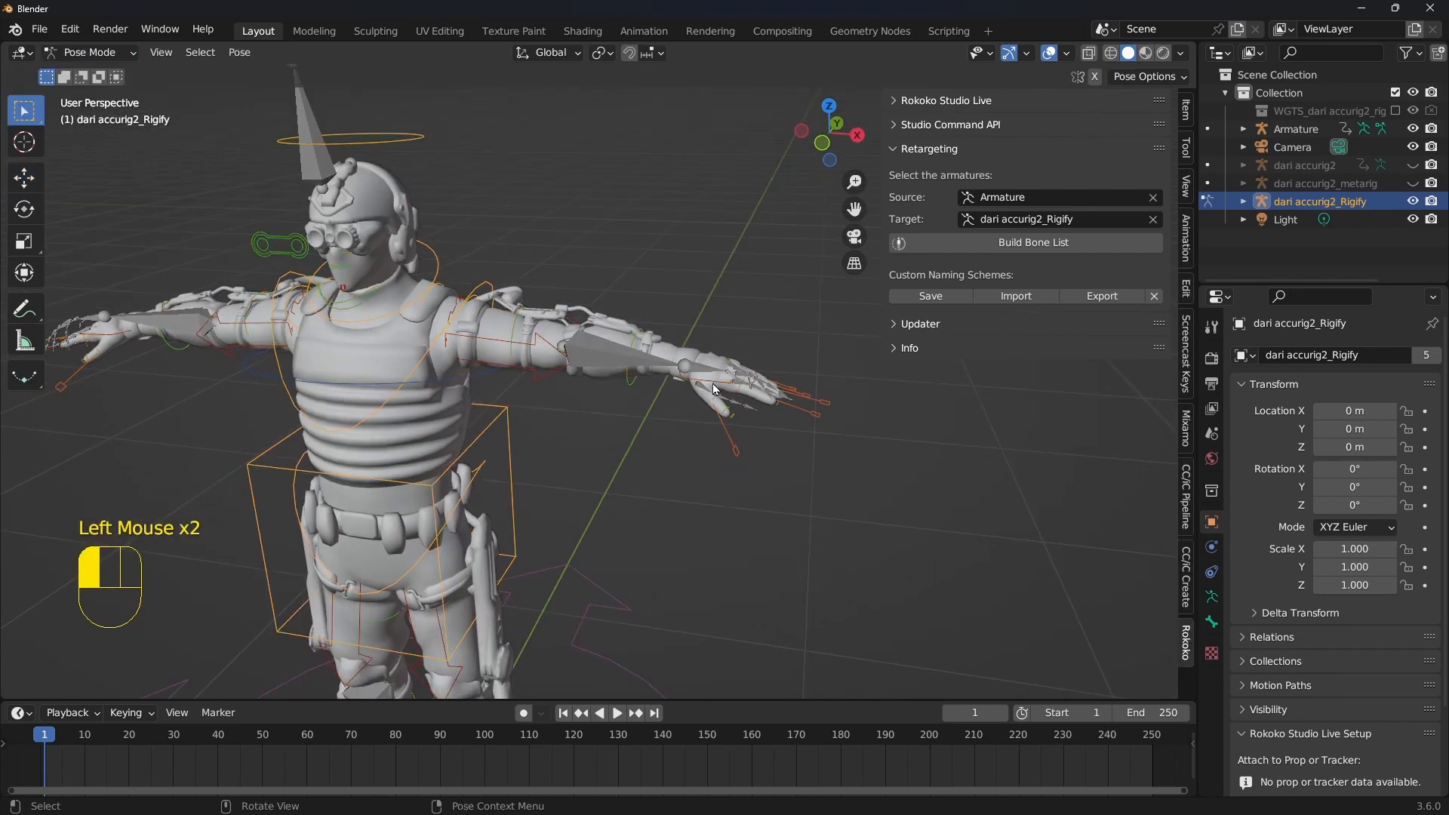
Lower the hand_ik.L control about 0.5 m beside the body, and try moving the foot_ik.L control
shift+middle_drag(715, 393, 747, 393)
scroll(724, 398, up, 1)
scroll(725, 399, down, 1)
key(g)
scroll(732, 415, down, 2)
shift+middle_drag(747, 393, 759, 355)
key(g)
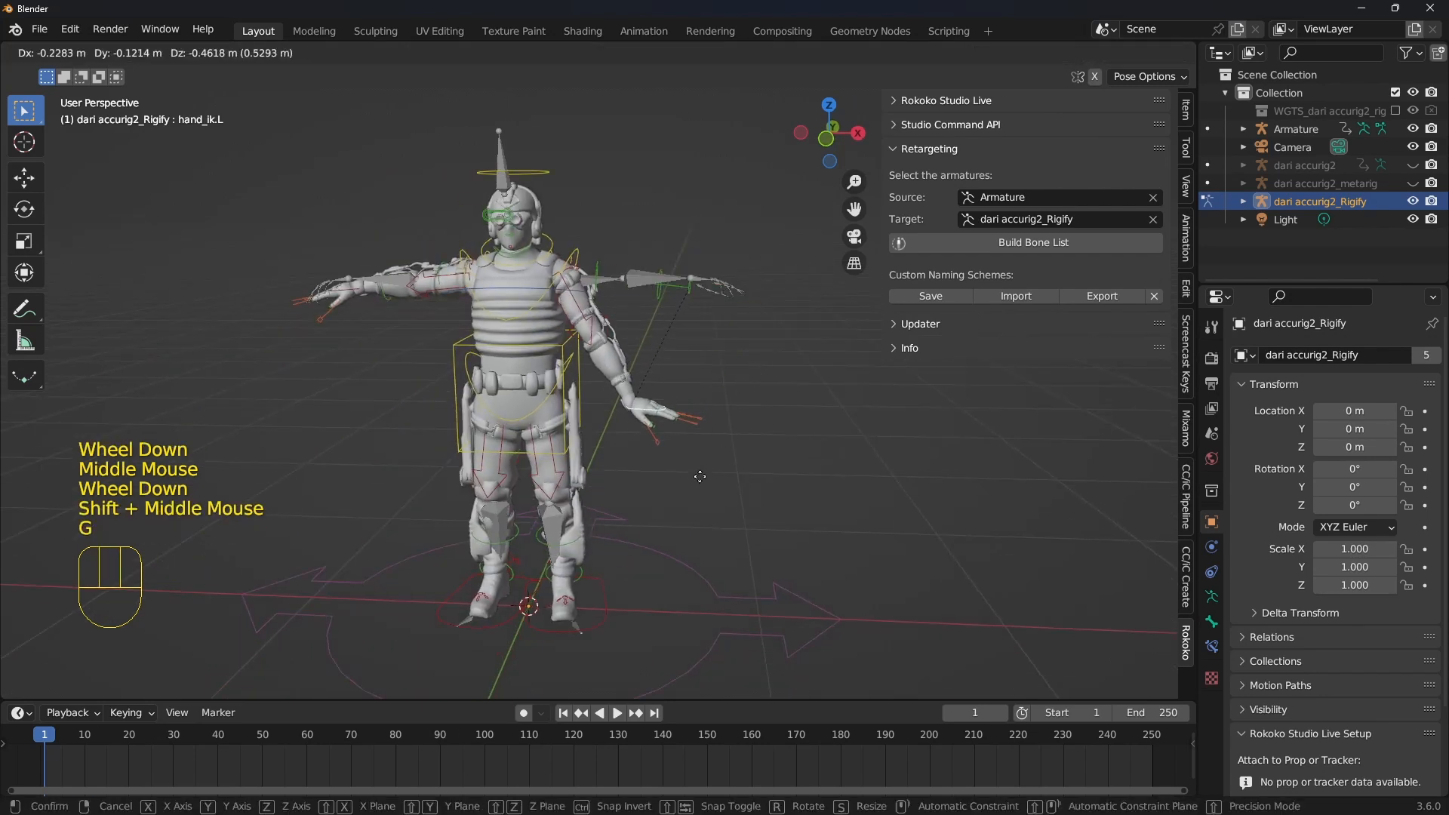
click(599, 536)
click(602, 587)
middle_drag(708, 573, 646, 430)
key(g)
scroll(687, 477, up, 1)
Write IK and FK over the viewport with the annotation pen, circle both, and clear the drawing
drag(1448, 266, 918, 262)
click(919, 339)
drag(699, 289, 700, 340)
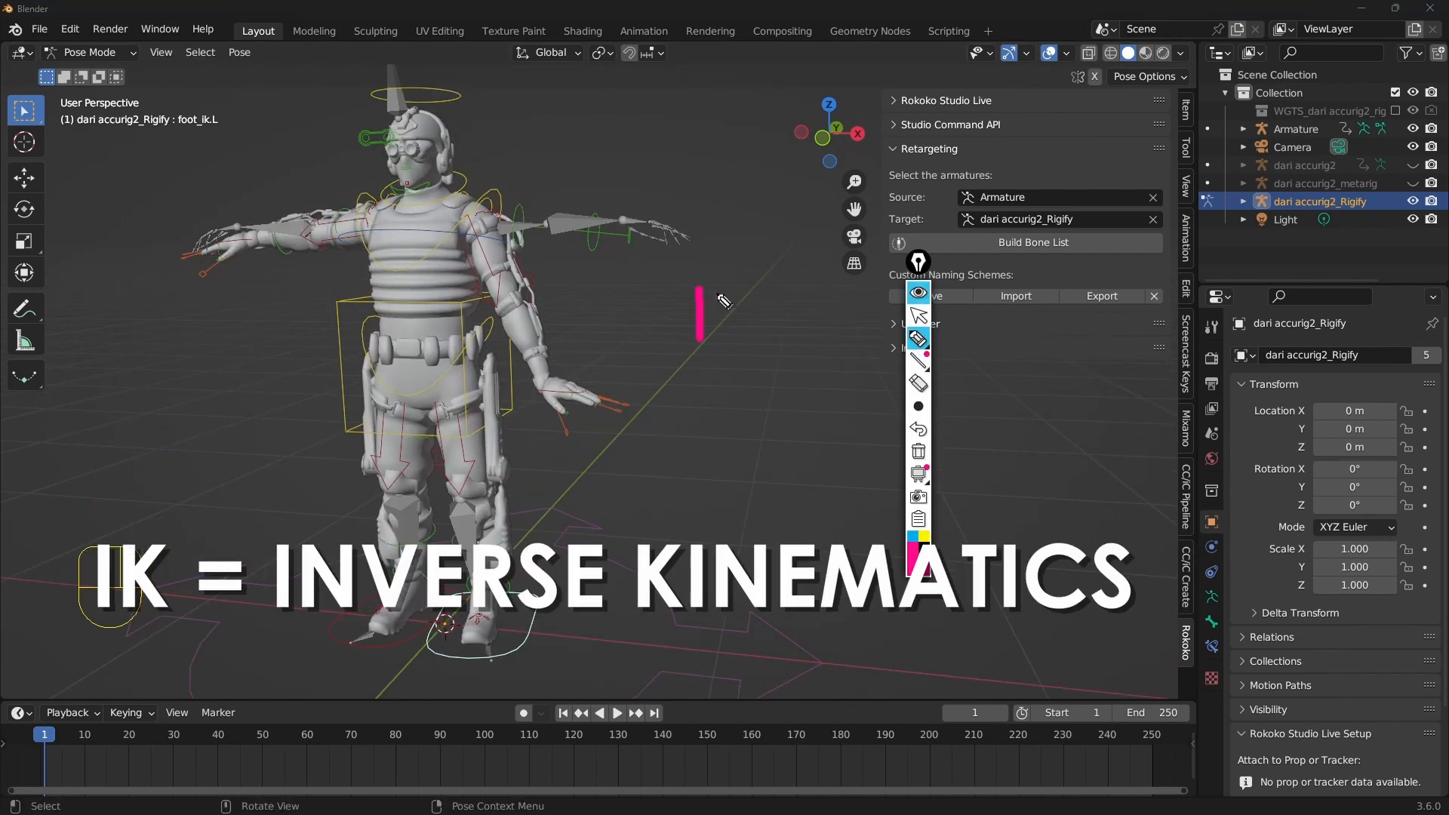
mouse_move(703, 394)
mouse_down()
mouse_move(704, 440)
mouse_move(731, 394)
mouse_up()
mouse_move(702, 416)
mouse_down()
mouse_move(725, 414)
mouse_move(736, 451)
mouse_up()
drag(765, 396, 777, 450)
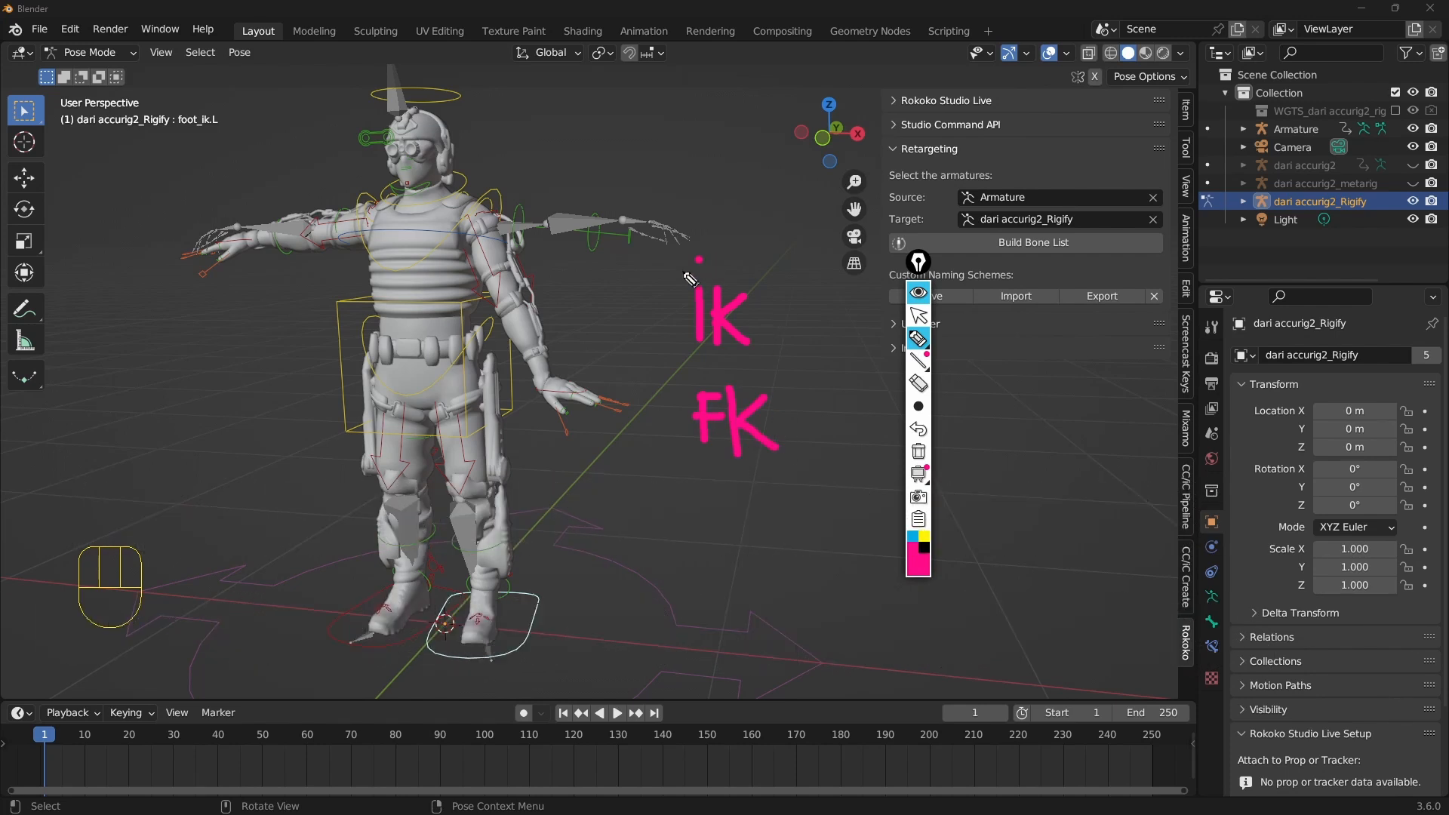
mouse_move(696, 260)
mouse_down()
mouse_move(736, 356)
mouse_move(757, 275)
mouse_up()
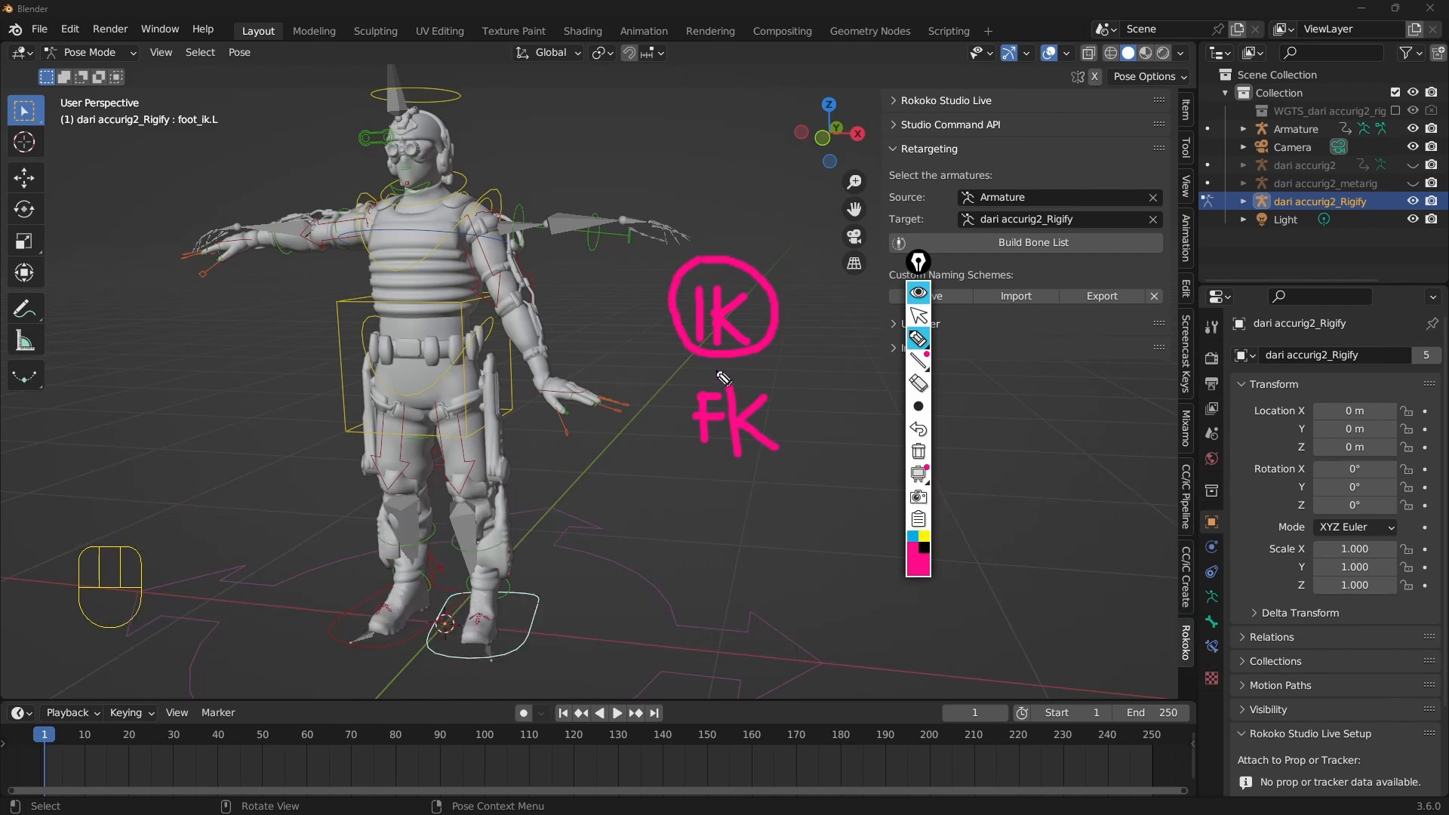
mouse_move(723, 377)
mouse_down()
mouse_move(763, 476)
mouse_move(749, 379)
mouse_up()
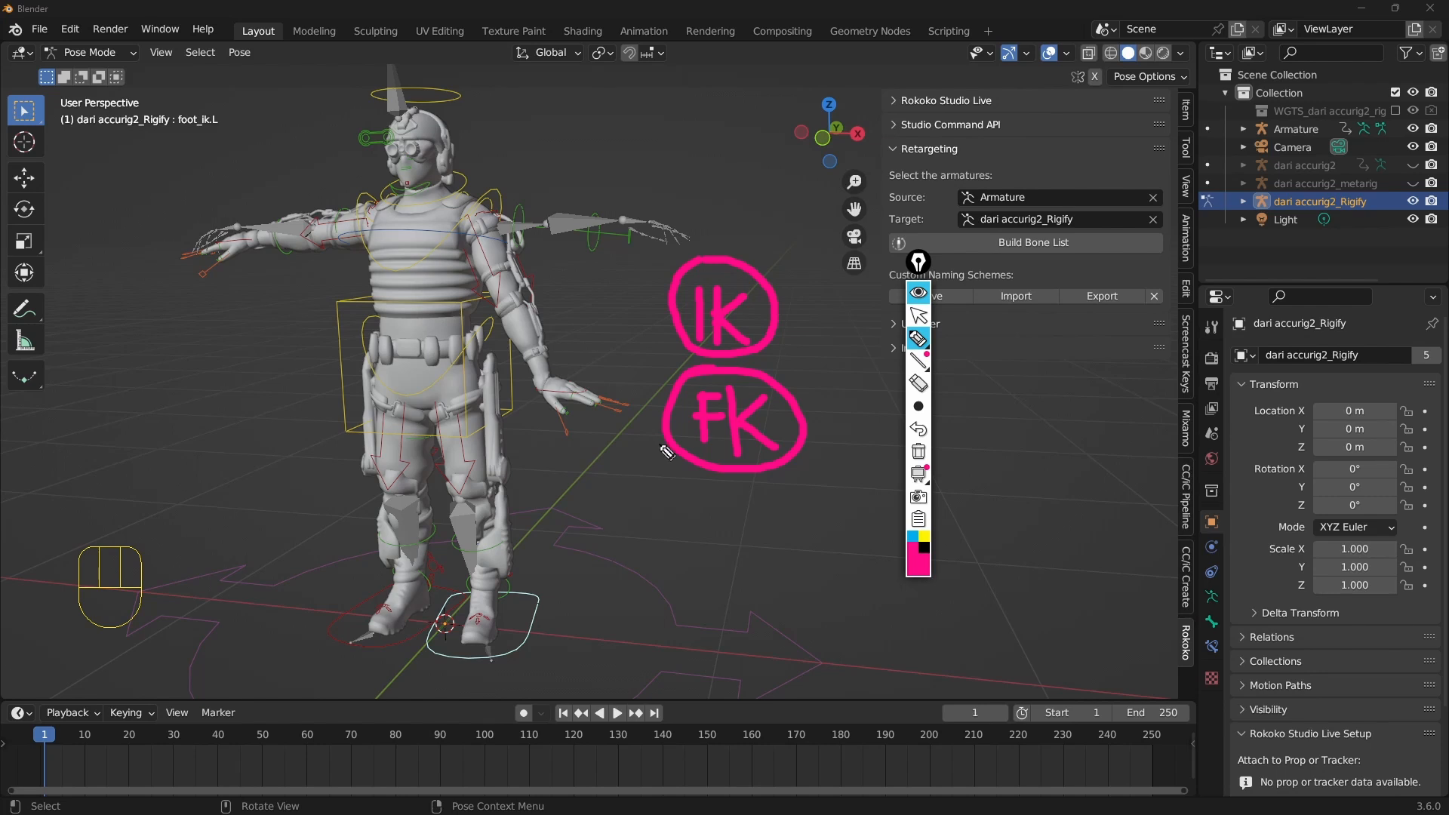
click(917, 452)
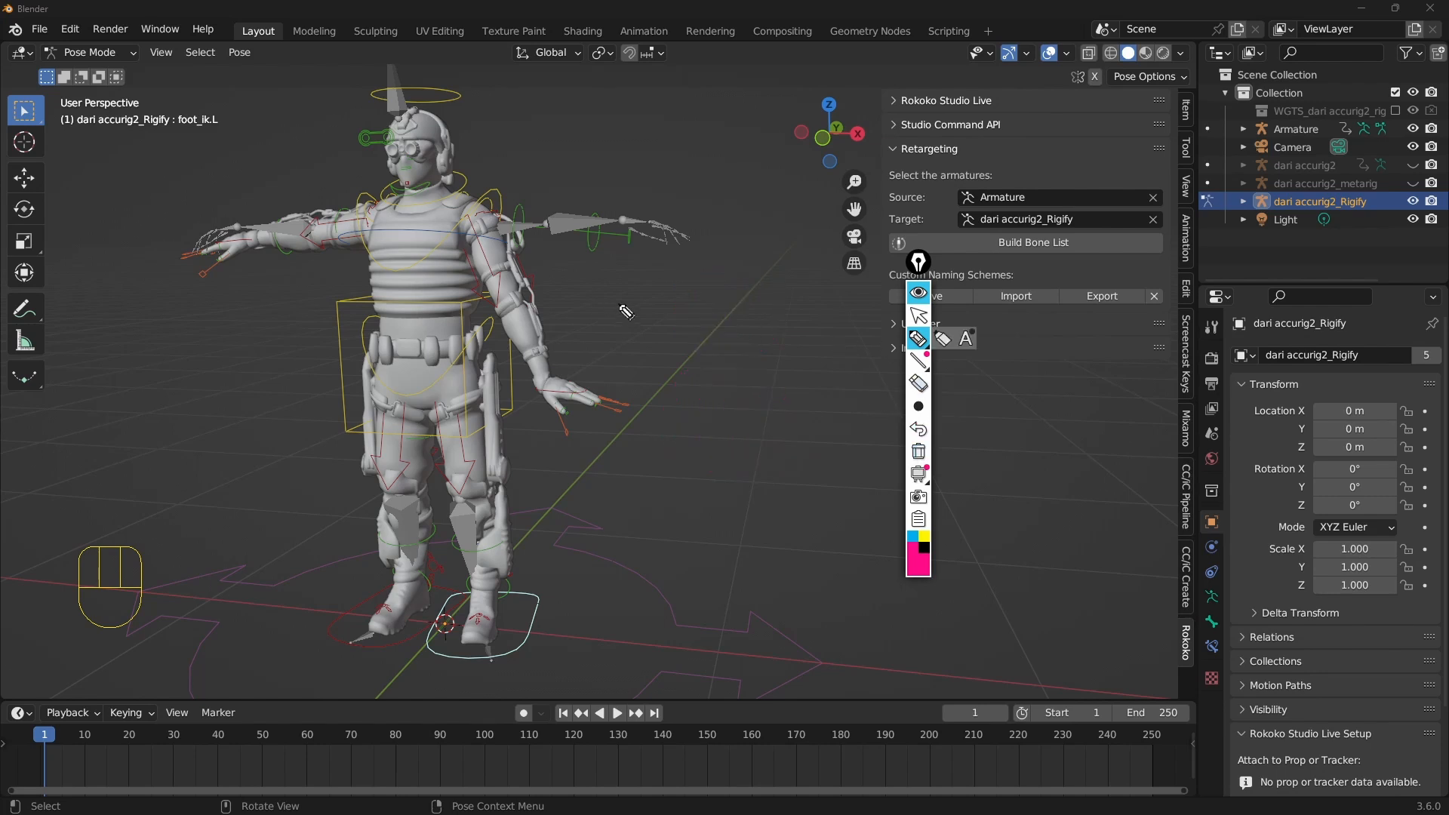
Raise the hand_ik.L control slightly, and try shifting the torso control sideways
drag(565, 354, 559, 361)
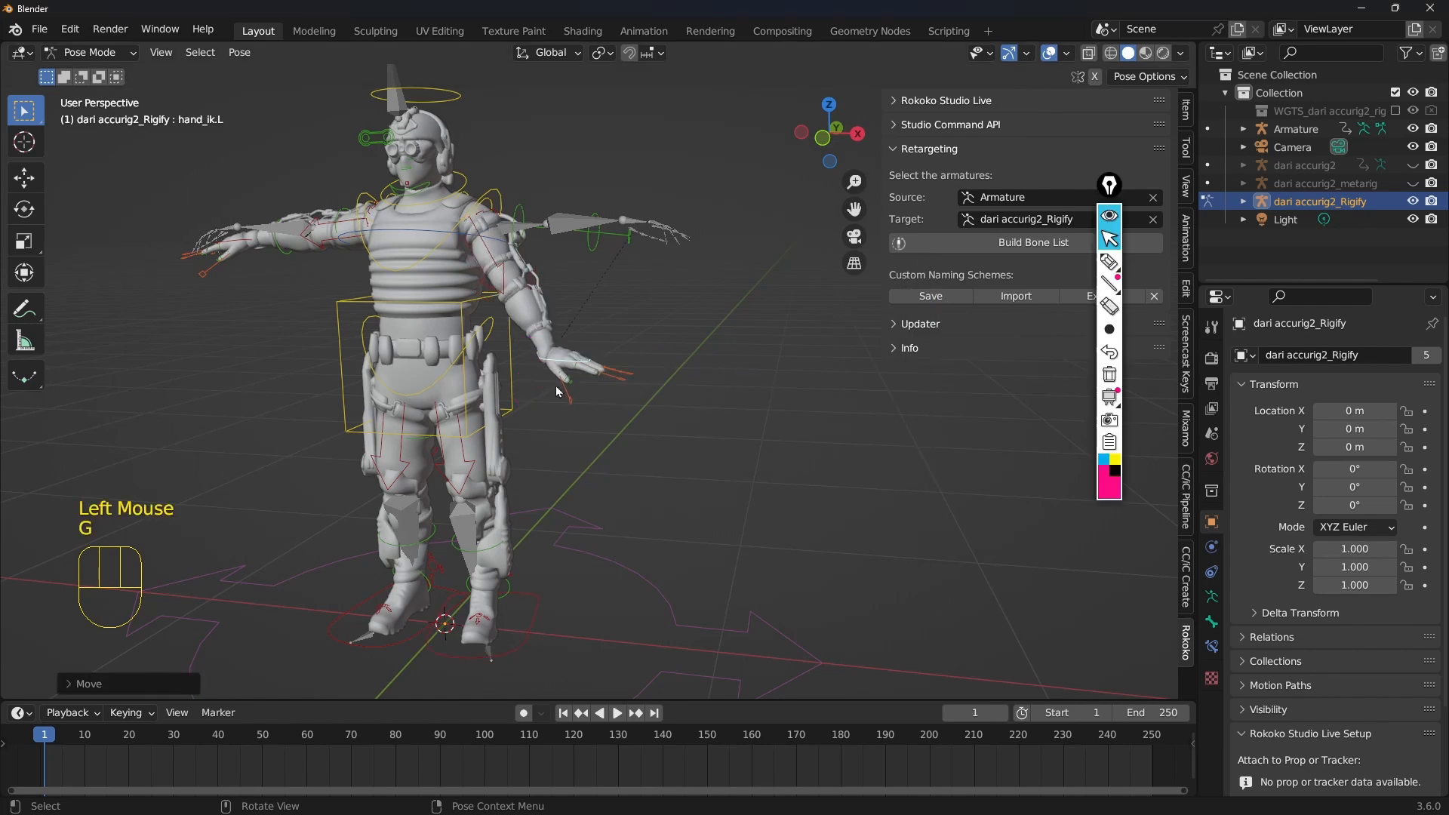
click(521, 382)
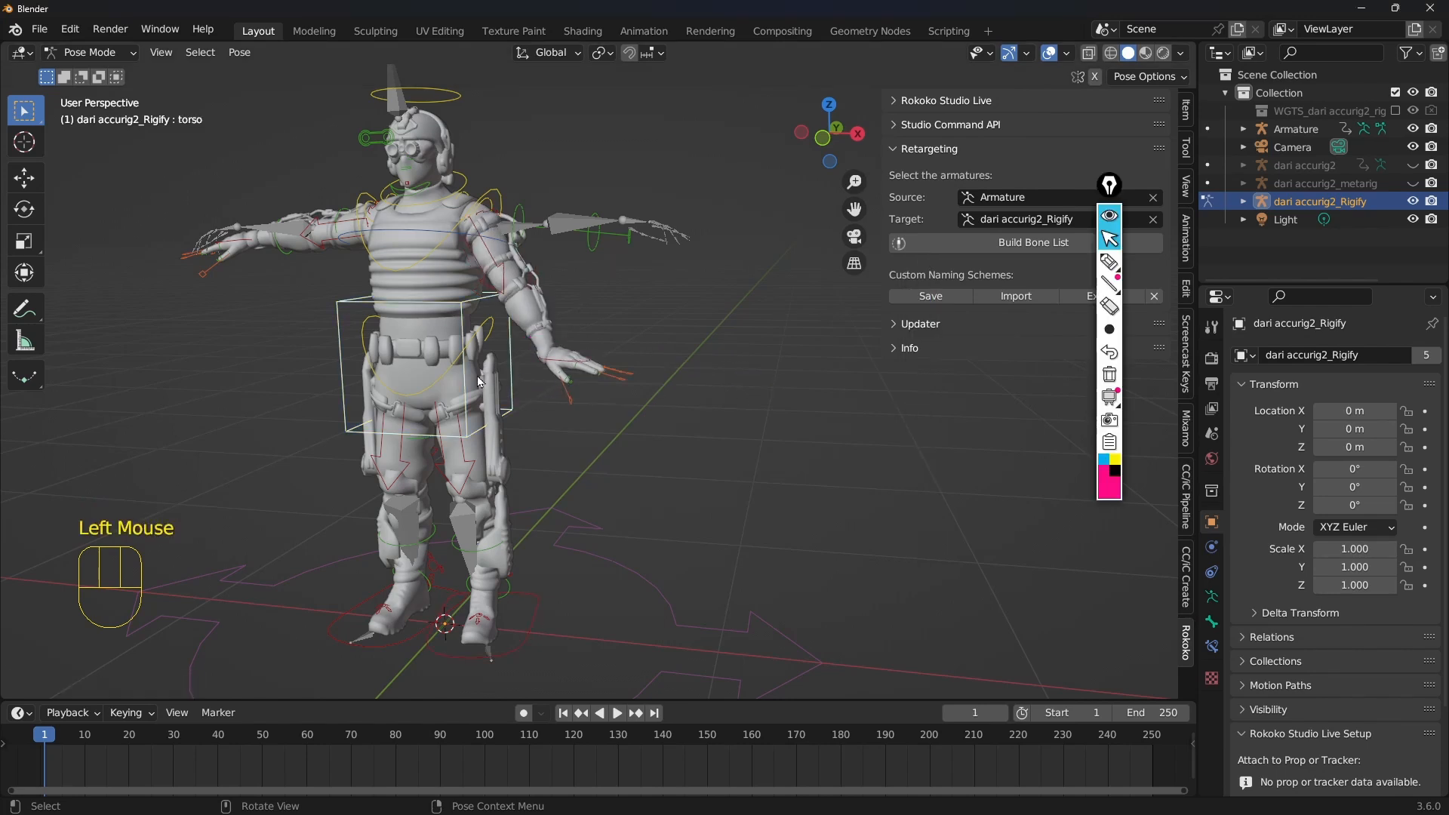
middle_drag(386, 351, 461, 365)
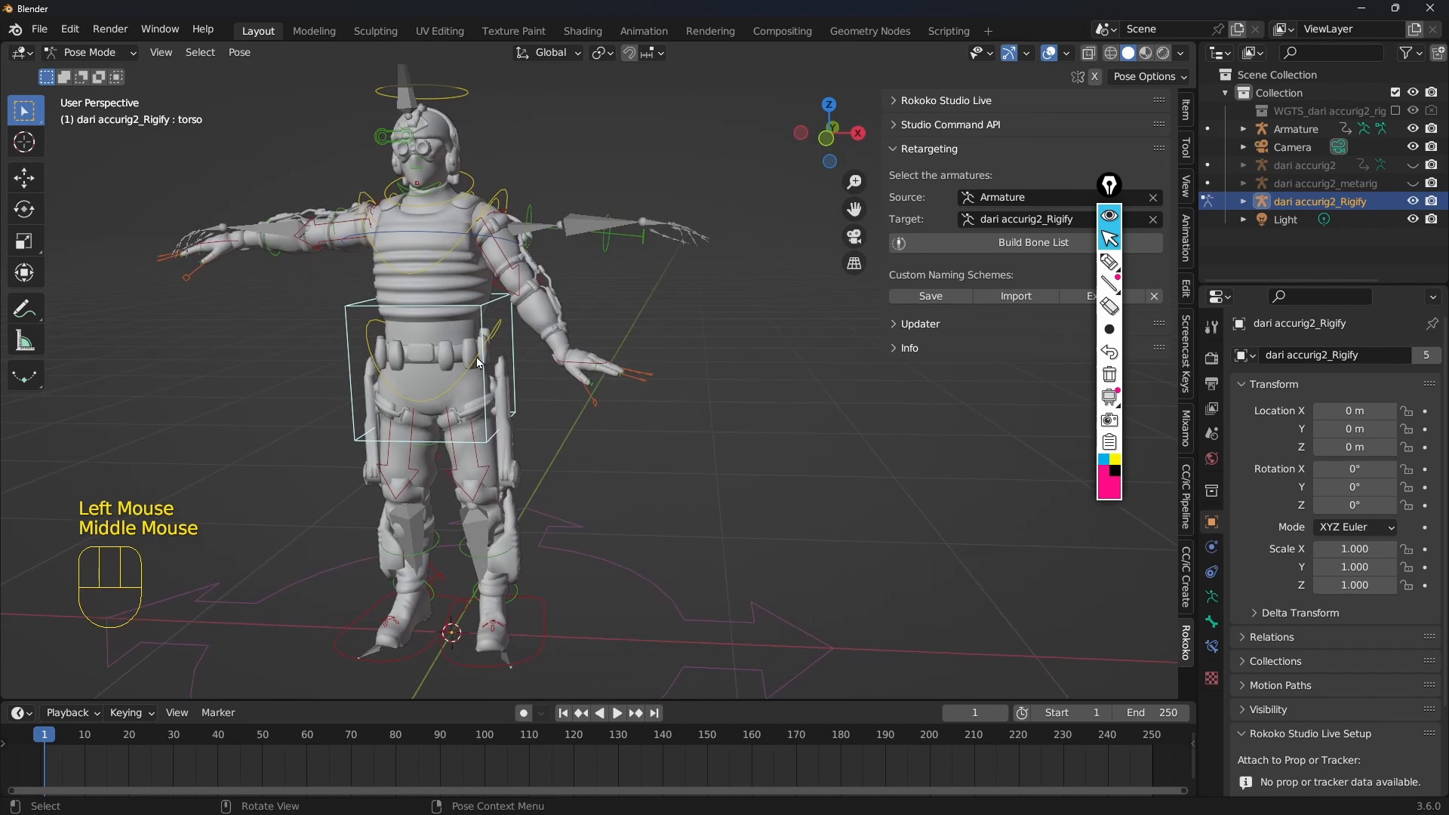
key(g)
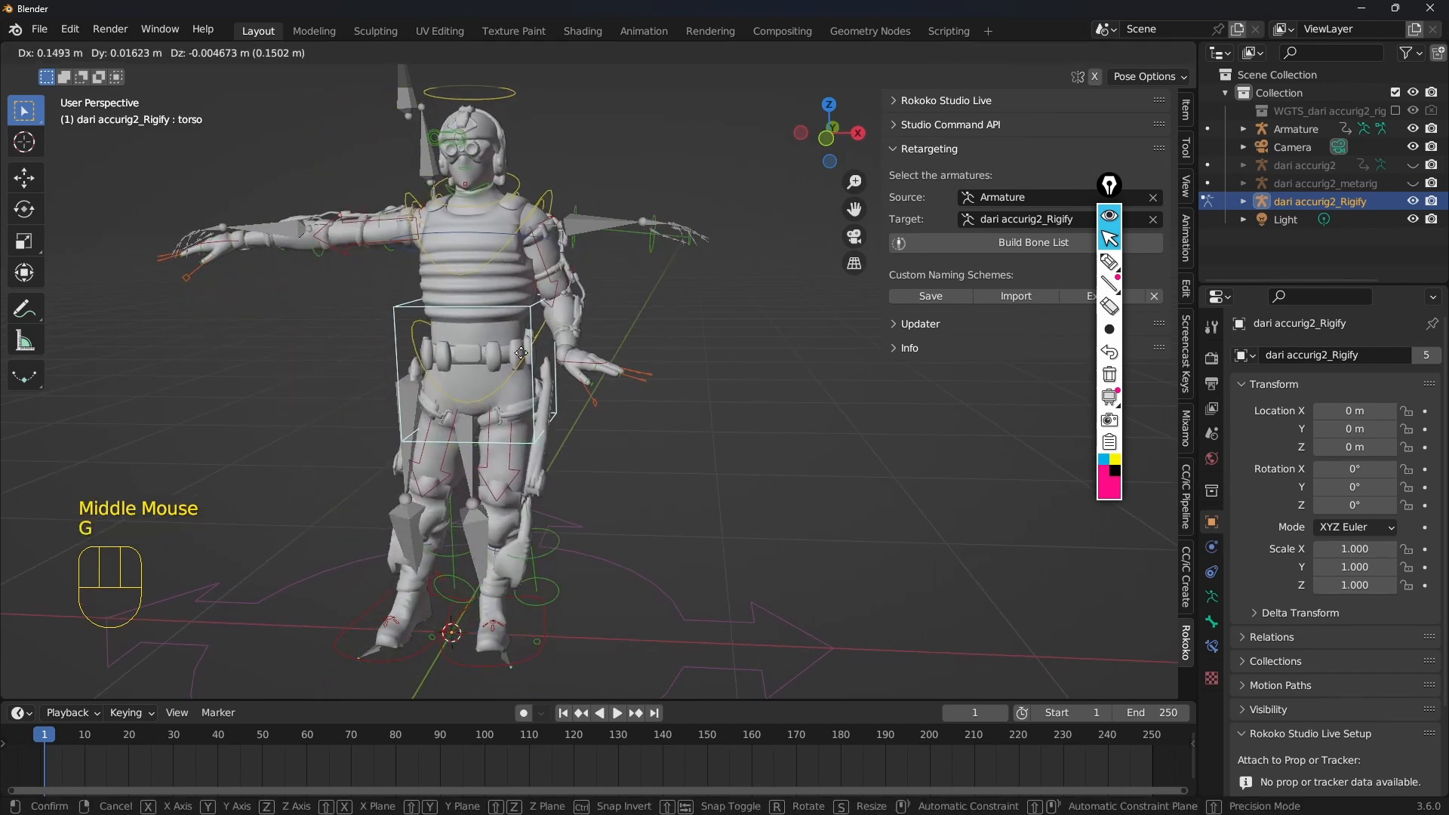
click(468, 354)
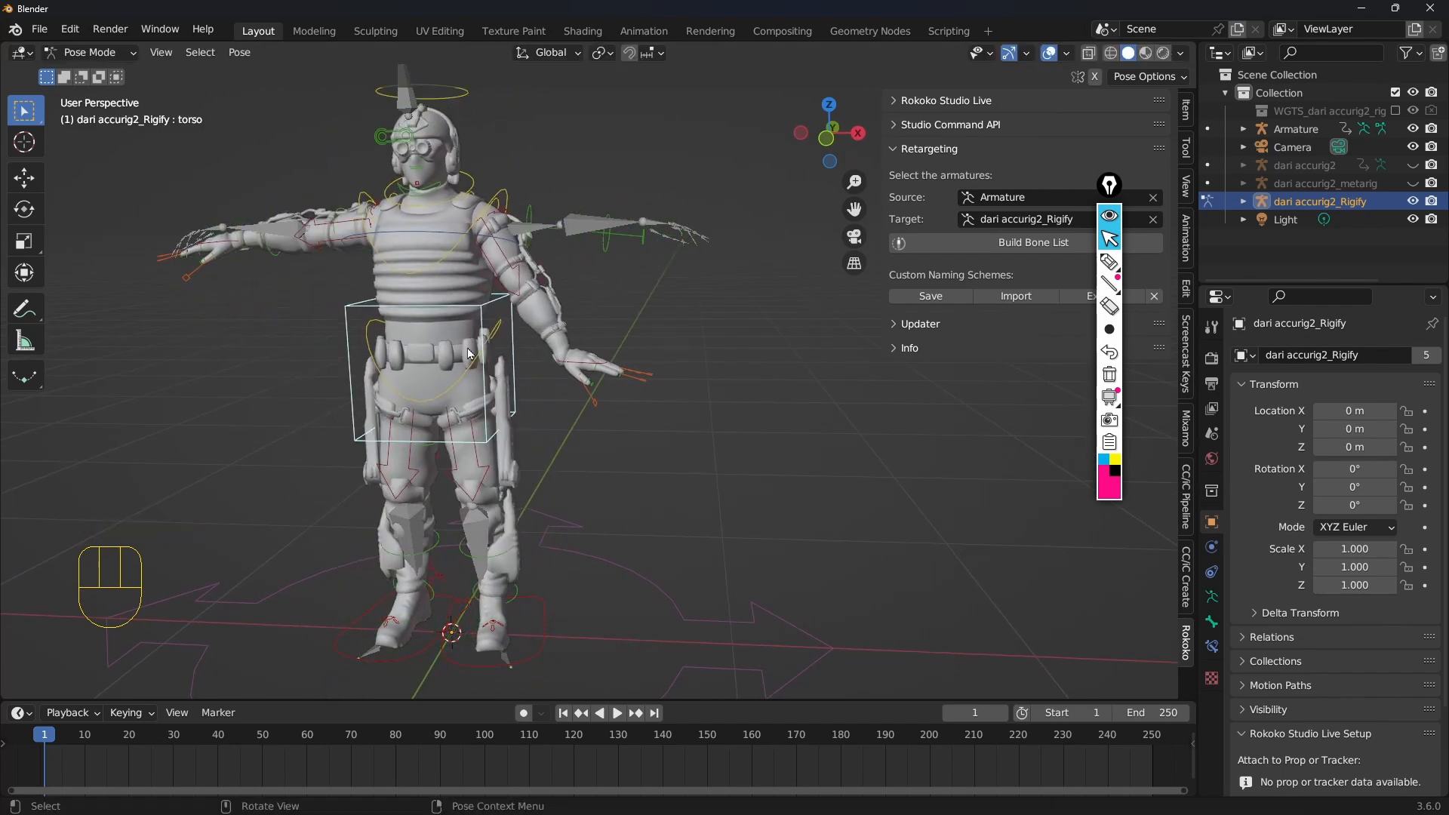
Select the left hand and left foot IK controls in turn, and try moving the torso control
click(589, 363)
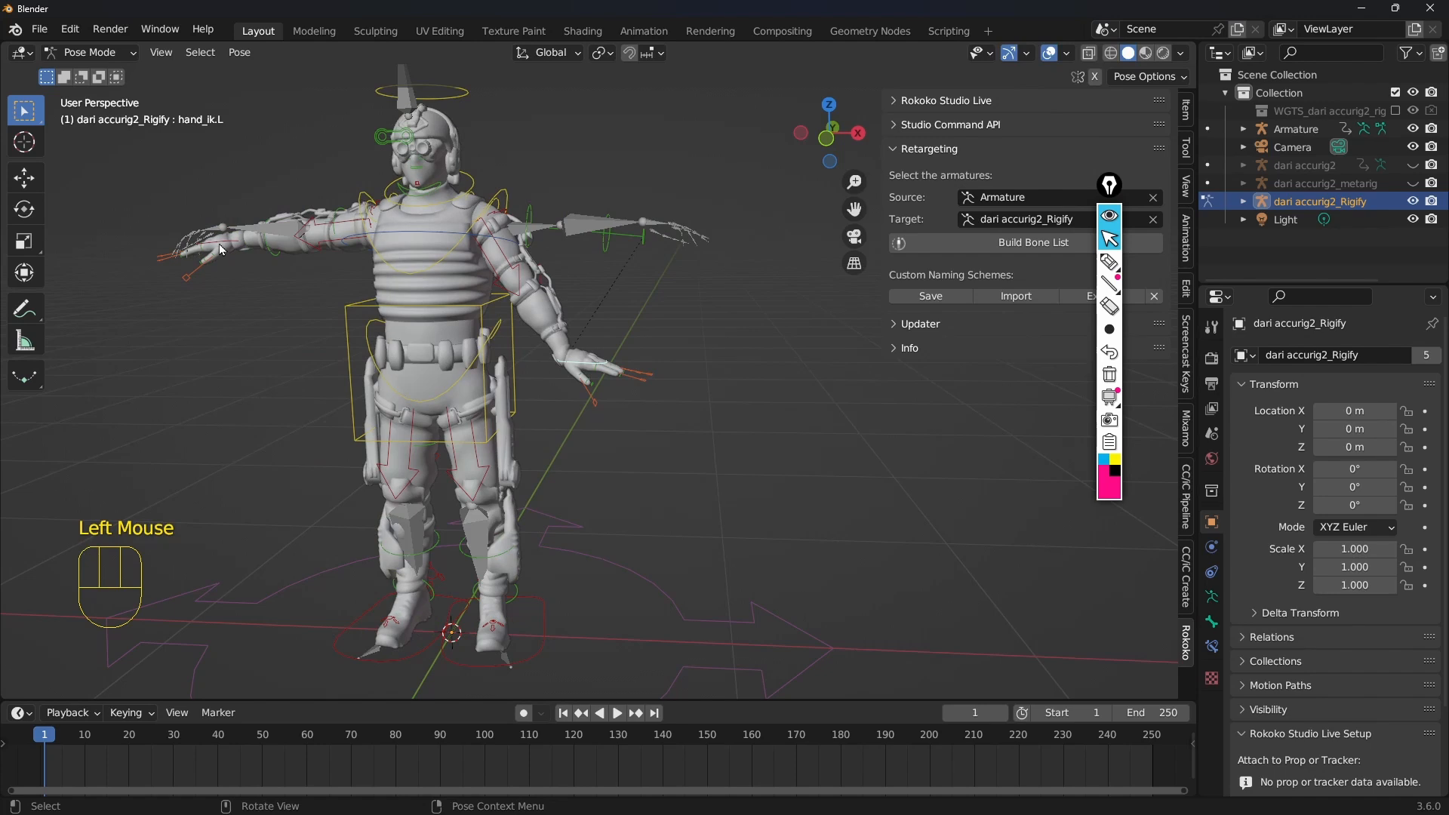
click(532, 619)
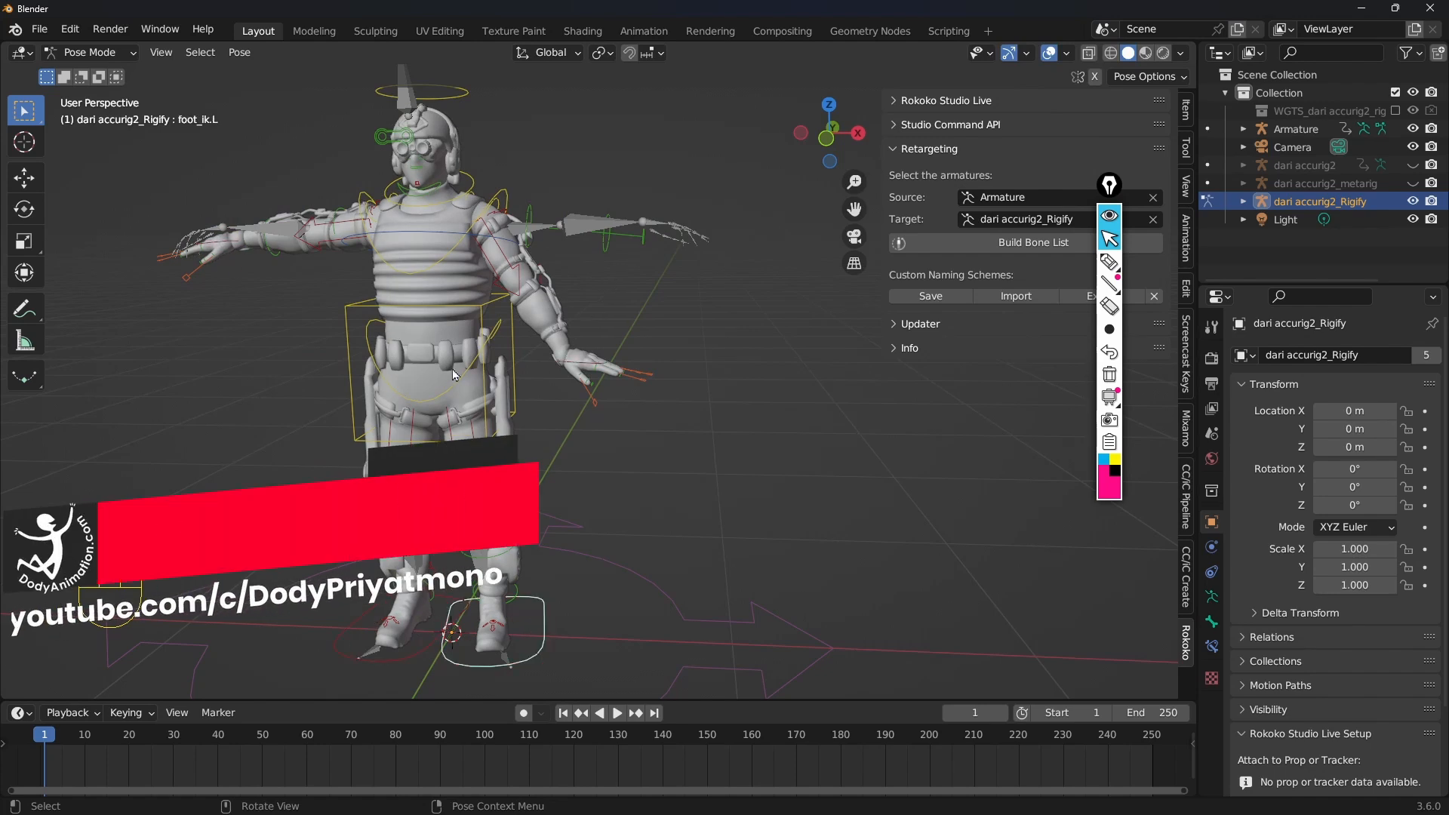
click(504, 351)
middle_drag(504, 351, 521, 400)
key(g)
right_click(483, 453)
middle_drag(460, 460, 517, 477)
Inspect the left foot and left hand IK controls, and try moving the torso control while viewing the rig from the side
click(550, 565)
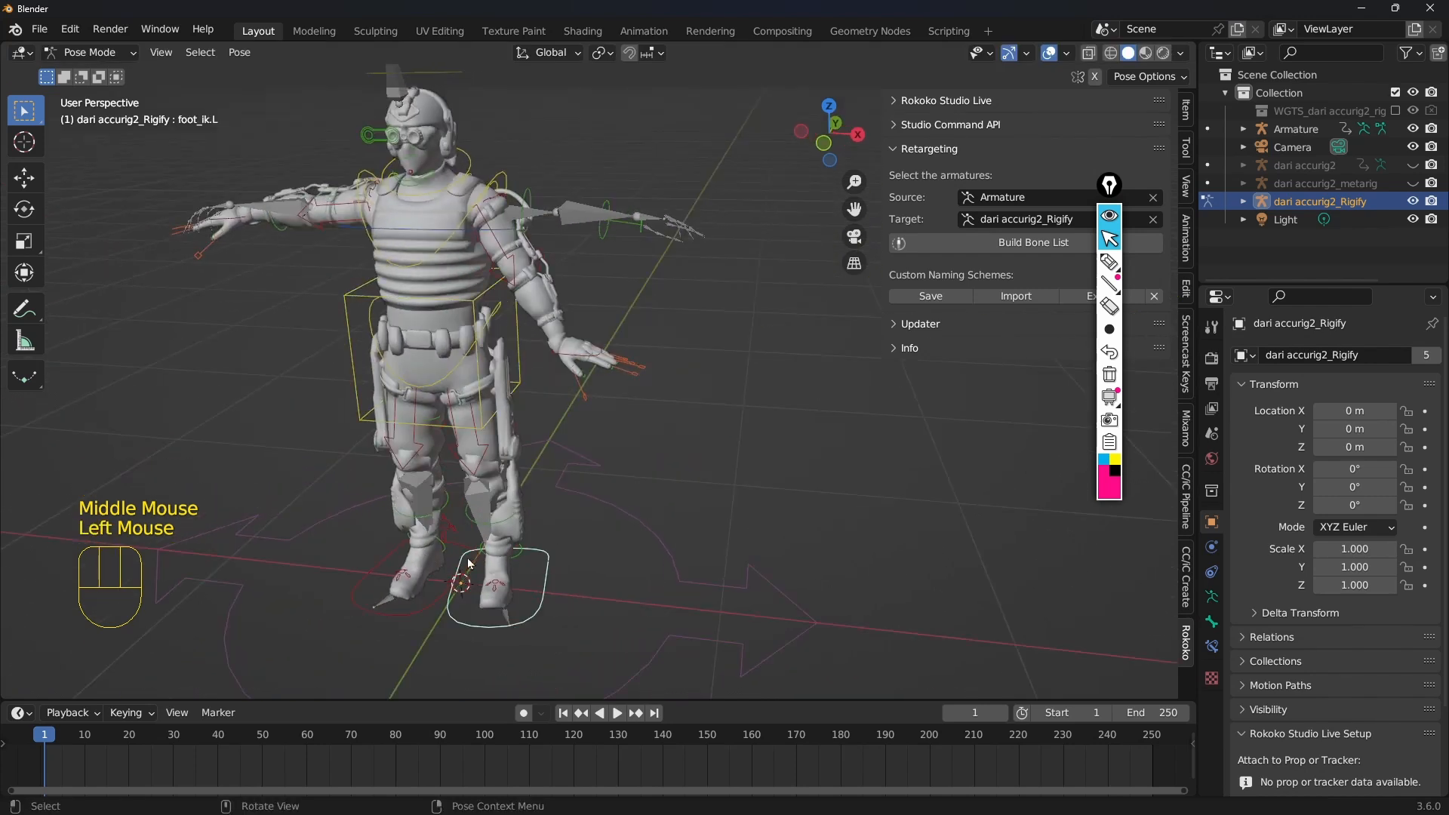
middle_drag(511, 560, 512, 399)
click(521, 357)
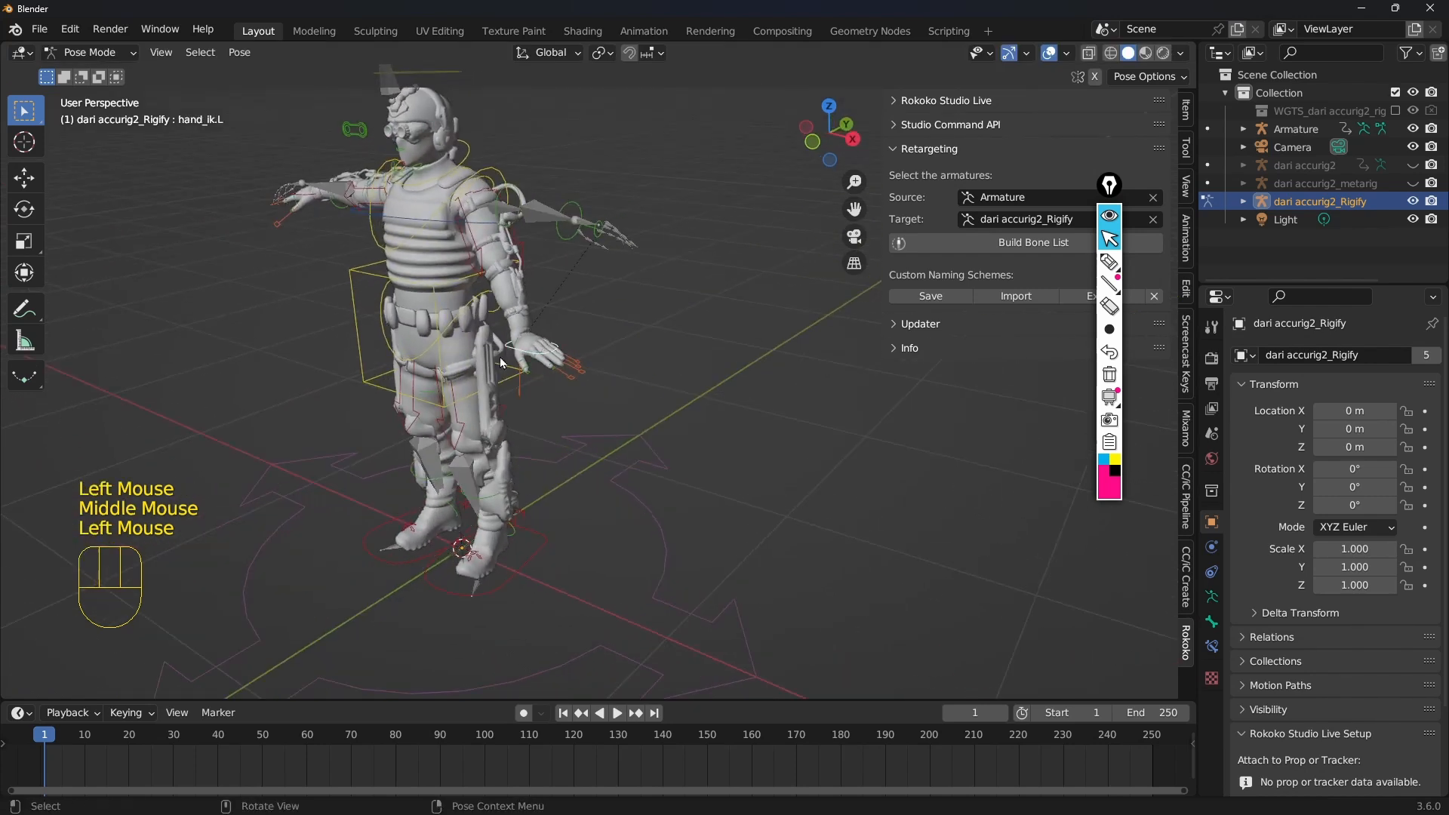
click(441, 308)
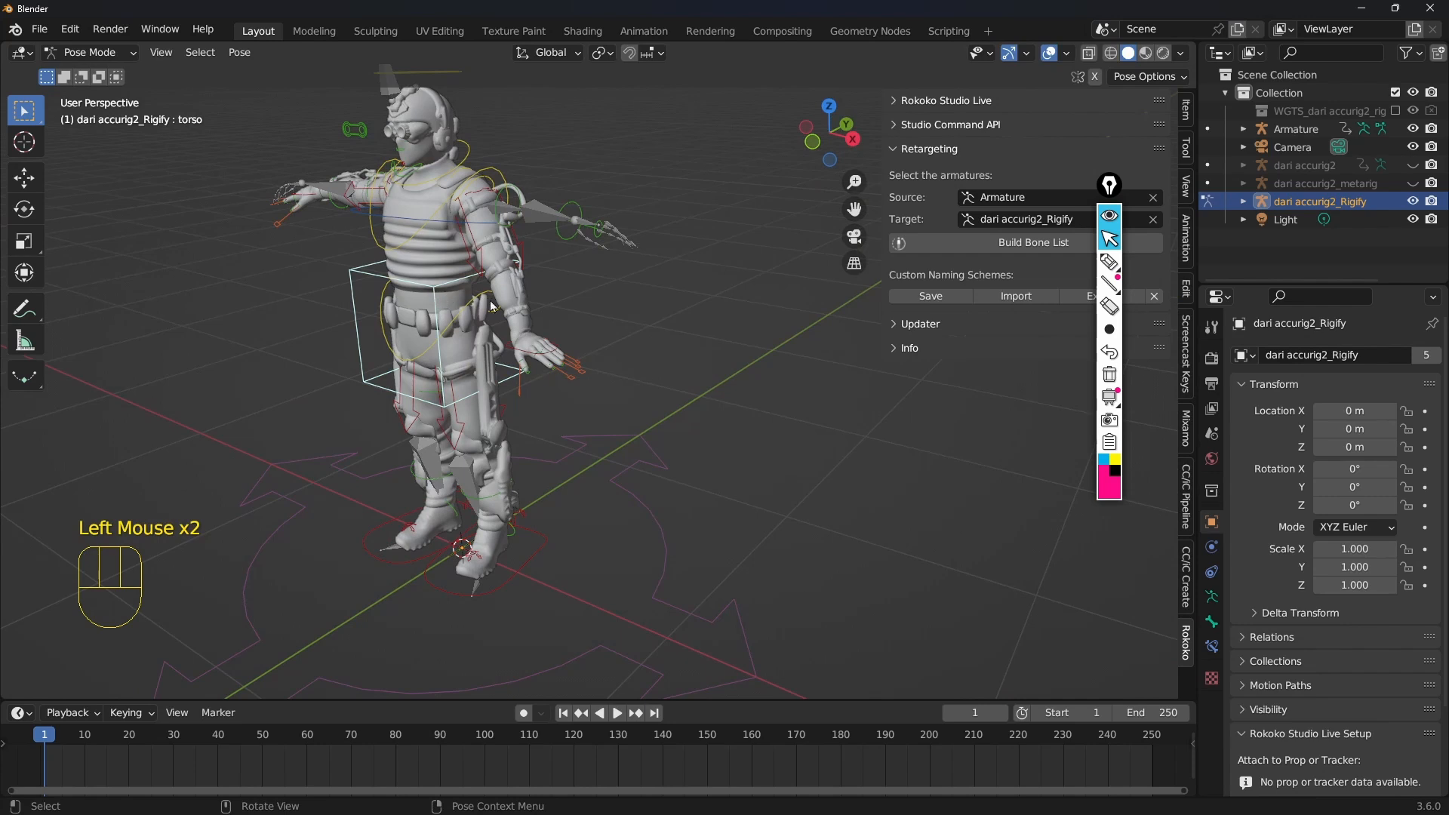
middle_drag(442, 307, 415, 292)
key(g)
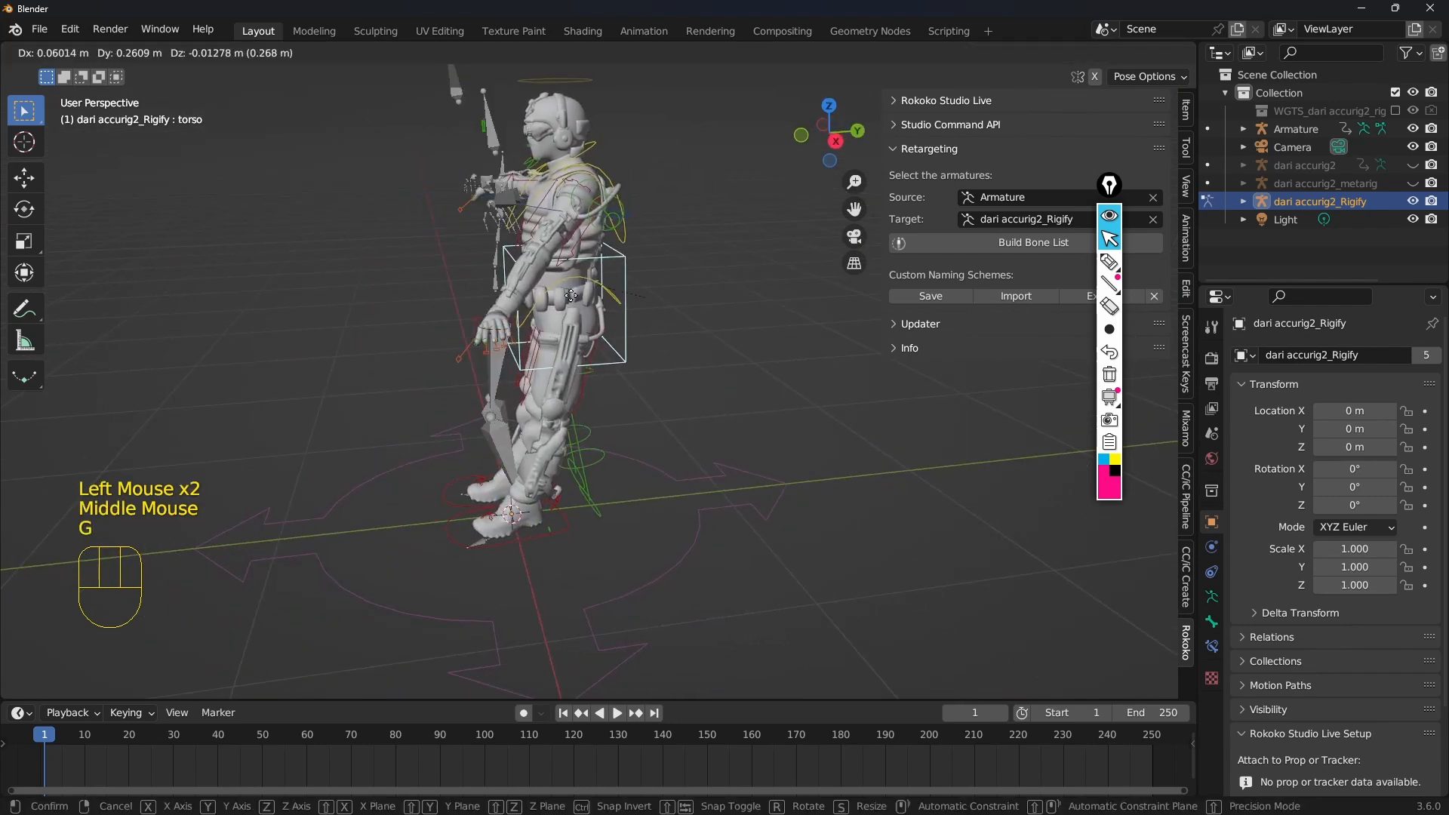
middle_drag(559, 290, 282, 243)
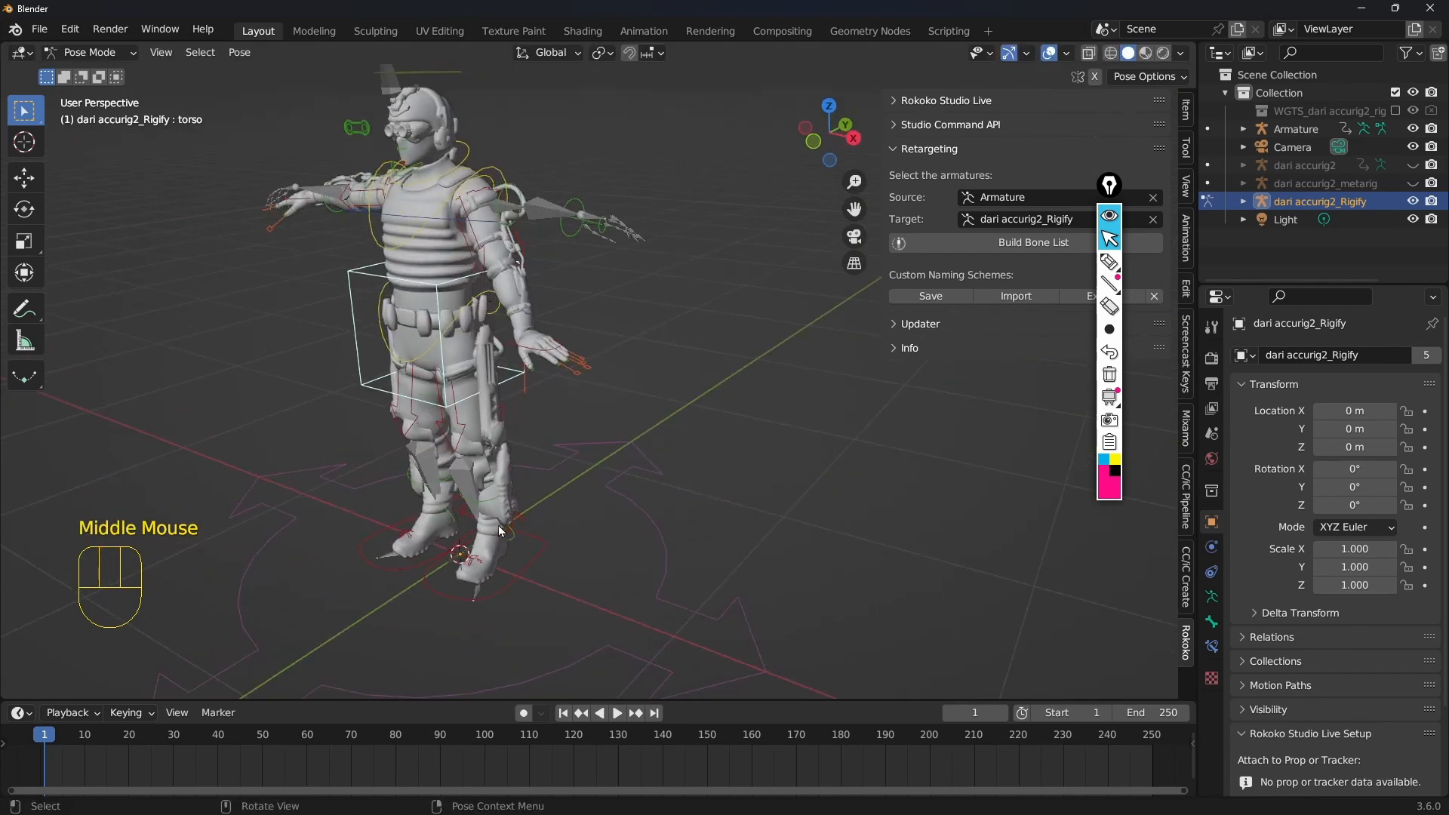
key(g)
right_click(545, 411)
Select the hand_ik.L control and show its Rig Main Properties
middle_drag(546, 409, 600, 391)
shift+middle_drag(600, 391, 625, 374)
click(573, 356)
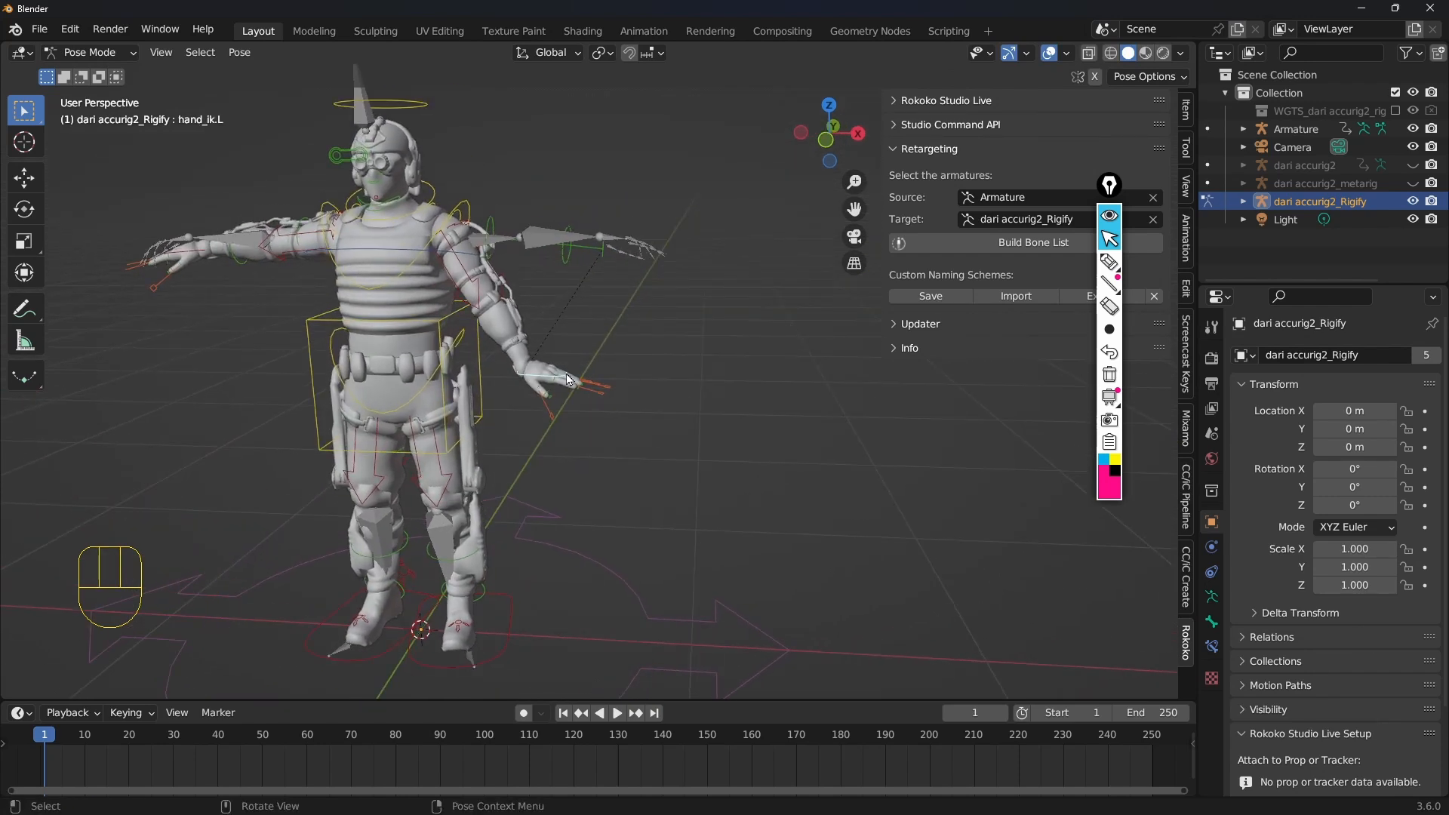
middle_drag(576, 382, 600, 377)
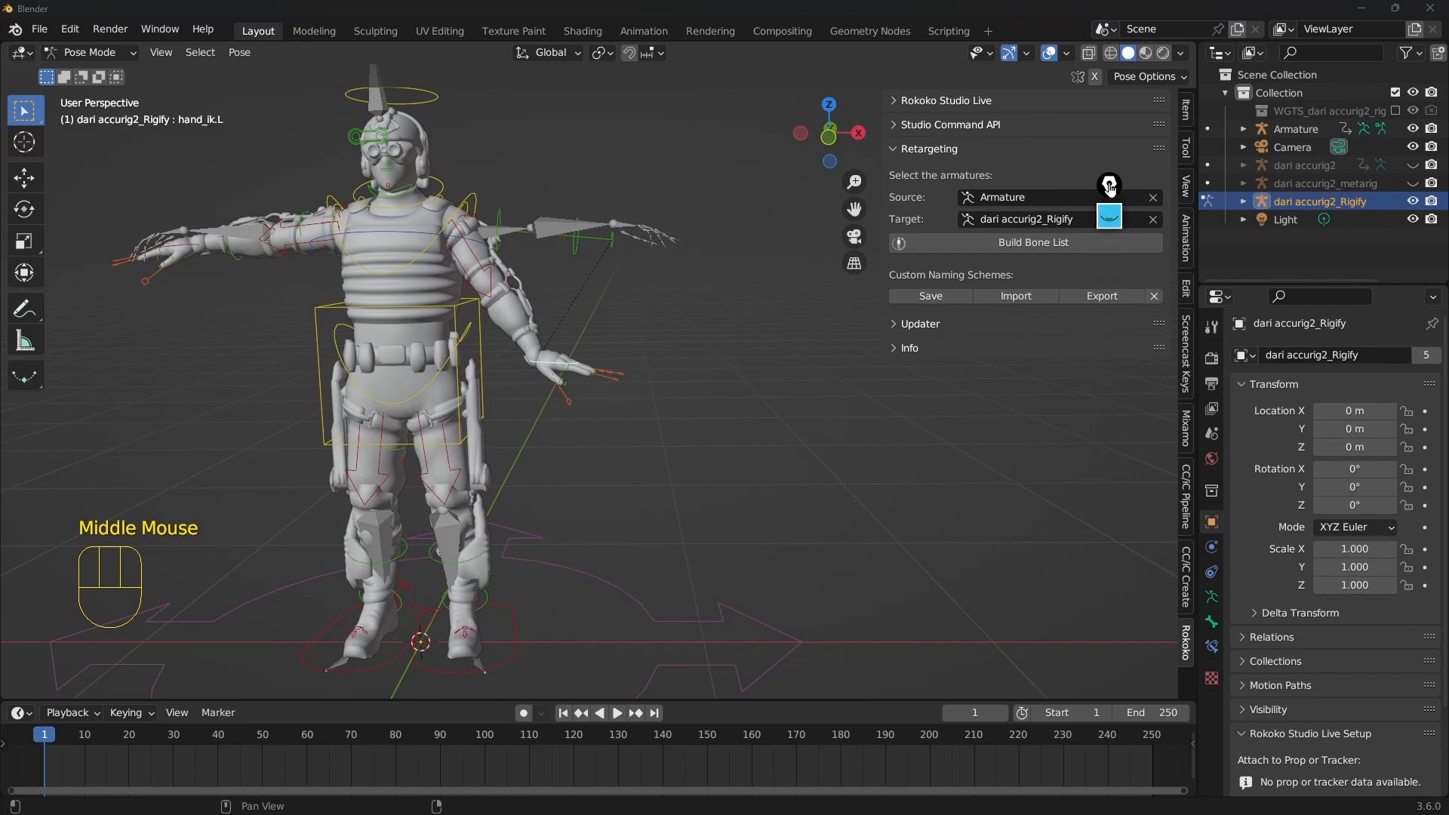
click(1186, 106)
drag(917, 104, 970, 184)
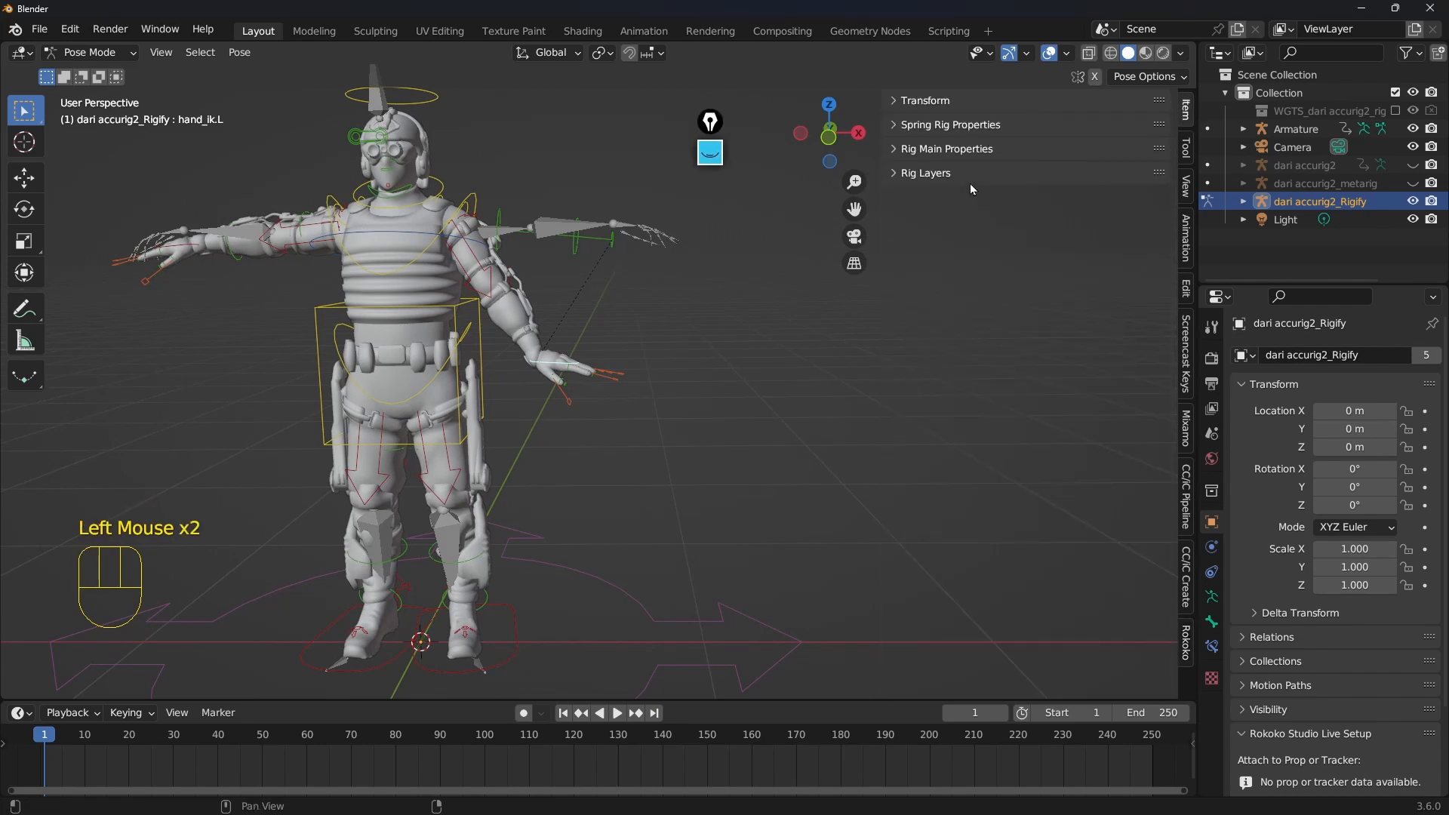
click(921, 151)
click(921, 151)
click(920, 151)
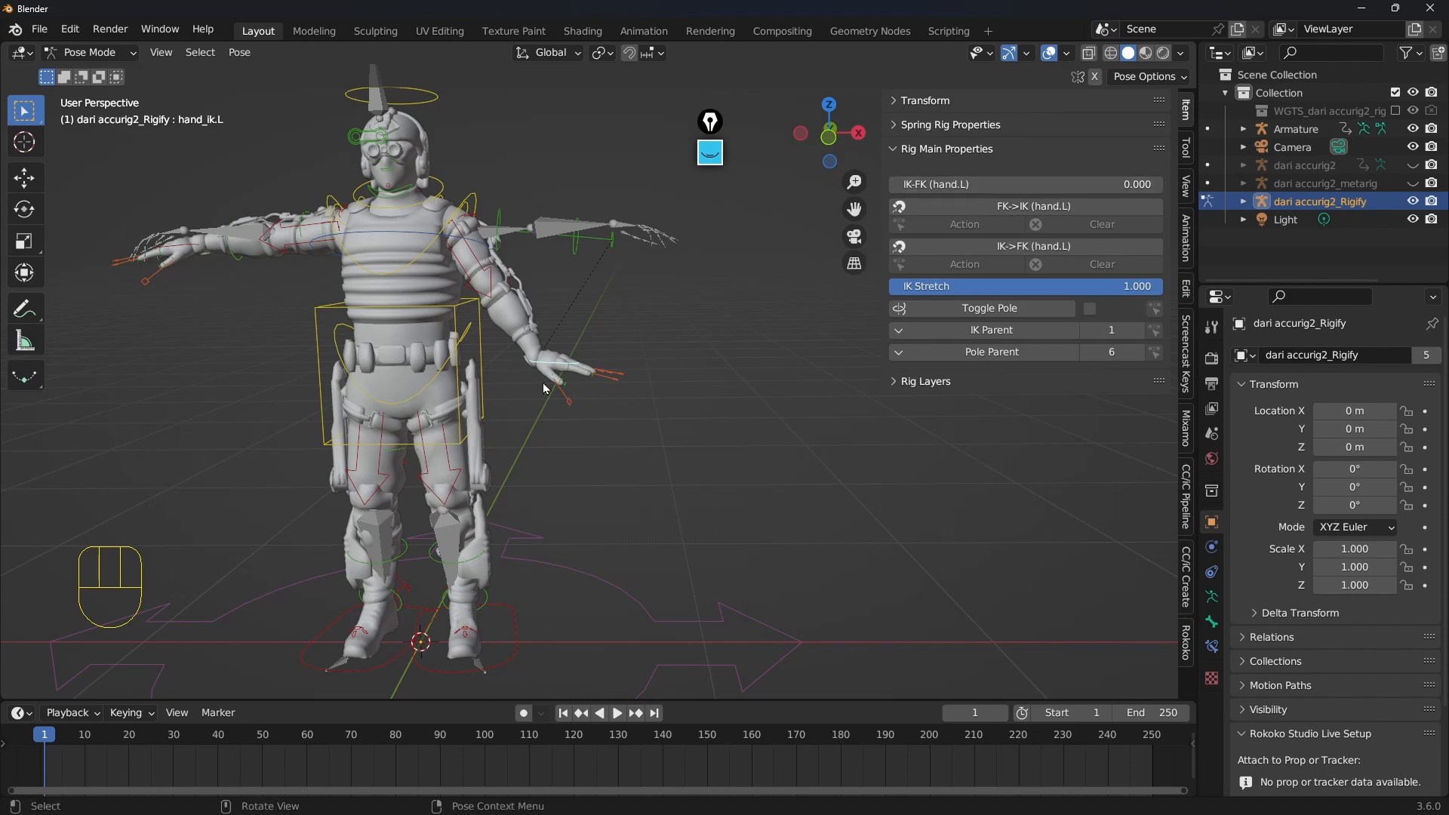
Try moving the hand_ik.L, hand_ik.R and foot_ik.L controls while the limbs are in IK mode, cancelling each move
middle_drag(569, 369, 596, 358)
key(g)
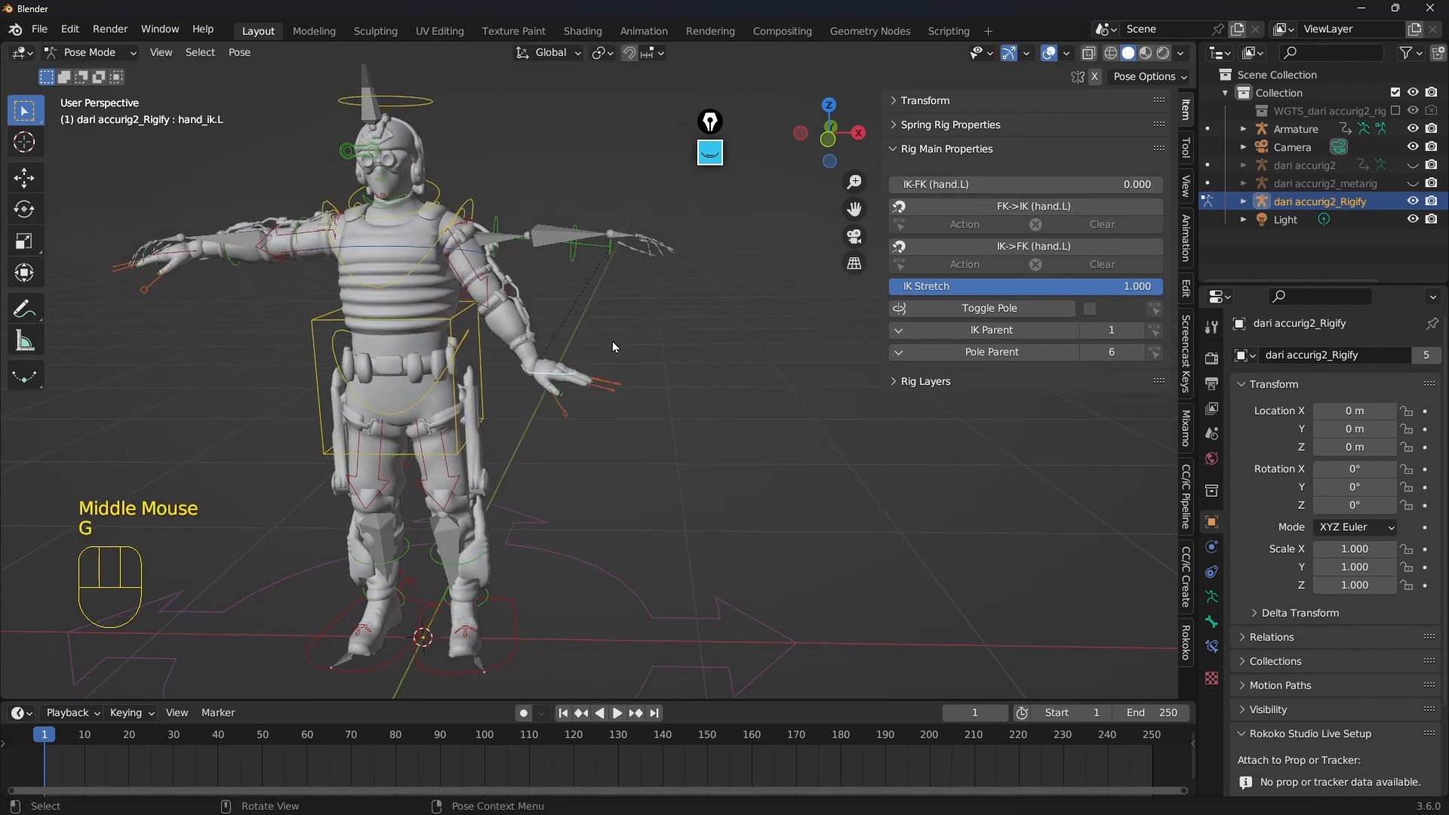
click(193, 253)
key(g)
right_click(193, 253)
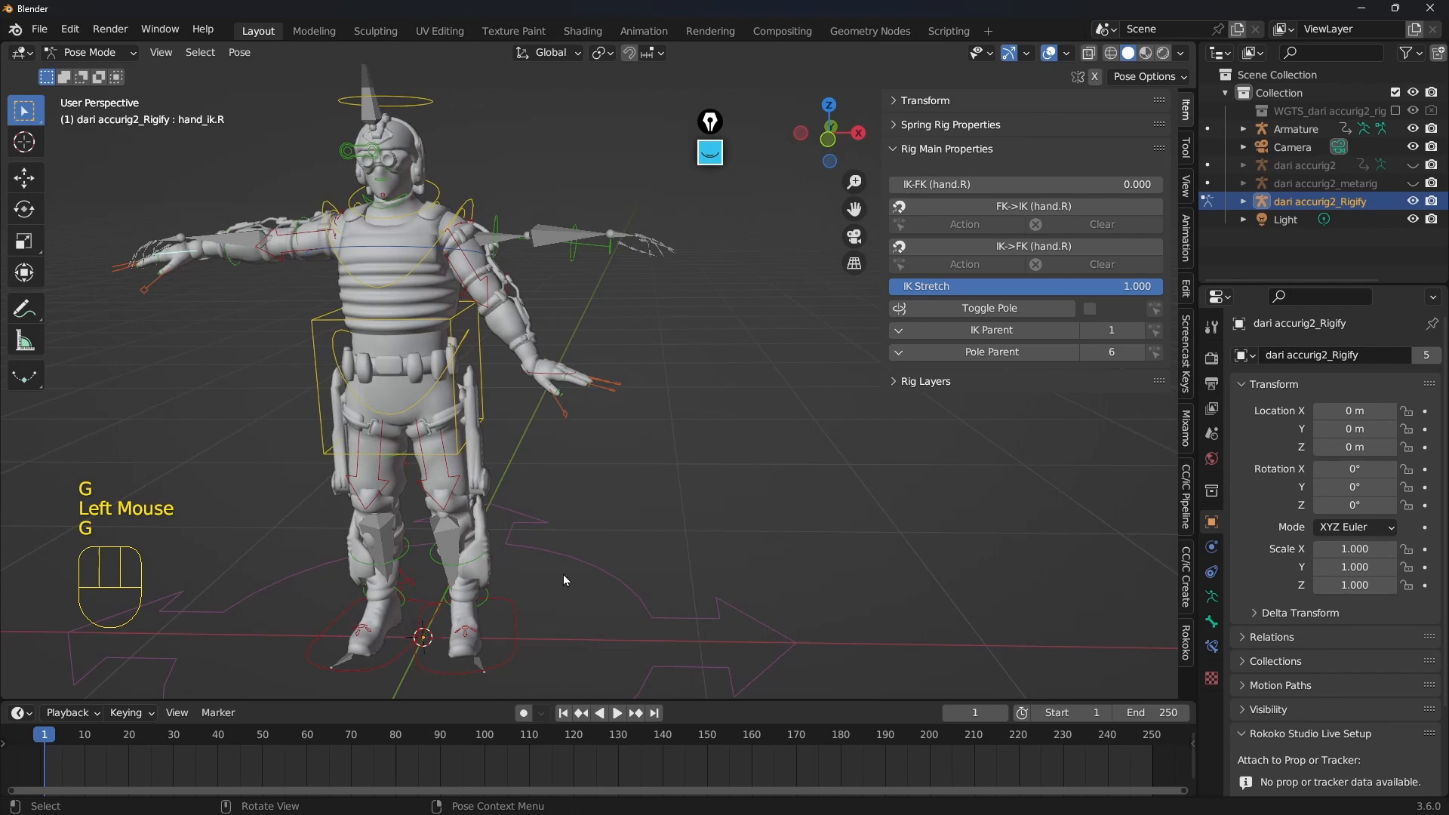
click(518, 607)
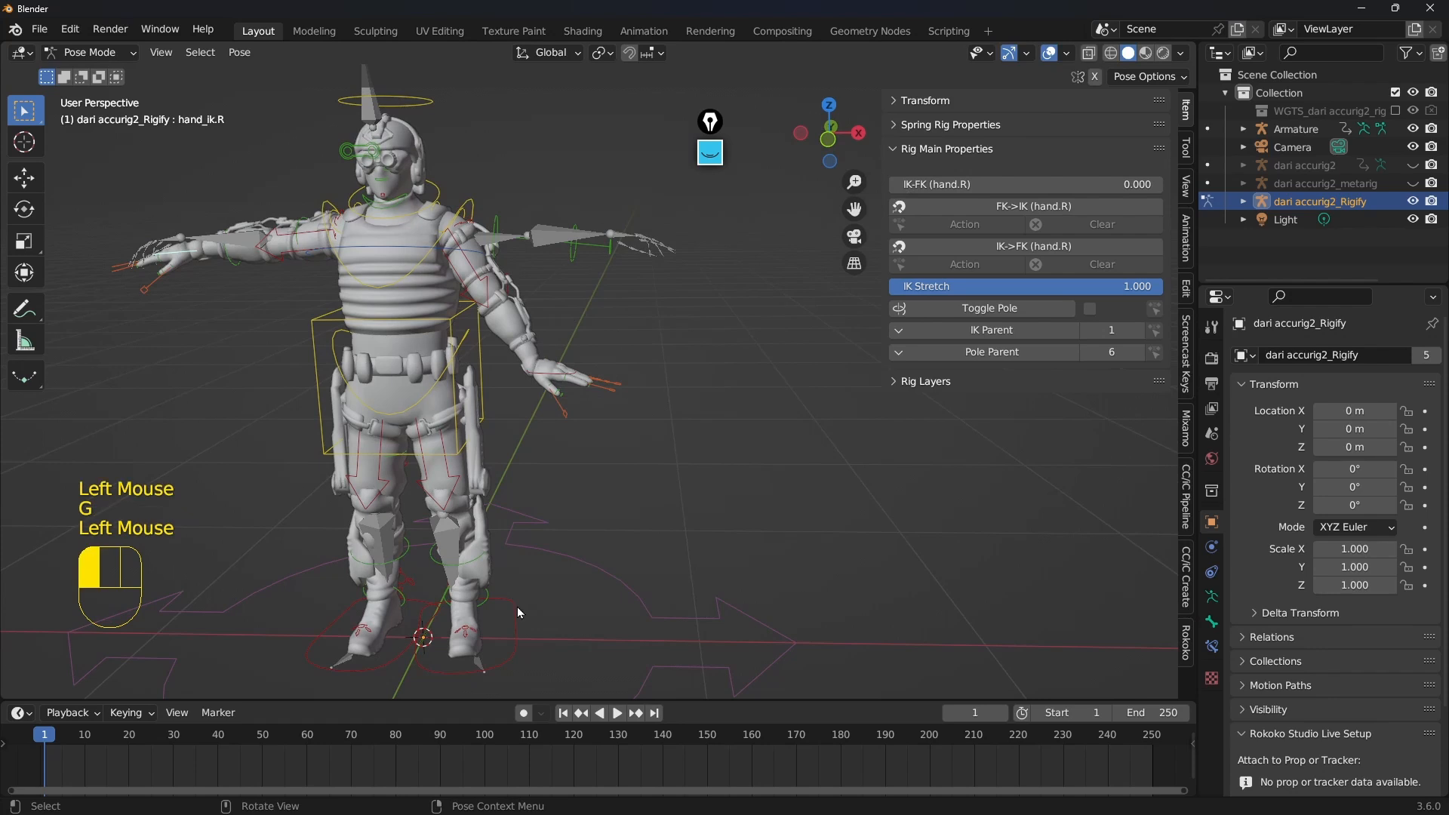
key(g)
right_click(541, 568)
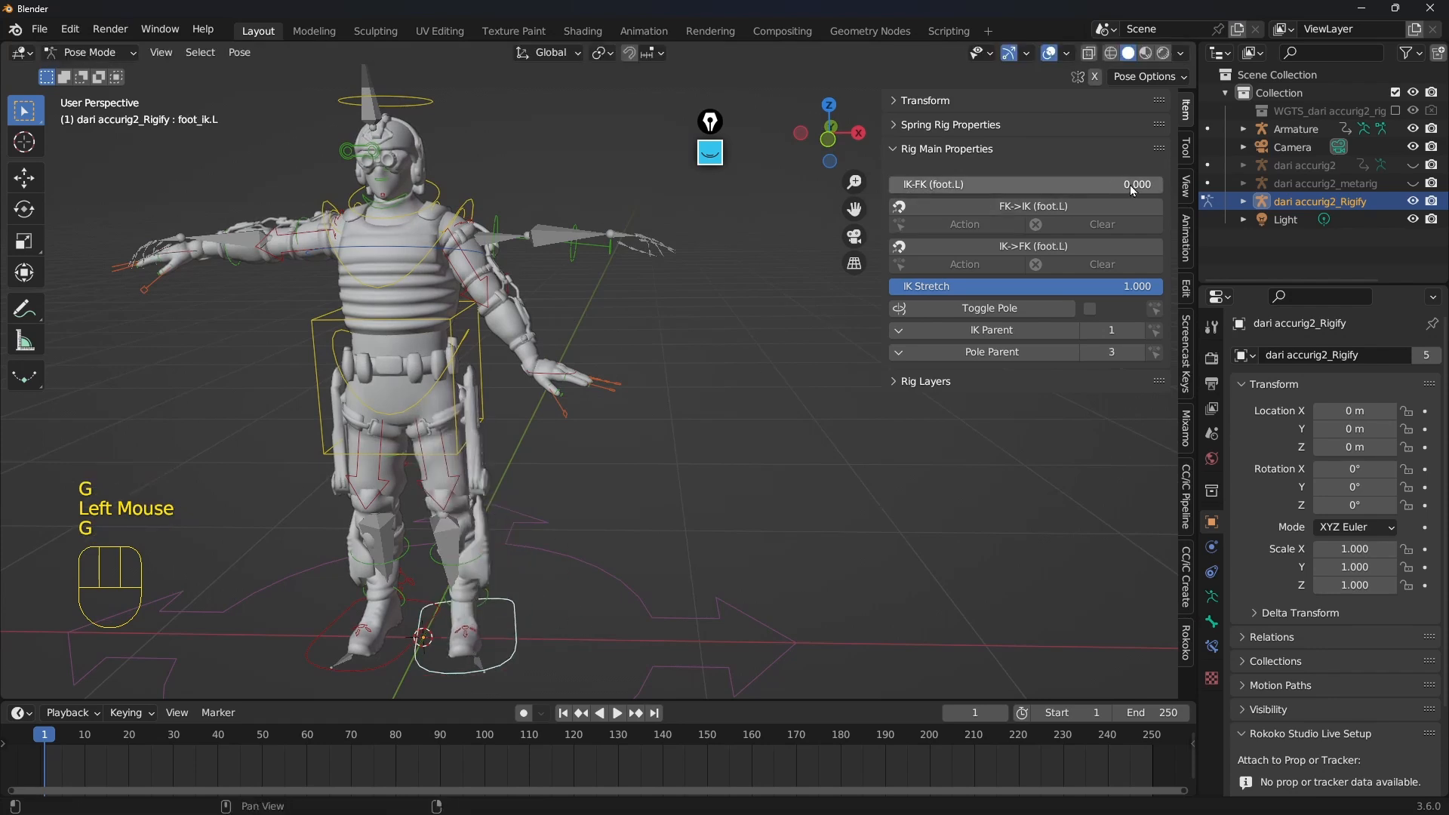
Switch both arms to FK by setting IK-FK to 1.000 for hand.L and hand.R
click(557, 363)
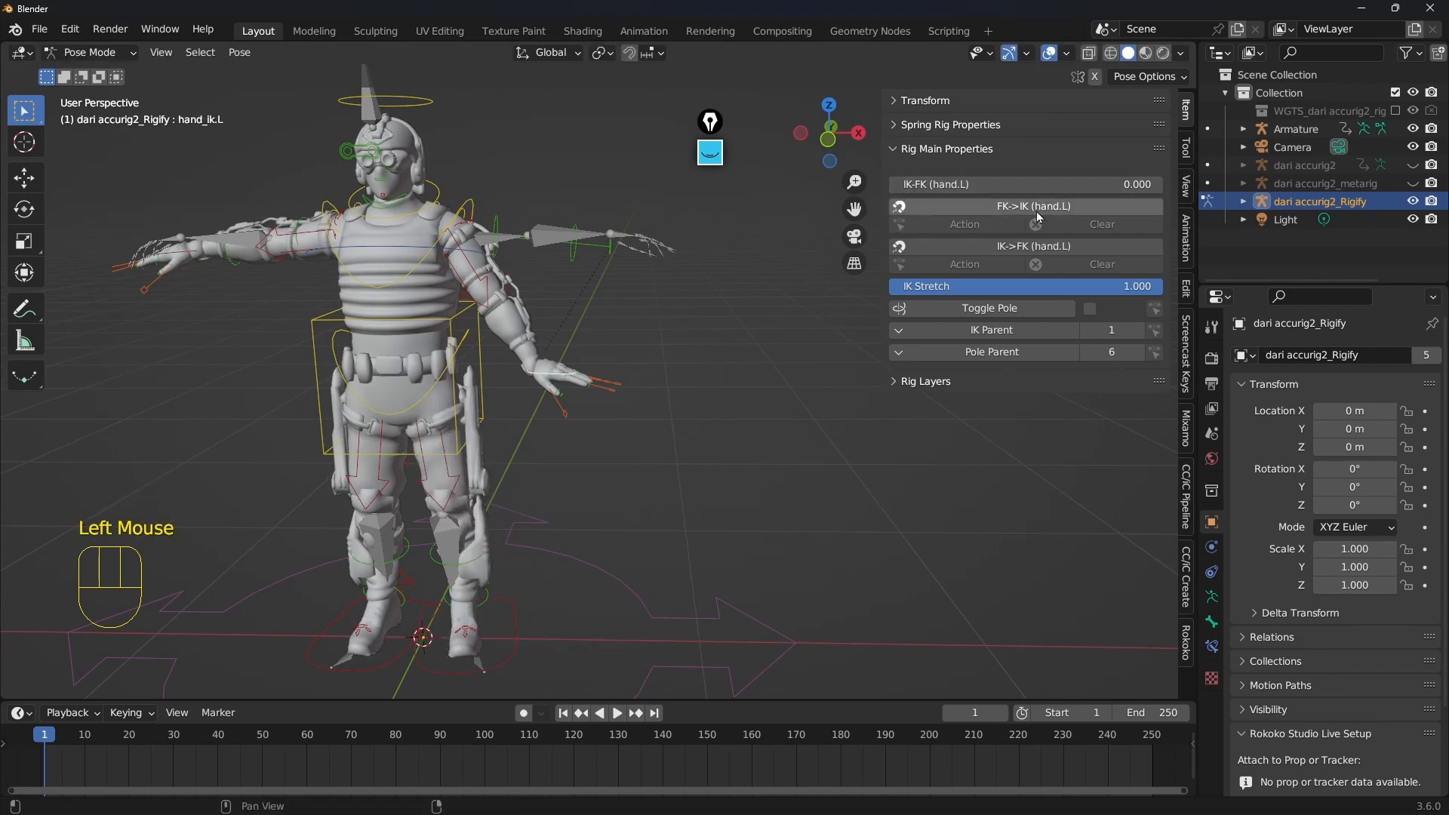
click(1000, 211)
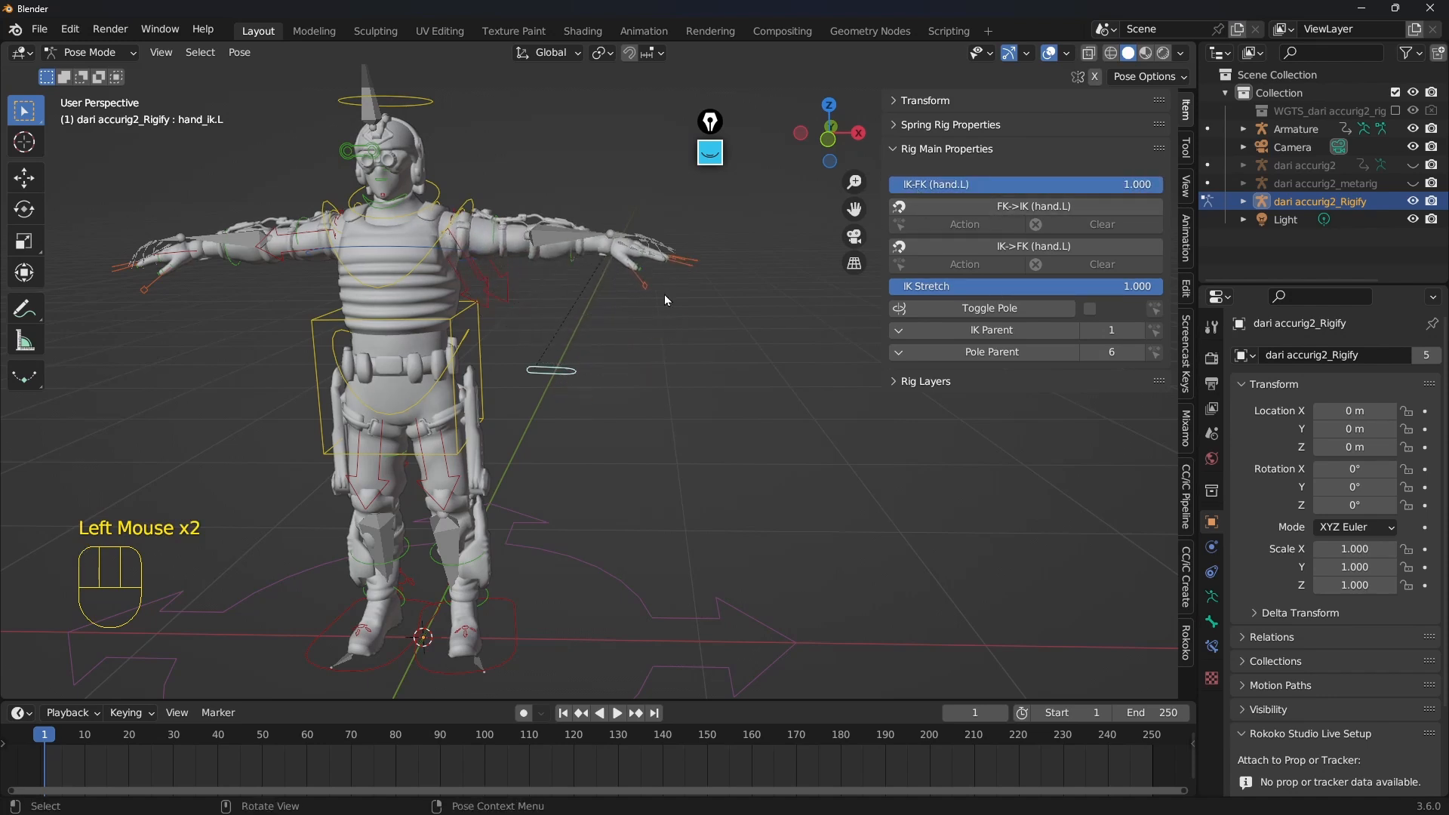
click(180, 266)
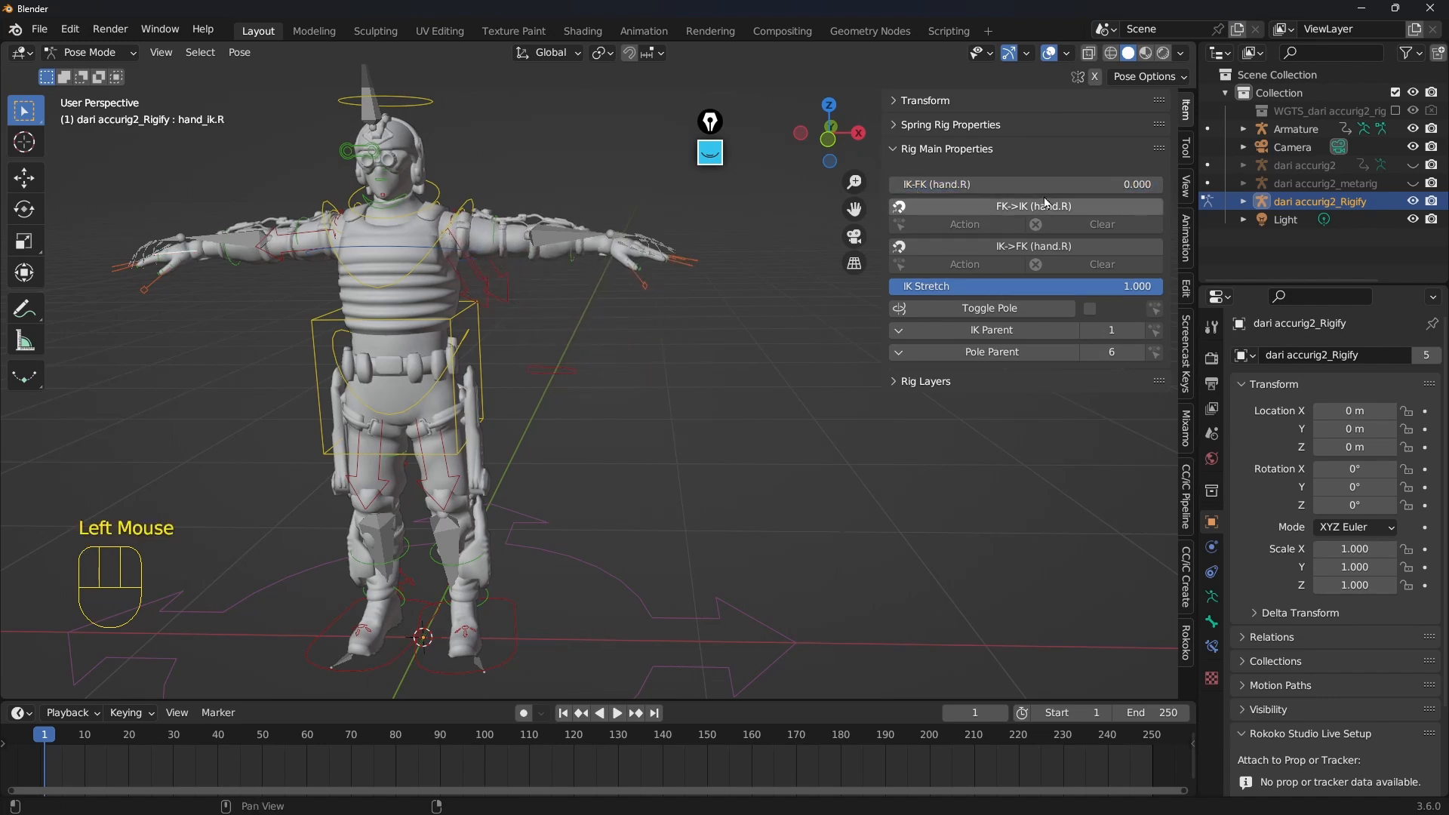
click(1143, 204)
Switch both legs to FK by setting IK-FK to 1.000 for foot.L and foot.R
click(514, 615)
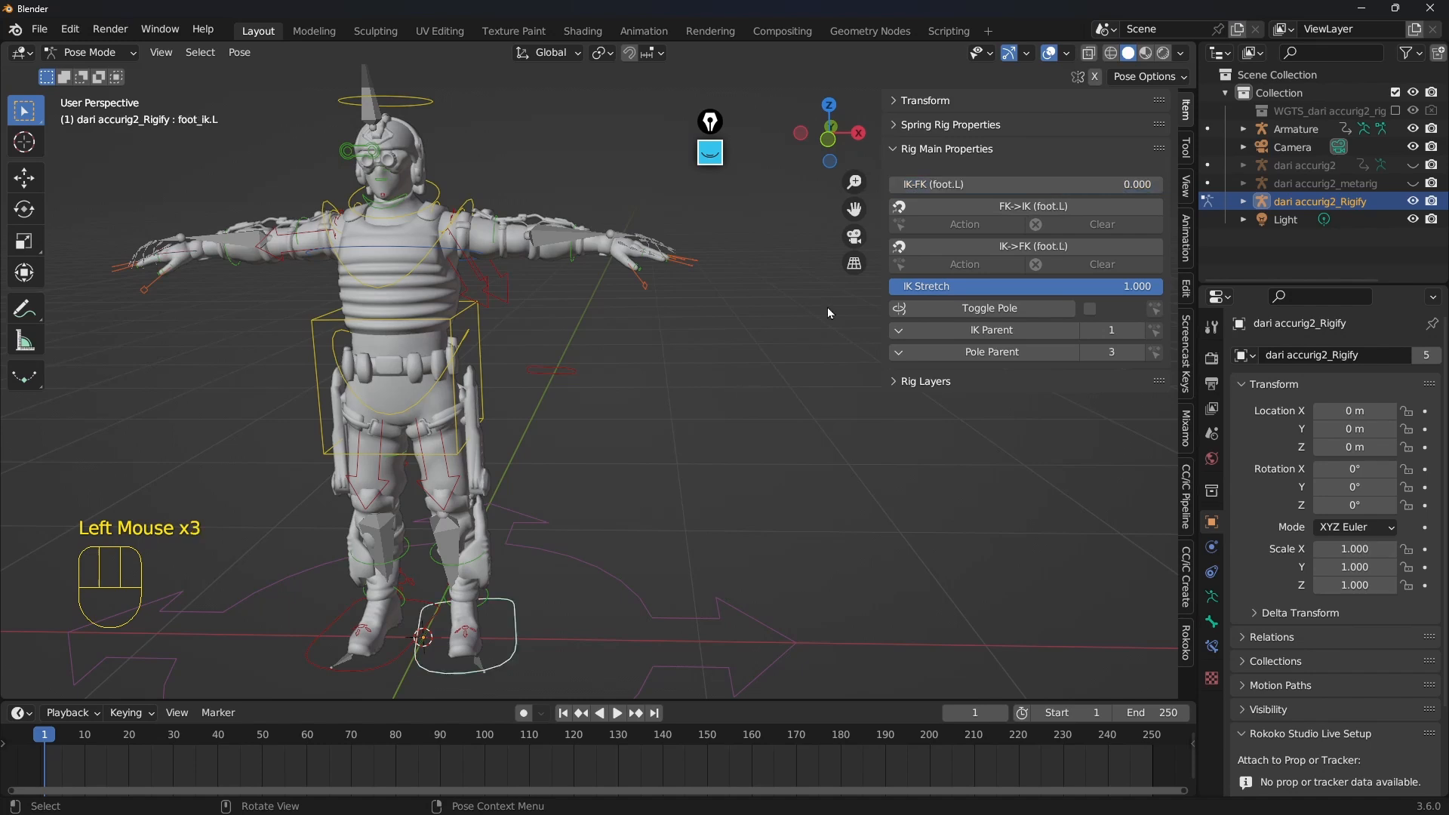
click(1124, 209)
click(419, 608)
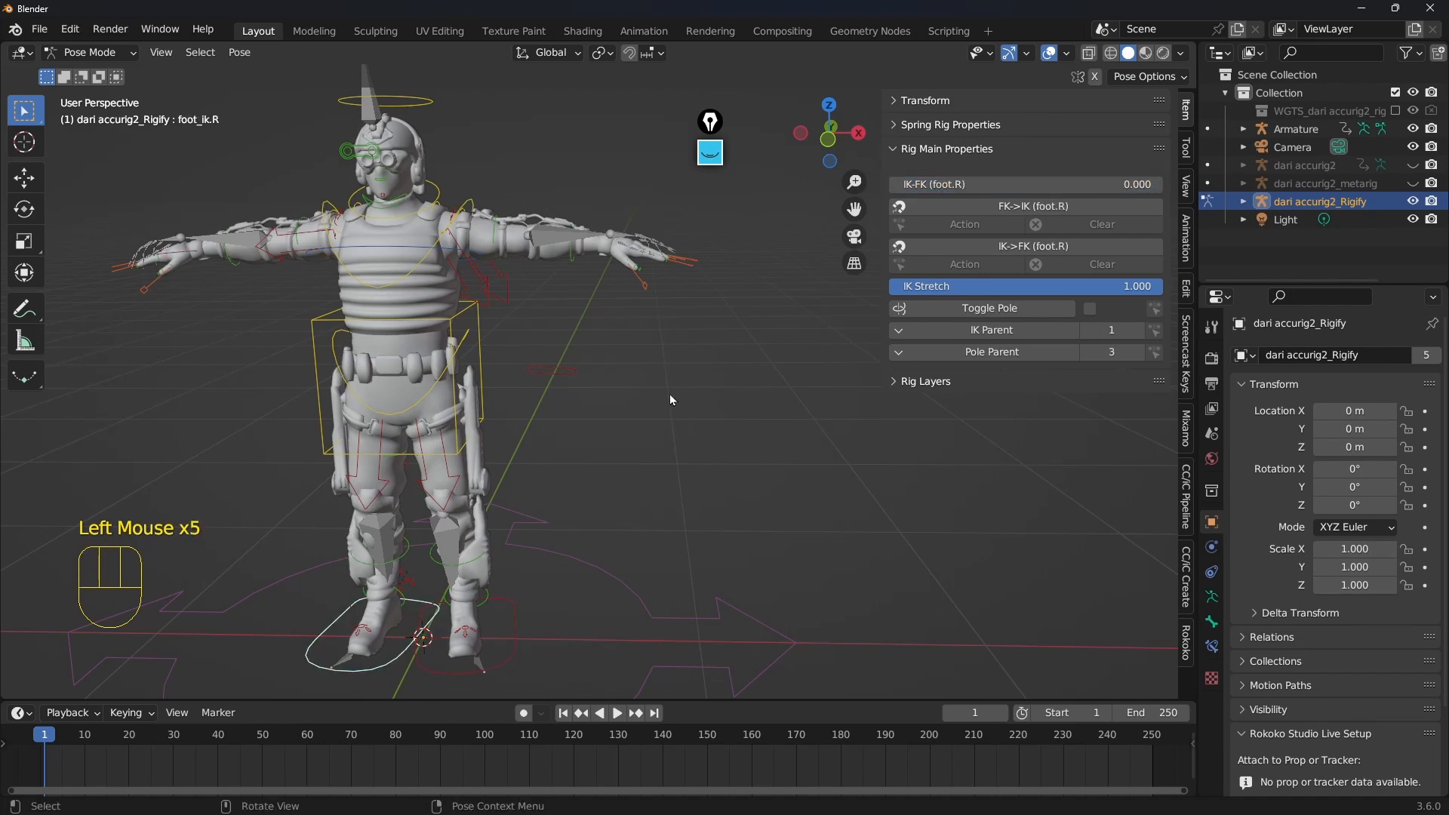
drag(1132, 184, 1162, 185)
click(527, 295)
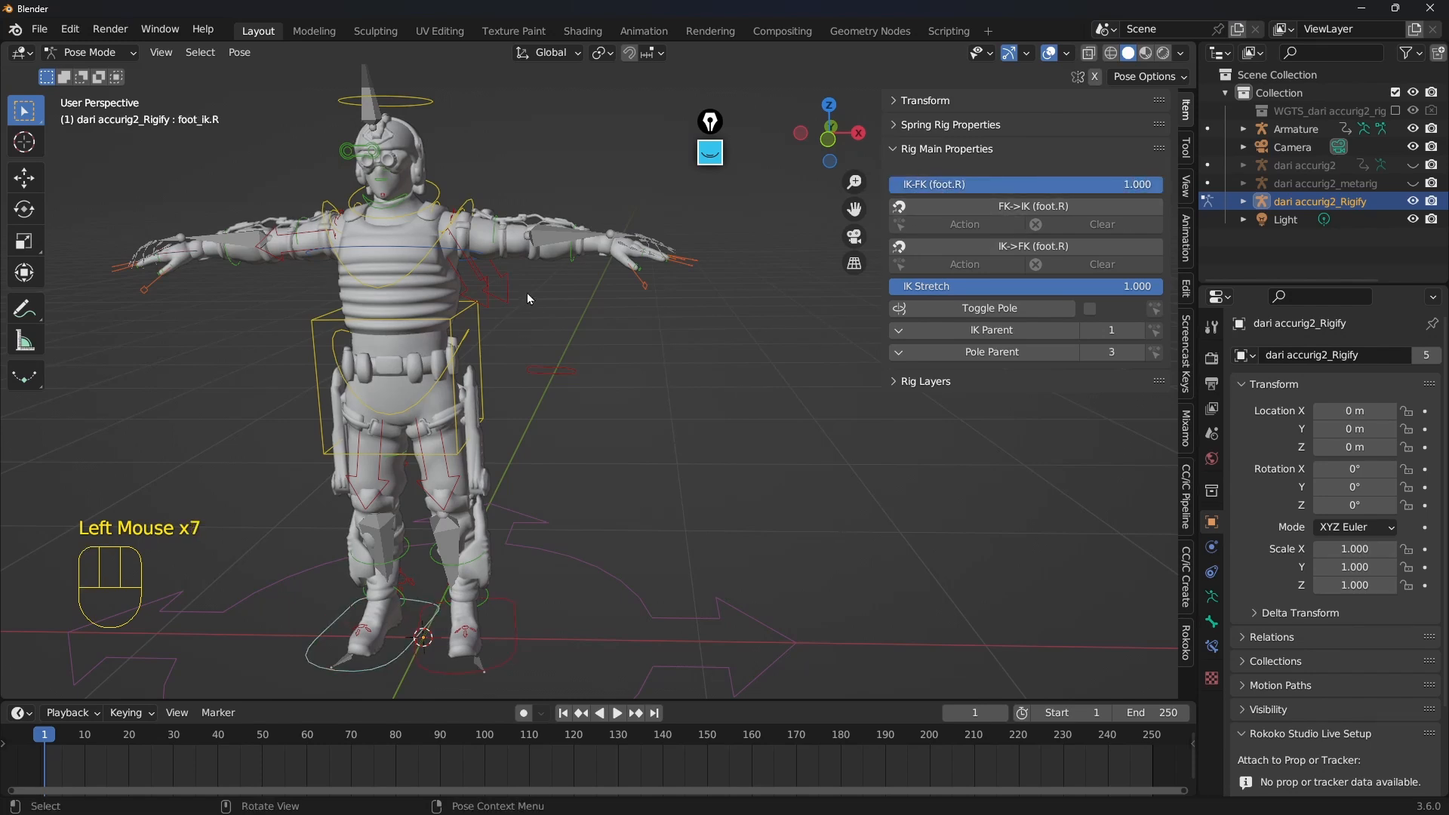
Check the FK switch by test-moving the left hand, right hand and left foot IK controls, cancelling each move
click(555, 372)
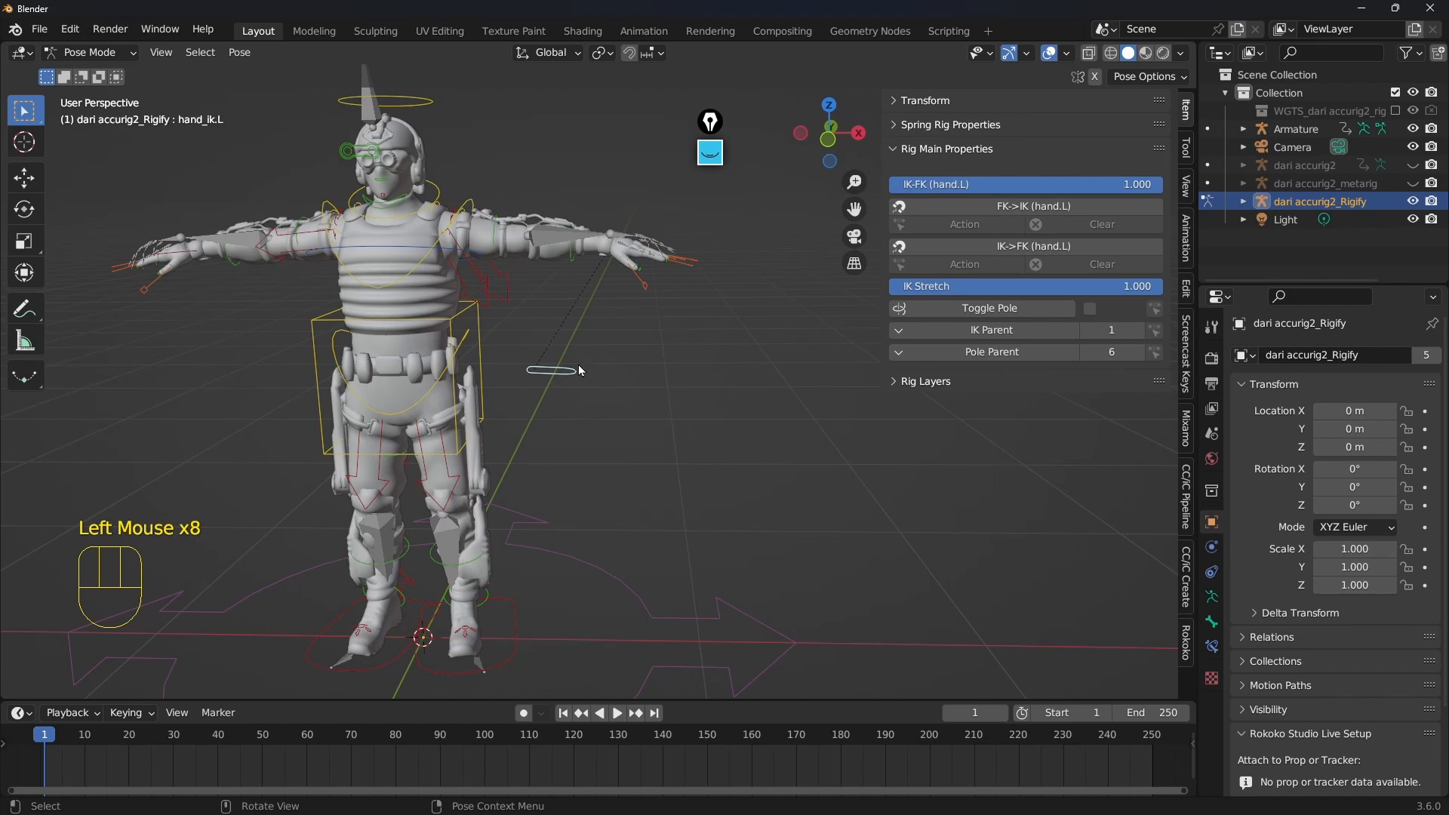
key(g)
key(Escape)
click(498, 642)
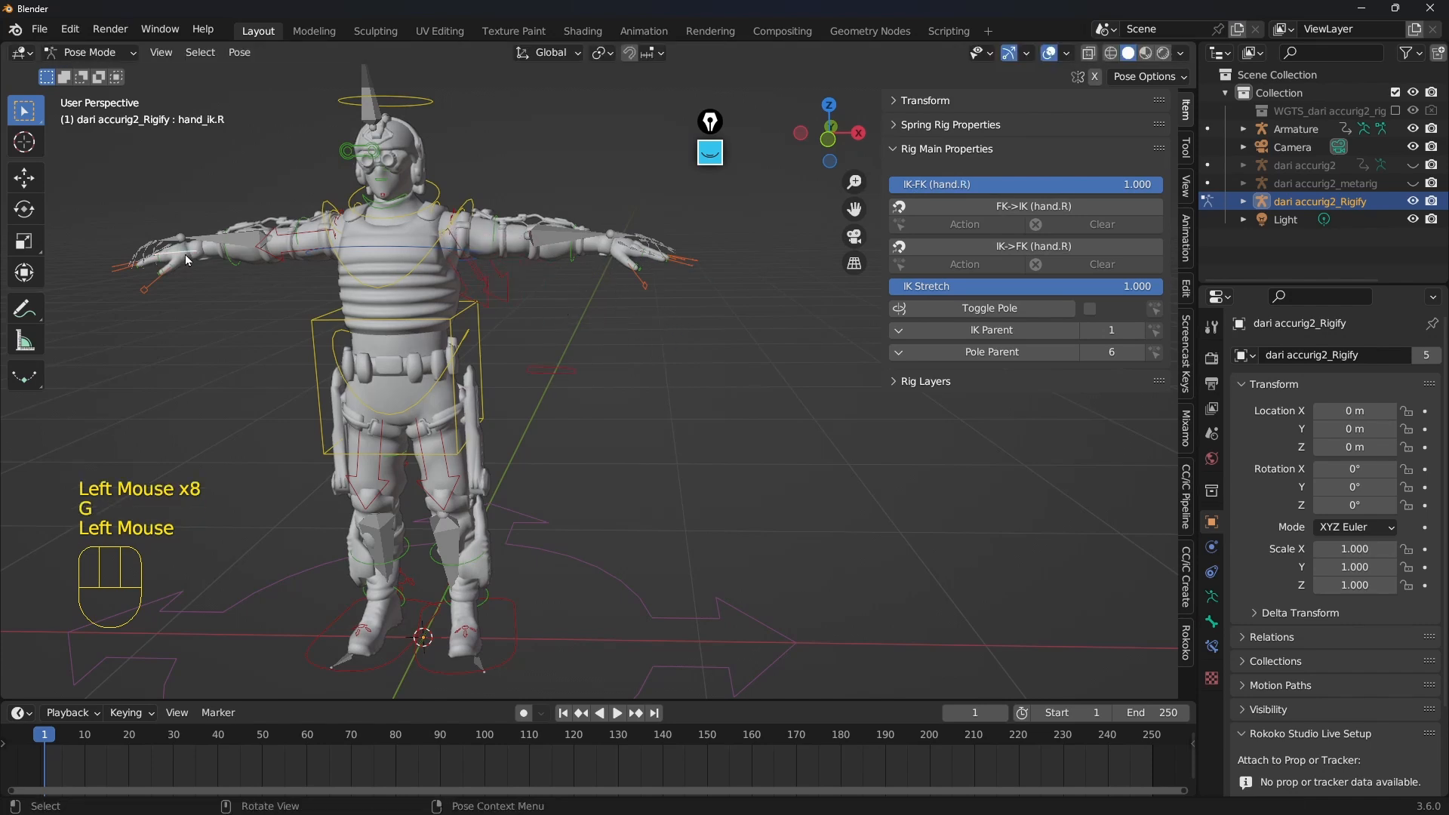
key(g)
right_click(473, 466)
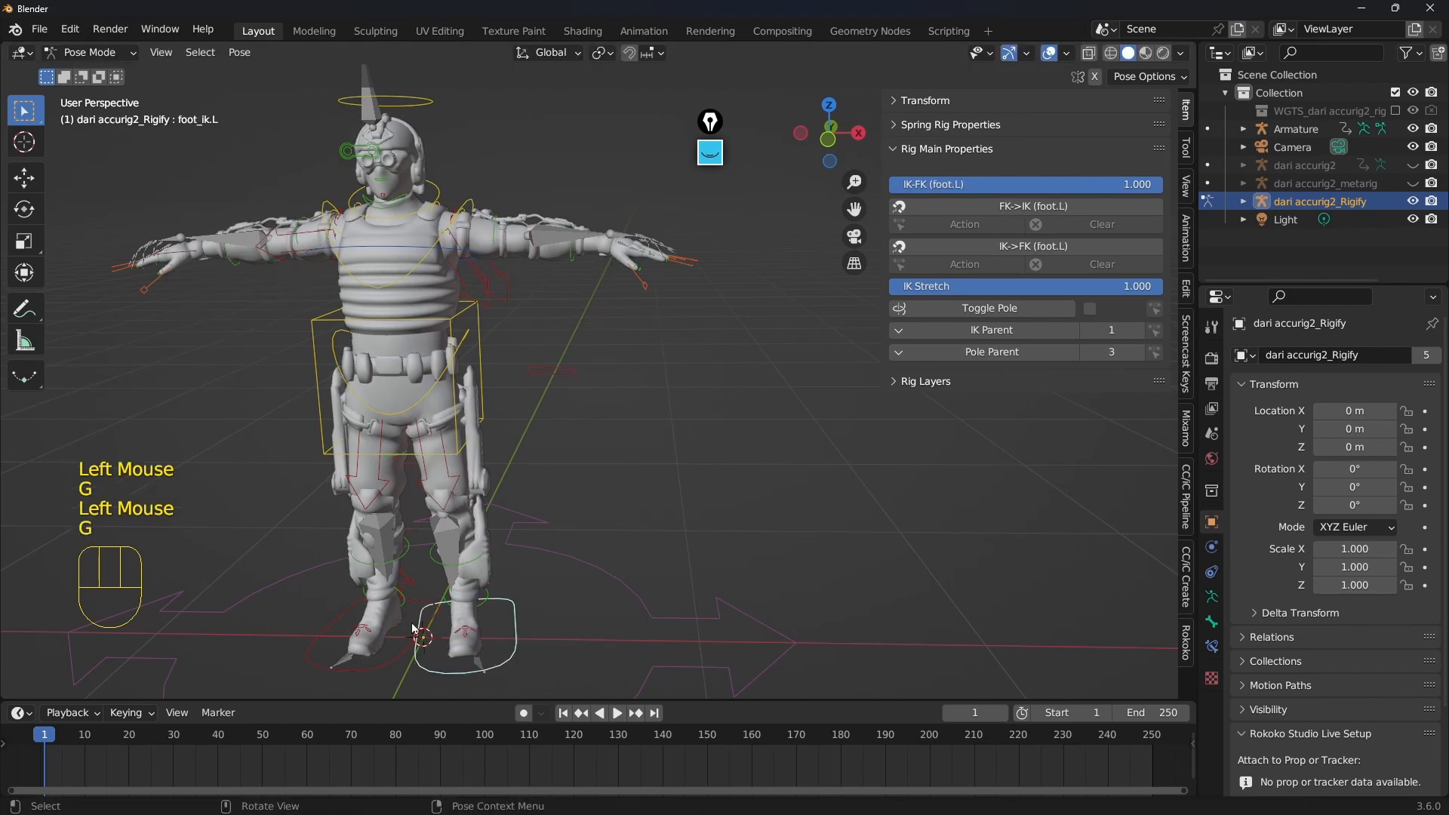
Test-move the right foot's IK control while the leg is in FK mode, cancelling the move
click(421, 605)
key(g)
right_click(401, 541)
Check the left arm's FK controls by test-rotating the forearm and upper arm, cancelling each rotation
middle_drag(678, 367, 520, 379)
scroll(577, 301, up, 2)
click(576, 301)
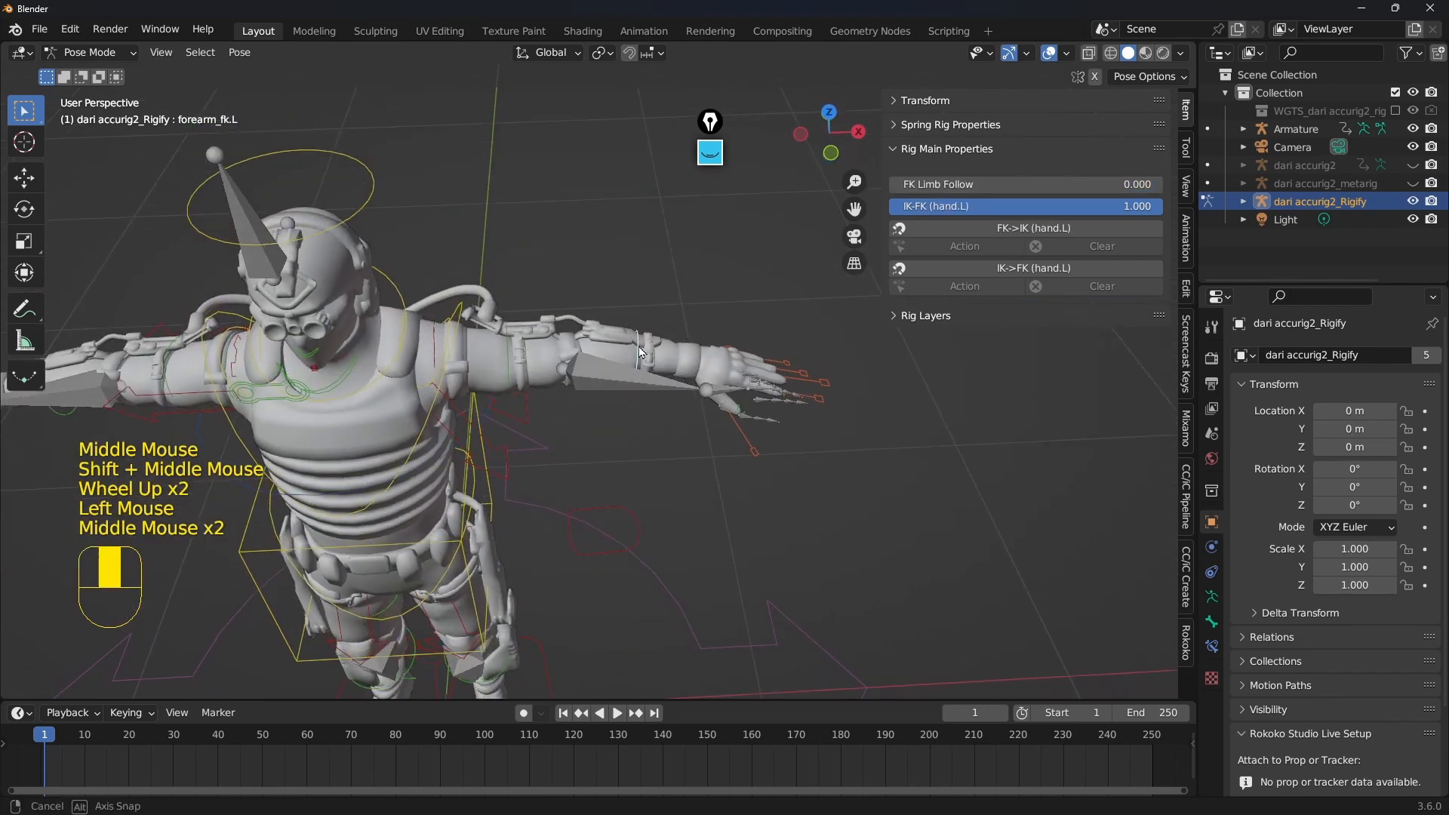
key(r)
click(520, 379)
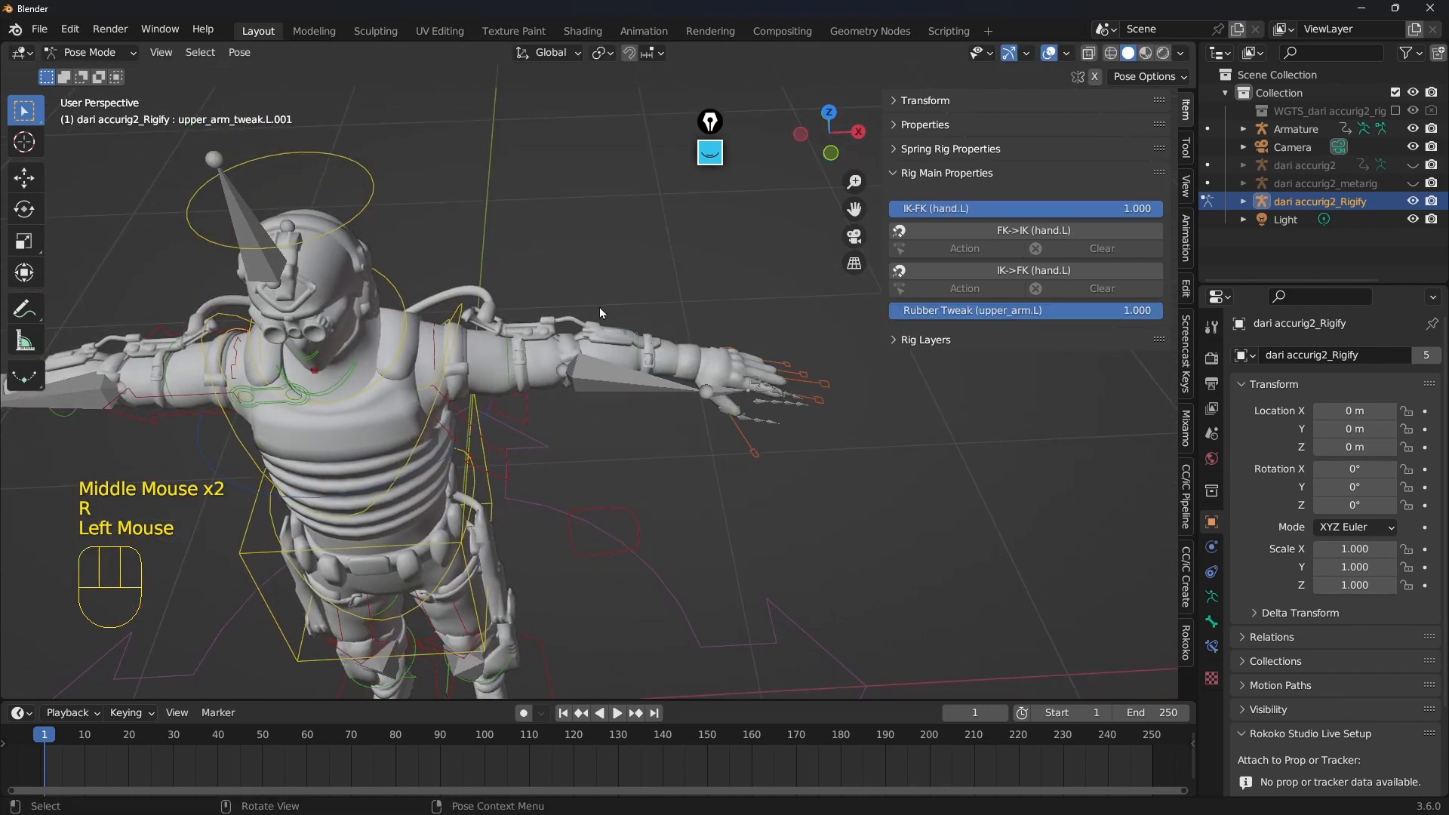
key(r)
click(510, 375)
key(r)
right_click(648, 400)
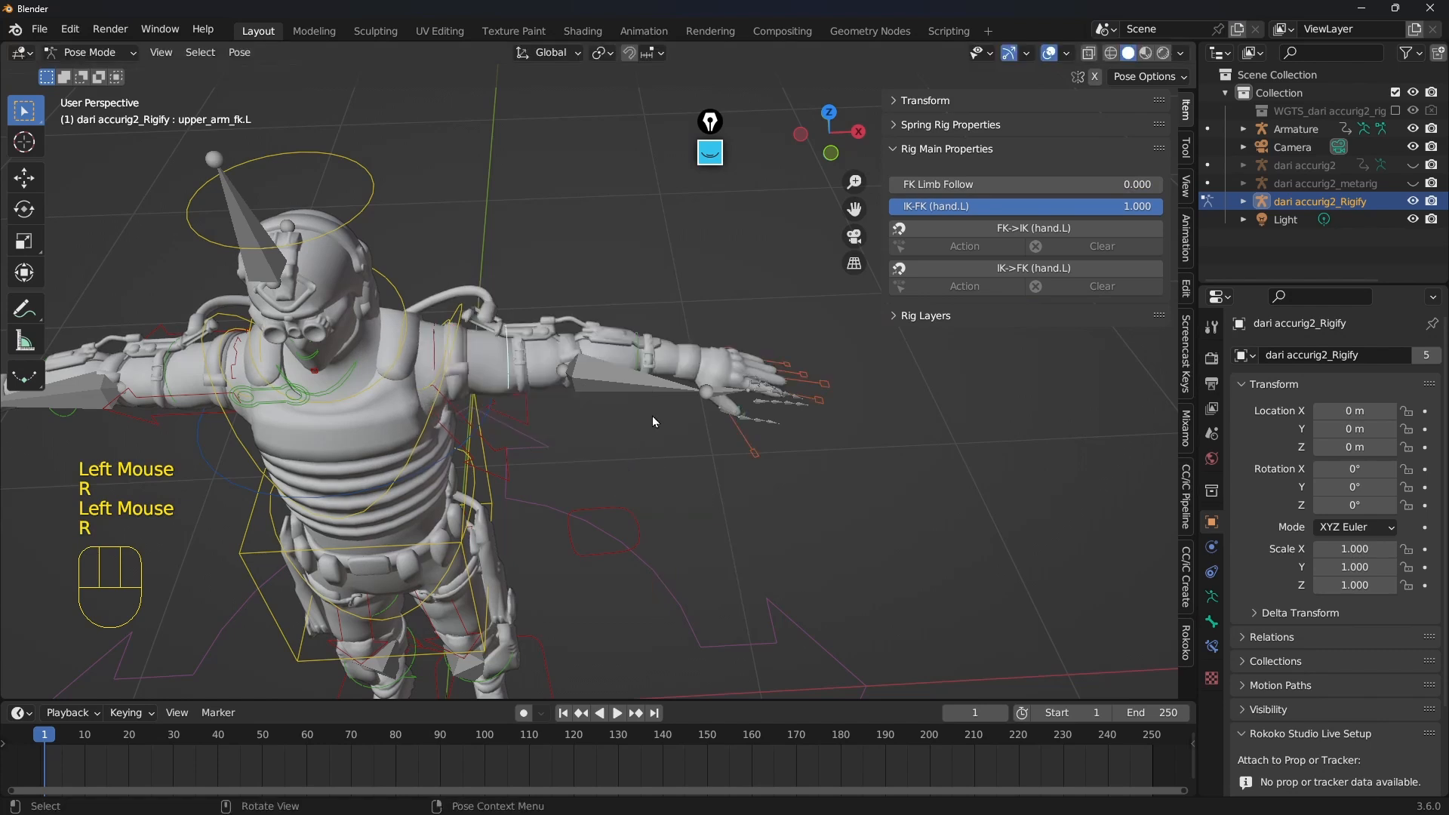
middle_drag(652, 415, 675, 384)
scroll(678, 369, down, 1)
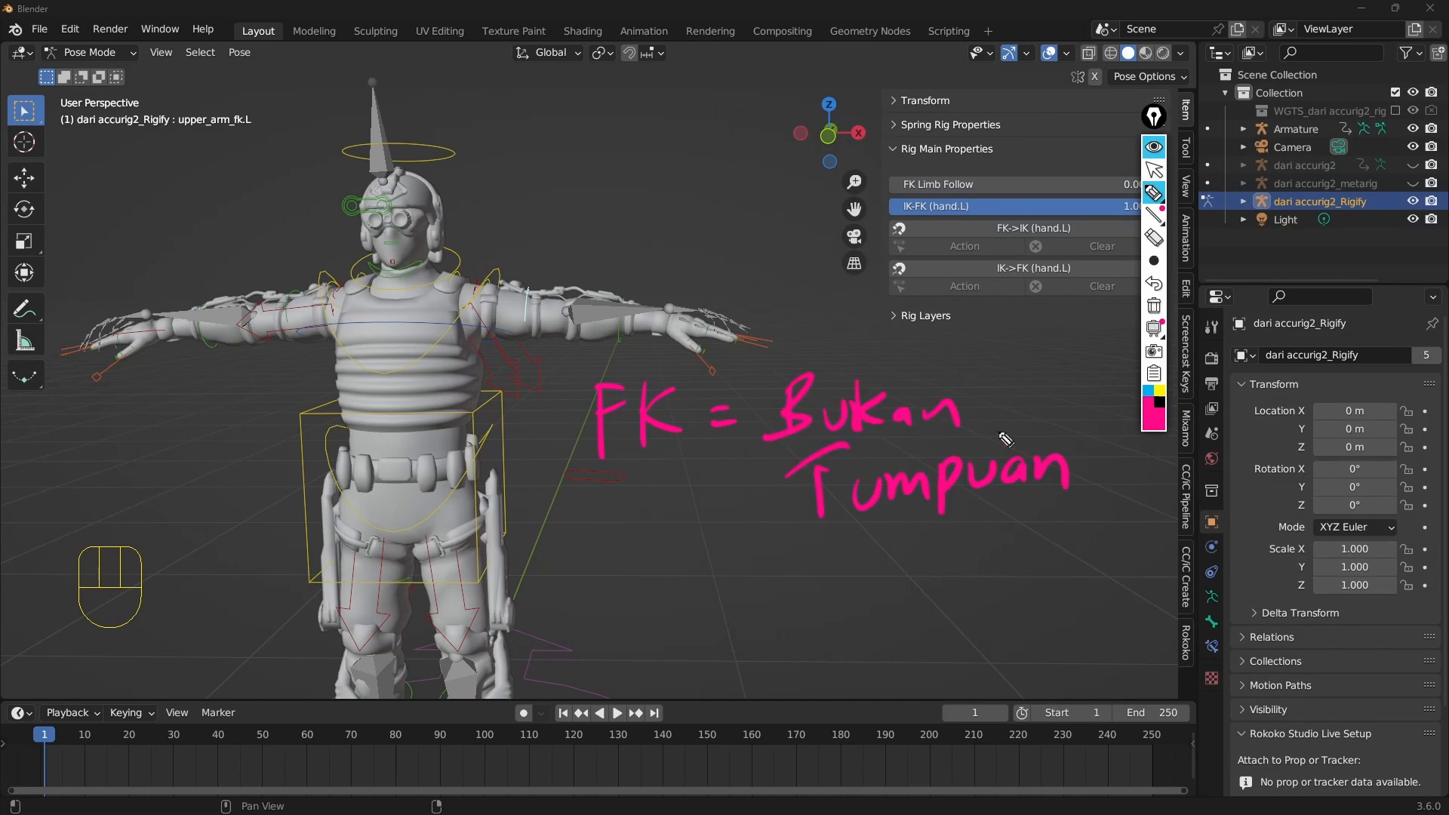
Clear the handwritten screen annotation and test-move the torso control with all limbs in FK, cancelling the move
click(1154, 305)
click(1154, 170)
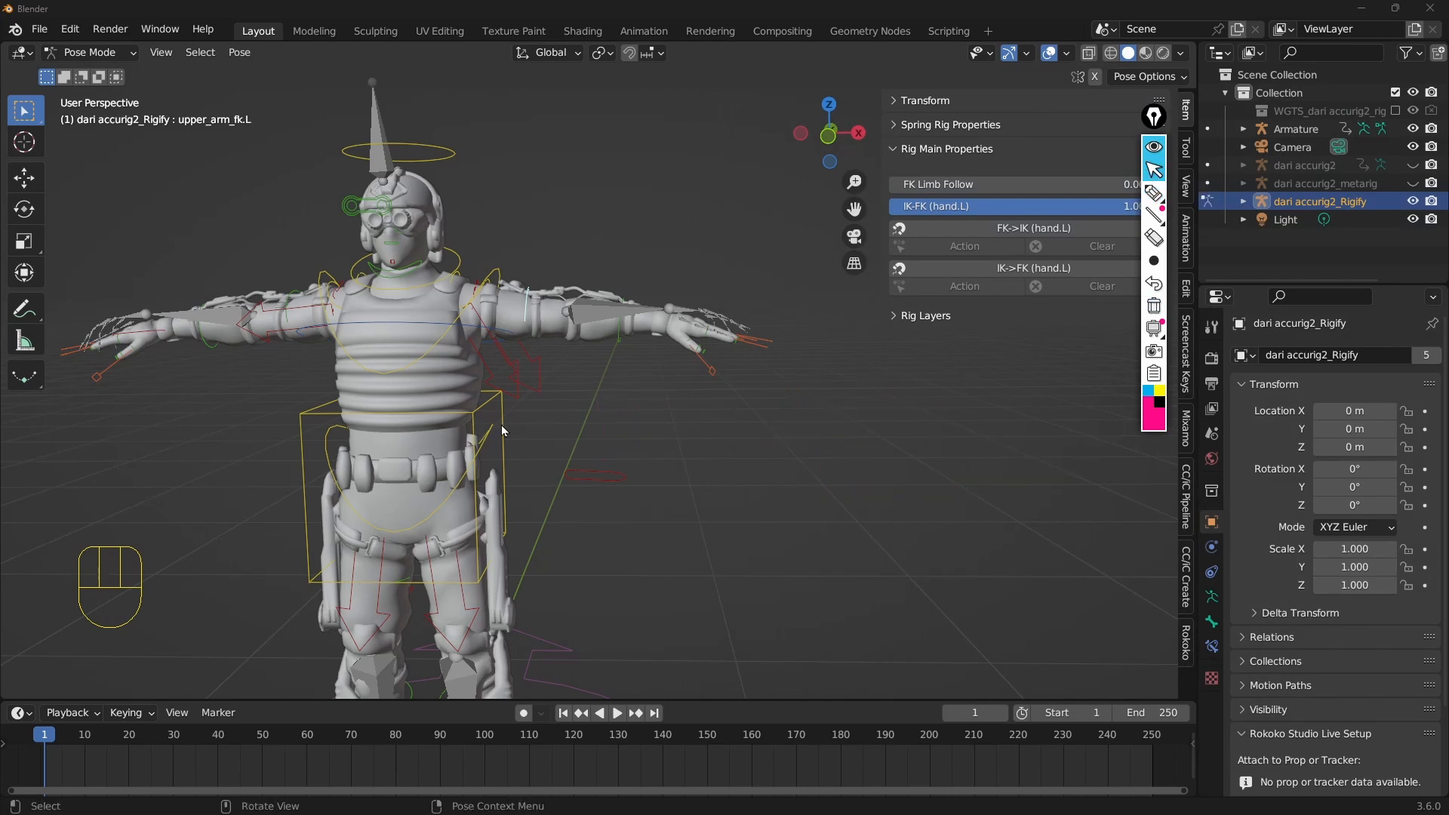
click(507, 434)
scroll(508, 434, down, 1)
shift+middle_drag(508, 434, 567, 387)
scroll(543, 389, down, 2)
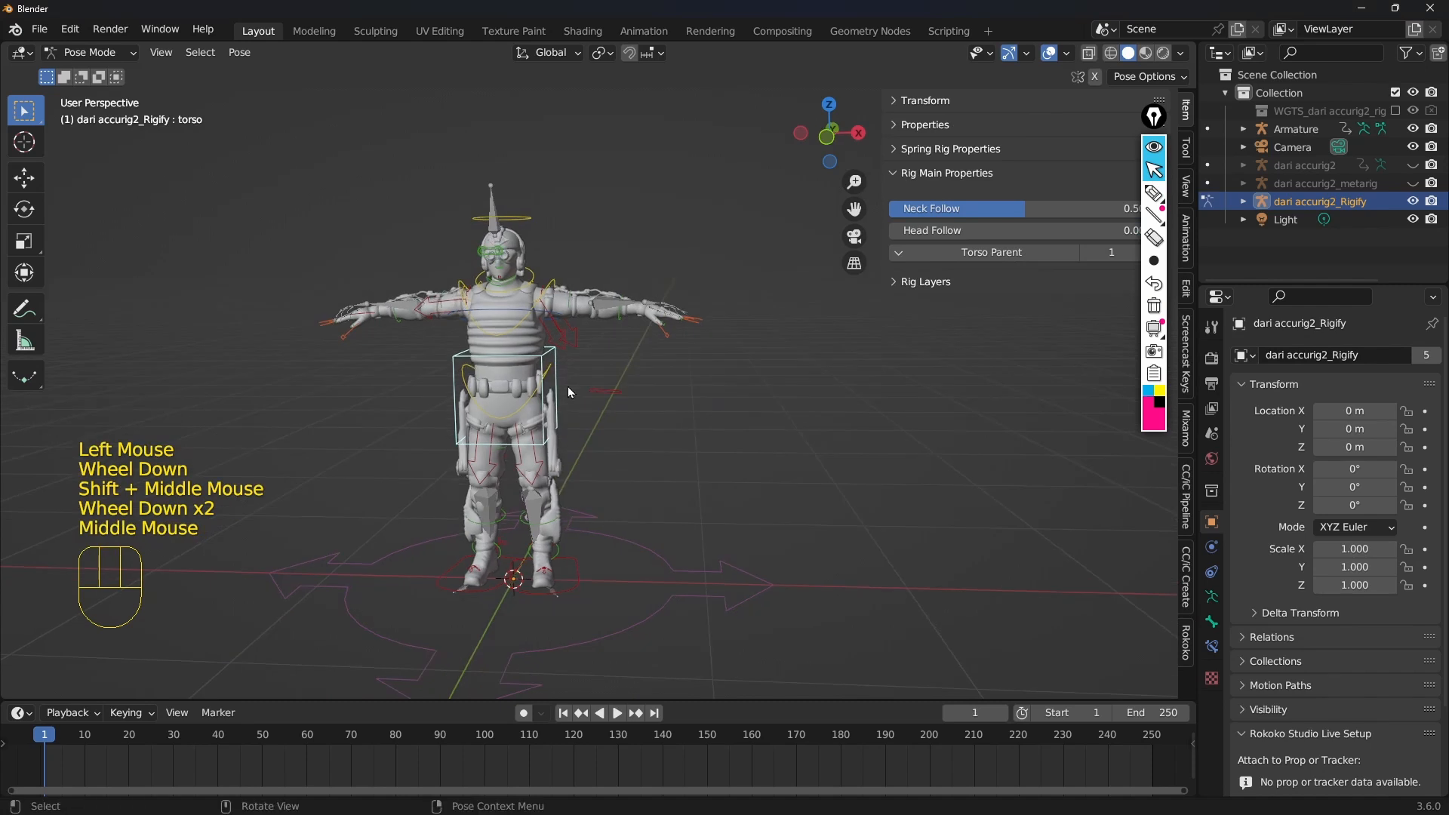
key(g)
click(564, 388)
scroll(623, 339, up, 1)
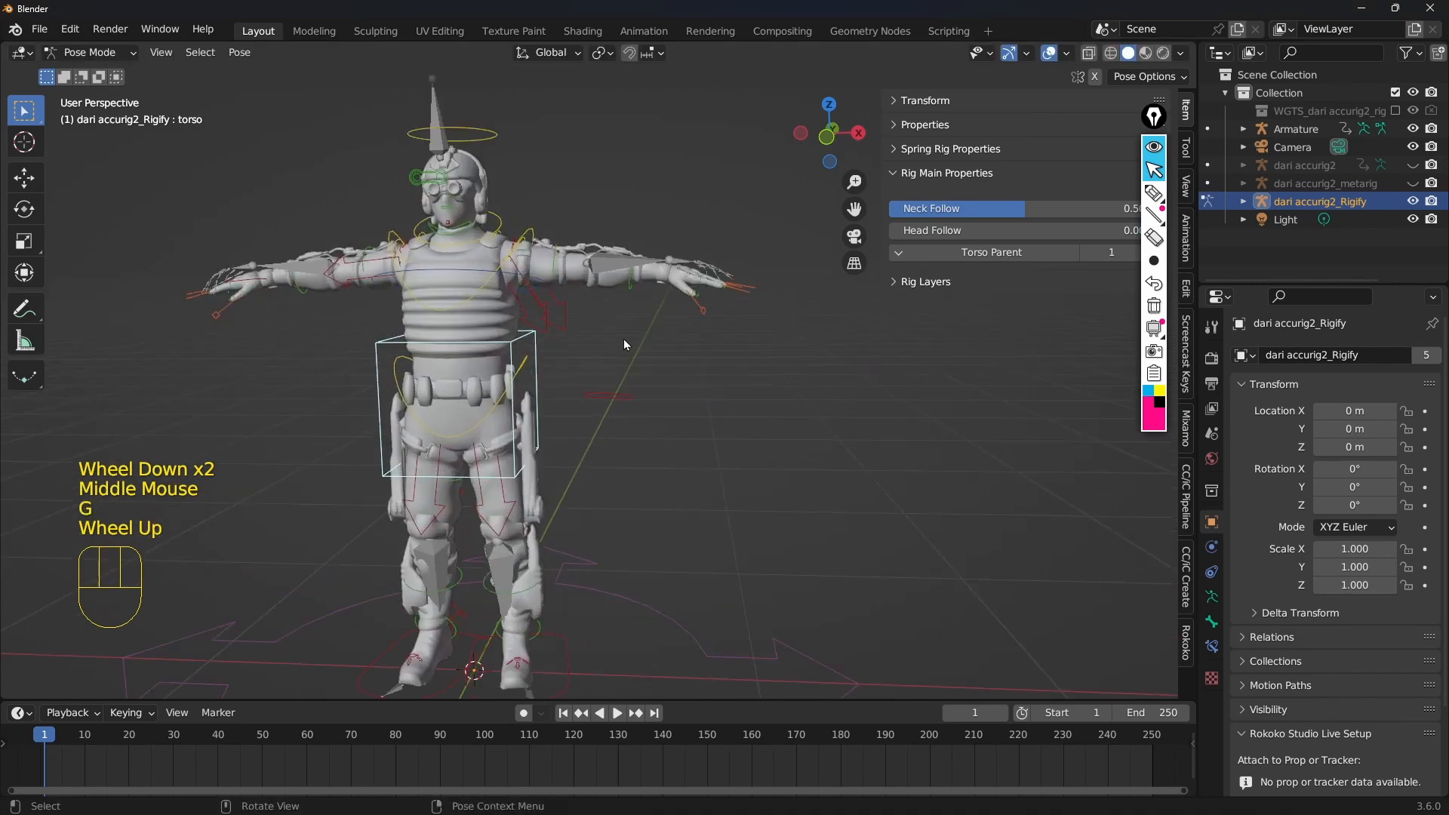
Switch both arms back to IK by setting IK-FK to 0.000 for hand.R and hand.L
click(564, 641)
scroll(694, 438, down, 1)
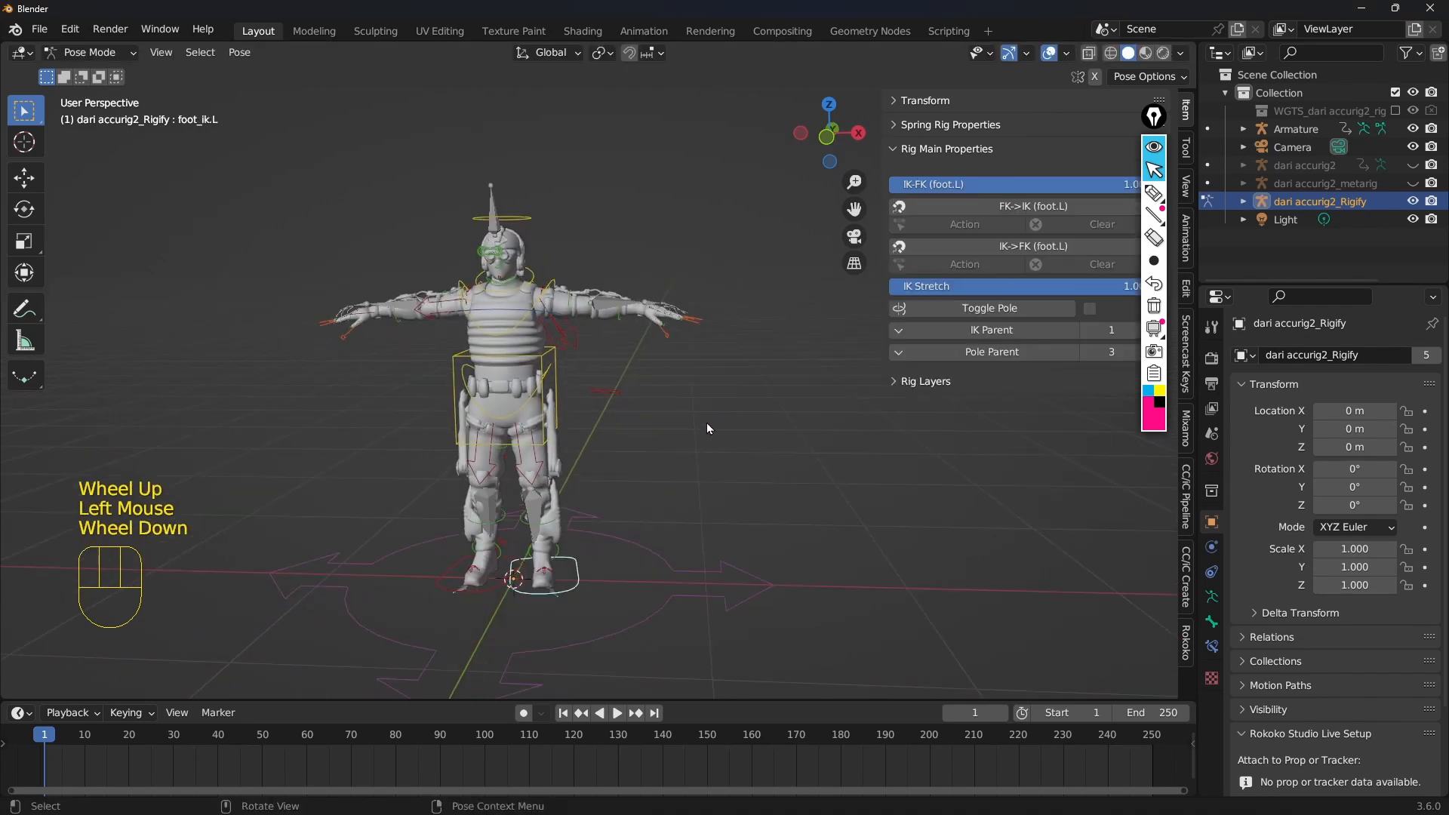
scroll(333, 359, up, 1)
click(329, 356)
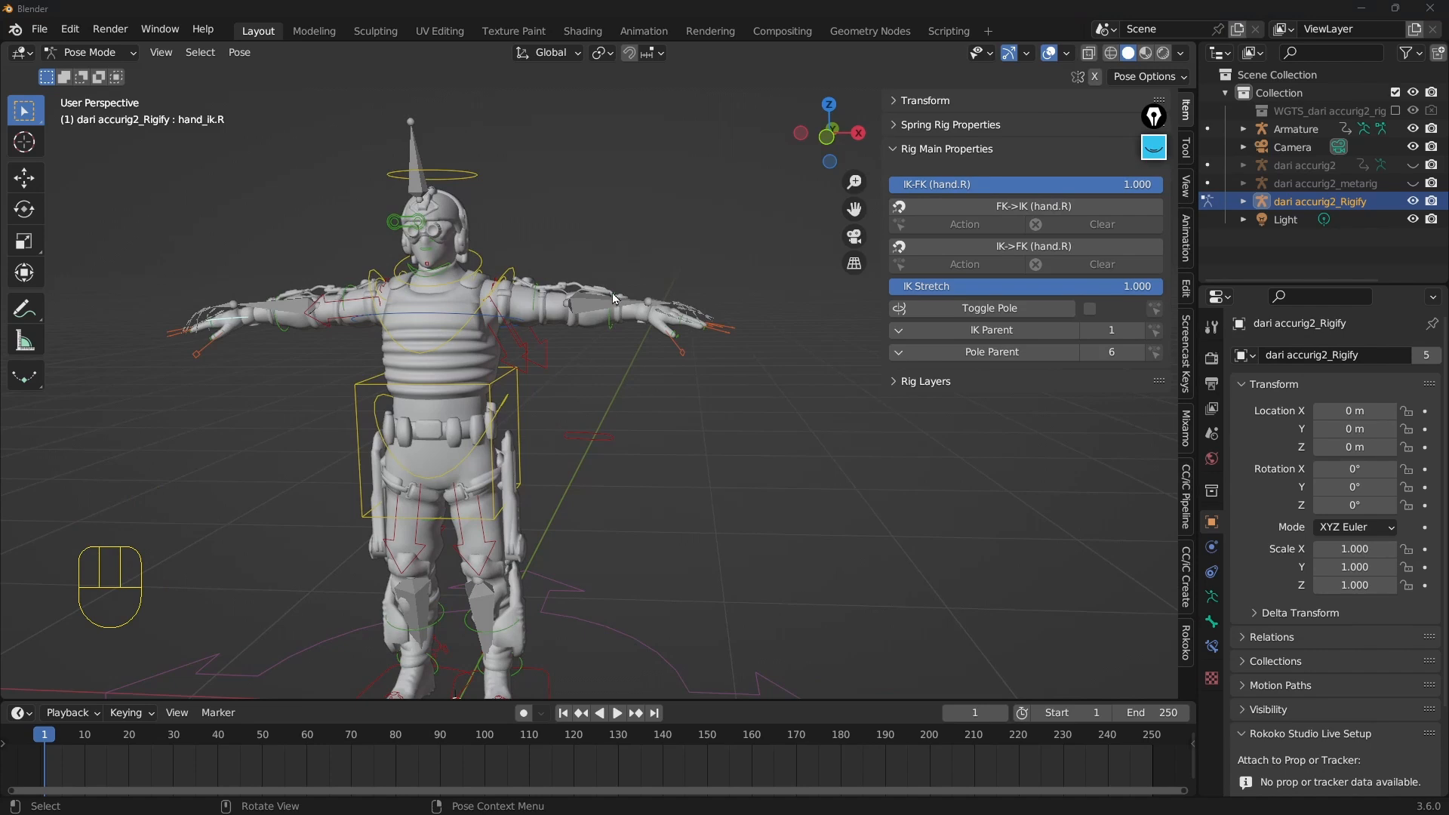
drag(1112, 189, 657, 320)
click(599, 433)
drag(1138, 187, 854, 208)
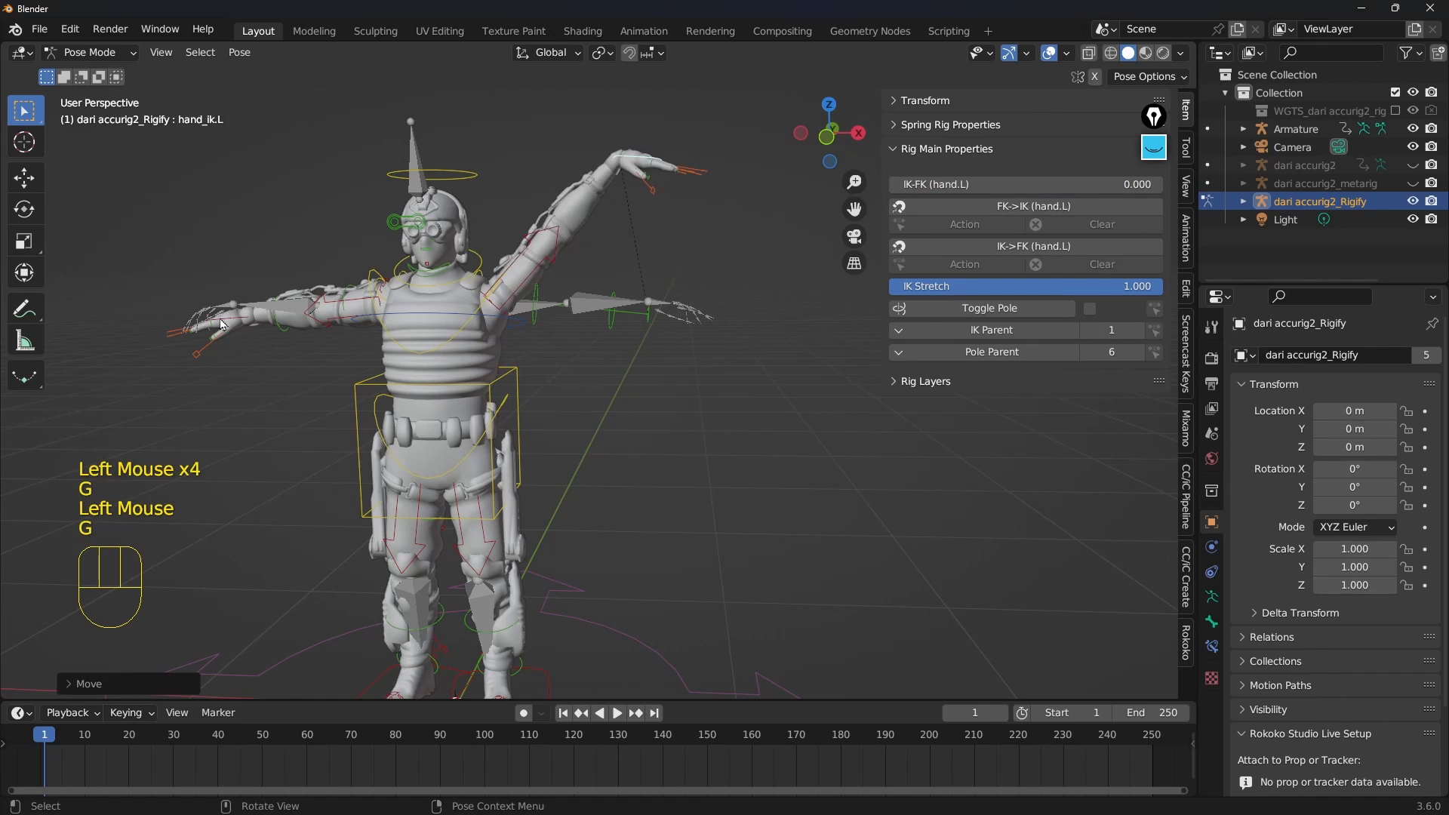
Raise hand_ik.R above the head and rotate it upward, and try rotating the raised hand_ik.L
click(237, 318)
key(g)
click(341, 142)
key(r)
click(429, 279)
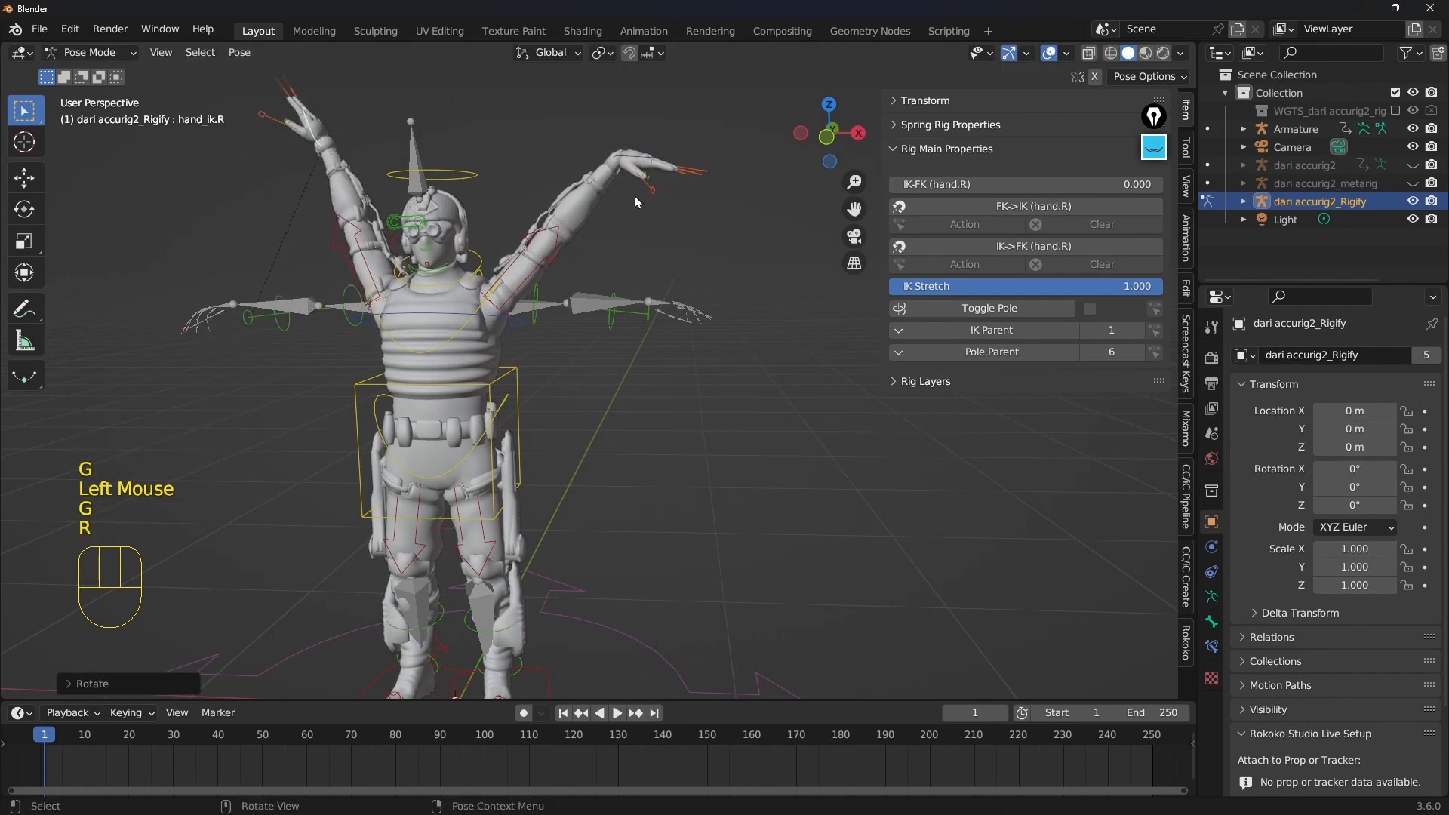
click(629, 155)
key(r)
right_click(574, 92)
Test-move the torso control with both hands raised in IK, cancelling the move
click(532, 376)
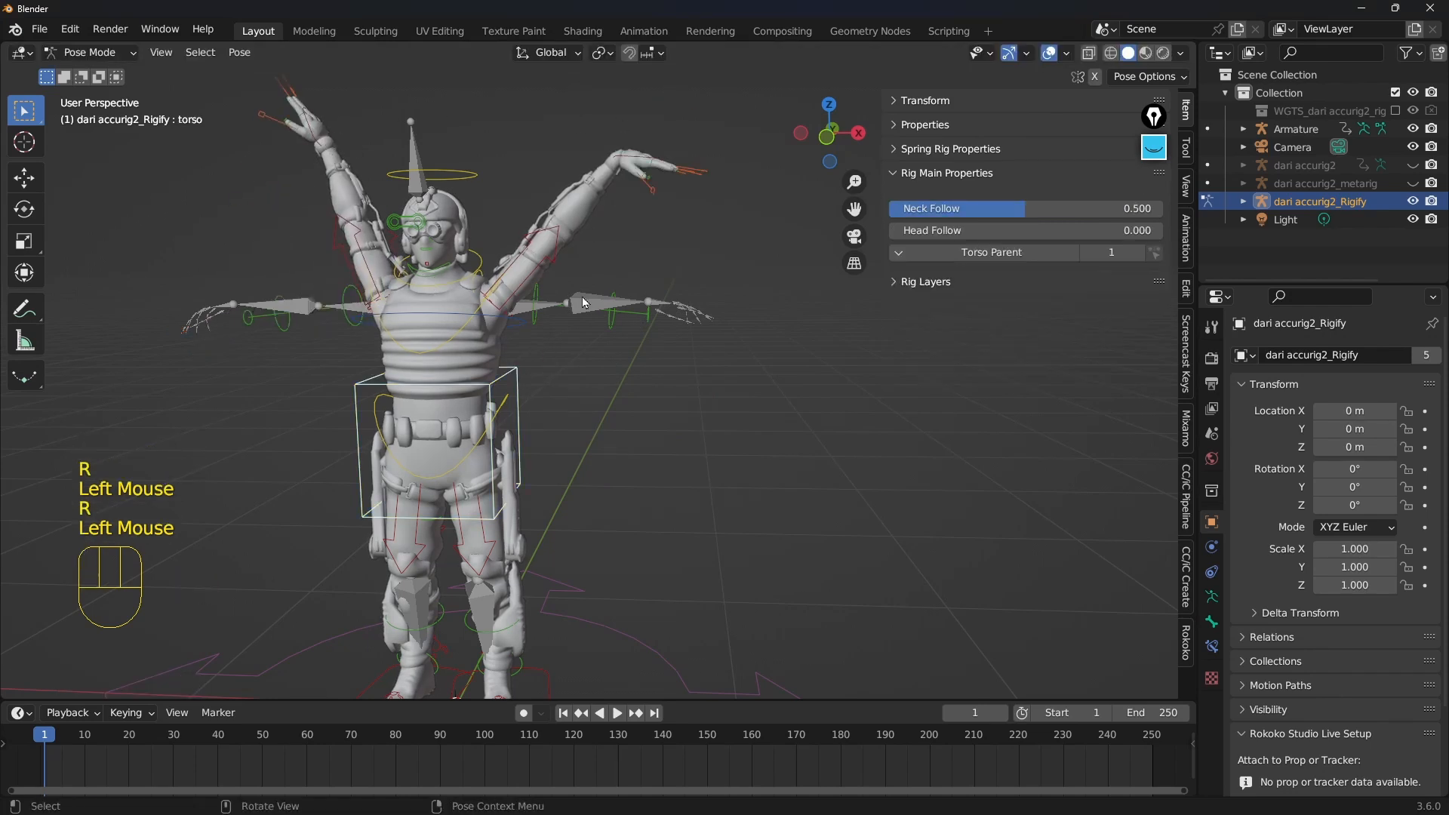
scroll(647, 388, down, 1)
key(g)
click(647, 382)
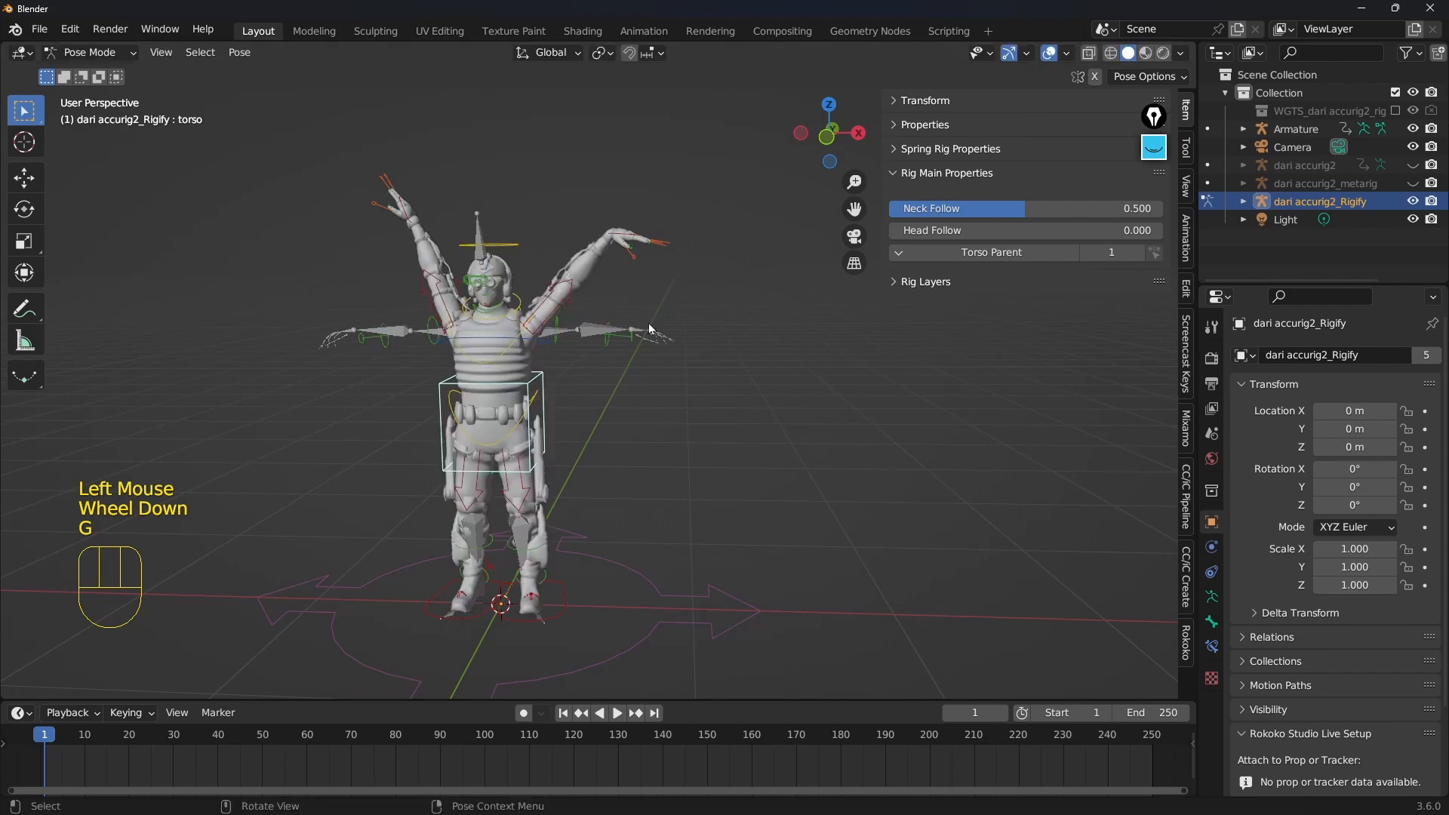
Adjust the raised arm pose by rotating and moving hand_ik.L upward and repositioning hand_ik.R
click(629, 240)
key(r)
right_click(637, 219)
key(g)
click(643, 205)
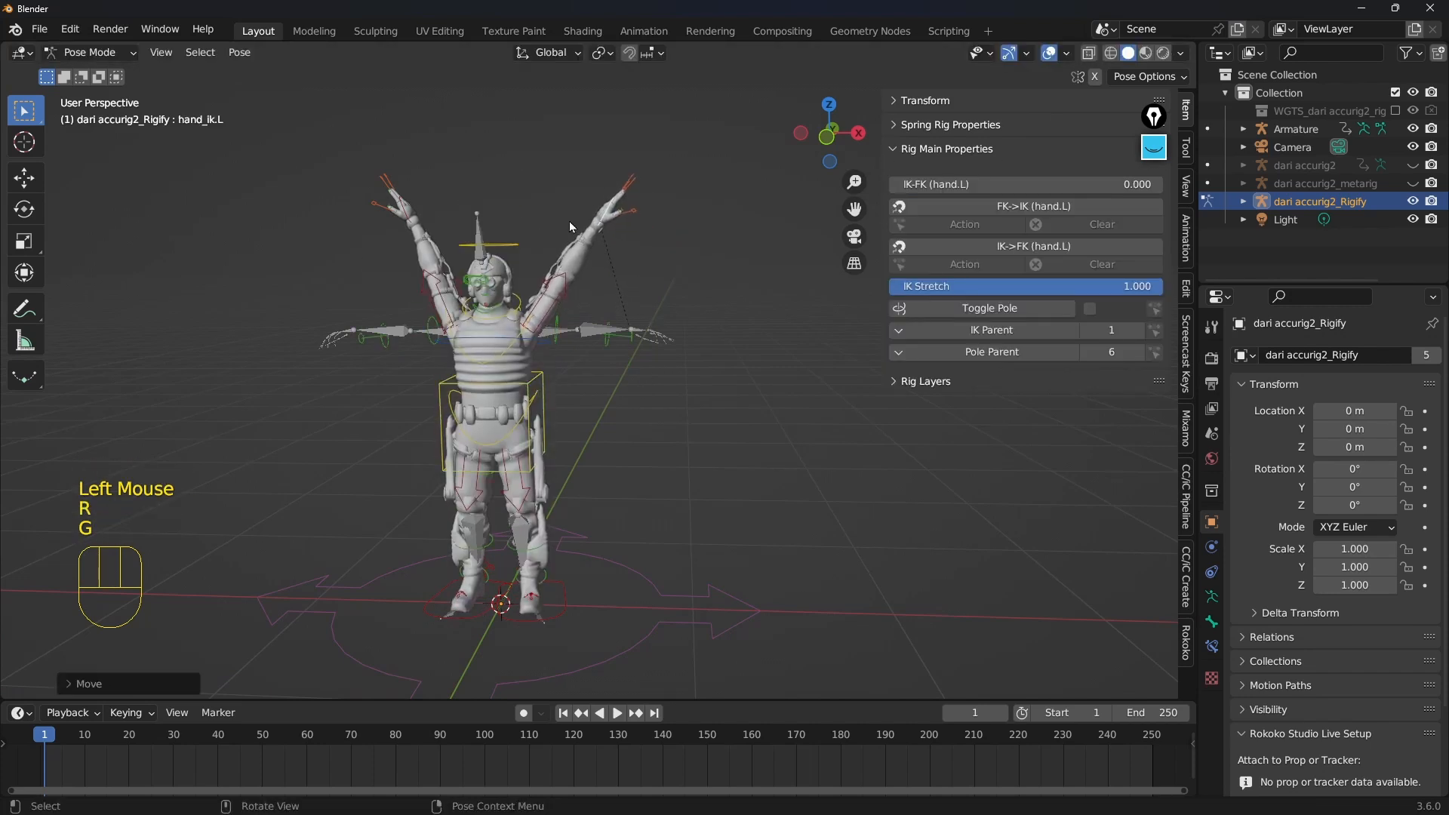
key(r)
click(646, 204)
click(398, 204)
key(g)
click(404, 198)
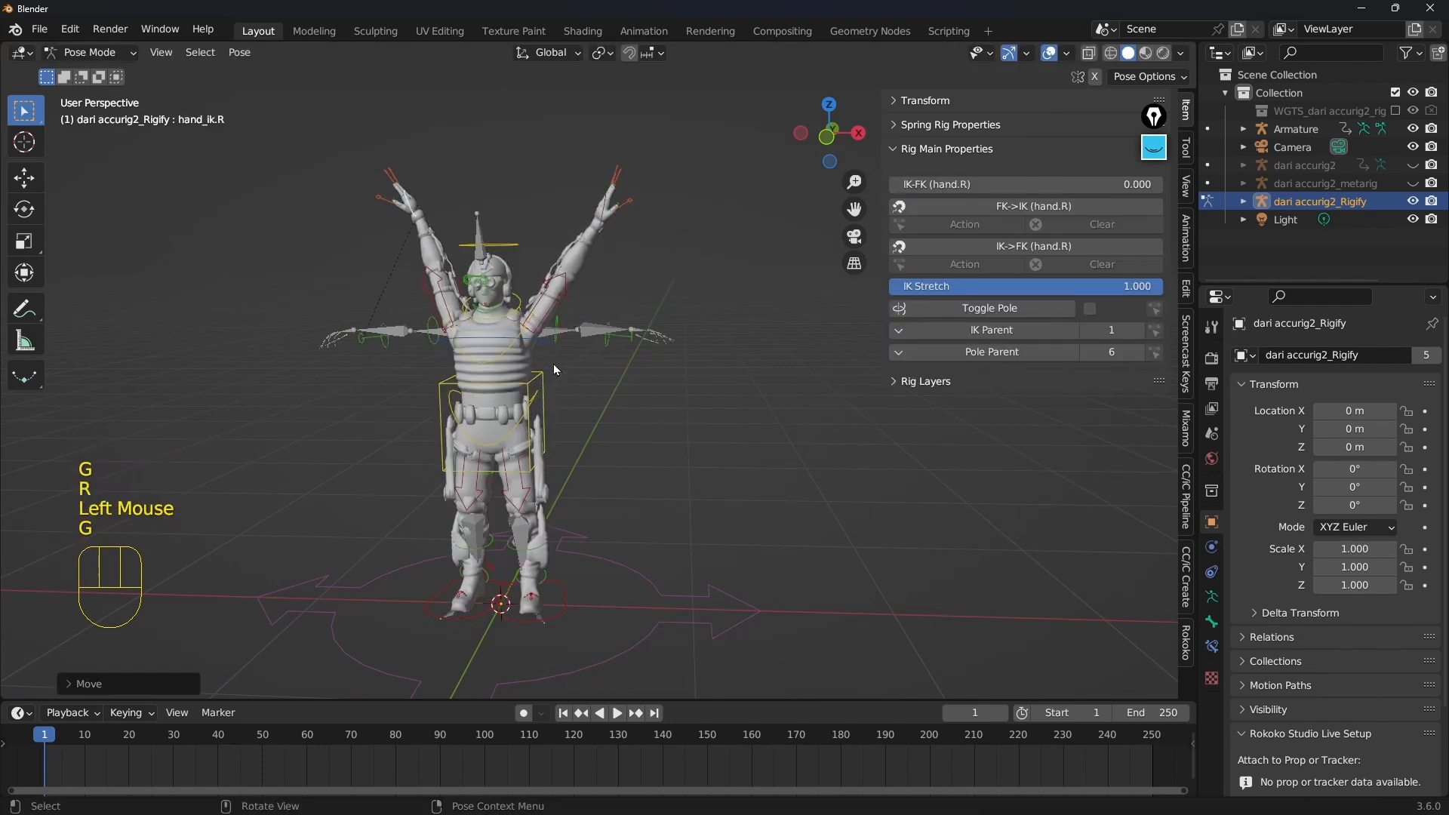
Compare IK arms with FK legs by test-moving the torso control twice, cancelling both moves
click(537, 419)
key(g)
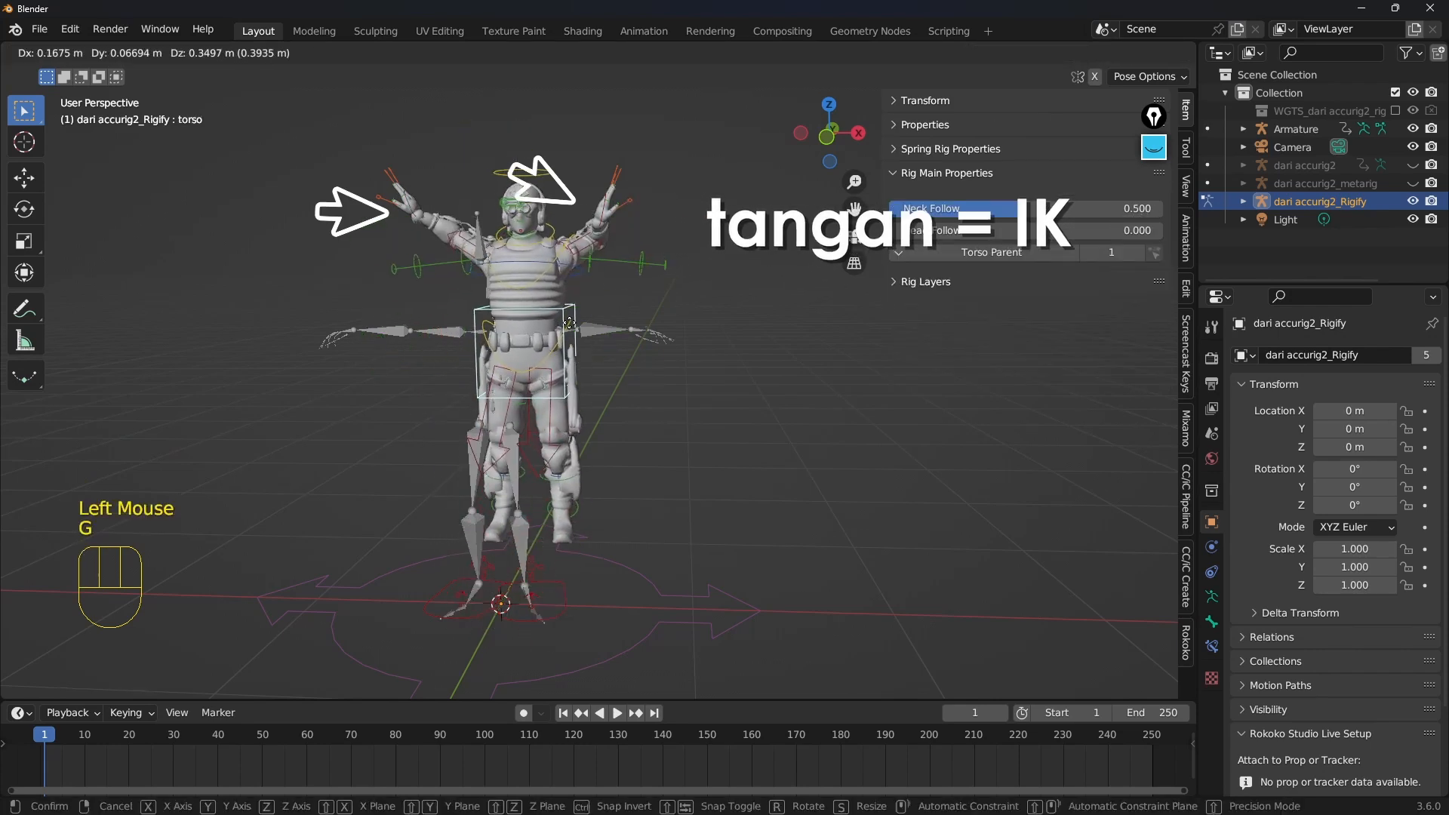
click(522, 361)
key(g)
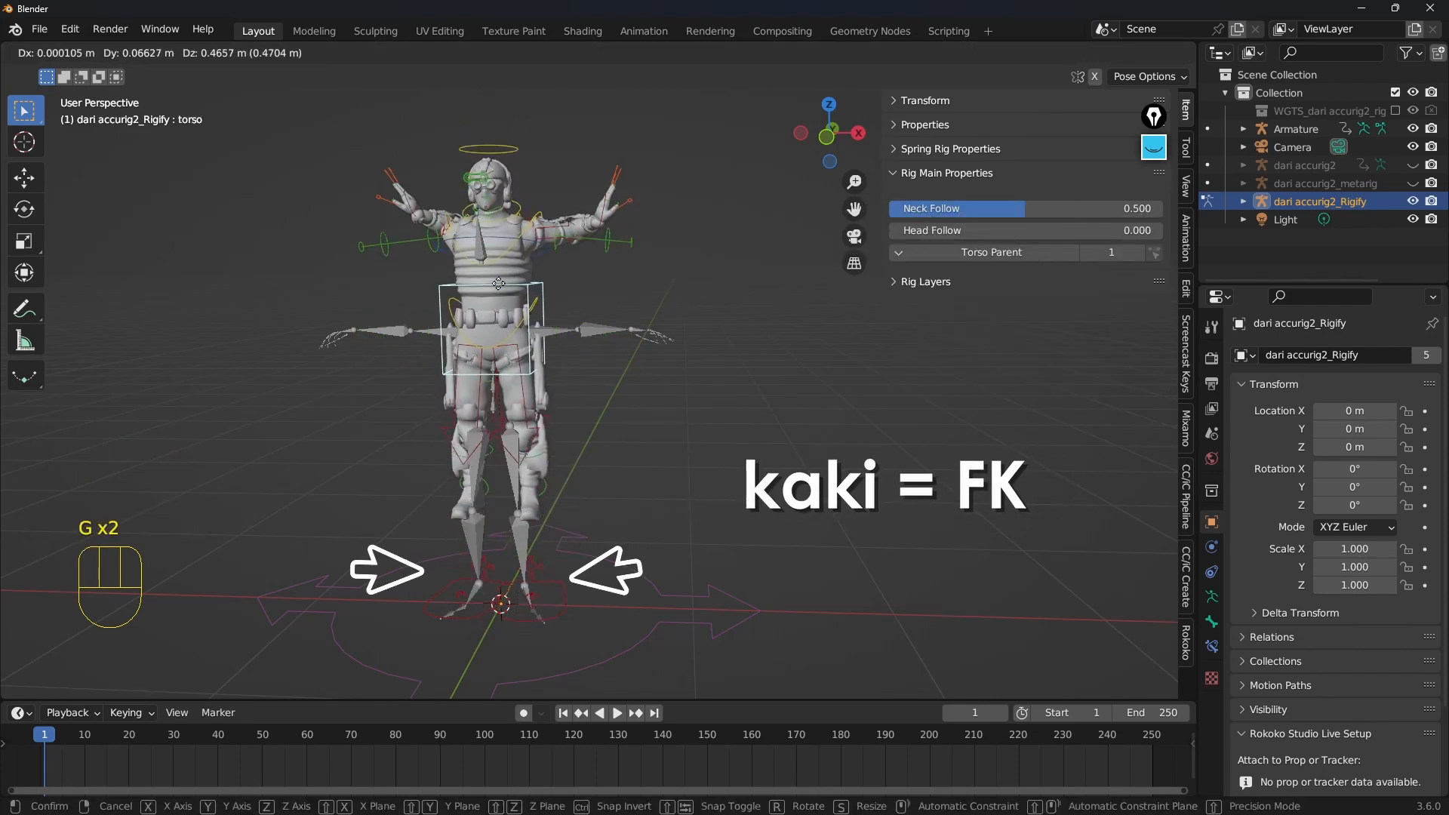
click(504, 363)
Set IK-FK to 1.000 for hand.L and hand.R to return both arms to FK
click(605, 228)
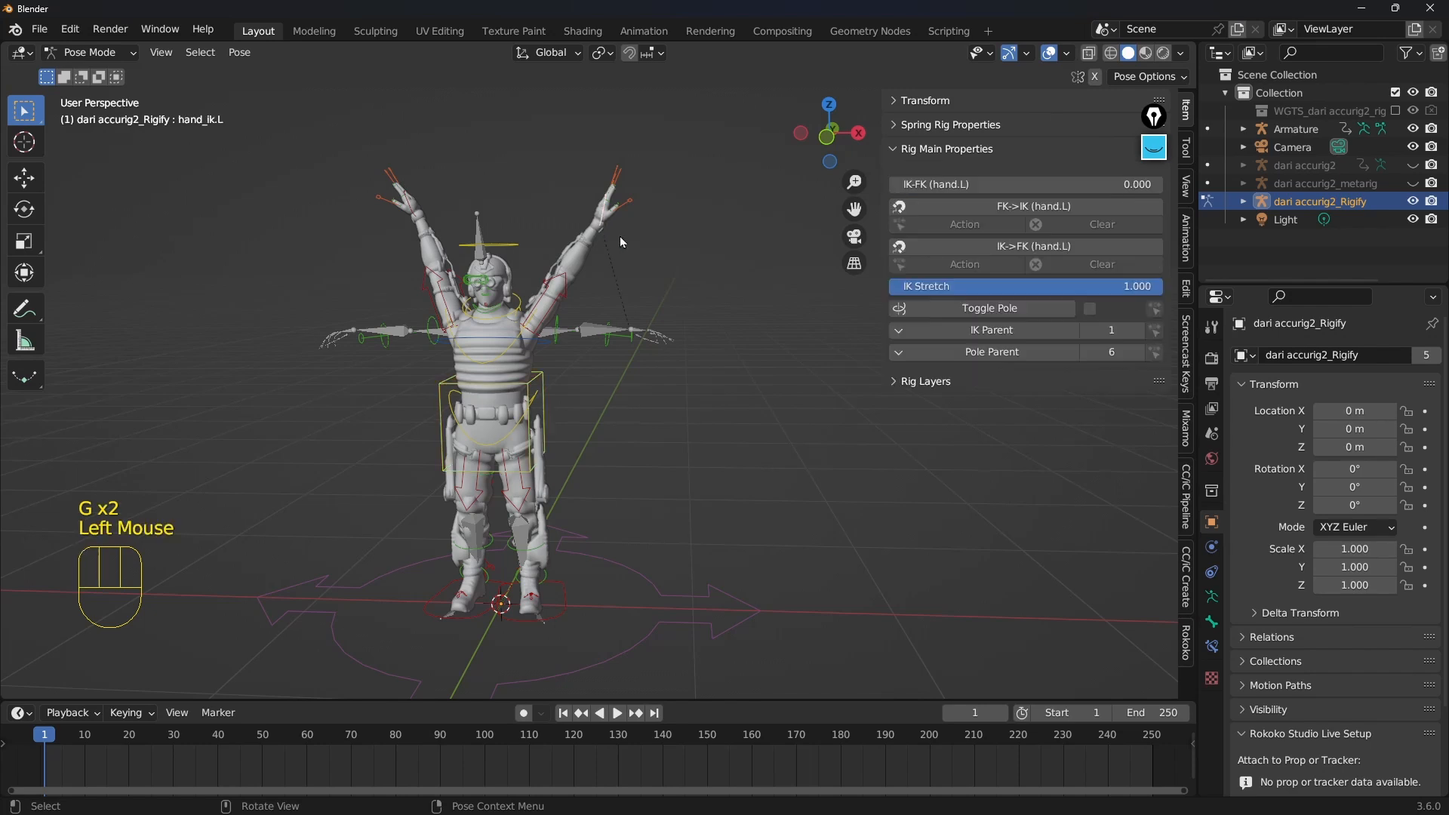
scroll(618, 237, up, 2)
shift+middle_drag(644, 243, 690, 304)
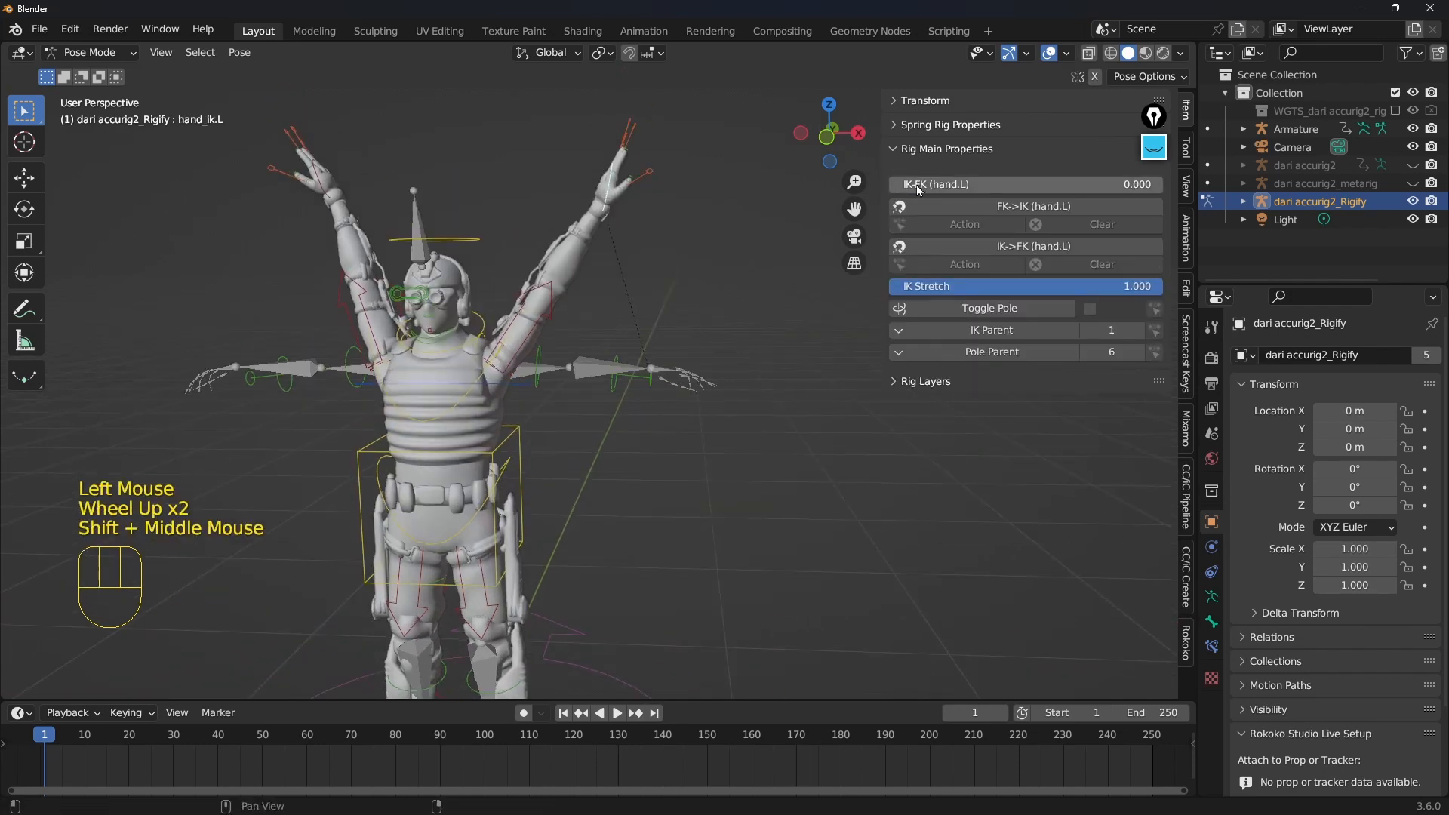
drag(920, 190, 1162, 190)
click(311, 174)
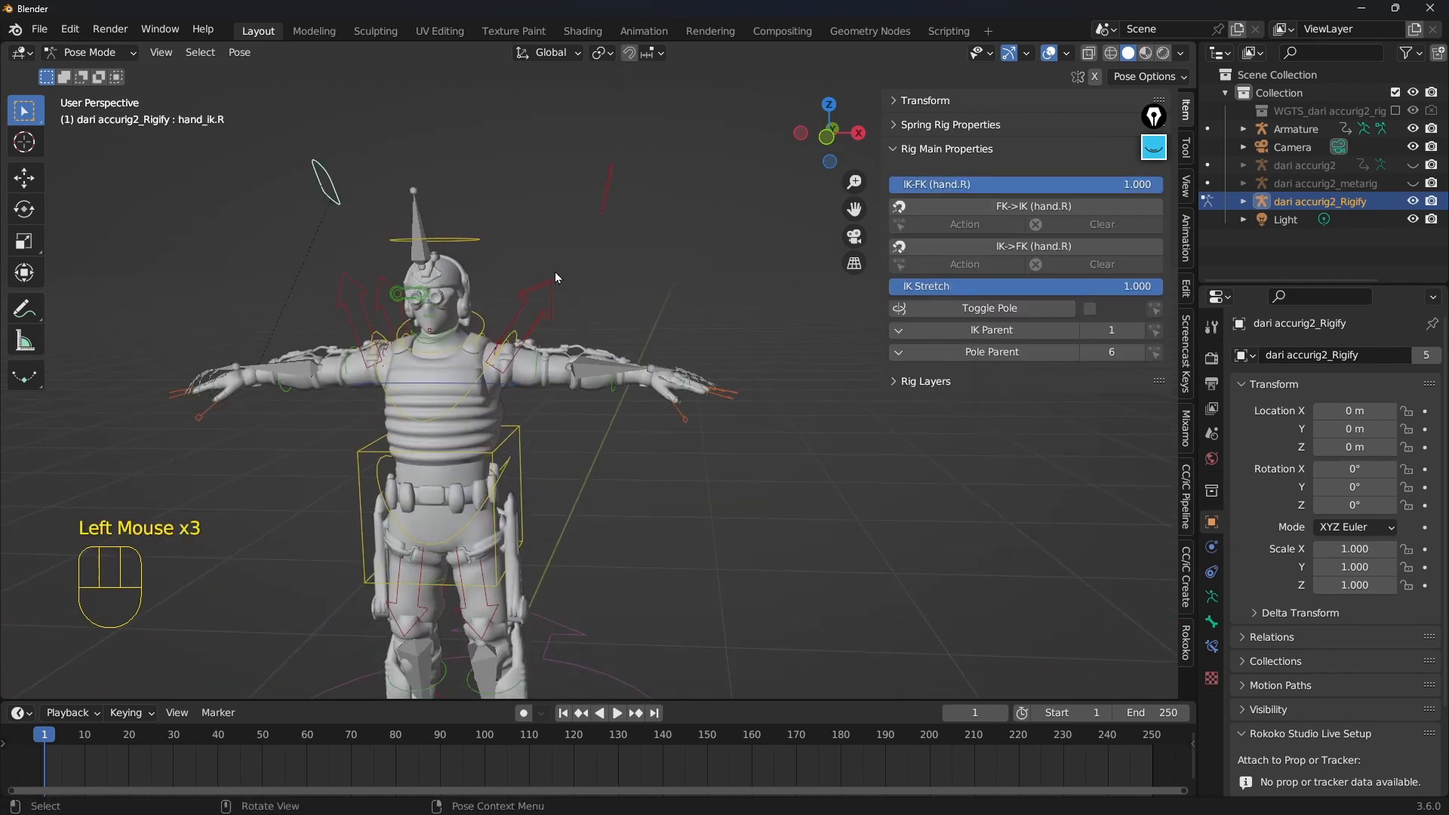
Clear the location of hand_ik.L and hand_ik.R so both controls return to their rest positions
scroll(577, 283, down, 2)
shift+middle_drag(637, 307, 573, 255)
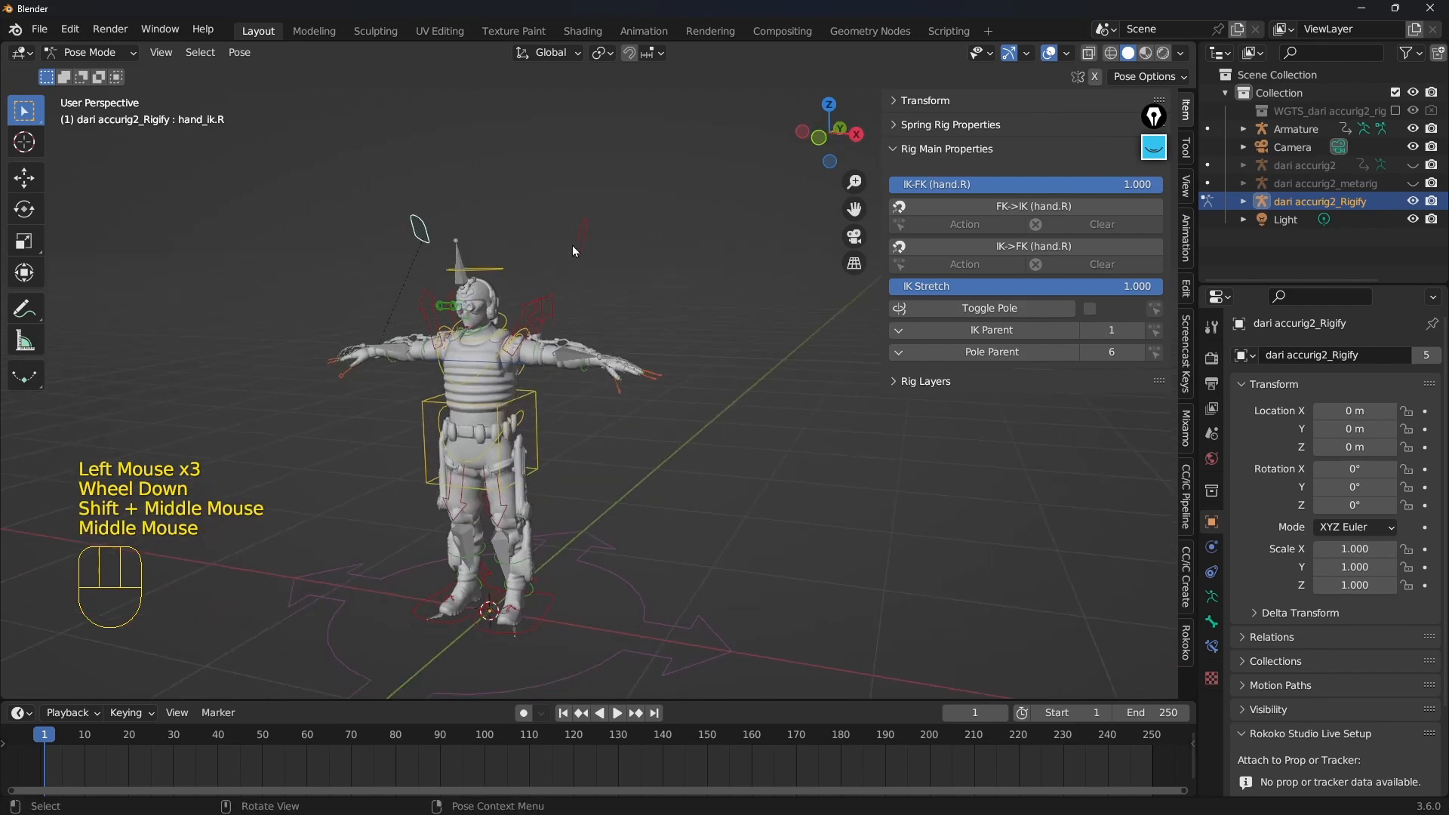
click(702, 269)
scroll(681, 320, up, 2)
middle_drag(719, 323, 592, 157)
click(590, 151)
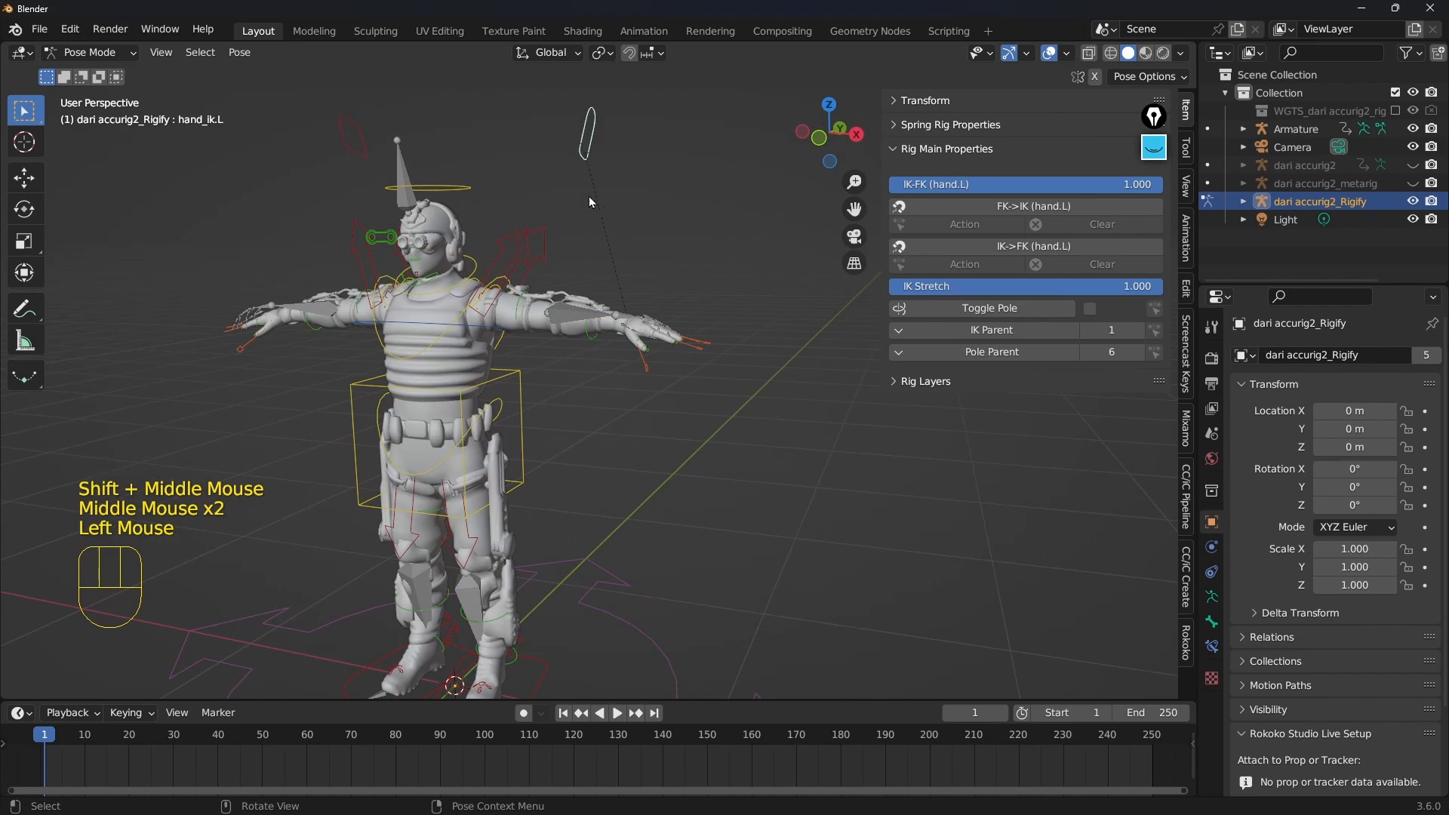
key(alt+g)
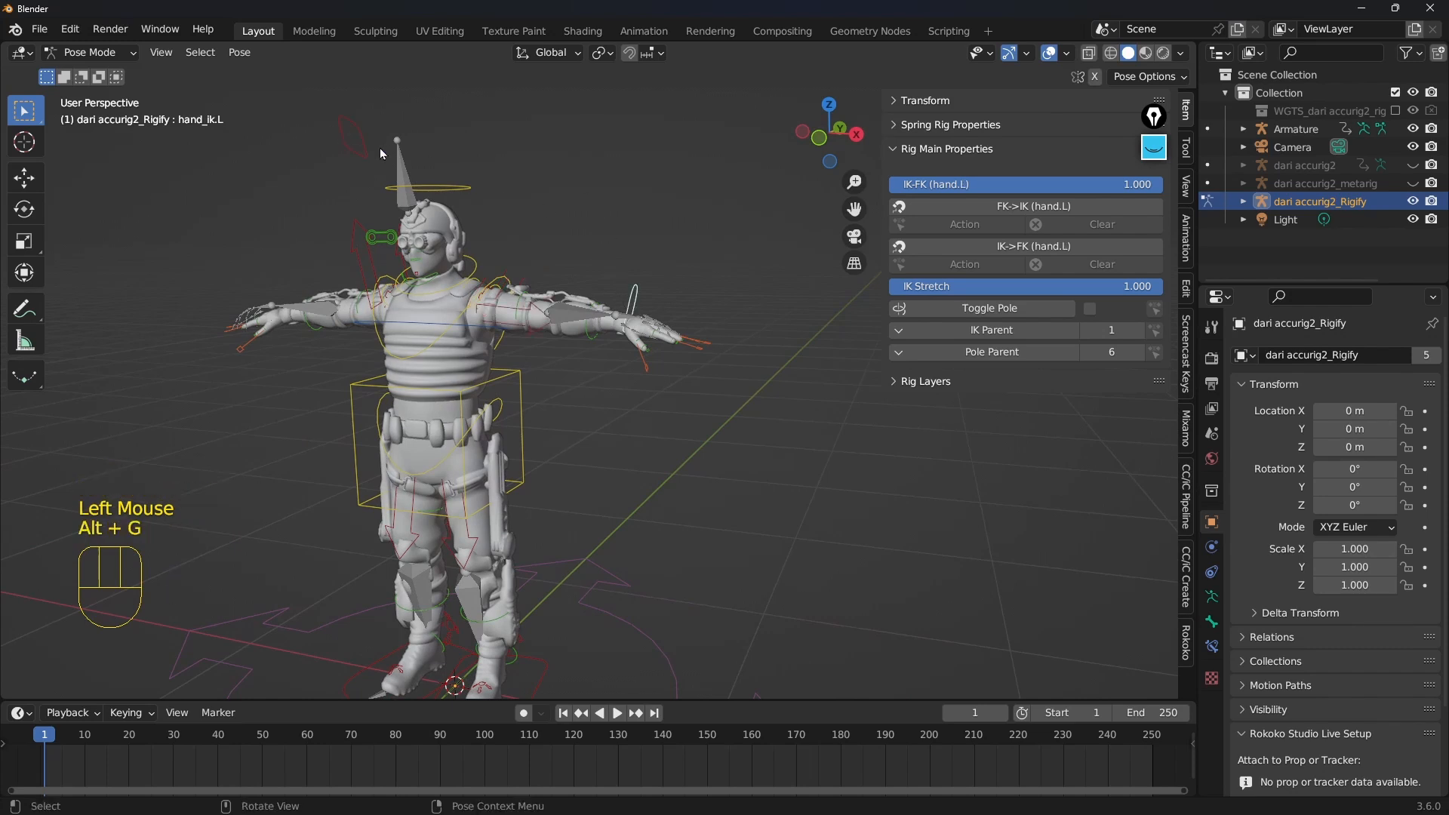
click(367, 154)
key(alt+g)
middle_drag(596, 249, 661, 244)
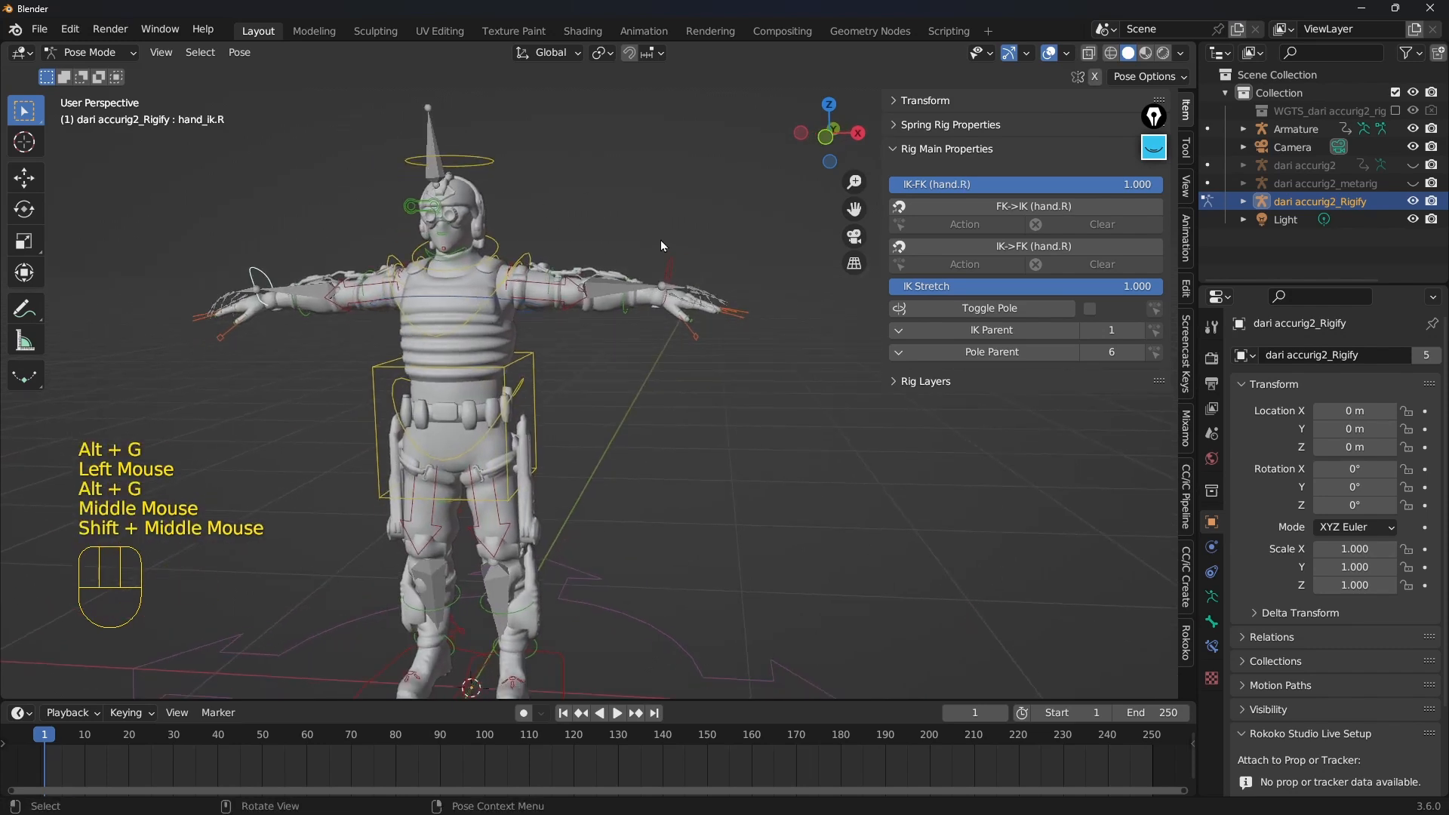
Clear the rotation of hand_ik.R and hand_ik.L, along with any remaining location offset
key(alt+r)
key(alt+g)
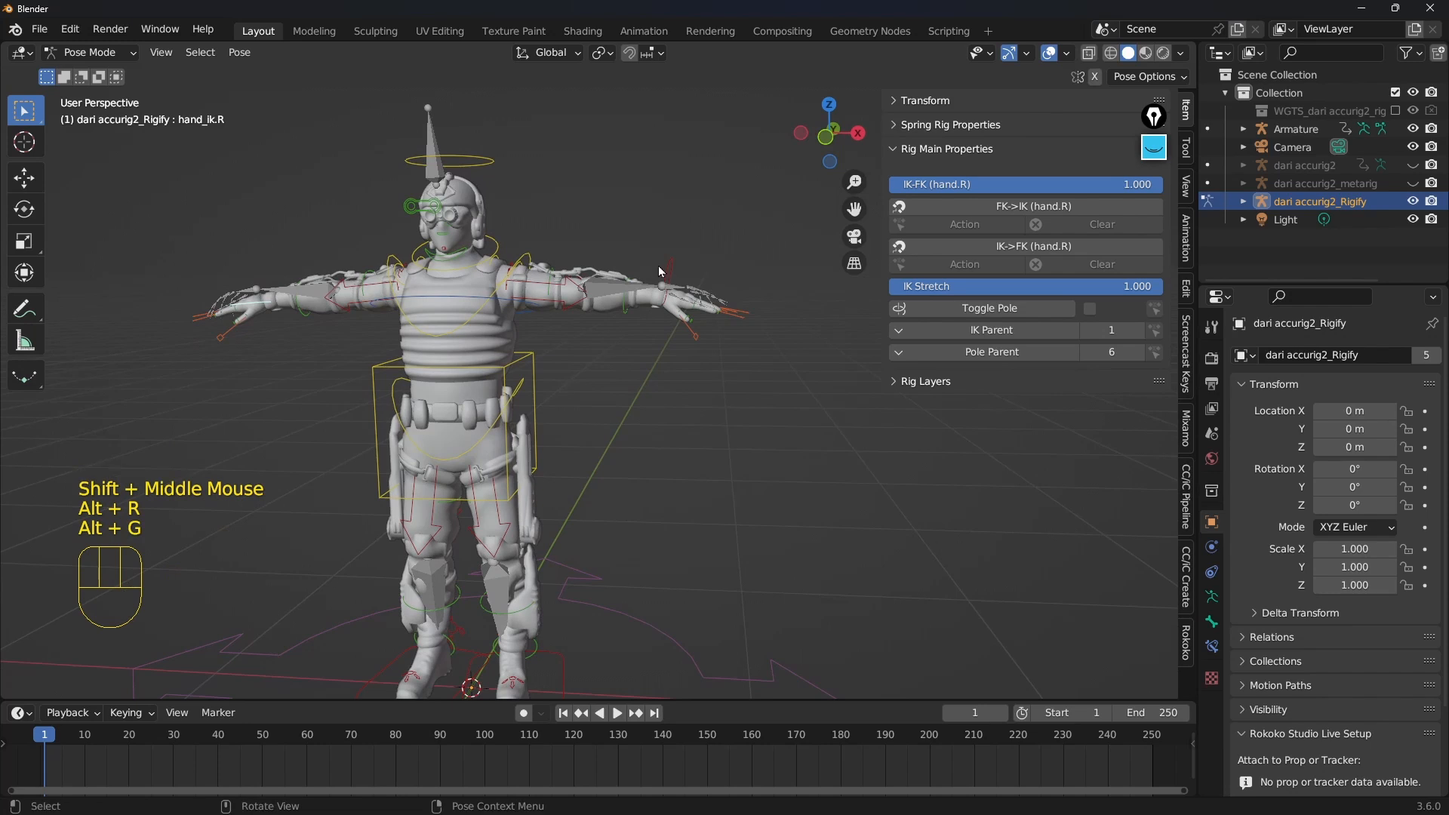
click(667, 269)
key(alt+g)
key(alt+g)
key(alt+r)
middle_drag(667, 273, 593, 325)
shift+middle_drag(593, 324, 710, 317)
scroll(679, 308, down, 2)
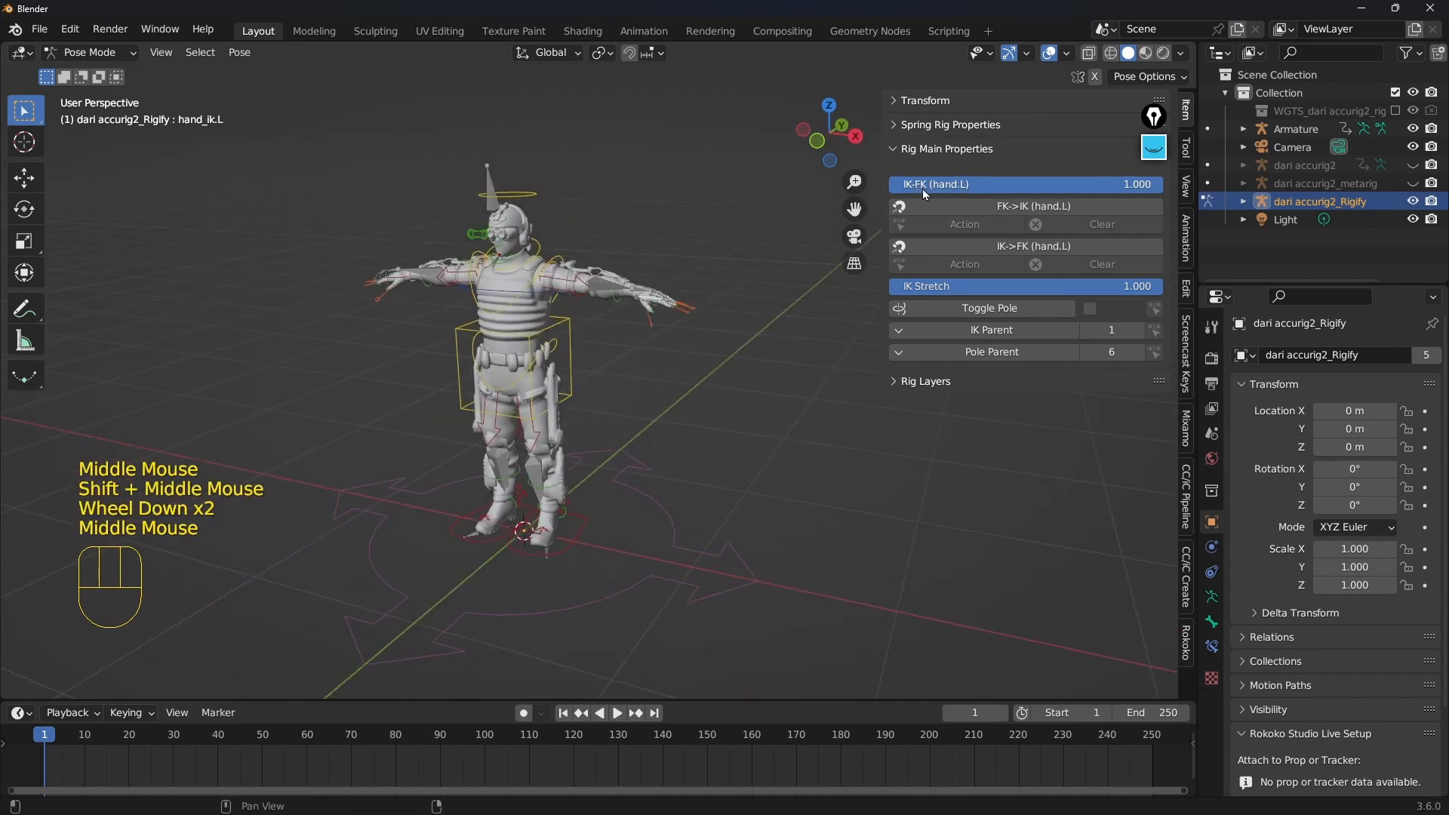
Test-move the torso control to check that the whole body follows in FK, cancelling the move
click(592, 394)
key(g)
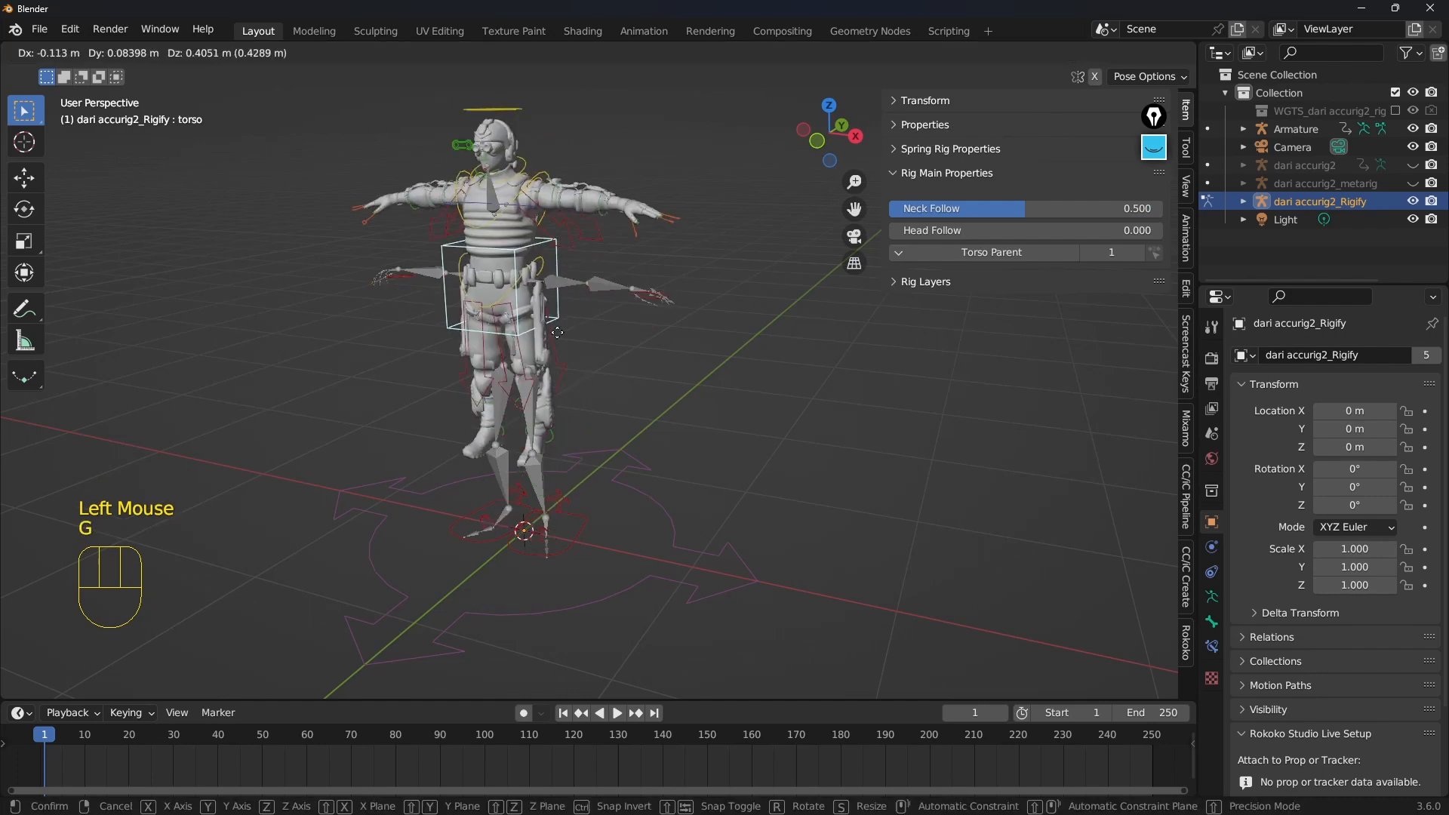
click(615, 375)
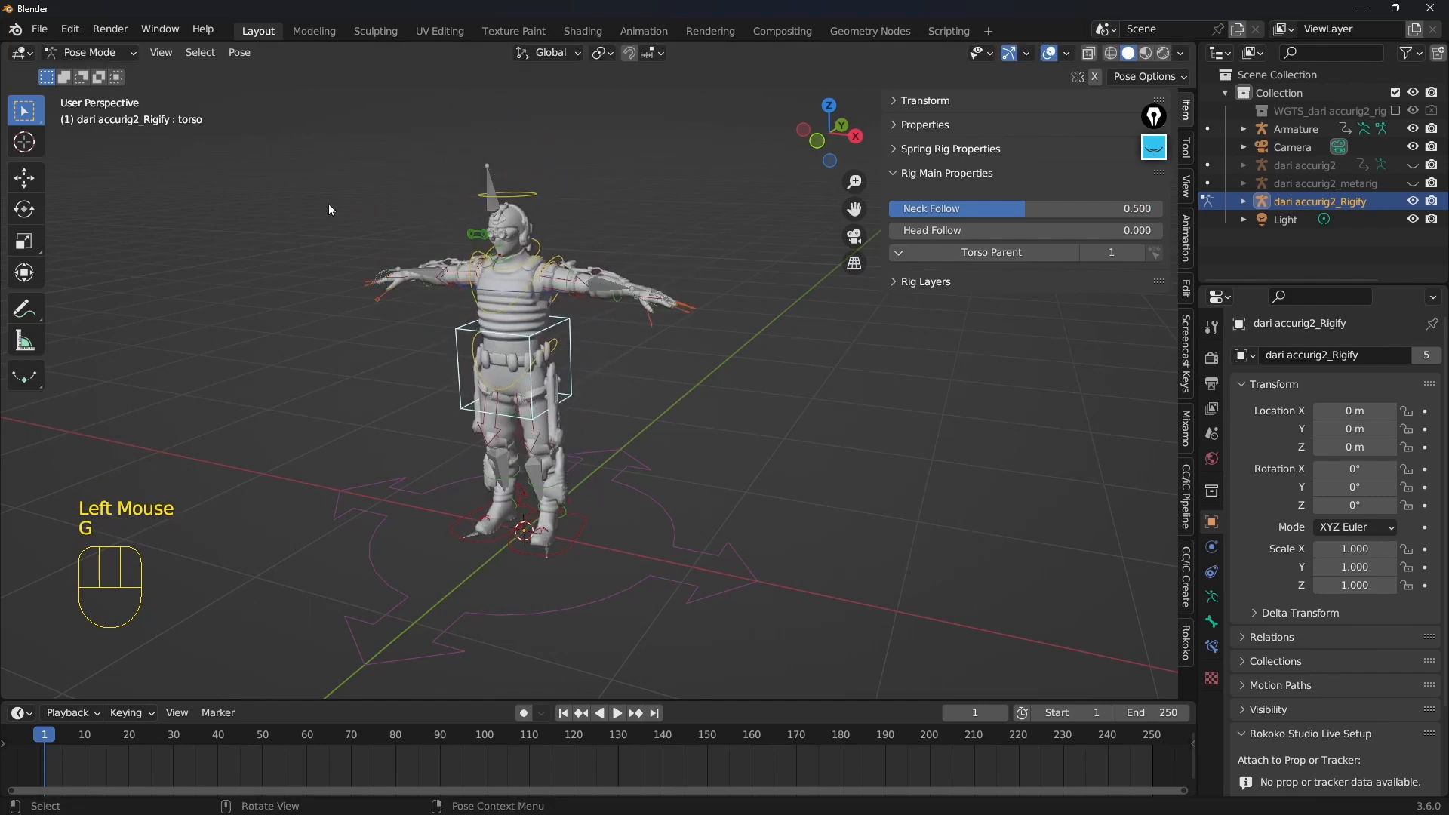
Switch to Object Mode and build the Rokoko retargeting bone list with Armature as source and dari accurig2_Rigify as target
click(96, 55)
click(91, 71)
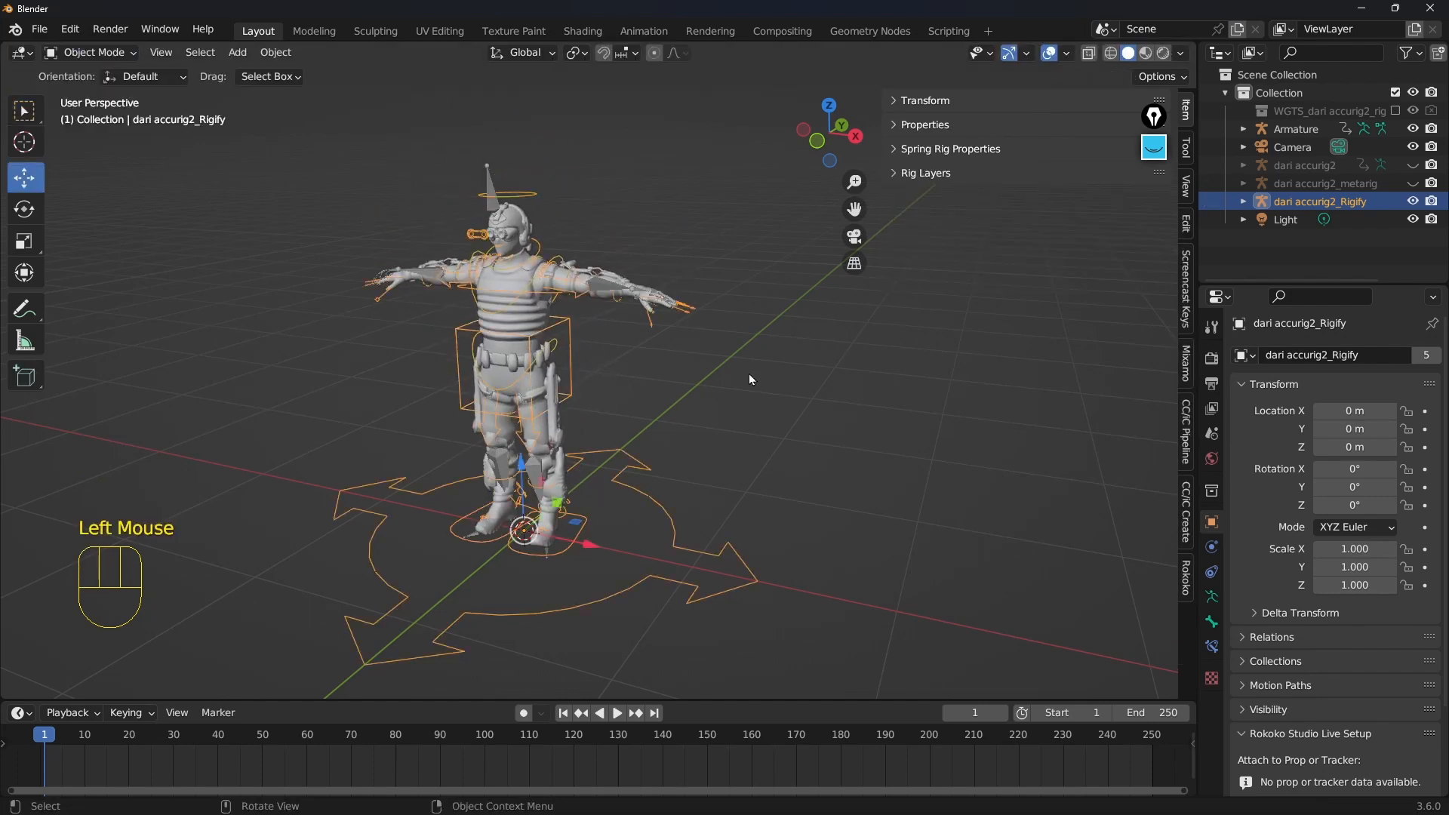
click(747, 372)
scroll(727, 351, up, 2)
shift+scroll(727, 351, up, 1)
shift+middle_drag(728, 351, 1089, 447)
click(1185, 577)
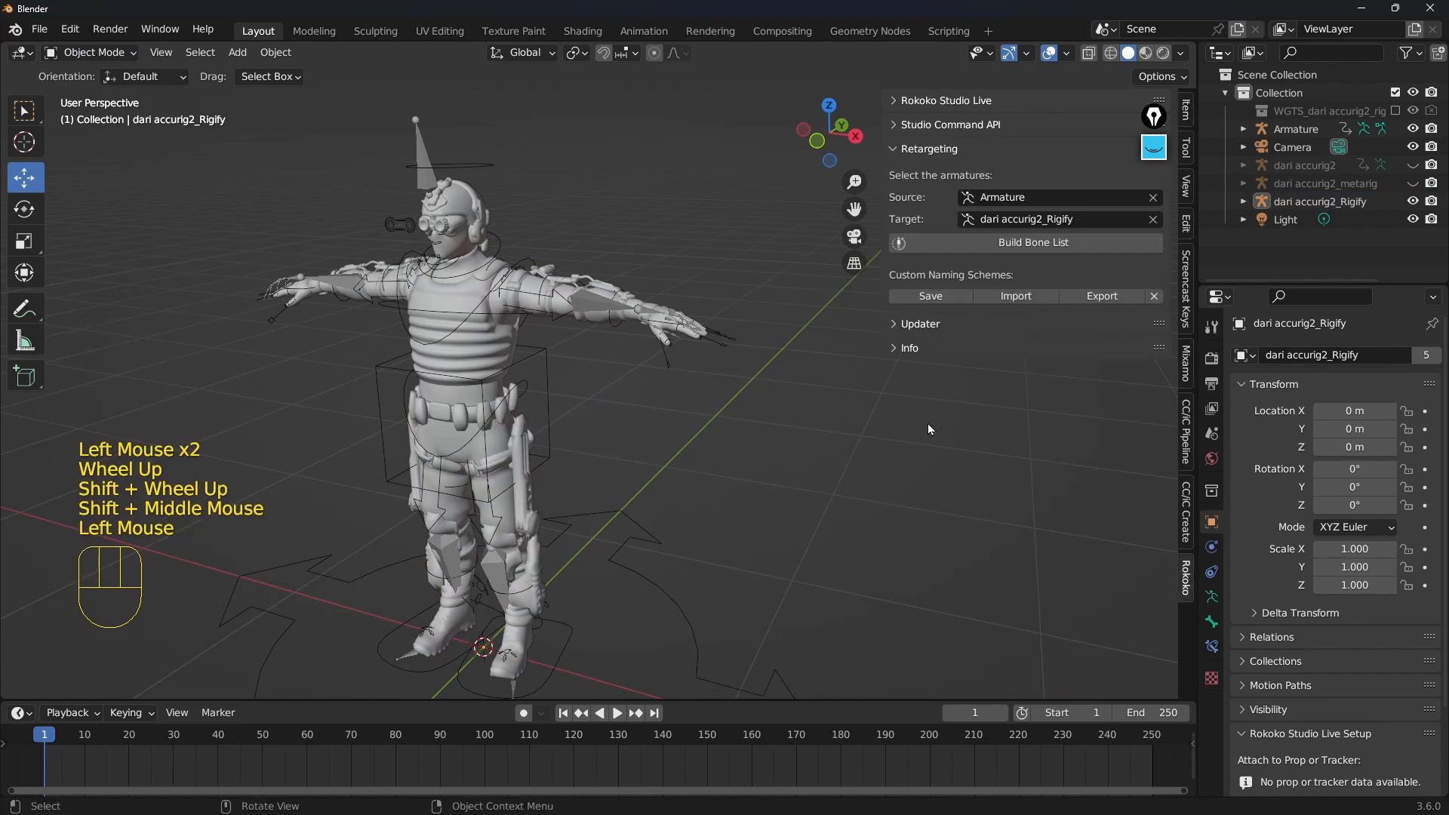
click(1032, 249)
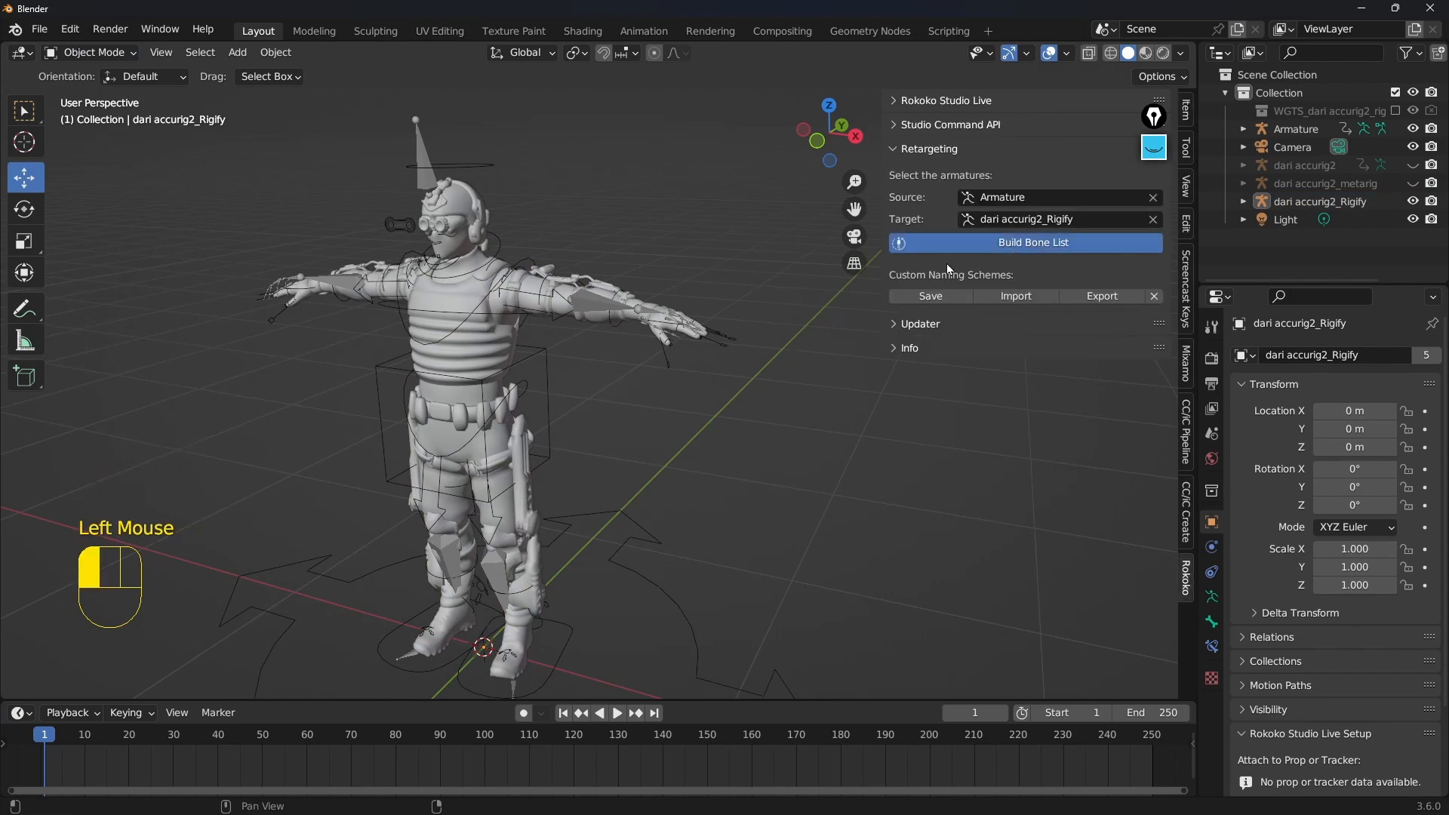
Examine the Rigify rig's head, arms and body controls against the generated bone list
click(419, 147)
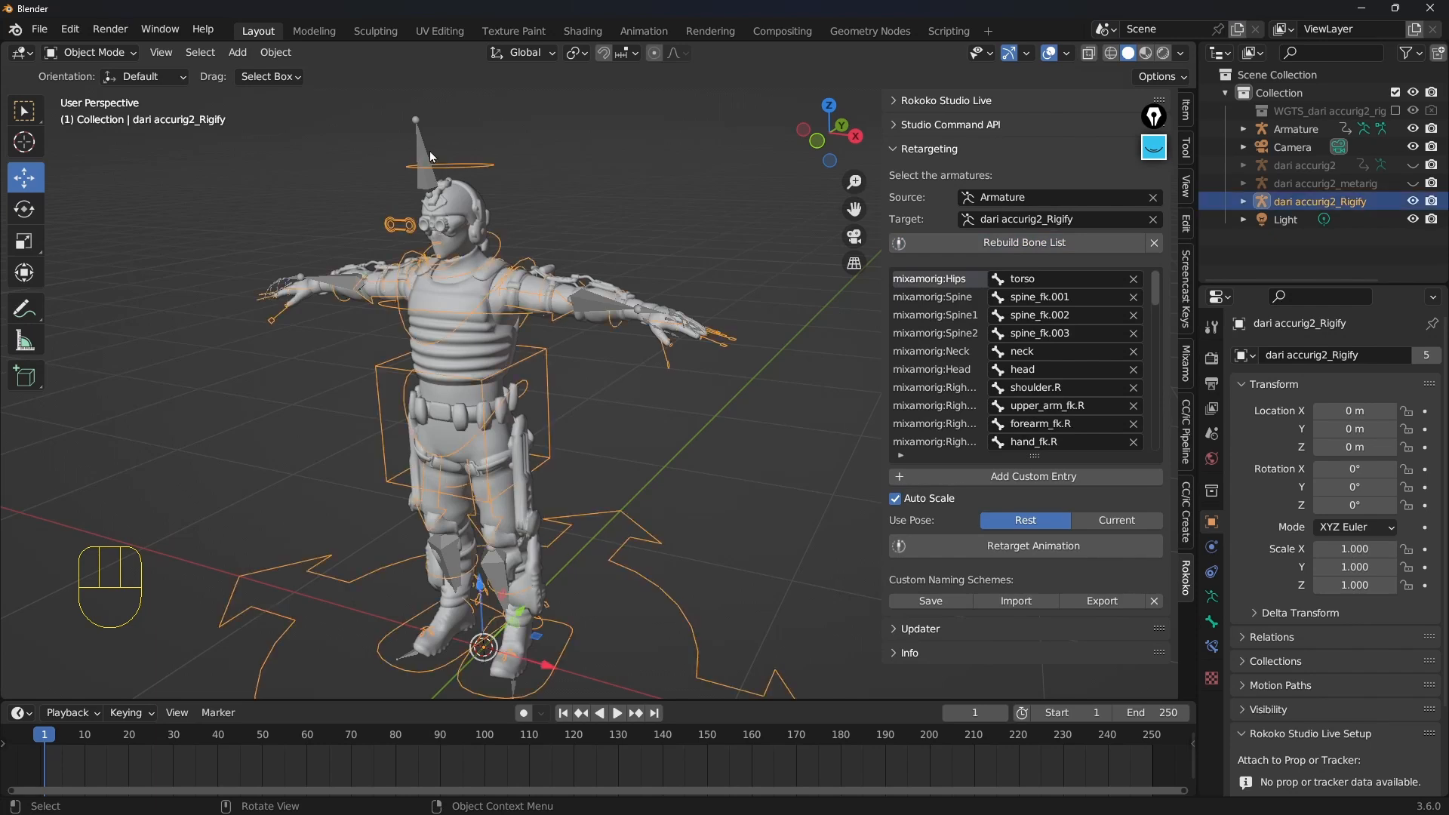
click(481, 174)
shift+middle_drag(528, 228, 555, 205)
scroll(532, 255, down, 2)
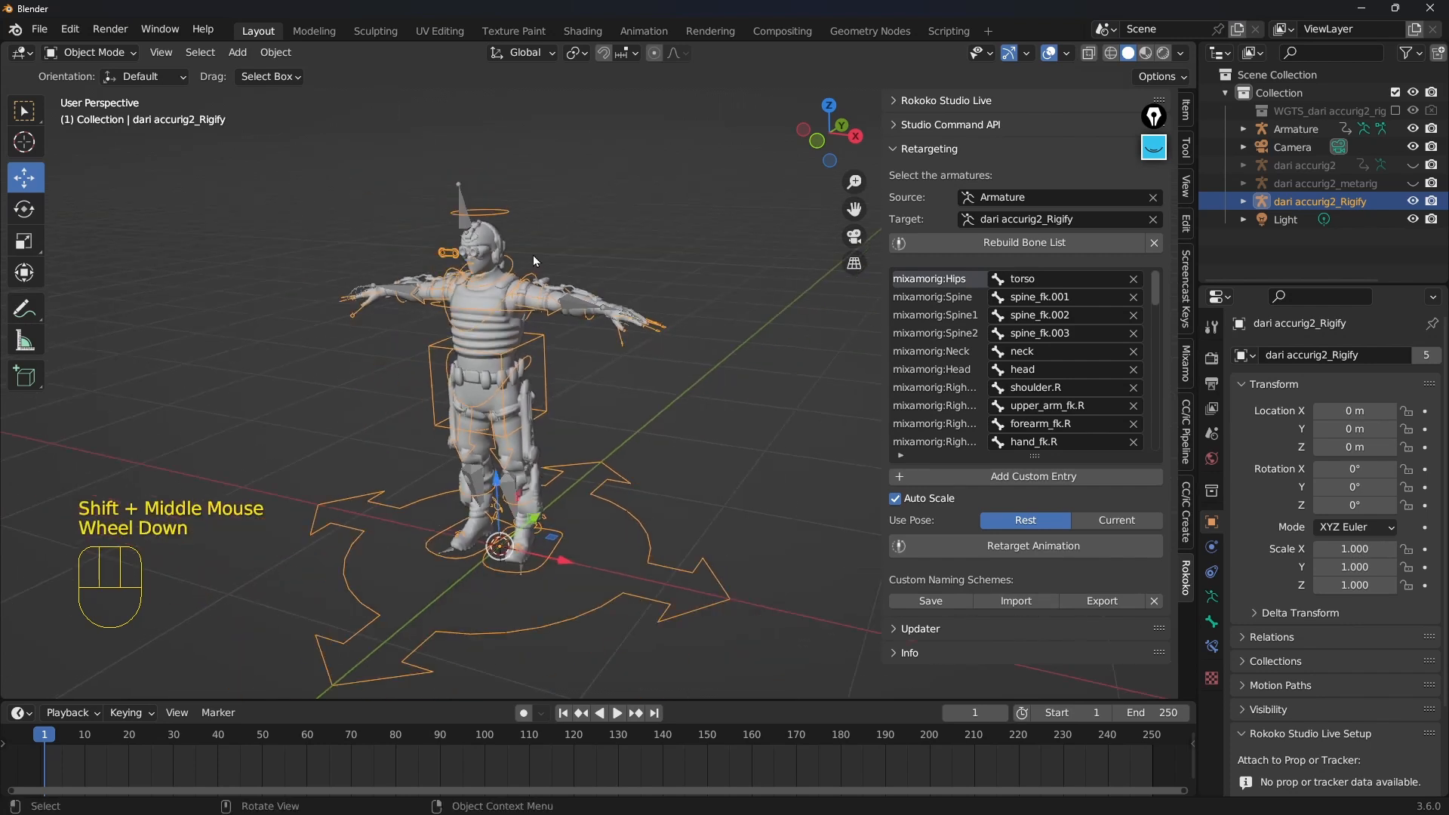
middle_drag(533, 255, 465, 273)
scroll(508, 261, up, 1)
shift+middle_drag(451, 166, 473, 215)
scroll(473, 216, up, 2)
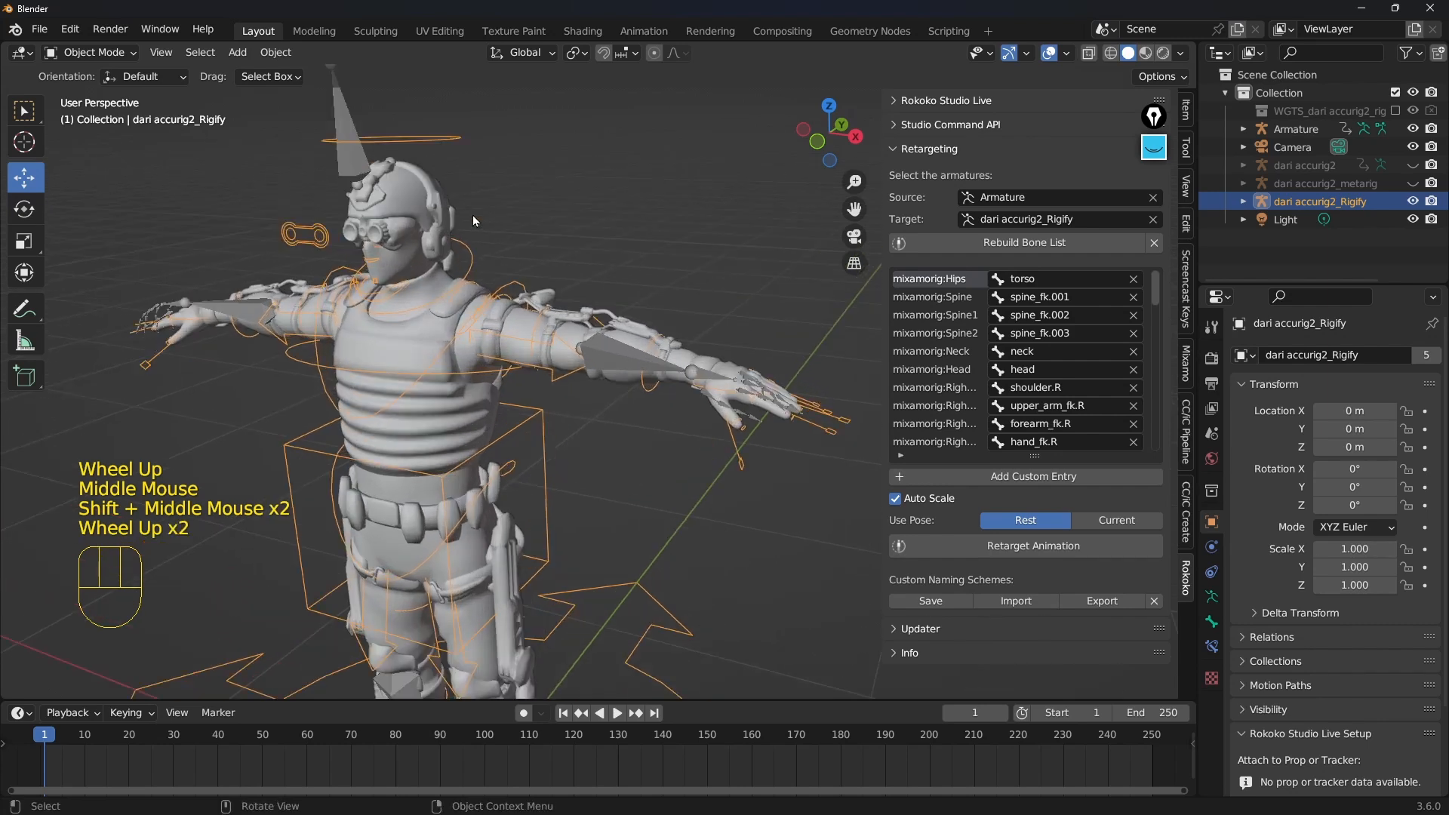
scroll(468, 216, down, 1)
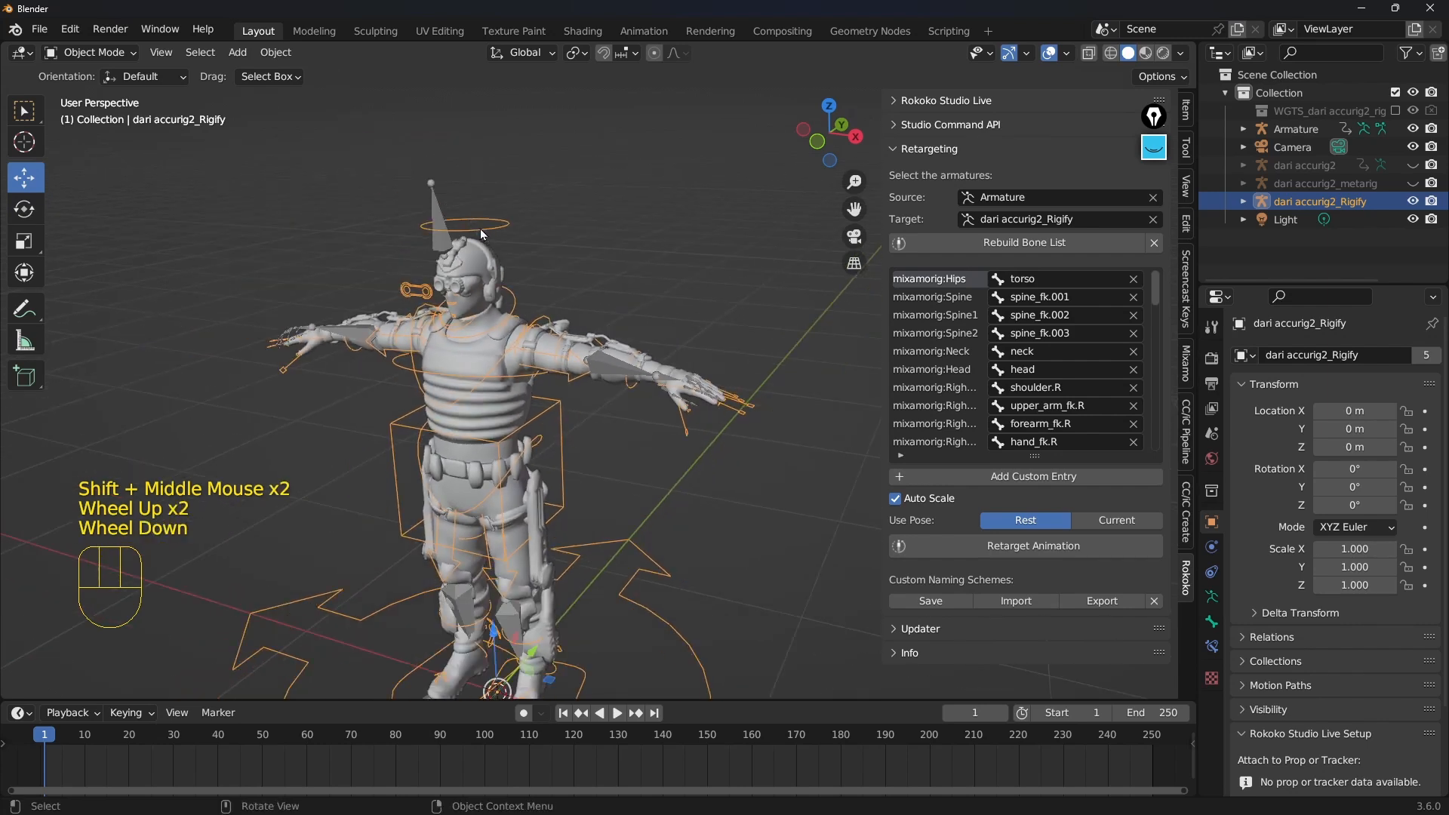
Check the head control on the Rigify rig and the matching mixamorig:Head bone on Armature in Pose Mode, using wireframe shading
key(ctrl+Tab)
click(456, 235)
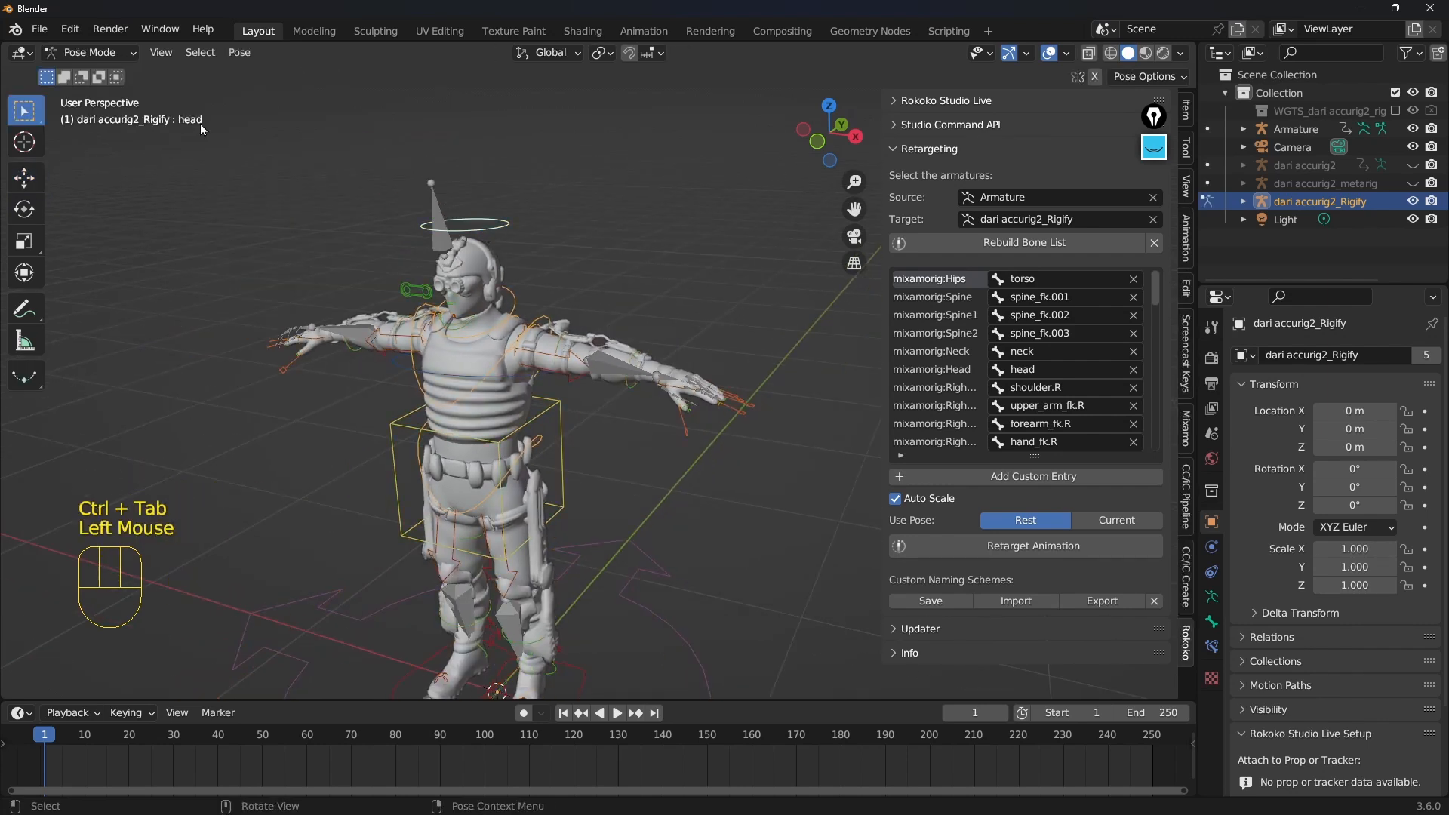
key(ctrl+Tab)
click(438, 211)
key(ctrl+Tab)
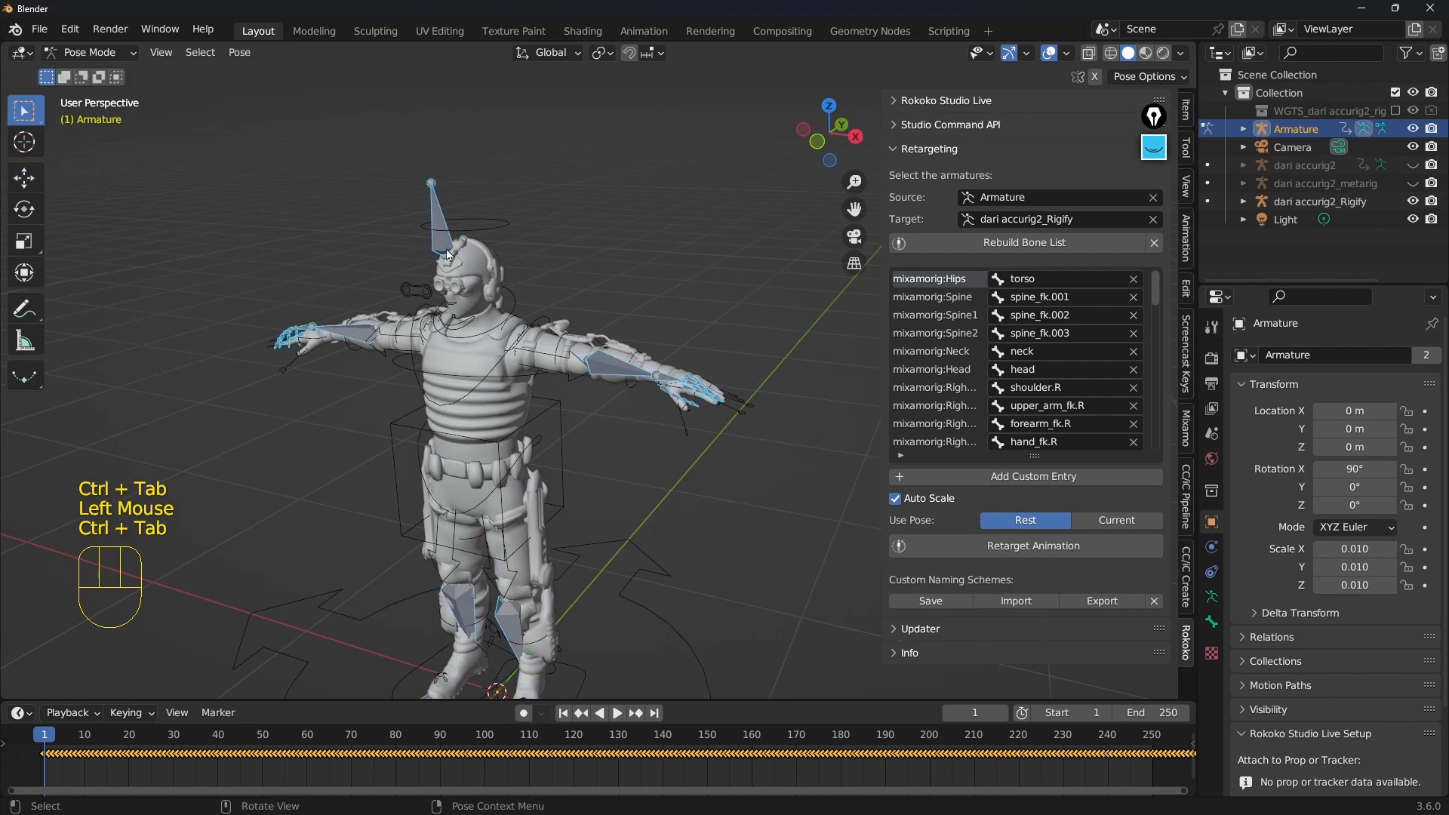
key(shift+z)
click(451, 264)
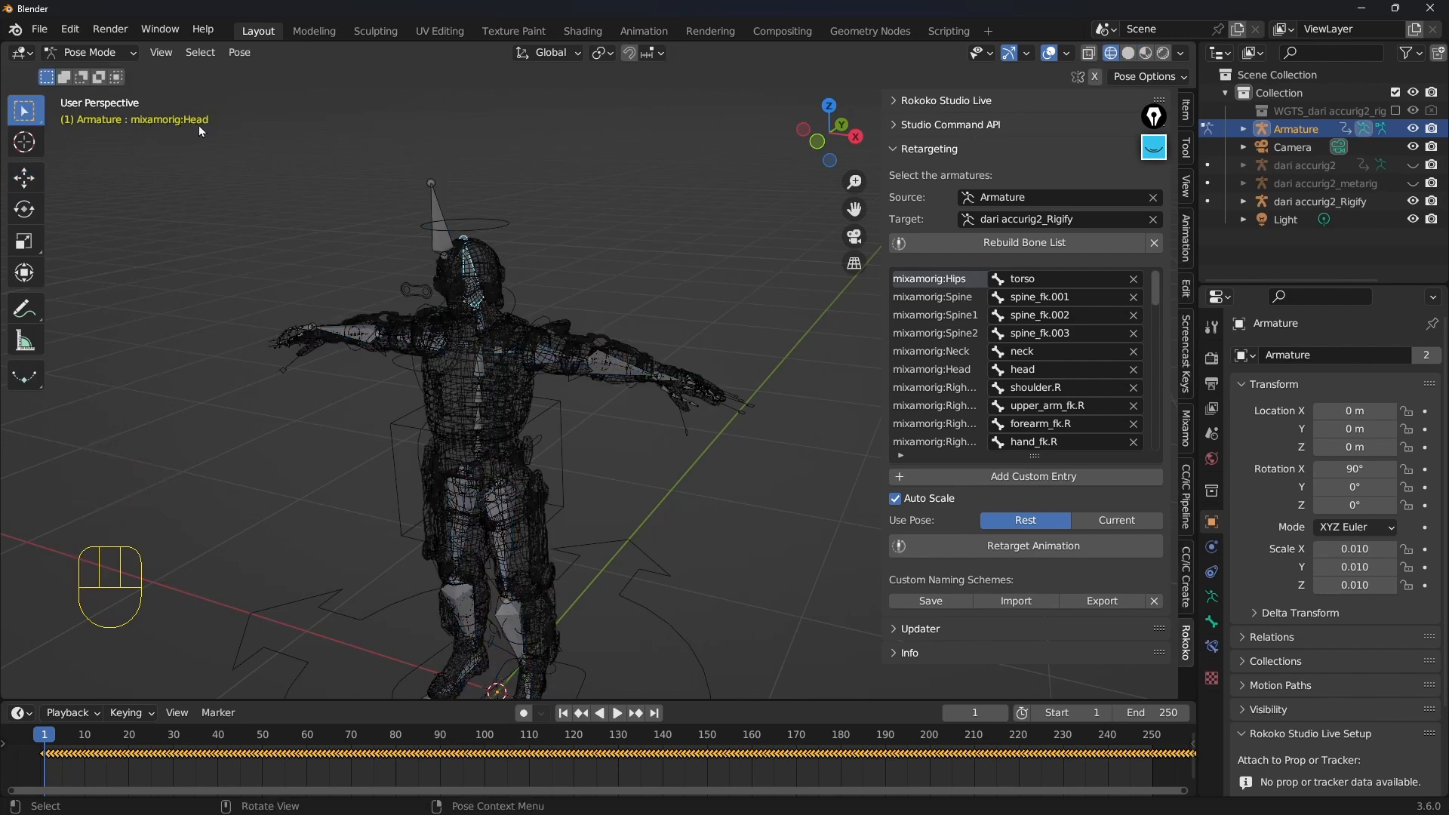
Return to Object Mode with dari accurig2_Rigify selected and restore solid shading
key(ctrl+Tab)
click(519, 238)
click(513, 256)
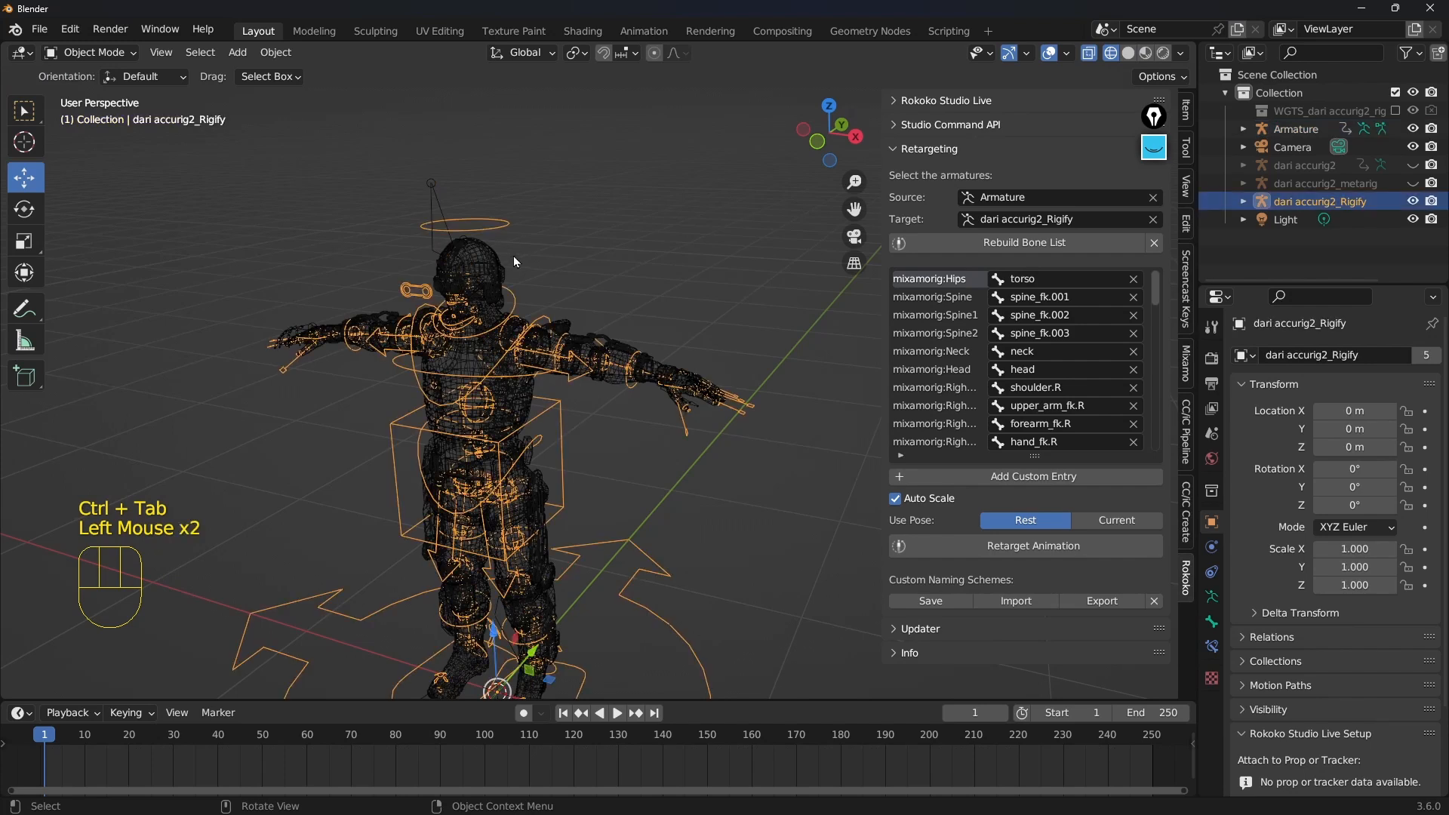
key(shift+z)
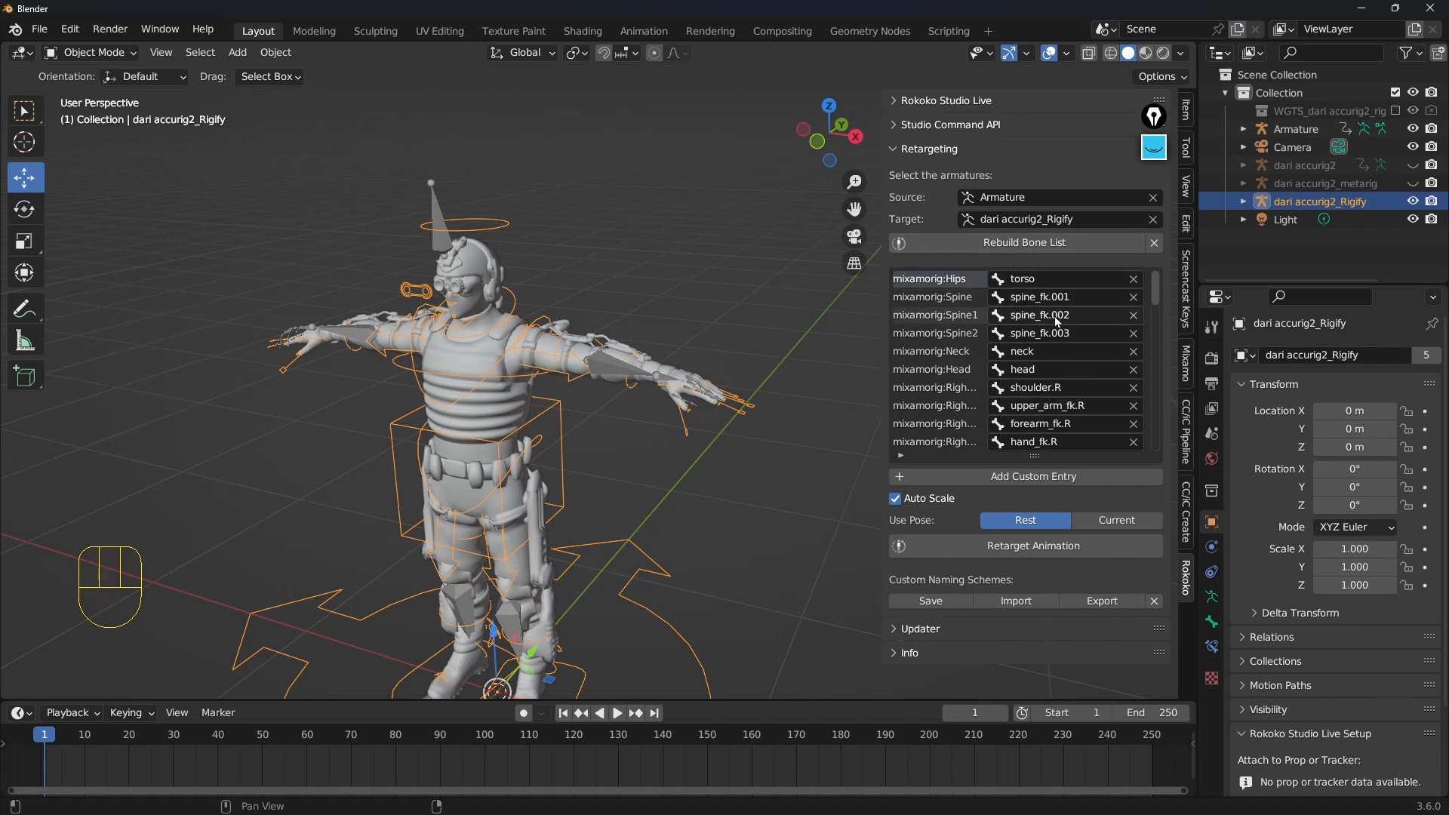
Import the custom naming scheme accurig_mixamo_FK.json from the Rokoko_presets folder into the retargeting setup
drag(1158, 295, 1157, 375)
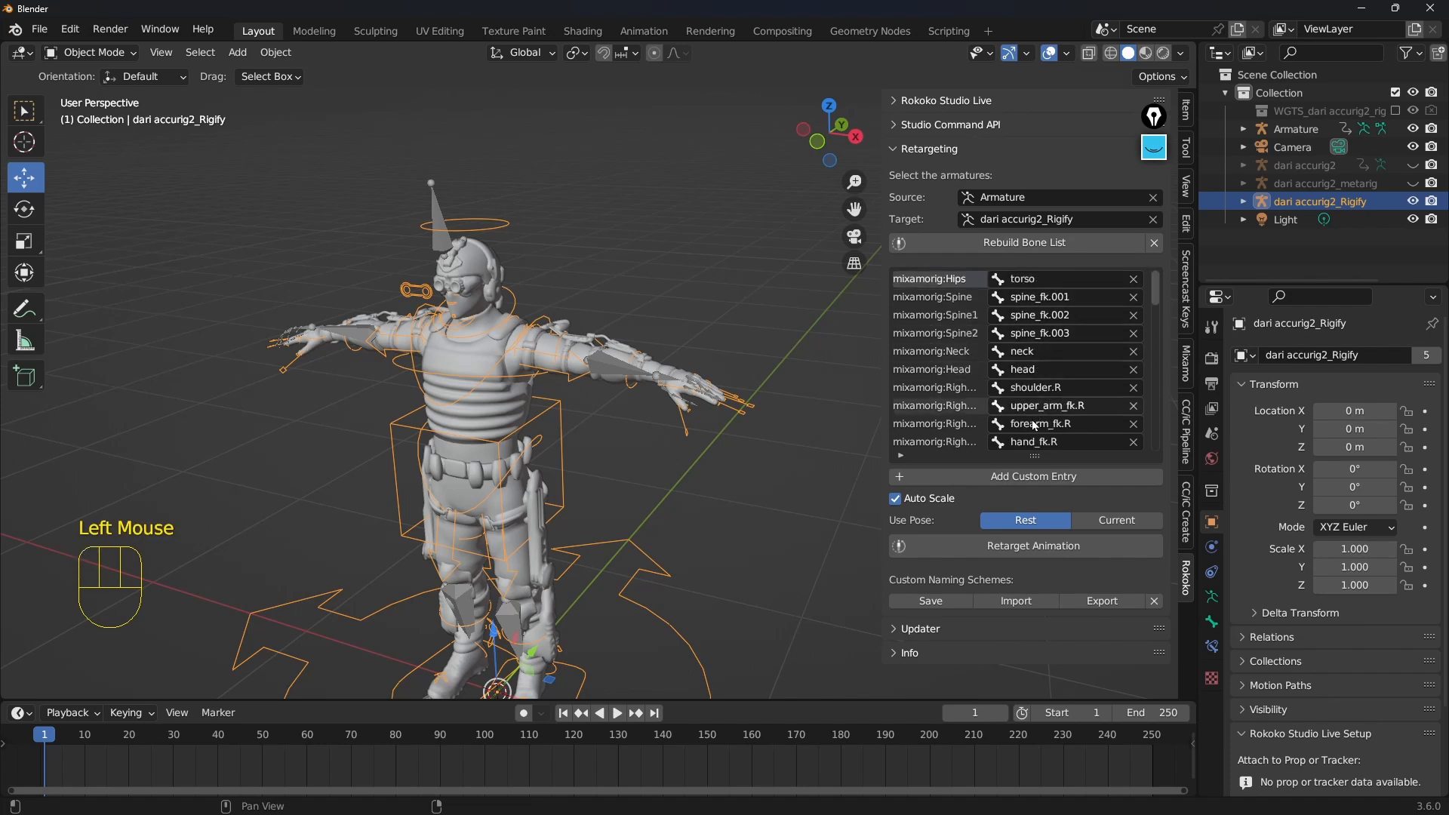
click(1017, 602)
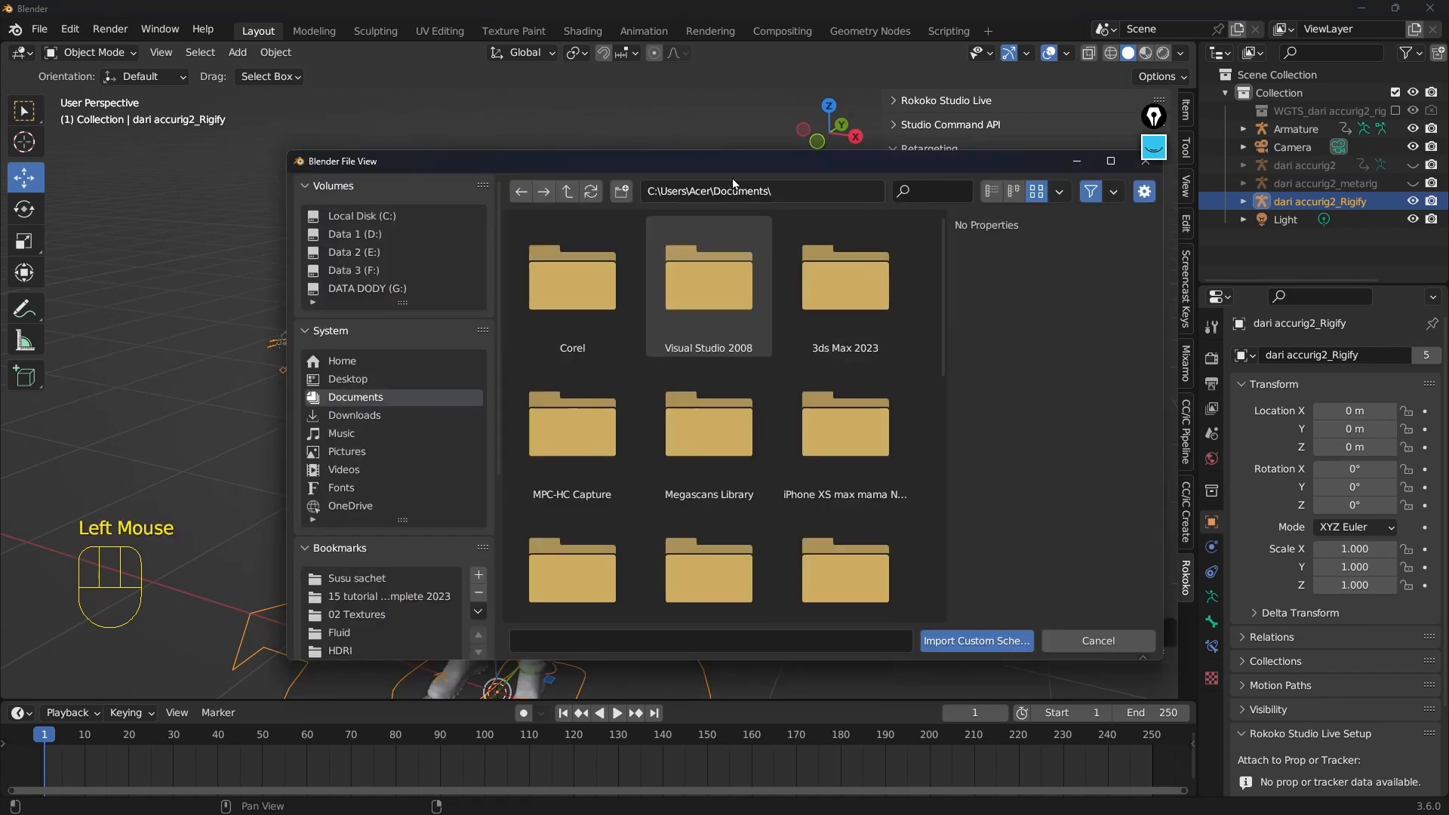
click(340, 295)
click(349, 451)
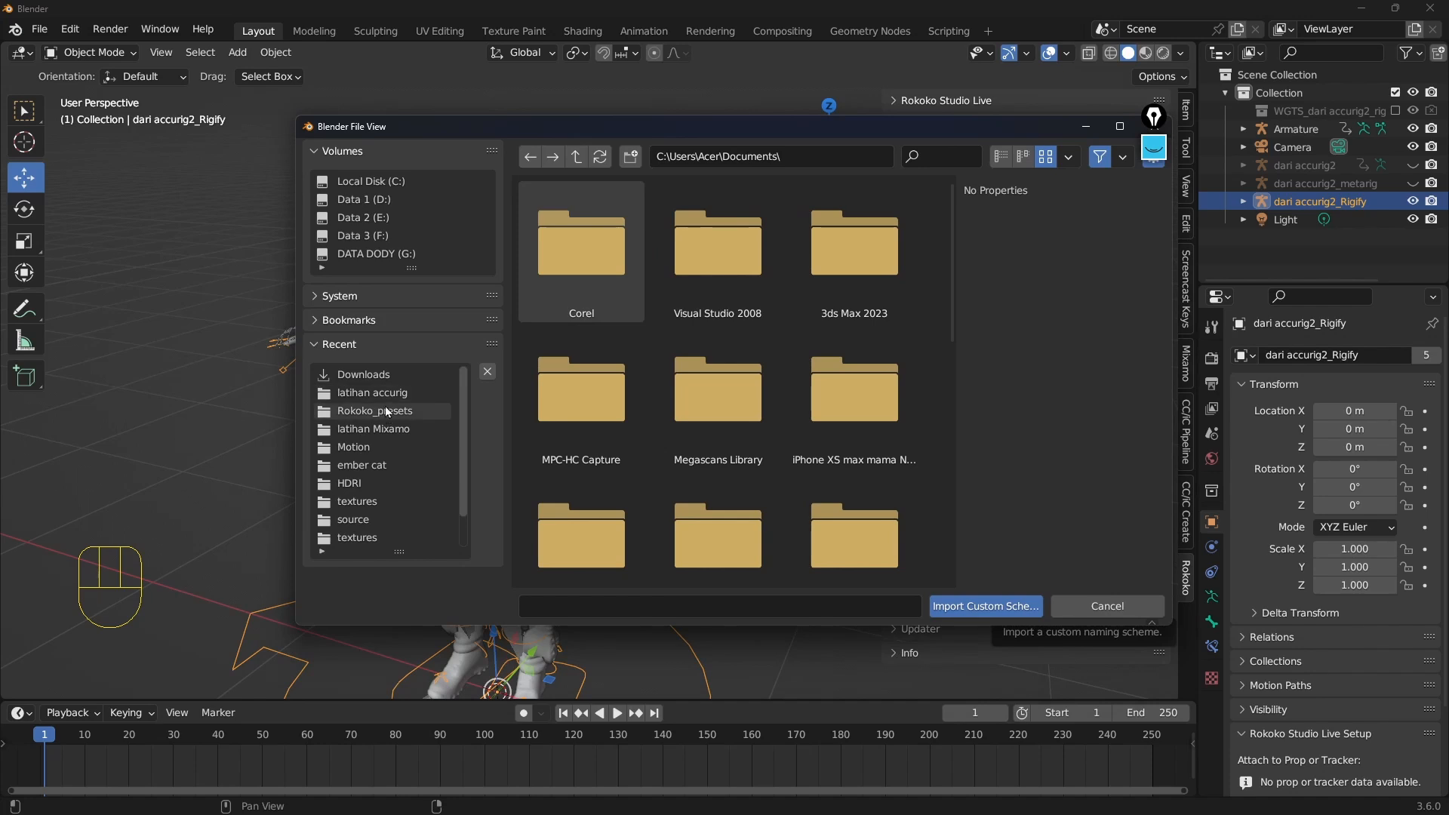
click(388, 412)
click(593, 298)
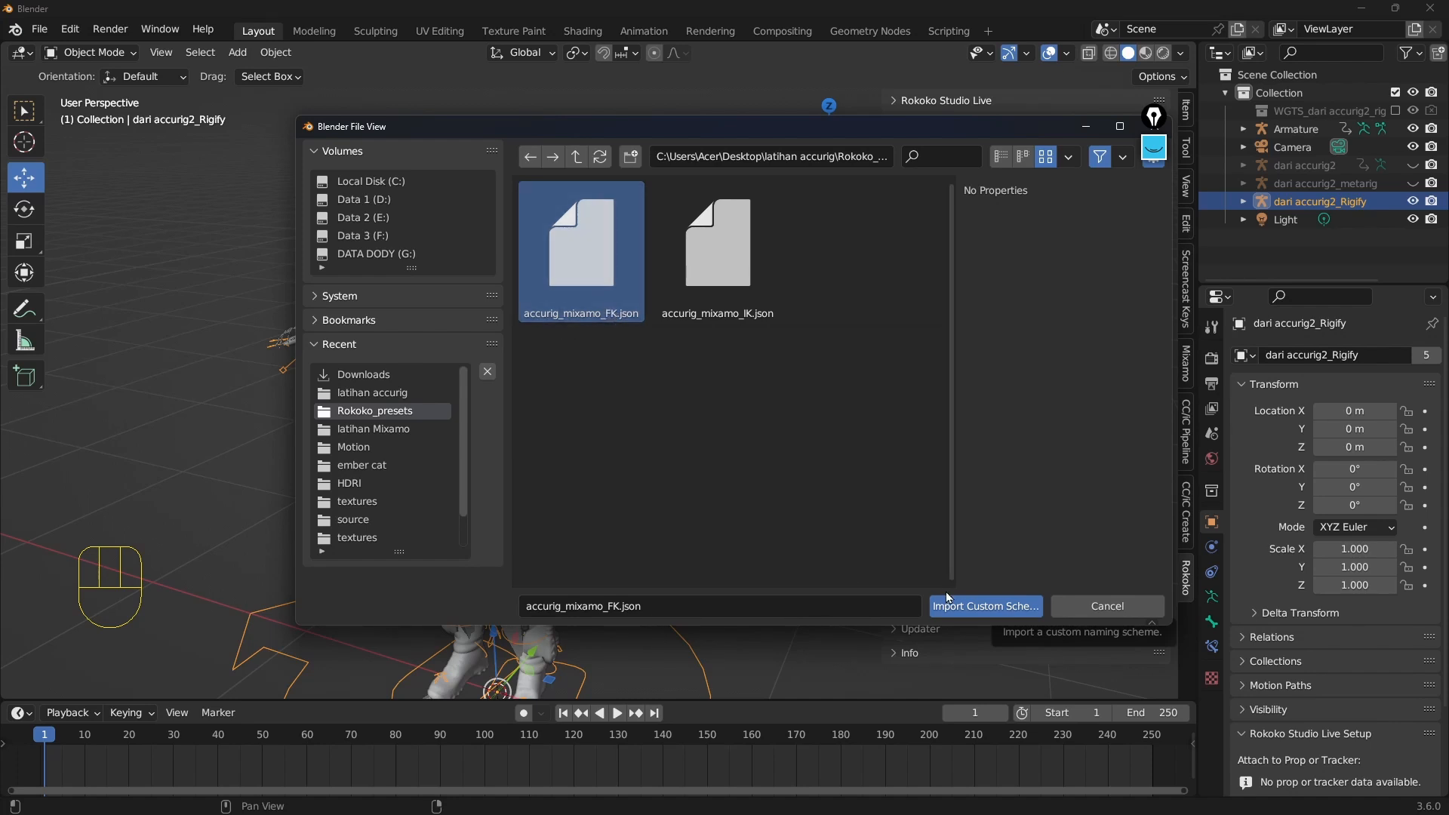
click(964, 613)
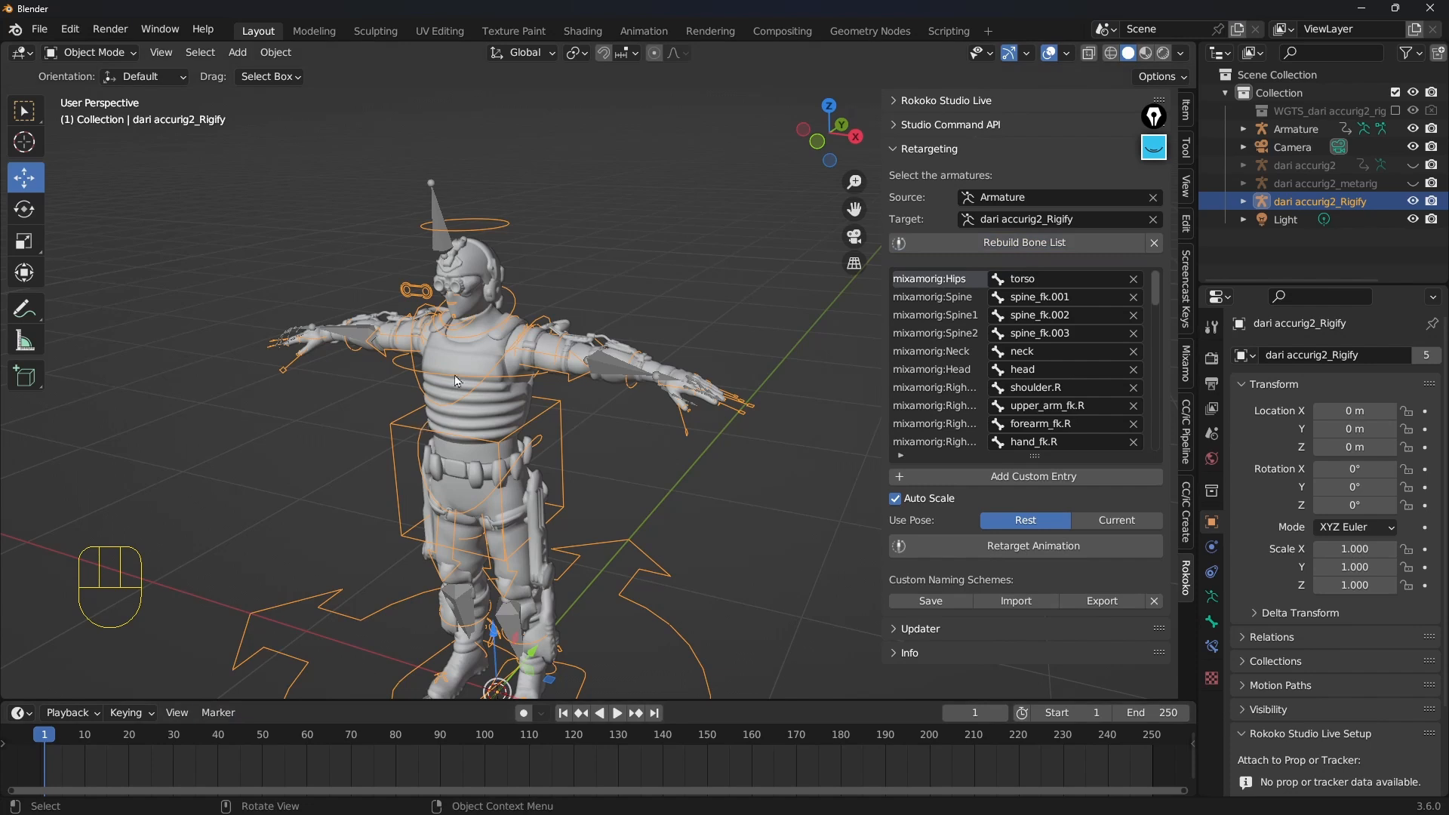
Select dari accurig2_Rigify and retarget the animation from Armature onto it with Auto Scale on and the Rest pose
click(446, 242)
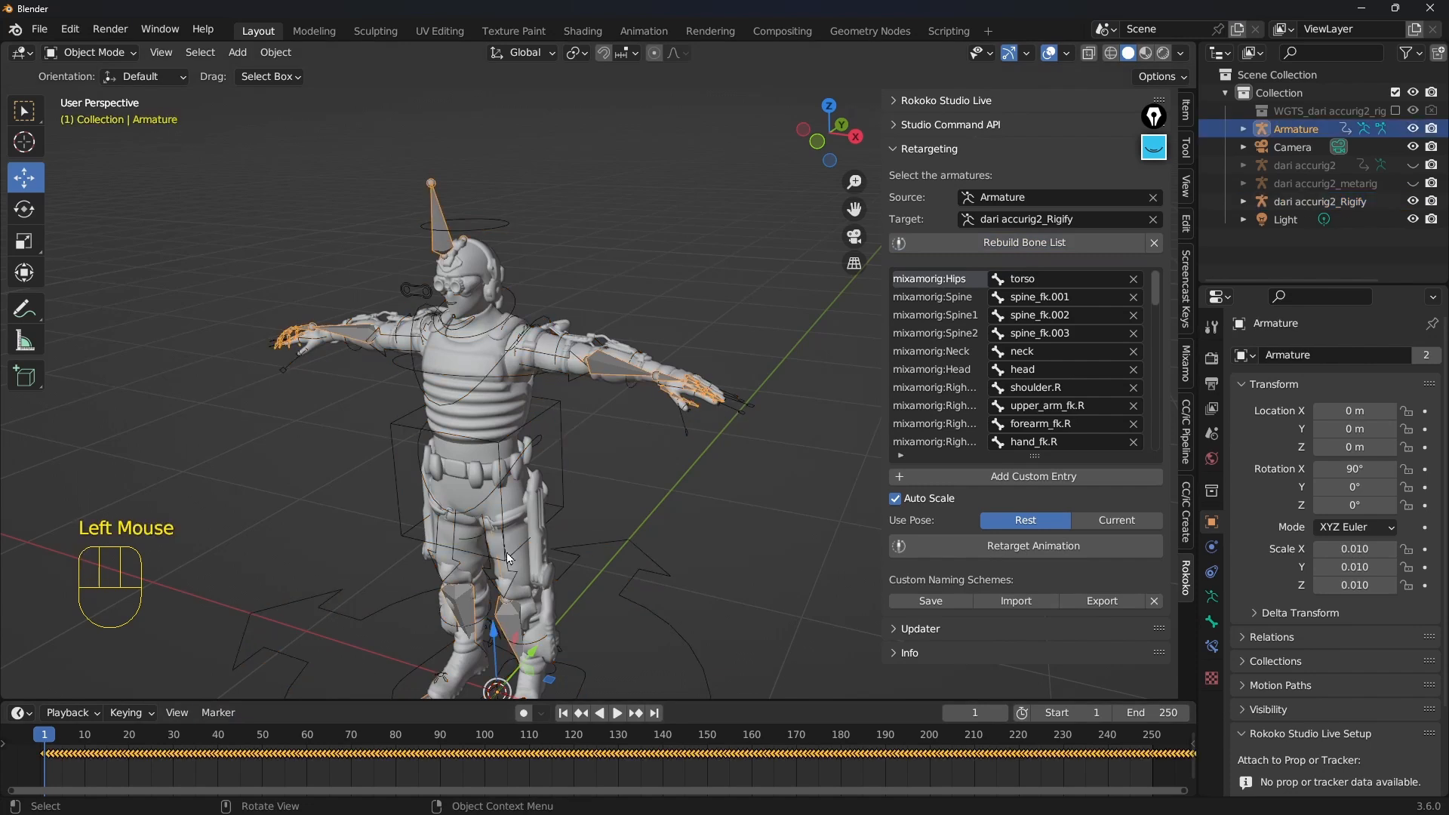
click(563, 380)
scroll(565, 547, down, 2)
shift+middle_drag(531, 669, 581, 560)
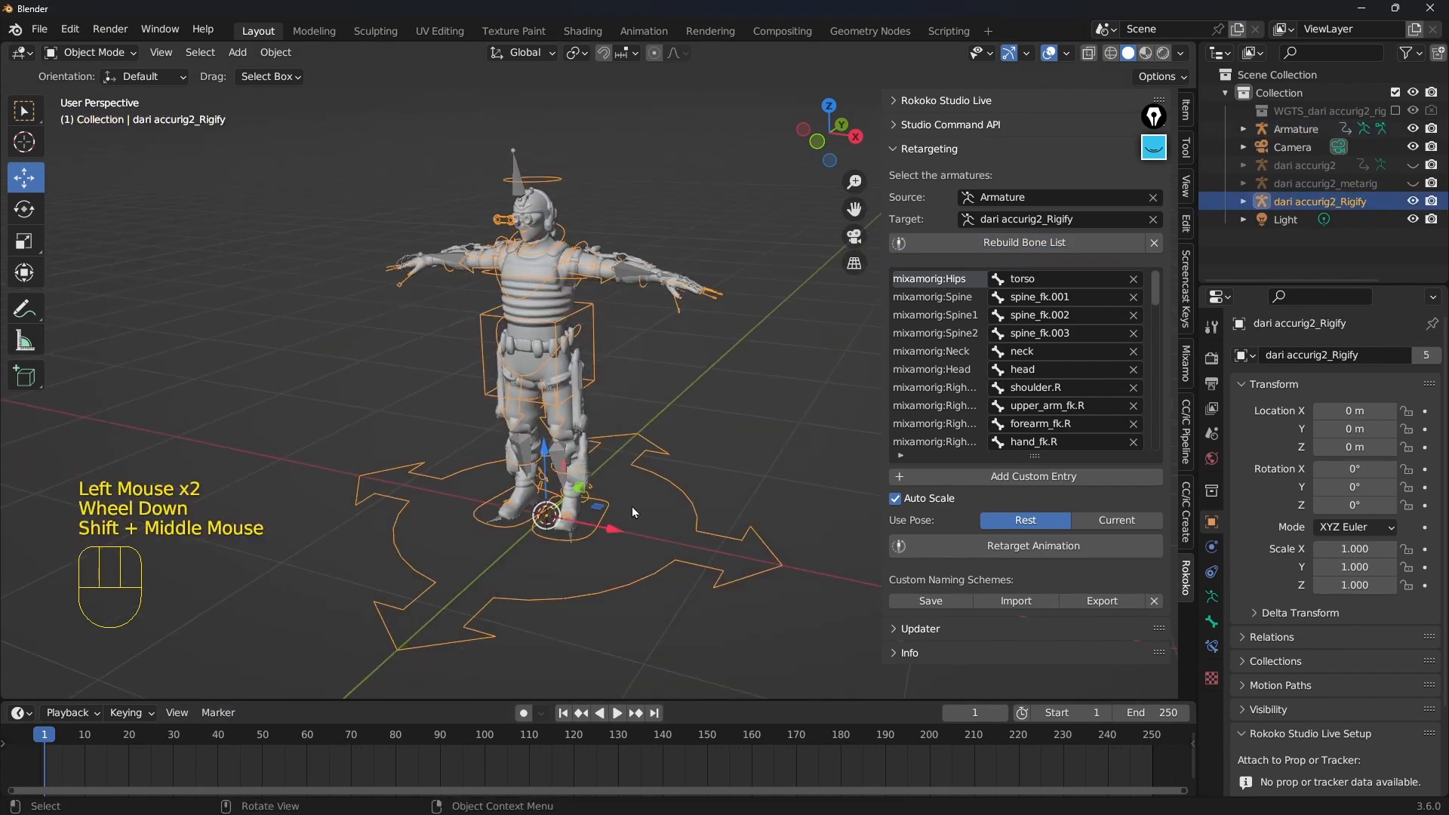
click(1012, 548)
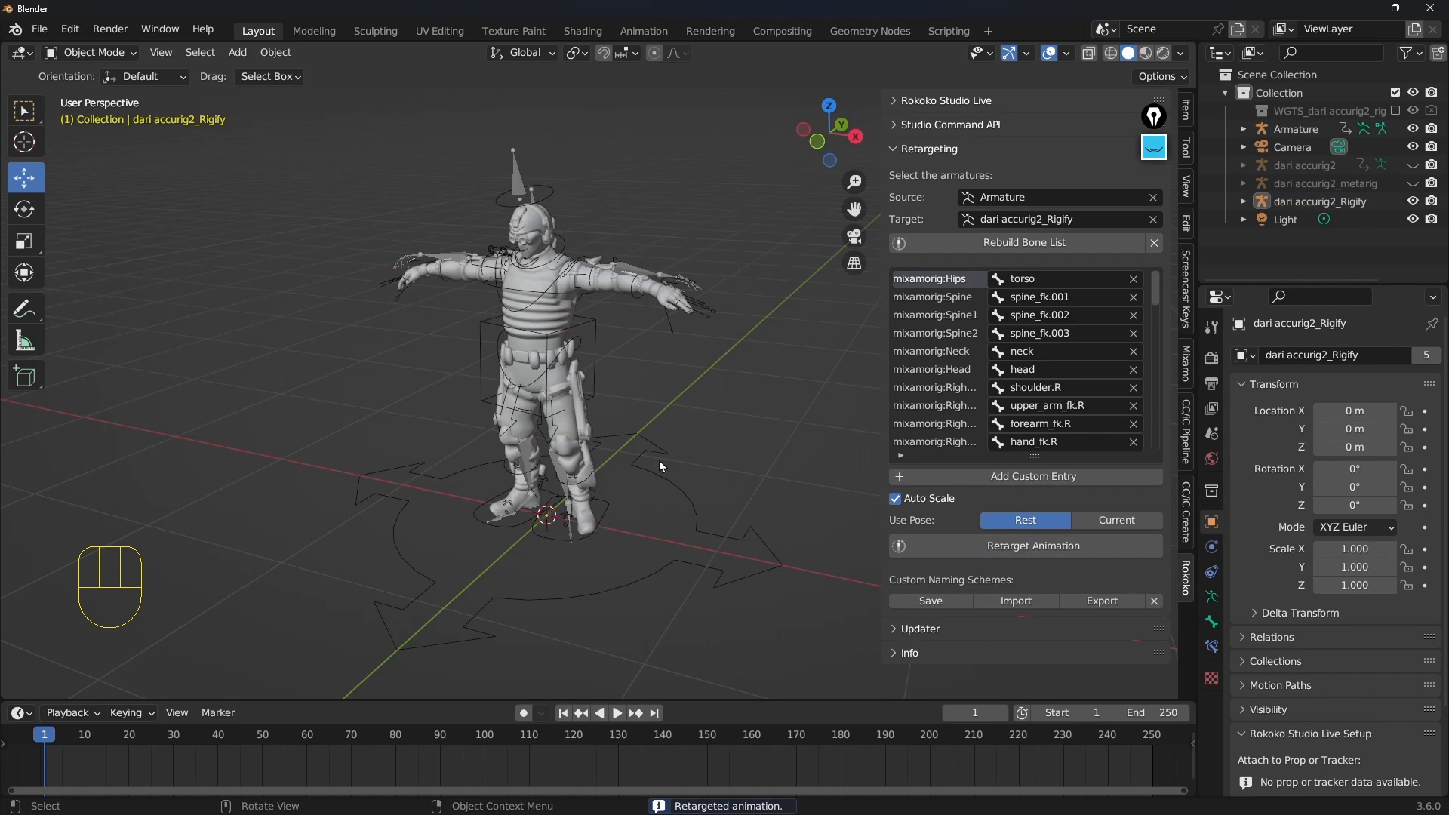
Play the retargeted dance animation with the whole character in view
middle_drag(661, 465, 664, 422)
shift+middle_drag(619, 358, 637, 485)
scroll(723, 621, down, 2)
shift+middle_drag(723, 620, 617, 700)
click(617, 713)
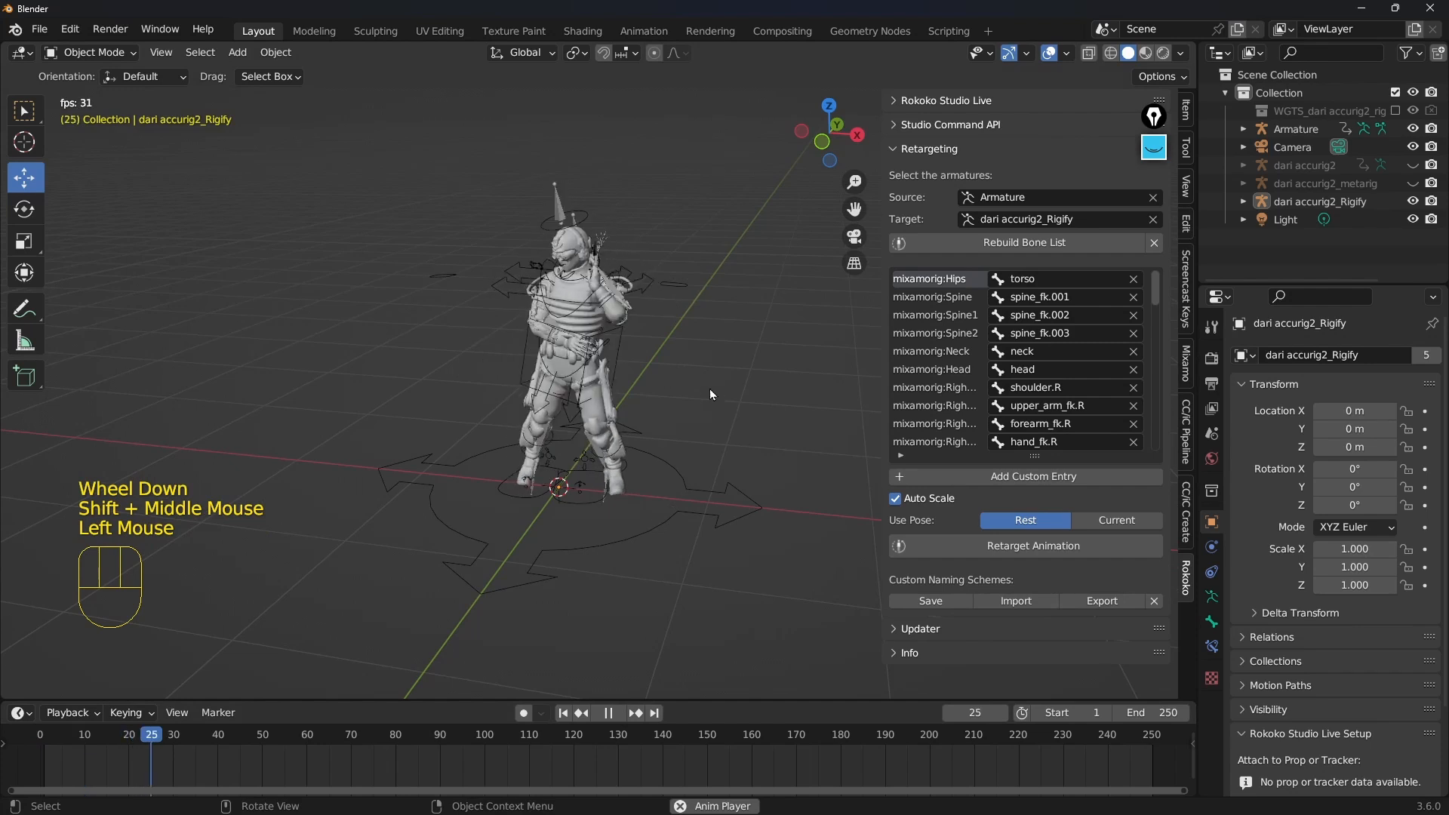
Hide the viewport overlays and inspect the playing dance from several angles around the character
scroll(695, 396, up, 3)
middle_drag(710, 387, 592, 411)
scroll(658, 373, down, 1)
scroll(590, 358, up, 1)
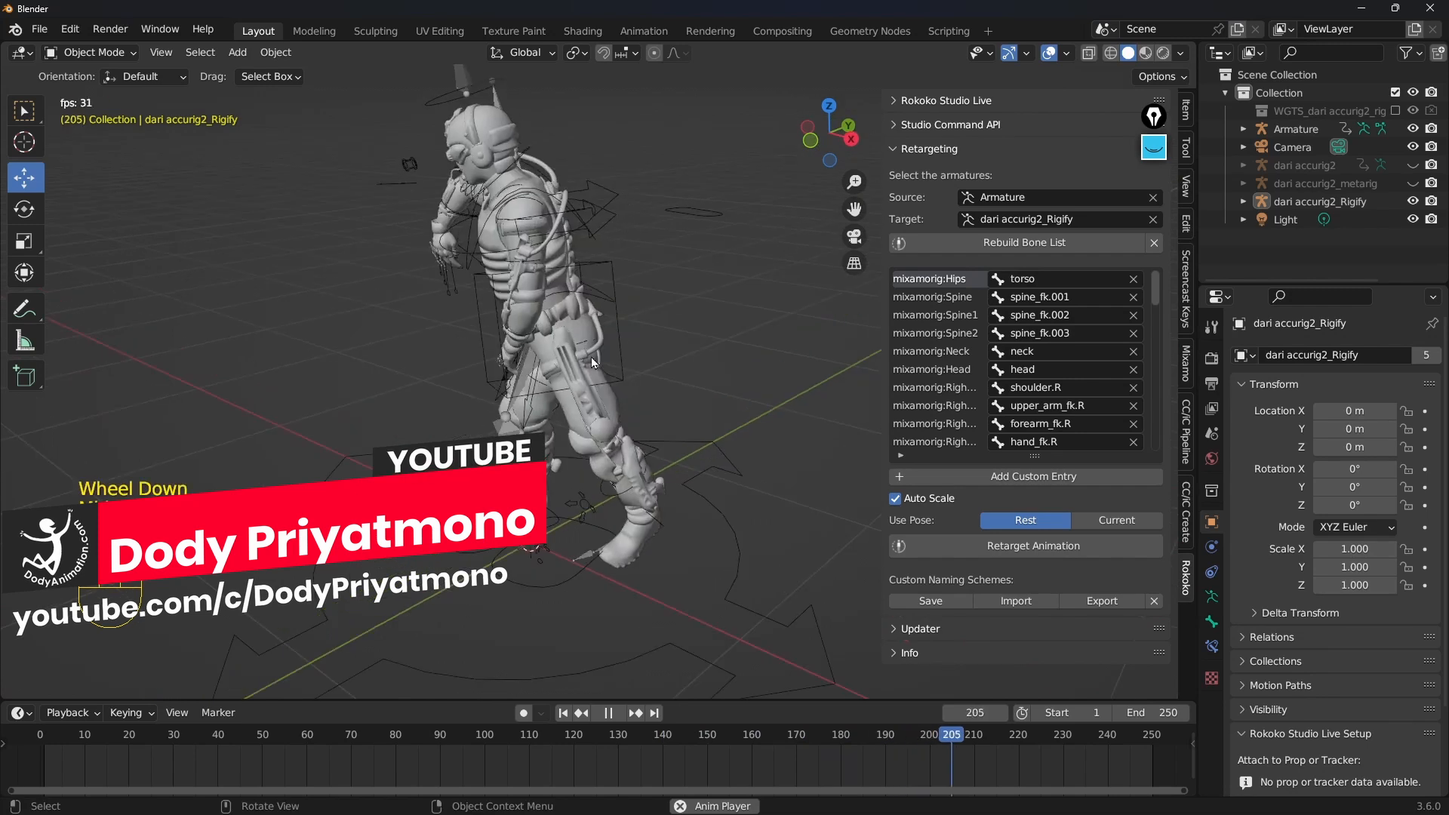
scroll(610, 341, down, 1)
click(1049, 53)
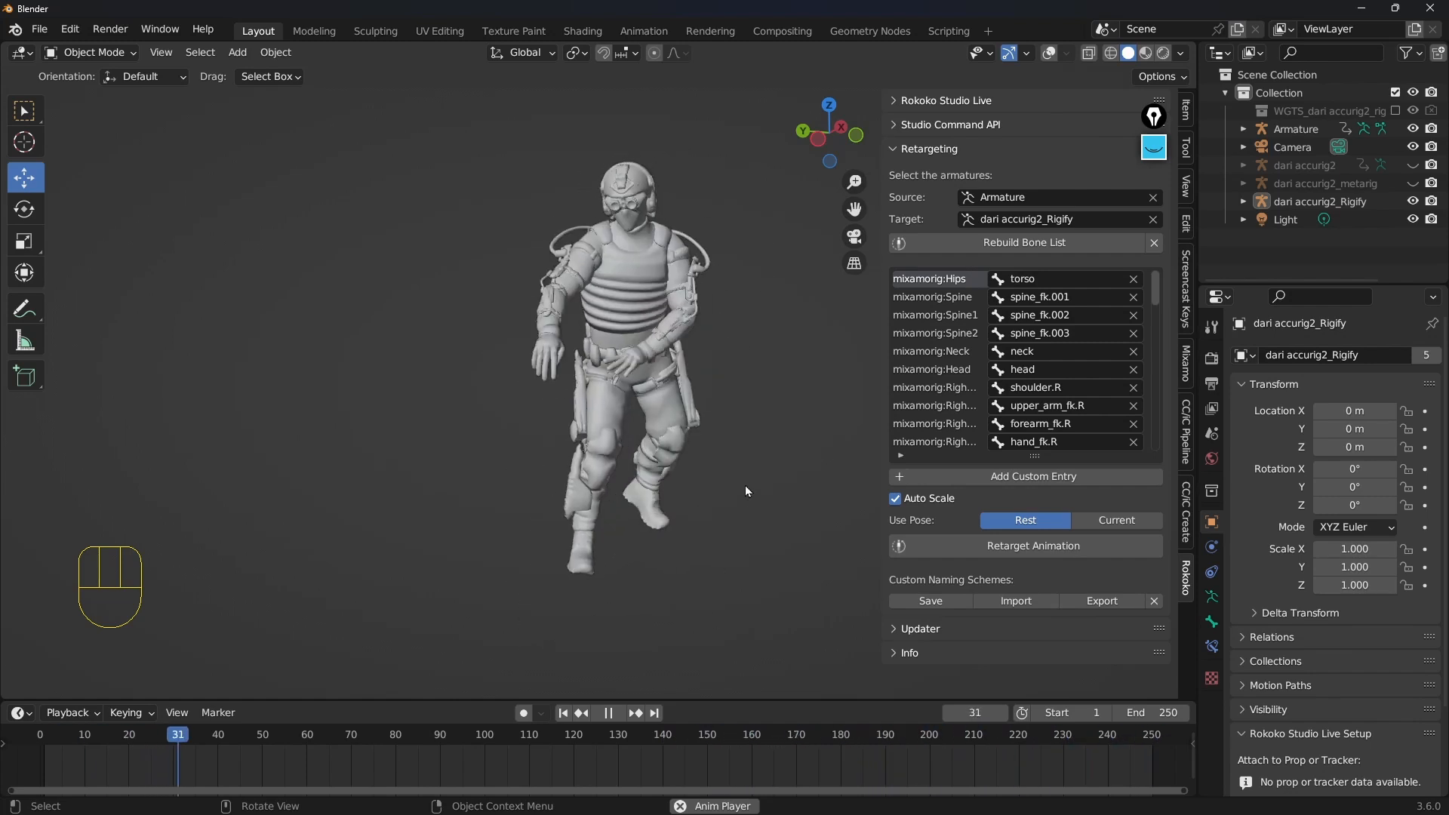
middle_drag(744, 486, 695, 492)
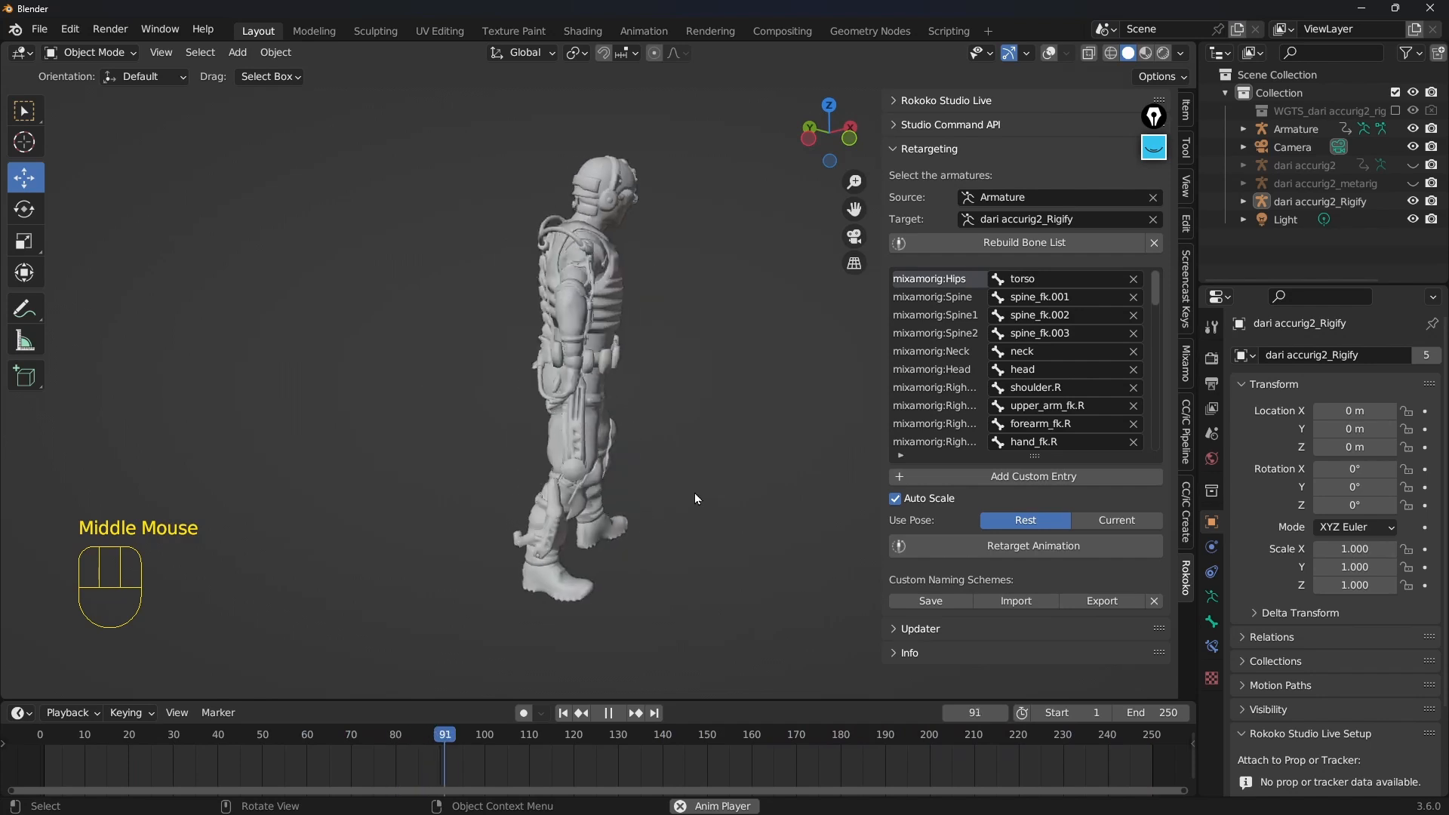